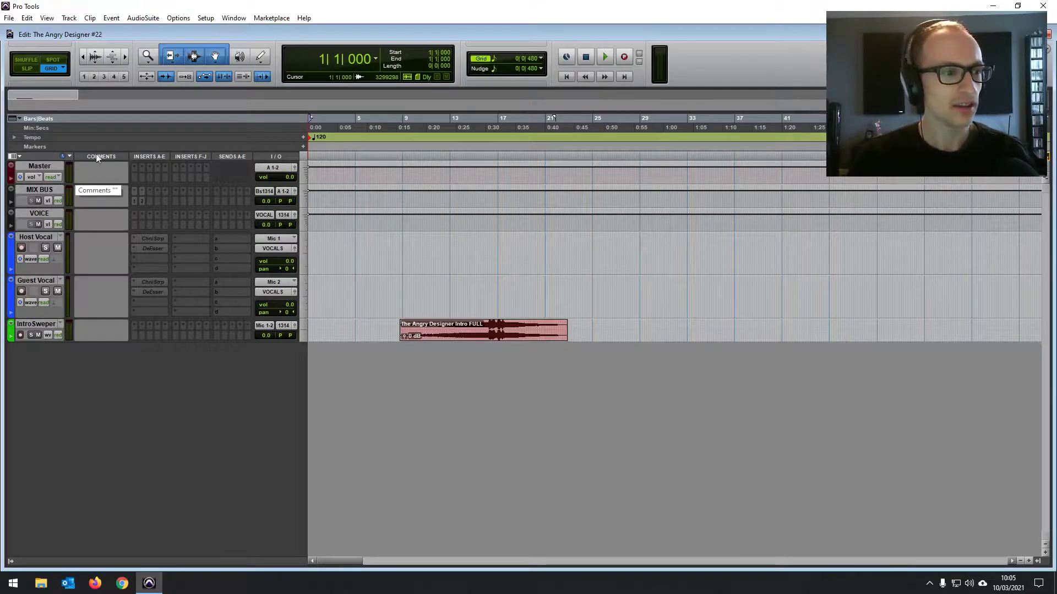
# Examine the Host Vocal and Guest Vocal tracks and the VOICE track with its available insert options.
pyautogui.click(52, 236)
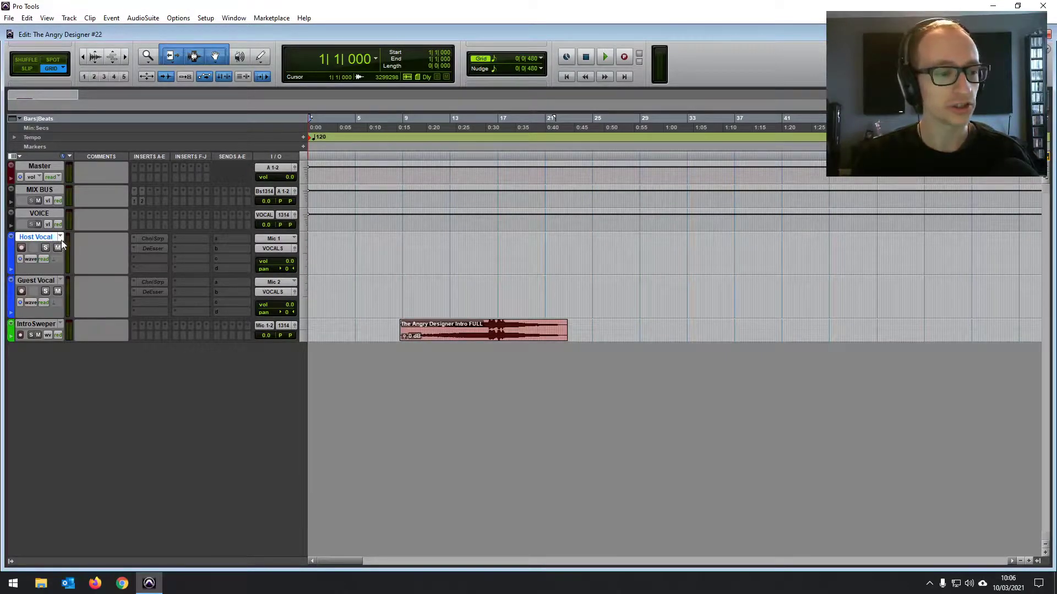
pyautogui.click(47, 282)
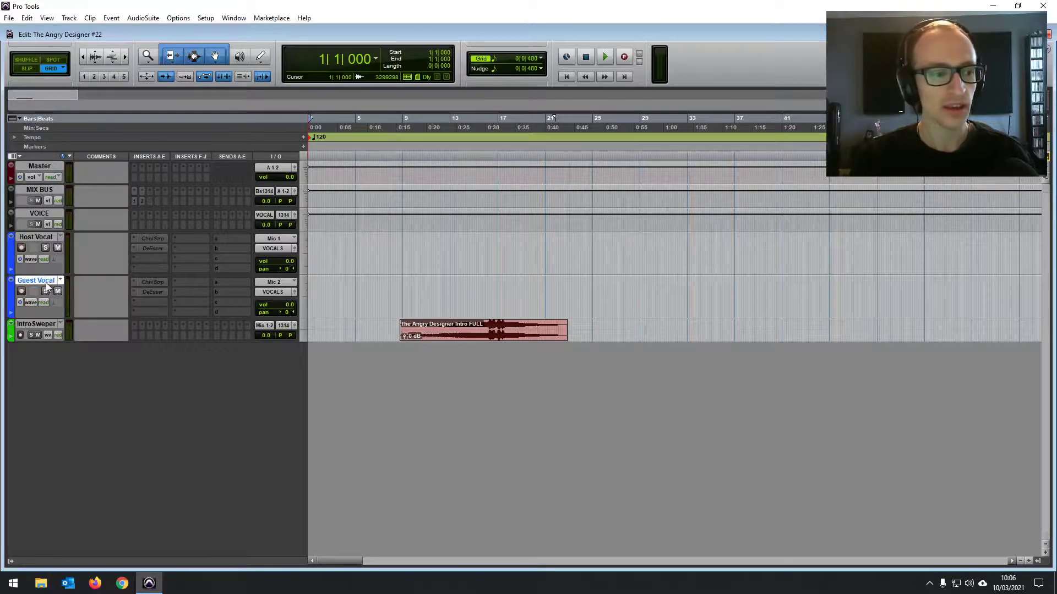
pyautogui.click(41, 237)
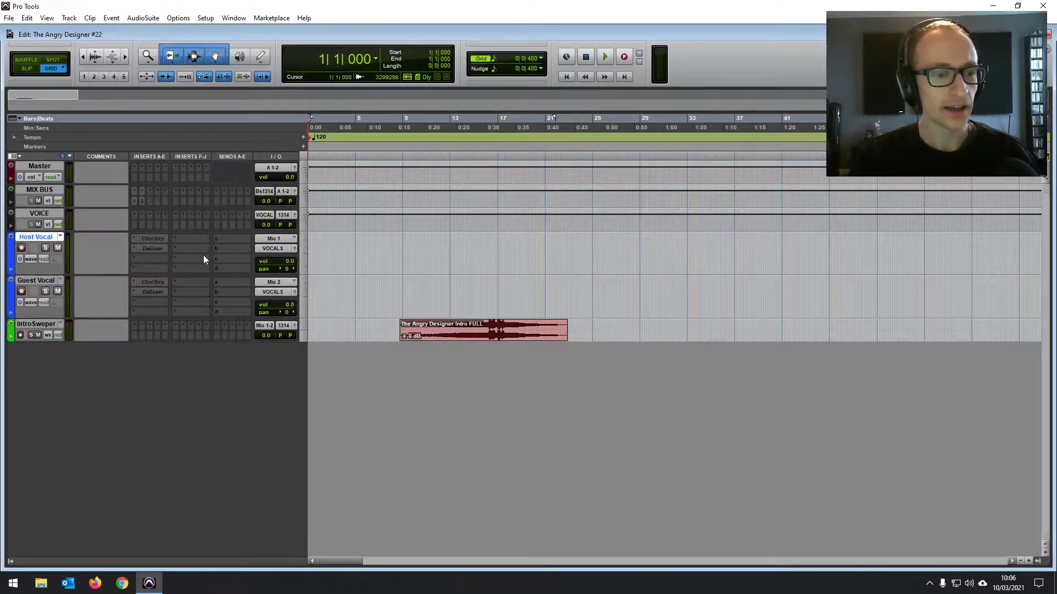
pyautogui.keyDown('shift'); pyautogui.click(38, 280); pyautogui.keyUp('shift')
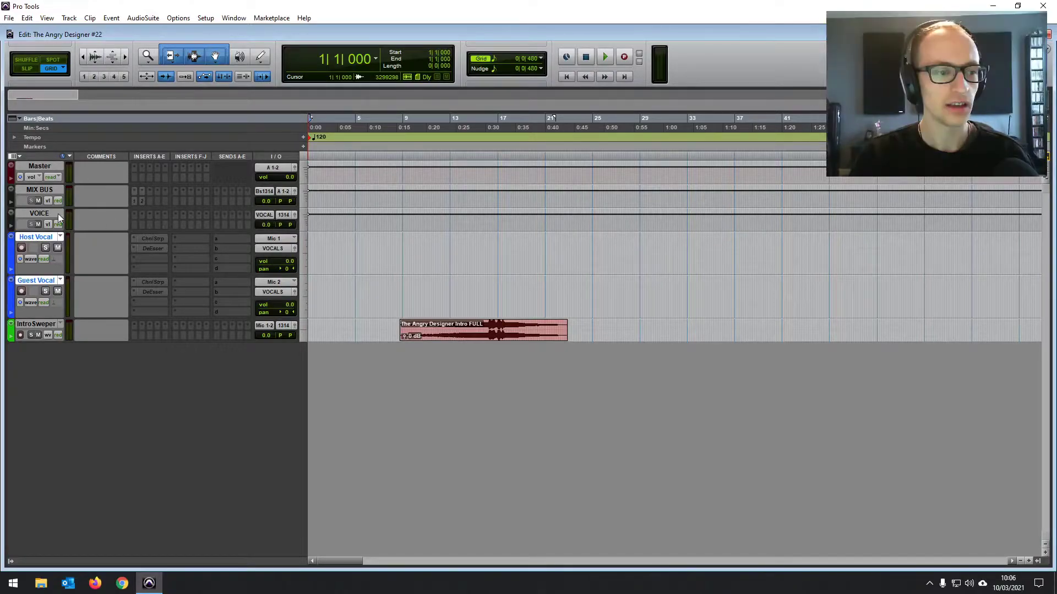
pyautogui.click(39, 214)
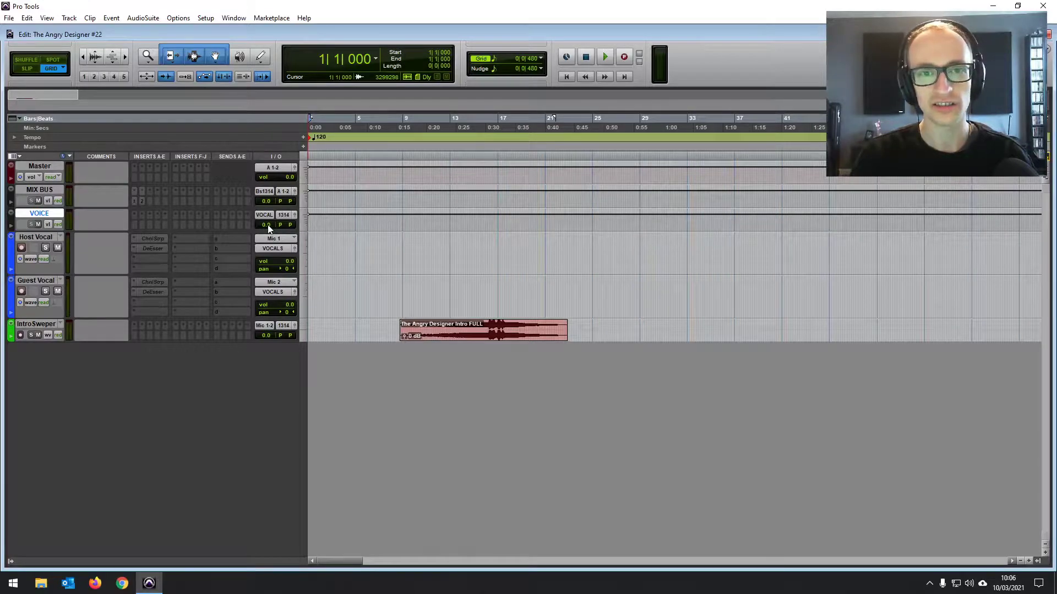
pyautogui.click(136, 223)
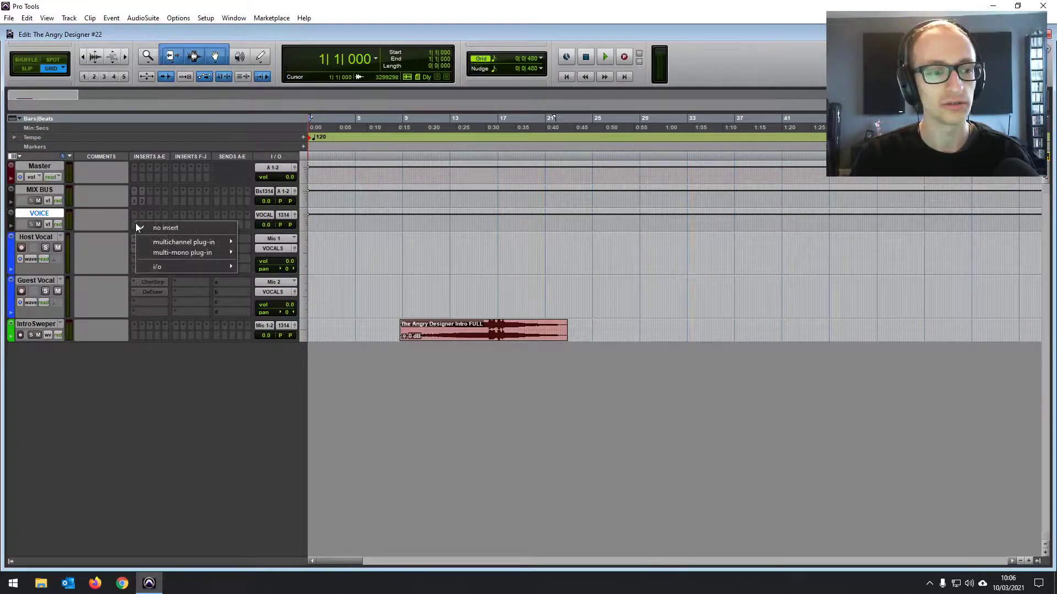
pyautogui.click(399, 244)
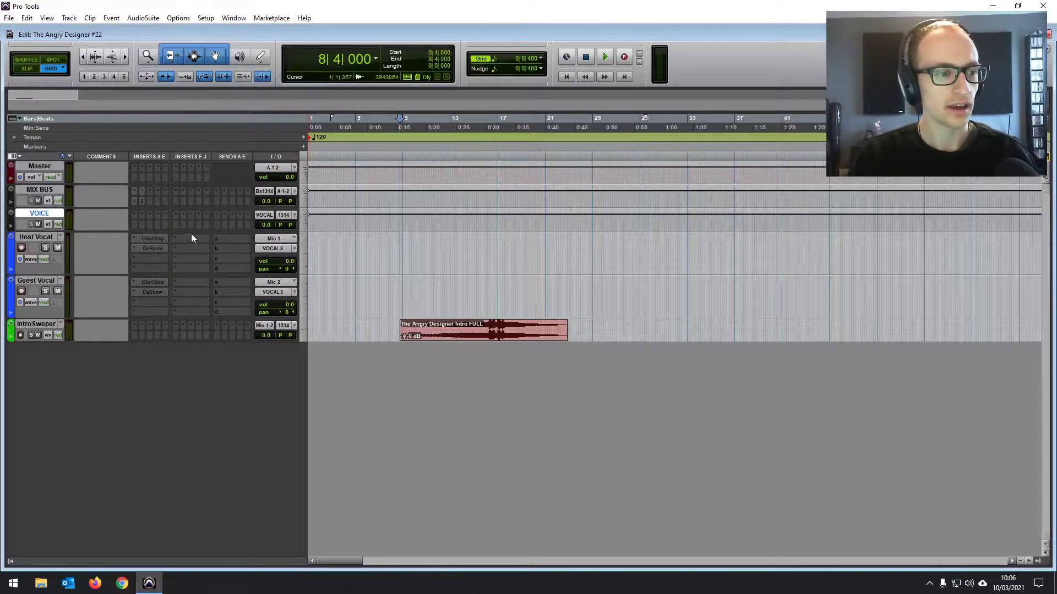
# Inspect the IntroSweper track's intro clip and the clip far along the timeline, and return to a close view of the session start.
pyautogui.click(39, 324)
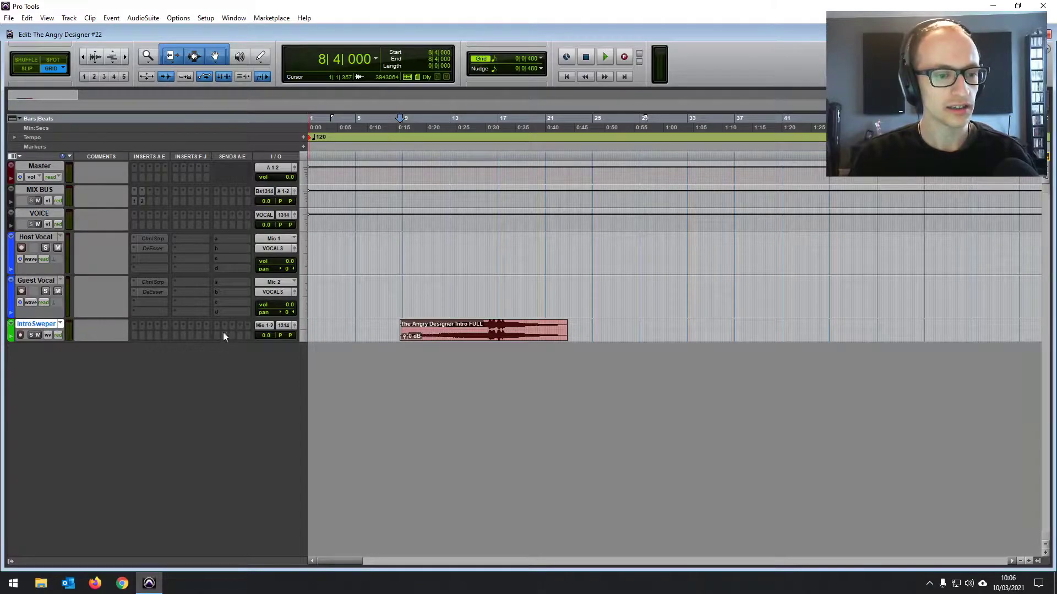
pyautogui.click(452, 329)
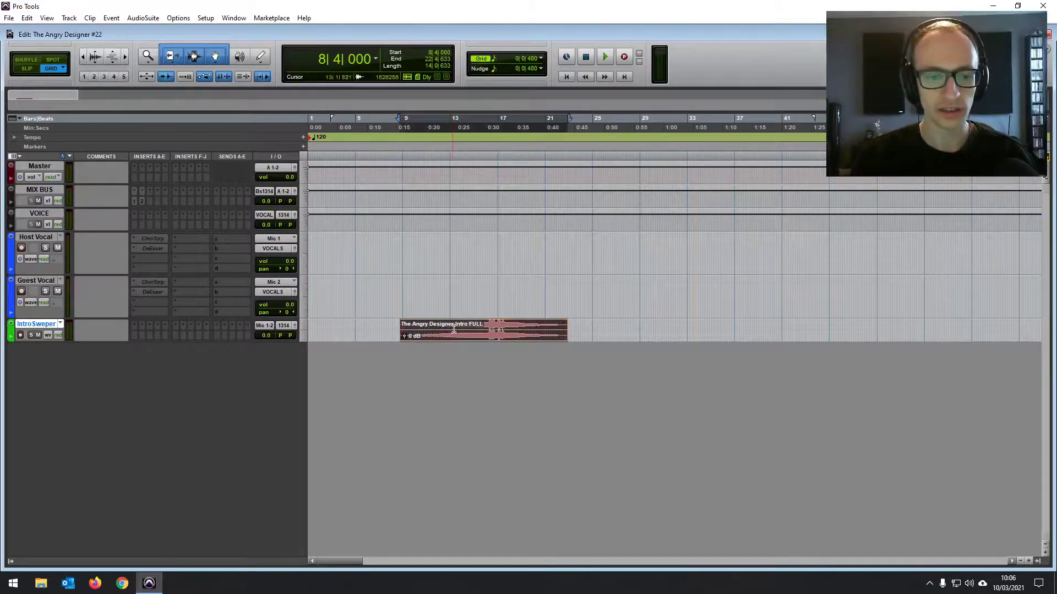
pyautogui.click(460, 325)
pyautogui.press('r')
pyautogui.press('r')
pyautogui.press('r')
pyautogui.press('r')
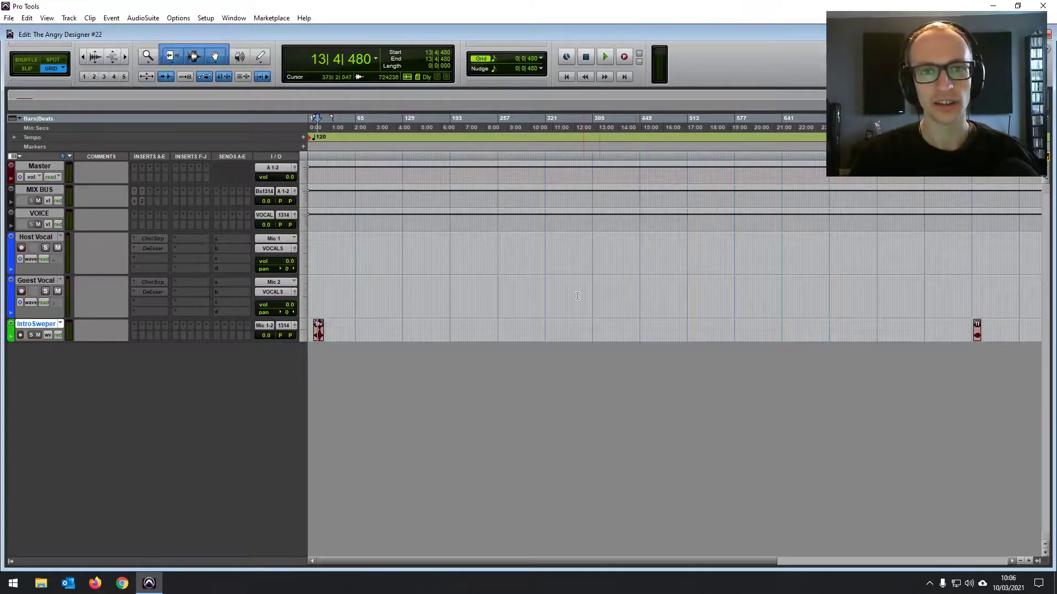
pyautogui.click(309, 325)
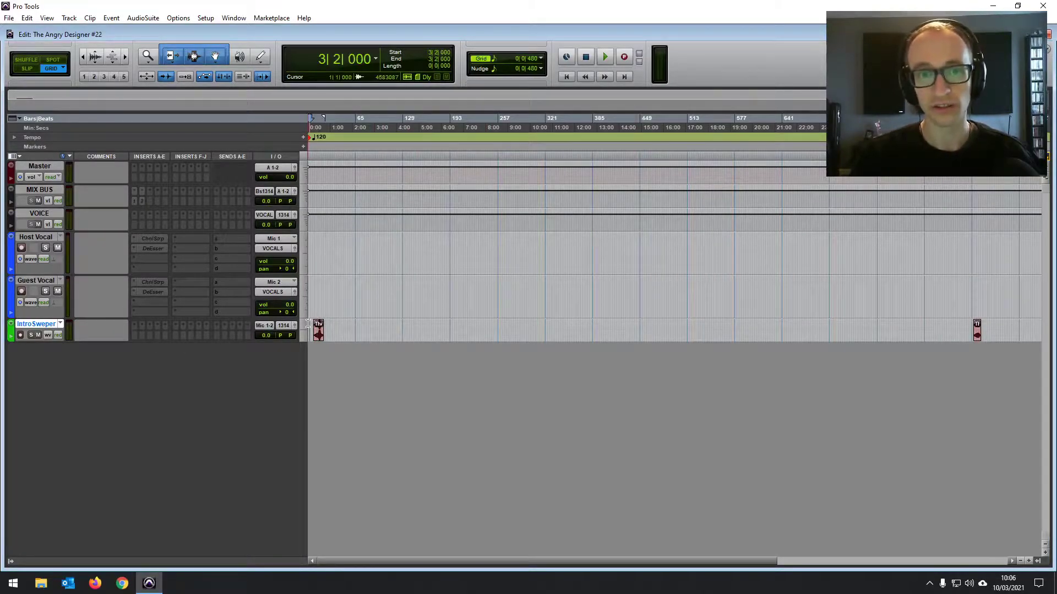
pyautogui.press('t')
pyautogui.press('t')
pyautogui.press('t')
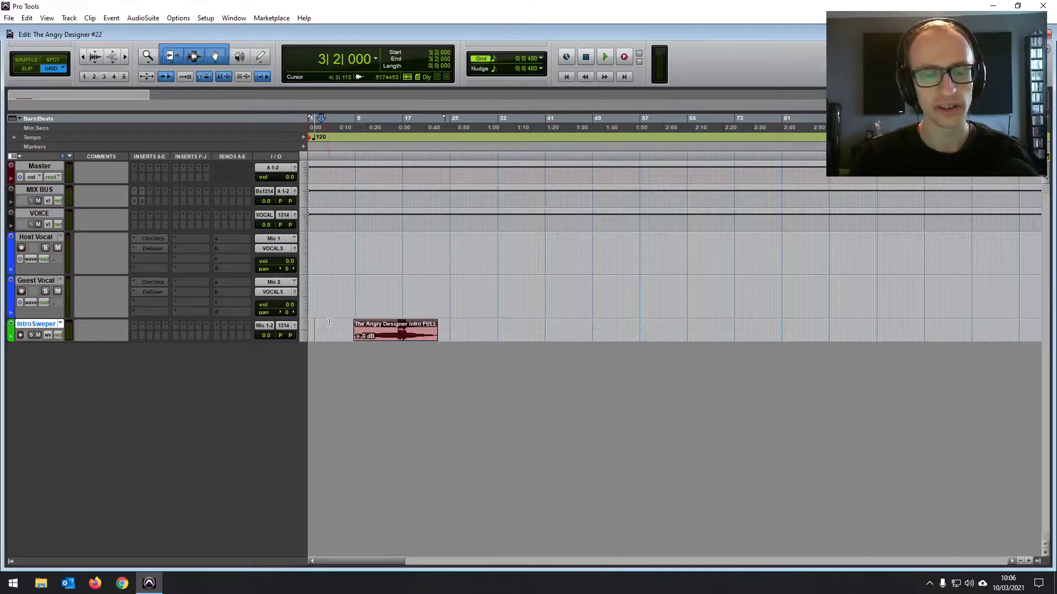
pyautogui.doubleClick(380, 331)
pyautogui.click(312, 331)
pyautogui.press('t')
pyautogui.click(358, 323)
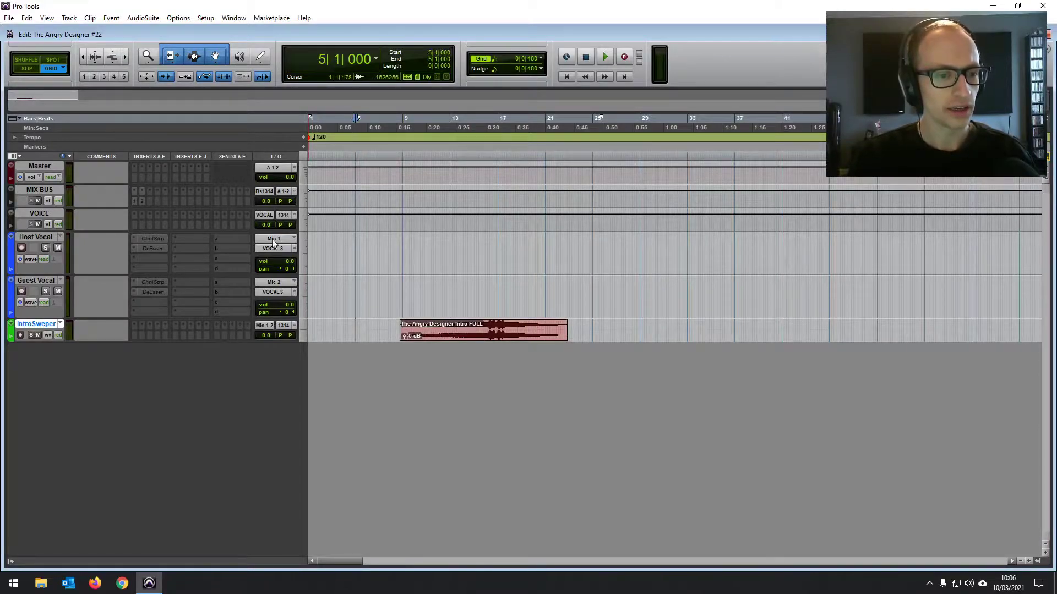
# Select the VOICE, IntroSweper and MIX BUS tracks in turn to review their routing.
pyautogui.click(42, 215)
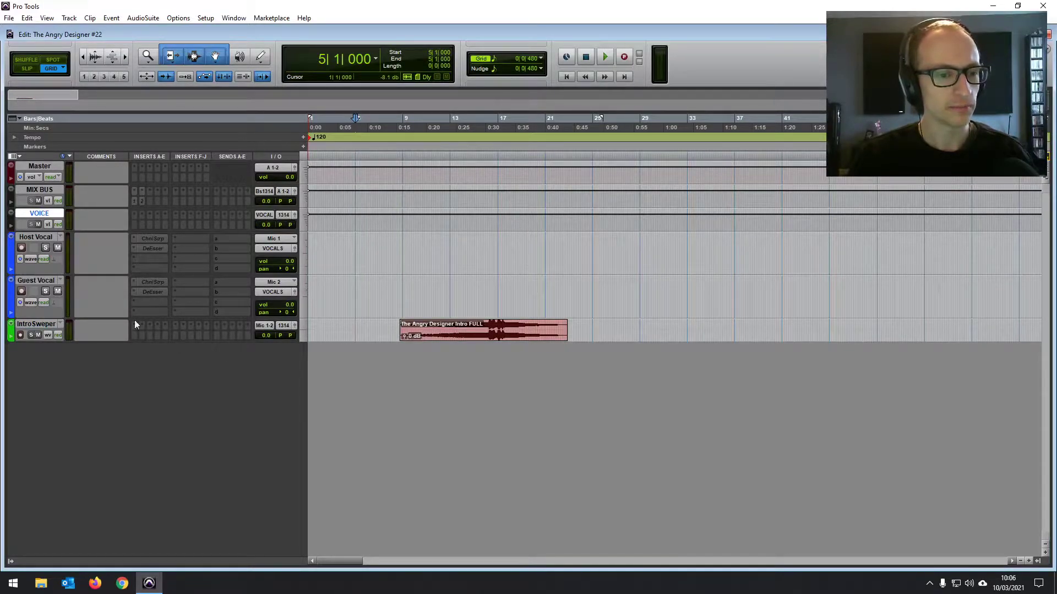
pyautogui.click(46, 326)
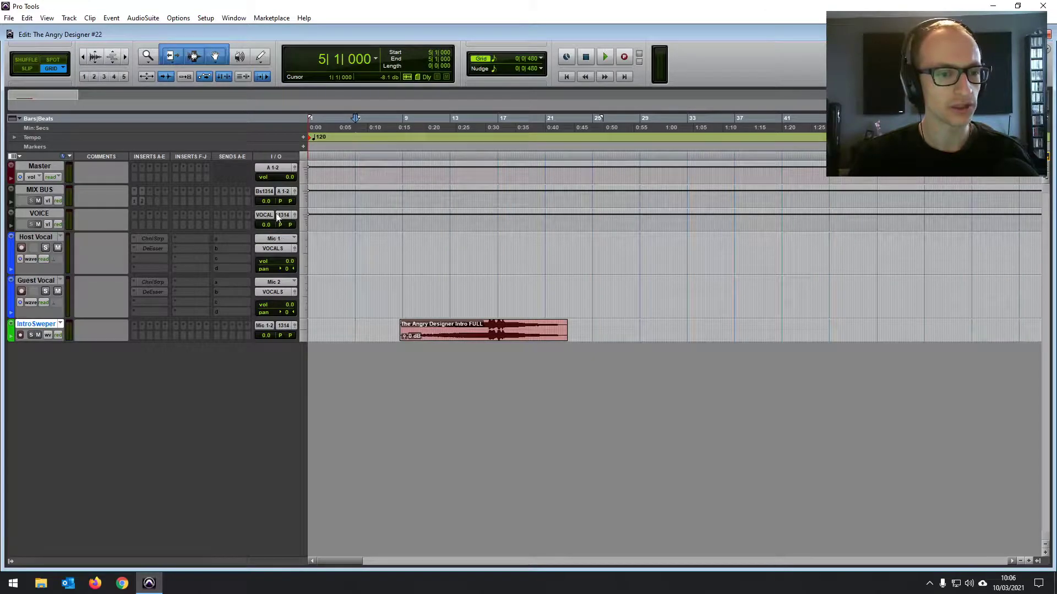
pyautogui.click(47, 191)
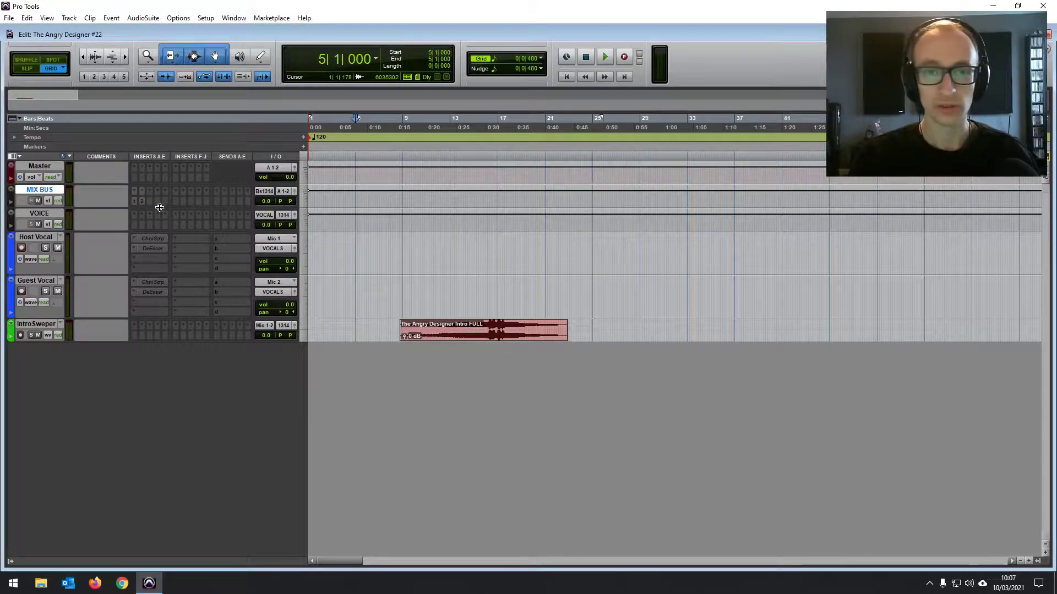
pyautogui.click(450, 238)
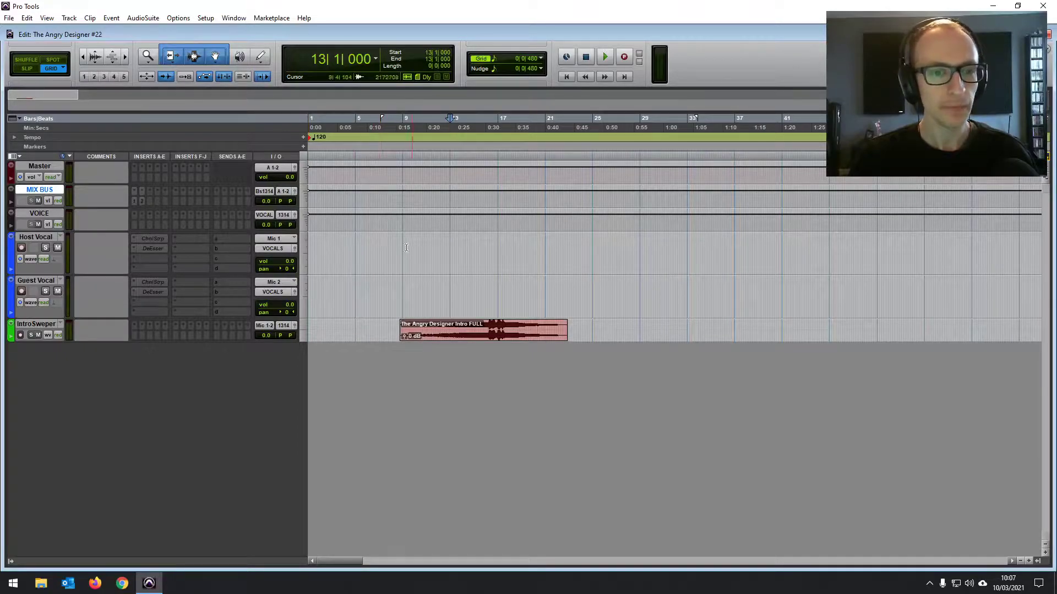
# Enable the Voice group for the Host Vocal and Guest Vocal tracks, checking it in the Mix window.
pyautogui.click(46, 237)
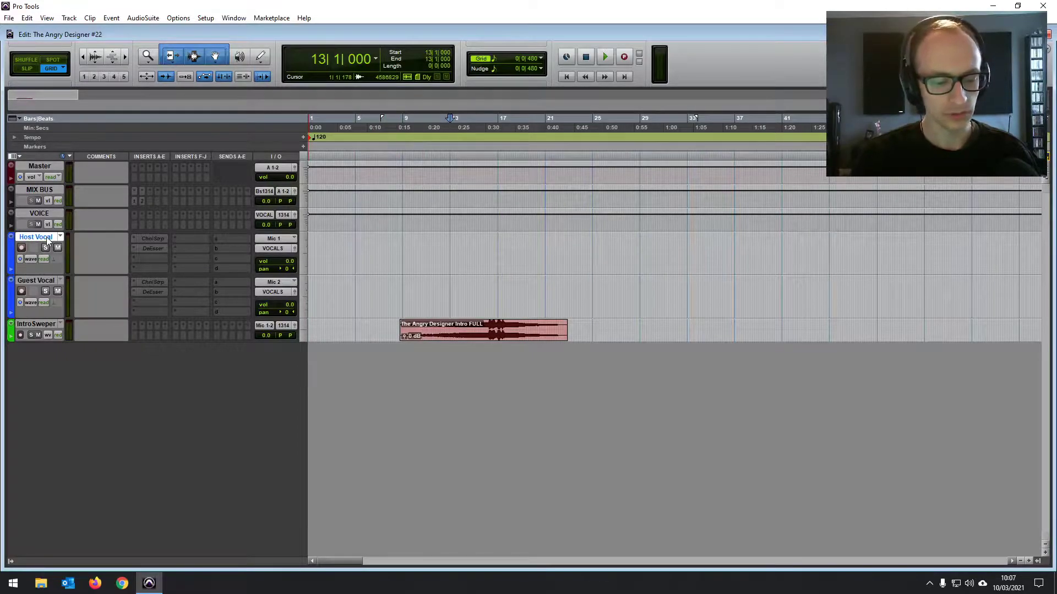
pyautogui.hotkey('ctrl', '=')
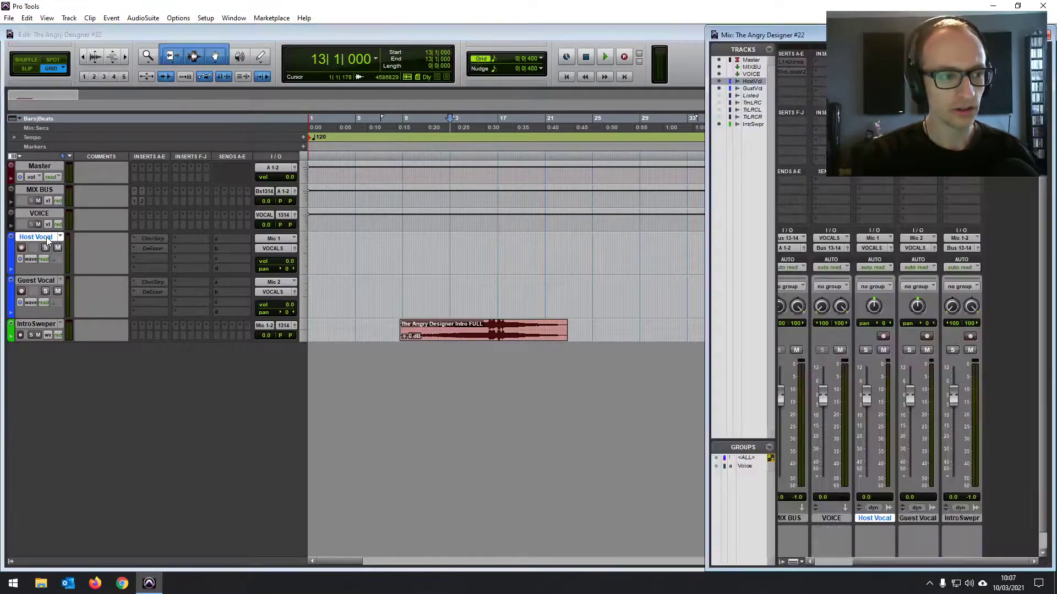
pyautogui.hotkey('ctrl', '=')
pyautogui.click(35, 281)
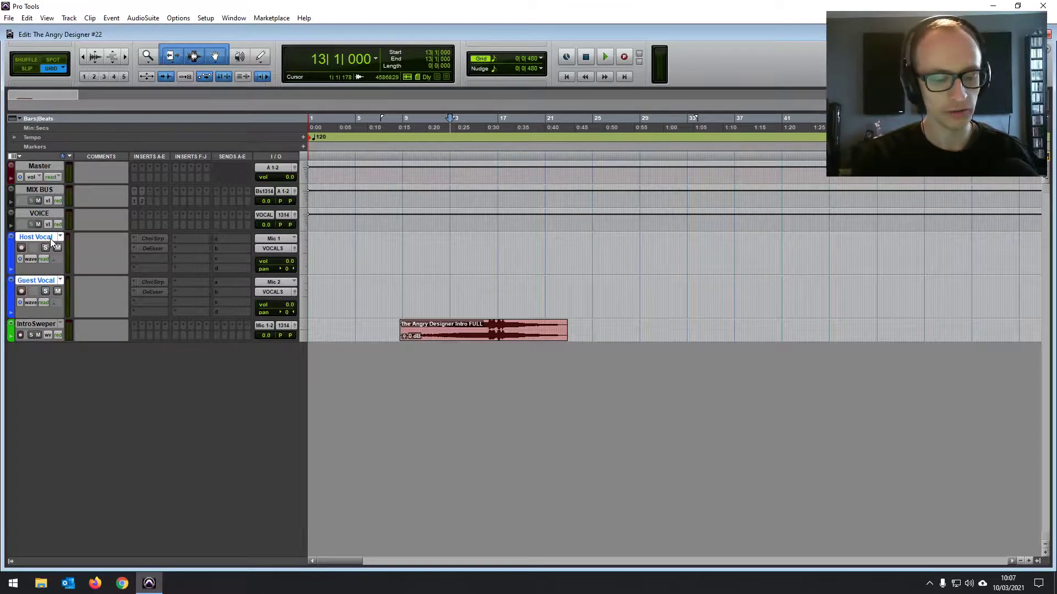
pyautogui.hotkey('ctrl', '=')
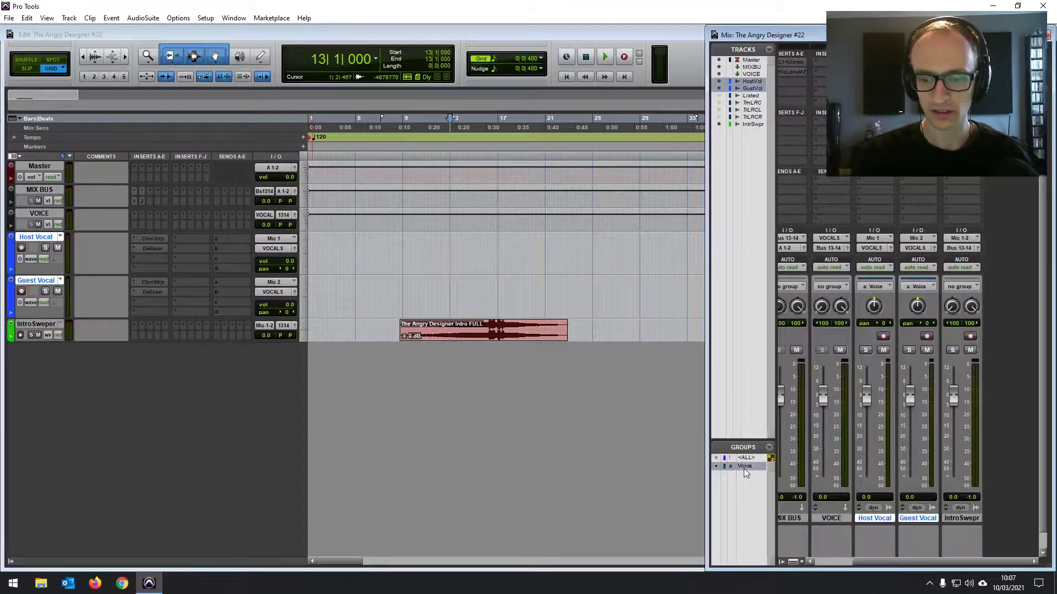
pyautogui.hotkey('ctrl', '=')
# Test the Voice group by making time selections and placing the edit cursor across both vocal tracks.
pyautogui.moveTo(425, 247); pyautogui.dragTo(486, 247)
pyautogui.click(495, 246)
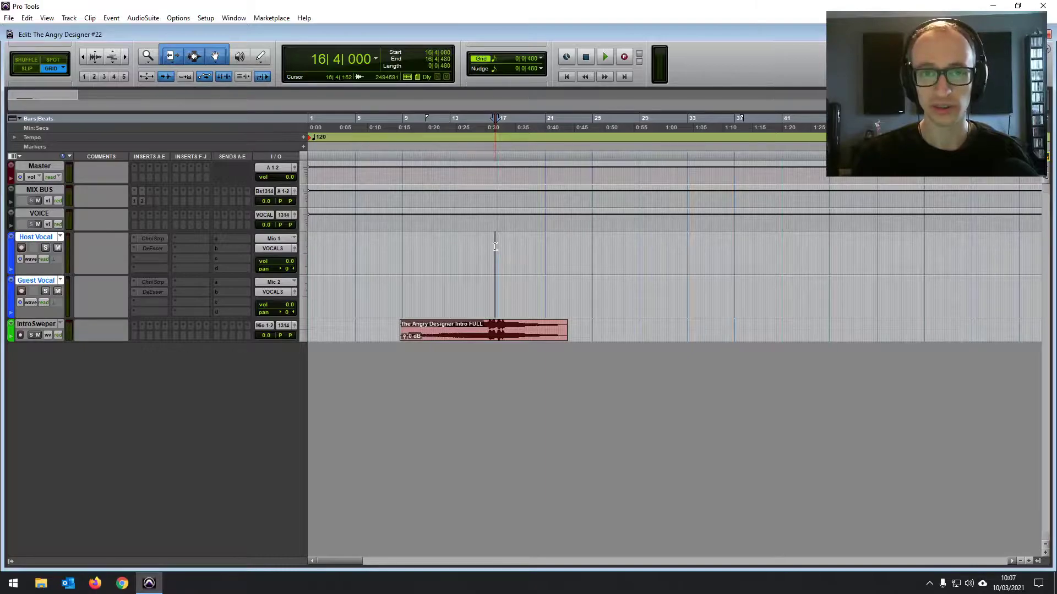
pyautogui.moveTo(545, 246); pyautogui.dragTo(533, 245)
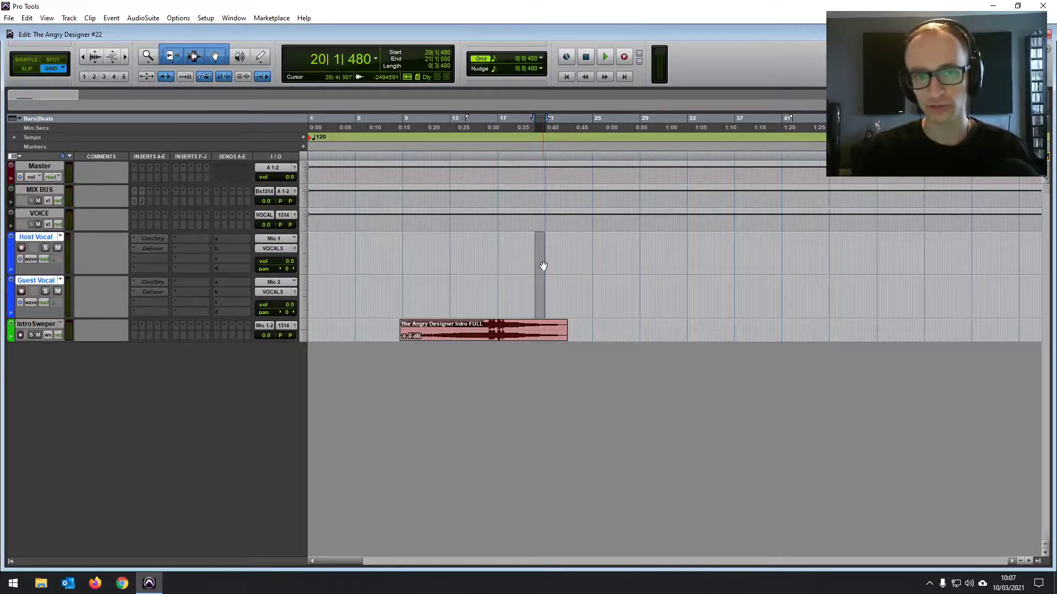
pyautogui.click(498, 249)
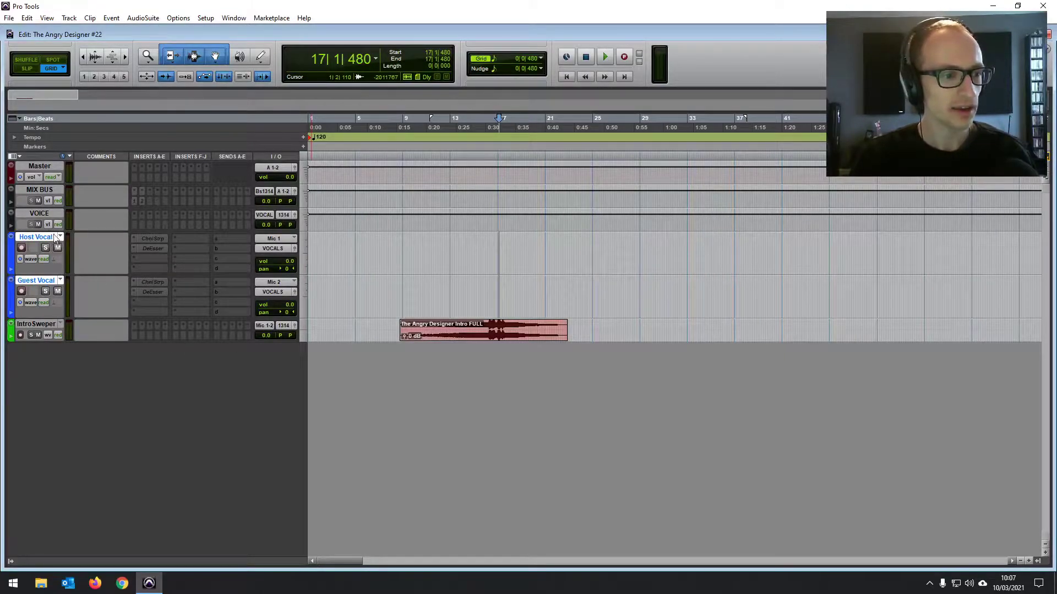
# Disable the Voice group and place the edit cursor in the Host Vocal track alone.
pyautogui.hotkey('ctrl', '=')
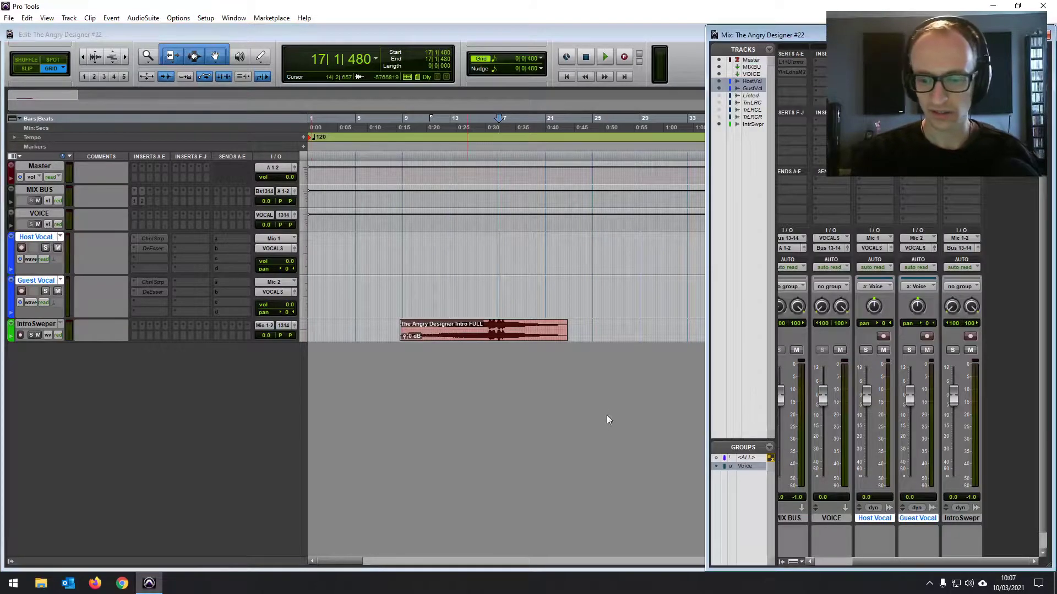
pyautogui.press('a')
pyautogui.click(414, 245)
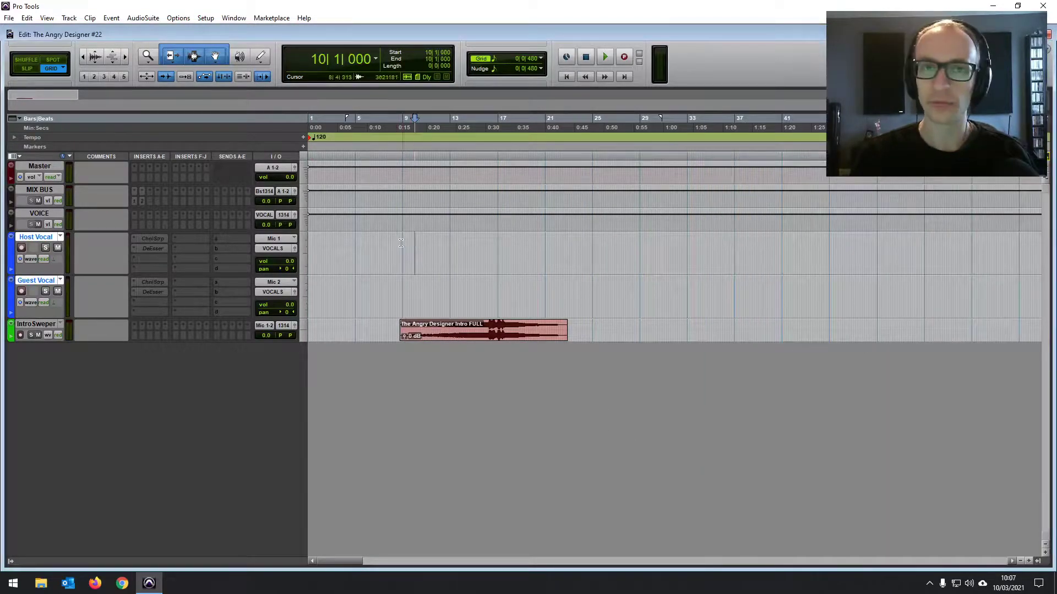
pyautogui.click(394, 253)
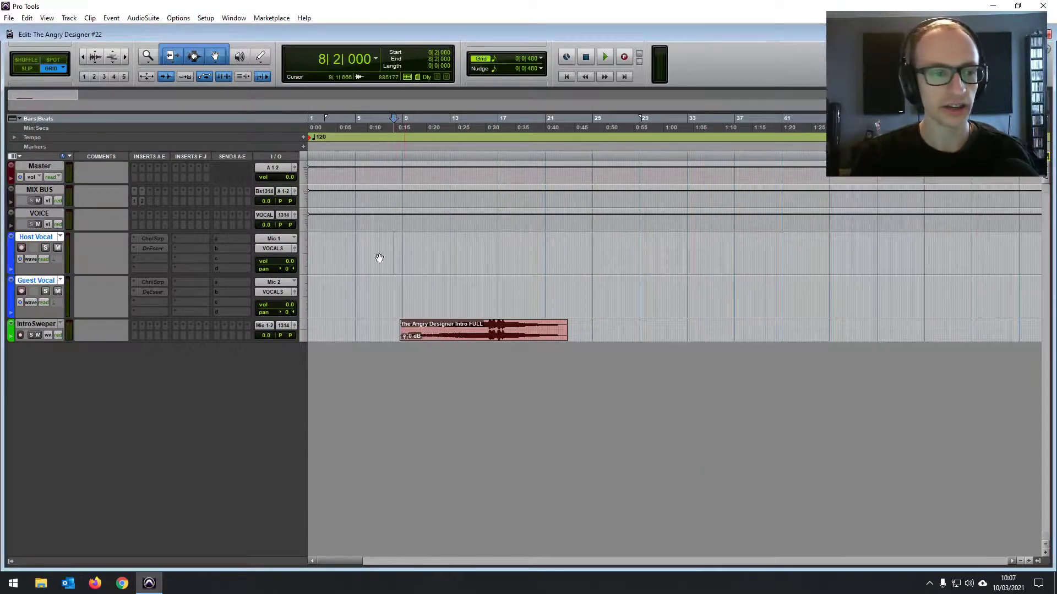
# View the Channel Strip insert on Host Vocal and the L1+ Ultramaximizer and Youlean Loudness Meter 2 inserts on MIX BUS.
pyautogui.click(152, 239)
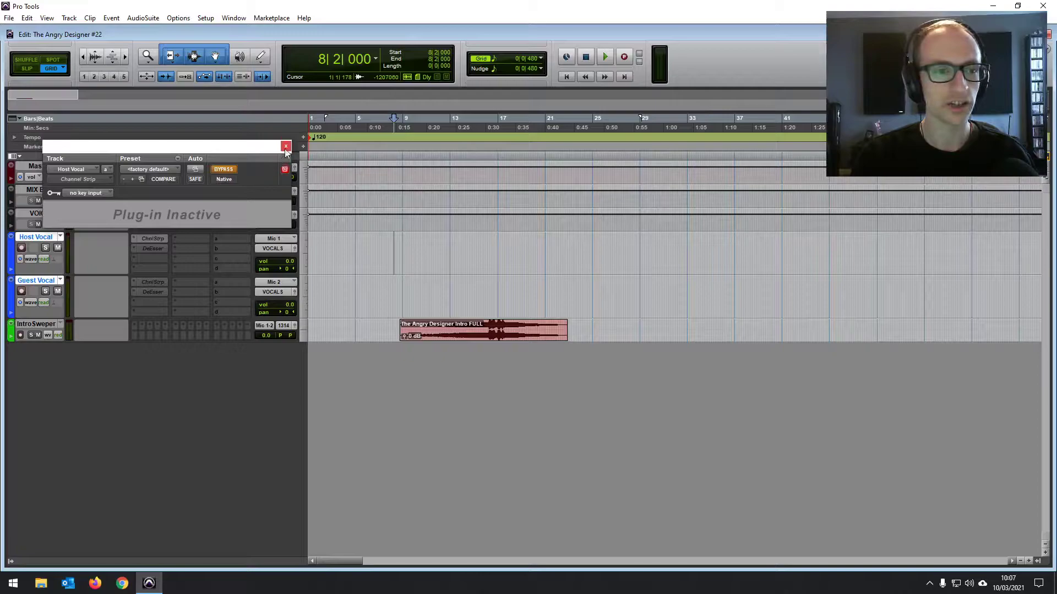
pyautogui.click(157, 239)
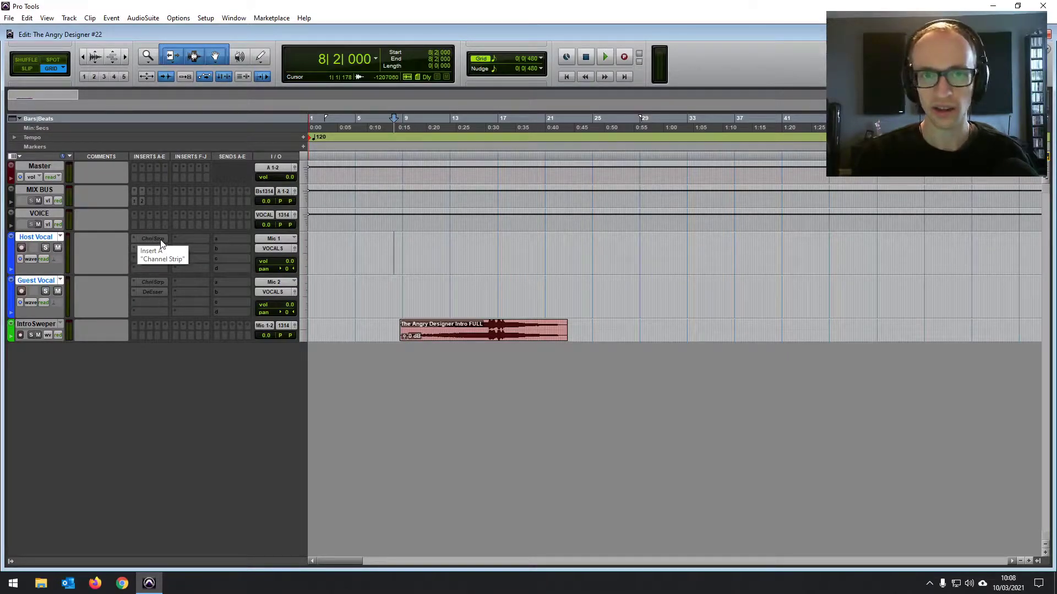
pyautogui.click(36, 191)
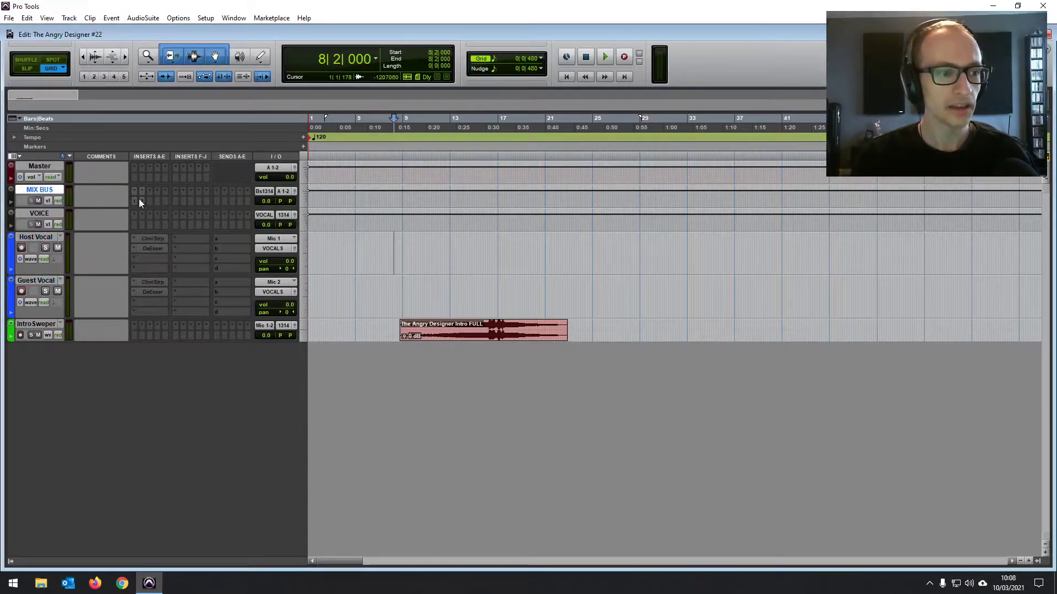
pyautogui.click(133, 200)
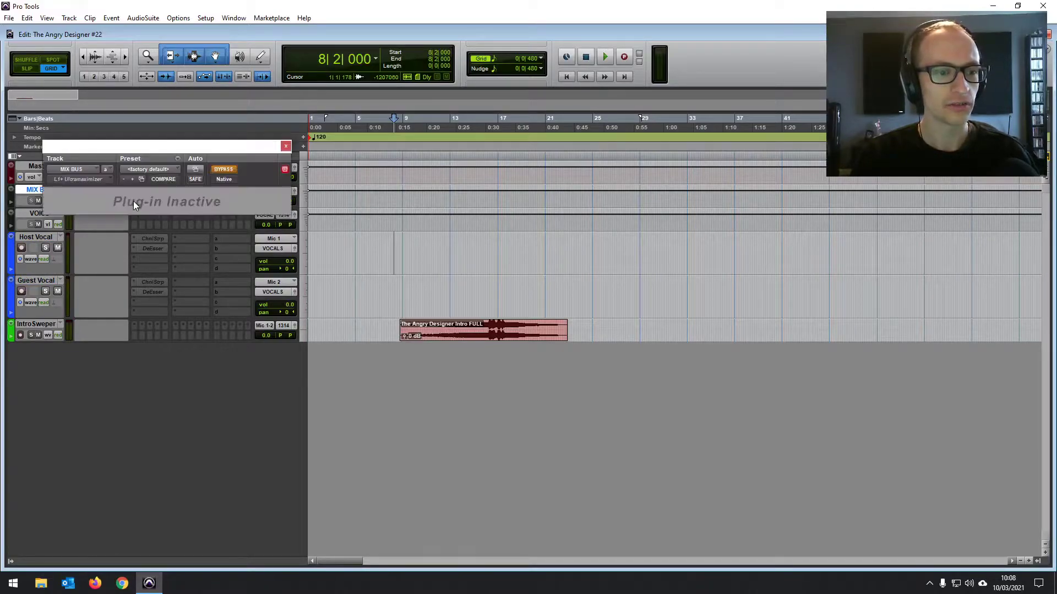
pyautogui.click(286, 147)
pyautogui.click(144, 200)
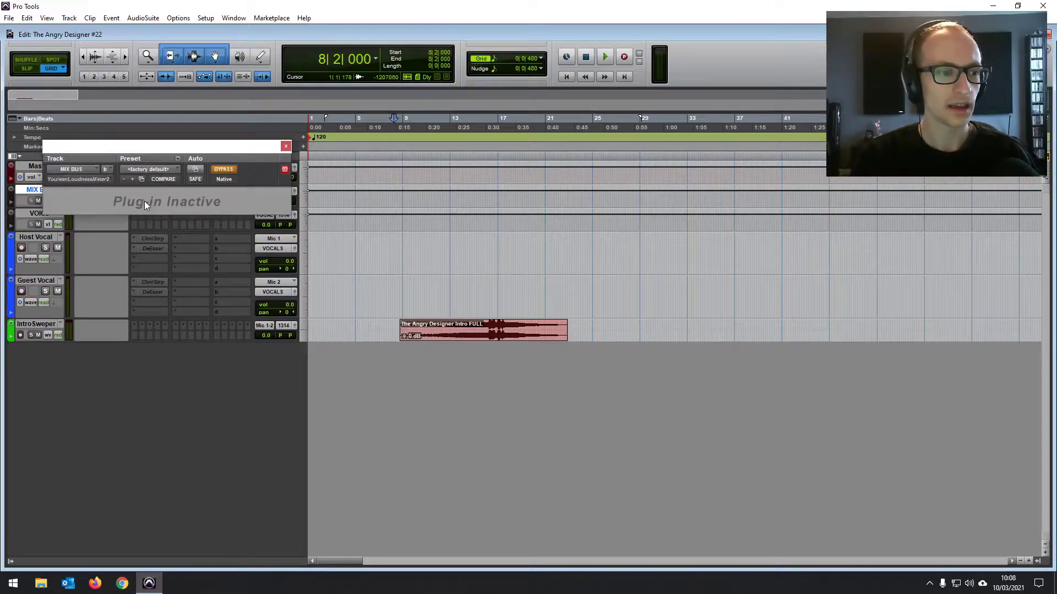
pyautogui.click(286, 148)
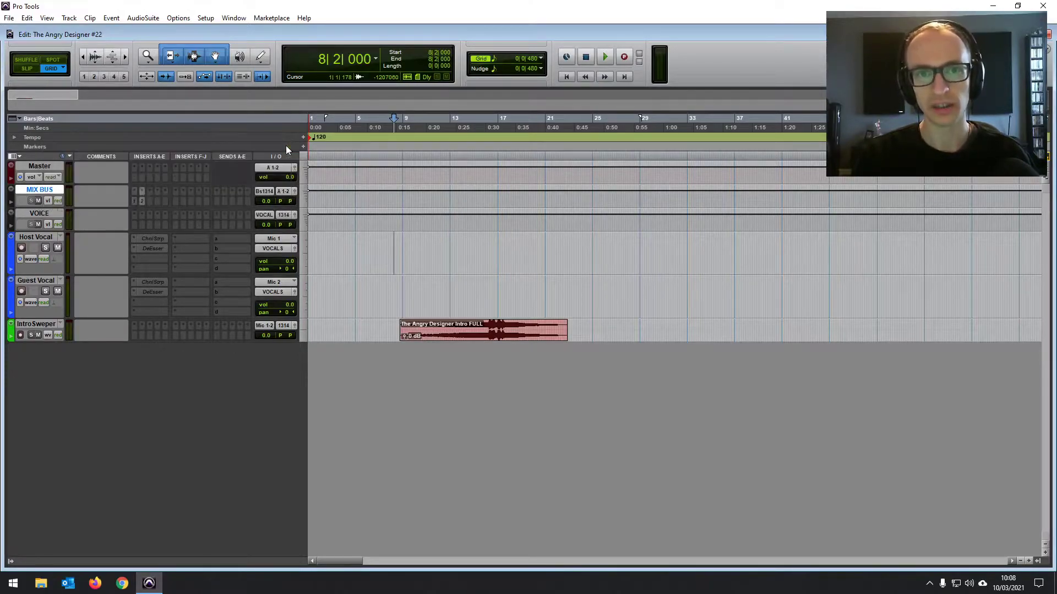
# Import the adobe audio file onto a new track in the session.
pyautogui.click(394, 243)
pyautogui.click(370, 244)
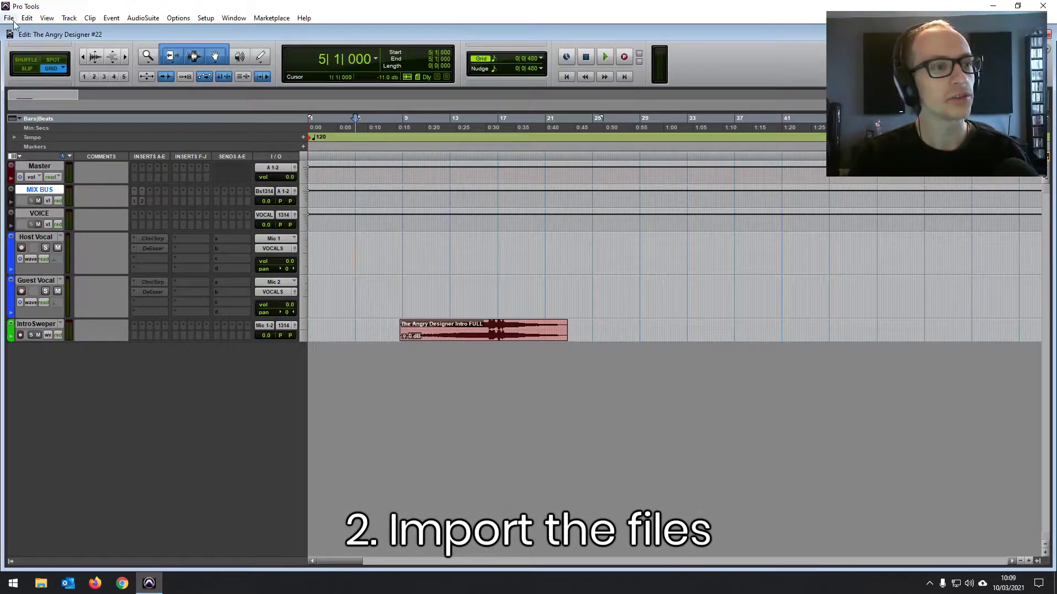
pyautogui.click(8, 18)
pyautogui.moveTo(47, 158)
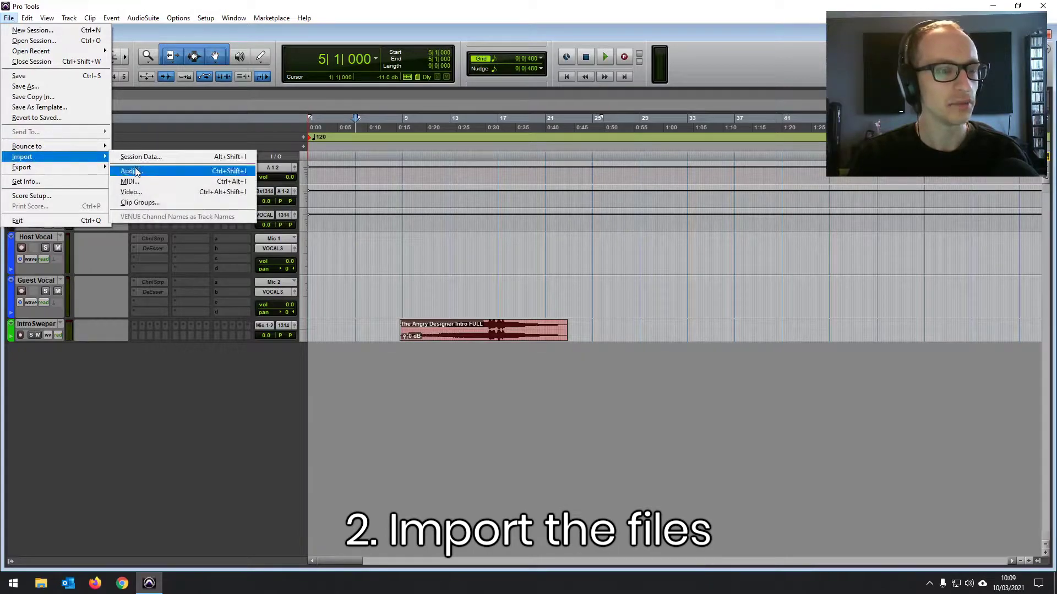
pyautogui.click(130, 171)
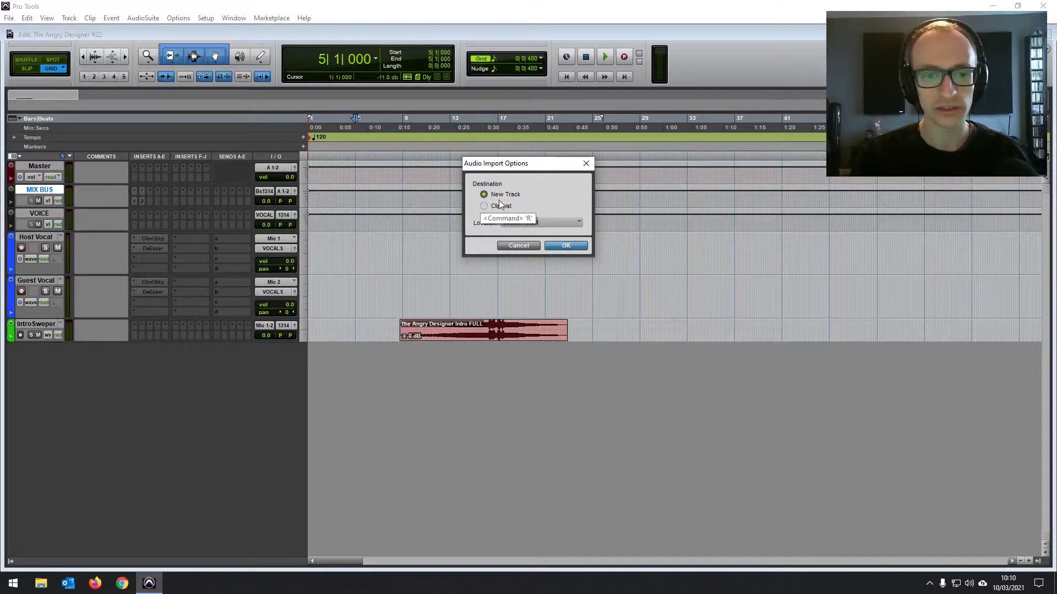
pyautogui.click(565, 247)
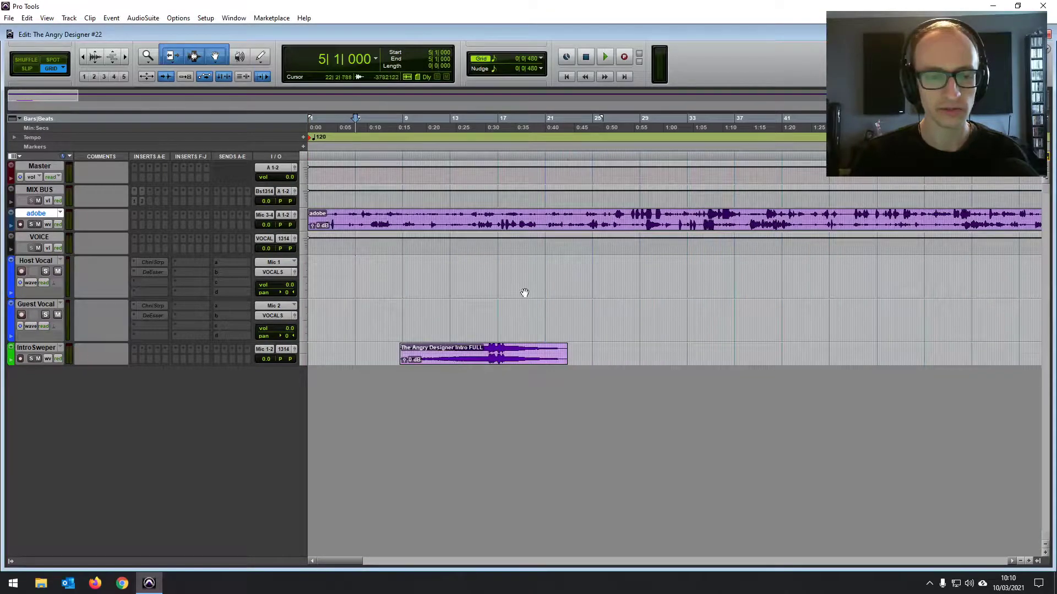
# Examine the full extent and the opening section of the imported adobe clip.
pyautogui.click(398, 228)
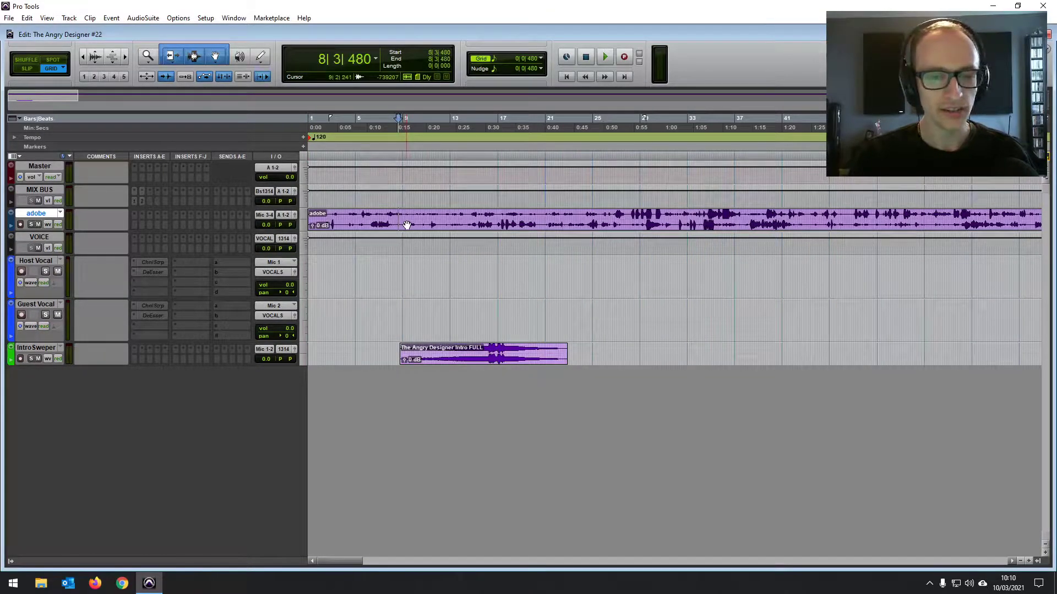
pyautogui.press('r')
pyautogui.press('r')
pyautogui.press('r')
pyautogui.press('r')
pyautogui.press('r')
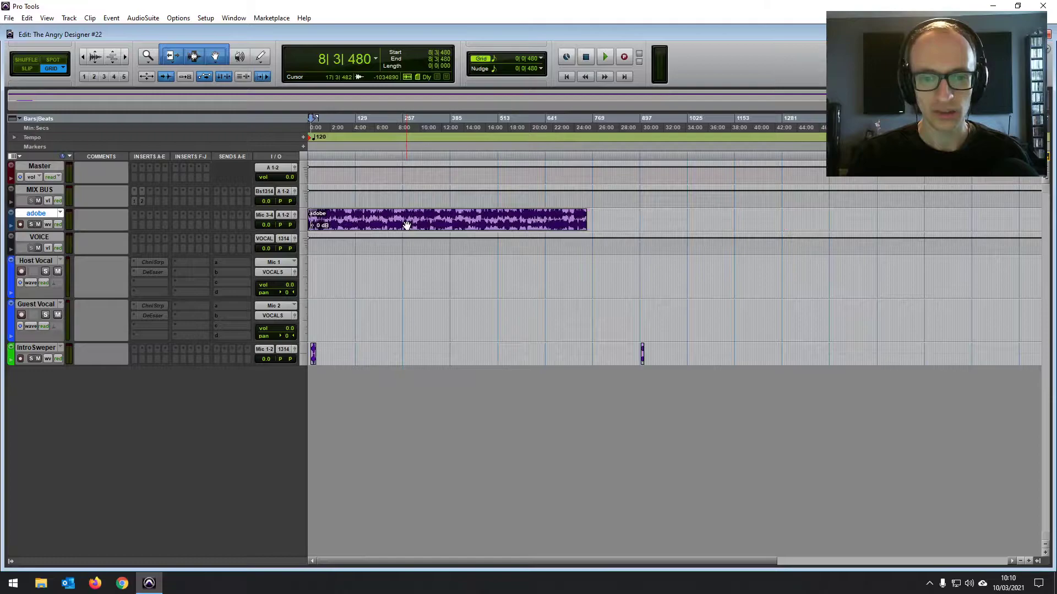
pyautogui.click(406, 226)
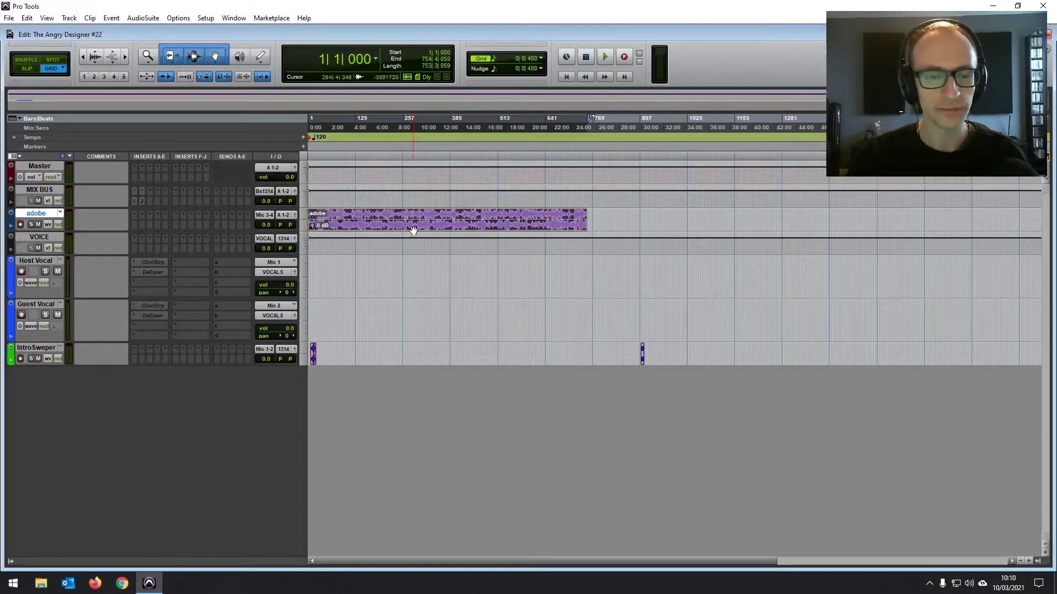
pyautogui.press('t')
pyautogui.press('t')
pyautogui.press('t')
pyautogui.press('t')
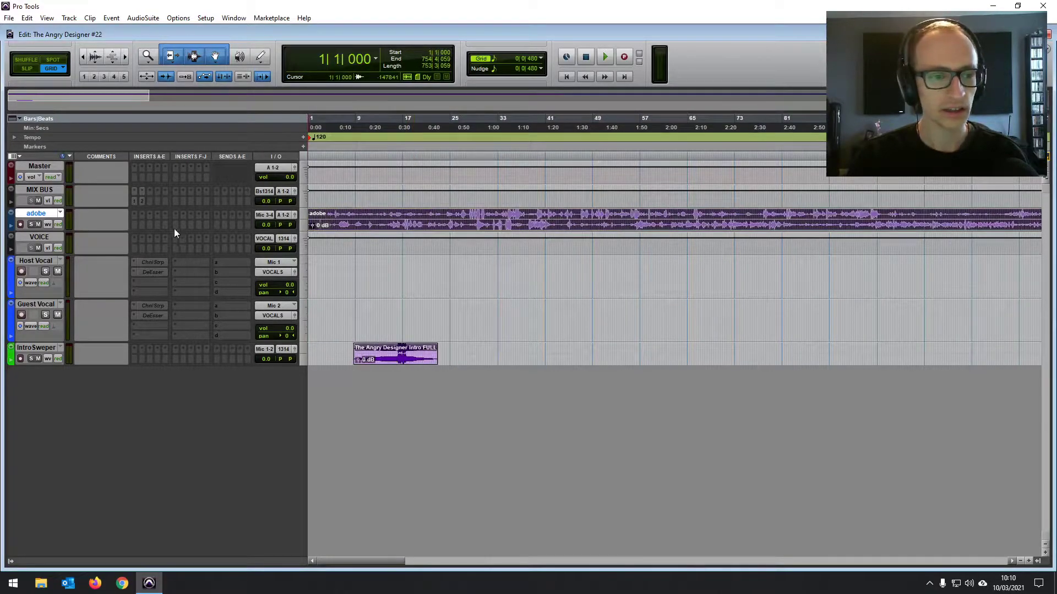
# Enlarge the adobe track and place its left channel on Host Vocal and its right channel on Guest Vocal.
pyautogui.moveTo(59, 231); pyautogui.dragTo(64, 261)
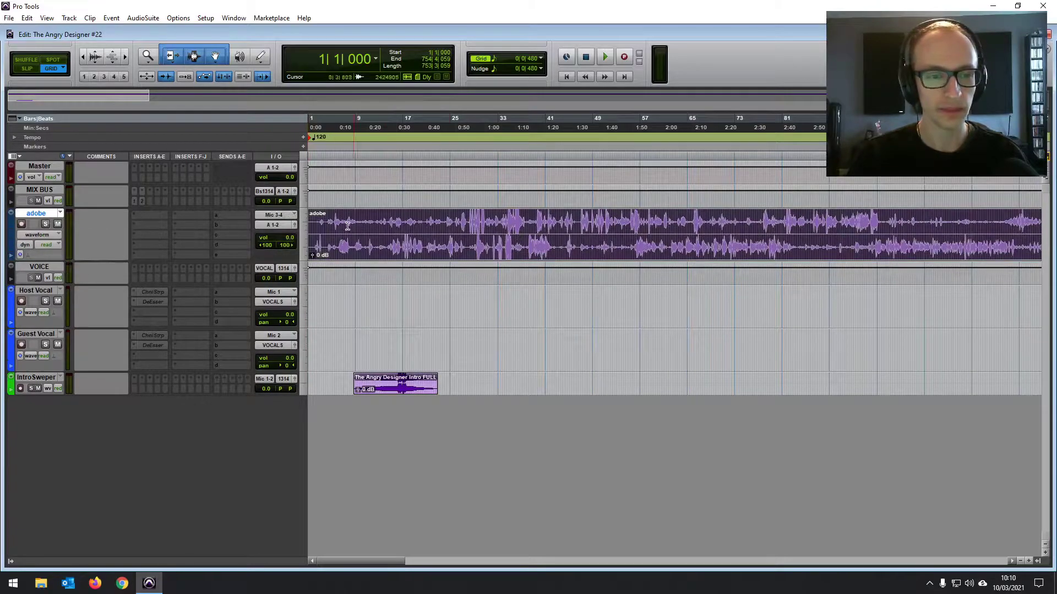
pyautogui.click(330, 225)
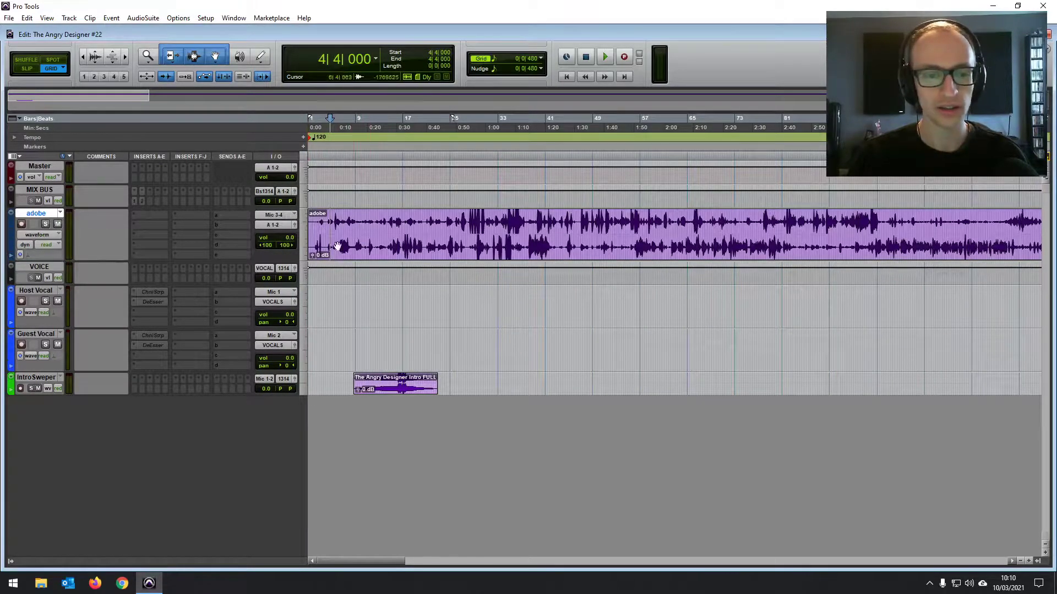
pyautogui.moveTo(355, 251); pyautogui.dragTo(321, 322)
pyautogui.click(351, 303)
# Delete the emptied adobe track.
pyautogui.rightClick(53, 214)
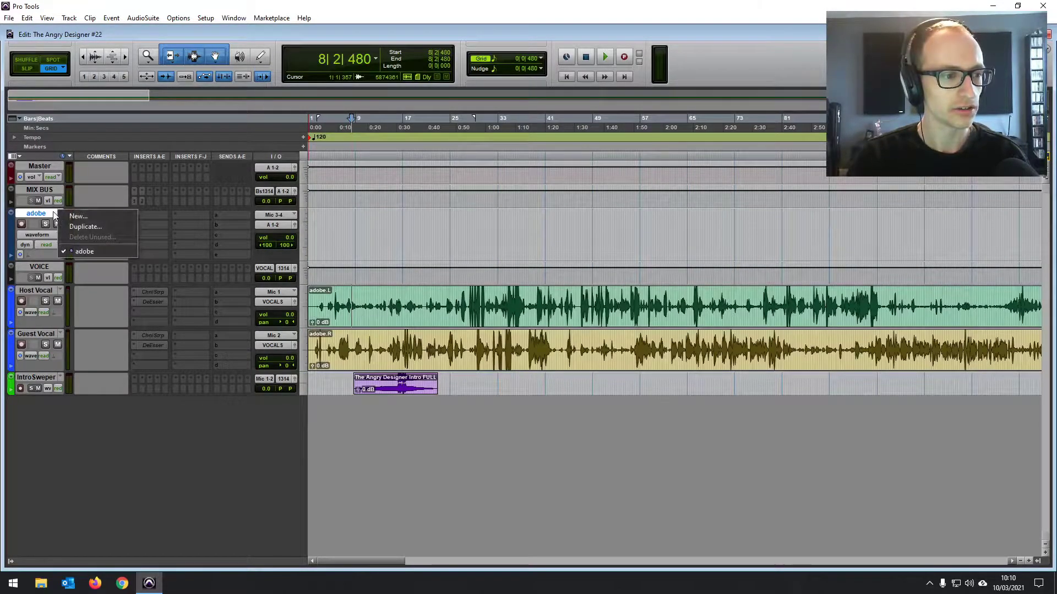
pyautogui.click(73, 303)
pyautogui.click(326, 248)
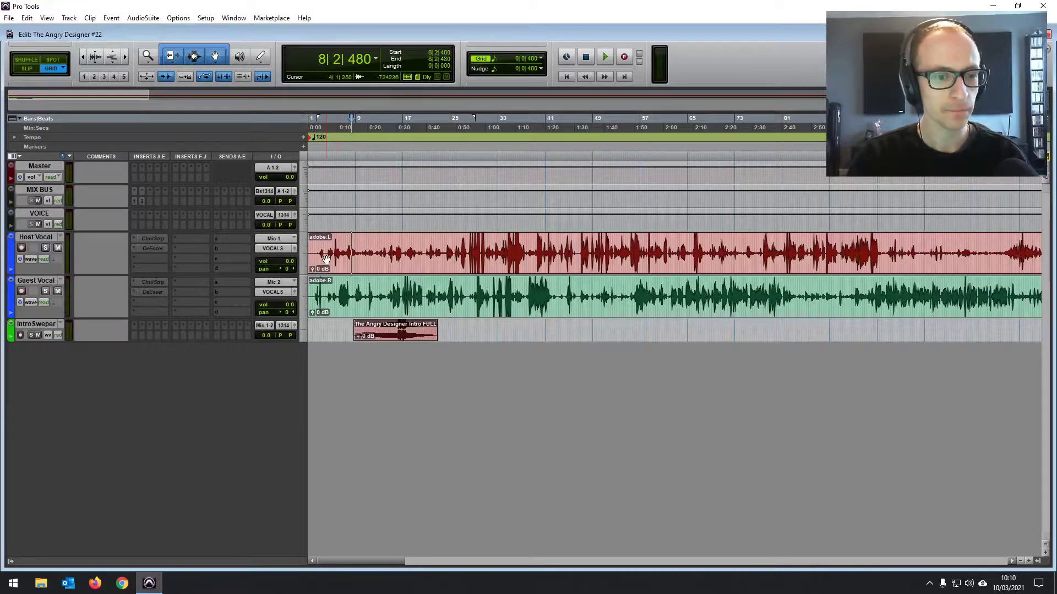
# Play back both vocal tracks from about bar 38 to identify the speakers.
pyautogui.press('t')
pyautogui.press('t')
pyautogui.press('r')
pyautogui.press('r')
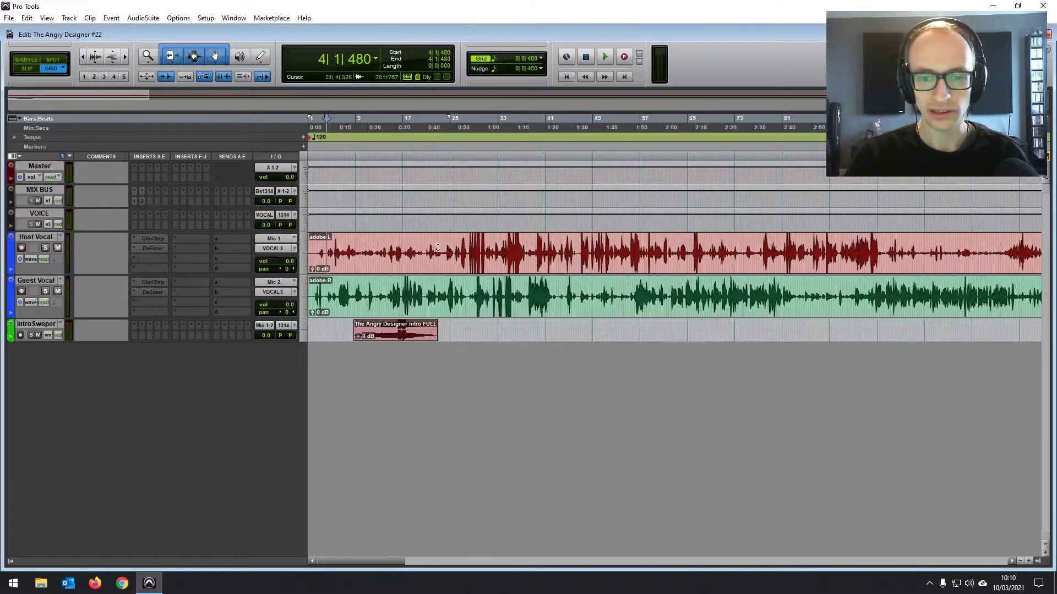
pyautogui.click(530, 242)
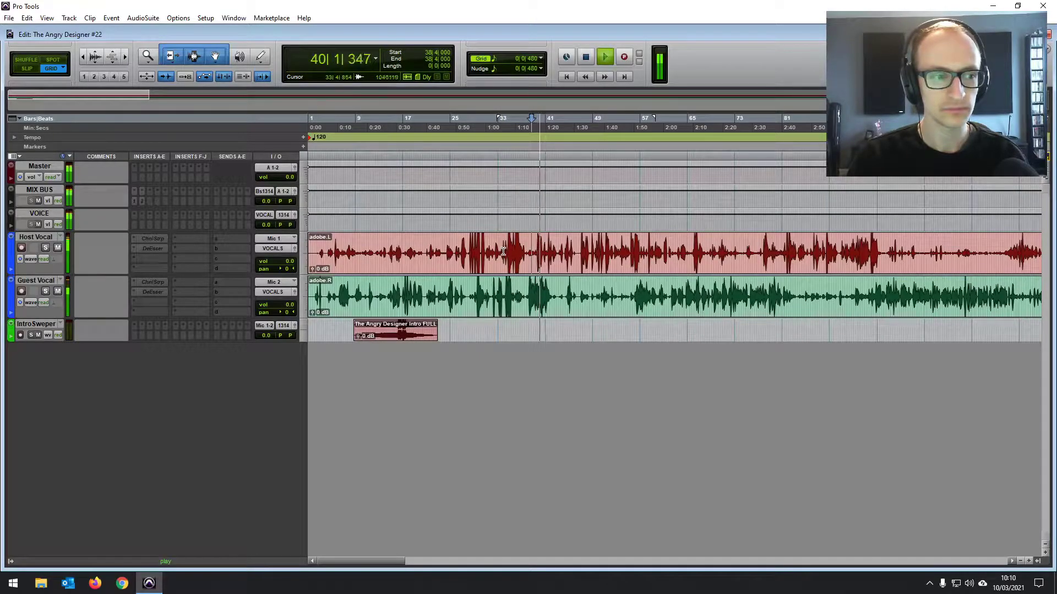
pyautogui.press('space')
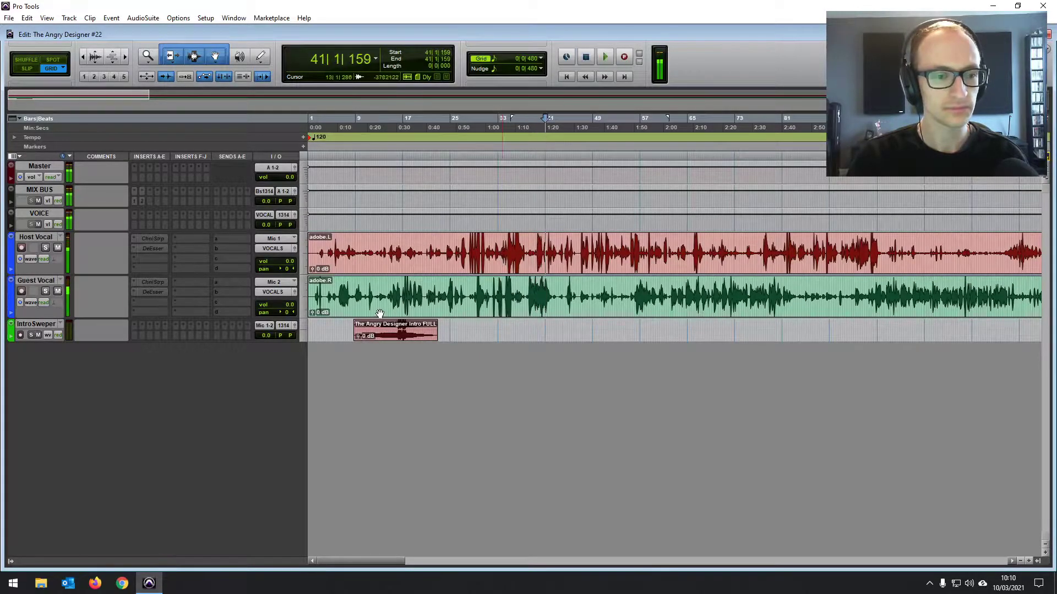
# Swap the two vocal clips so adobe.R sits on Host Vocal and adobe.L on Guest Vocal.
pyautogui.press('r')
pyautogui.press('r')
pyautogui.press('r')
pyautogui.press('r')
pyautogui.moveTo(332, 305); pyautogui.dragTo(617, 253)
pyautogui.moveTo(483, 262); pyautogui.dragTo(467, 292)
pyautogui.moveTo(658, 260); pyautogui.dragTo(347, 266)
# Play the session from about bar 74 and solo Host Vocal to check its voice.
pyautogui.press('t')
pyautogui.press('t')
pyautogui.click(426, 244)
pyautogui.press('space')
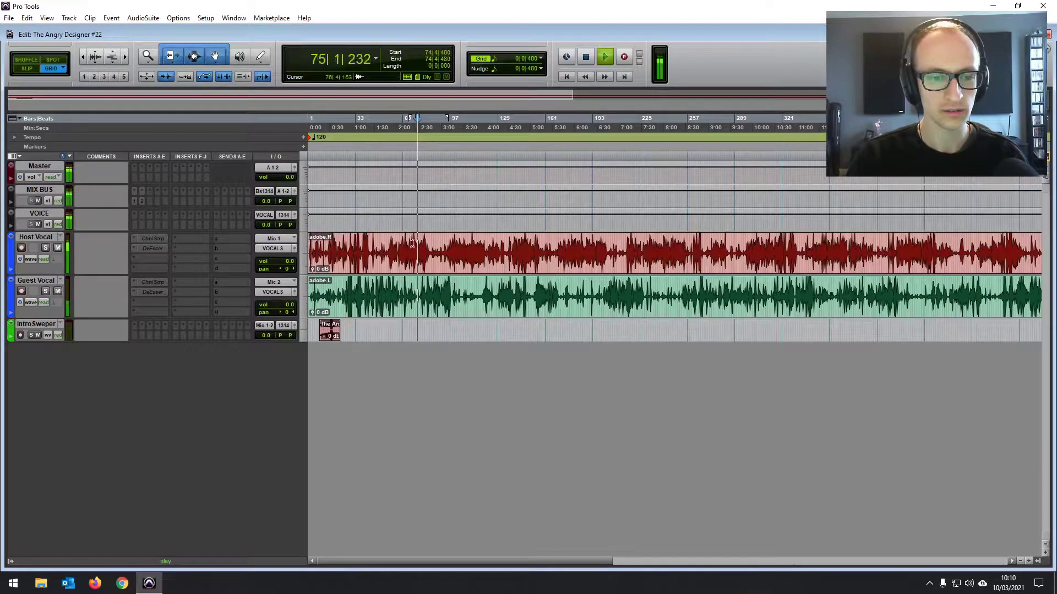
pyautogui.click(46, 248)
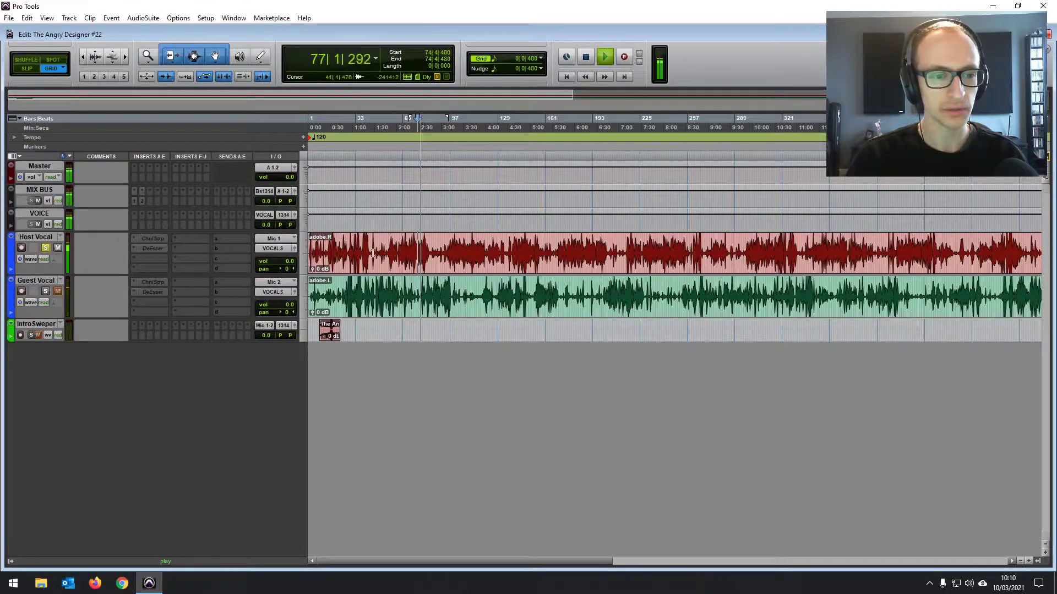
pyautogui.press('space')
# Switch the solo from Host Vocal to Guest Vocal and play from about bar 91 to check its voice.
pyautogui.click(443, 244)
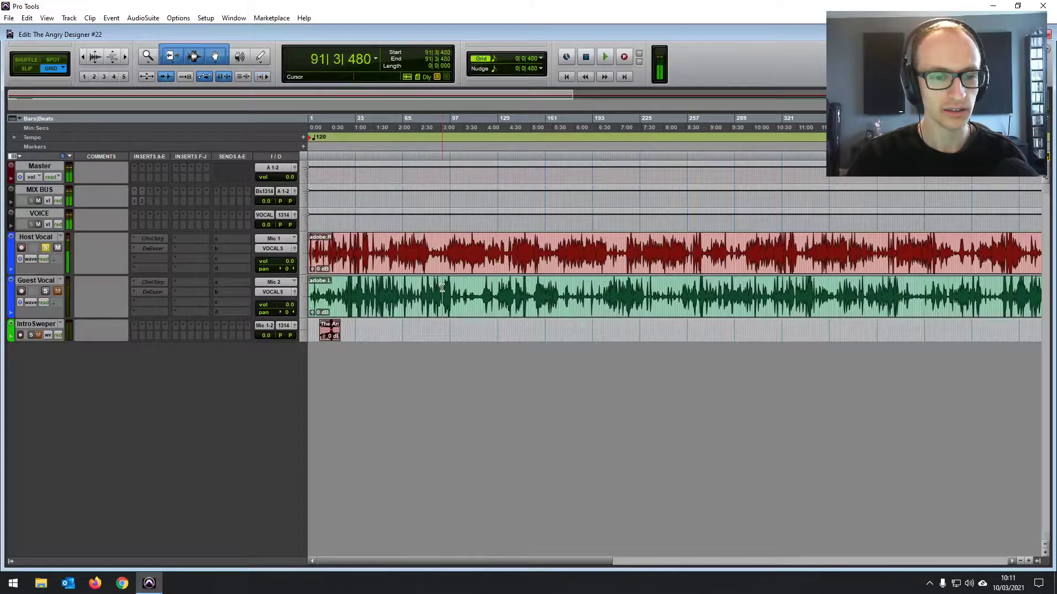
pyautogui.click(45, 248)
pyautogui.click(45, 291)
pyautogui.press('space')
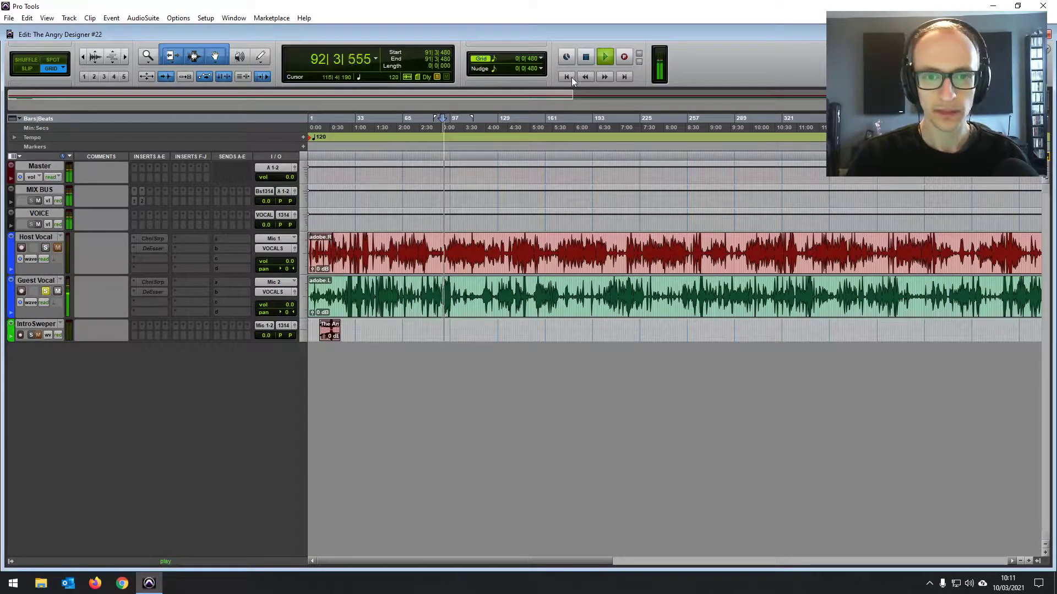
pyautogui.press('space')
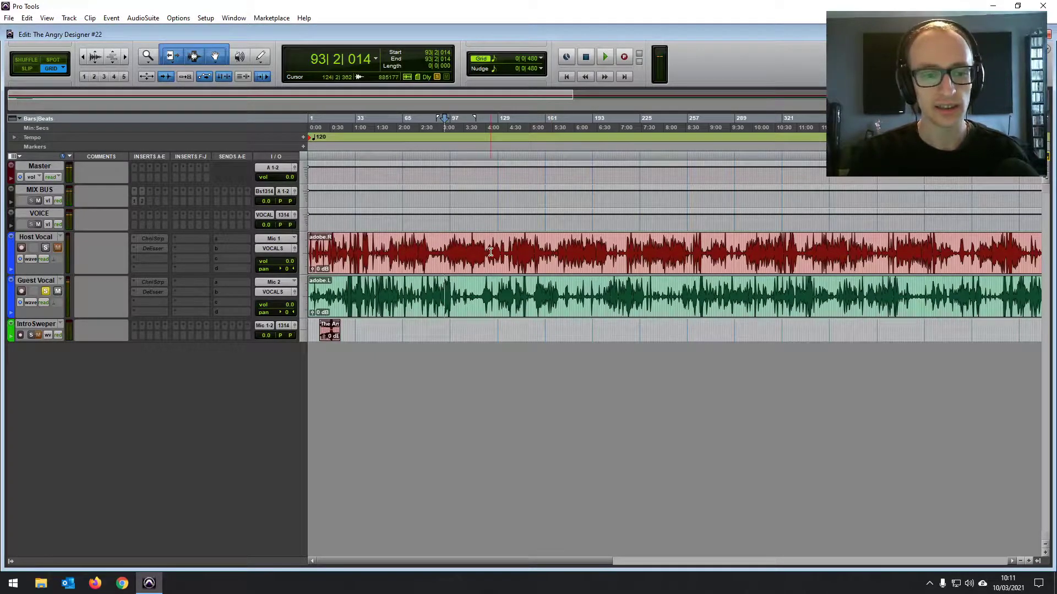
# Clear the Guest Vocal solo and review the vocal clips' opening from the session start.
pyautogui.press('Return')
pyautogui.hotkey('ctrl', ']')
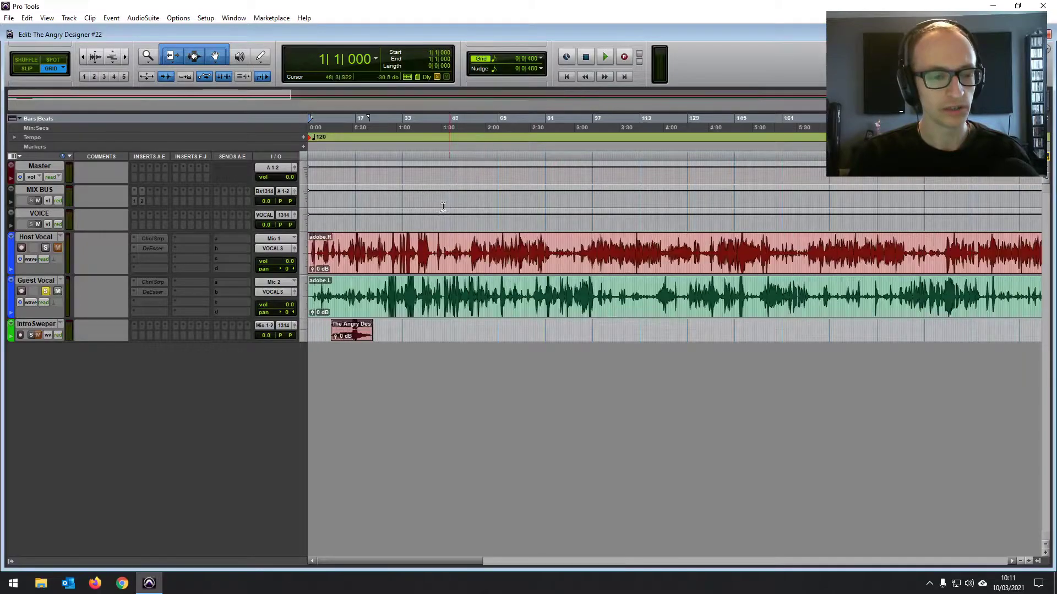
pyautogui.hotkey('ctrl', ']')
pyautogui.hotkey('ctrl', ']')
pyautogui.hotkey('ctrl', ']')
pyautogui.click(395, 259)
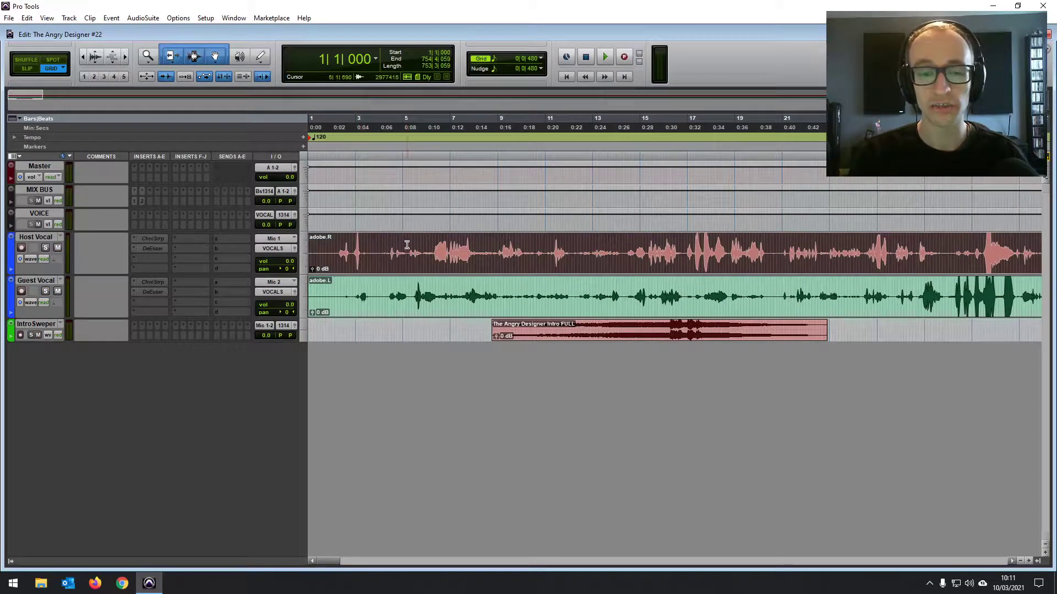
pyautogui.click(333, 247)
# Move the second clip on the IntroSweper track back to the end of the vocal clips.
pyautogui.hotkey('ctrl', '[')
pyautogui.hotkey('ctrl', '[')
pyautogui.hotkey('ctrl', '[')
pyautogui.hotkey('ctrl', '[')
pyautogui.hotkey('ctrl', '[')
pyautogui.hotkey('ctrl', '[')
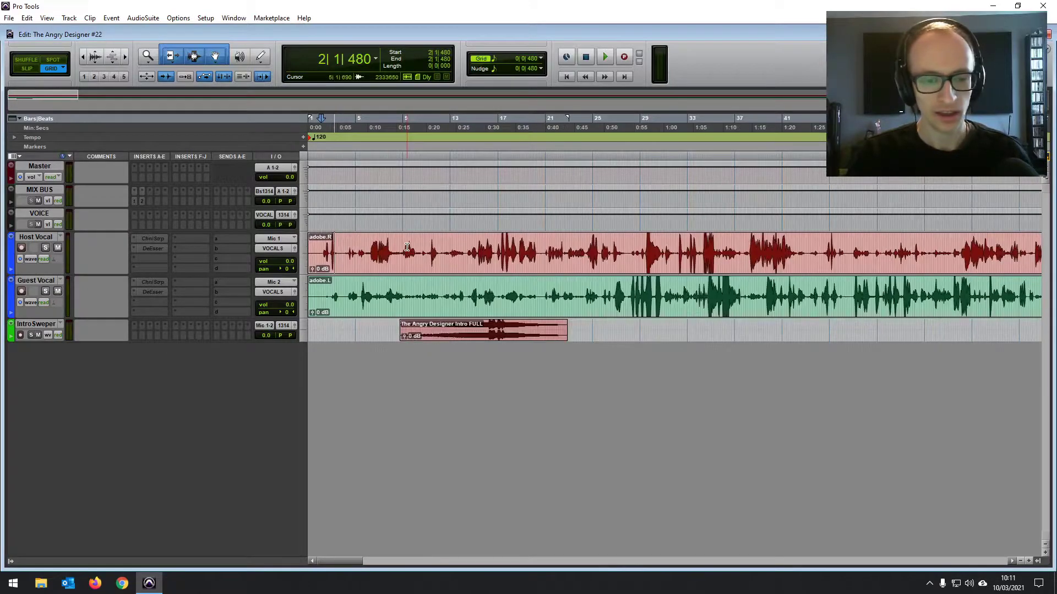
pyautogui.press('Tab')
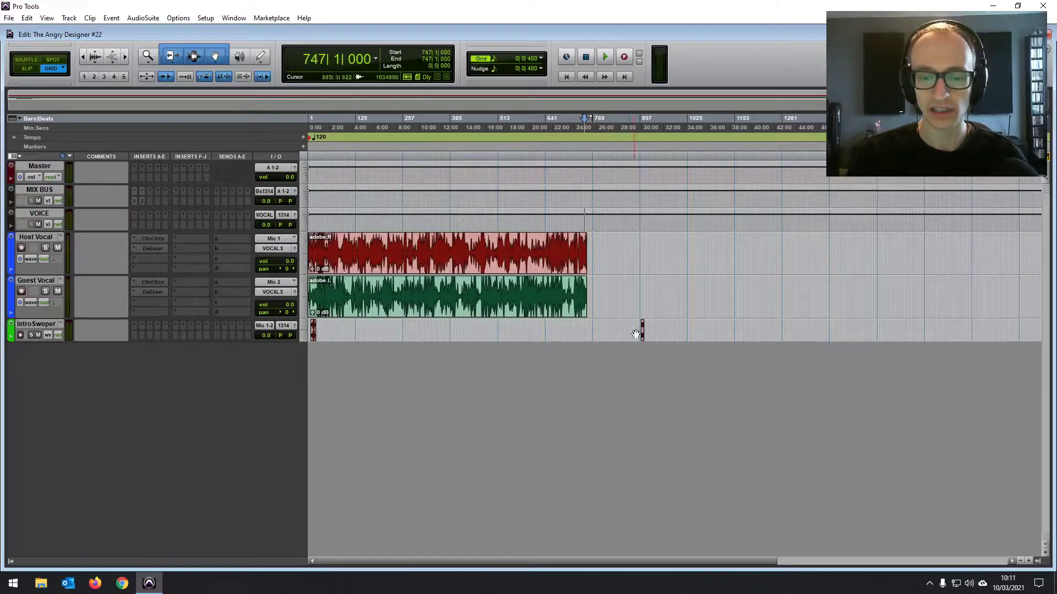
pyautogui.moveTo(643, 330); pyautogui.dragTo(589, 330)
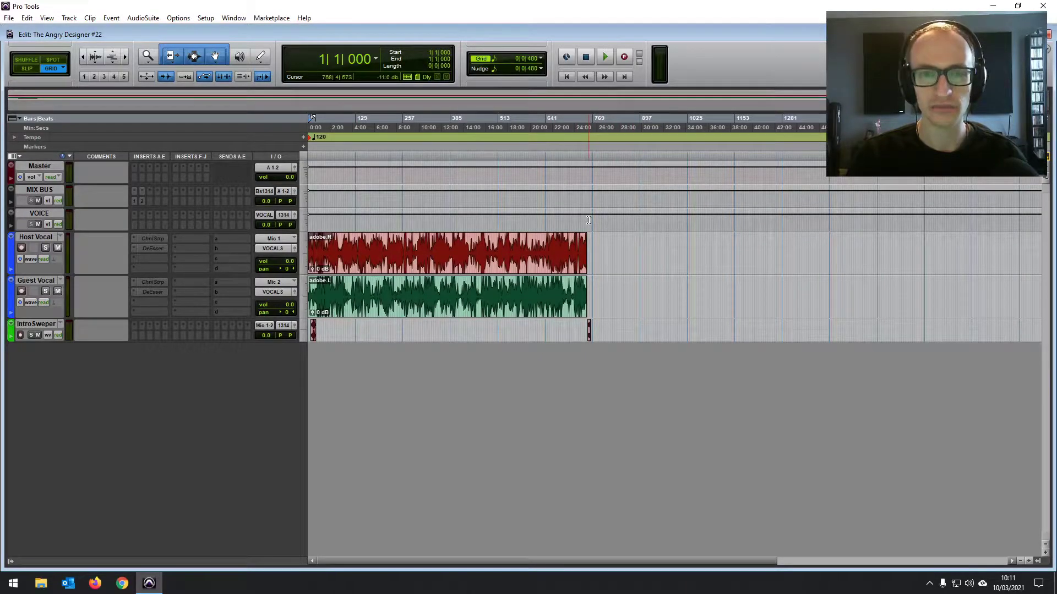
# Inspect the opening waveforms of the Host Vocal and Guest Vocal clips at a closer zoom.
pyautogui.click(338, 263)
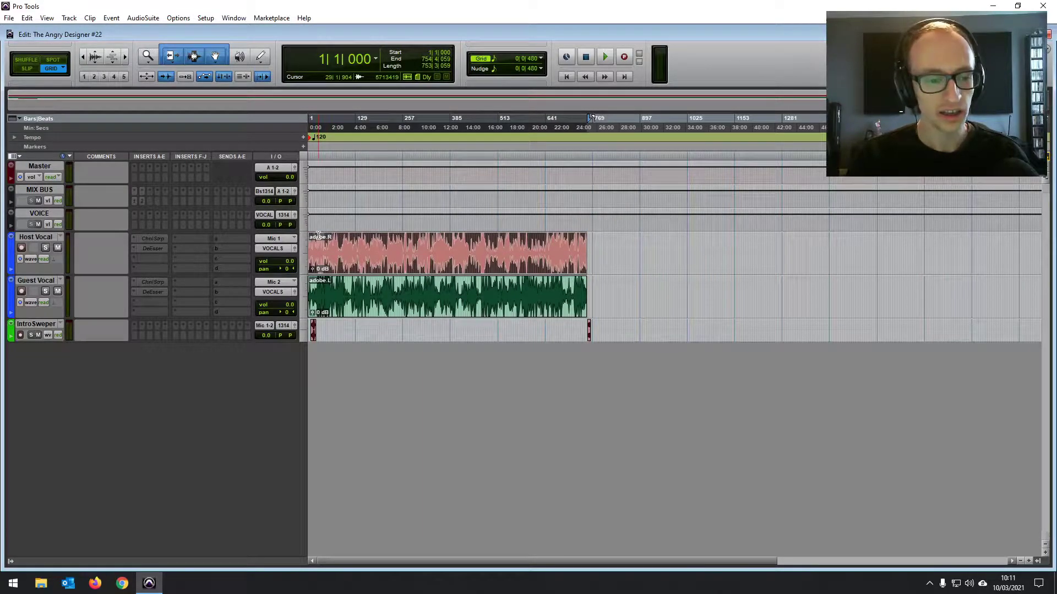
pyautogui.press('t')
pyautogui.press('t')
pyautogui.press('t')
pyautogui.press('t')
pyautogui.press('t')
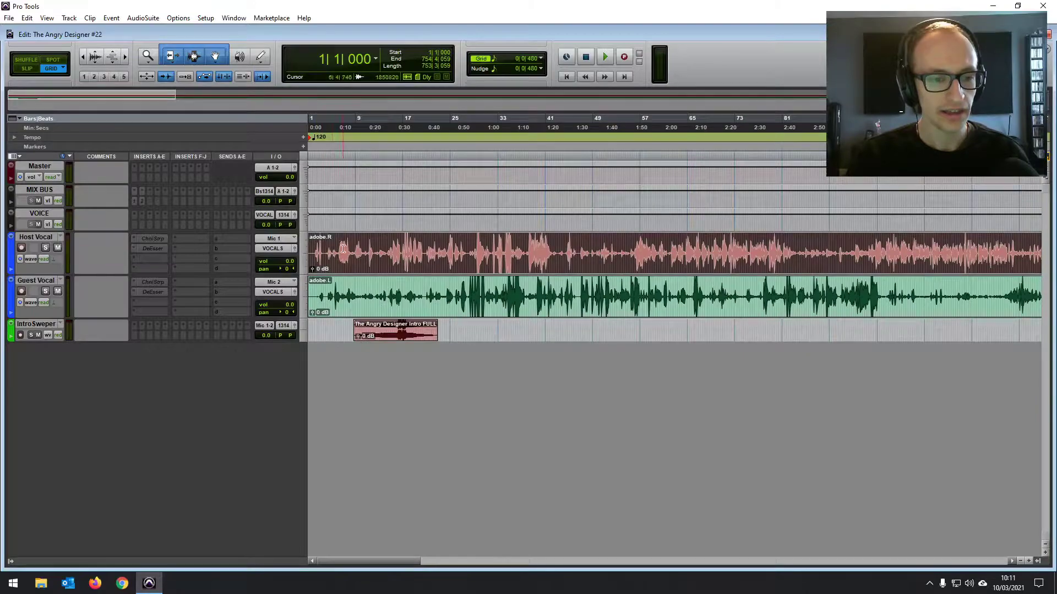
pyautogui.press('t')
pyautogui.press('t')
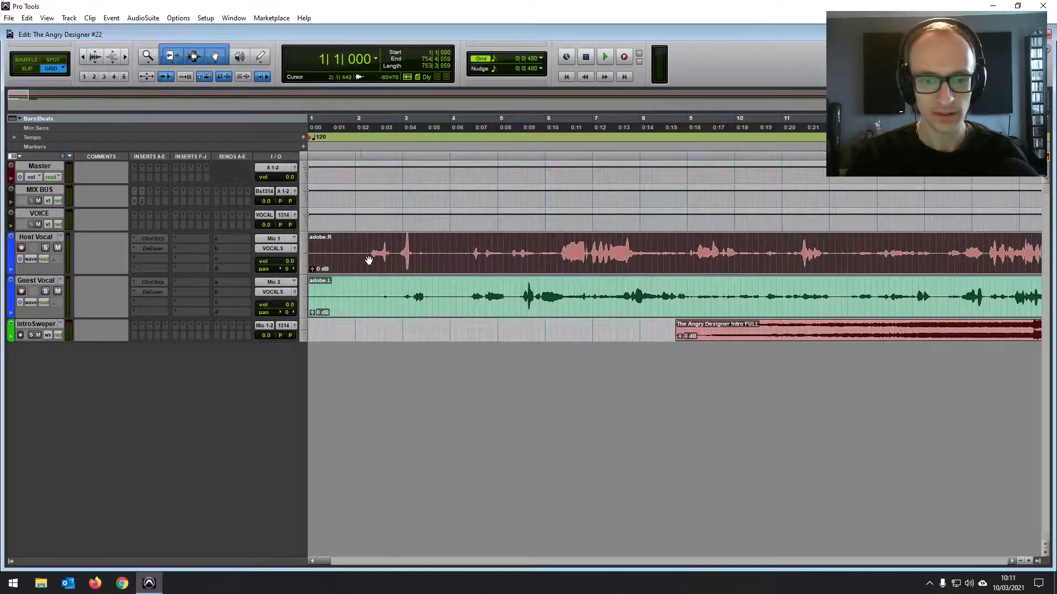
pyautogui.click(410, 302)
pyautogui.press('r')
pyautogui.press('r')
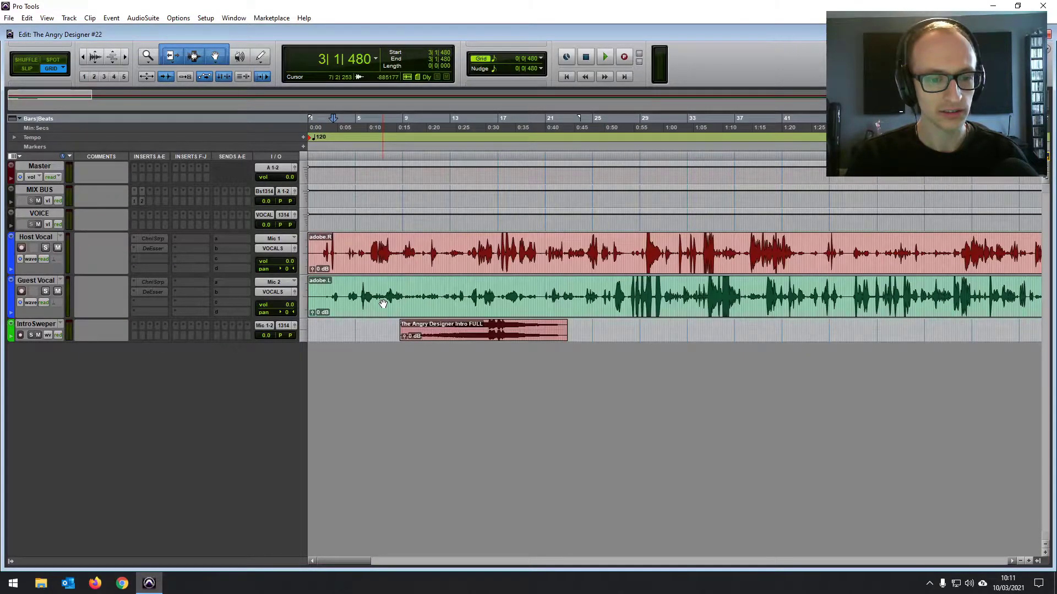
# Mute the IntroSweper track and place the edit cursor at bar 10 in Host Vocal.
pyautogui.click(493, 338)
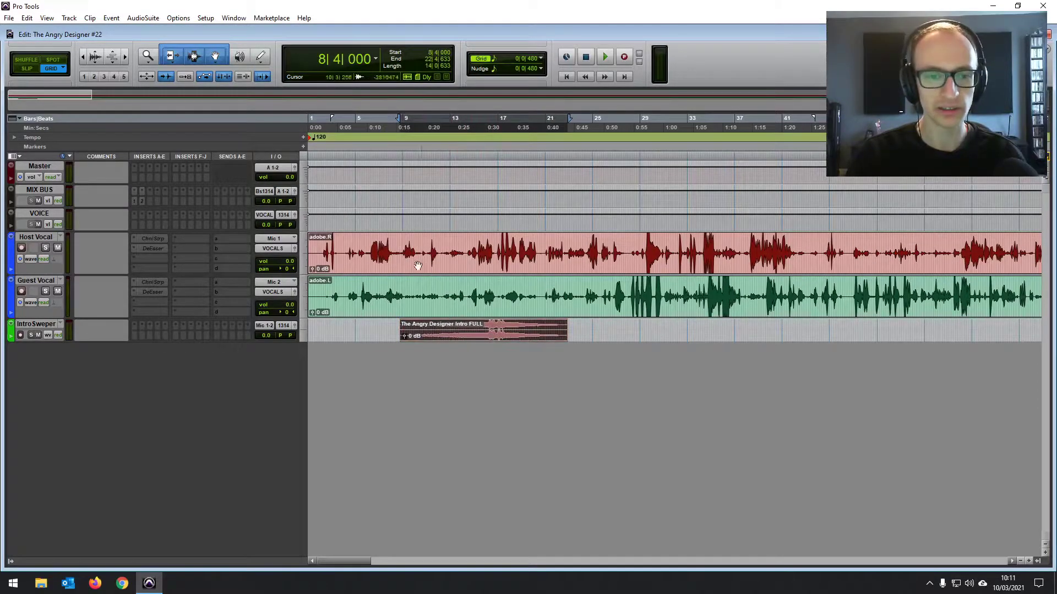
pyautogui.click(453, 292)
pyautogui.click(38, 335)
pyautogui.click(415, 249)
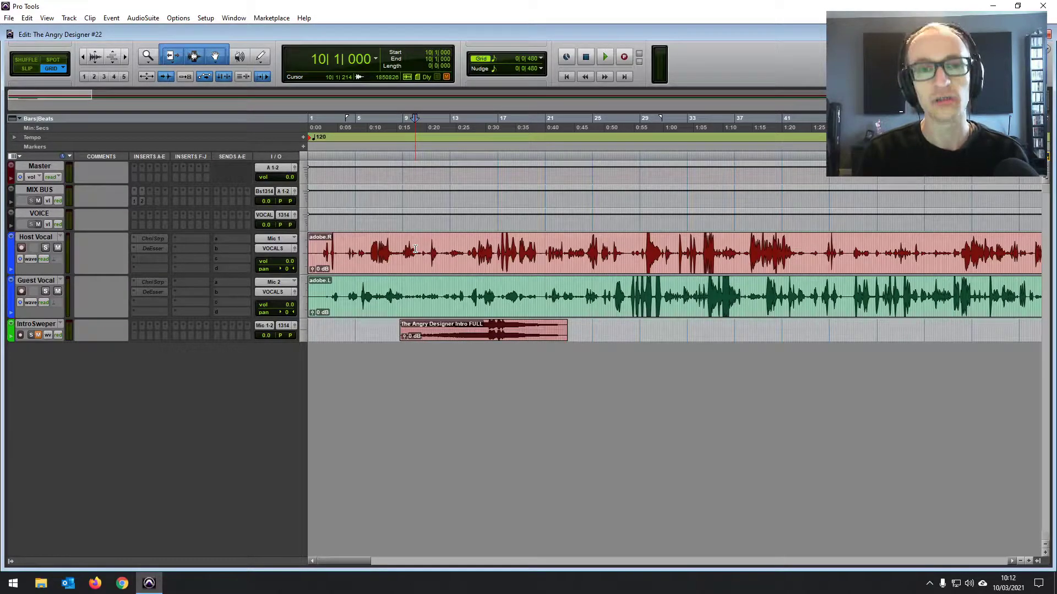
# Display the whole episode and select the entire adobe.R clip on Host Vocal.
pyautogui.click(477, 248)
pyautogui.press('r')
pyautogui.press('r')
pyautogui.press('r')
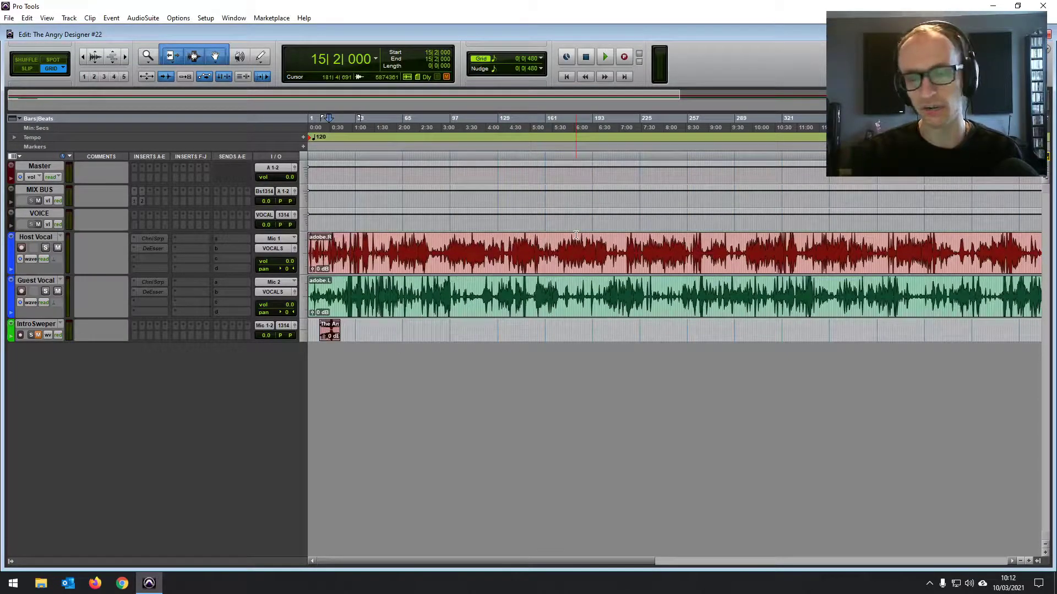
pyautogui.press('r')
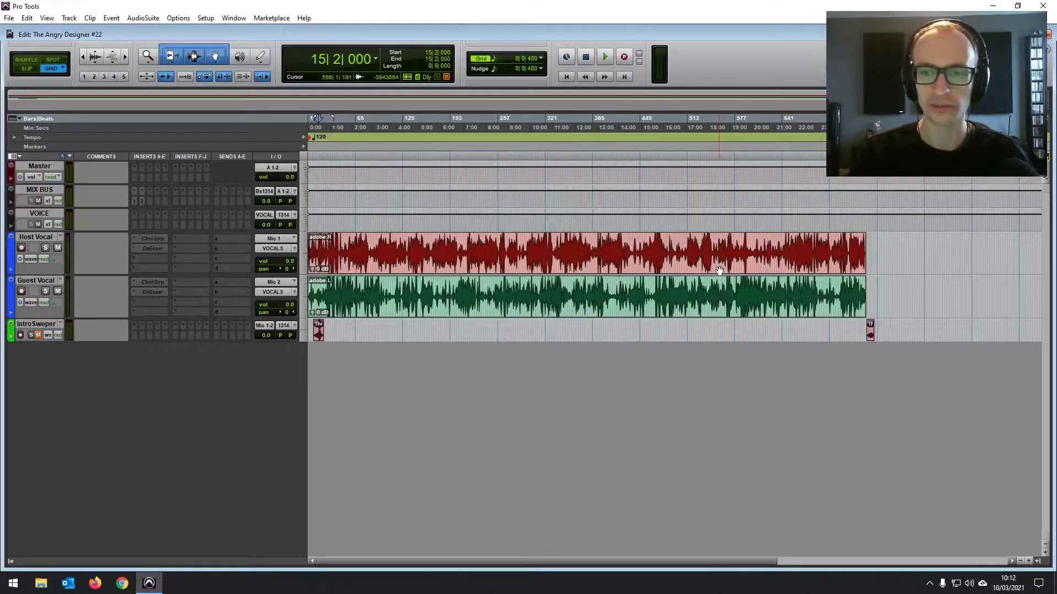
pyautogui.click(586, 253)
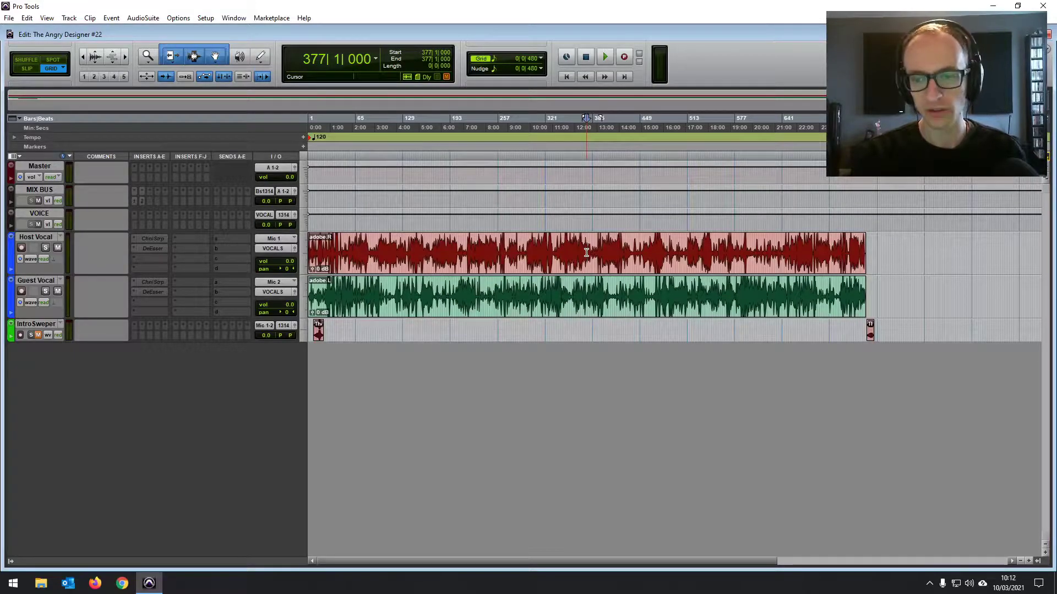
pyautogui.click(515, 260)
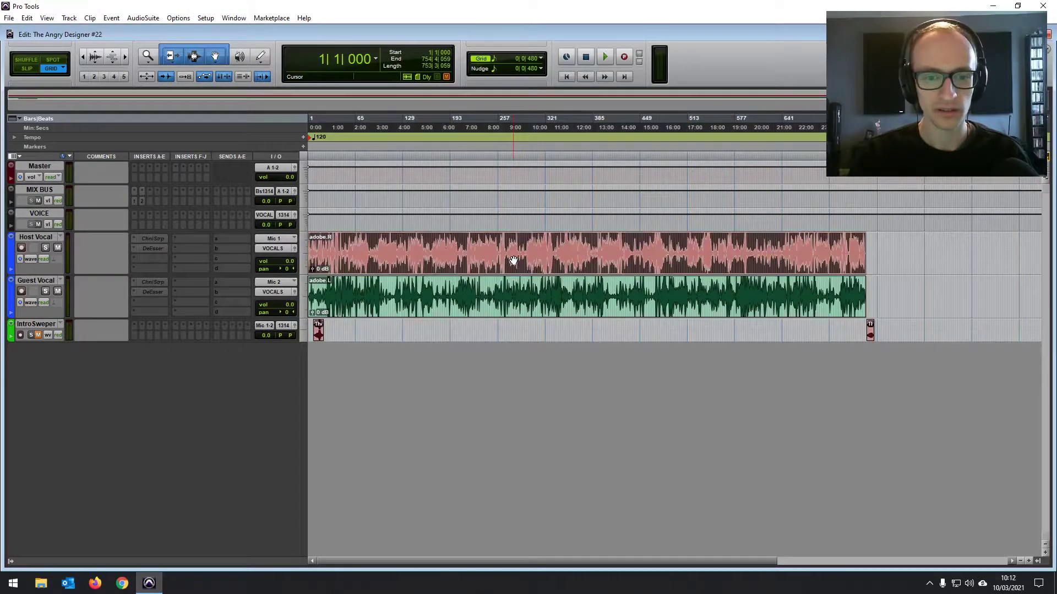
# Select the closing sweeper clip at the end of the IntroSweper track and return to the session start.
pyautogui.click(608, 246)
pyautogui.click(870, 331)
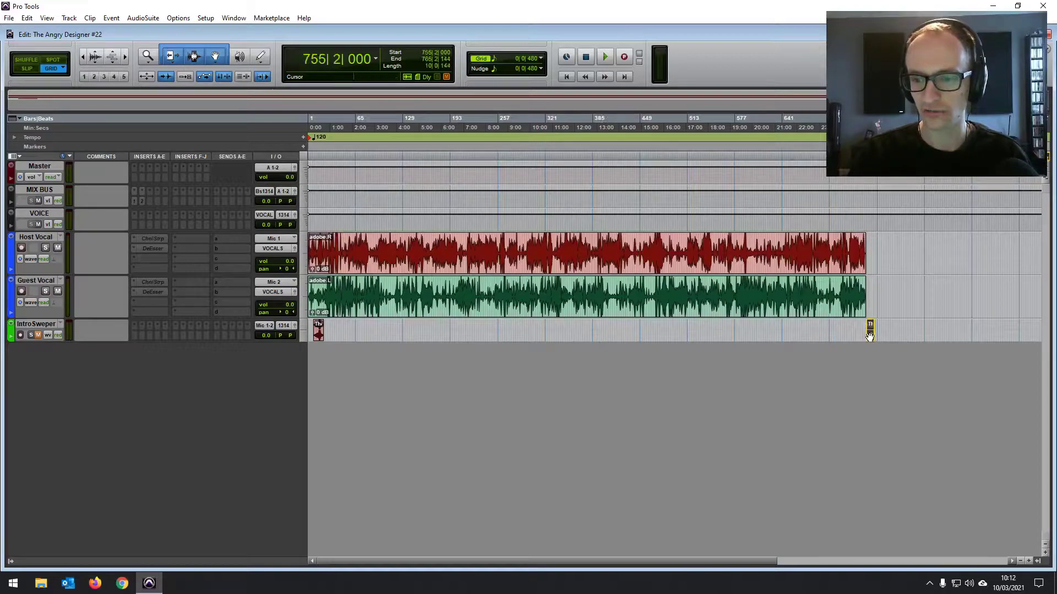
pyautogui.click(570, 78)
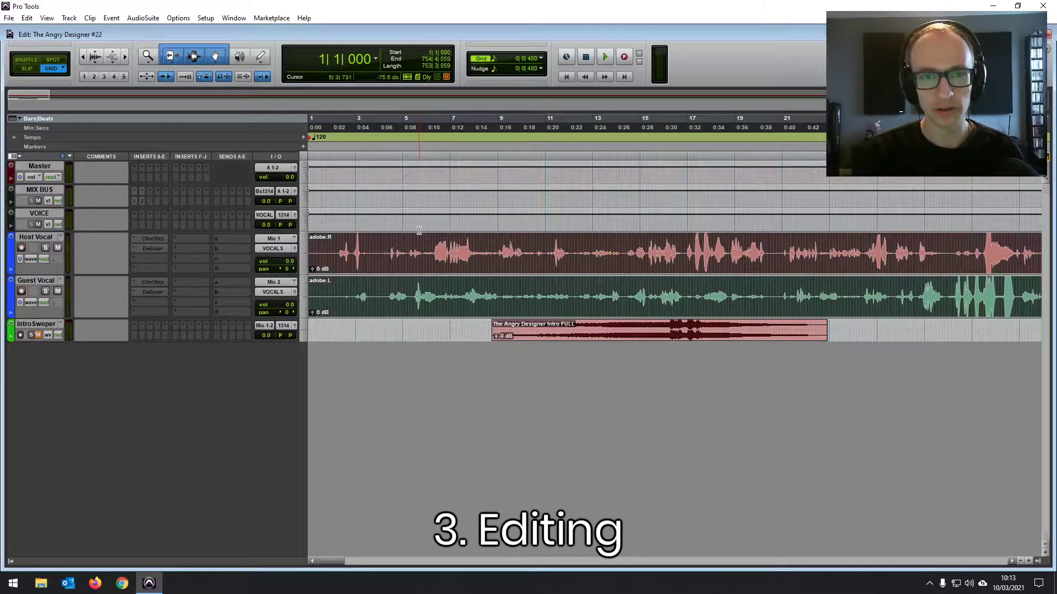
# Select the pause from 20|2|480 to 21|1|000 across both vocal tracks and place the edit cursor at 20|3|000.
pyautogui.hotkey('ctrl', '[')
pyautogui.hotkey('ctrl', '[')
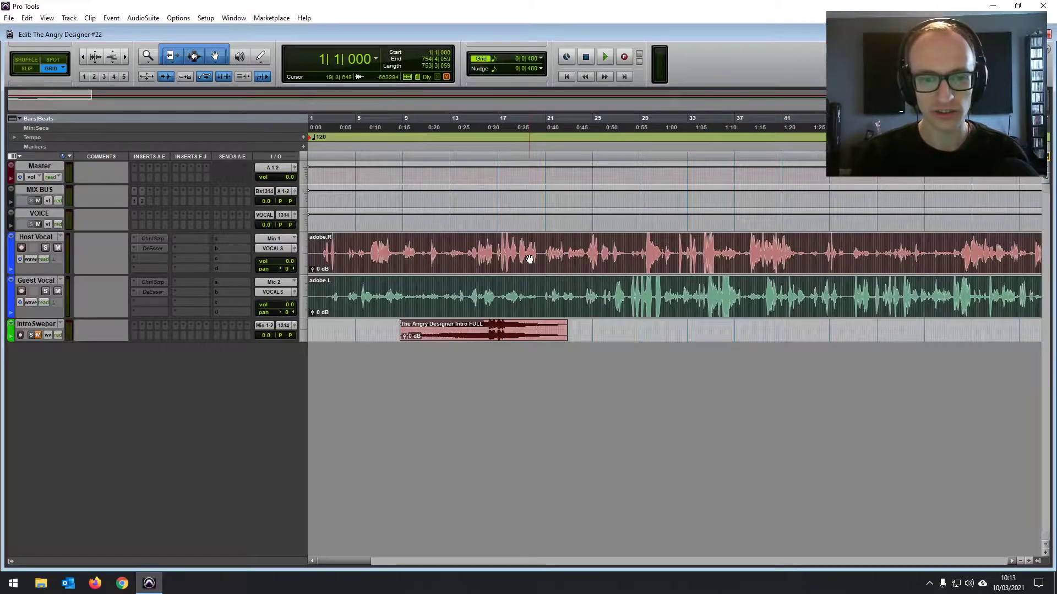
pyautogui.click(427, 247)
pyautogui.moveTo(426, 248); pyautogui.dragTo(423, 249)
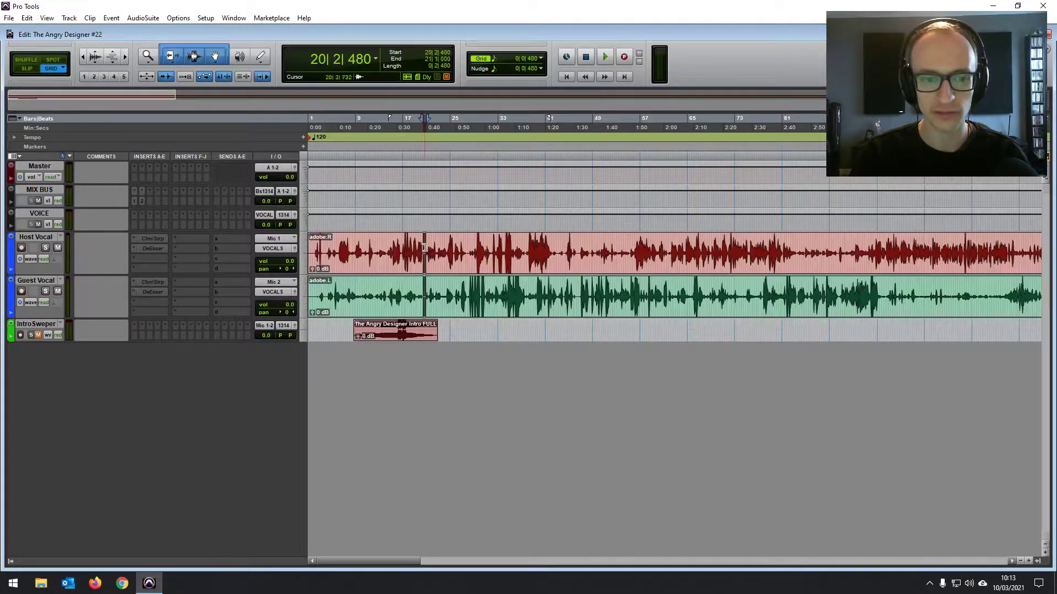
pyautogui.hotkey('ctrl', ']')
pyautogui.hotkey('ctrl', ']')
pyautogui.hotkey('ctrl', ']')
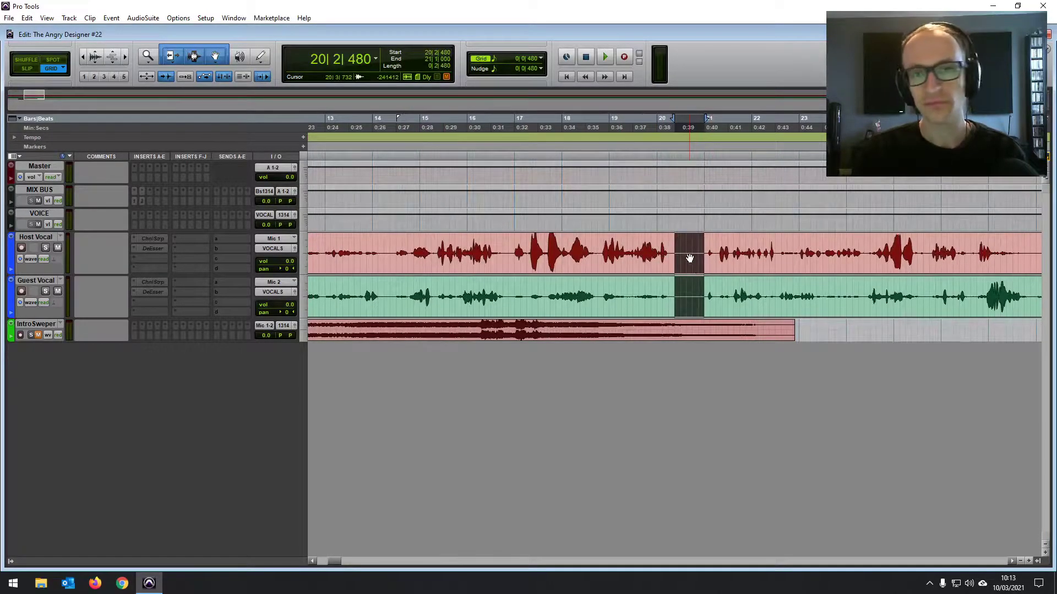
pyautogui.click(665, 244)
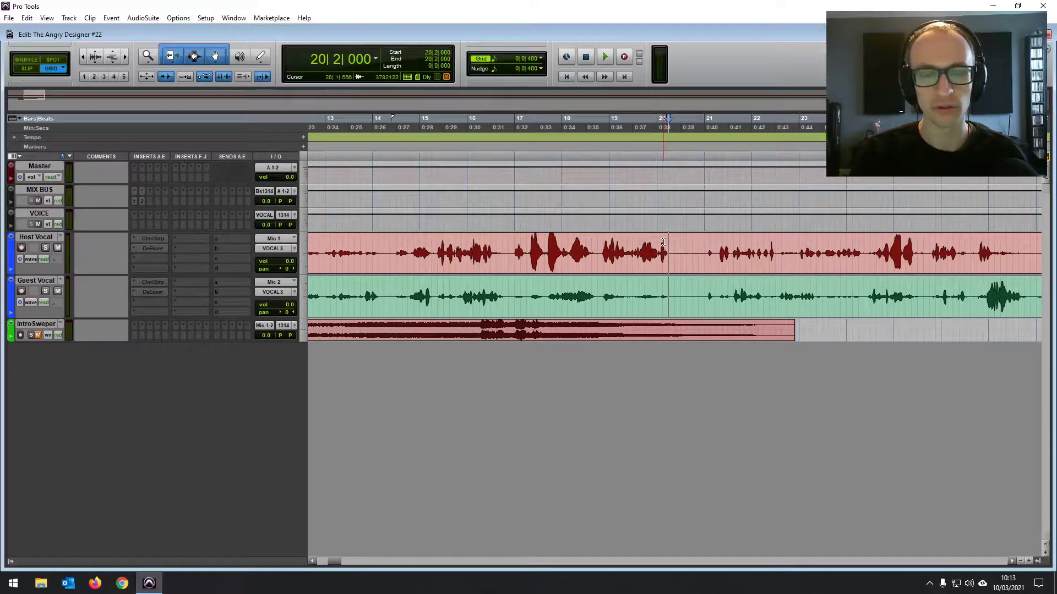
pyautogui.click(679, 242)
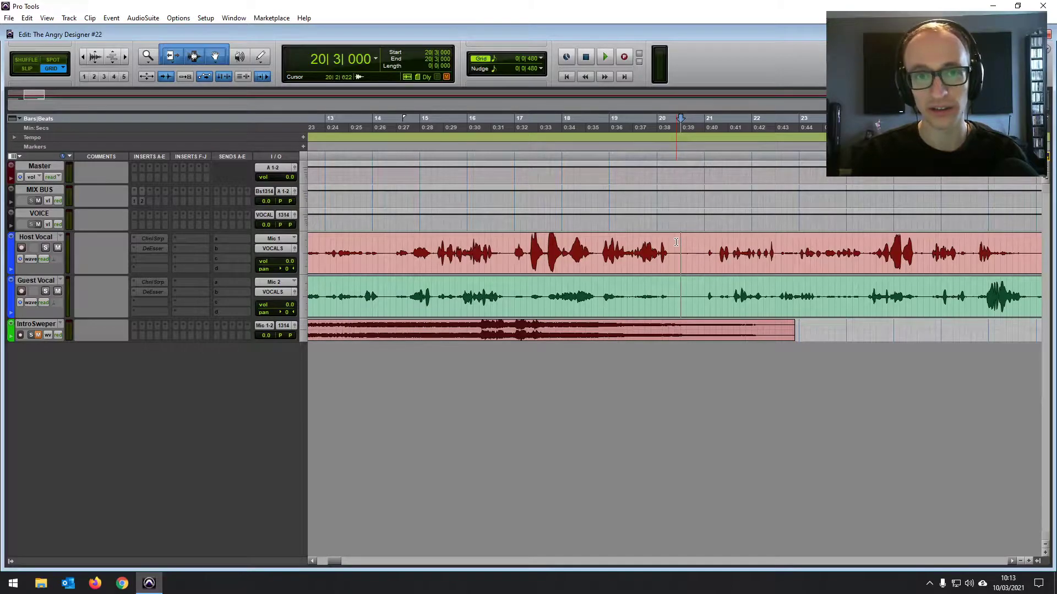
# Display the whole episode, select the full Host Vocal and Guest Vocal clips, and place the edit cursor at 487|4|000.
pyautogui.hotkey('alt', 'a')
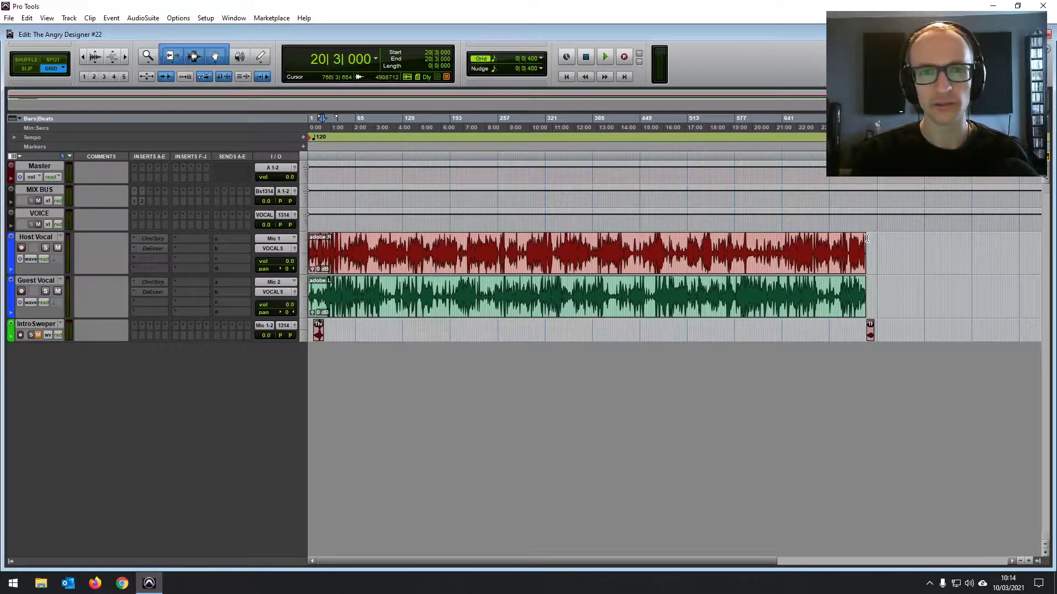
pyautogui.doubleClick(751, 265)
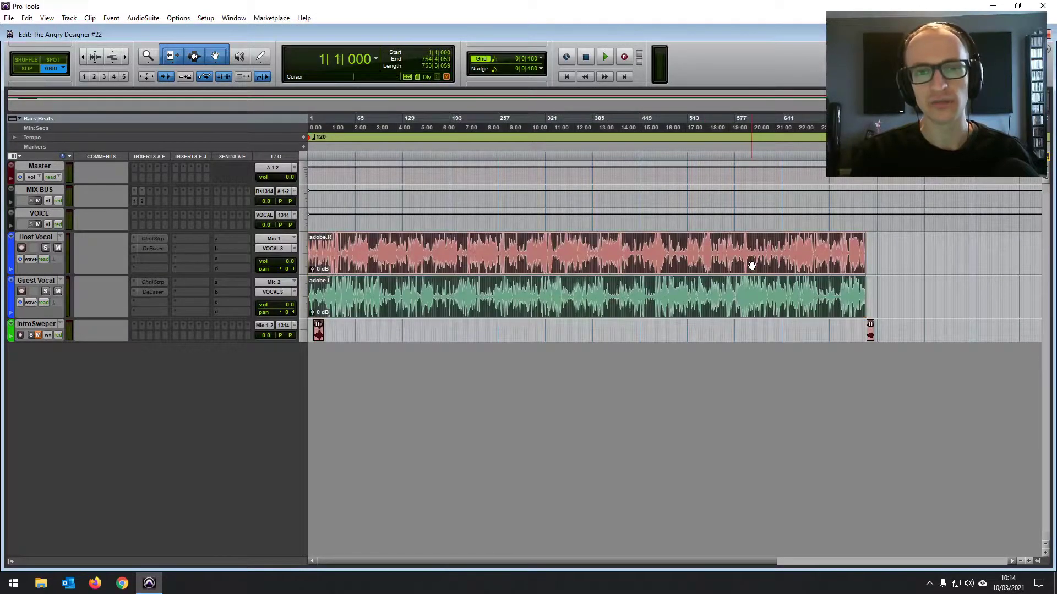
pyautogui.click(673, 246)
pyautogui.click(673, 236)
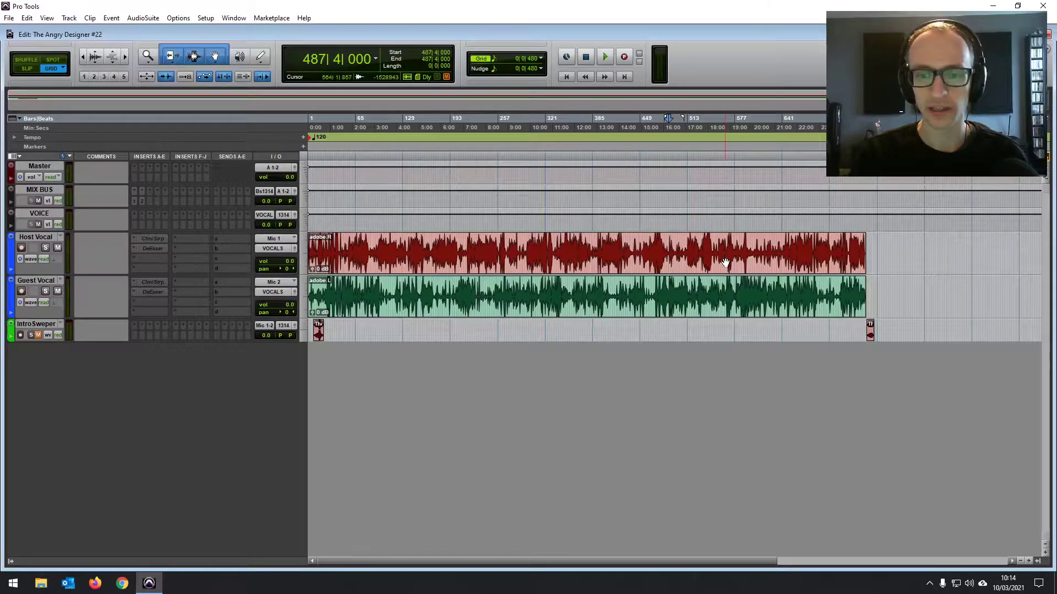
# Return to the session start and place the edit cursor at 1|4|480 in the opening silence of the vocals.
pyautogui.click(567, 76)
pyautogui.scroll(5, 449, 243)
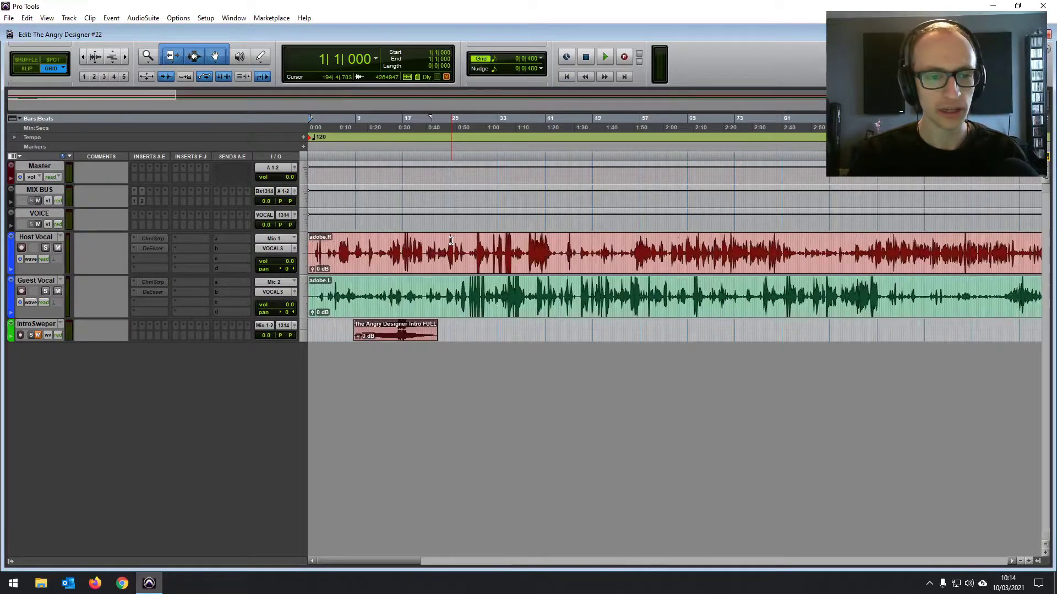
pyautogui.scroll(1, 450, 243)
pyautogui.click(352, 248)
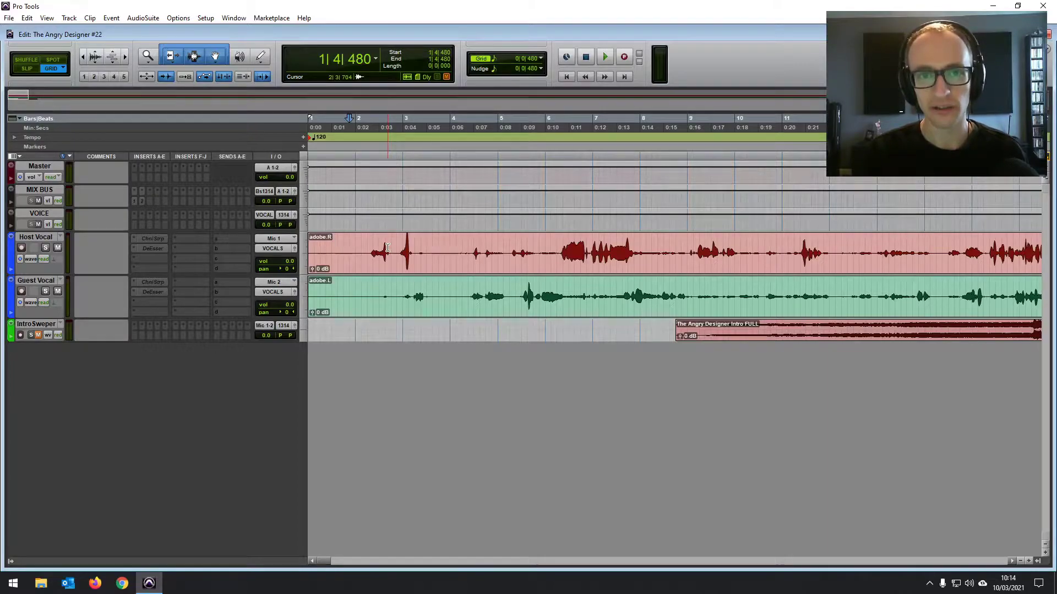
# Check the Voice group in the mixer and place the edit cursor at 3|2|000 on the vocal tracks.
pyautogui.hotkey('ctrl', '=')
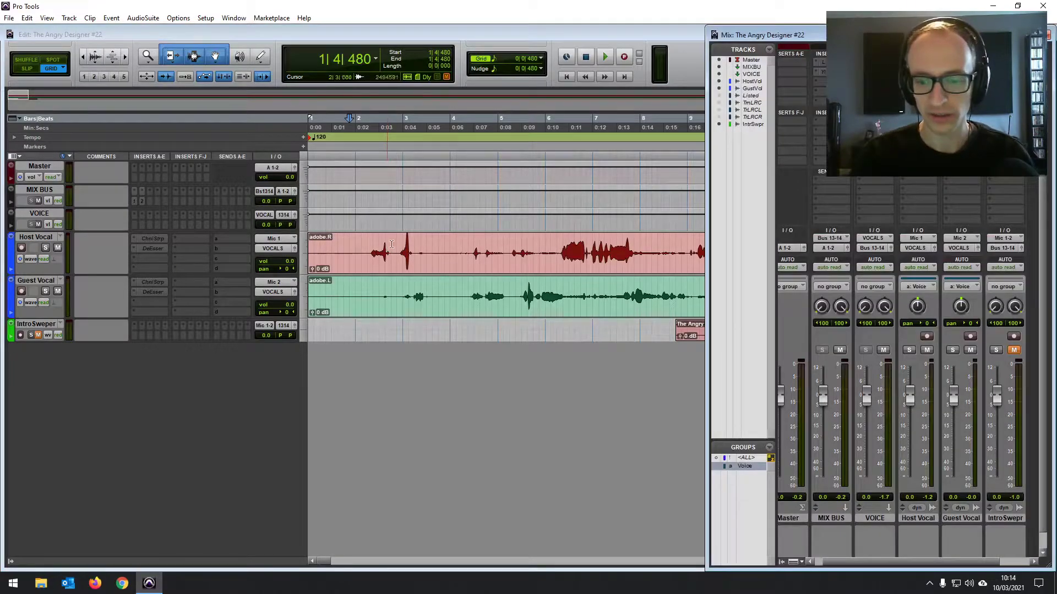
pyautogui.click(370, 259)
pyautogui.click(339, 245)
pyautogui.moveTo(355, 266); pyautogui.dragTo(300, 268)
pyautogui.click(387, 250)
pyautogui.click(413, 246)
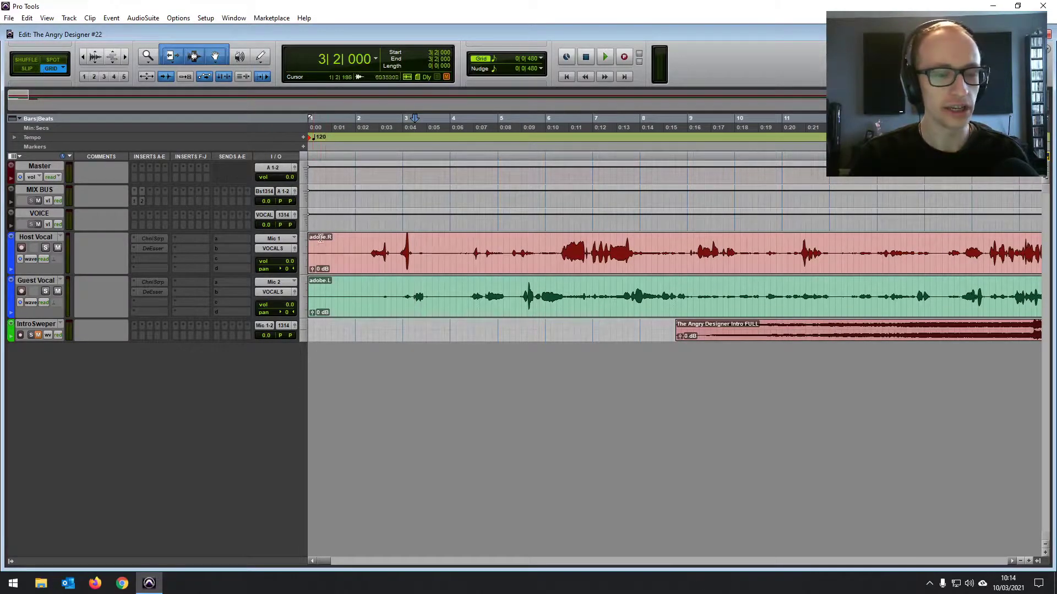
# Move both vocal clips to 1|4|480 and delete their section from 2|2|480 to 2|4|480 in Grid mode.
pyautogui.moveTo(335, 264); pyautogui.dragTo(400, 246)
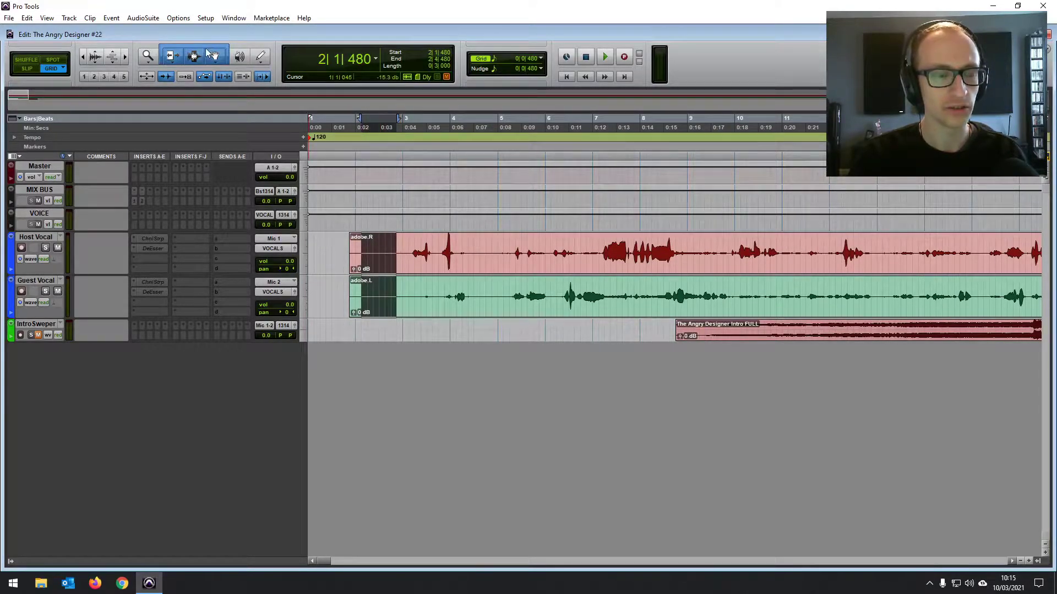
pyautogui.moveTo(398, 248); pyautogui.dragTo(372, 248)
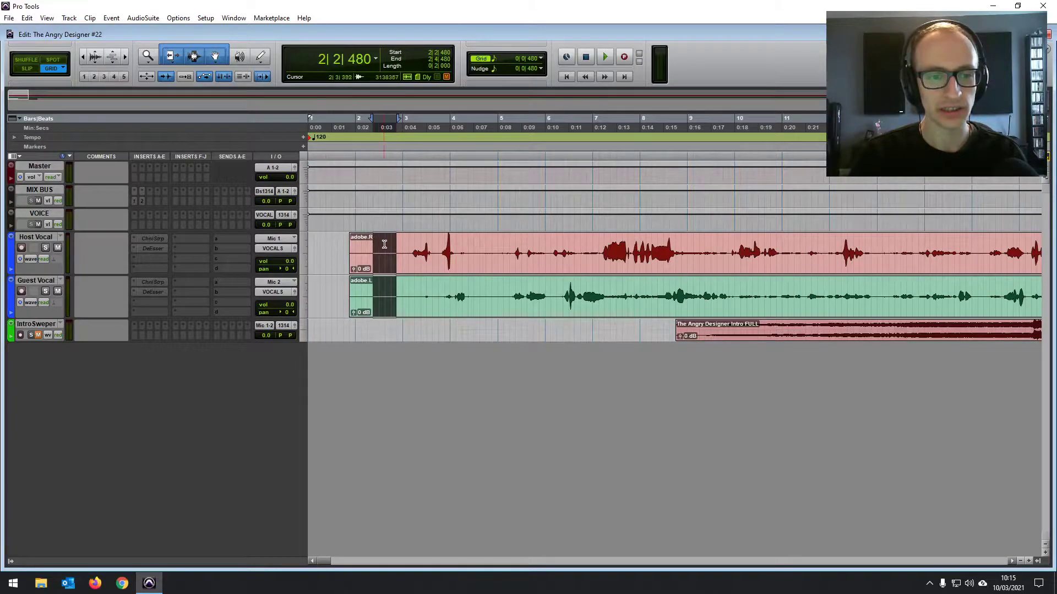
pyautogui.press('Delete')
pyautogui.click(423, 247)
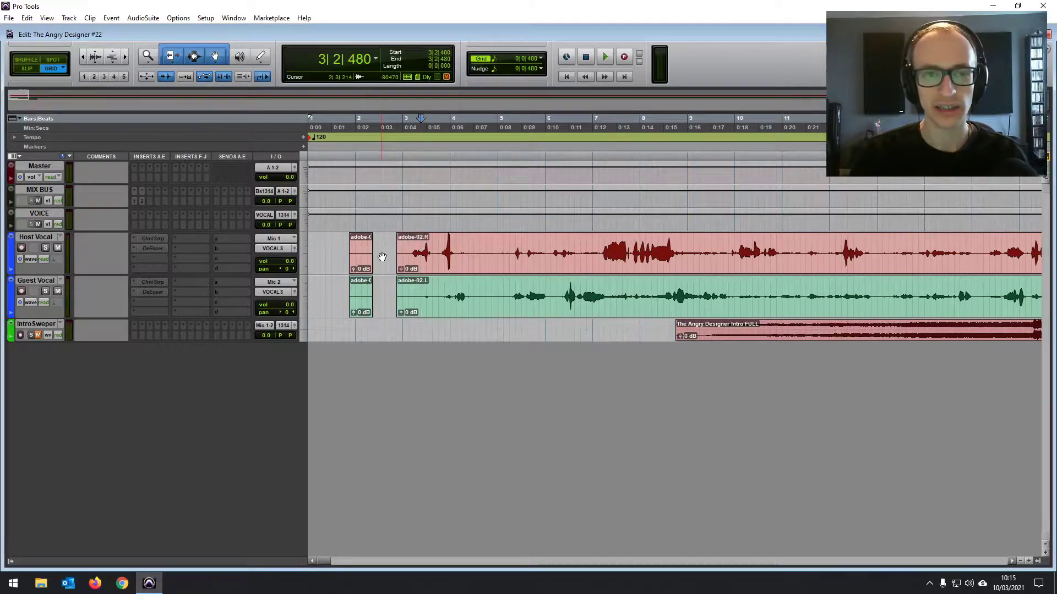
# Select the pause from 4|2|480 to 5|2|000 on both vocal tracks and undo the deletion of the section in bar 2.
pyautogui.moveTo(469, 248); pyautogui.dragTo(512, 247)
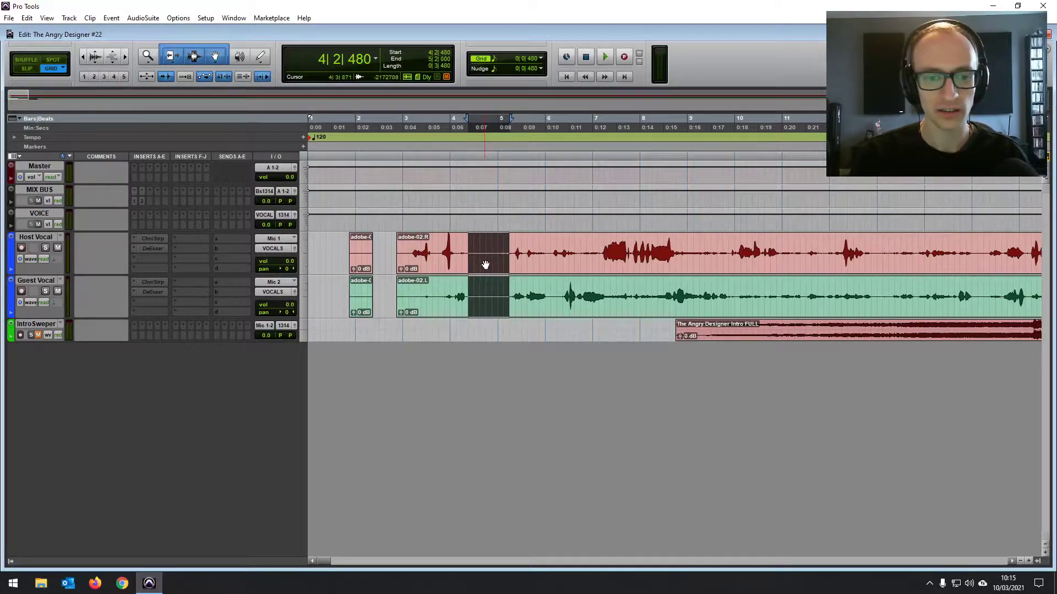
pyautogui.moveTo(425, 259); pyautogui.dragTo(397, 264)
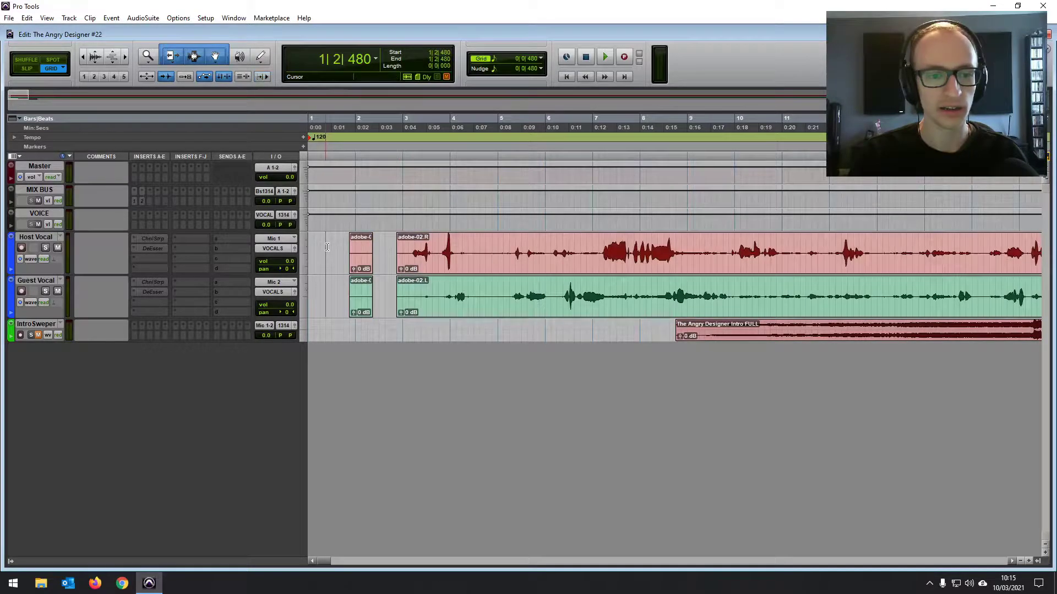
pyautogui.click(345, 254)
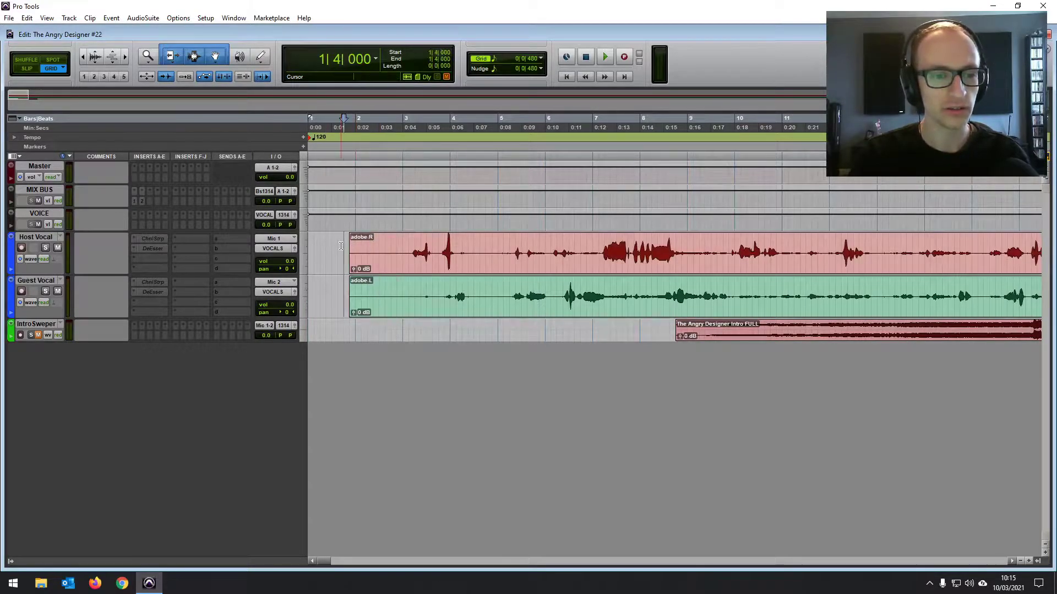
# Delete the pause starting at 4|2|850 from both vocal tracks in Shuffle mode and return to Grid mode.
pyautogui.click(28, 62)
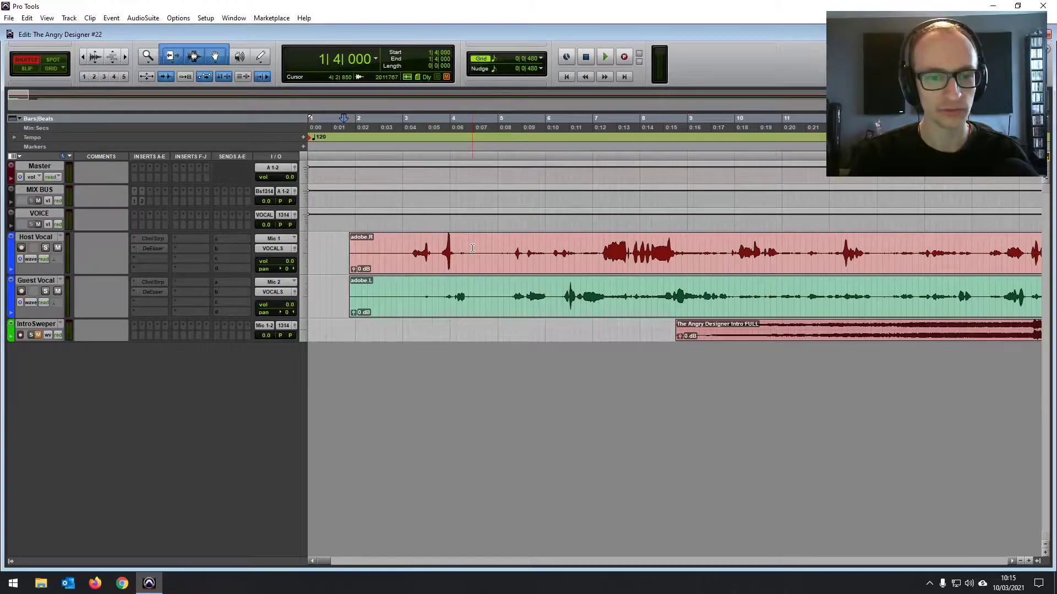
pyautogui.moveTo(472, 248); pyautogui.dragTo(511, 245)
pyautogui.press('Delete')
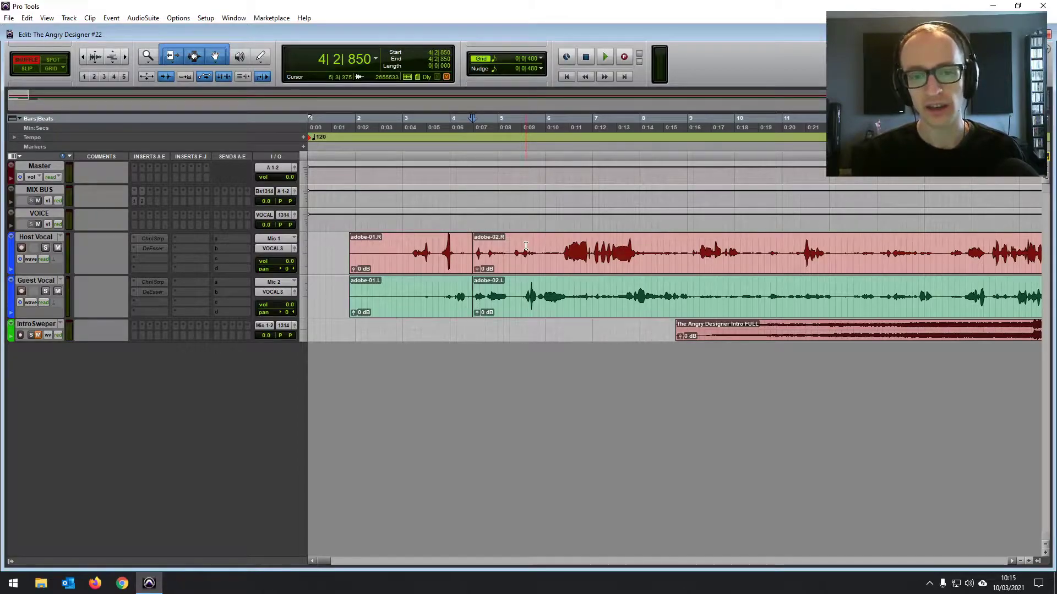
pyautogui.click(52, 69)
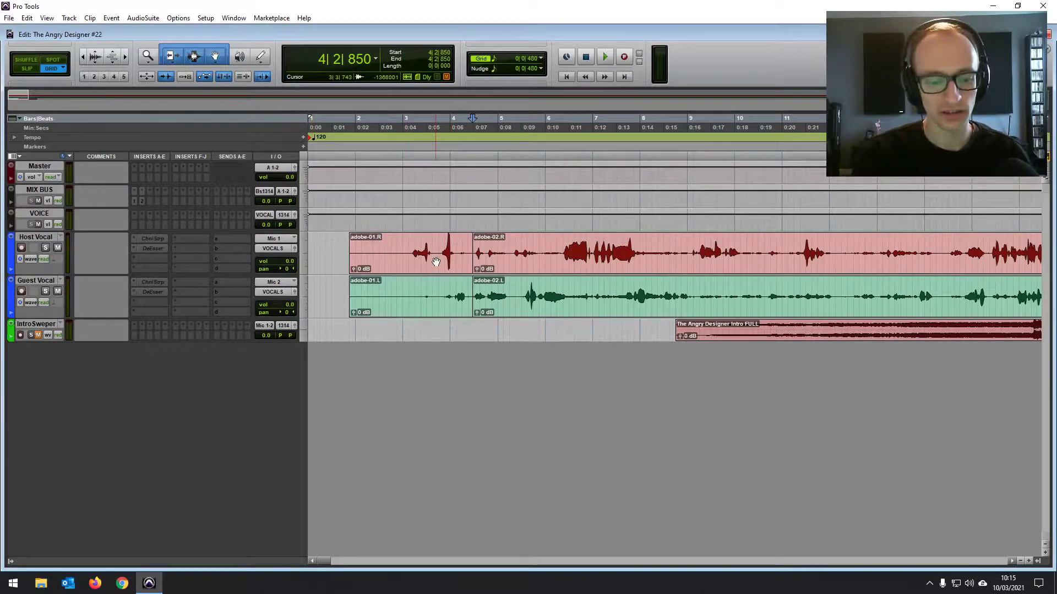
# Disable the Voice group to select only the adobe-01.R clip on Host Vocal, and re-enable the group.
pyautogui.hotkey('ctrl', '=')
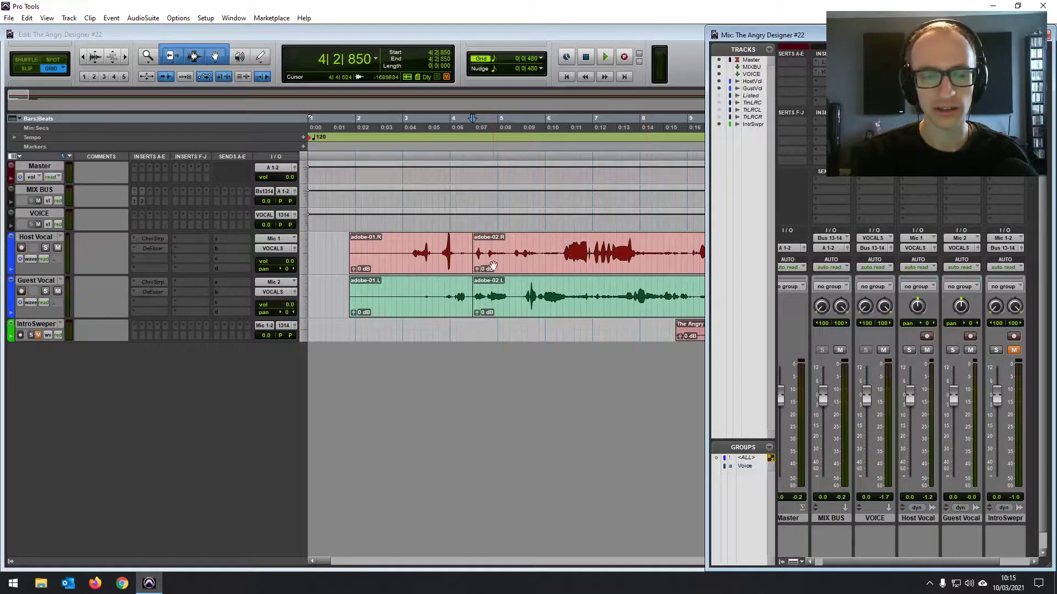
pyautogui.click(447, 266)
pyautogui.moveTo(447, 266); pyautogui.dragTo(447, 264)
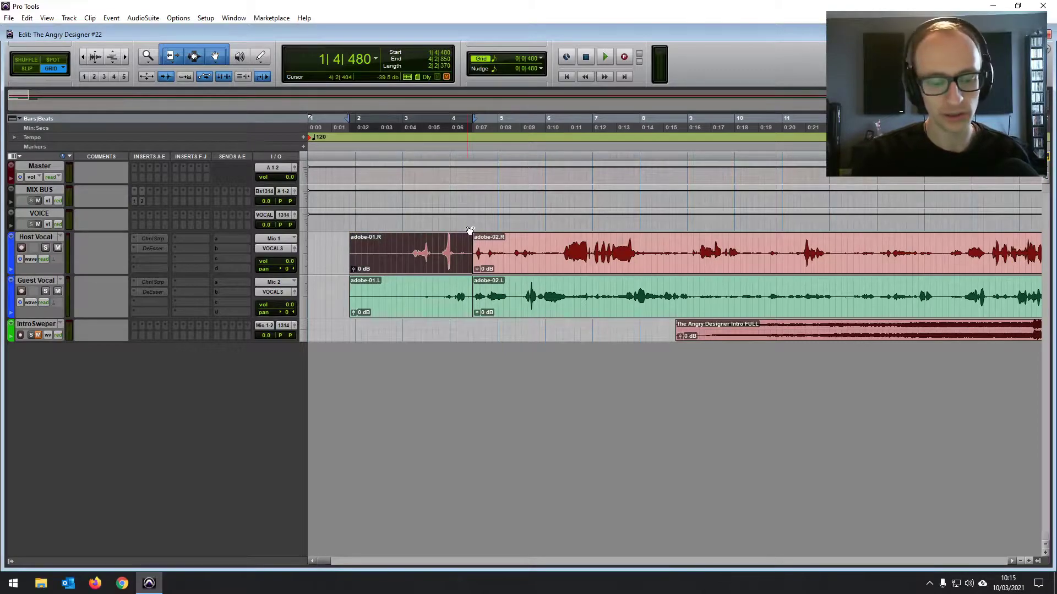
pyautogui.hotkey('ctrl', '=')
pyautogui.click(407, 250)
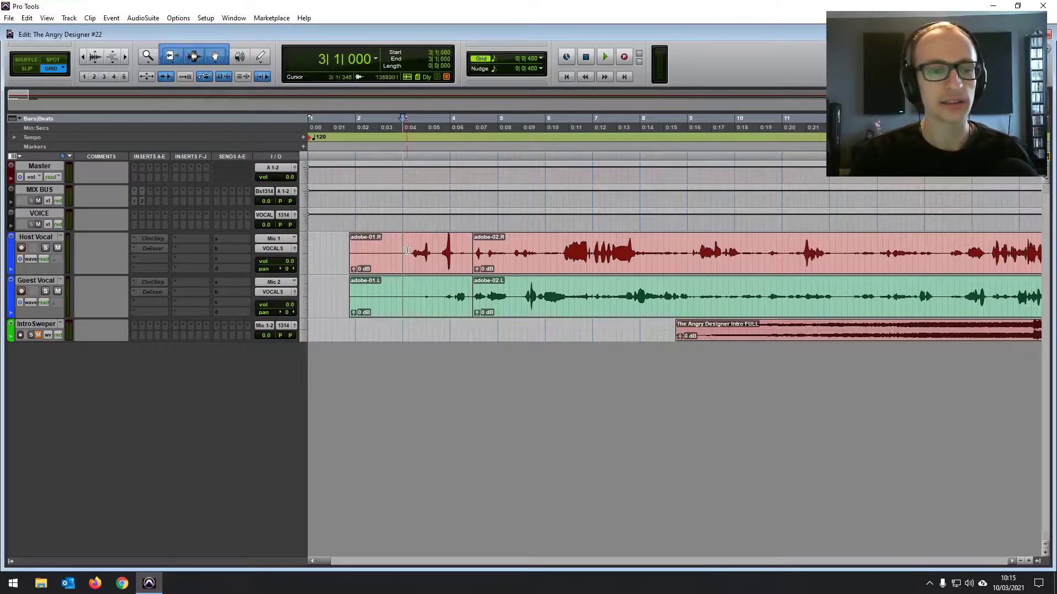
# Switch to Shuffle mode, undo the pause deletion on both vocal tracks, and place the edit cursor at 4|4|936.
pyautogui.click(29, 61)
pyautogui.hotkey('ctrl', 'z')
pyautogui.hotkey('ctrl', 'z')
pyautogui.click(497, 248)
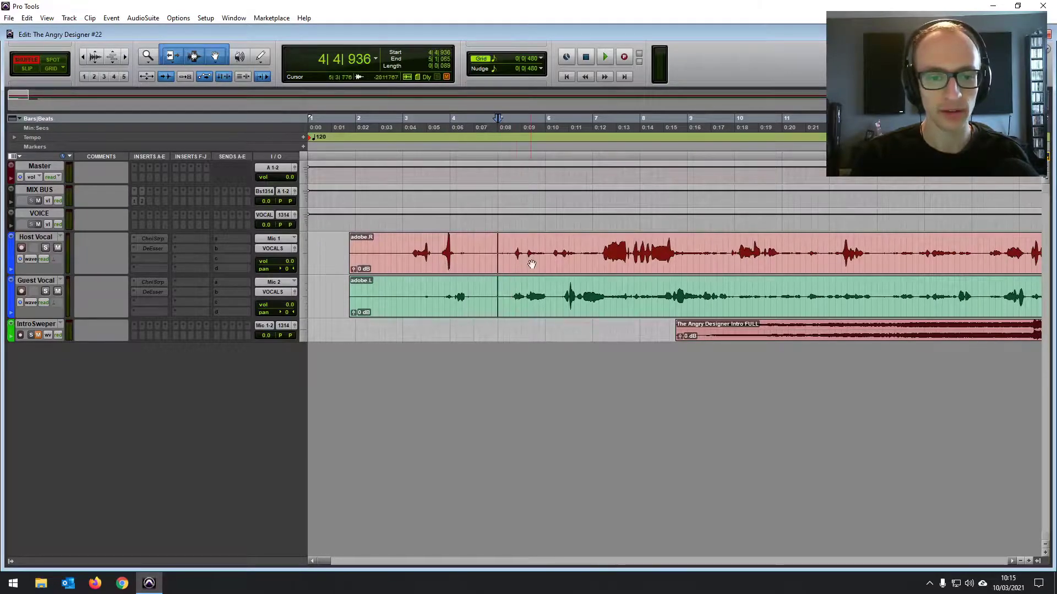
# Return both vocal clips to the session start at 1|1|000, keeping Shuffle mode active.
pyautogui.click(378, 259)
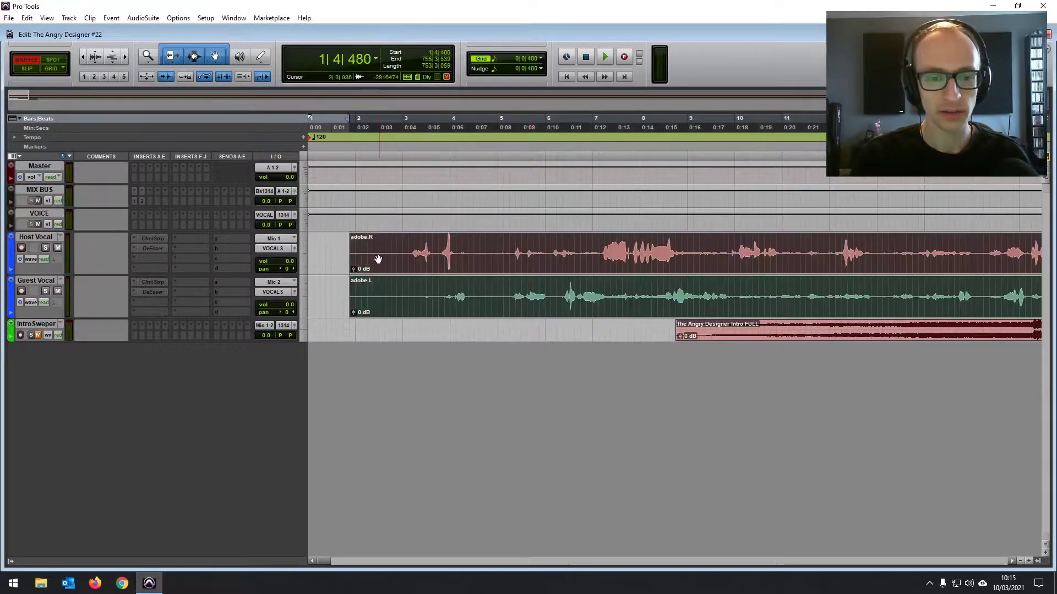
pyautogui.click(25, 68)
pyautogui.hotkey('ctrl', '=')
pyautogui.hotkey('ctrl', '=')
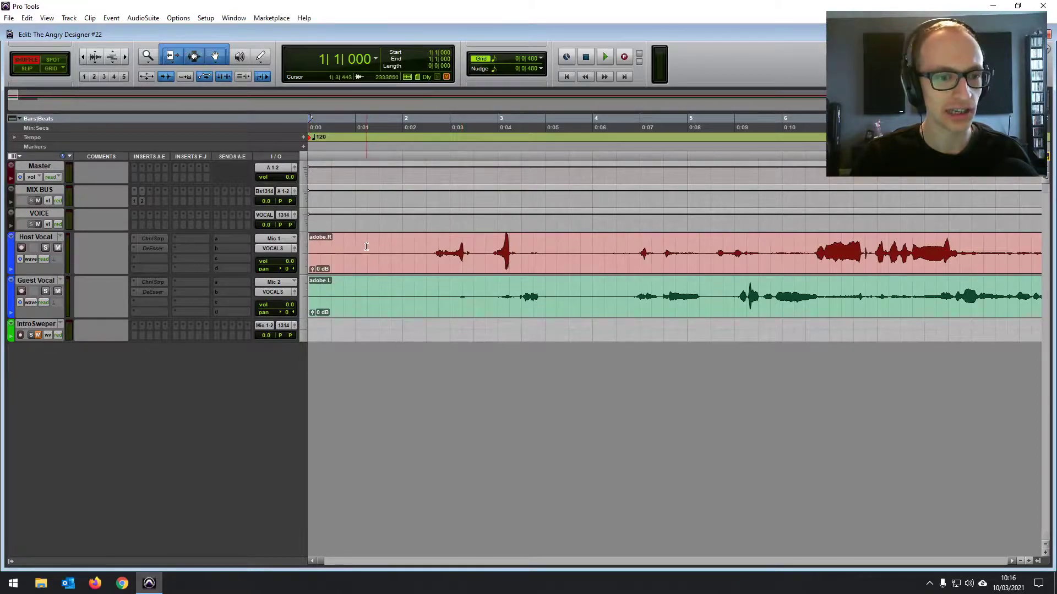
# Select a short section from 1|3|443 across both vocal tracks and switch to the Pencil tool and back to the Smart Tool.
pyautogui.moveTo(366, 247); pyautogui.dragTo(379, 300)
pyautogui.click(261, 57)
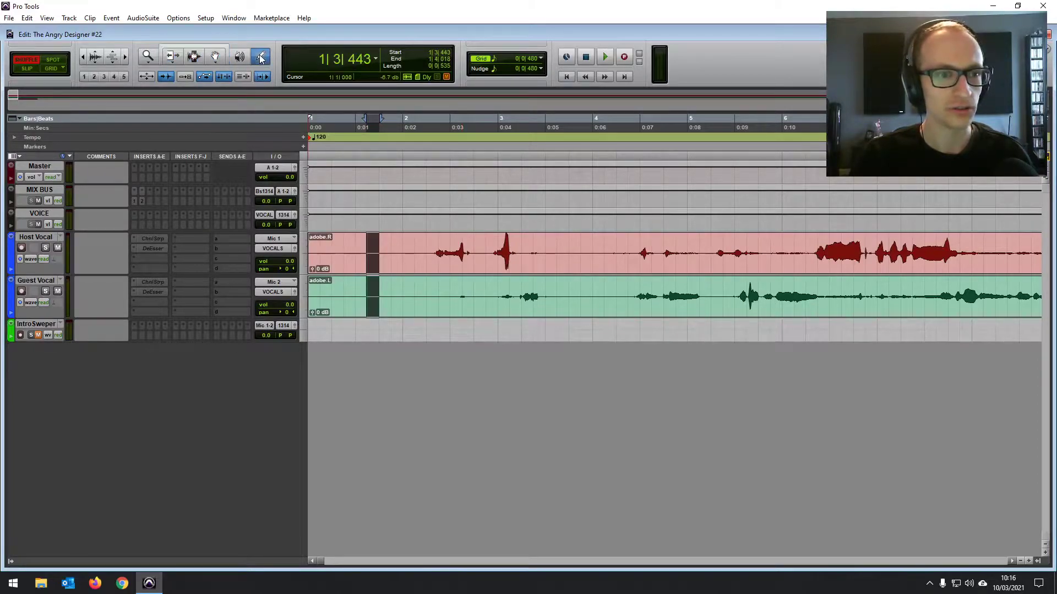
pyautogui.click(197, 49)
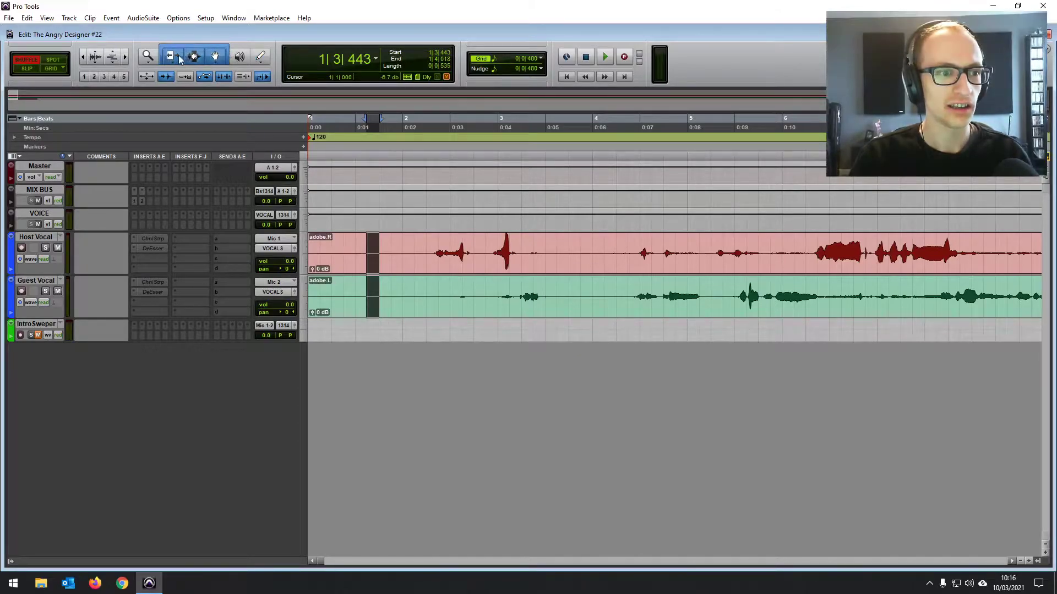
# Play the vocals from the session start and place the edit cursor at 2|4|948 on the vocal tracks.
pyautogui.click(403, 253)
pyautogui.click(570, 78)
pyautogui.press('space')
pyautogui.press('space')
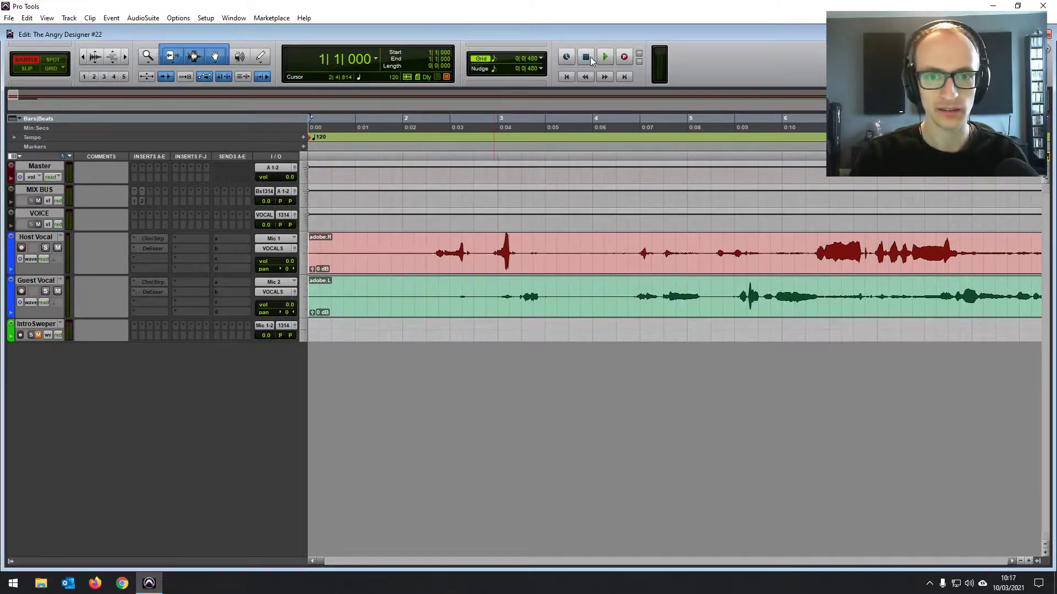
pyautogui.click(605, 57)
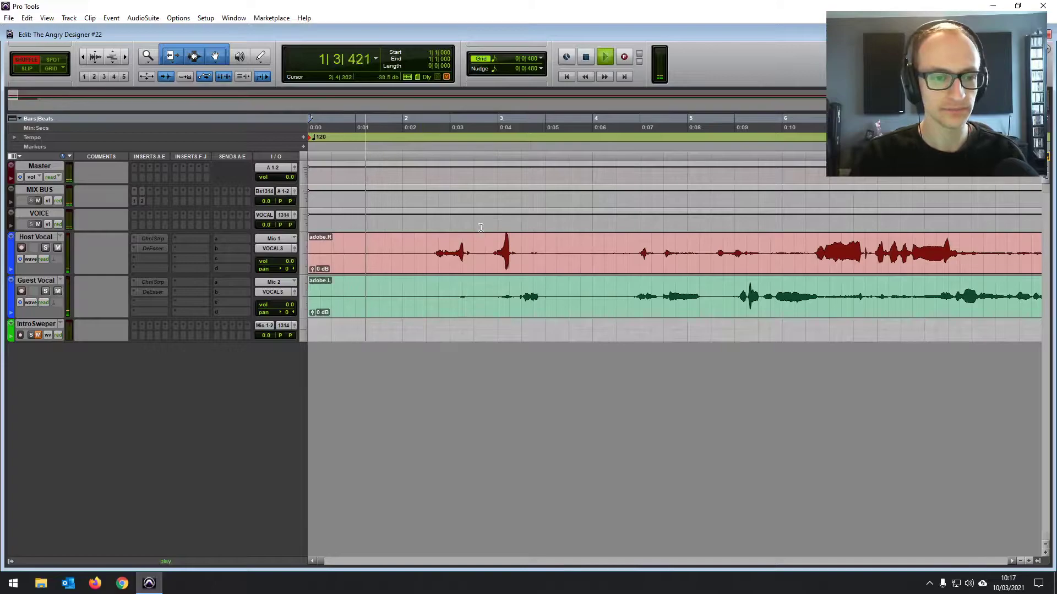
pyautogui.click(497, 252)
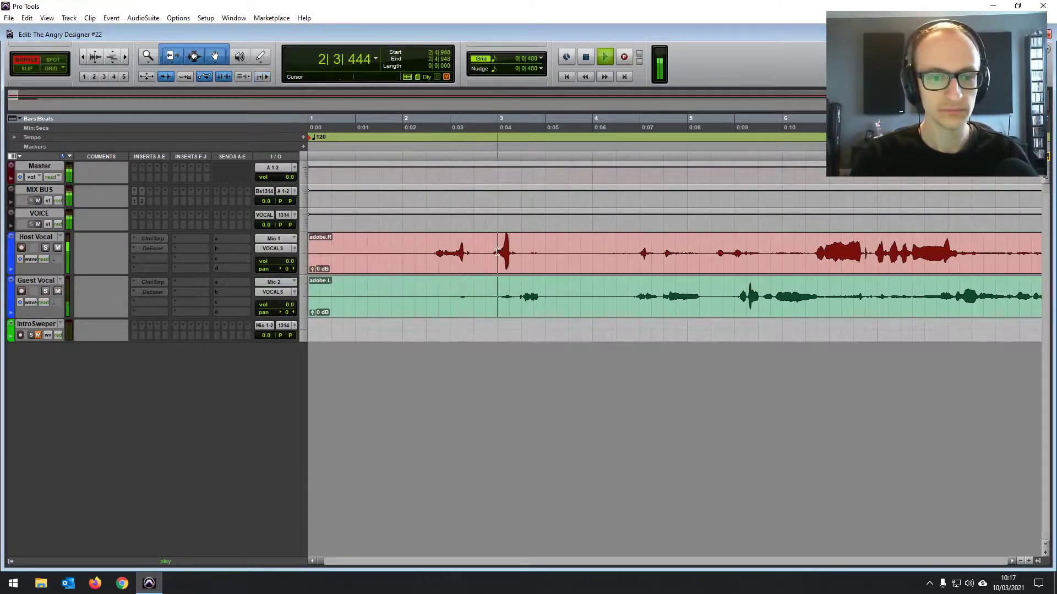
pyautogui.hotkey('ctrl', '[')
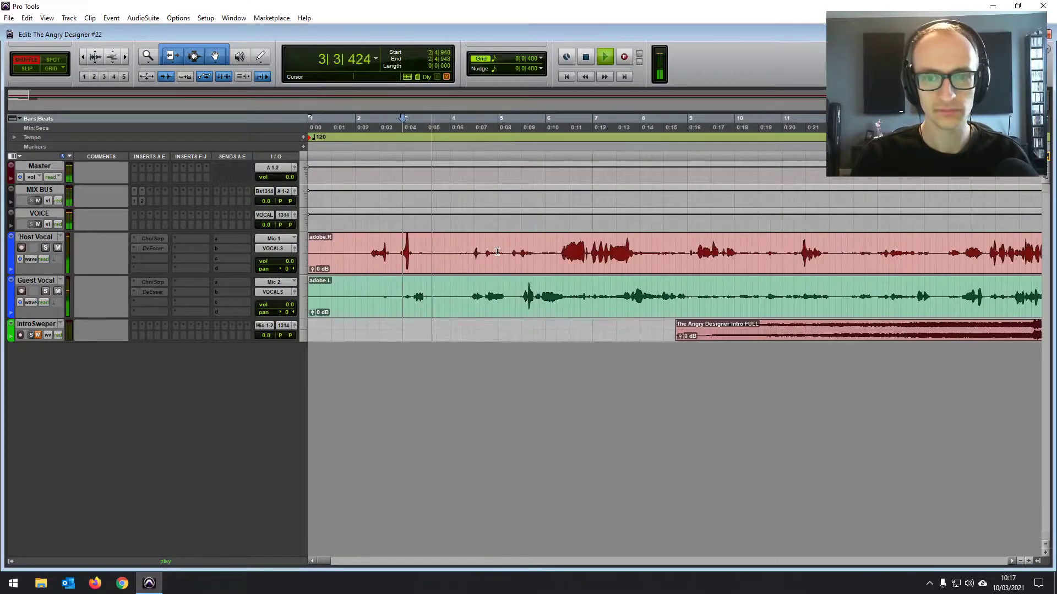
# Audition the vocals from 6|1|193 and 7|4|785, and raise the volume of both vocal tracks to +3.6.
pyautogui.hscroll(2, 498, 252)
pyautogui.click(454, 248)
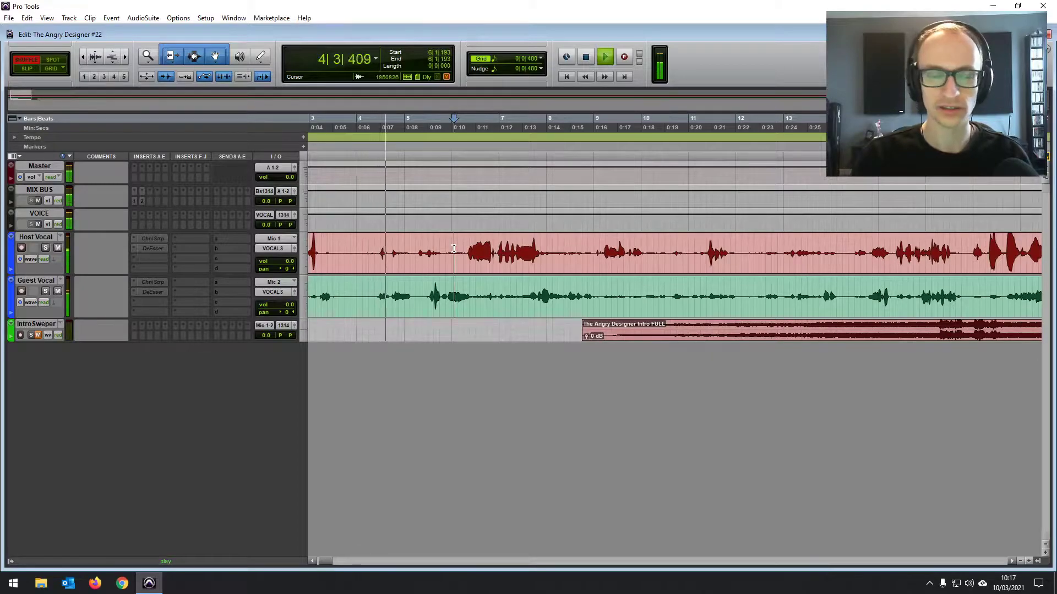
pyautogui.click(470, 247)
pyautogui.click(545, 247)
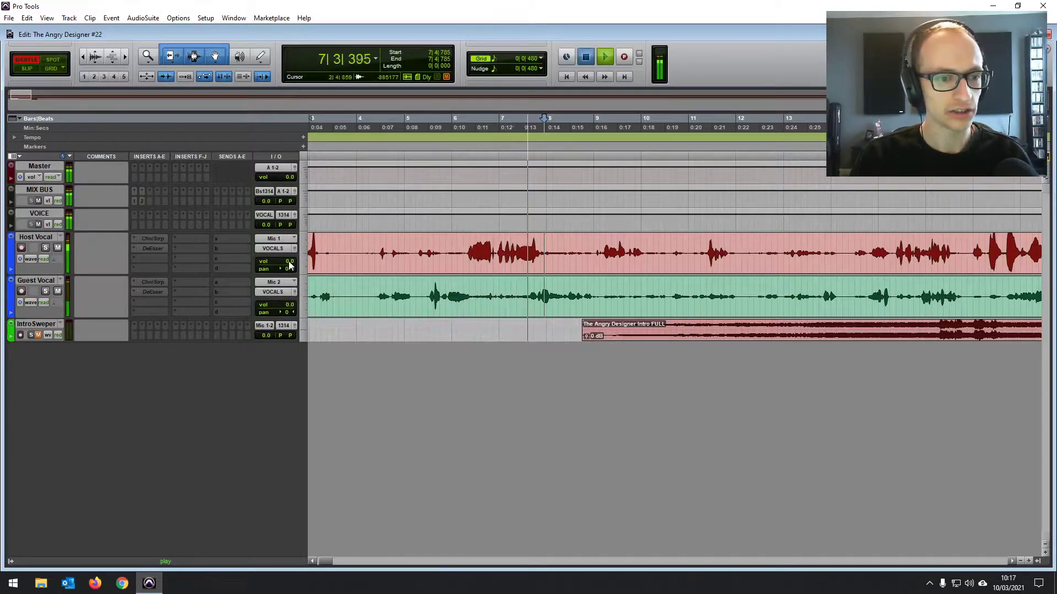
pyautogui.press('space')
pyautogui.moveTo(290, 266); pyautogui.dragTo(289, 260)
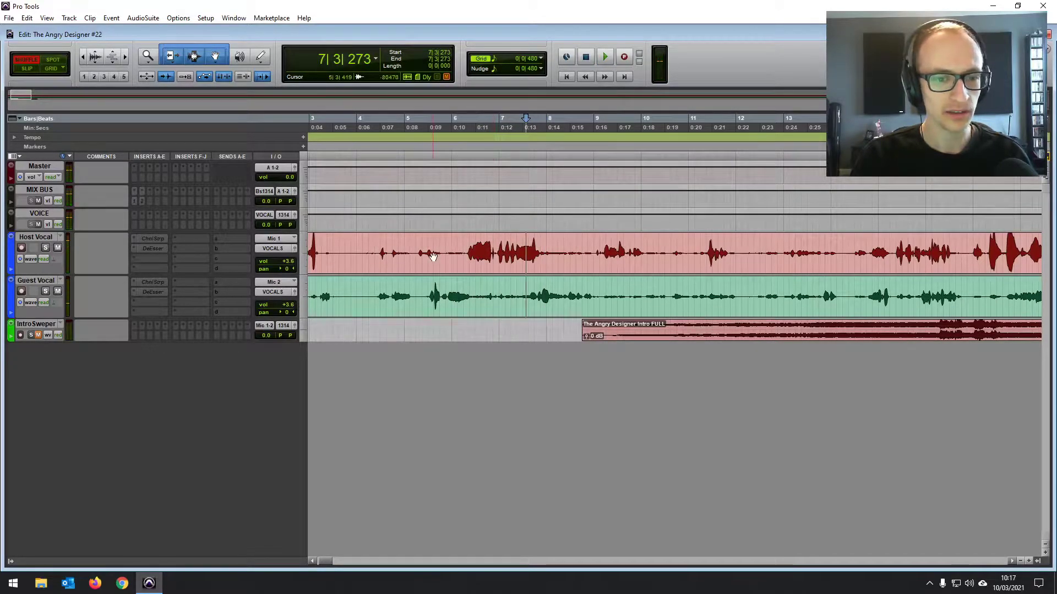
# Show the Mix window and audition the louder vocal section from 29|2|479.
pyautogui.hscroll(6, 466, 260)
pyautogui.press('r')
pyautogui.press('r')
pyautogui.hscroll(5, 468, 259)
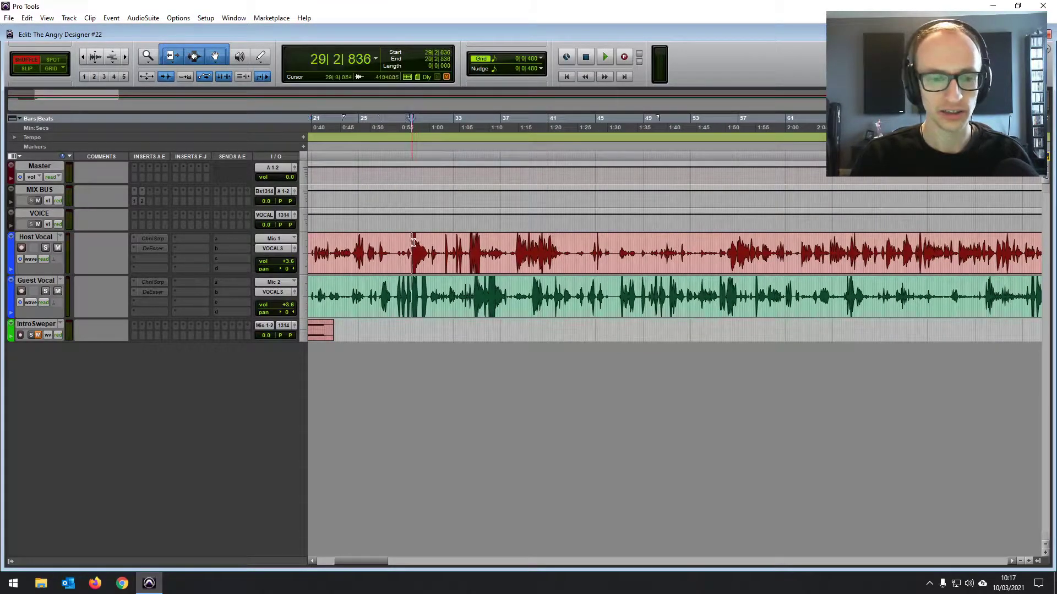
pyautogui.hotkey('ctrl', '=')
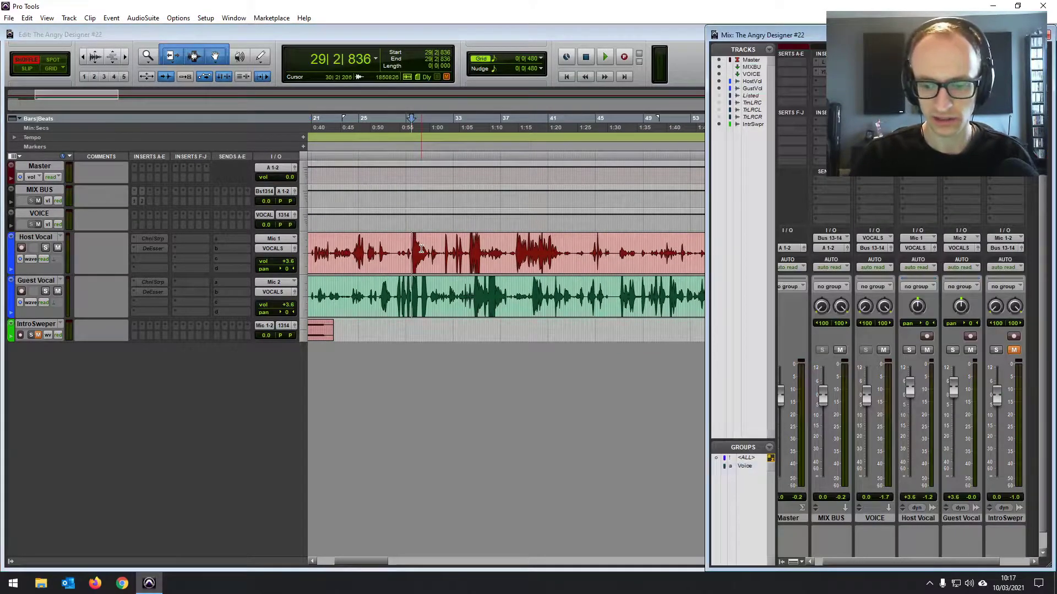
pyautogui.click(421, 249)
pyautogui.press('space')
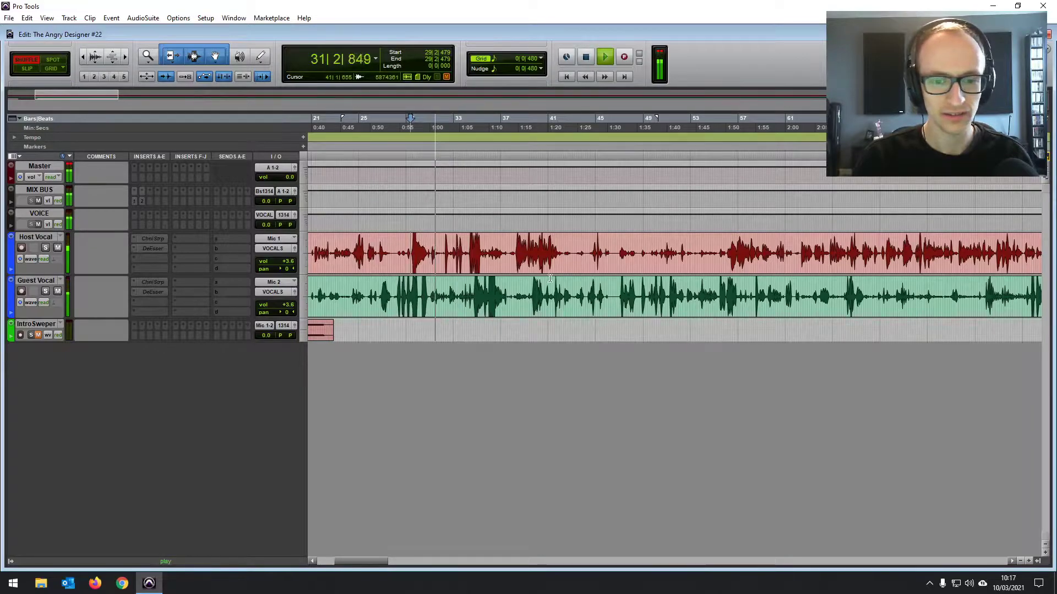
# Audition the vocals from 38|2|515 and from 35|4|307, and stop playback.
pyautogui.click(518, 240)
pyautogui.press('space')
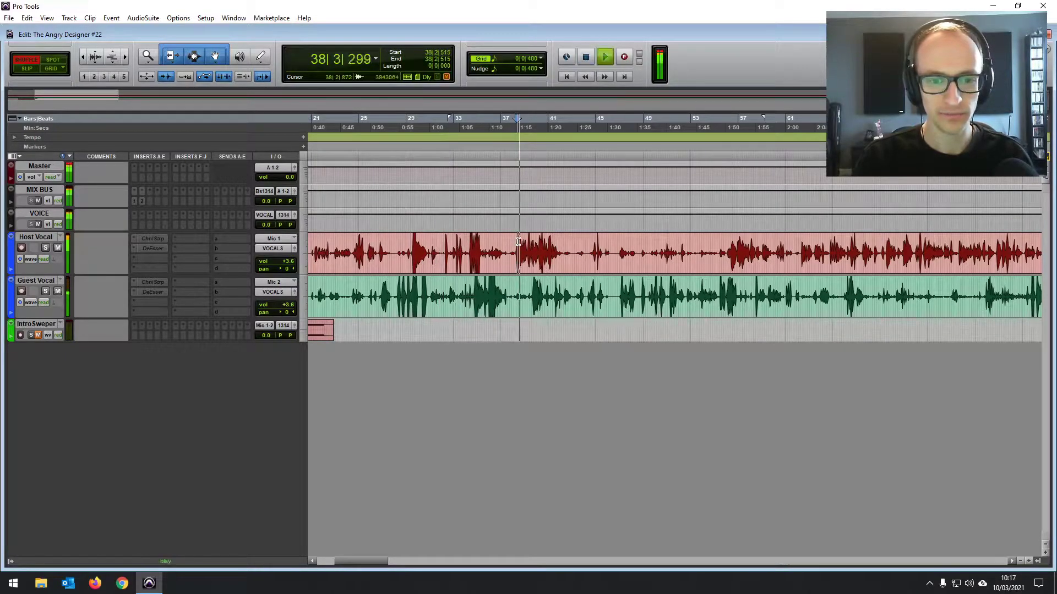
pyautogui.click(486, 283)
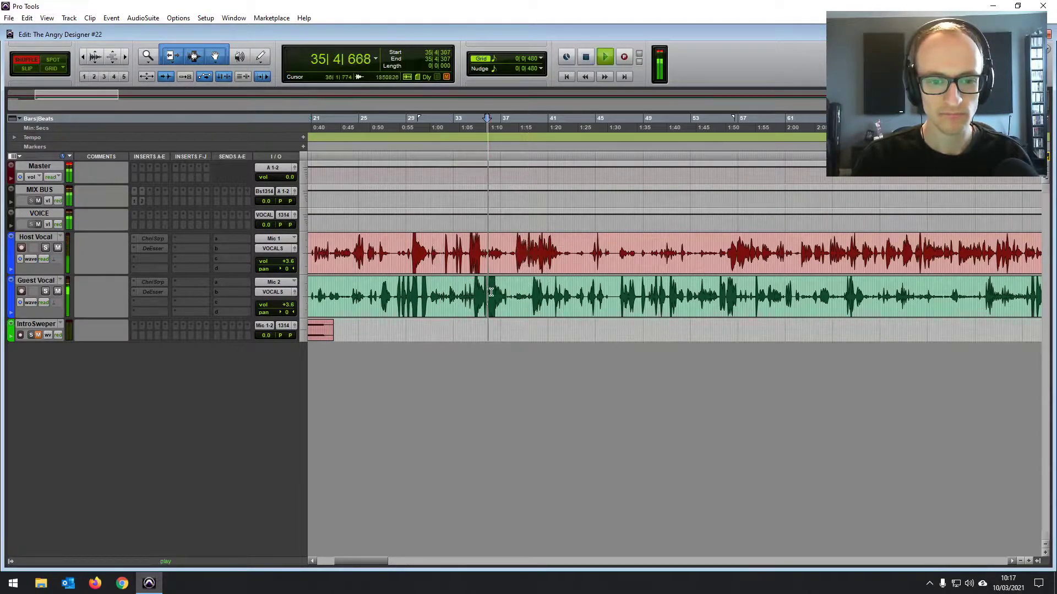
pyautogui.press('space')
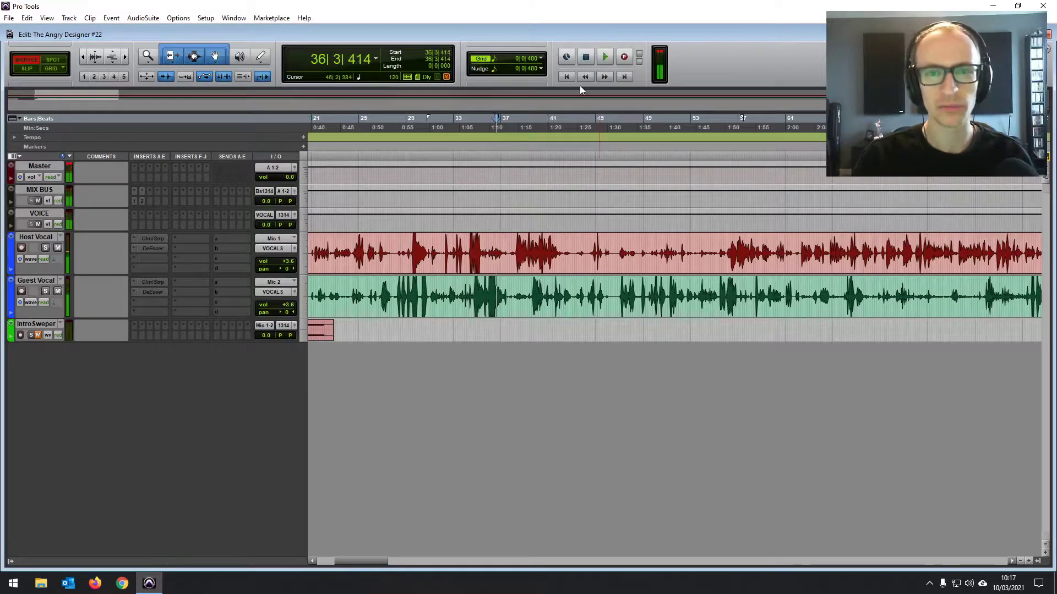
# Check the track levels in the Mix window and audition the vocals from 38|1|762.
pyautogui.hotkey('ctrl', '=')
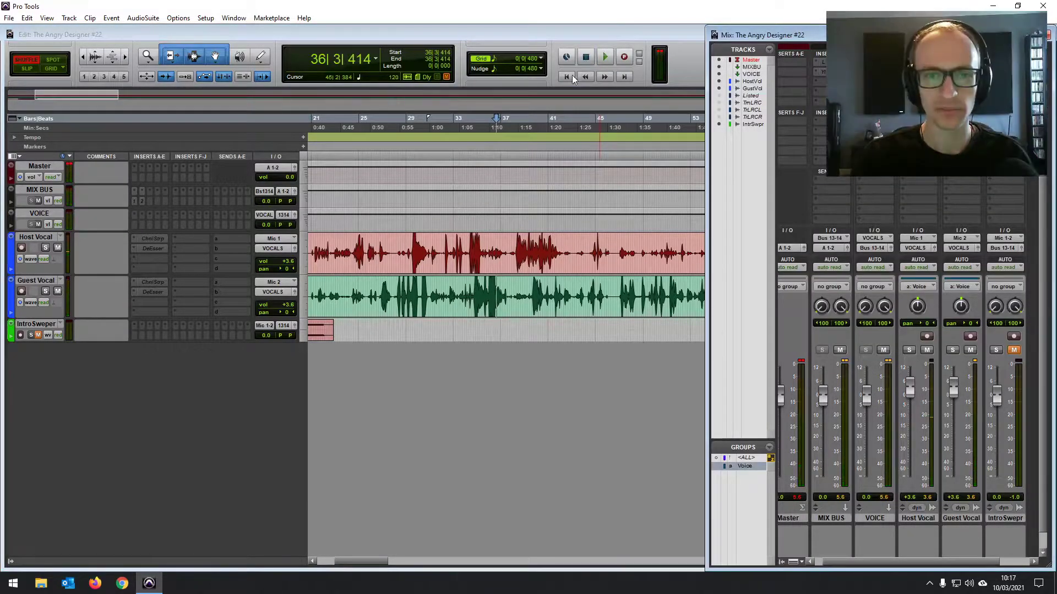
pyautogui.click(571, 76)
pyautogui.click(391, 240)
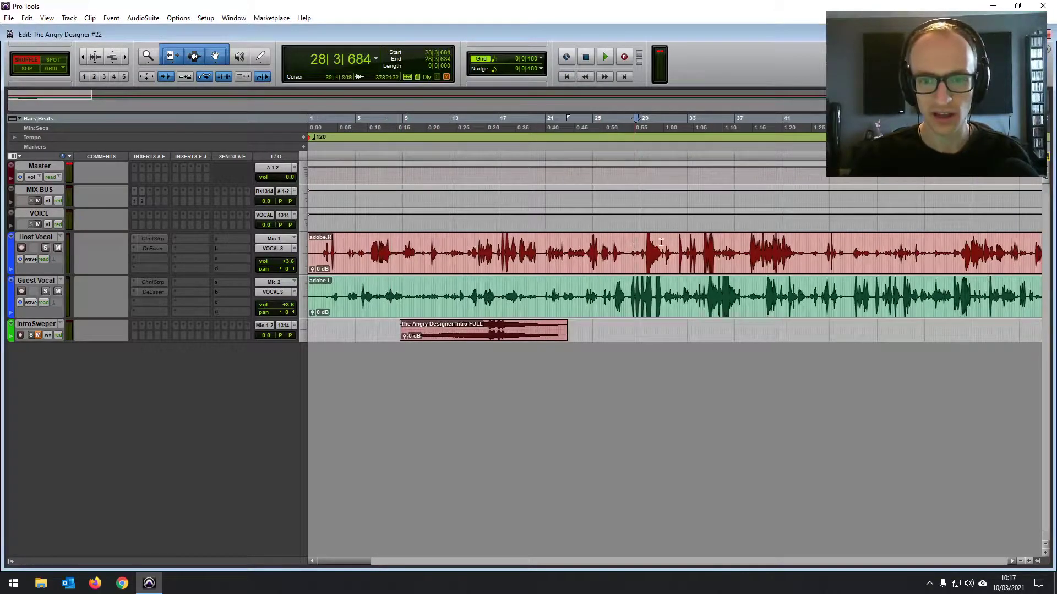
pyautogui.hscroll(3, 600, 241)
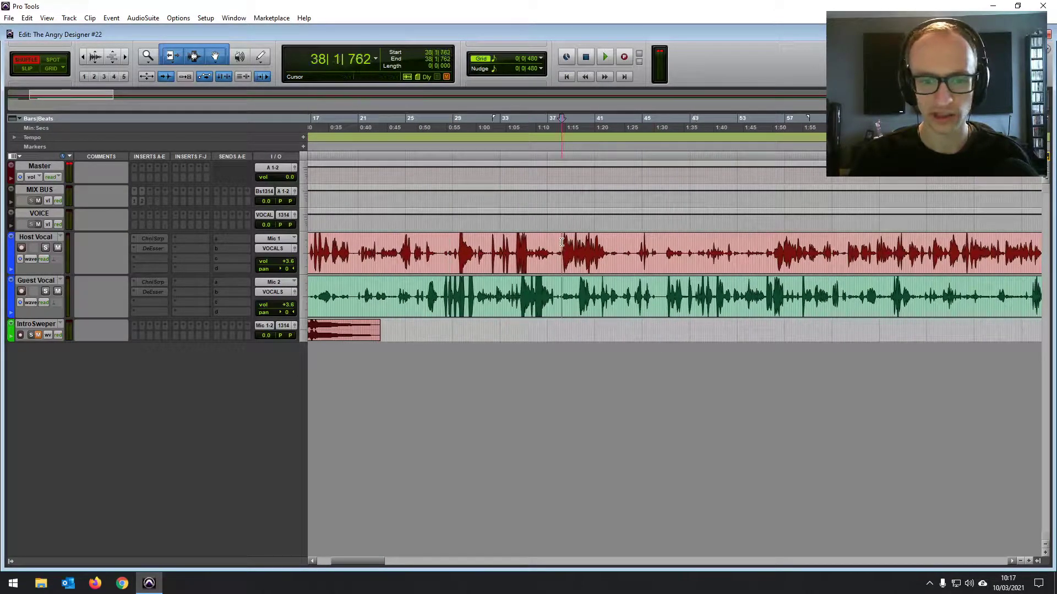
pyautogui.press('space')
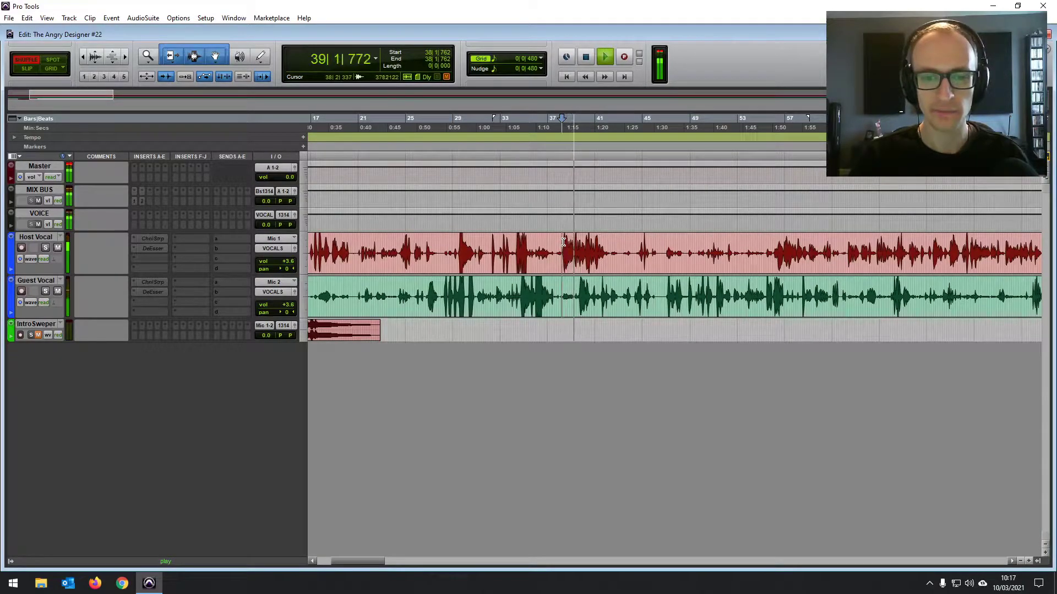
pyautogui.press('space')
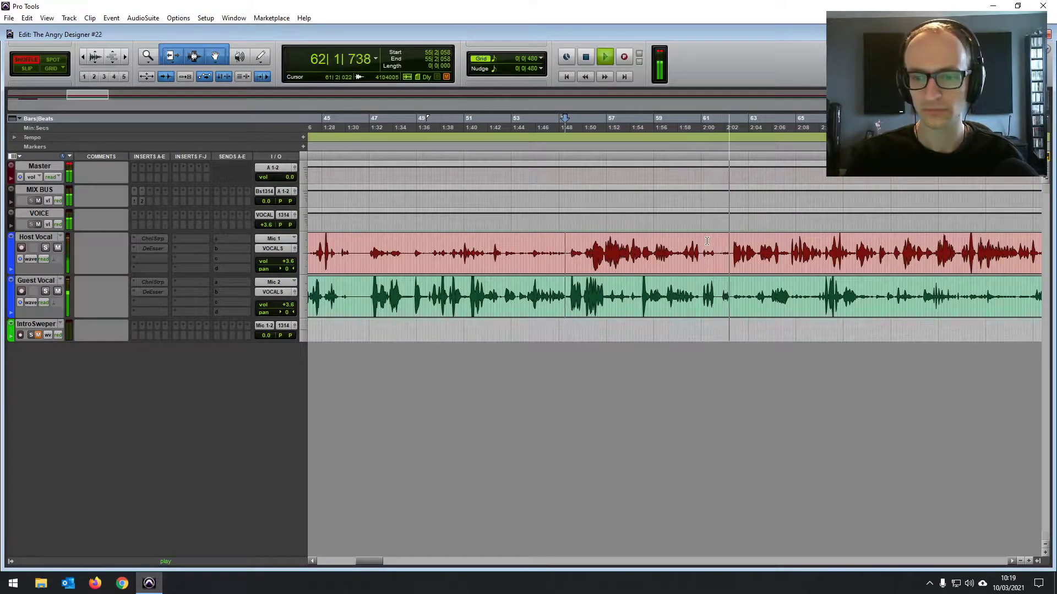
# Stop playback and place the edit cursor at 55|3|001 on the vocal tracks, just before the guest's loud phrase.
pyautogui.press('space')
pyautogui.click(608, 250)
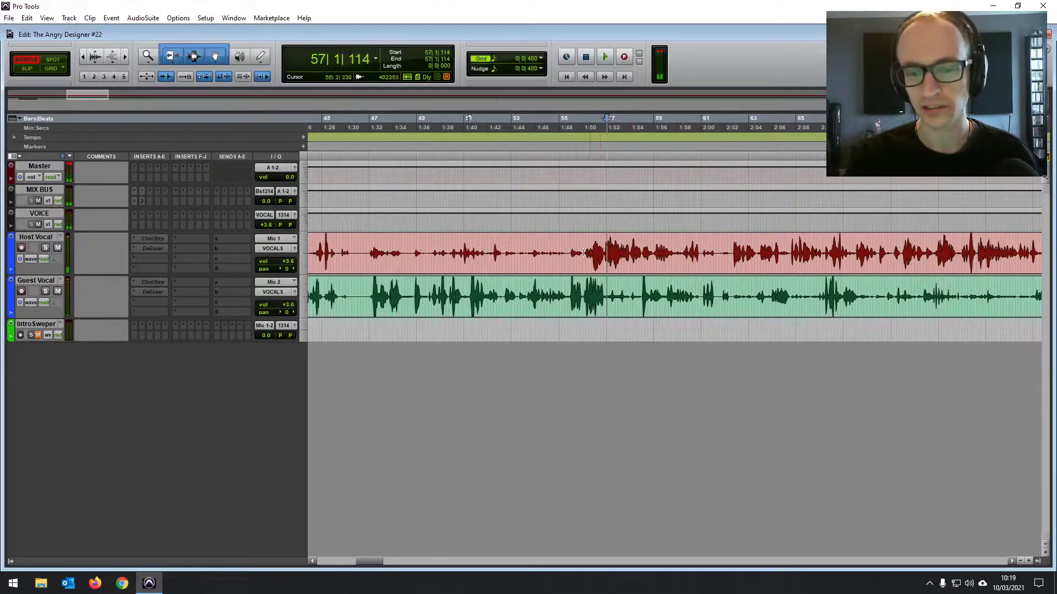
pyautogui.click(719, 286)
pyautogui.click(732, 289)
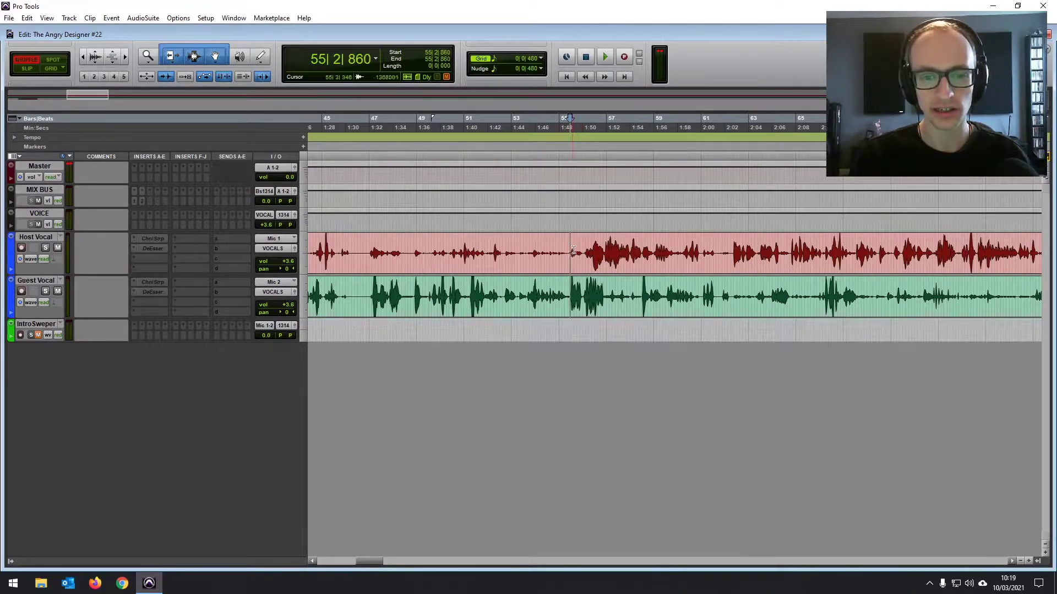
pyautogui.press('t')
pyautogui.press('t')
pyautogui.press('t')
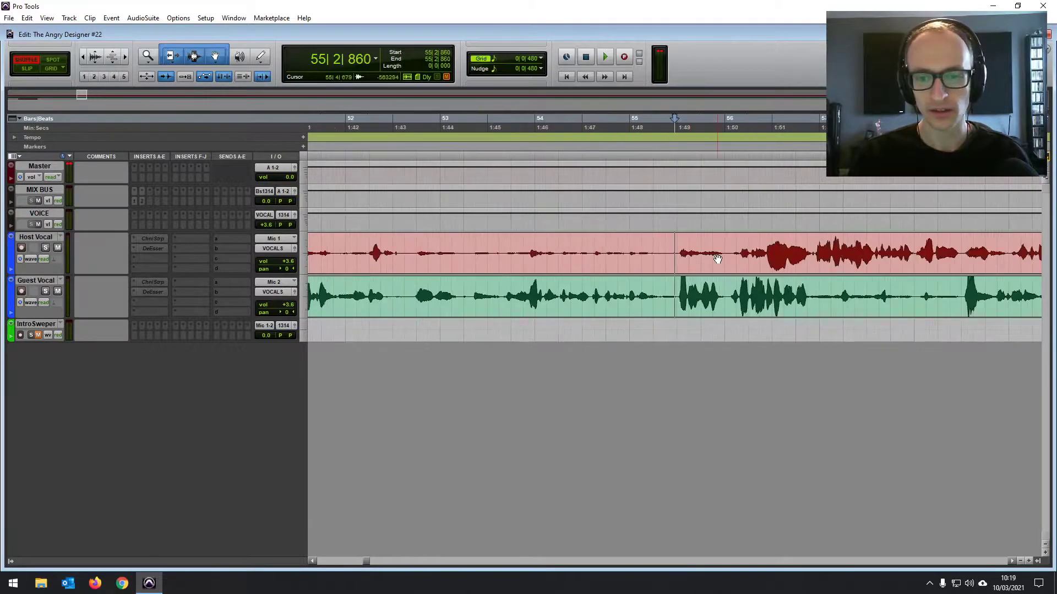
pyautogui.click(680, 248)
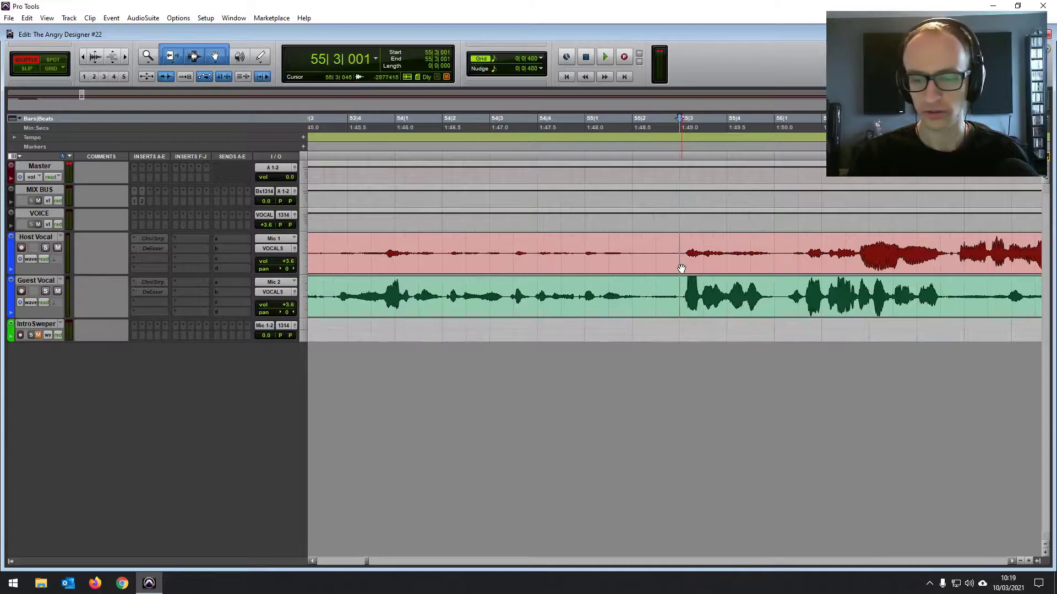
# Separate both vocal clips at 55|3|023, just before the guest's loud phrase.
pyautogui.hscroll(-1, 679, 277)
pyautogui.hscroll(4, 680, 276)
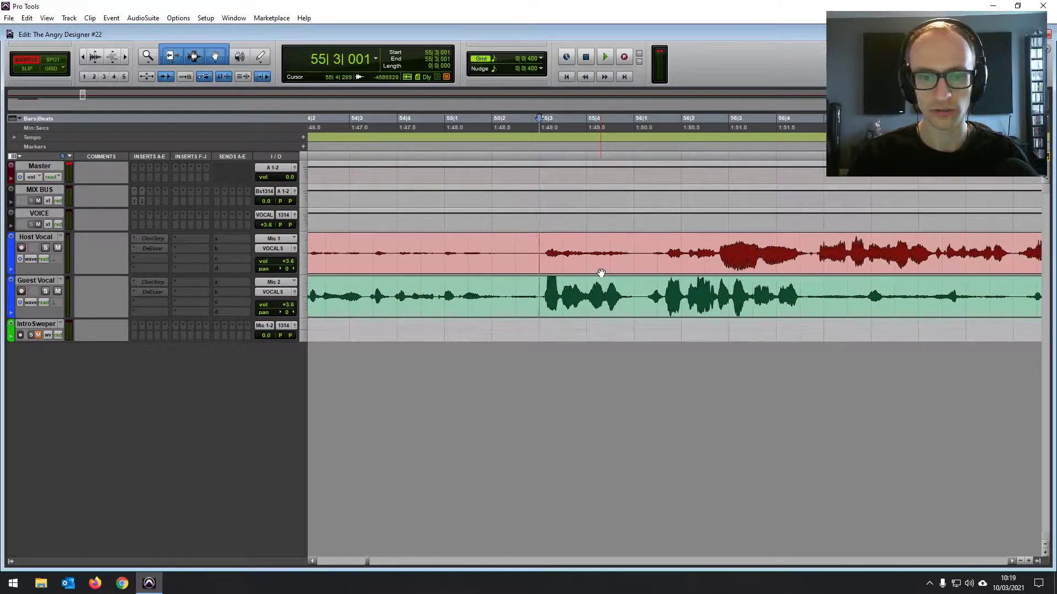
pyautogui.hscroll(-3, 601, 273)
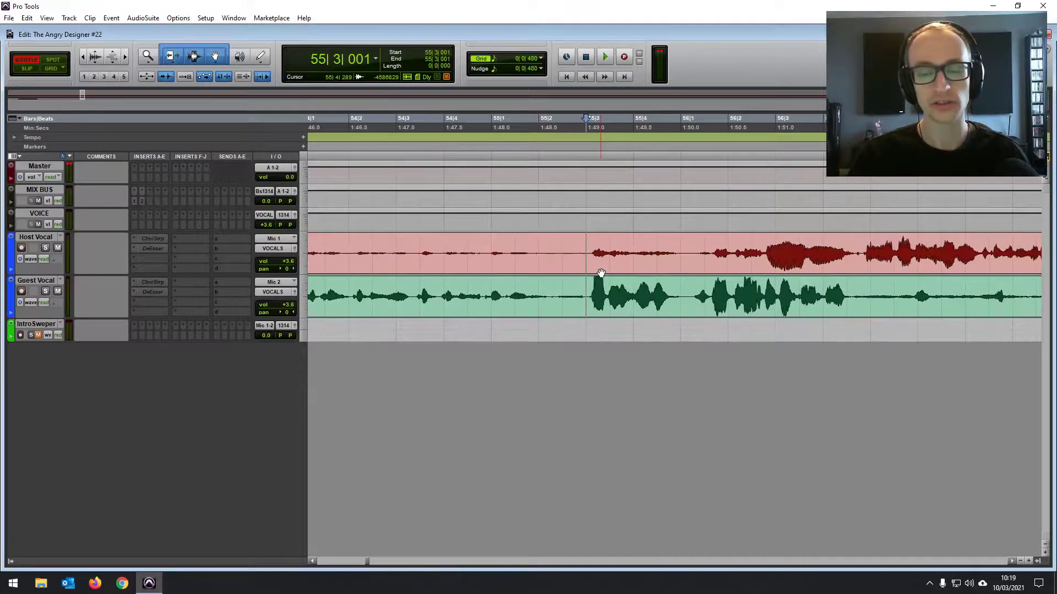
pyautogui.click(635, 244)
pyautogui.hscroll(3, 635, 244)
pyautogui.hscroll(-1, 593, 251)
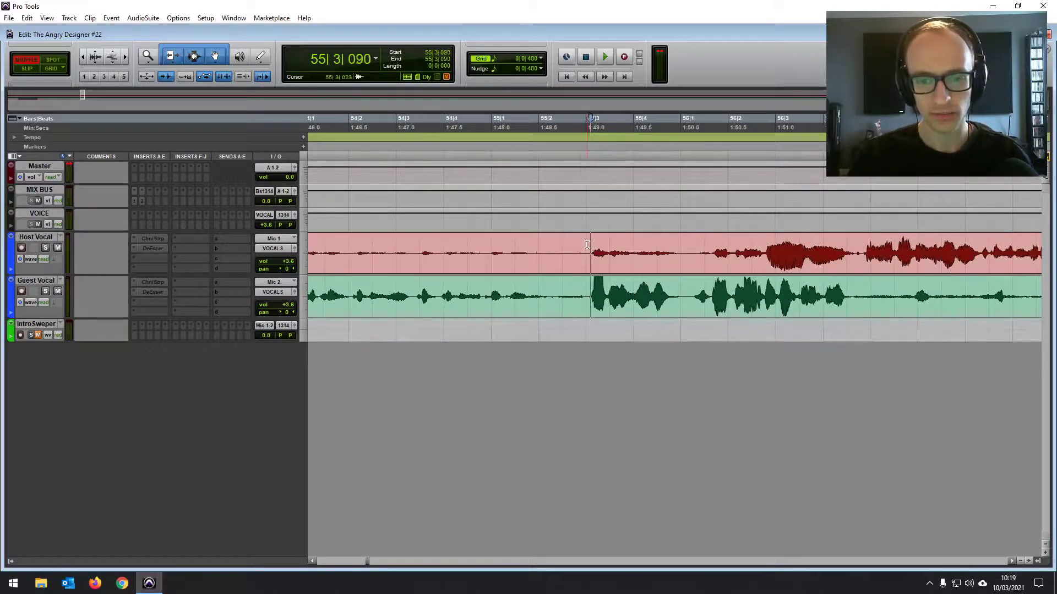
pyautogui.hotkey('ctrl', 'e')
pyautogui.click(553, 248)
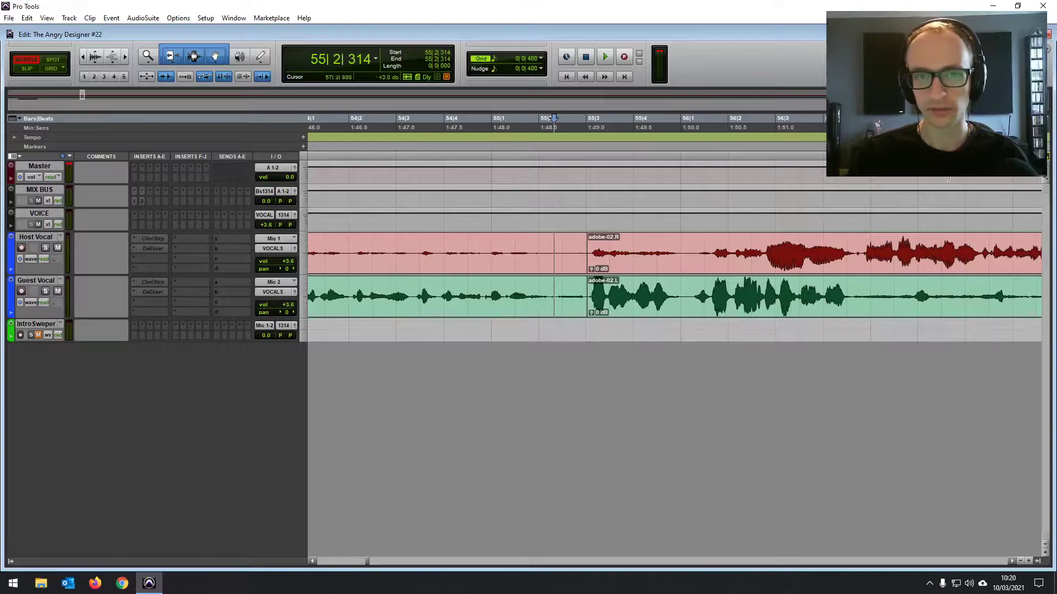
# Select the two vocal clips before the split and delete them in Shuffle mode.
pyautogui.click(550, 263)
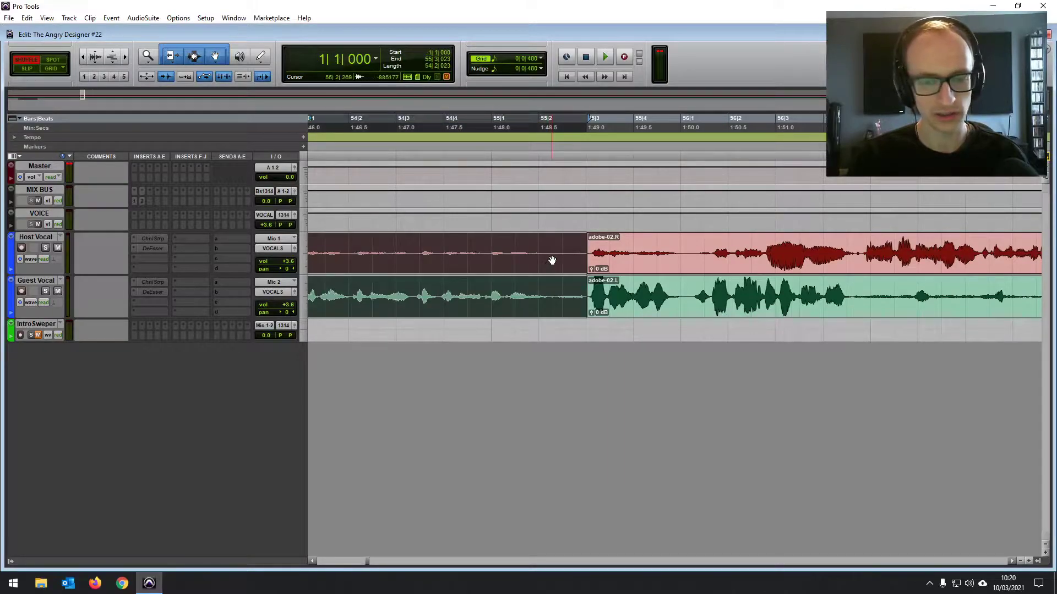
pyautogui.click(611, 247)
pyautogui.click(554, 265)
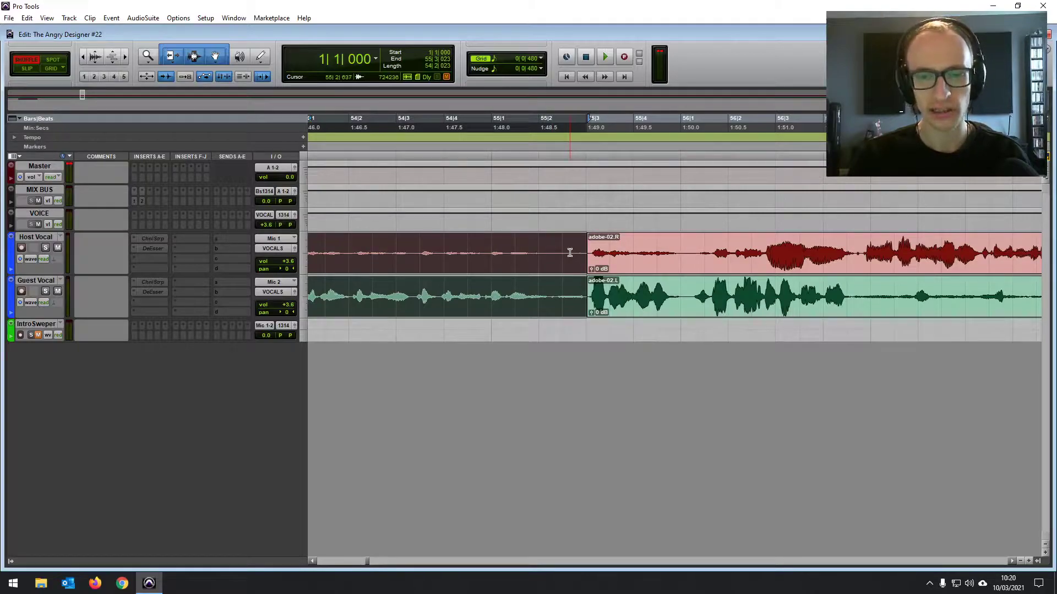
pyautogui.hotkey('ctrl', '[')
pyautogui.hotkey('ctrl', '[')
pyautogui.hotkey('ctrl', '[')
pyautogui.hotkey('ctrl', '[')
pyautogui.hotkey('ctrl', '[')
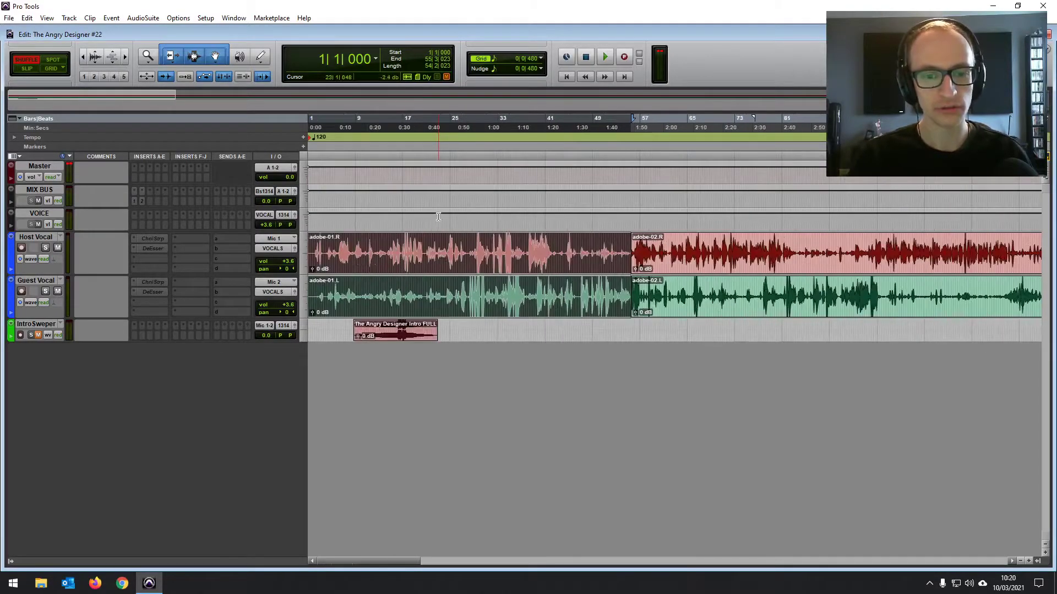
pyautogui.press('Delete')
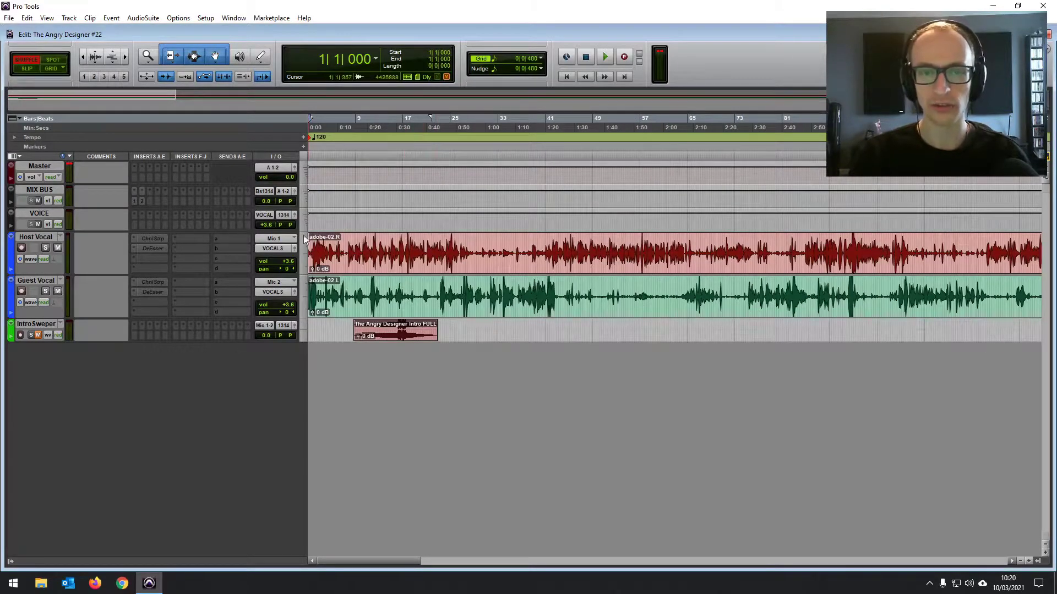
# Add a short fade-in, 0|0|086 long, to the start of both vocal clips.
pyautogui.hotkey('ctrl', ']')
pyautogui.hotkey('ctrl', ']')
pyautogui.hotkey('ctrl', ']')
pyautogui.hotkey('ctrl', ']')
pyautogui.hotkey('ctrl', ']')
pyautogui.hotkey('ctrl', ']')
pyautogui.hotkey('ctrl', ']')
pyautogui.hotkey('ctrl', ']')
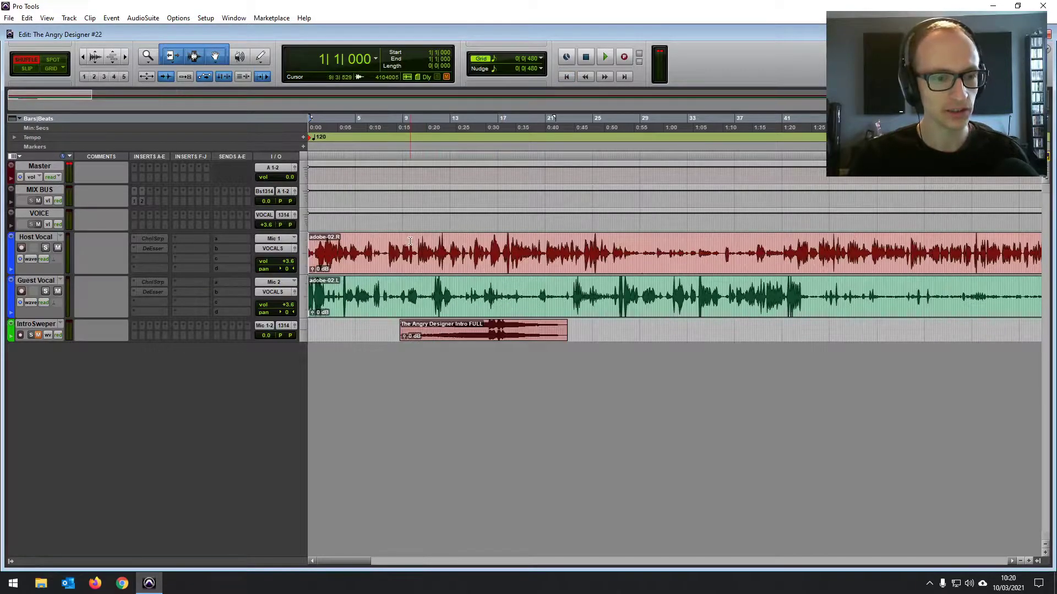
pyautogui.moveTo(312, 240); pyautogui.dragTo(343, 240)
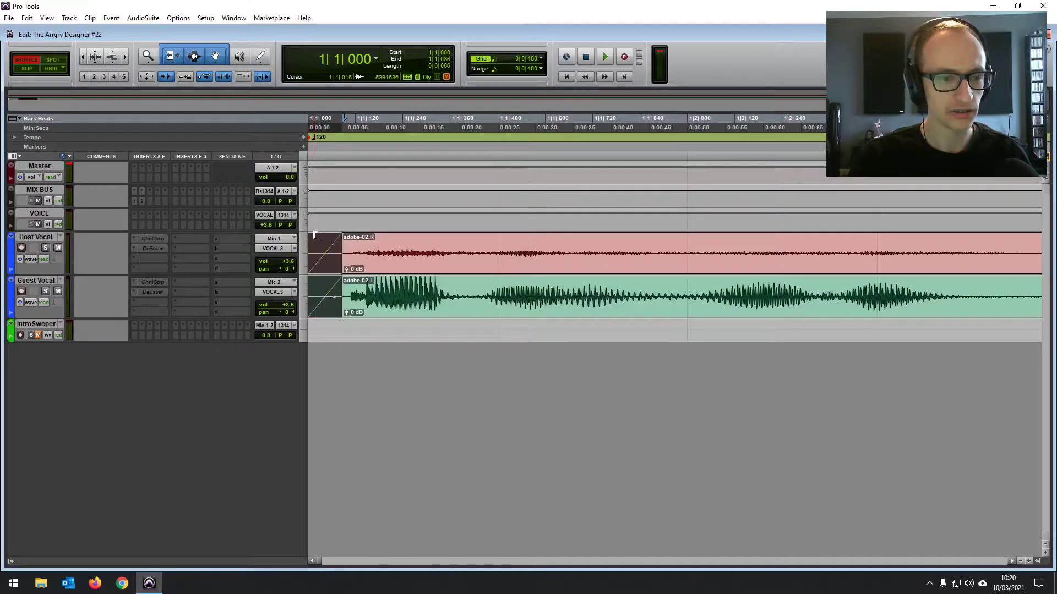
# Switch to Grid mode and move both vocal clips to start at about 18|4, over the intro music.
pyautogui.click(566, 77)
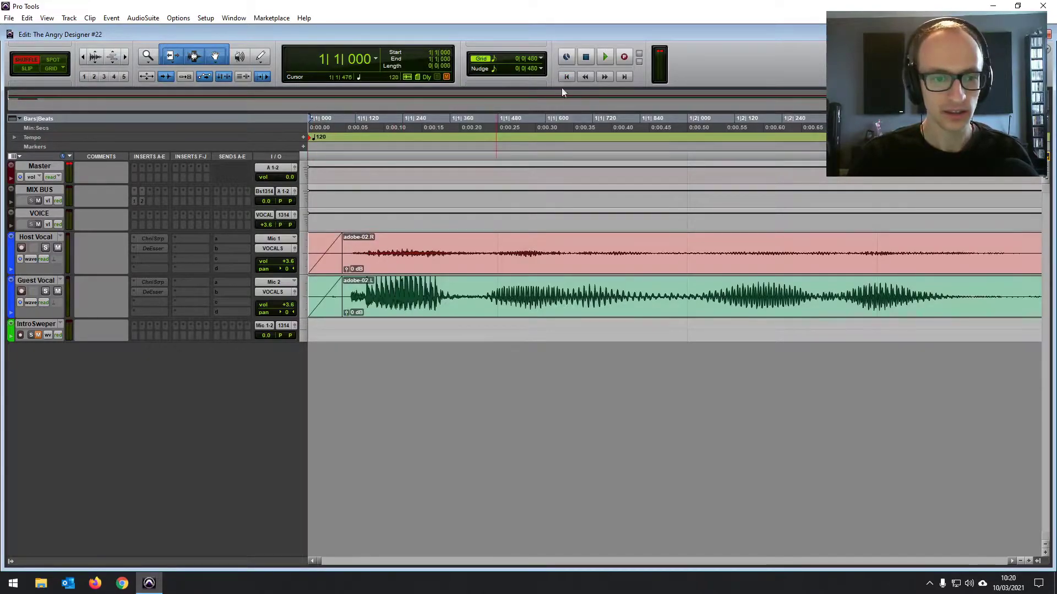
pyautogui.hotkey('ctrl', '[')
pyautogui.hotkey('ctrl', '[')
pyautogui.hotkey('ctrl', '[')
pyautogui.hotkey('ctrl', '[')
pyautogui.hotkey('ctrl', '[')
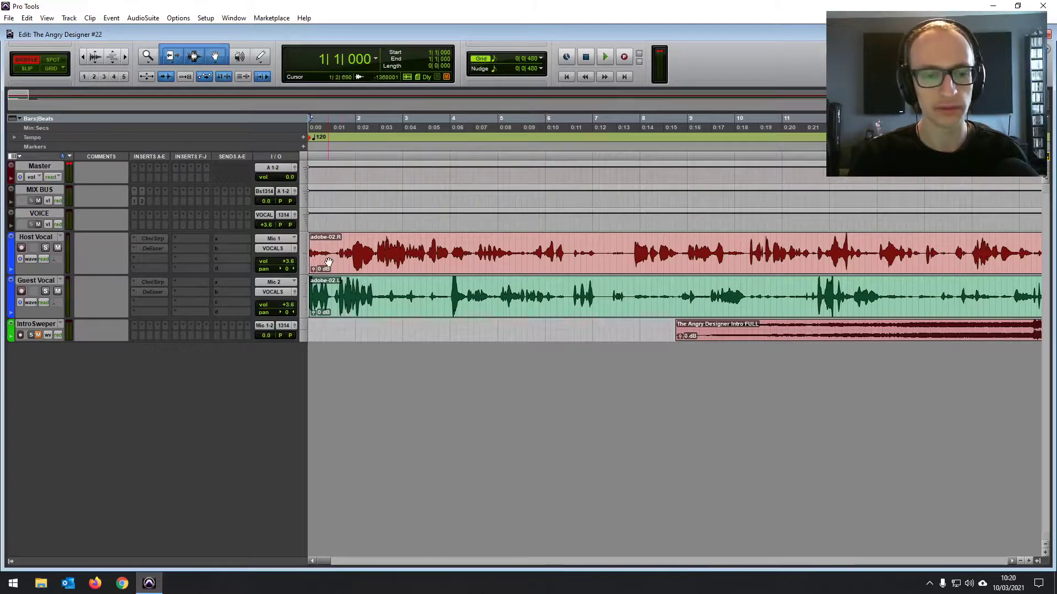
pyautogui.hotkey('ctrl', '[')
pyautogui.hotkey('ctrl', '[')
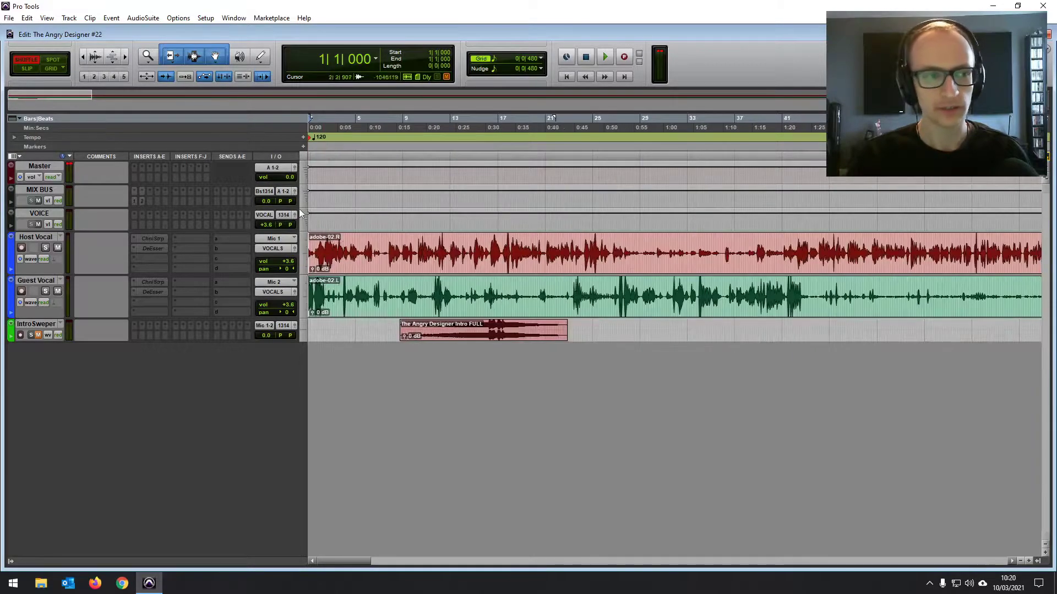
pyautogui.press('F4')
pyautogui.moveTo(360, 269); pyautogui.dragTo(559, 279)
# Unmute the IntroSweper track and audition the lead-in to the vocals from 17|2|000 and 17|4|000.
pyautogui.click(505, 250)
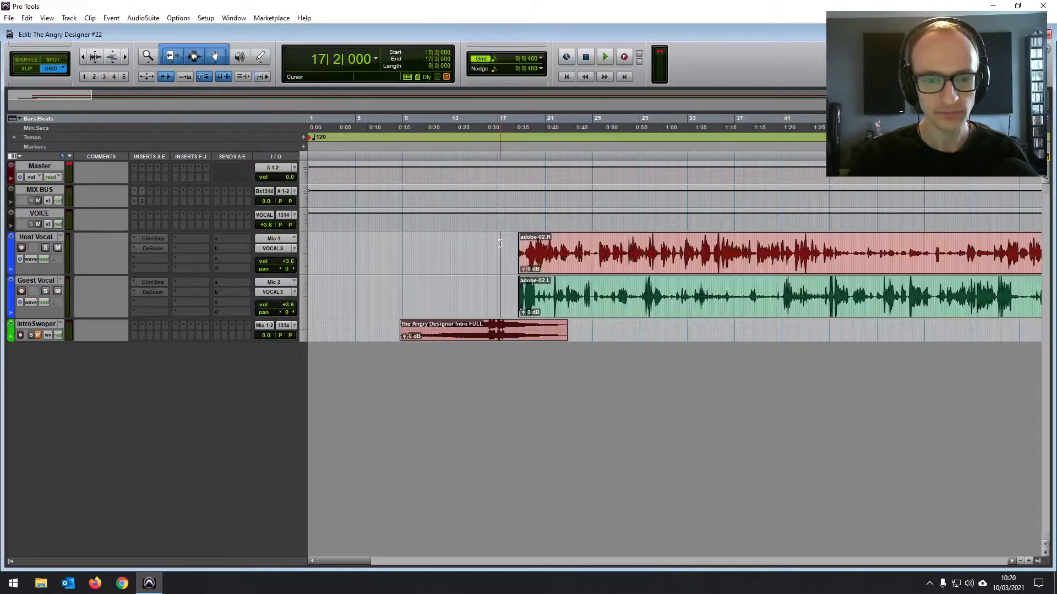
pyautogui.hotkey('ctrl', ']')
pyautogui.hotkey('ctrl', ']')
pyautogui.hotkey('ctrl', ']')
pyautogui.press('space')
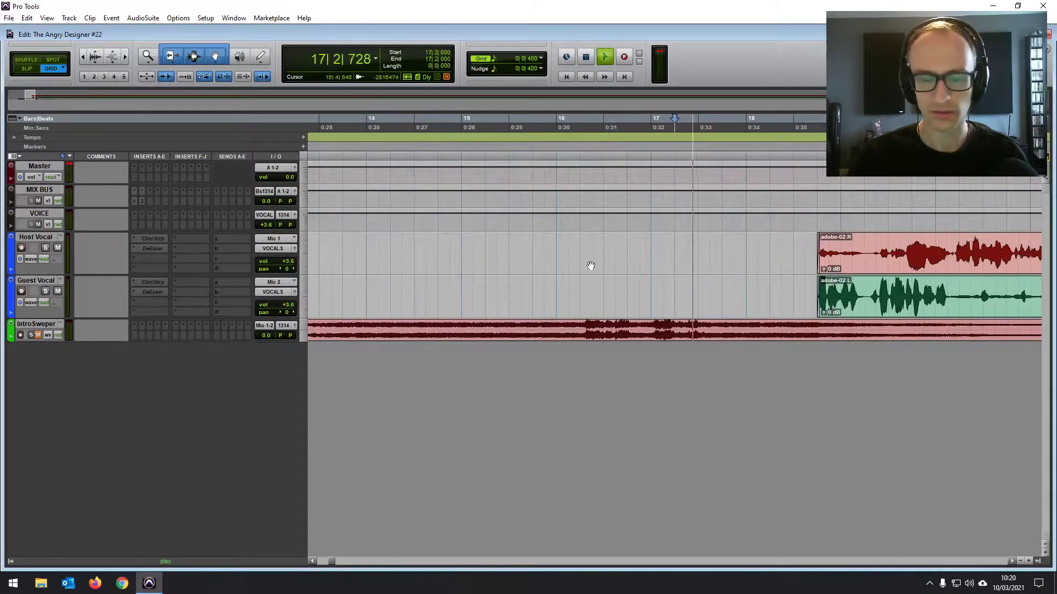
pyautogui.press('space')
pyautogui.click(35, 334)
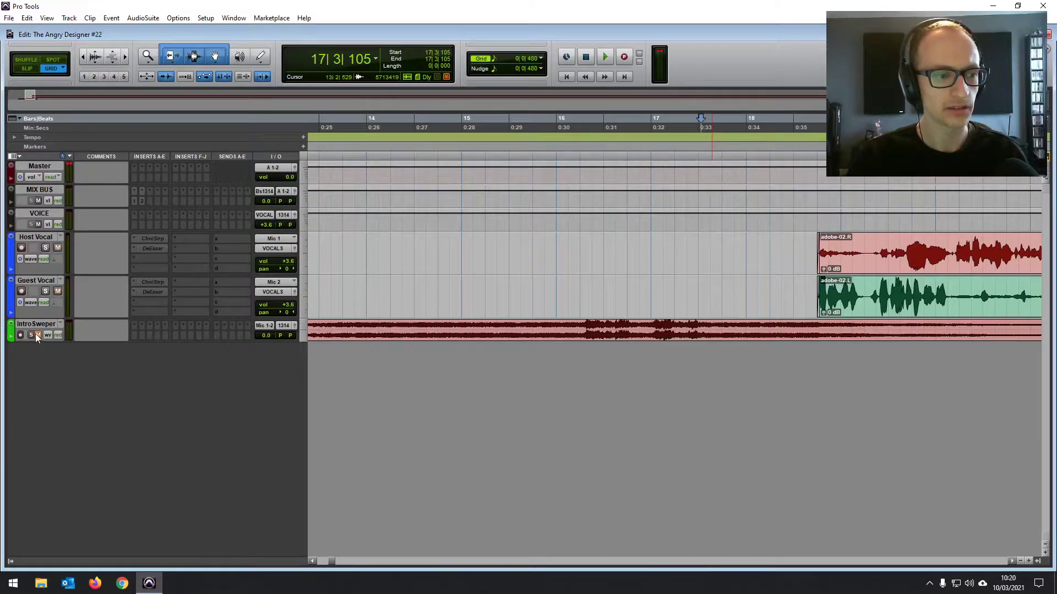
pyautogui.press('space')
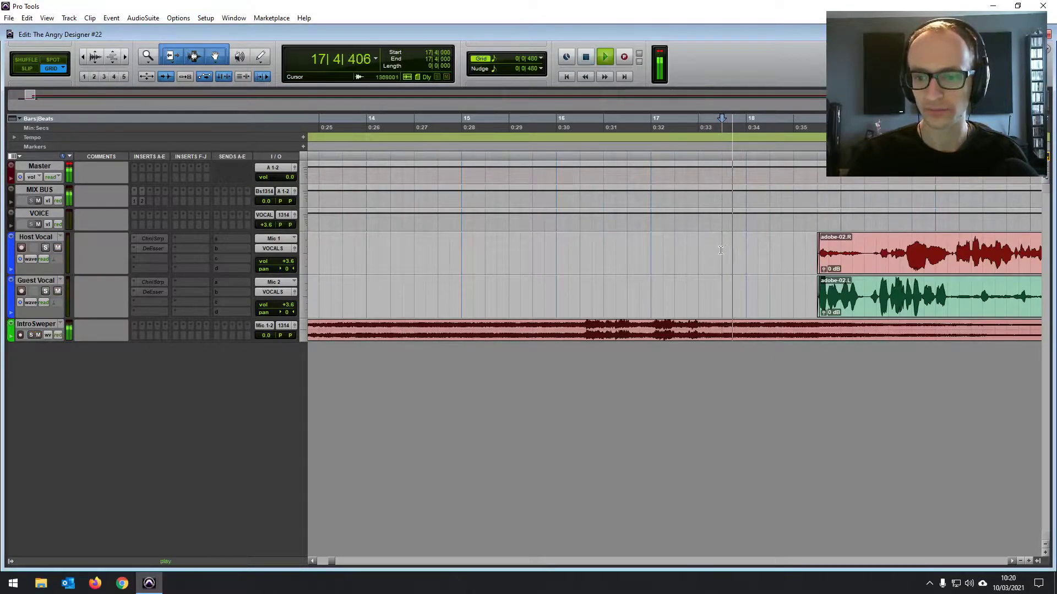
# Replay the lead-in from 17|1|000 and move both vocal clips earlier to start at 18|3|480.
pyautogui.press('space')
pyautogui.click(465, 277)
pyautogui.press('space')
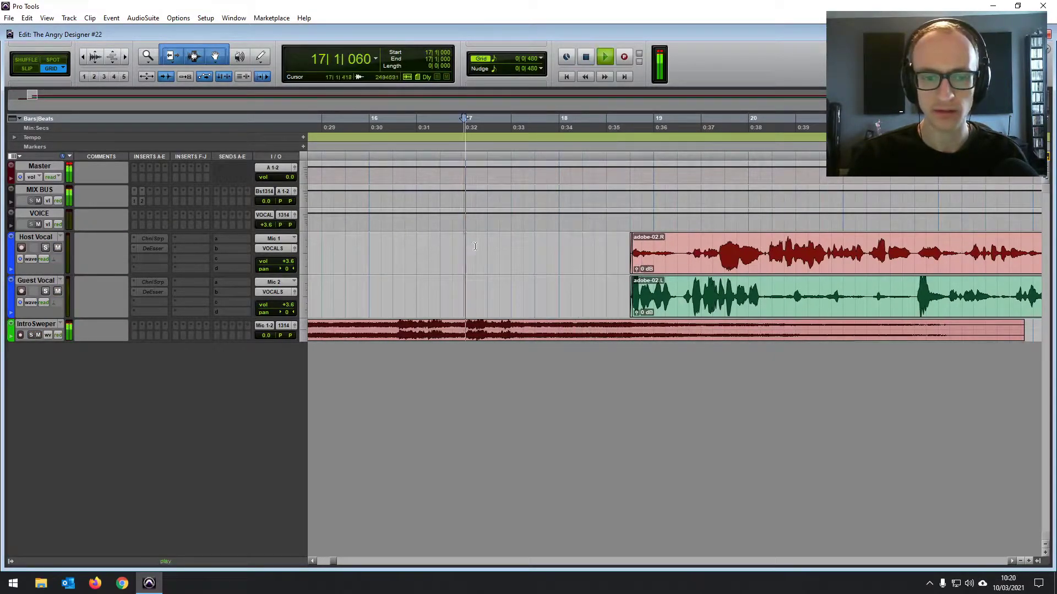
pyautogui.moveTo(679, 269); pyautogui.dragTo(667, 271)
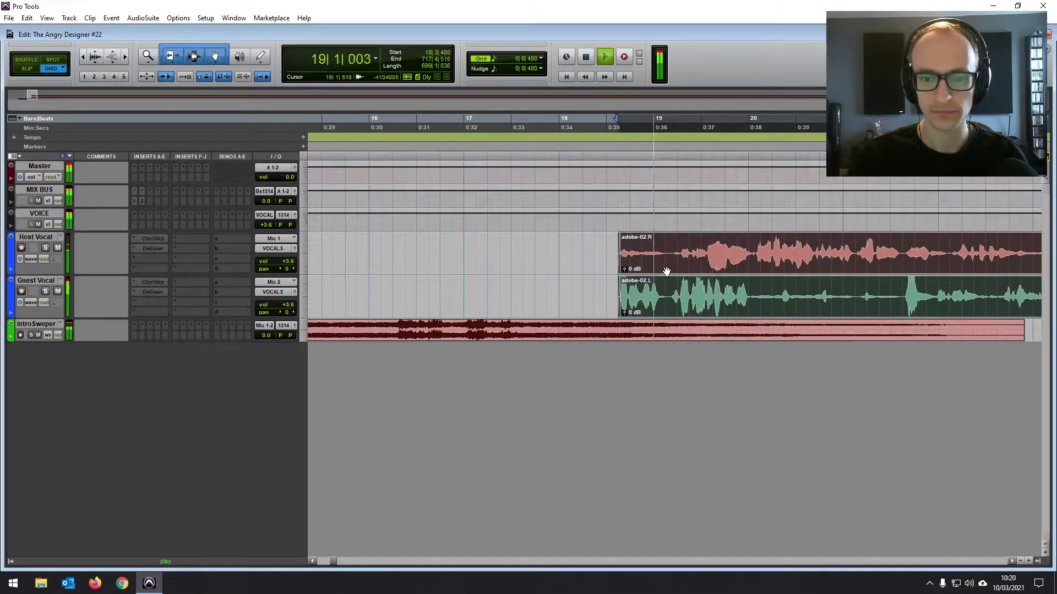
# Switch to Shuffle mode and increase the height of the Host Vocal and Guest Vocal tracks.
pyautogui.click(26, 60)
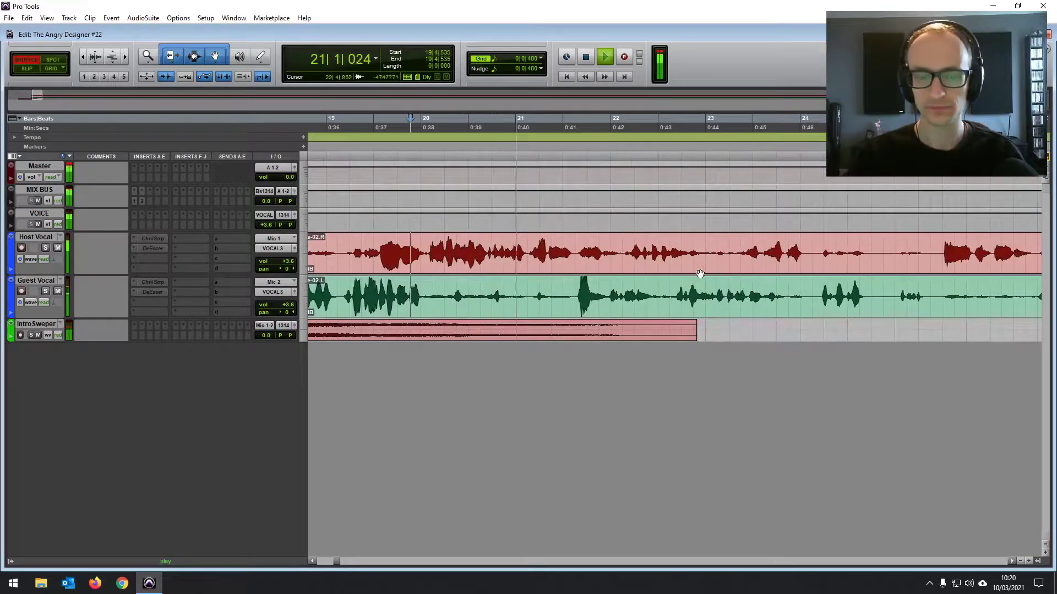
pyautogui.click(52, 275)
pyautogui.moveTo(52, 273); pyautogui.dragTo(62, 315)
pyautogui.click(753, 273)
pyautogui.hscroll(4, 743, 273)
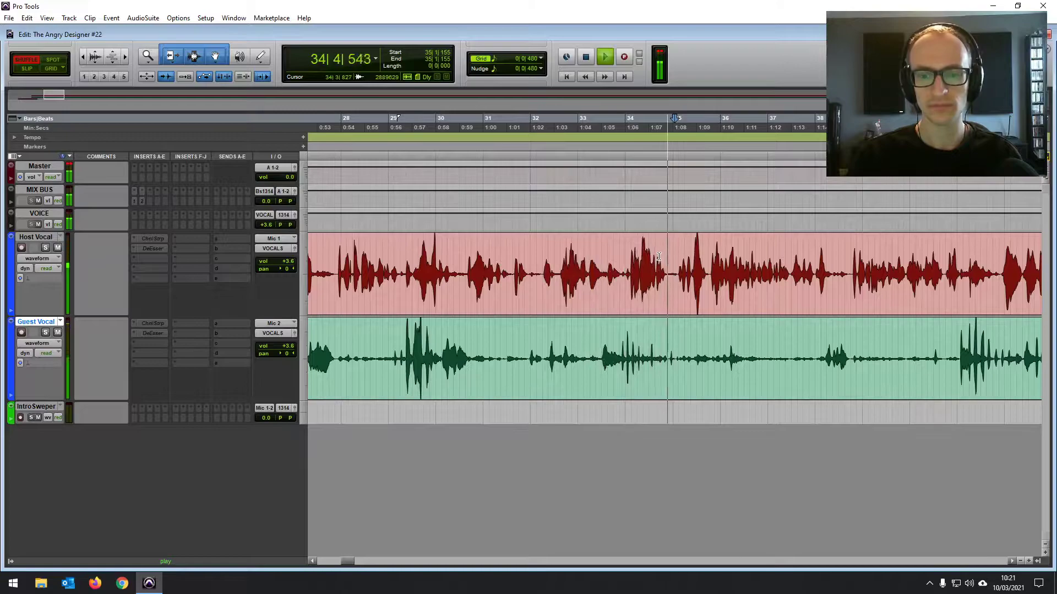
# Audition the conversation around bars 35 to 43 and raise the Guest Vocal volume to +5.4 dB.
pyautogui.click(677, 268)
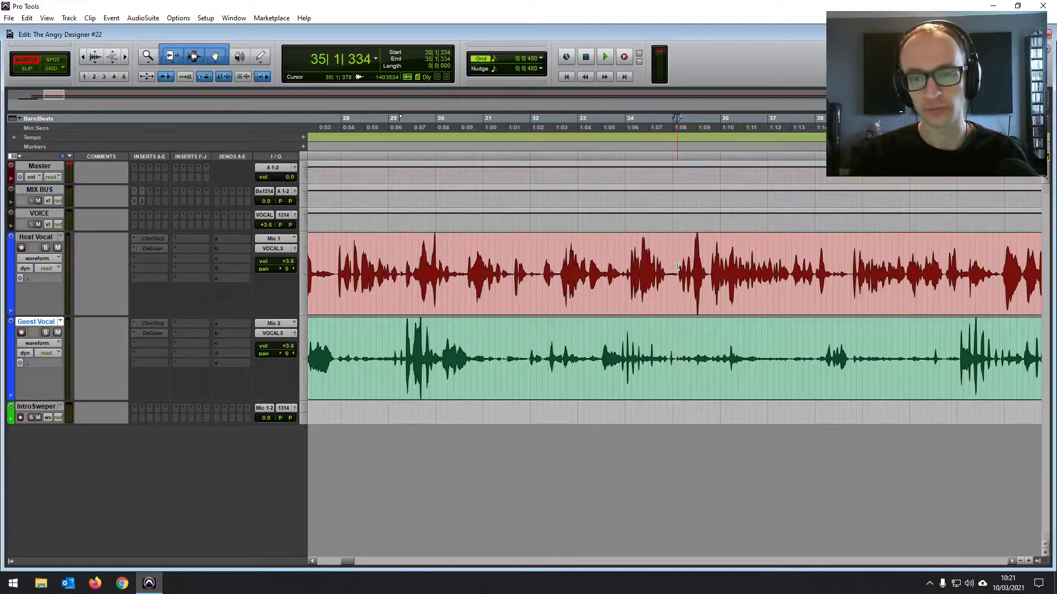
pyautogui.hscroll(3, 667, 272)
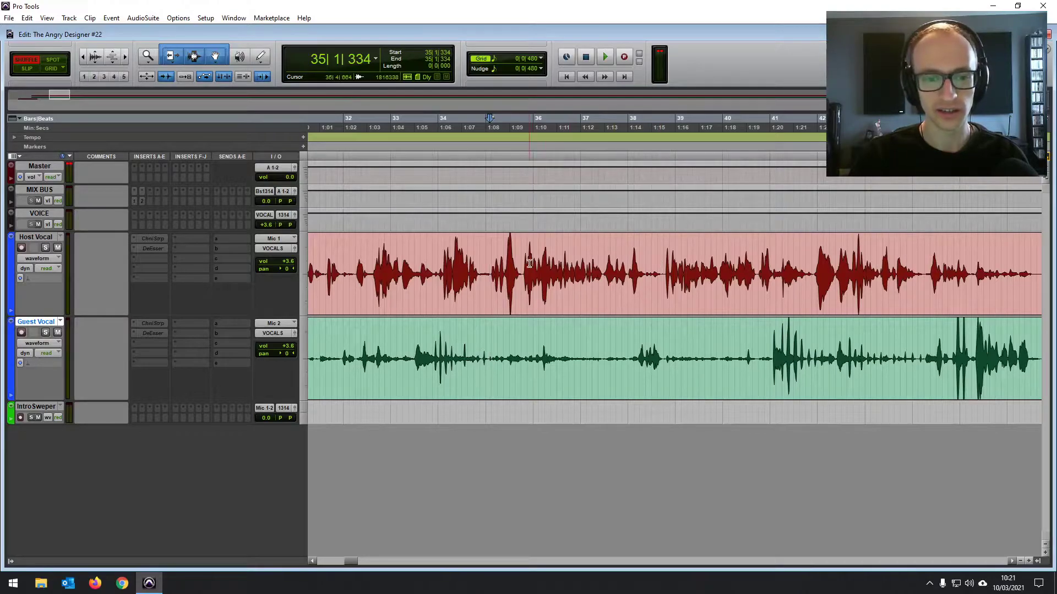
pyautogui.press('space')
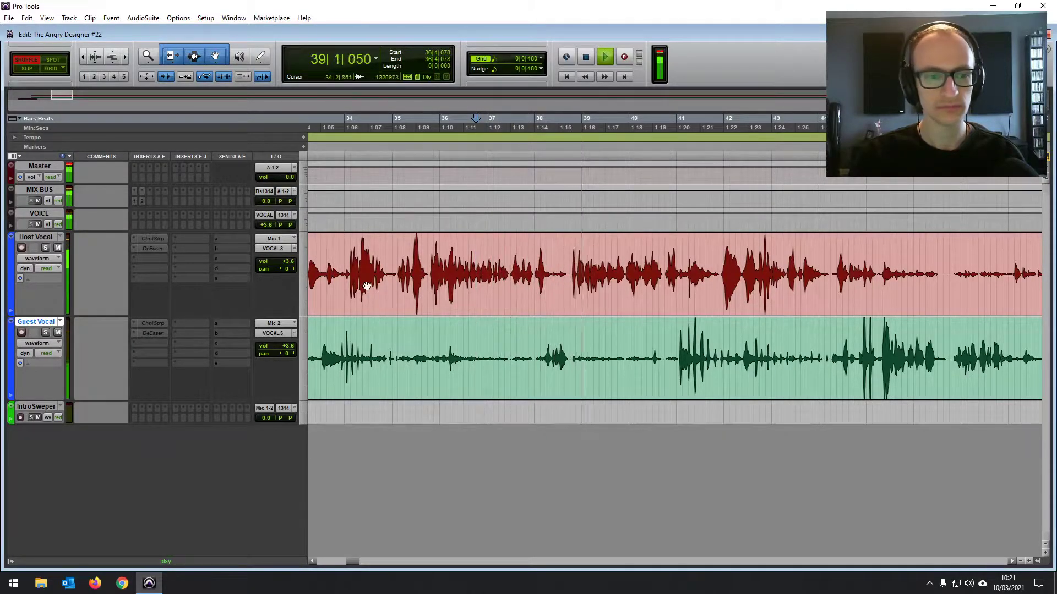
pyautogui.hotkey('ctrl', '=')
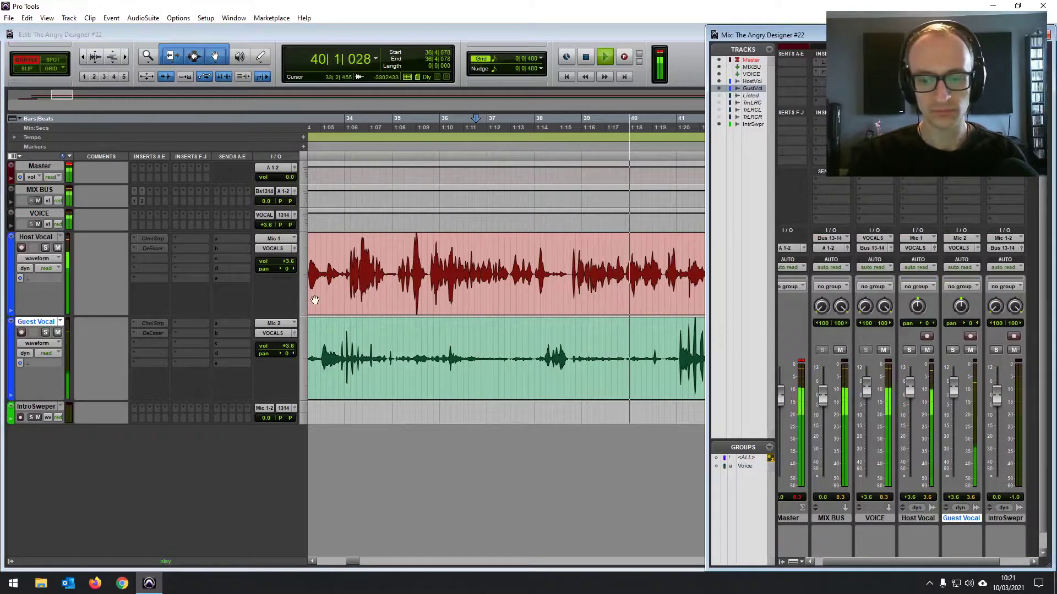
pyautogui.click(291, 345)
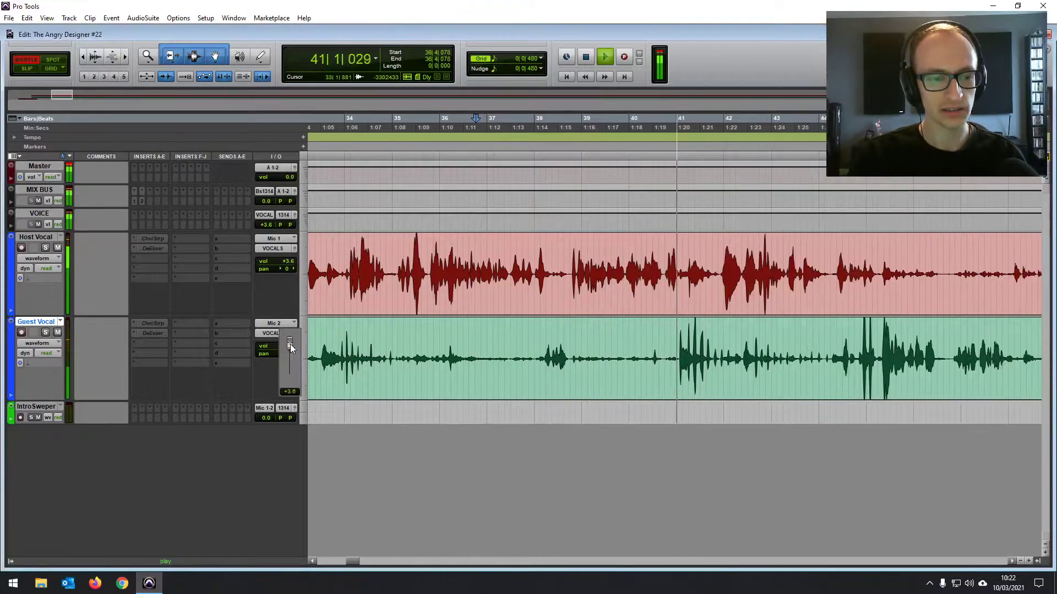
pyautogui.moveTo(291, 346); pyautogui.dragTo(289, 342)
pyautogui.hotkey('ctrl', '=')
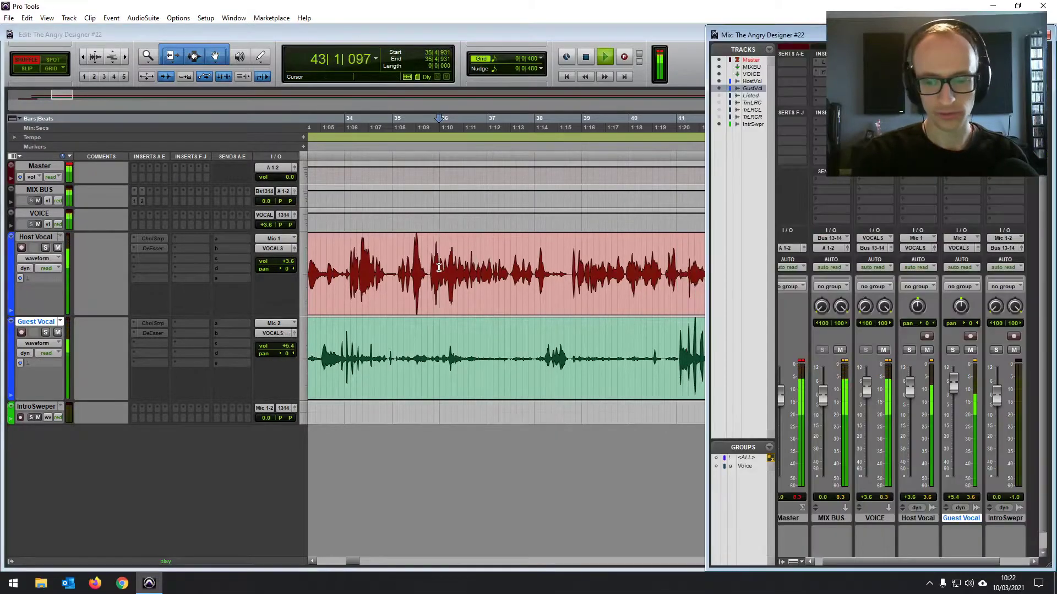
pyautogui.hotkey('ctrl', '=')
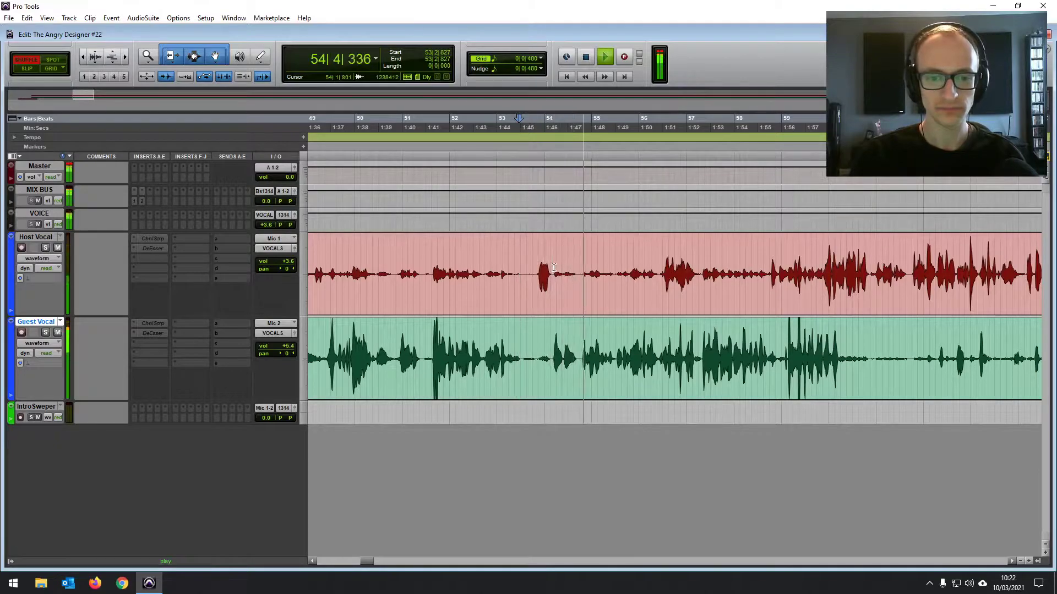
# Select the silent gap from 53|3|090 to 53|4|334 on both vocal tracks and delete it so the remaining audio closes up.
pyautogui.press('space')
pyautogui.click(554, 268)
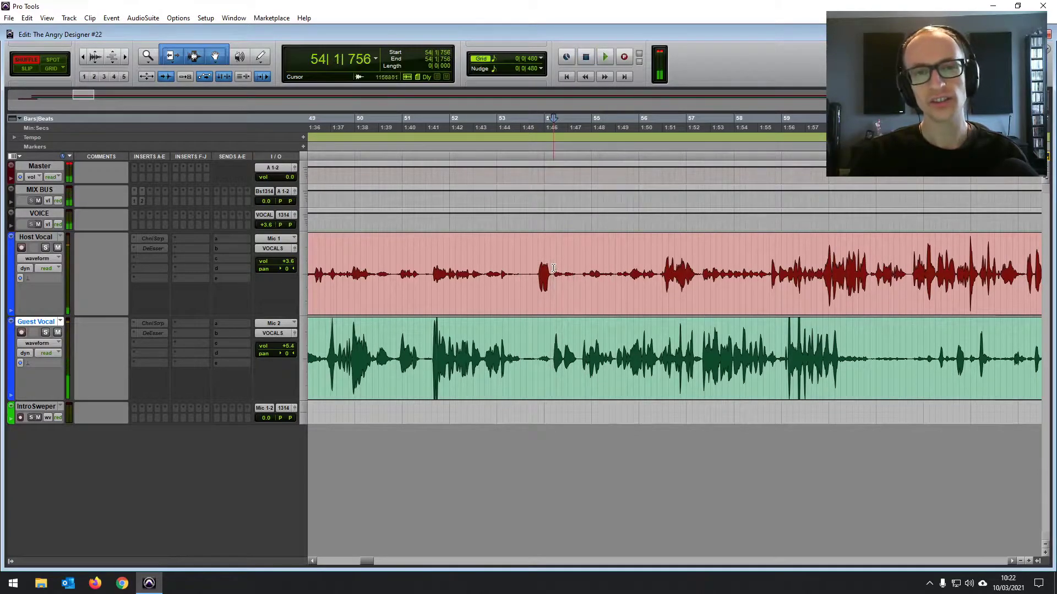
pyautogui.click(524, 266)
pyautogui.click(520, 263)
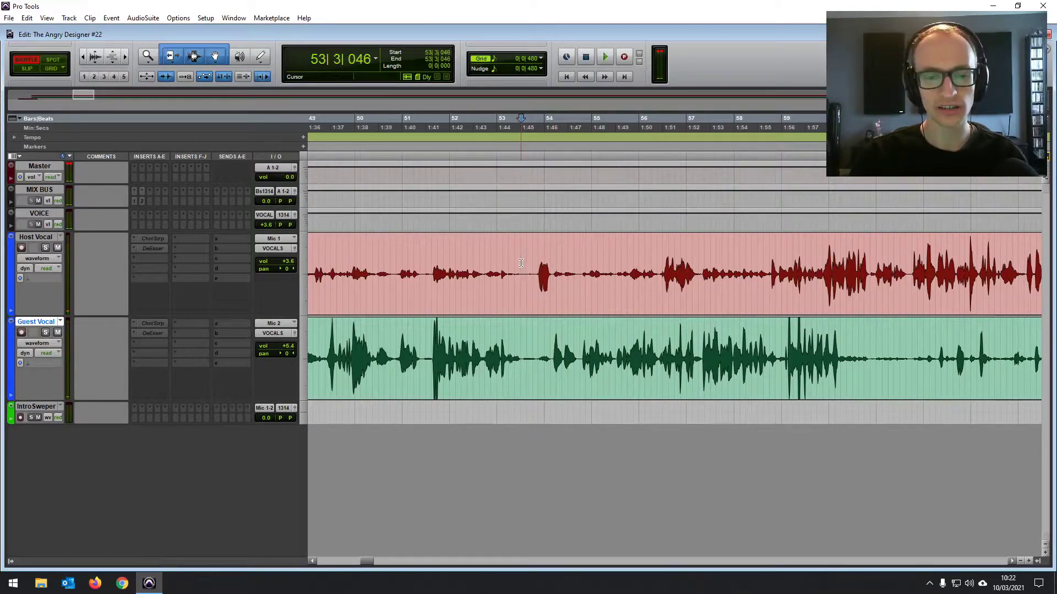
pyautogui.click(521, 263)
pyautogui.moveTo(521, 263); pyautogui.dragTo(536, 262)
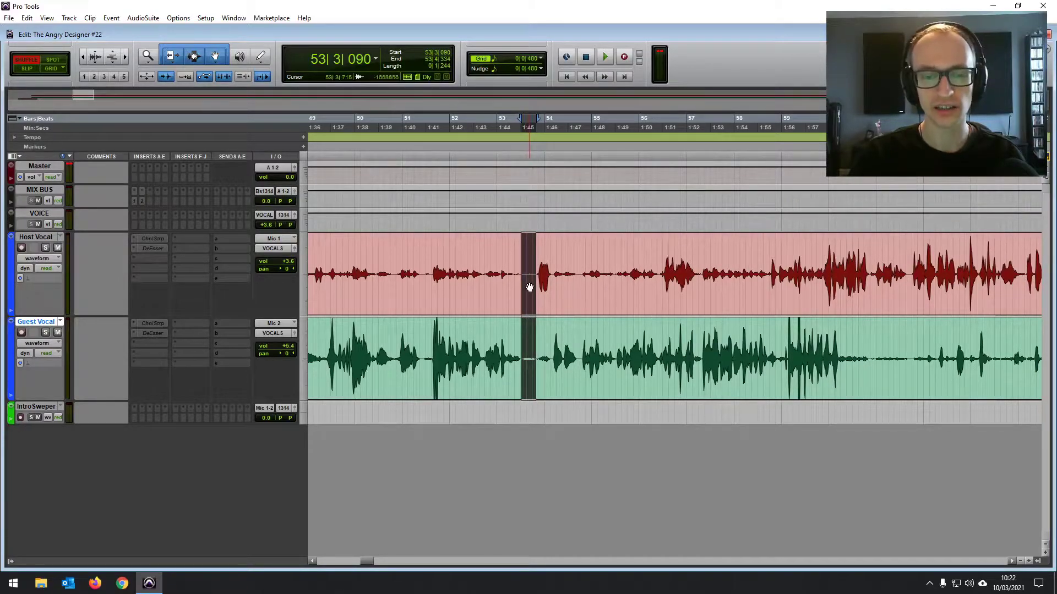
pyautogui.press('Delete')
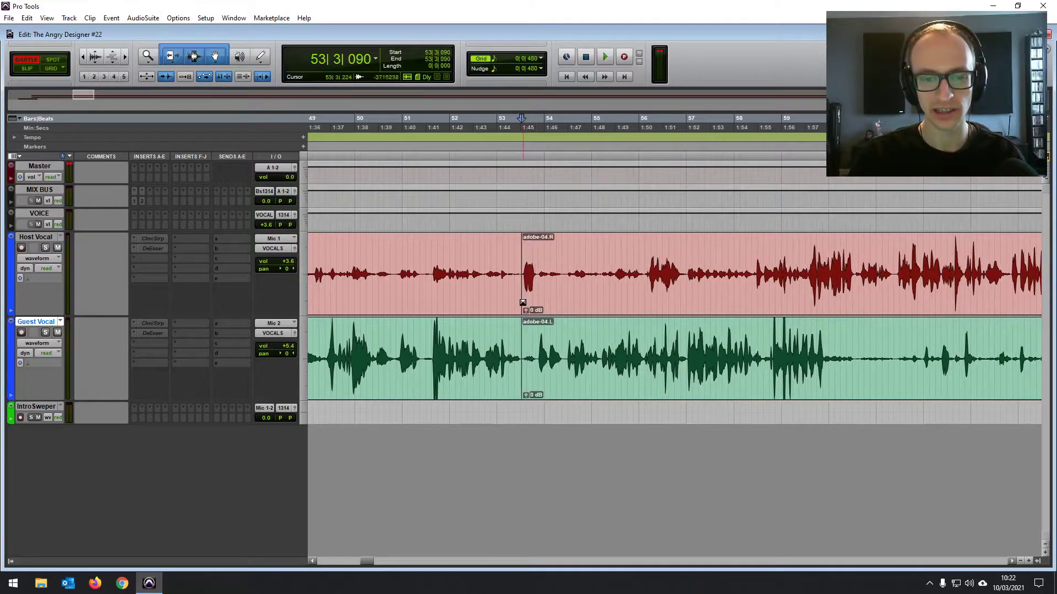
# Try to crossfade both vocal tracks at the cut at 53|3|090.
pyautogui.press('Tab')
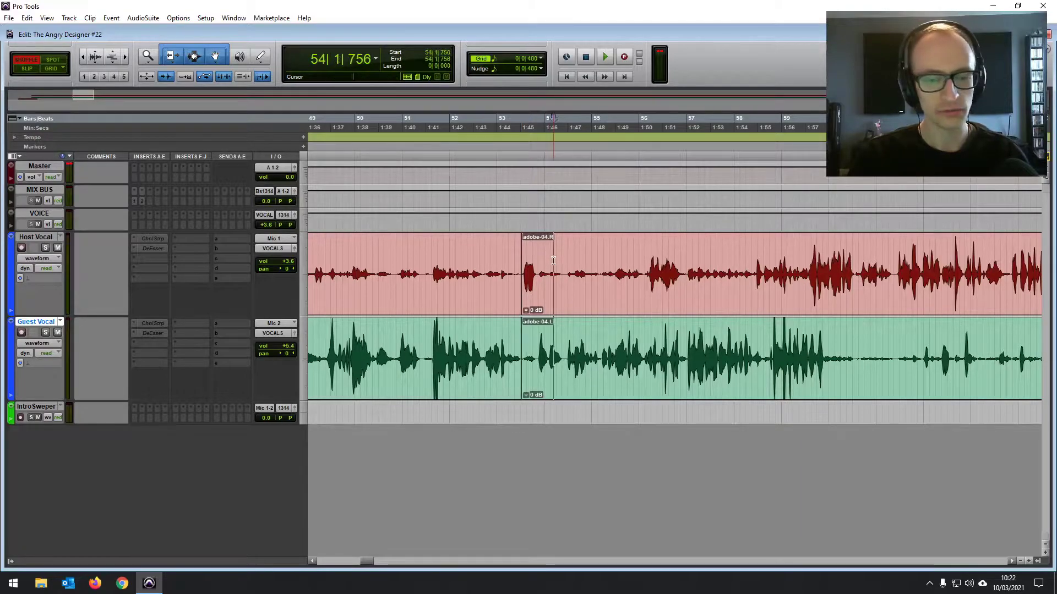
pyautogui.hotkey('ctrl', ']')
pyautogui.moveTo(547, 307); pyautogui.dragTo(549, 308)
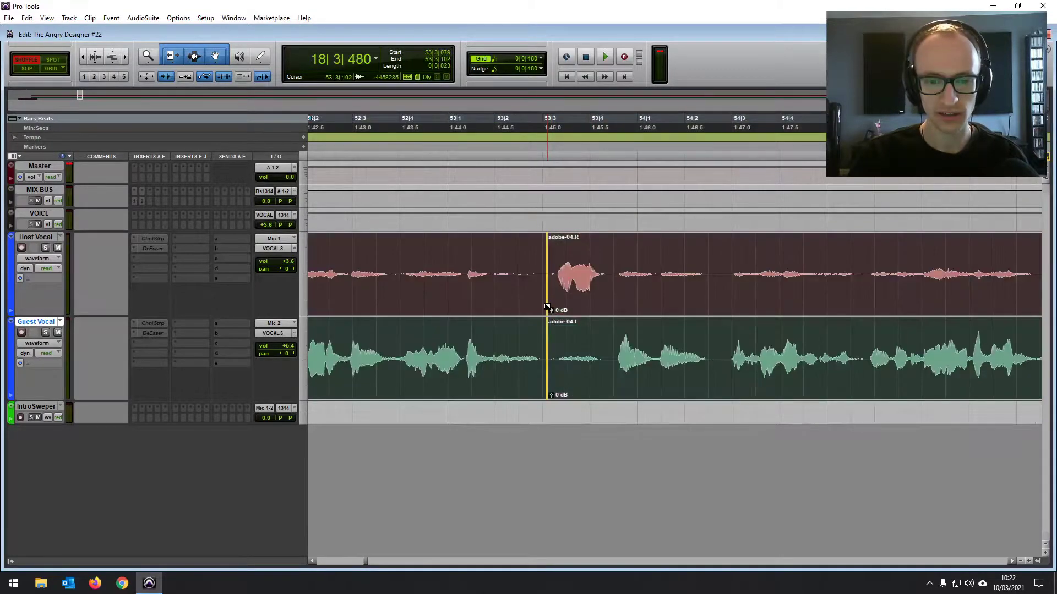
pyautogui.hotkey('ctrl', 'z')
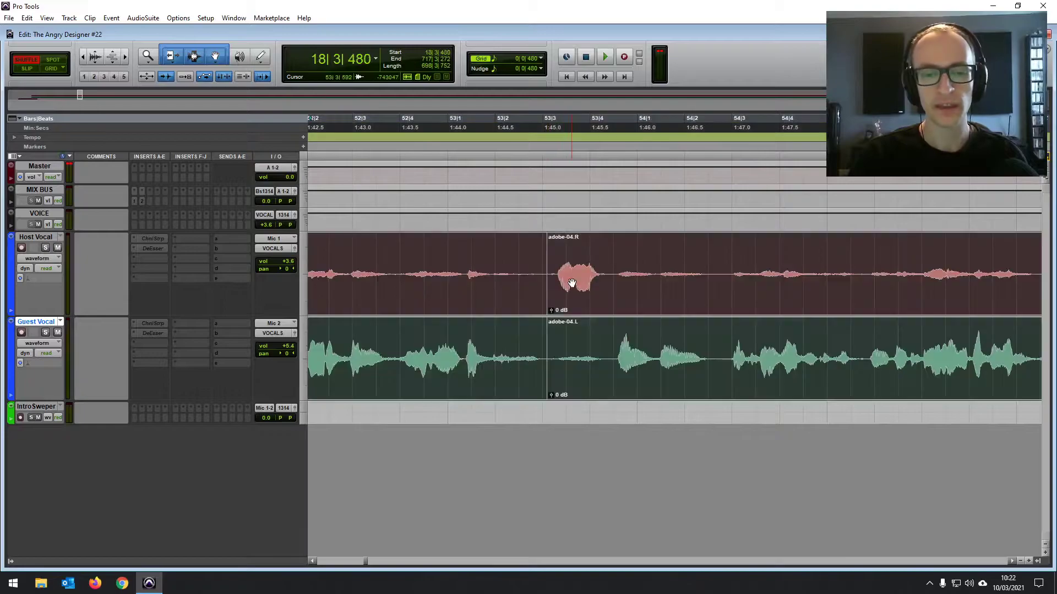
# Add a crossfade 0|0|111 long across the cut at 53|3|090 on both vocal tracks.
pyautogui.click(573, 266)
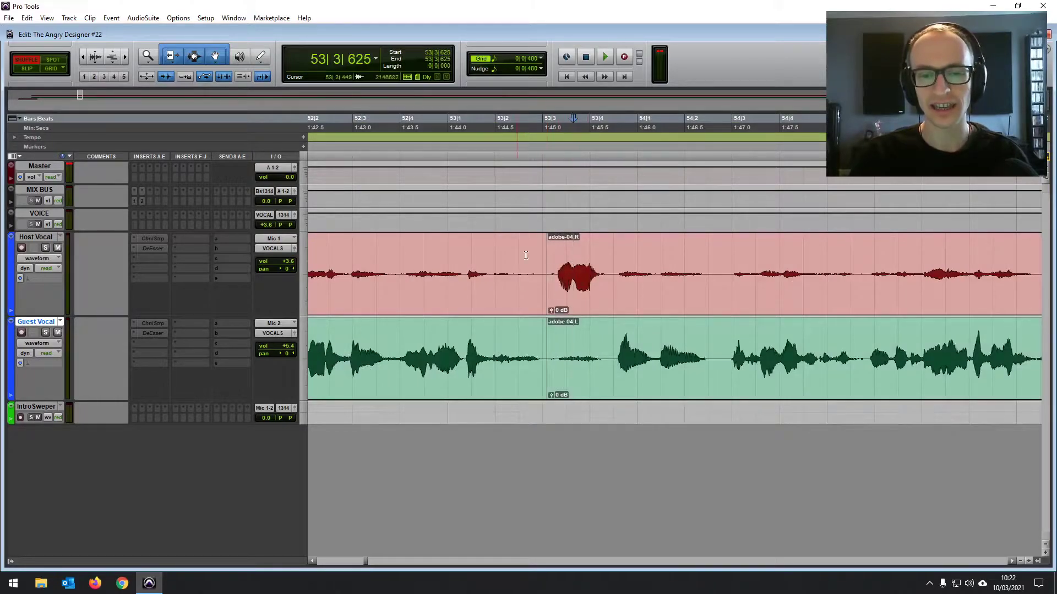
pyautogui.click(595, 286)
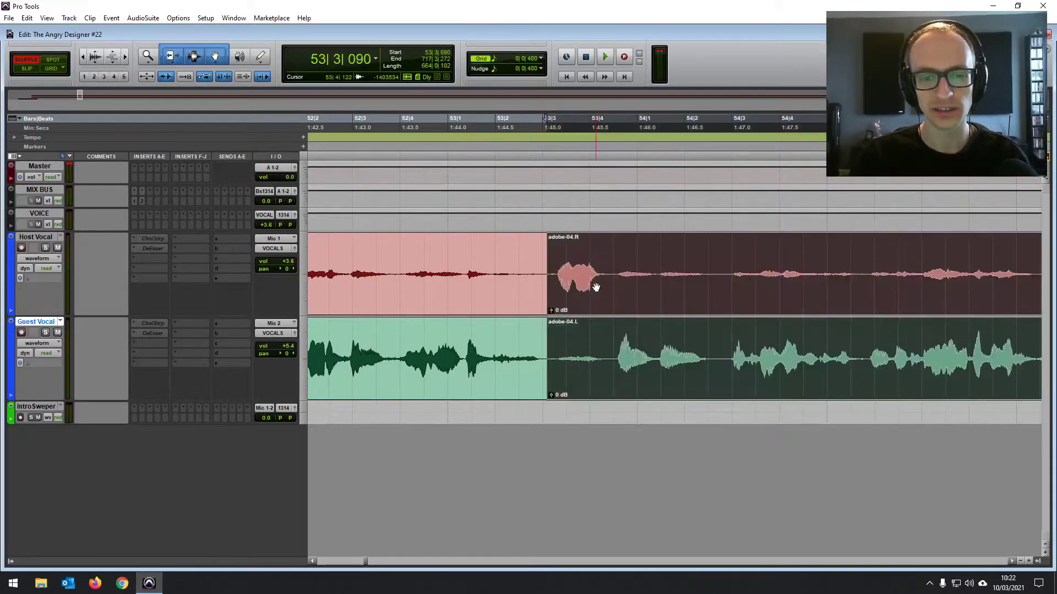
pyautogui.click(590, 271)
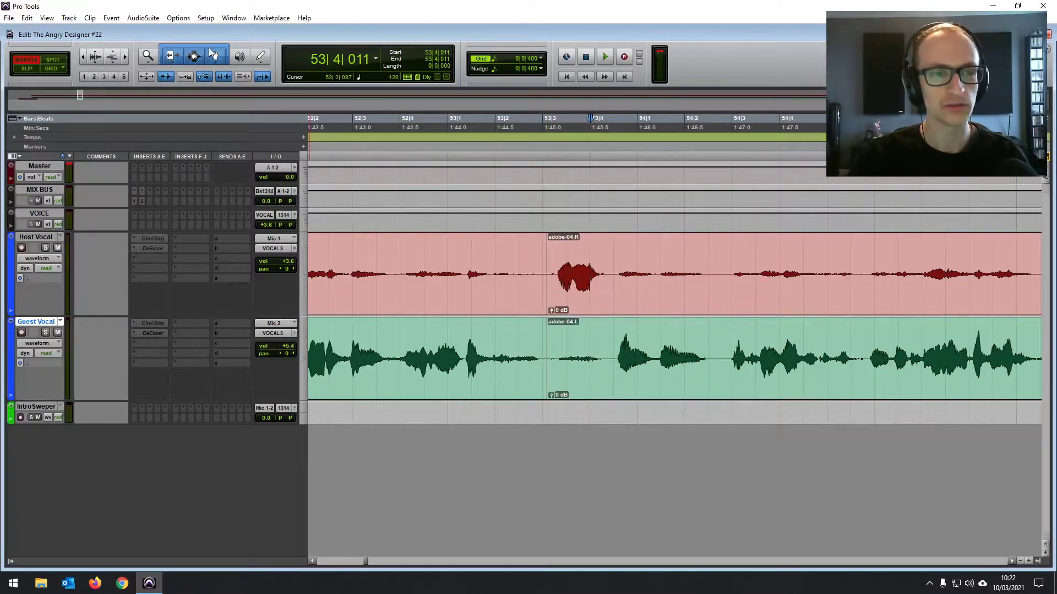
pyautogui.click(547, 306)
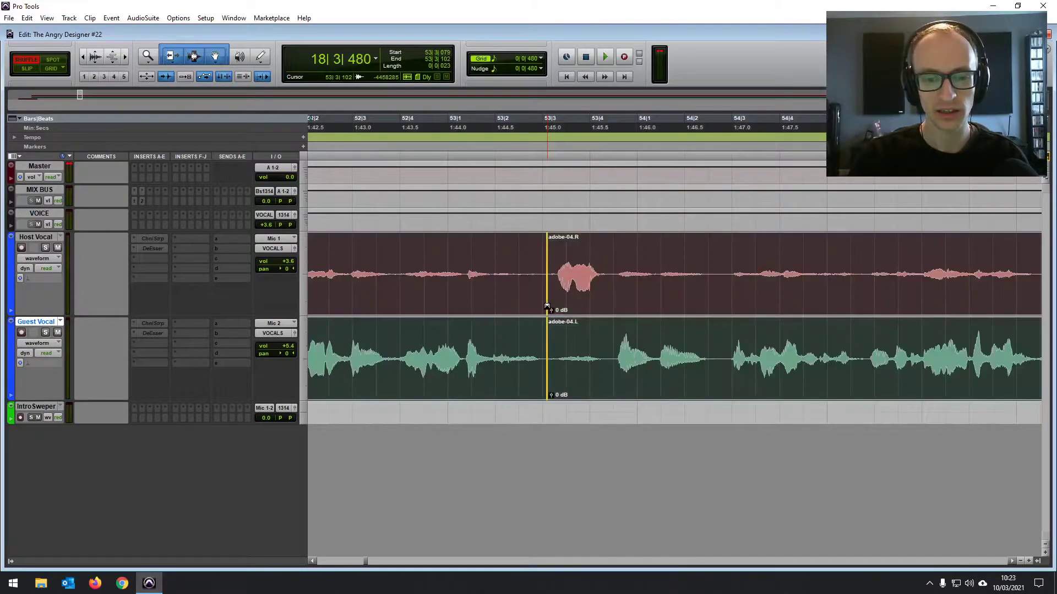
pyautogui.moveTo(547, 307)
pyautogui.mouseDown()
pyautogui.moveTo(585, 307)
pyautogui.moveTo(549, 307)
pyautogui.mouseUp()
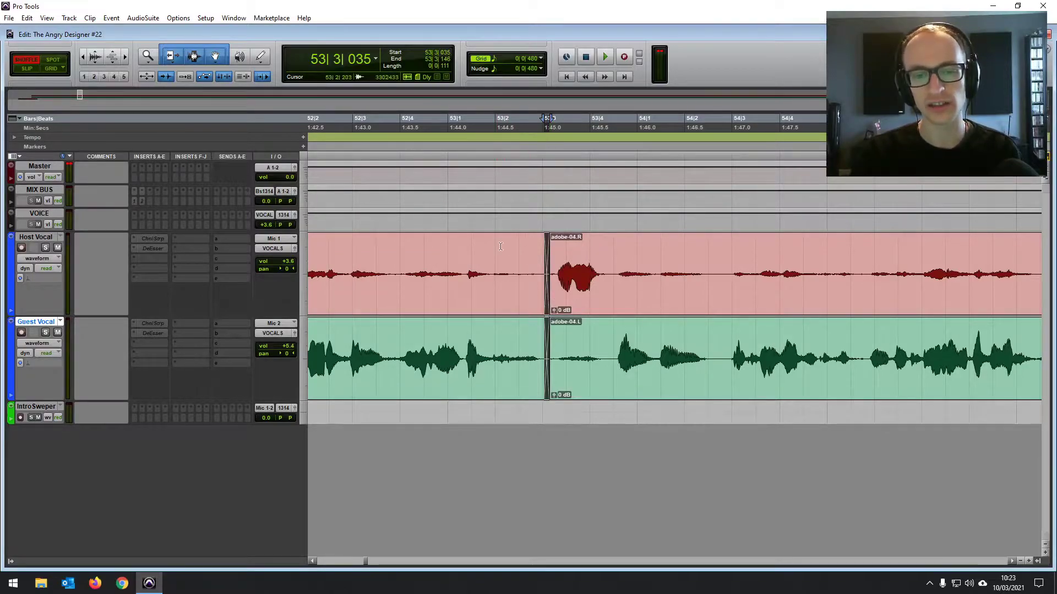
# Audition the crossfaded edit on both vocal tracks from about 51|2, then check the conversation up to 68|4|736.
pyautogui.click(524, 288)
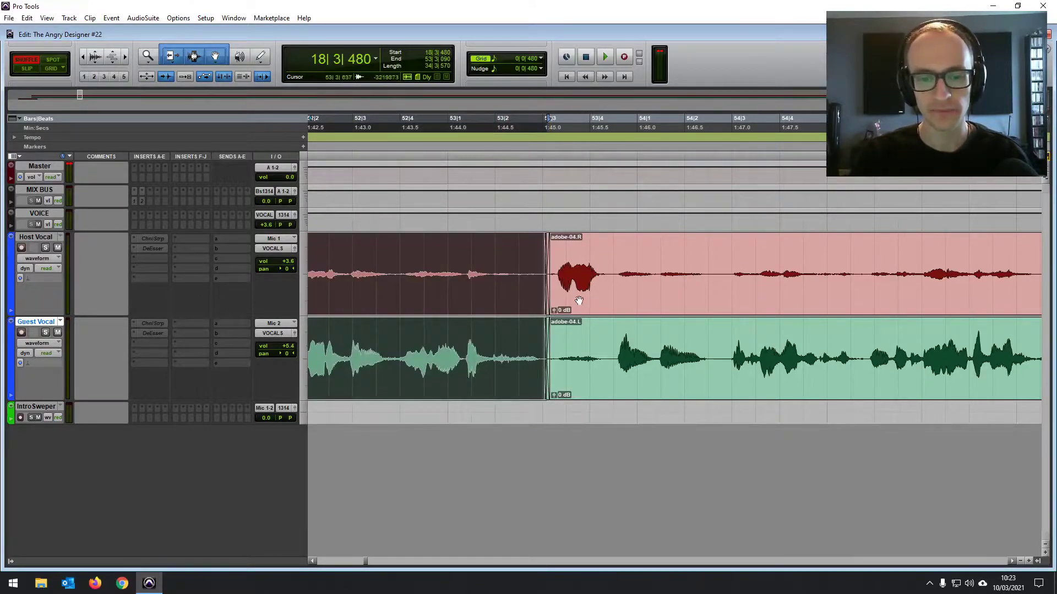
pyautogui.click(583, 296)
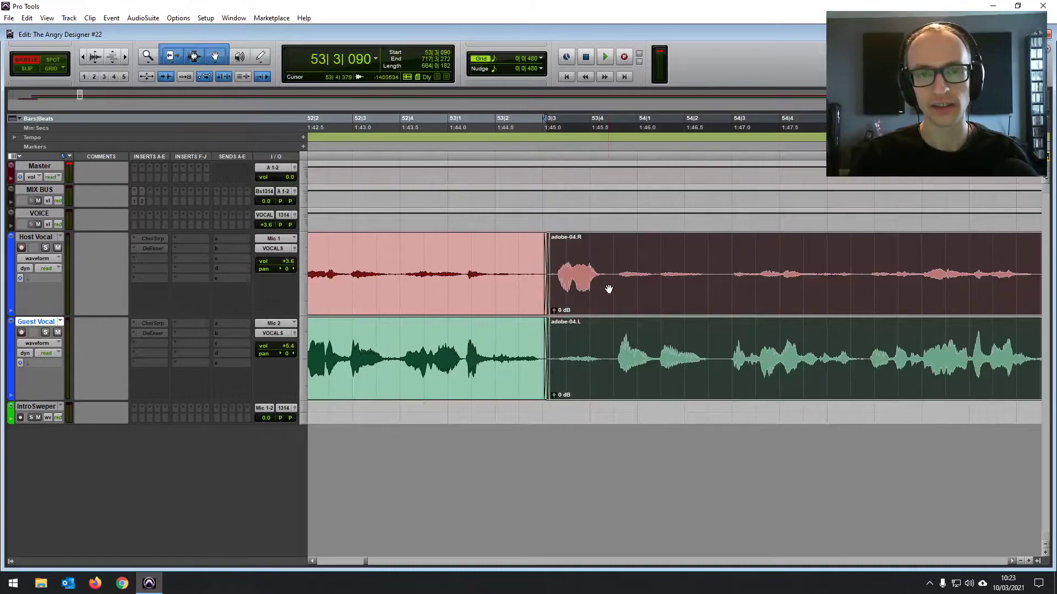
pyautogui.click(612, 271)
pyautogui.press('r')
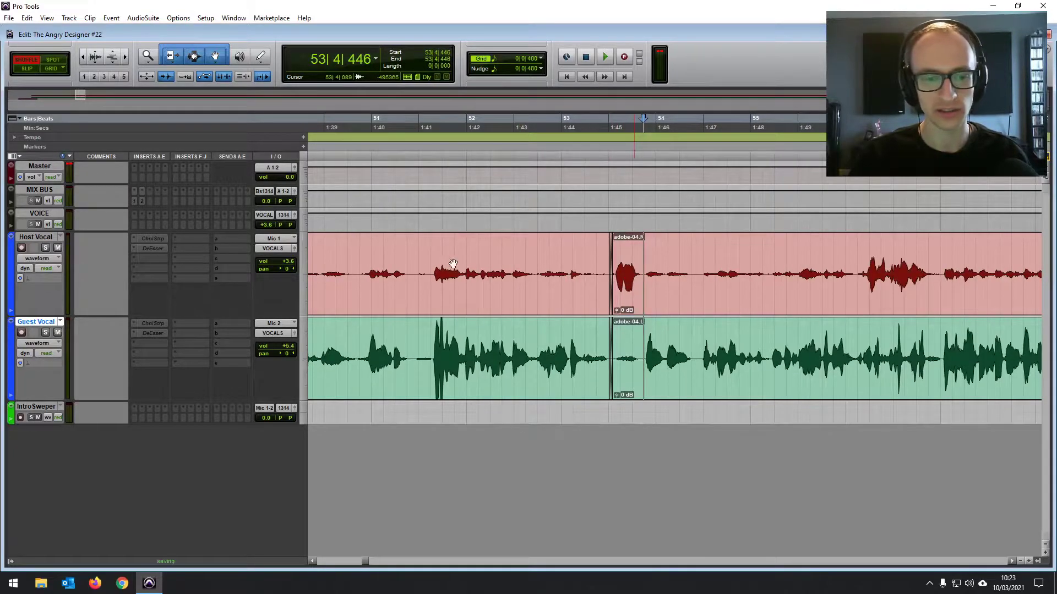
pyautogui.click(413, 247)
pyautogui.press('space')
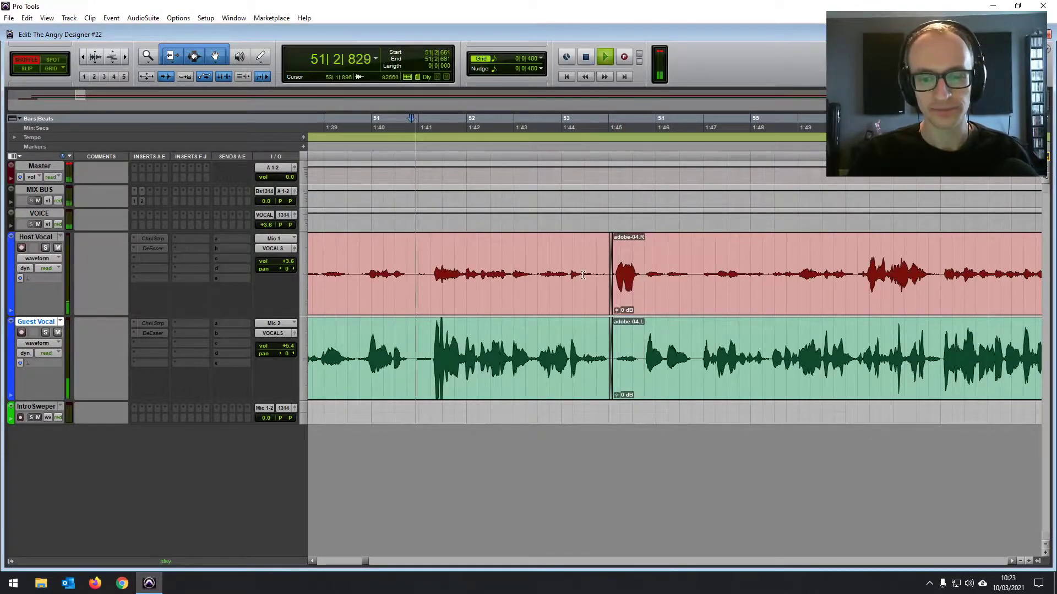
pyautogui.hscroll(3, 484, 281)
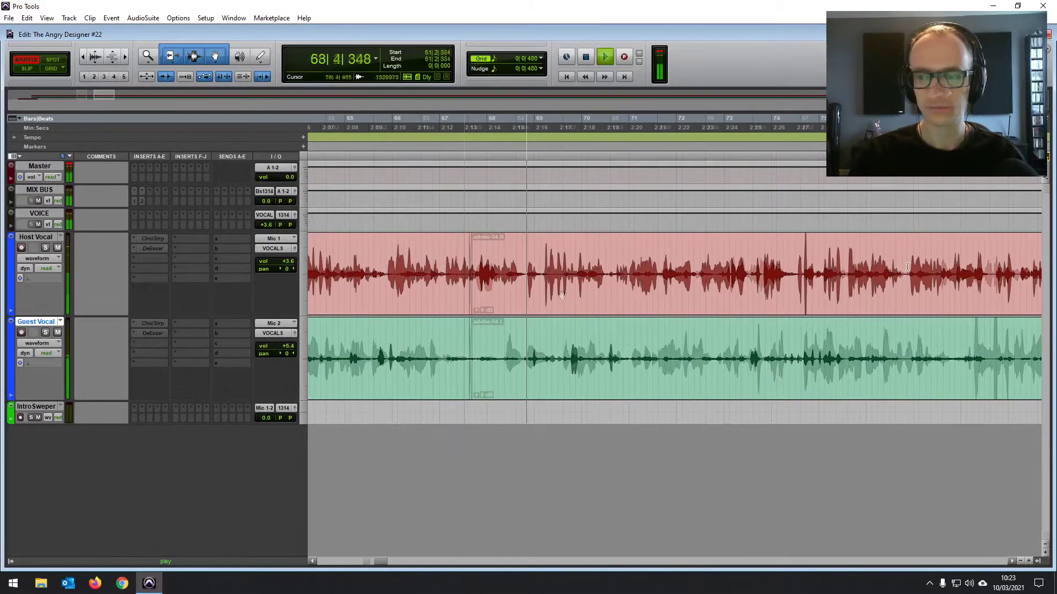
pyautogui.press('space')
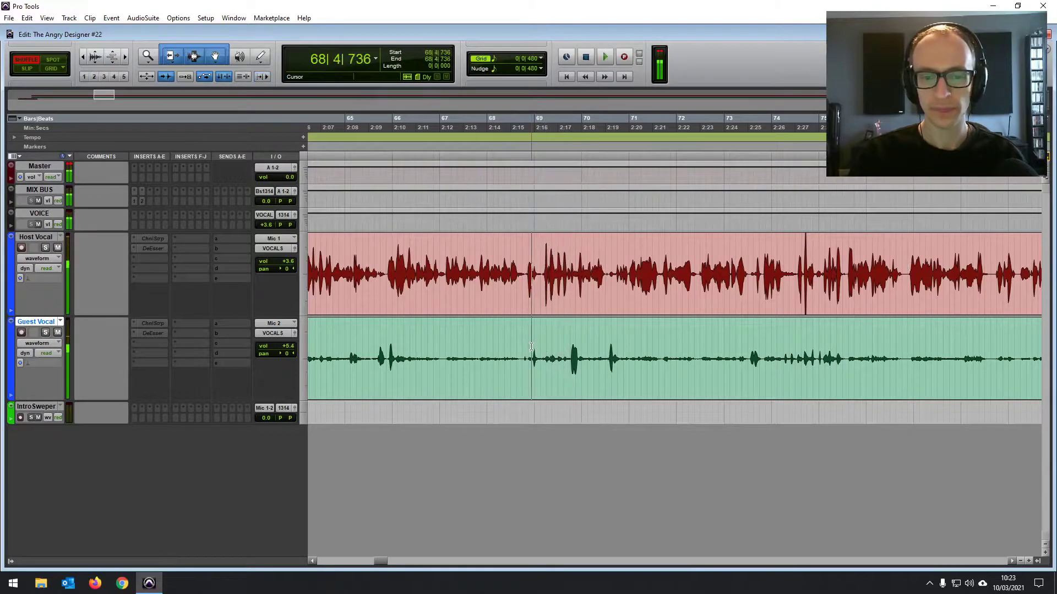
# Select the short sound on the Guest Vocal track from 68|4|914 to 69|1|866 and play it.
pyautogui.hotkey('ctrl', '=')
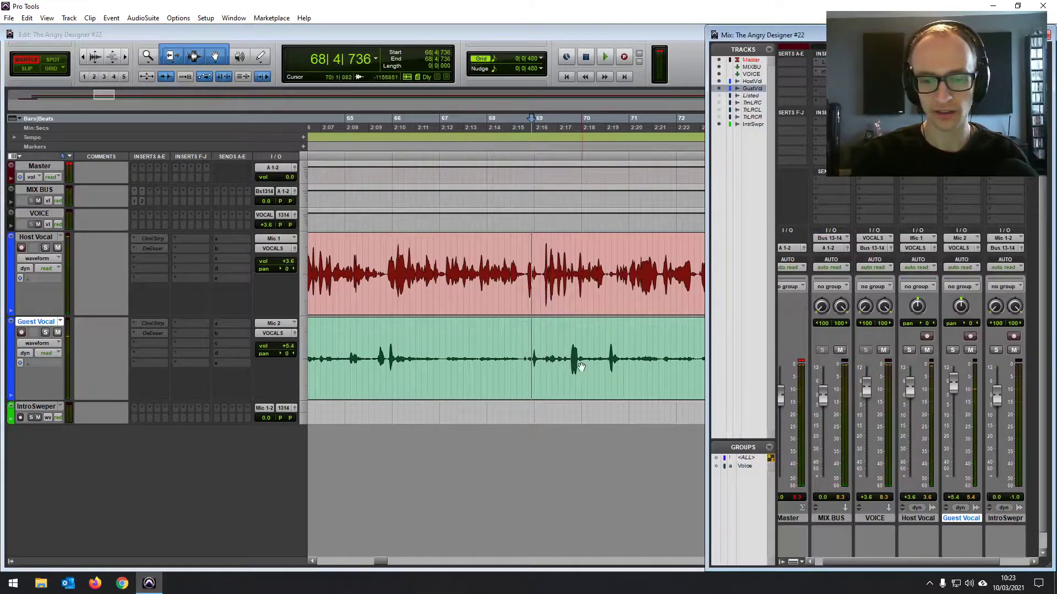
pyautogui.click(541, 360)
pyautogui.press('t')
pyautogui.press('t')
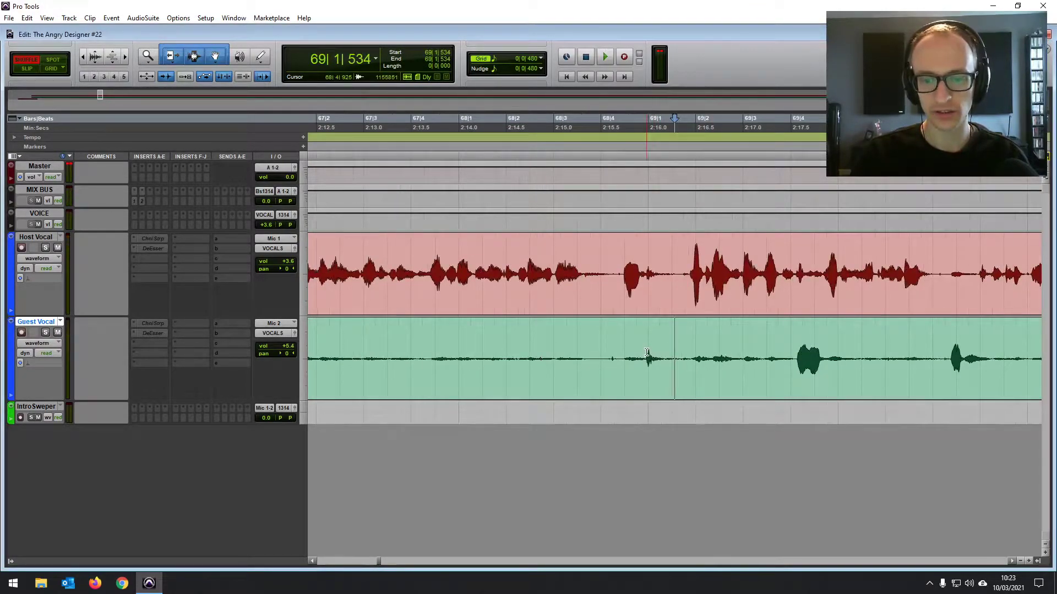
pyautogui.moveTo(646, 353); pyautogui.dragTo(691, 351)
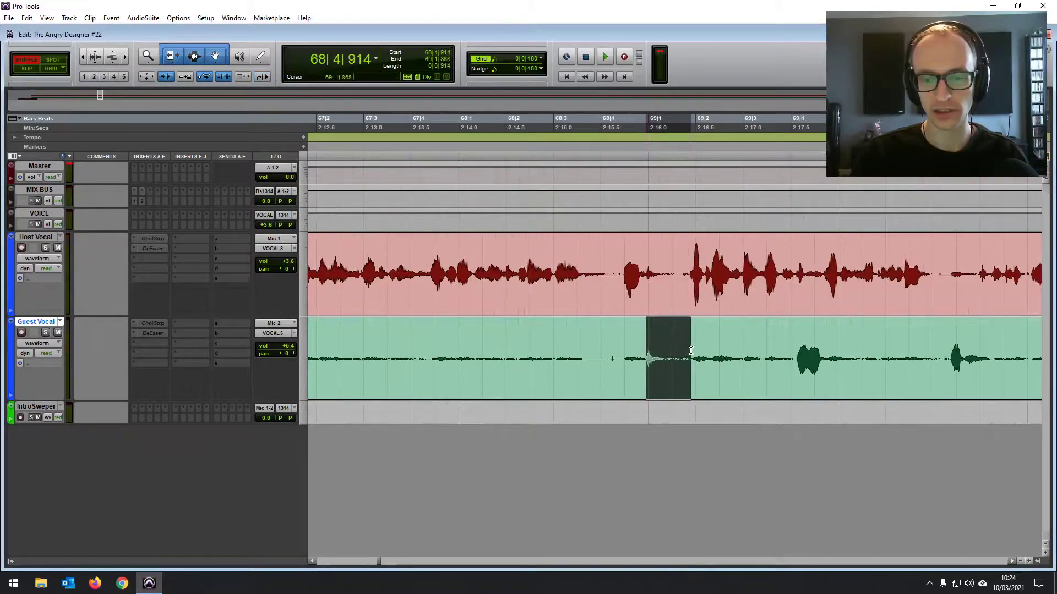
pyautogui.press('space')
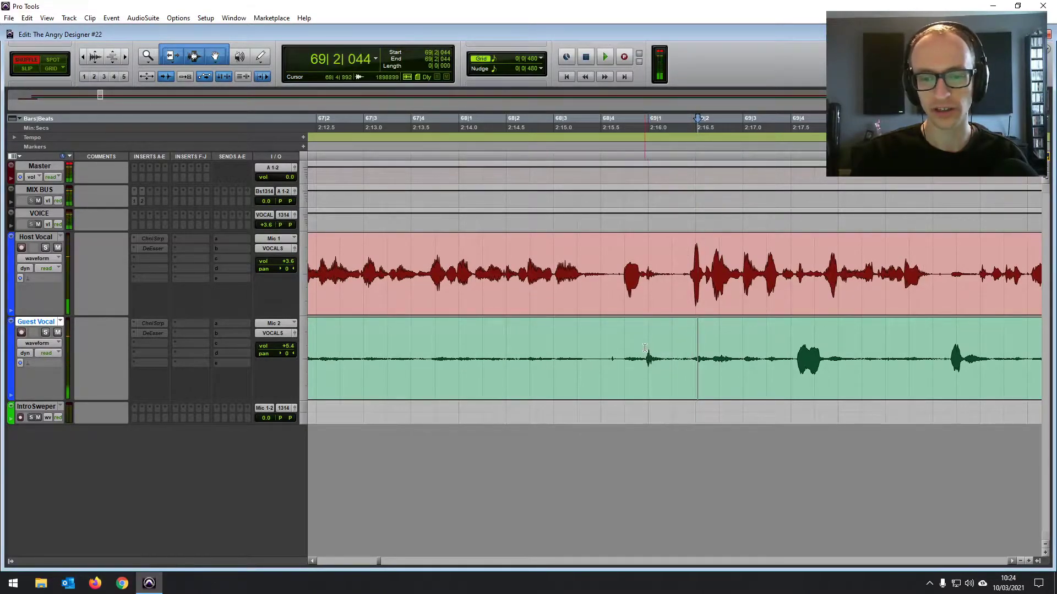
# Enable the Voice group and delete the short sound from both vocal tracks, starting at about 68|4|914 and closing the gap.
pyautogui.click(646, 266)
pyautogui.hotkey('ctrl', '=')
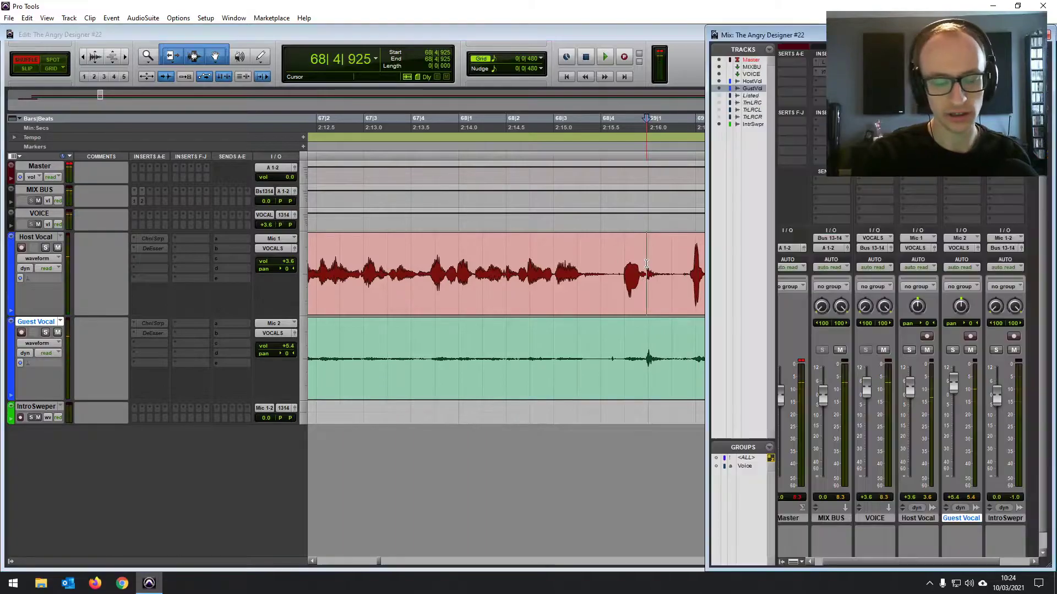
pyautogui.hotkey('ctrl', '=')
pyautogui.hotkey('shift', ';')
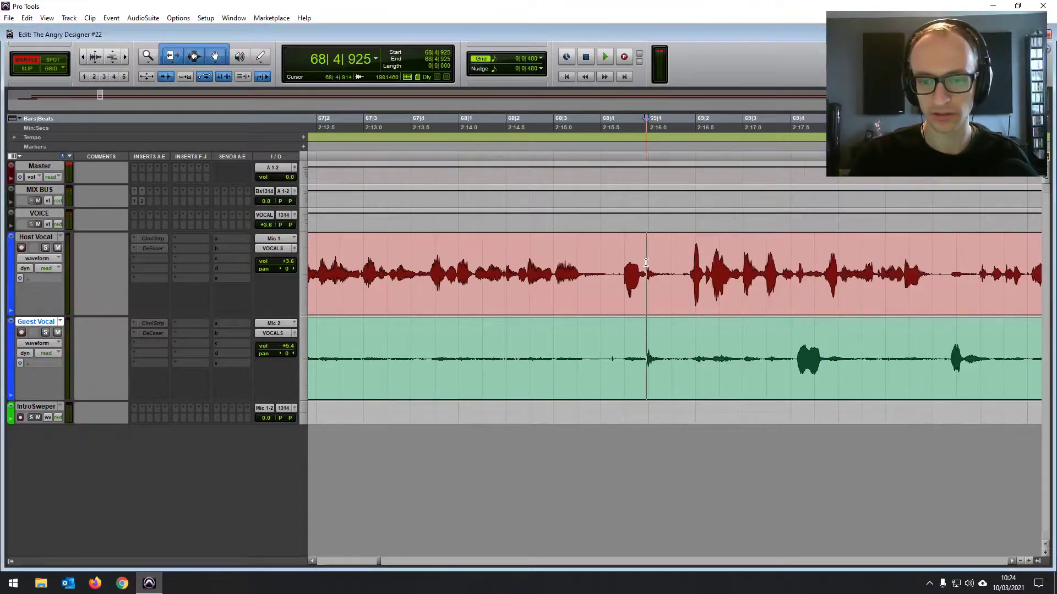
pyautogui.moveTo(646, 262); pyautogui.dragTo(683, 263)
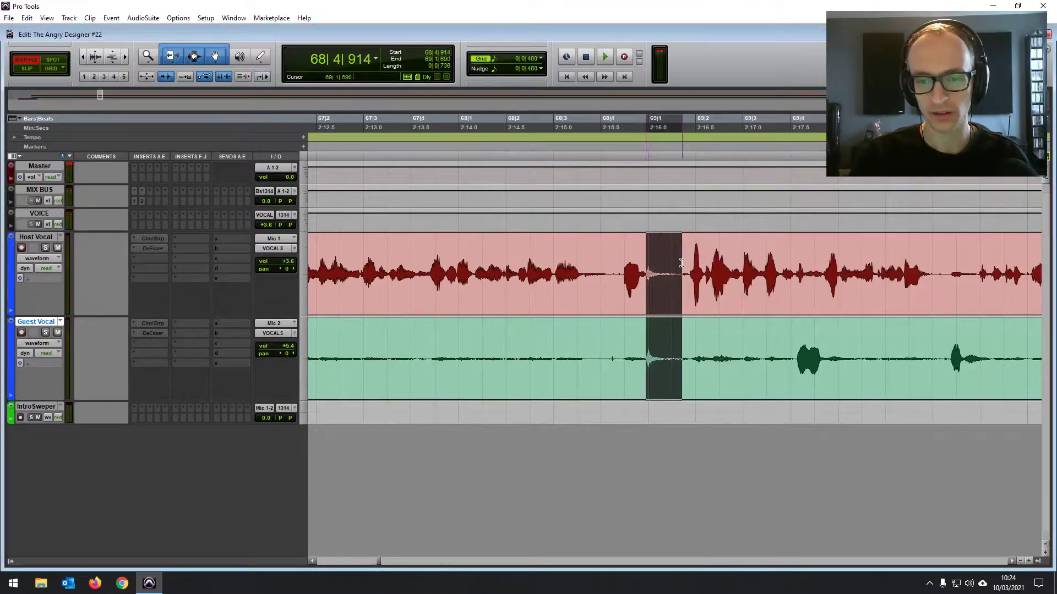
pyautogui.click(645, 265)
pyautogui.click(648, 264)
pyautogui.moveTo(646, 262); pyautogui.dragTo(689, 262)
pyautogui.press('Delete')
# Crossfade both vocal tracks at the new cut near 68|4|914 and audition it from 68|1|896.
pyautogui.click(626, 292)
pyautogui.click(627, 292)
pyautogui.click(502, 270)
pyautogui.press('space')
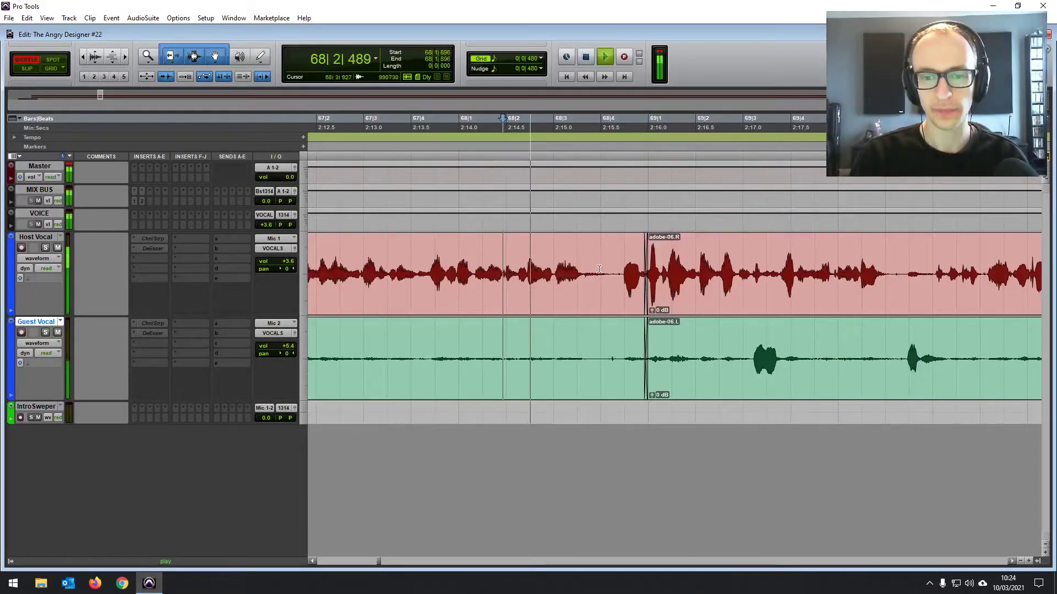
pyautogui.press('space')
# Remove the short silence on both vocal tracks ending at the cut at 68|4|156 and crossfade the join.
pyautogui.click(617, 350)
pyautogui.moveTo(617, 351)
pyautogui.mouseDown()
pyautogui.moveTo(605, 351)
pyautogui.moveTo(621, 350)
pyautogui.mouseUp()
pyautogui.press('Delete')
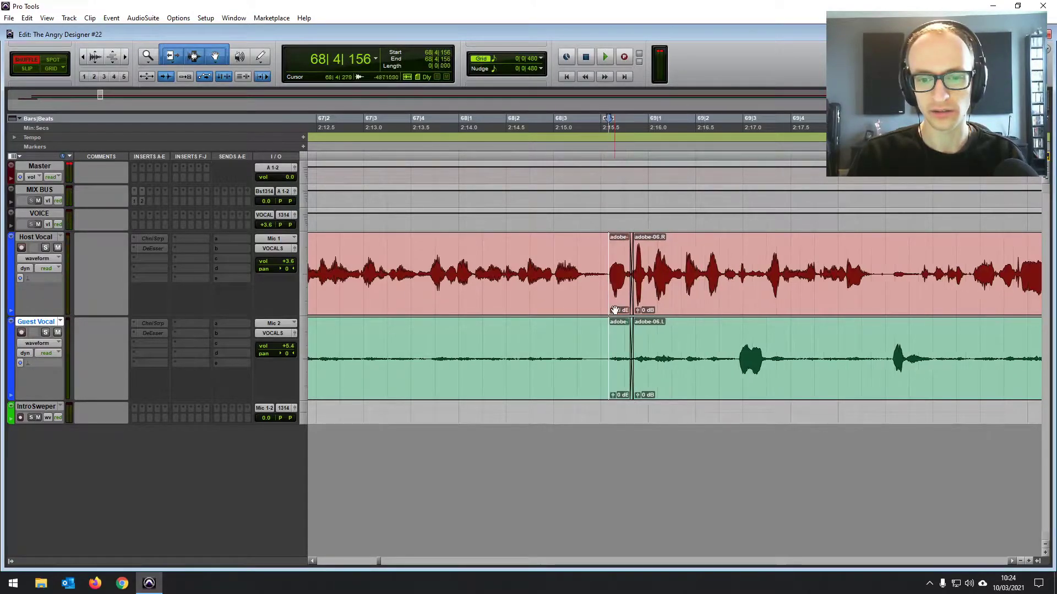
pyautogui.click(608, 304)
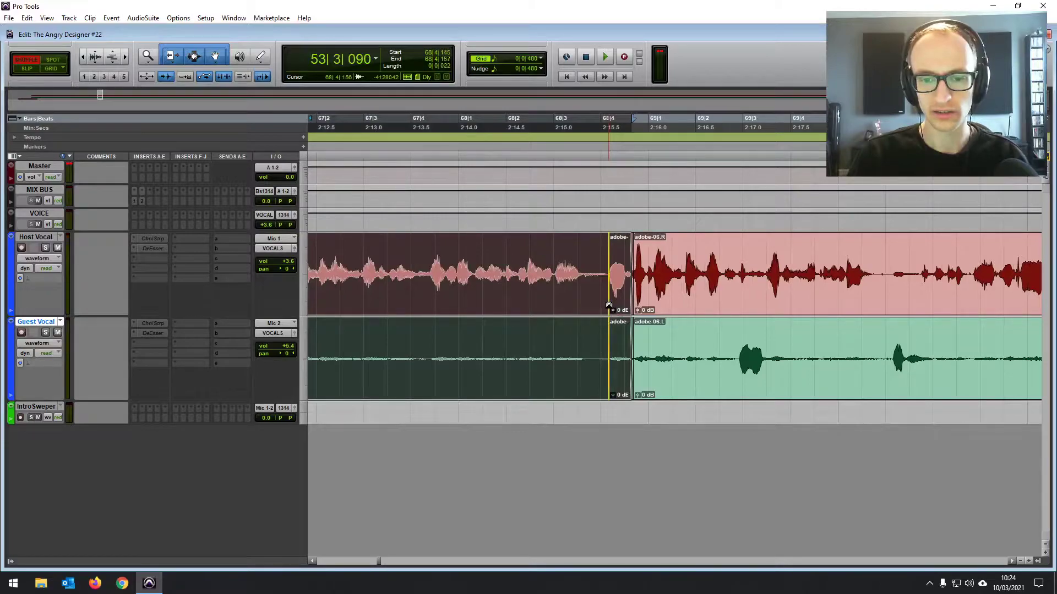
# Audition the edit from 68|1|774 and check the conversation up to about 79|3.
pyautogui.click(497, 220)
pyautogui.press('space')
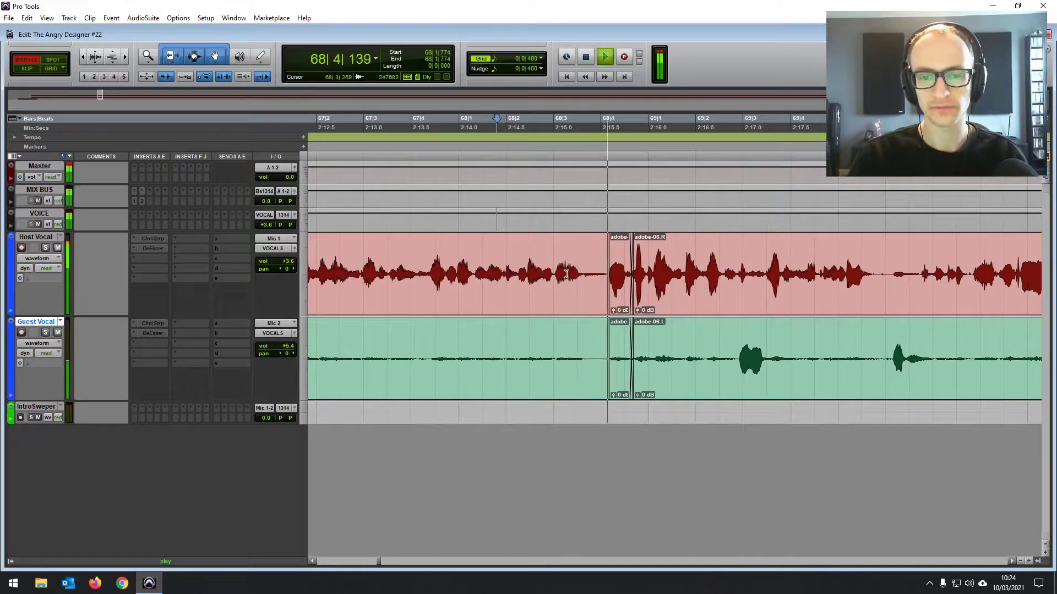
pyautogui.press('r')
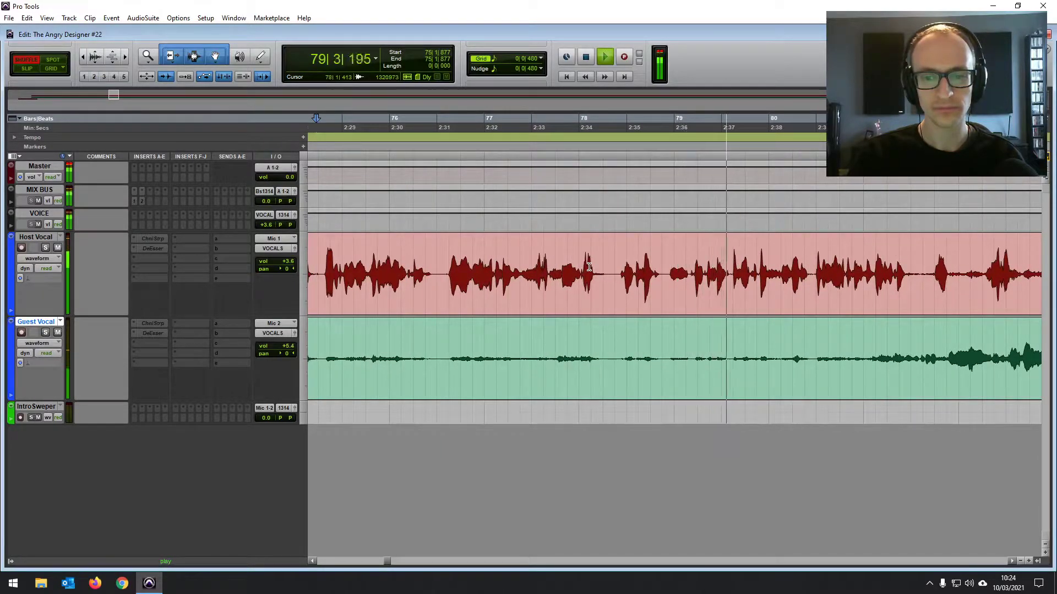
pyautogui.press('space')
# Examine the host's pauses between bars 76 and 78 and replay the phrase from 76|3|199.
pyautogui.click(614, 255)
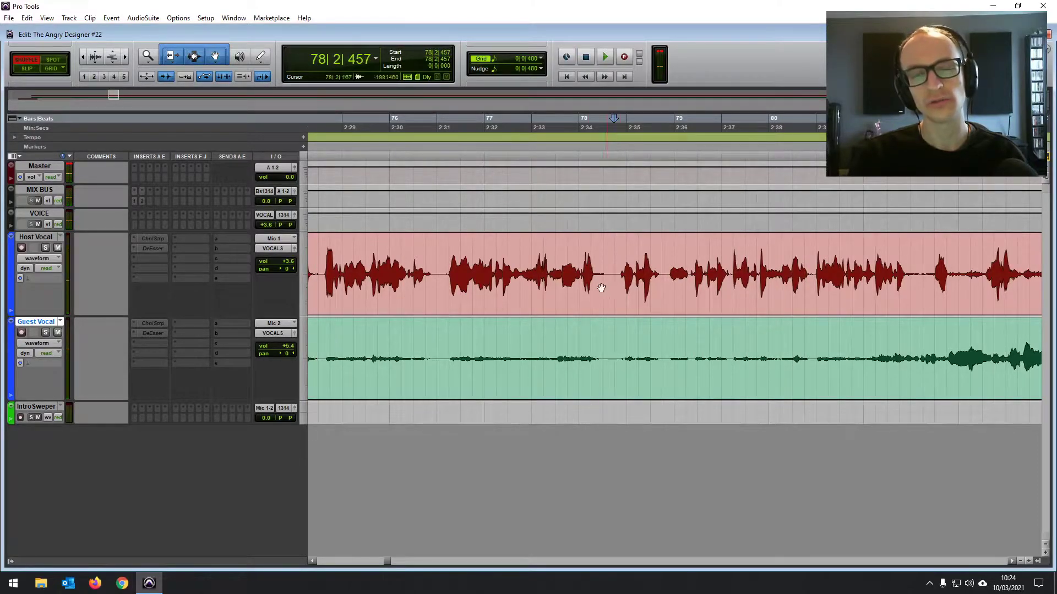
pyautogui.click(440, 253)
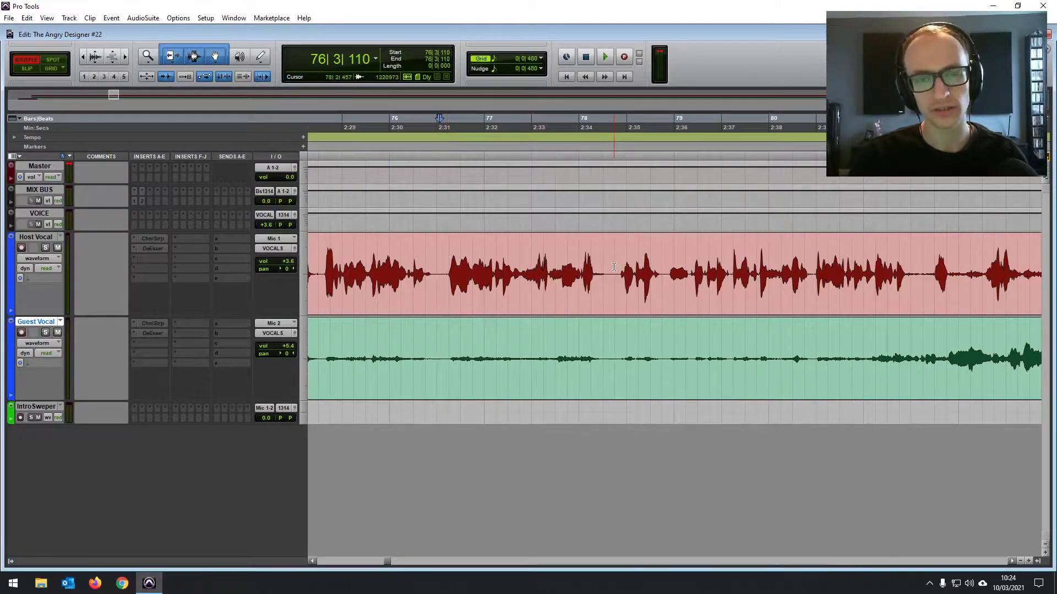
pyautogui.moveTo(442, 257); pyautogui.dragTo(439, 257)
pyautogui.click(441, 256)
pyautogui.click(444, 254)
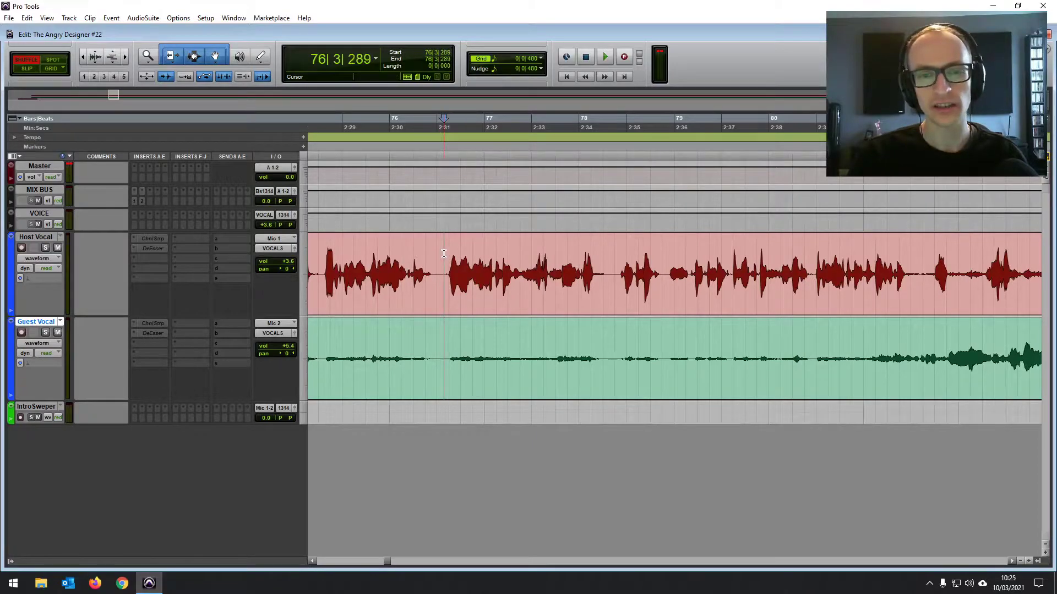
pyautogui.click(442, 254)
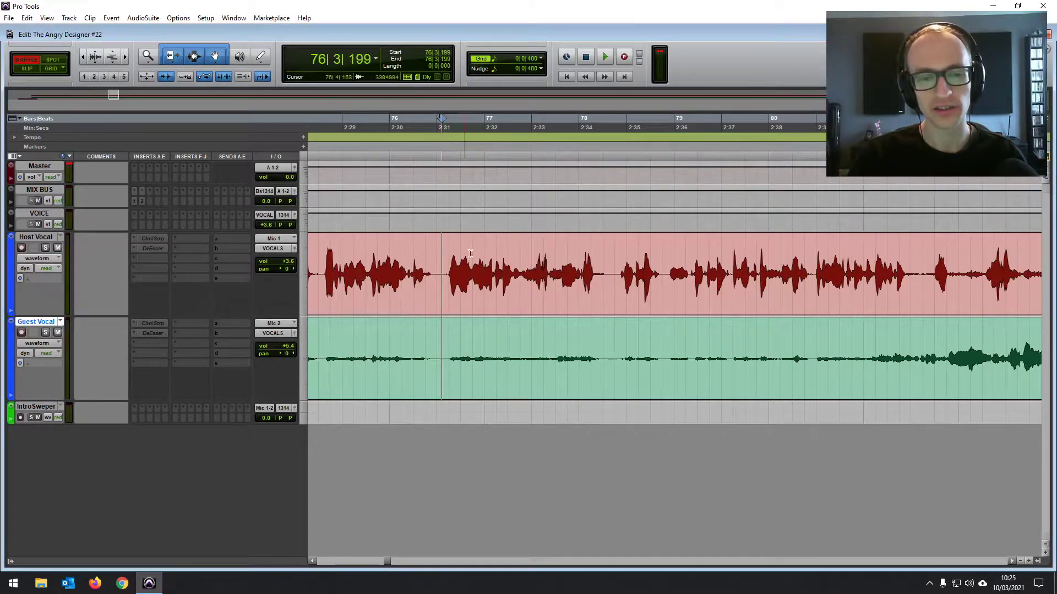
pyautogui.press('space')
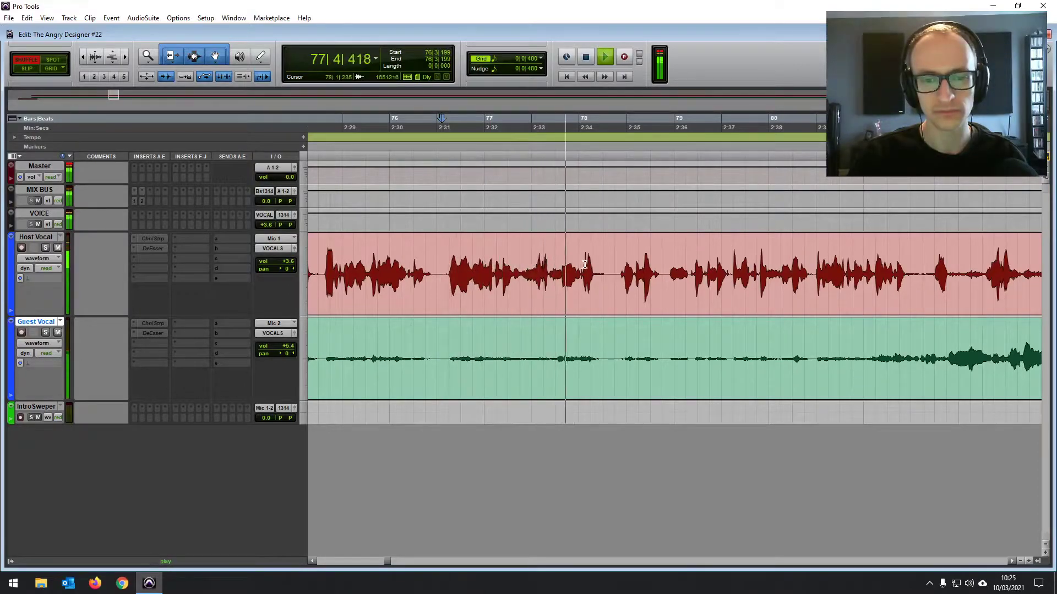
pyautogui.press('space')
# Split both vocal tracks at 78|2|752, just before the host's phrase resumes.
pyautogui.click(621, 266)
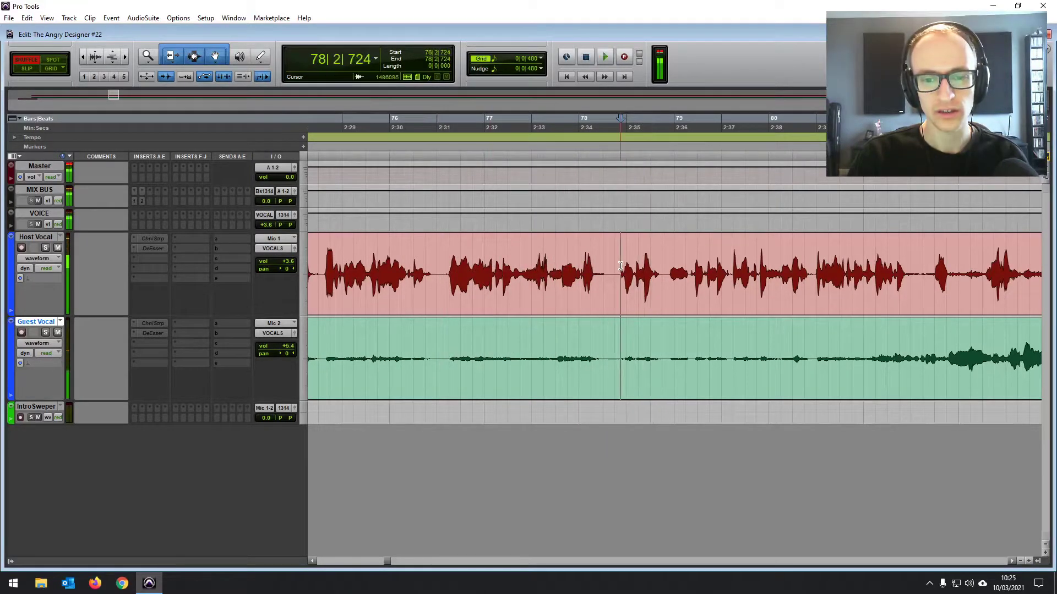
pyautogui.hotkey('ctrl', ']')
pyautogui.hotkey('ctrl', ']')
pyautogui.click(677, 266)
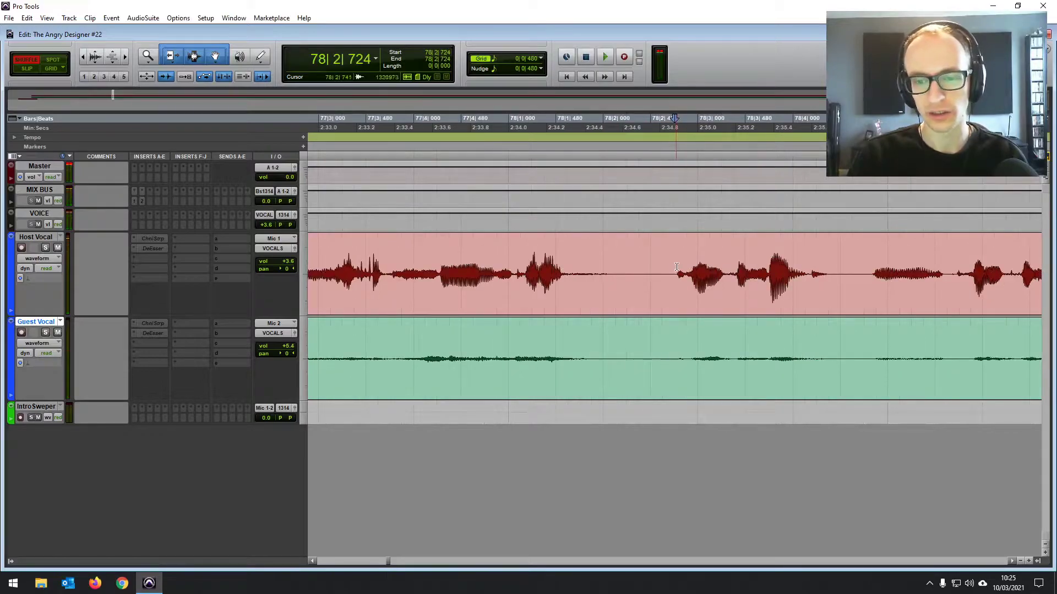
pyautogui.press('space')
pyautogui.press('space')
pyautogui.hotkey('ctrl', 'e')
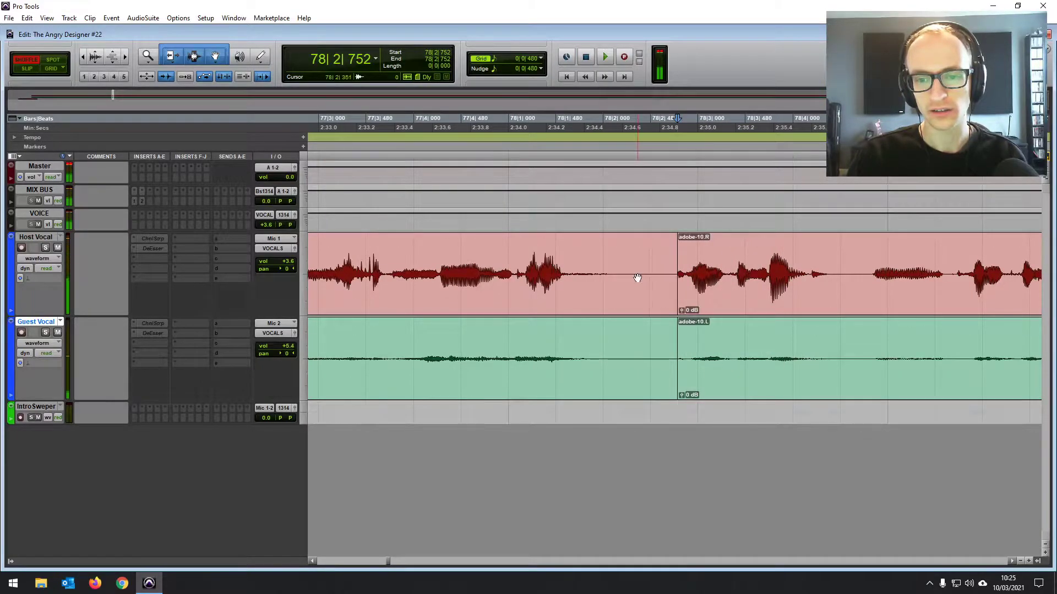
# Find the matching earlier point in the host's speech and split both vocal tracks at 76|4|474.
pyautogui.hotkey('ctrl', '[')
pyautogui.hotkey('ctrl', '[')
pyautogui.hscroll(-3, 636, 280)
pyautogui.click(645, 260)
pyautogui.press('space')
pyautogui.press('space')
pyautogui.hotkey('ctrl', ']')
pyautogui.hotkey('ctrl', ']')
pyautogui.hotkey('ctrl', ']')
pyautogui.click(668, 266)
pyautogui.click(671, 268)
pyautogui.hotkey('ctrl', 'e')
# Delete the clips between 76|4|474 and 78|2|752 on both vocal tracks, crossfade the join and play it.
pyautogui.hotkey('ctrl', '[')
pyautogui.hotkey('ctrl', '[')
pyautogui.hscroll(3, 652, 301)
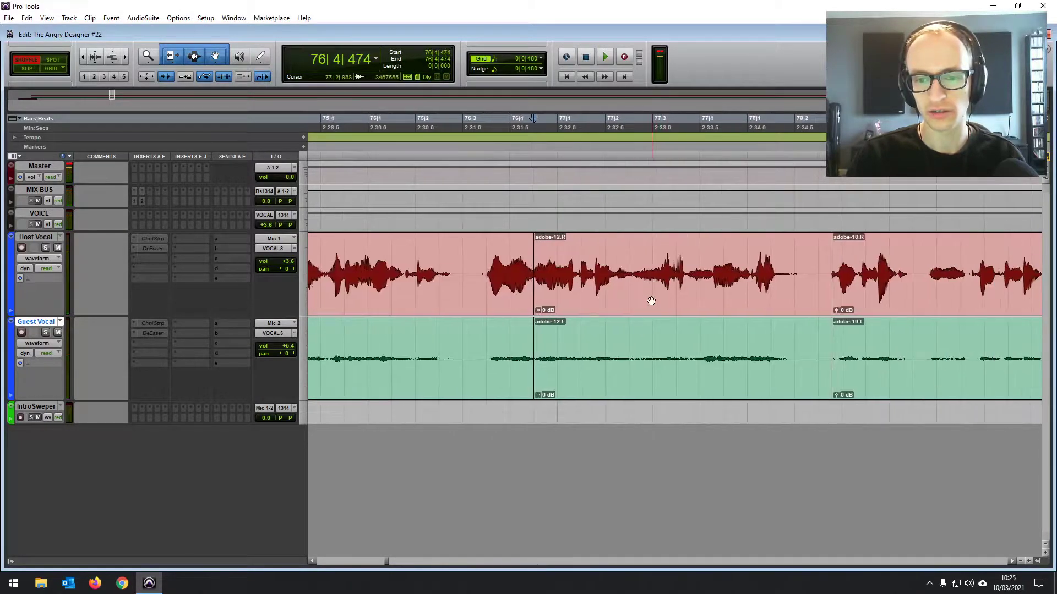
pyautogui.click(572, 297)
pyautogui.press('Delete')
pyautogui.click(534, 310)
pyautogui.click(454, 270)
pyautogui.press('space')
pyautogui.click(536, 275)
pyautogui.press('space')
# Rework the crossfade near 76|4|444 on both vocal tracks and audition it from 76|3|520.
pyautogui.hotkey('ctrl', ']')
pyautogui.hotkey('ctrl', ']')
pyautogui.click(666, 296)
pyautogui.press('Delete')
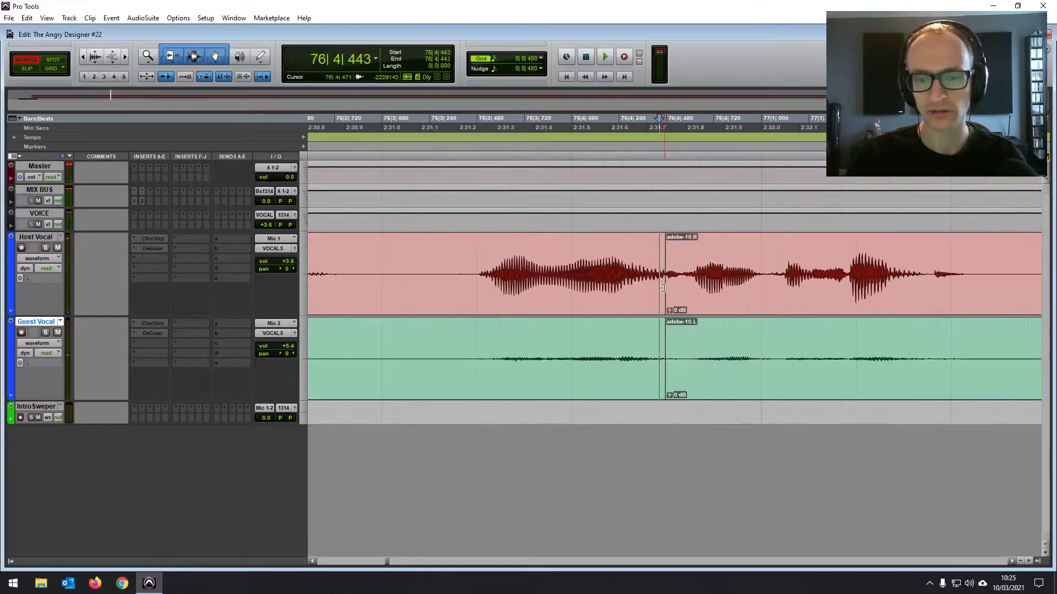
pyautogui.click(663, 291)
pyautogui.moveTo(661, 296); pyautogui.dragTo(659, 302)
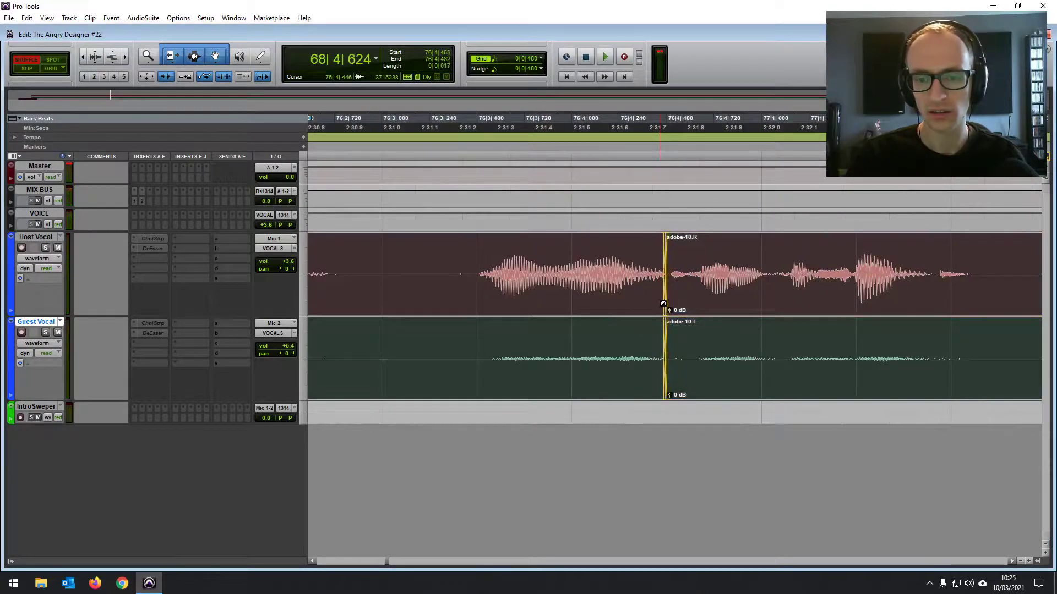
pyautogui.click(484, 269)
pyautogui.press('space')
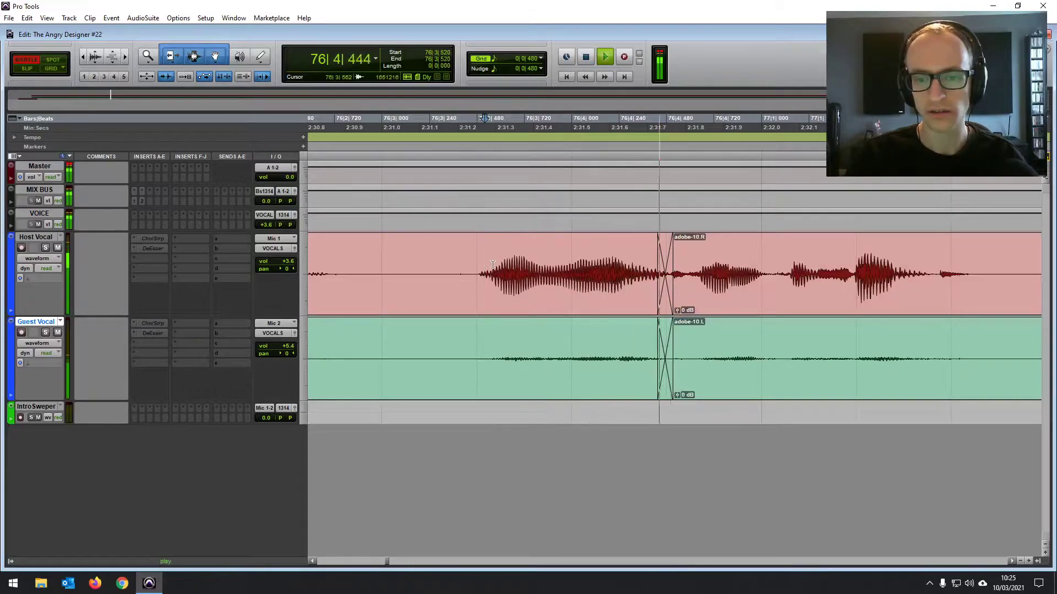
pyautogui.press('space')
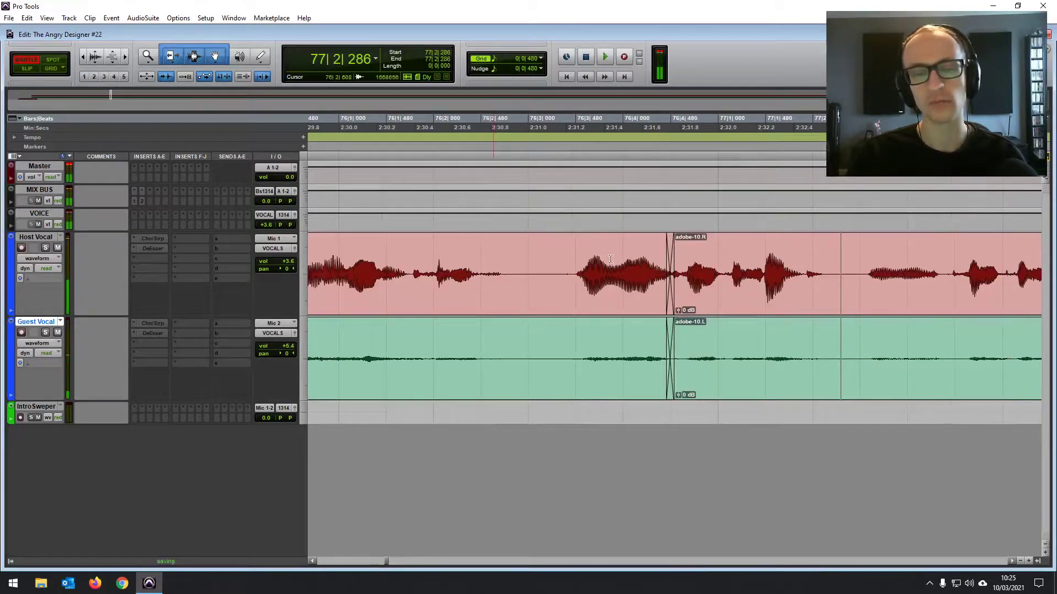
# Check the flow of the edited speech by playing from 75|4|092 and again from 77|2|206.
pyautogui.click(561, 260)
pyautogui.scroll(-3, 551, 262)
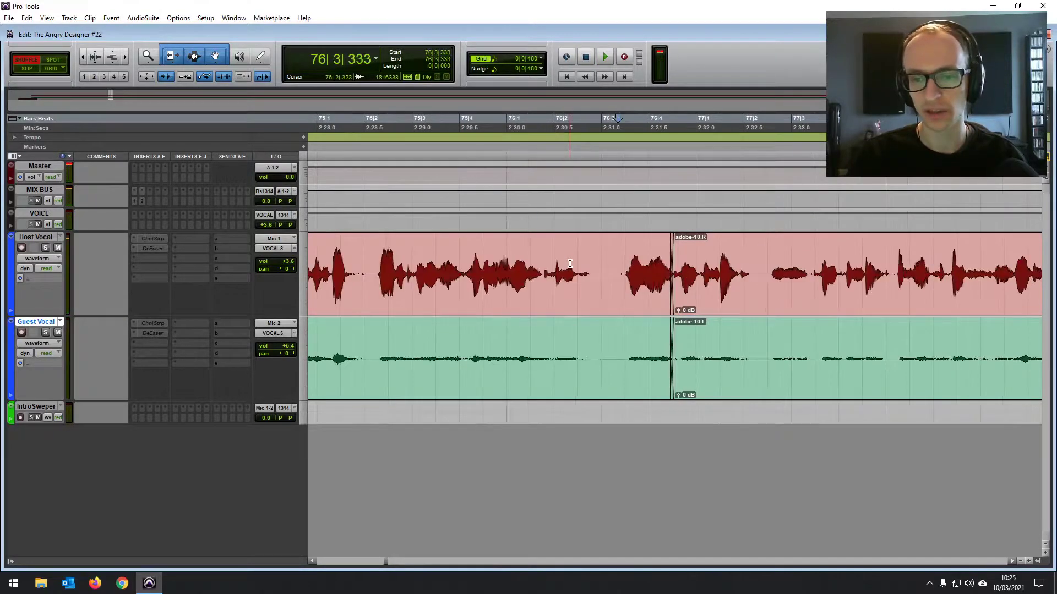
pyautogui.click(323, 256)
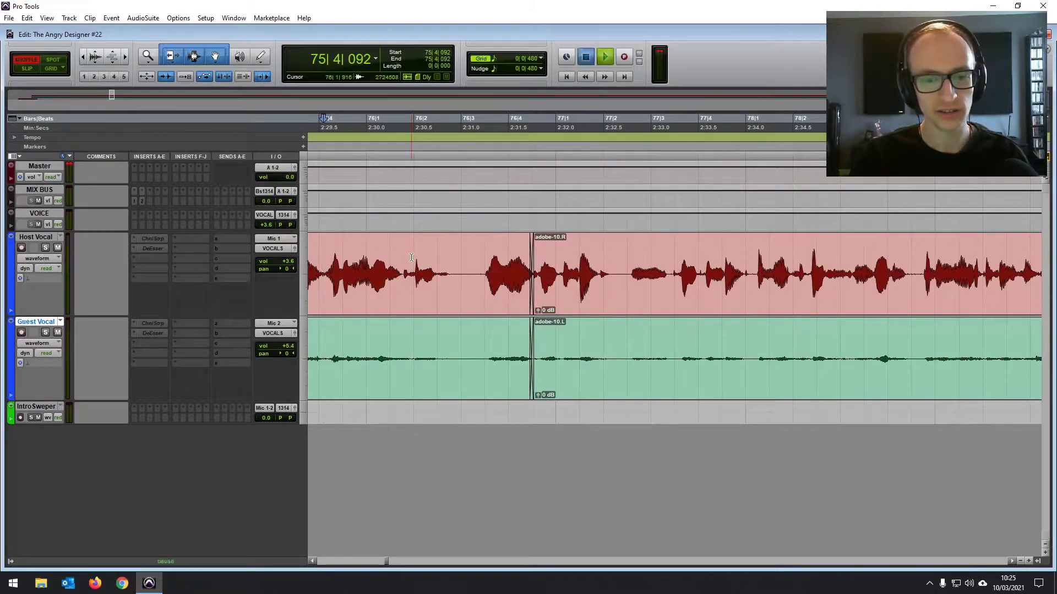
pyautogui.press('space')
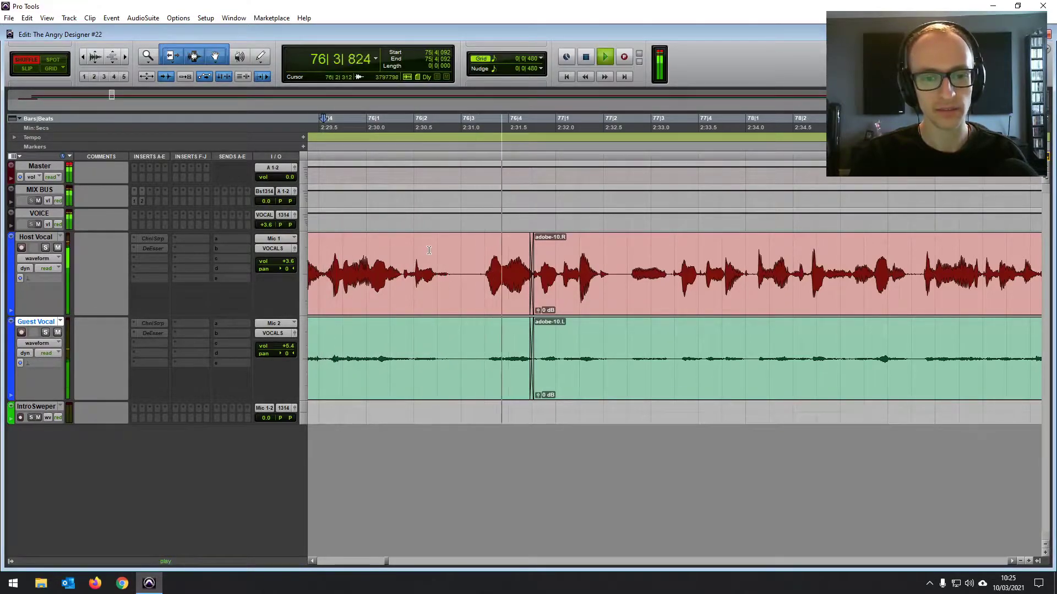
pyautogui.click(613, 255)
pyautogui.hscroll(3, 611, 256)
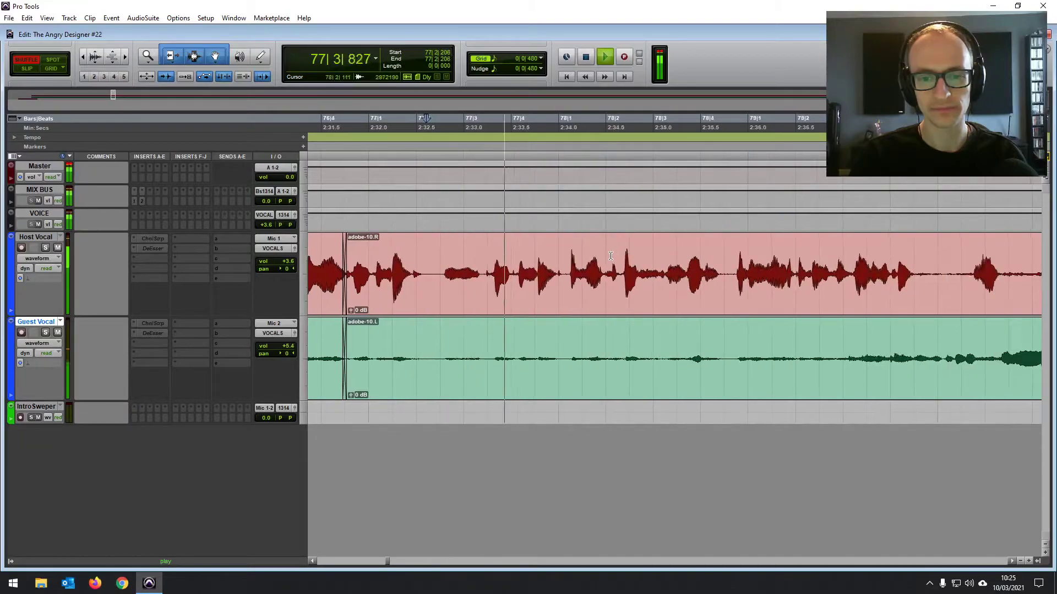
pyautogui.press('space')
pyautogui.hscroll(-1, 523, 269)
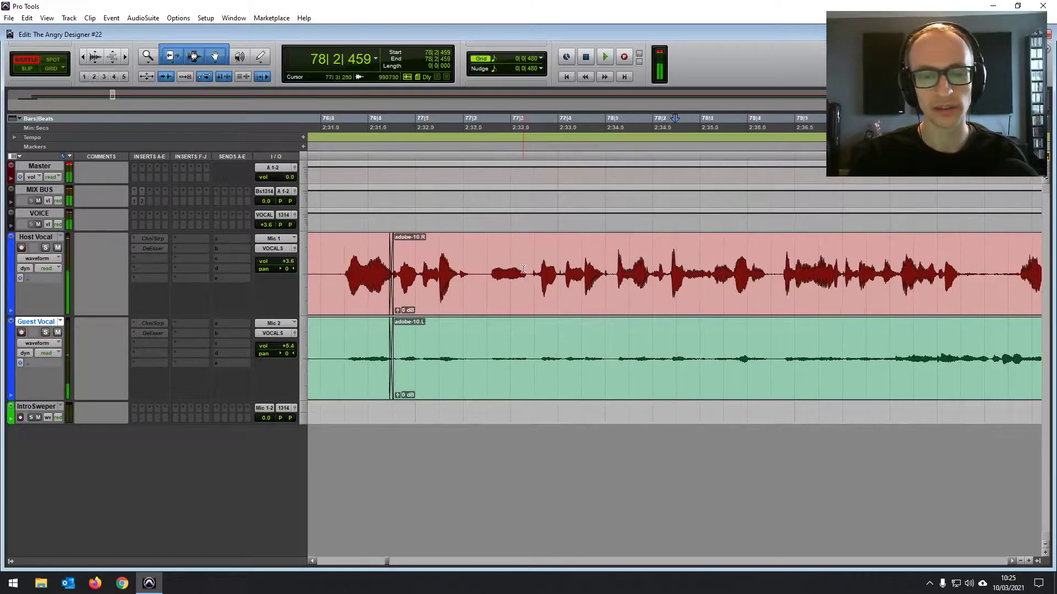
# Delete the phrase containing the 76|4|444 crossfade on both vocal tracks, from about 76|3, and crossfade the new join.
pyautogui.hscroll(-1, 523, 270)
pyautogui.moveTo(526, 270); pyautogui.dragTo(367, 279)
pyautogui.press('Delete')
pyautogui.click(331, 252)
# Play the new edit from 76|1|927 and review the conversation up to about bar 88.
pyautogui.click(319, 251)
pyautogui.press('space')
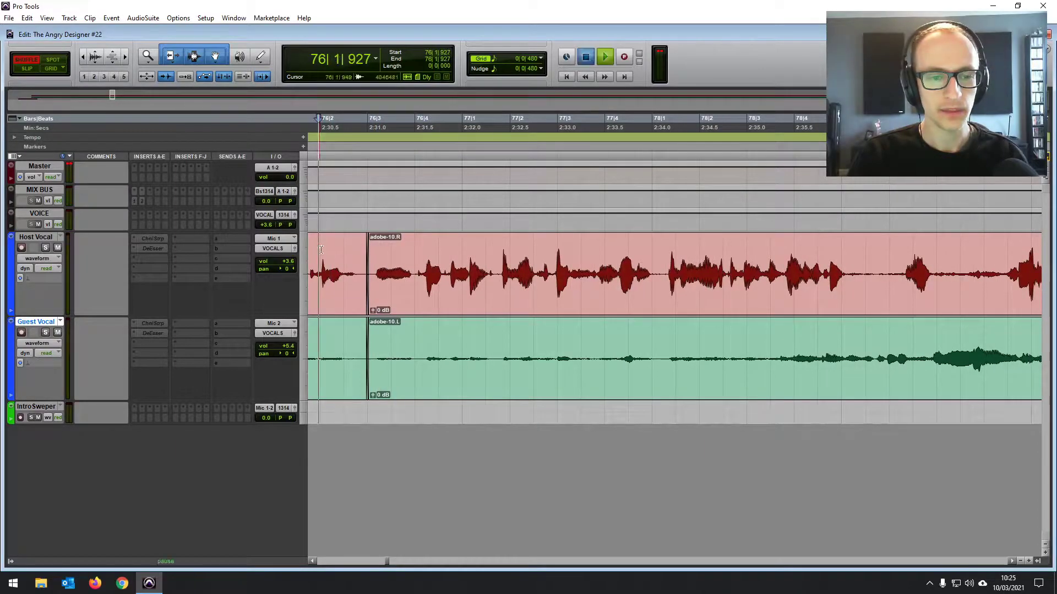
pyautogui.press('r')
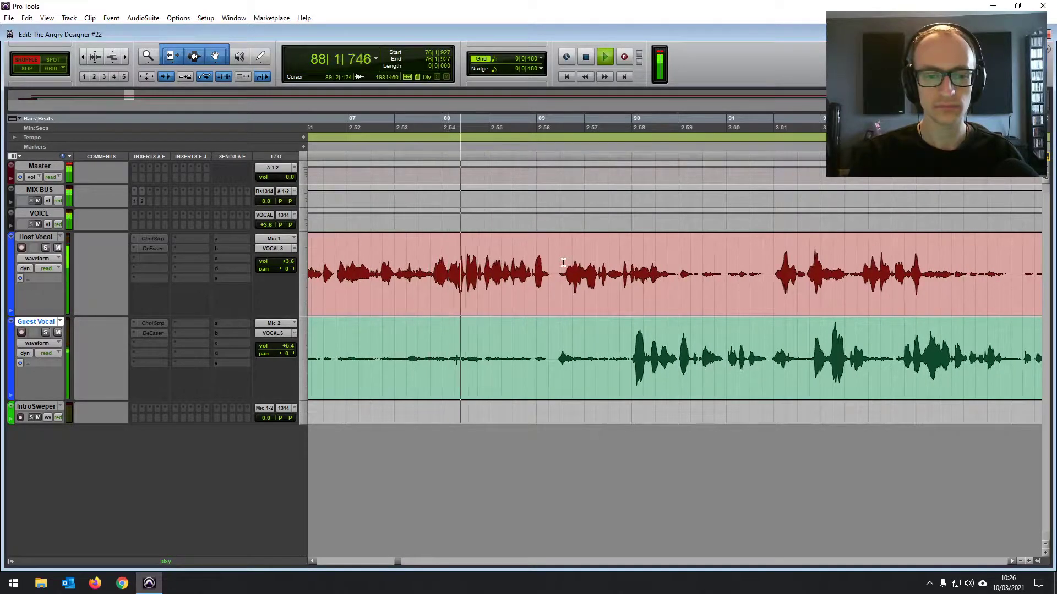
pyautogui.press('space')
# Disable the Voice group, solo Guest Vocal and play from 87|2|381 to pinpoint the short click in bar 88.
pyautogui.hotkey('ctrl', '=')
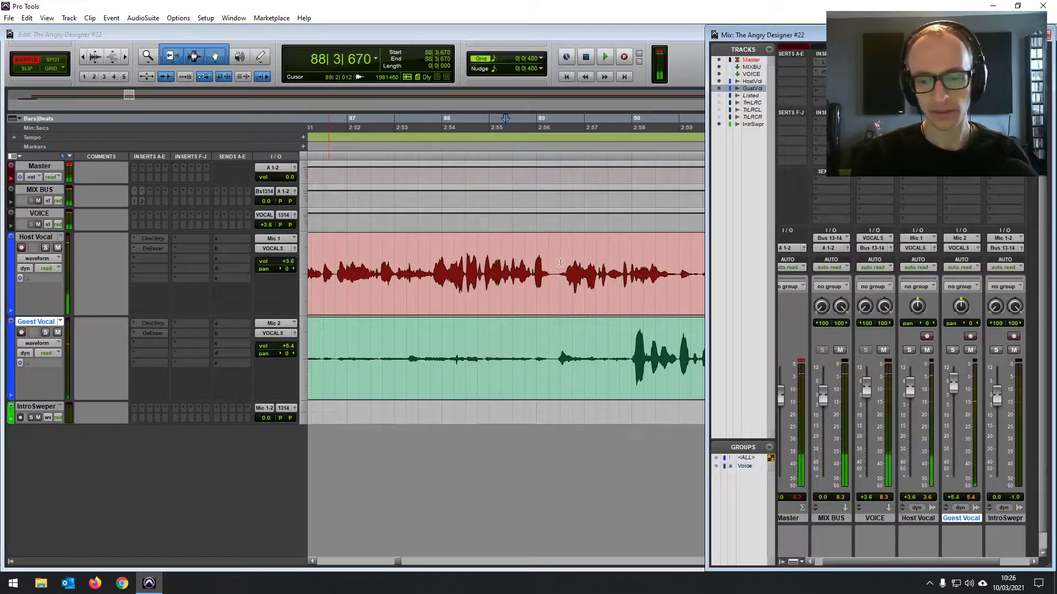
pyautogui.click(465, 348)
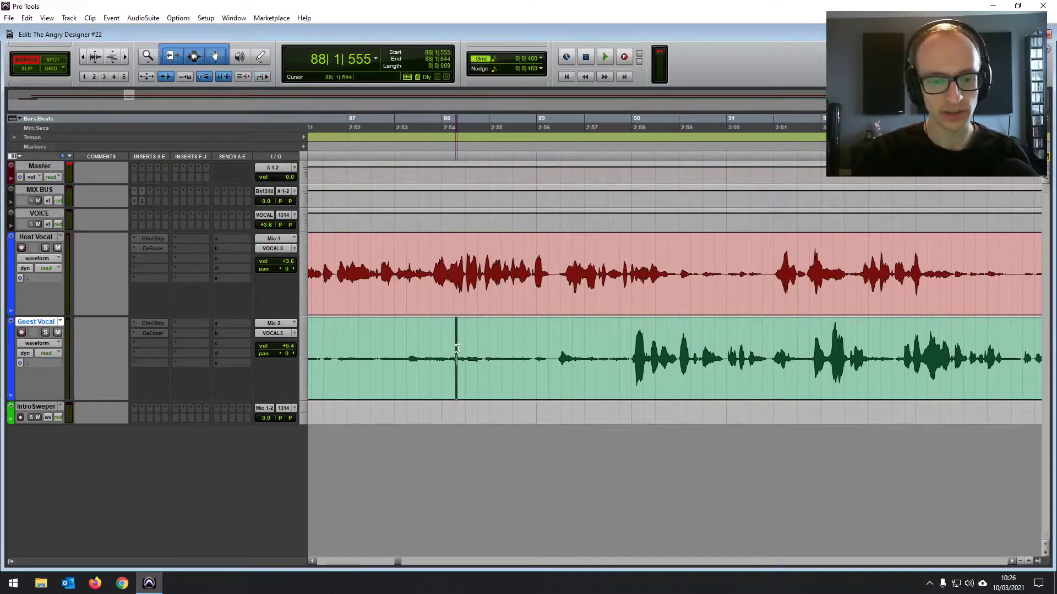
pyautogui.click(437, 345)
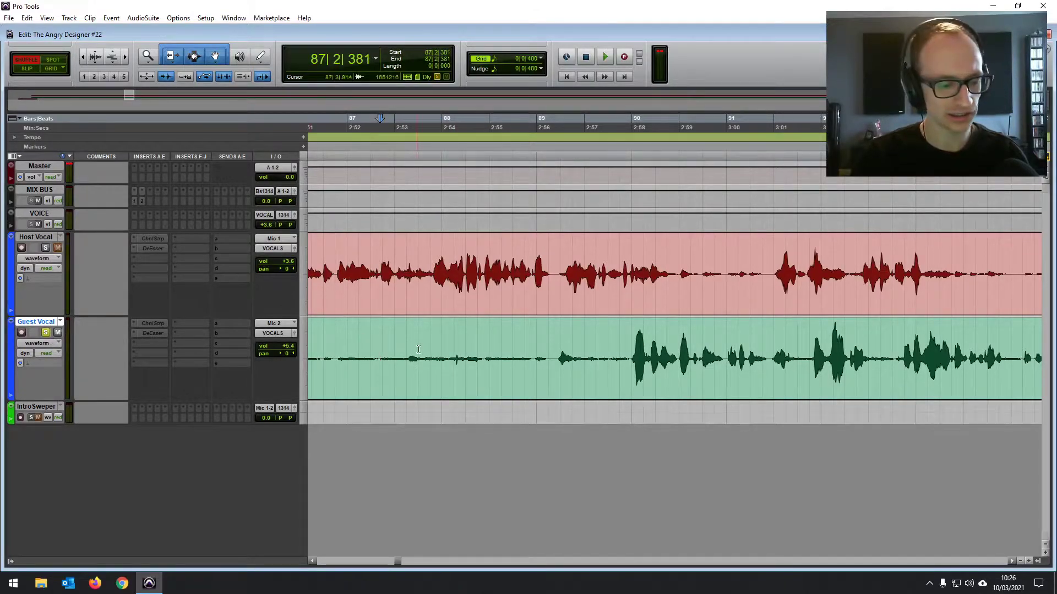
pyautogui.press('space')
pyautogui.press('t')
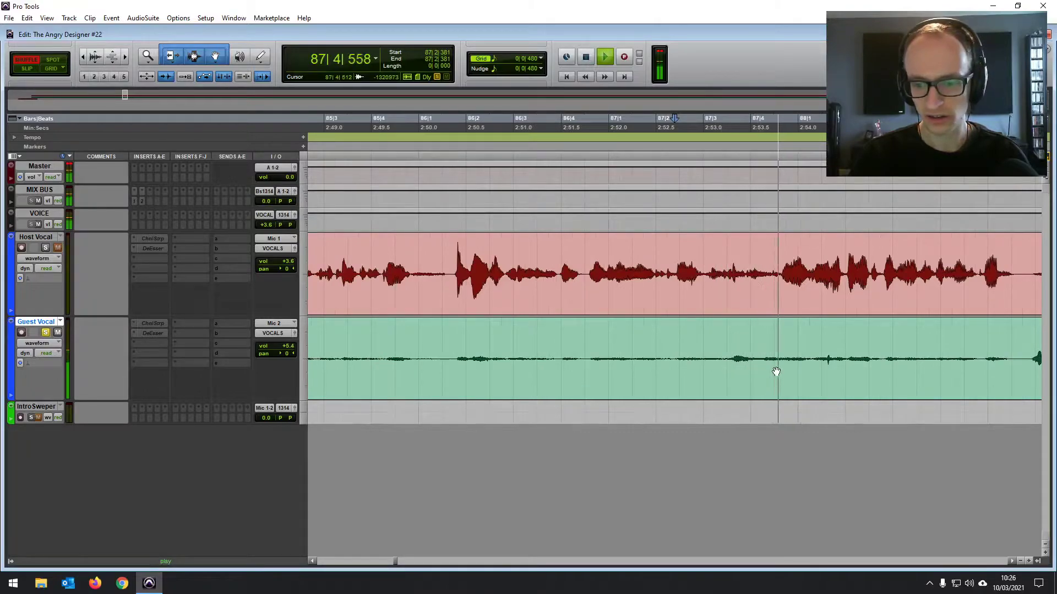
pyautogui.press('space')
pyautogui.hscroll(3, 684, 356)
pyautogui.press('space')
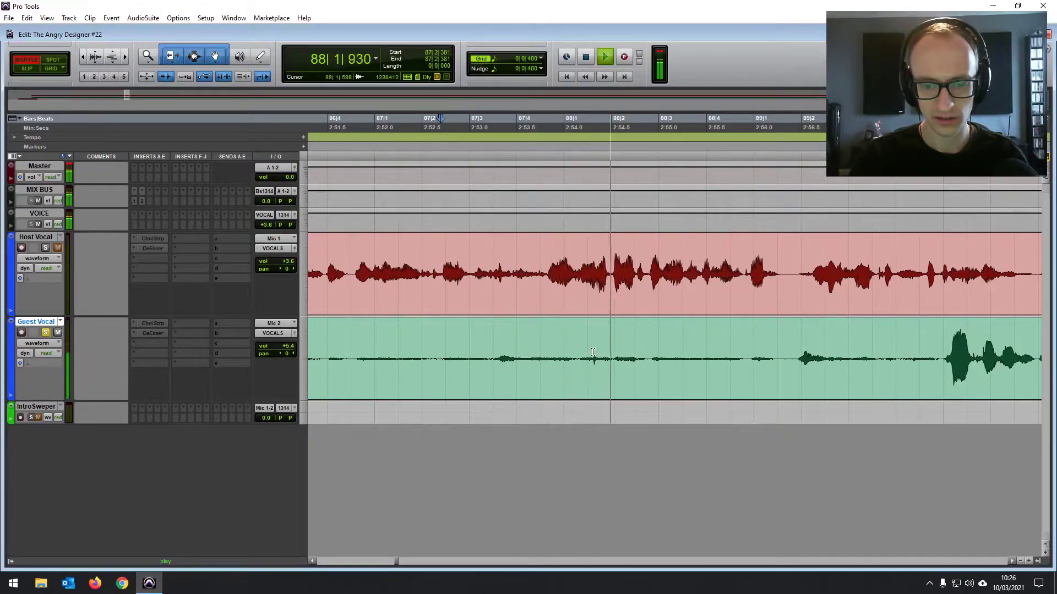
# Separate the short click on Guest Vocal from 88|1|577 to 88|1|655 and mute that clip.
pyautogui.click(593, 352)
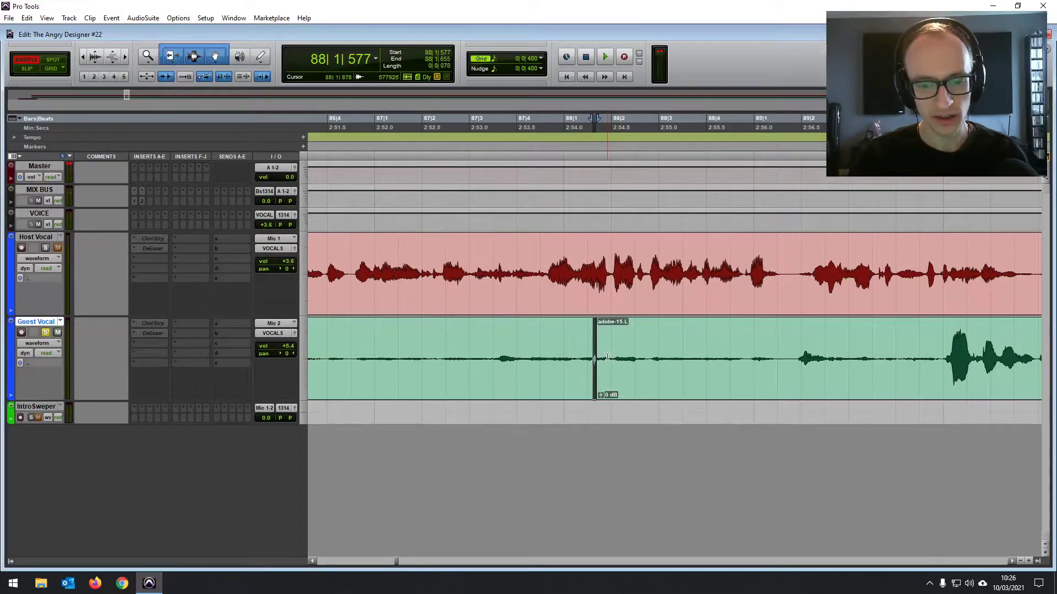
pyautogui.hotkey('ctrl', '[')
pyautogui.click(581, 355)
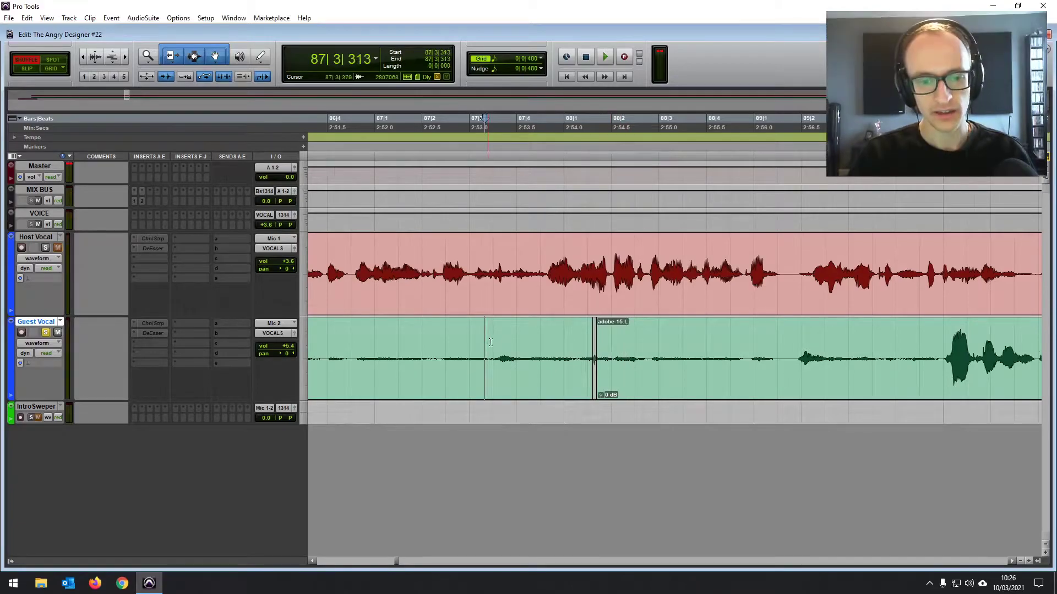
# Play the soloed Guest Vocal from 86|1|678 to check the lead-up to the muted click in bar 88.
pyautogui.moveTo(437, 349); pyautogui.dragTo(556, 349)
pyautogui.click(494, 352)
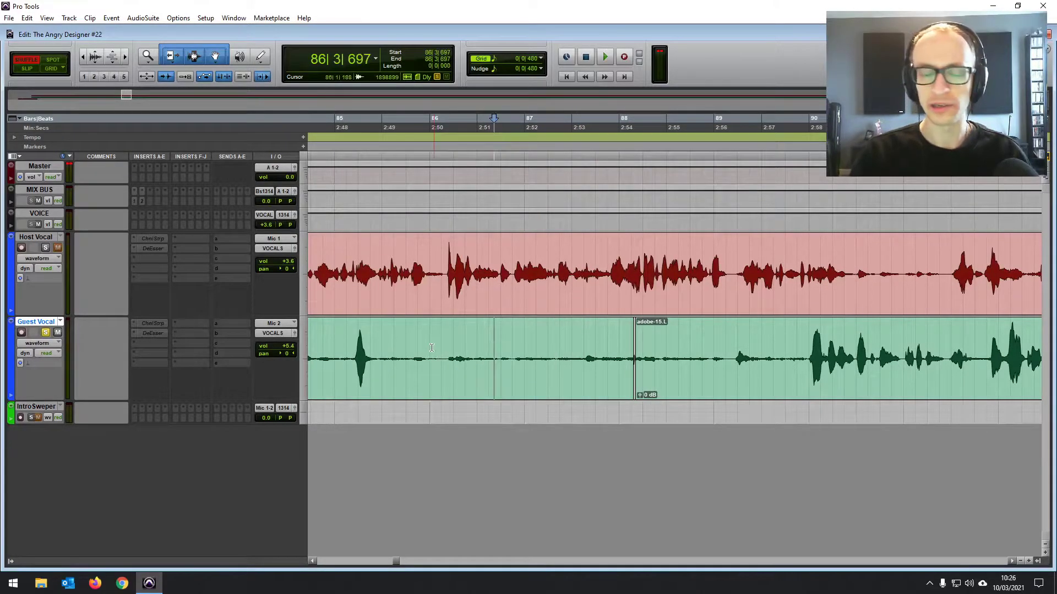
pyautogui.press('space')
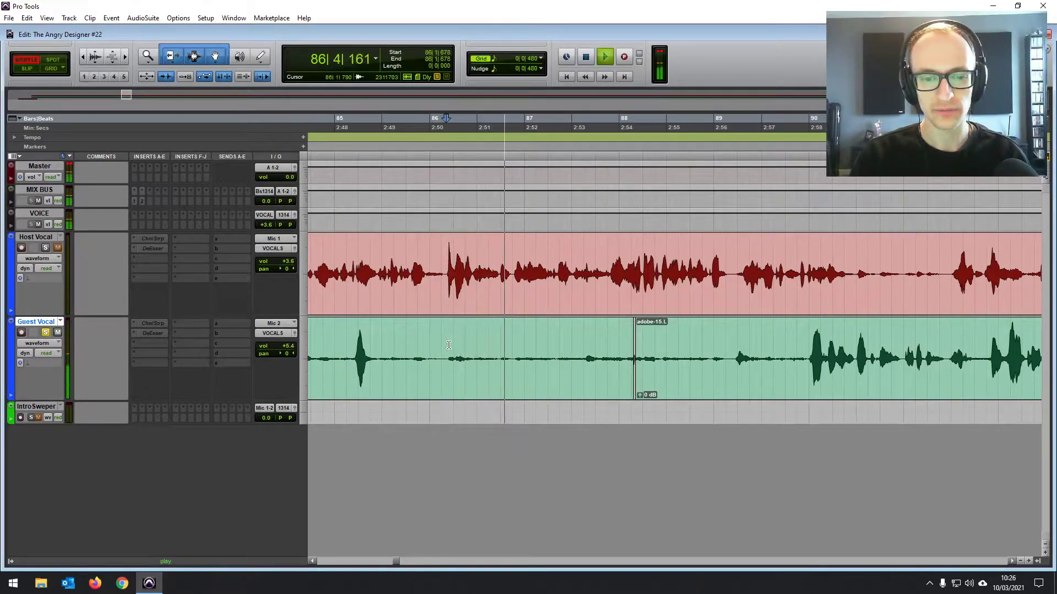
pyautogui.press('space')
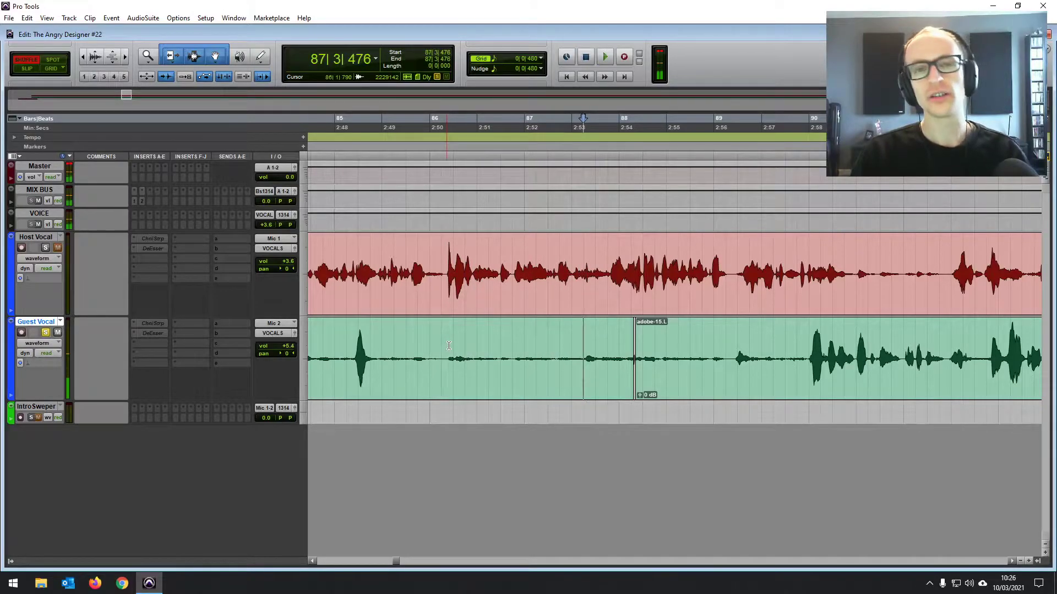
# Compare the Host Vocal phrase from 86|1|611 to 89|1|816 with the Guest Vocal phrase from 89|4|923 to 91|3|088.
pyautogui.moveTo(448, 345); pyautogui.dragTo(808, 350)
pyautogui.click(438, 345)
pyautogui.click(690, 352)
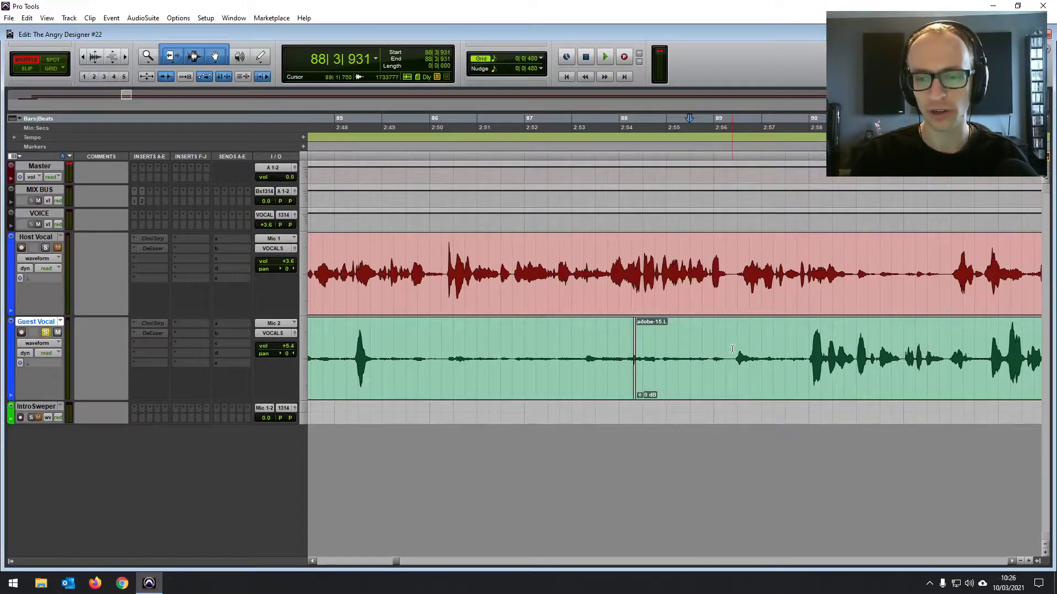
pyautogui.moveTo(734, 259); pyautogui.dragTo(445, 252)
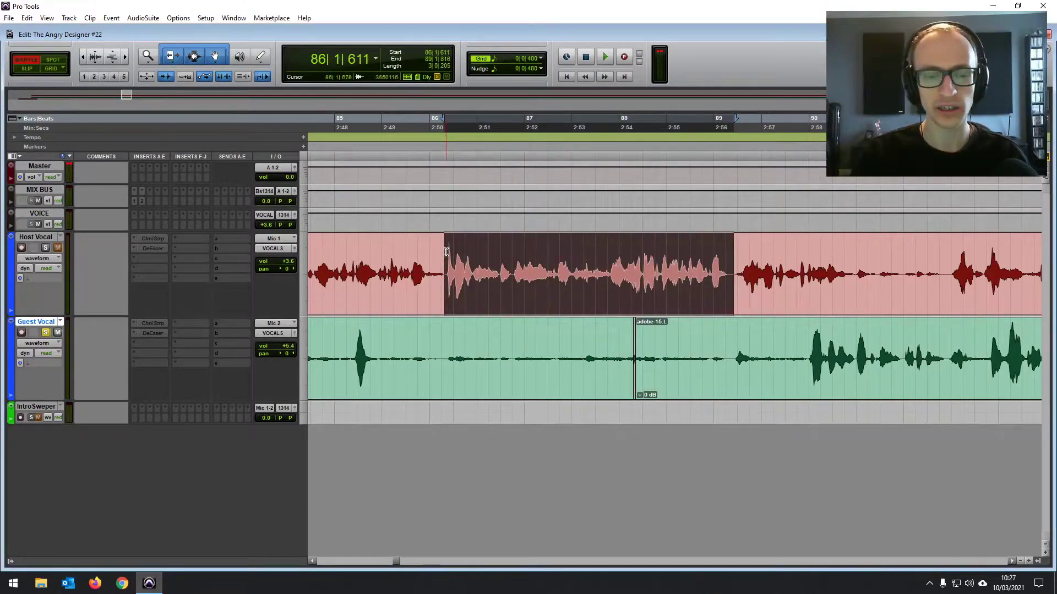
pyautogui.click(446, 252)
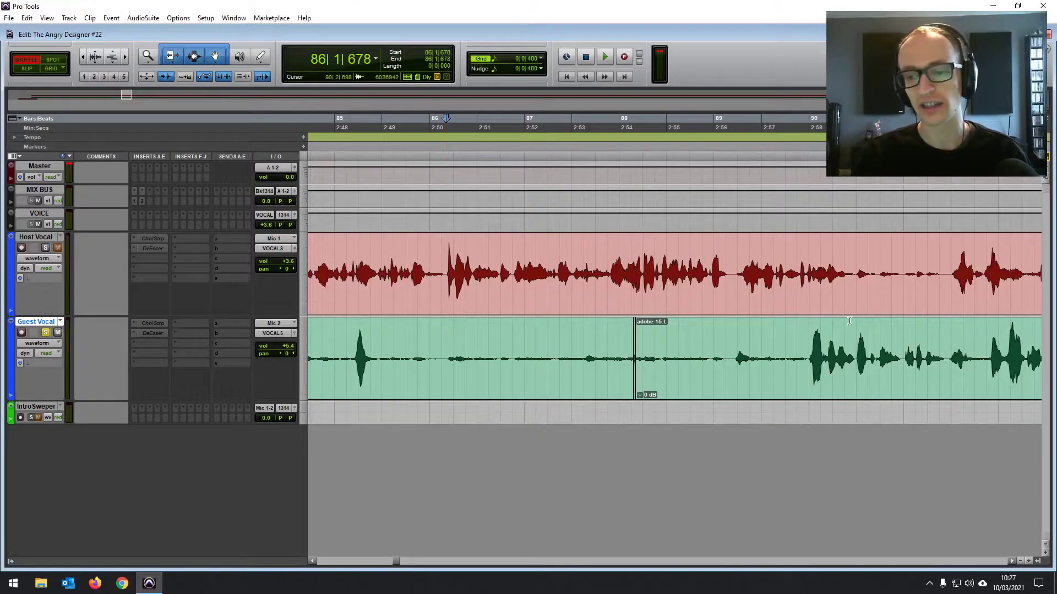
pyautogui.moveTo(809, 336); pyautogui.dragTo(844, 336)
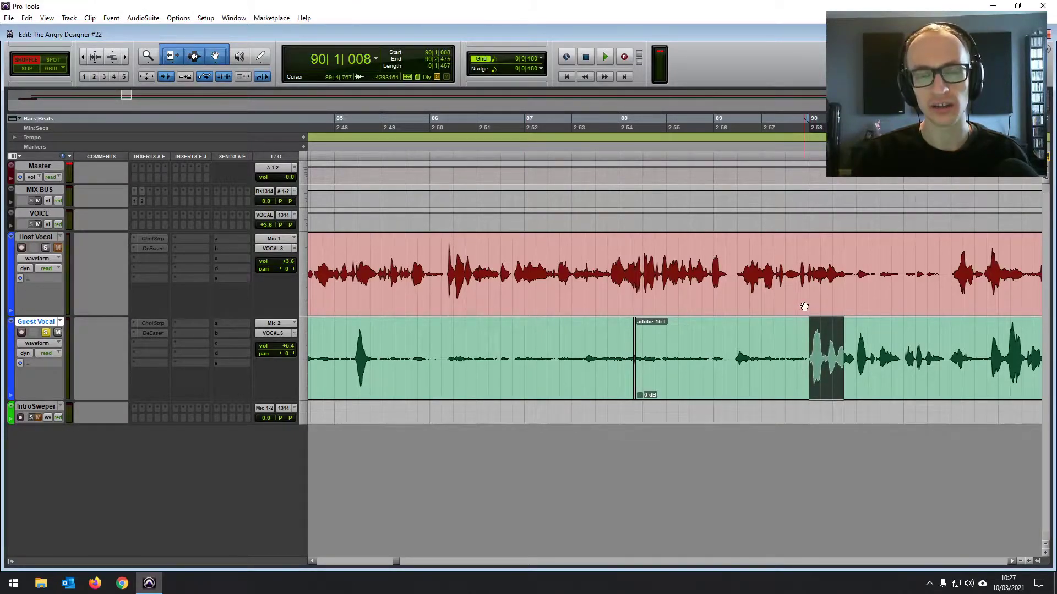
pyautogui.moveTo(807, 328); pyautogui.dragTo(952, 340)
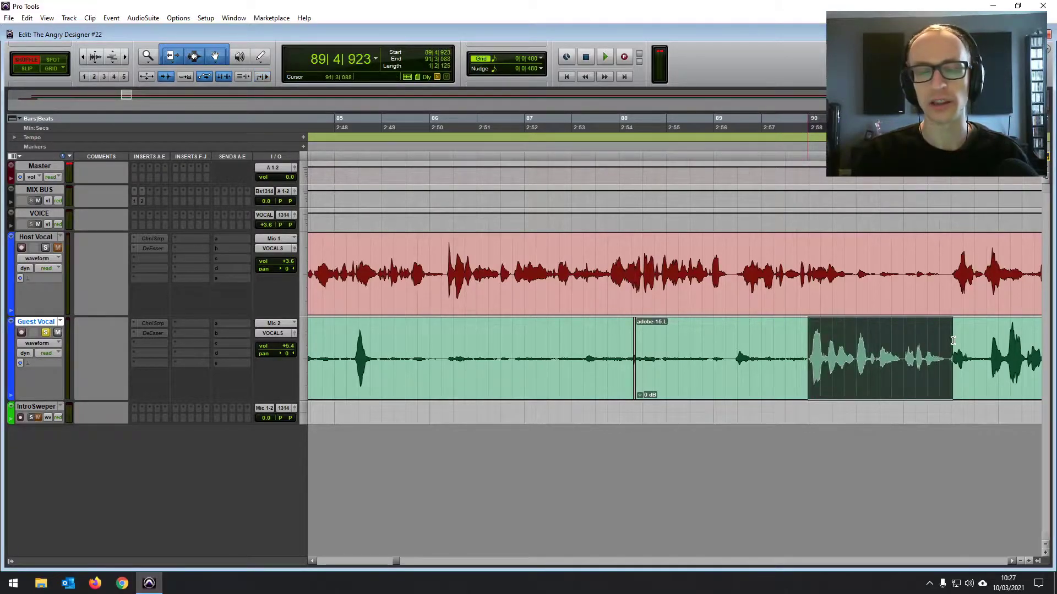
pyautogui.click(816, 344)
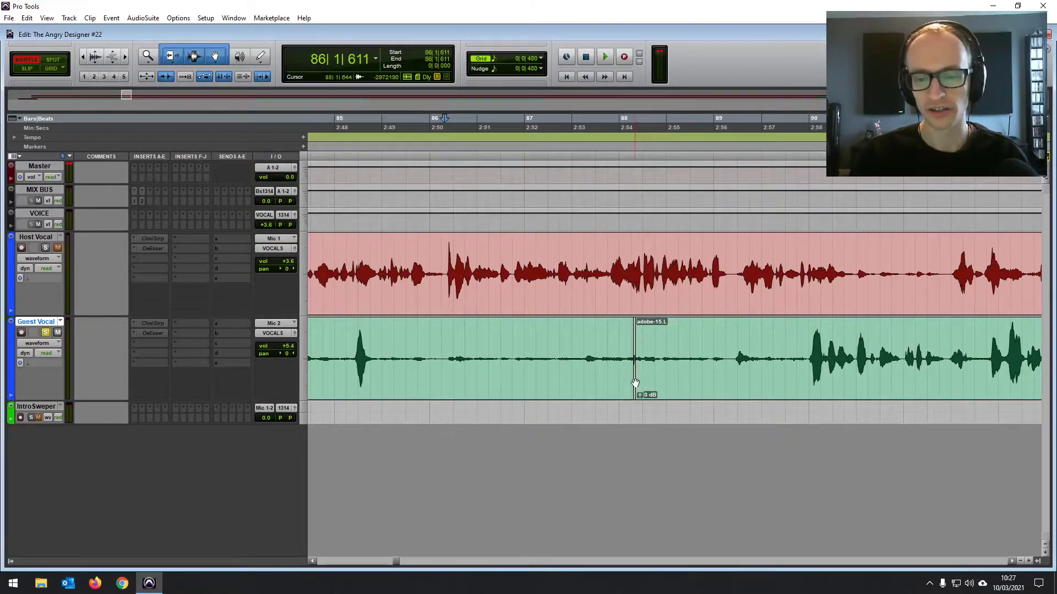
# Re-enable the Voice group, unsolo Guest Vocal and play both vocals from 86|1|277.
pyautogui.click(449, 333)
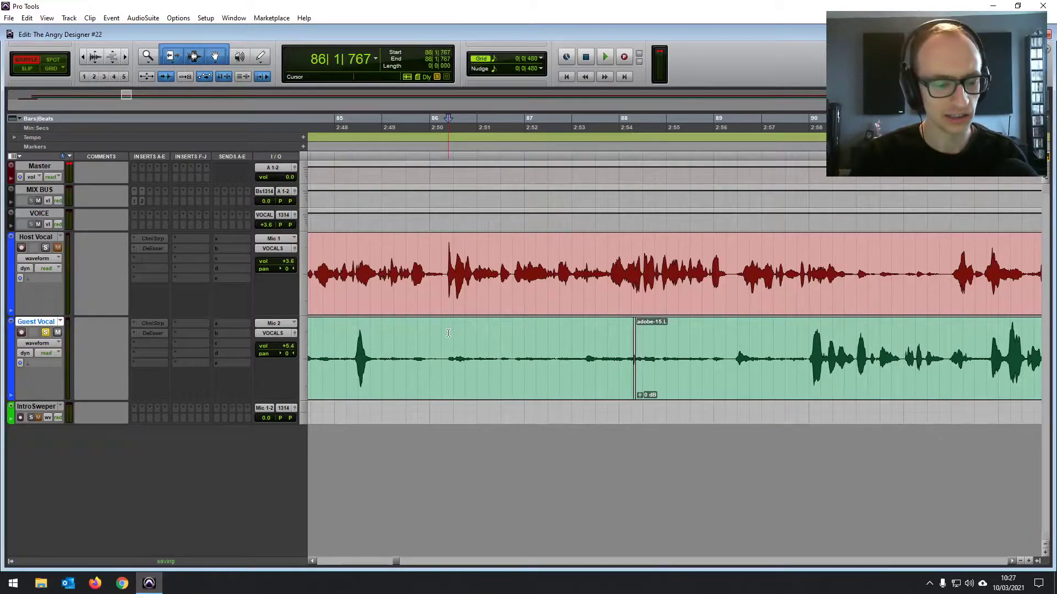
pyautogui.hotkey('ctrl', '=')
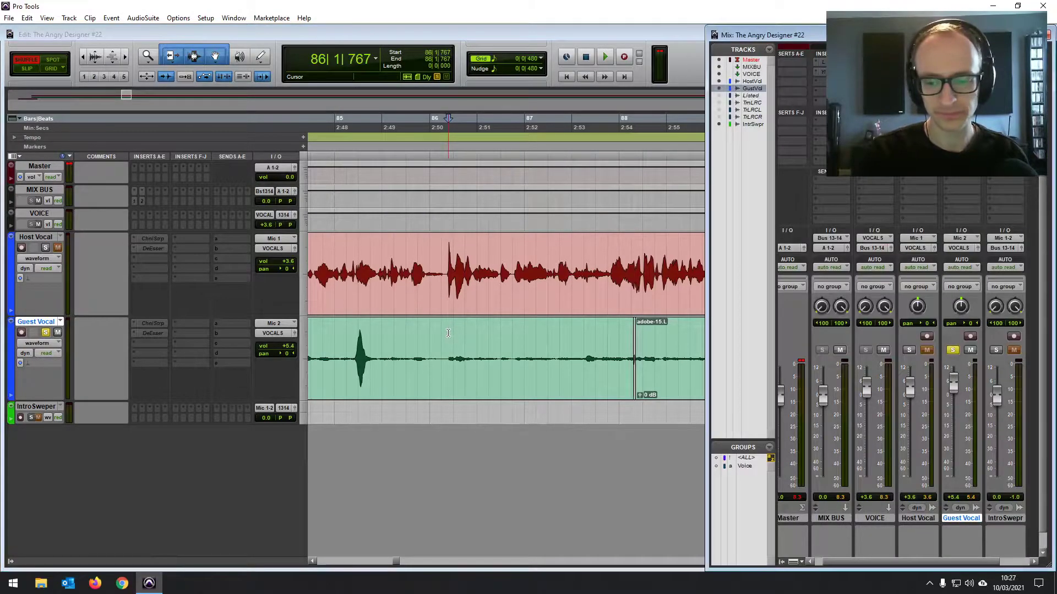
pyautogui.click(439, 344)
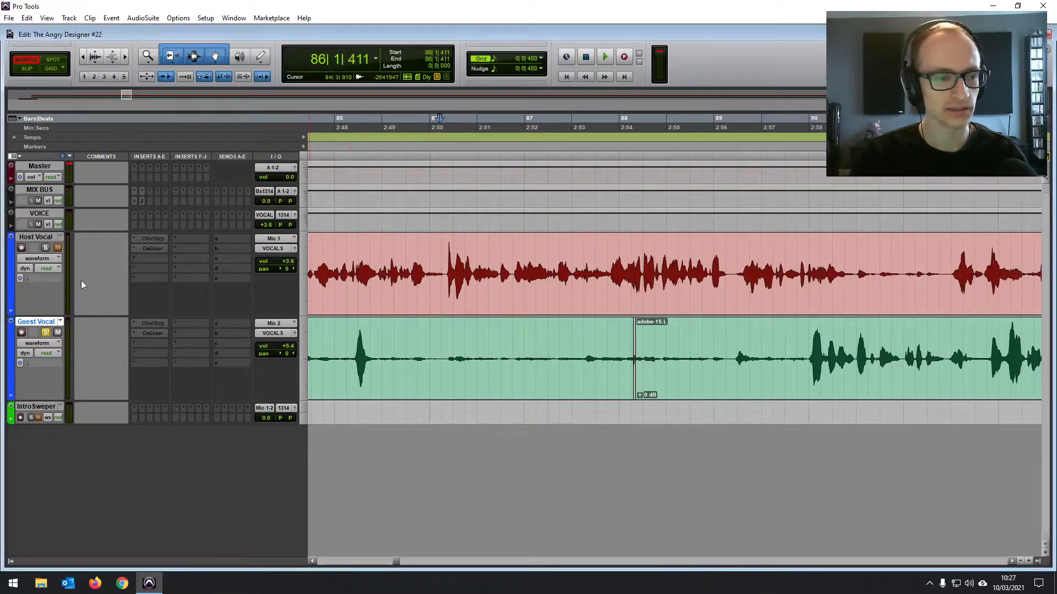
pyautogui.click(47, 333)
pyautogui.press('space')
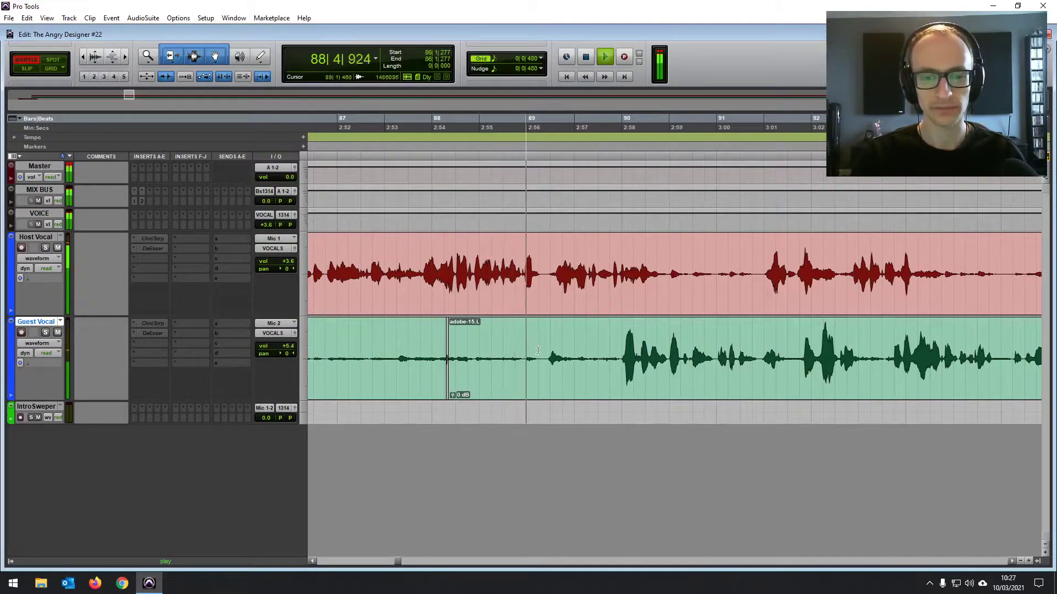
# Delete the gap from 105|1|142 to 105|1|499 on both vocal tracks and crossfade the join.
pyautogui.scroll(-4, 540, 348)
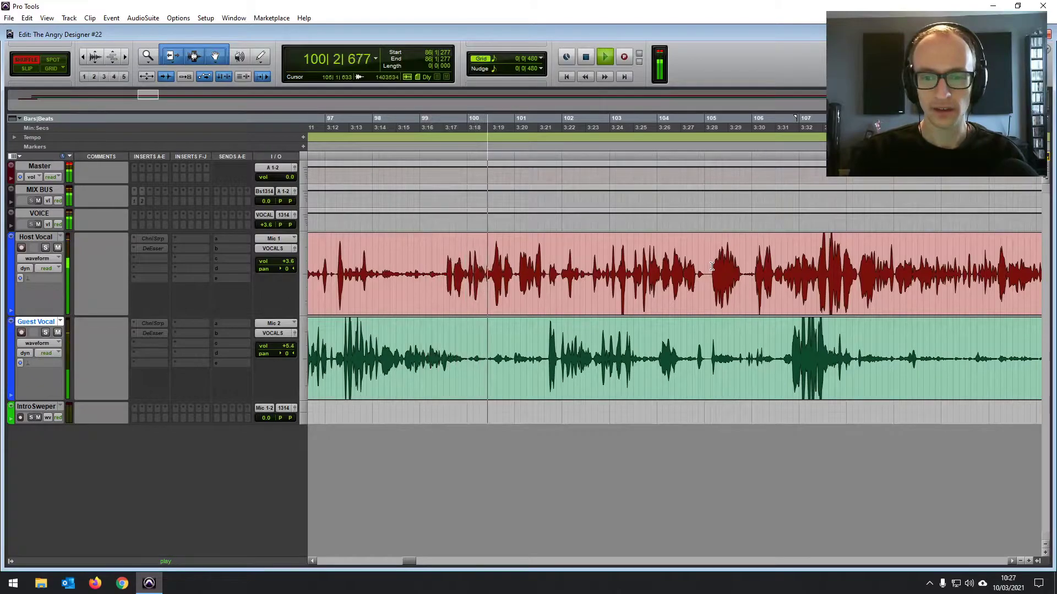
pyautogui.moveTo(711, 268); pyautogui.dragTo(707, 270)
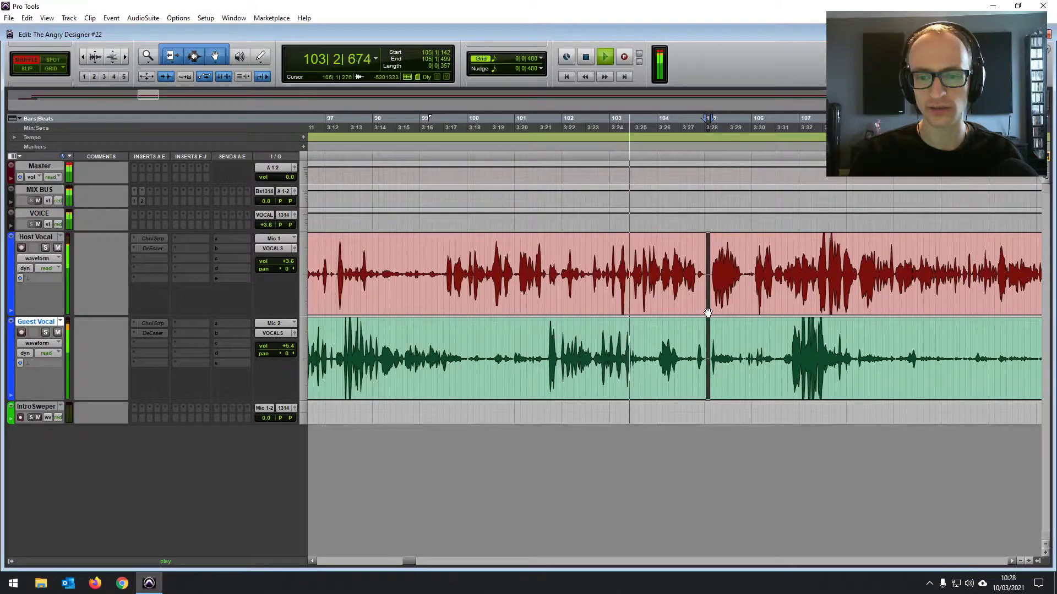
pyautogui.press('Delete')
pyautogui.moveTo(707, 308); pyautogui.dragTo(708, 307)
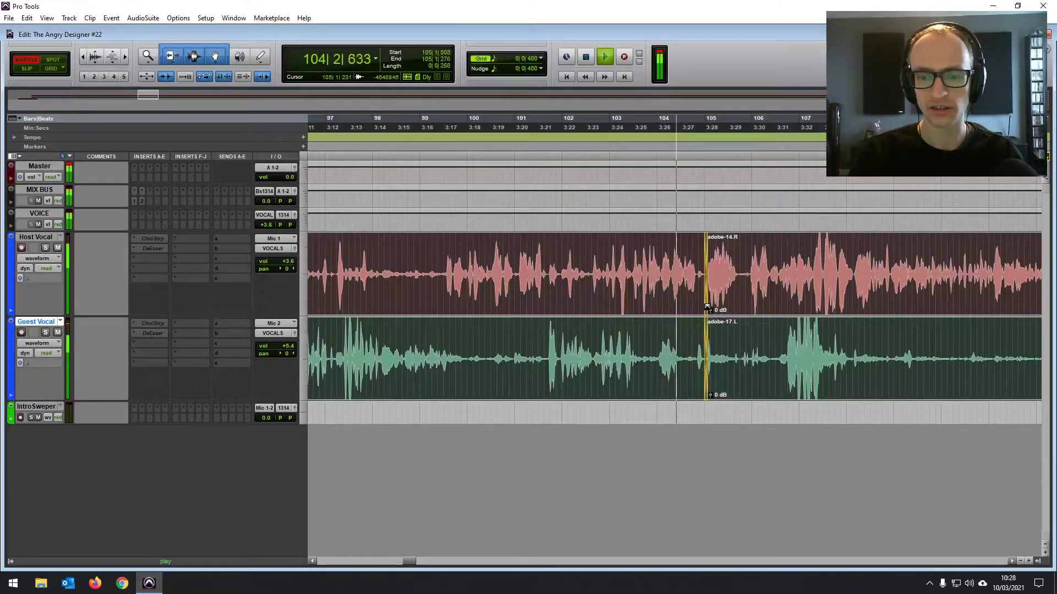
pyautogui.click(744, 266)
# Delete the silent gap starting at about 126|1 on both vocal tracks and crossfade the join.
pyautogui.hscroll(5, 725, 303)
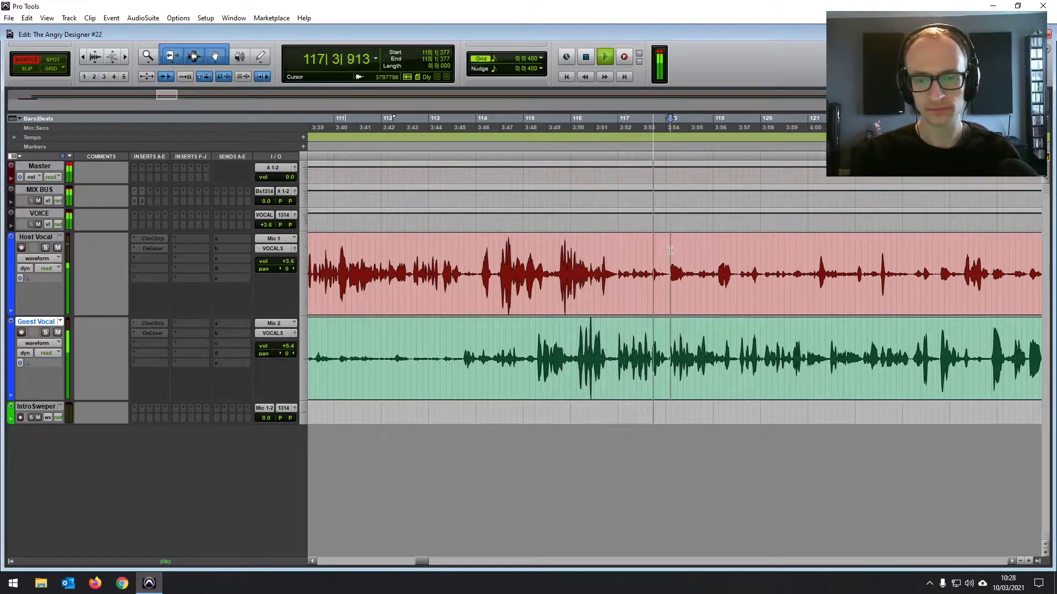
pyautogui.hscroll(4, 670, 250)
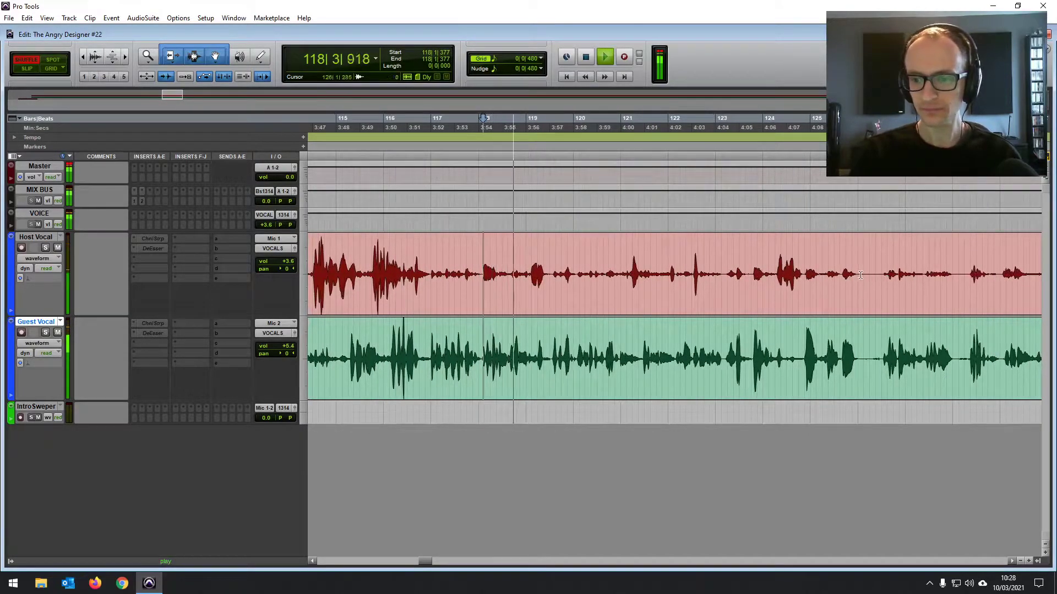
pyautogui.moveTo(858, 331); pyautogui.dragTo(881, 269)
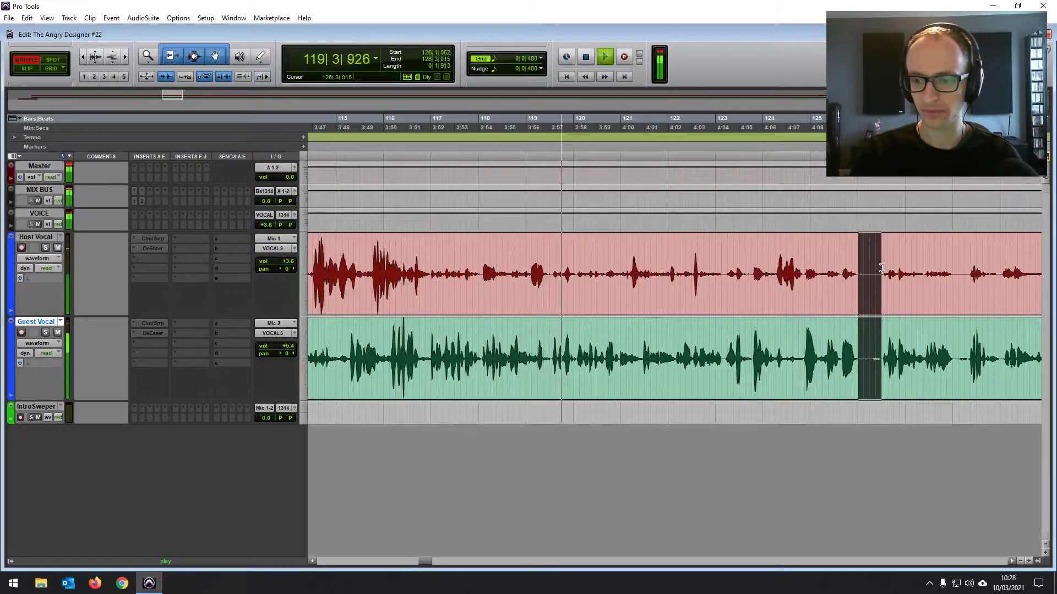
pyautogui.press('space')
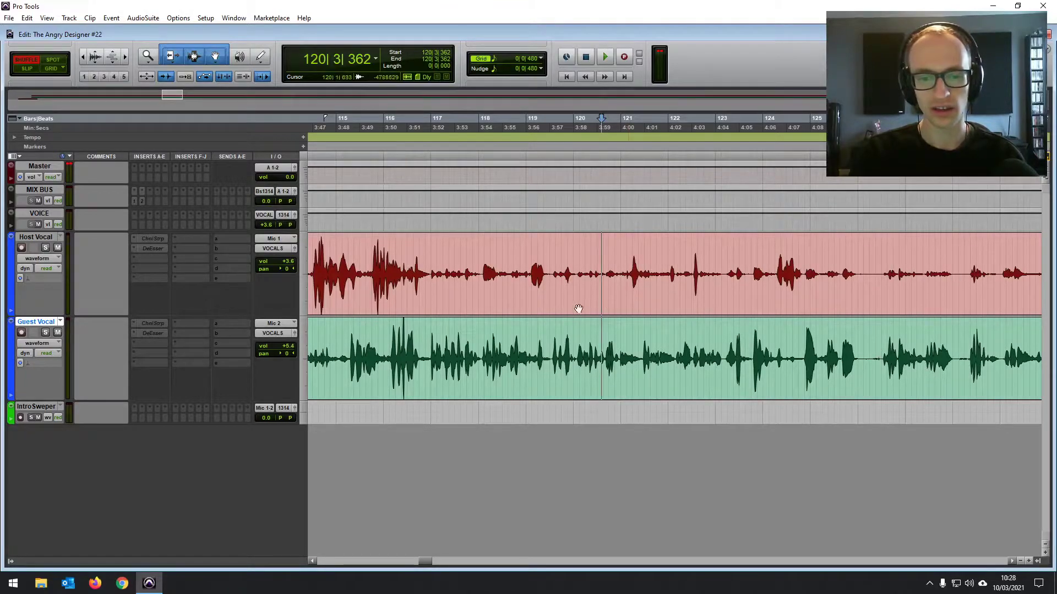
pyautogui.press('space')
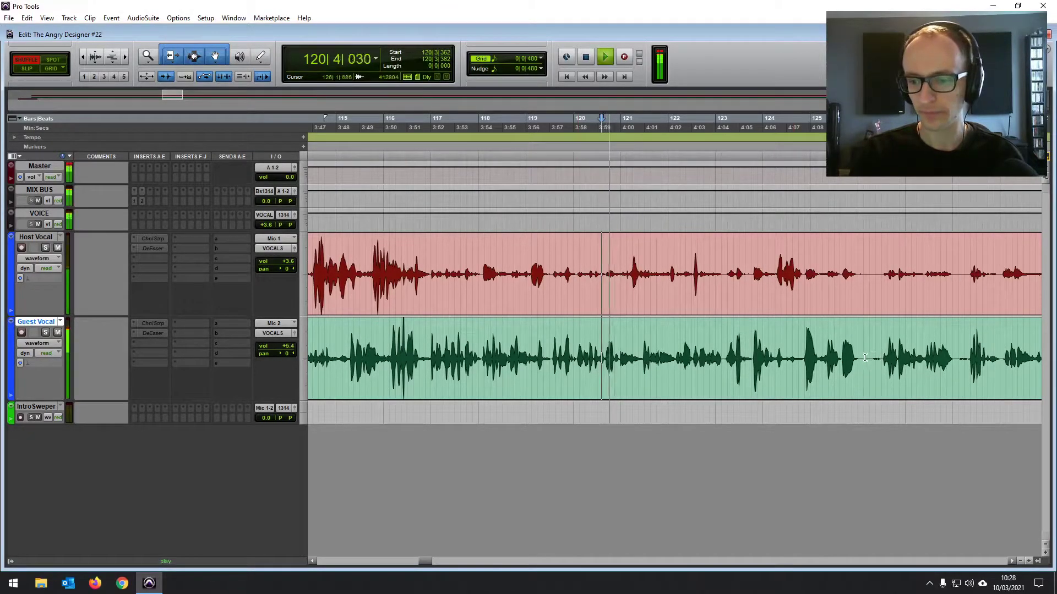
pyautogui.moveTo(861, 313); pyautogui.dragTo(881, 328)
pyautogui.press('Delete')
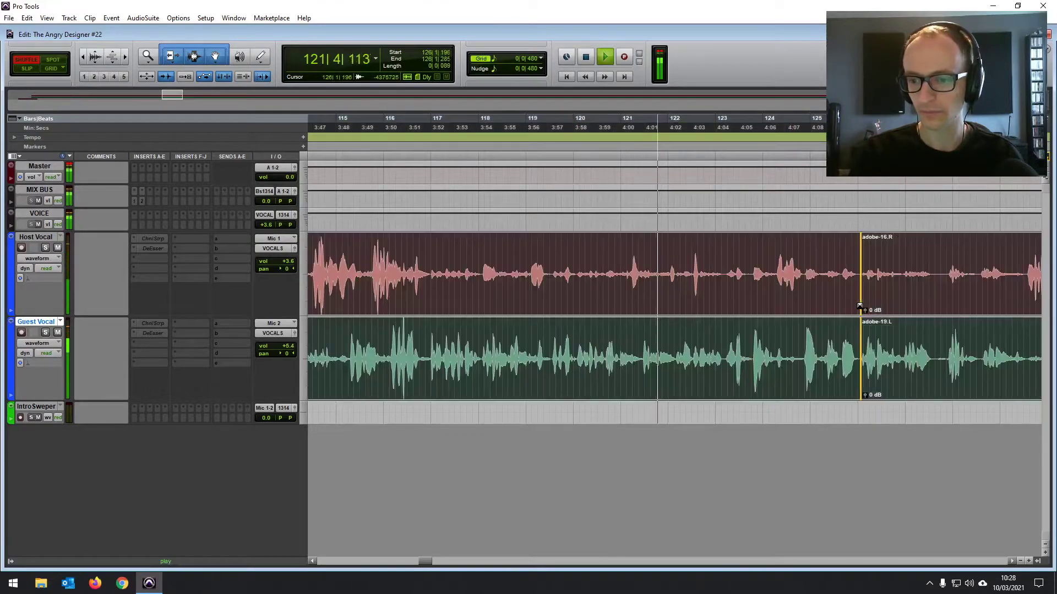
# Delete the short gap at about 127|3 on both vocal tracks, crossfade the join and play from 124|2|764.
pyautogui.moveTo(934, 347); pyautogui.dragTo(945, 349)
pyautogui.press('Delete')
pyautogui.click(783, 259)
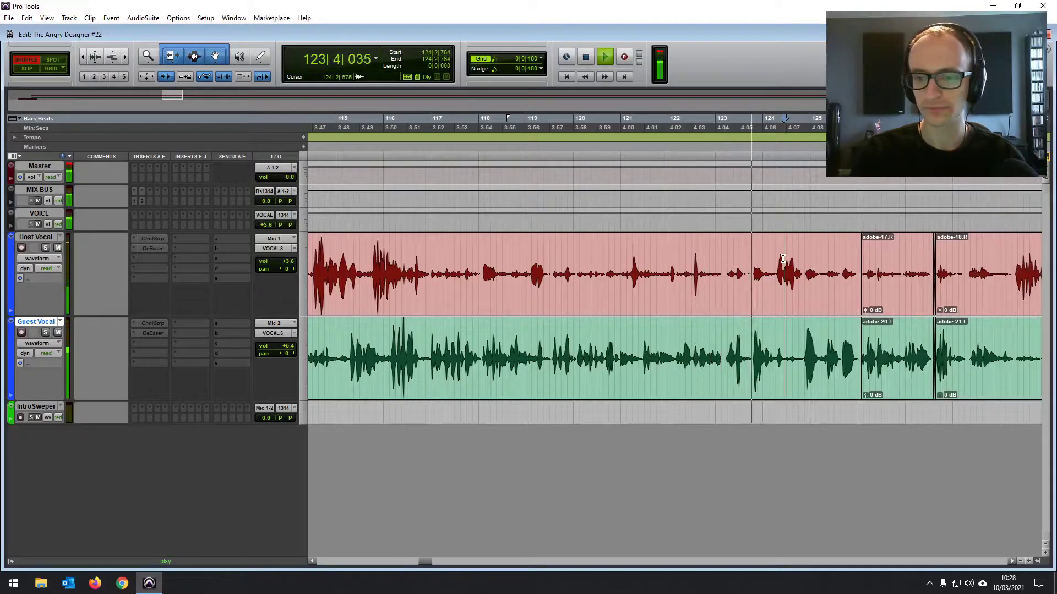
pyautogui.hscroll(7, 753, 268)
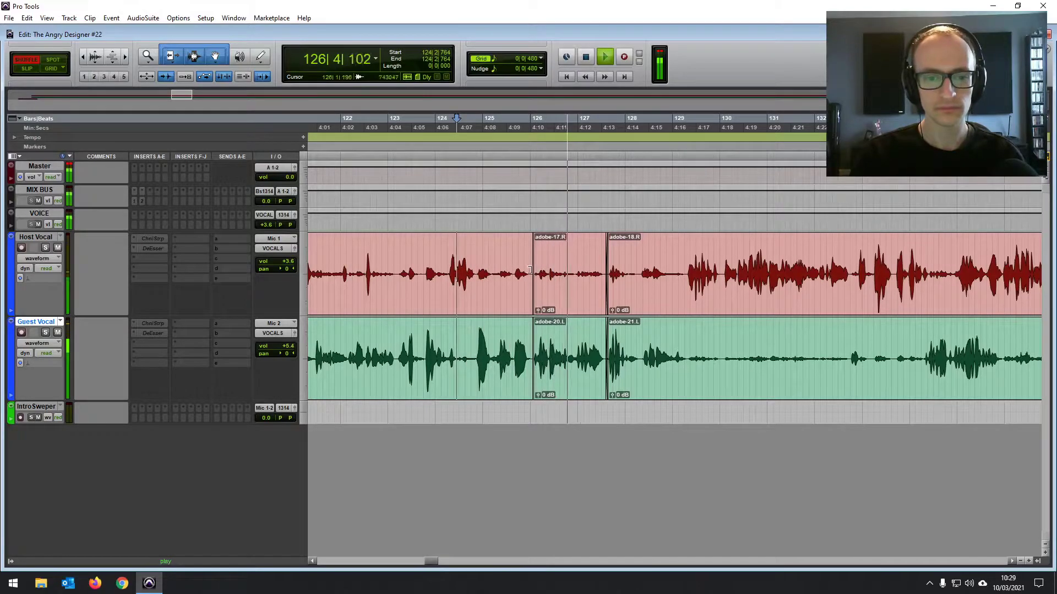
# Trim the end of both vocal clips before the bar 126 join back to 125|3|645, closing up the following audio.
pyautogui.press('space')
pyautogui.keyDown('shift'); pyautogui.click(516, 261); pyautogui.keyUp('shift')
pyautogui.moveTo(516, 261); pyautogui.dragTo(514, 259)
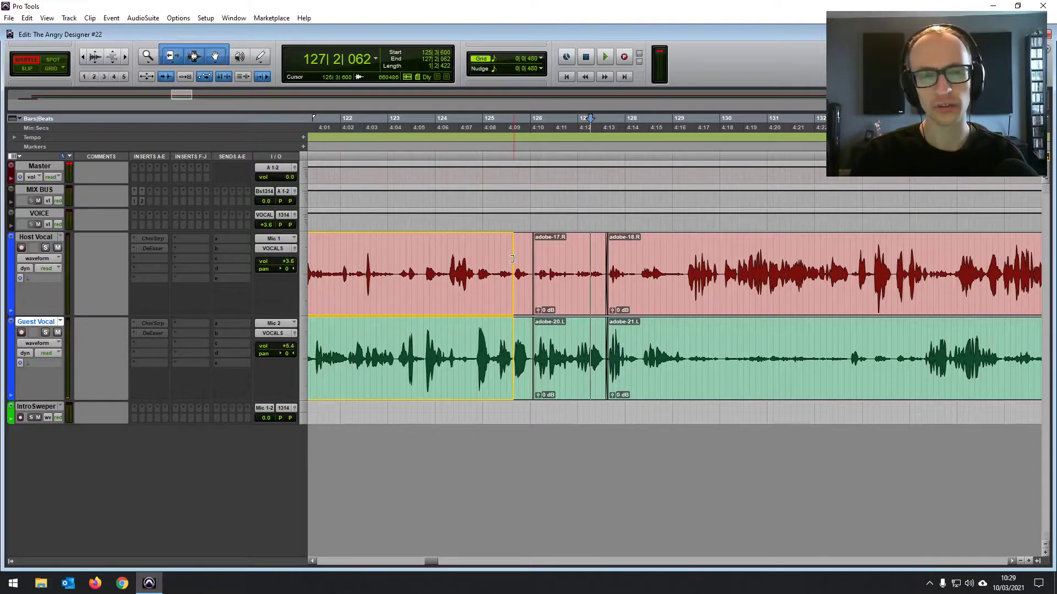
pyautogui.moveTo(511, 258); pyautogui.dragTo(516, 259)
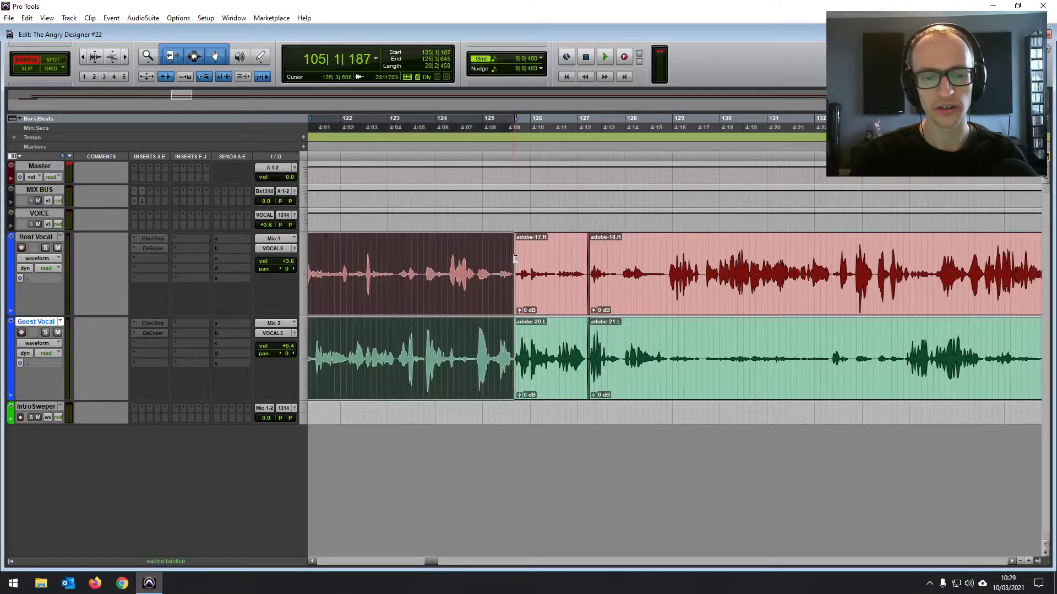
pyautogui.click(538, 263)
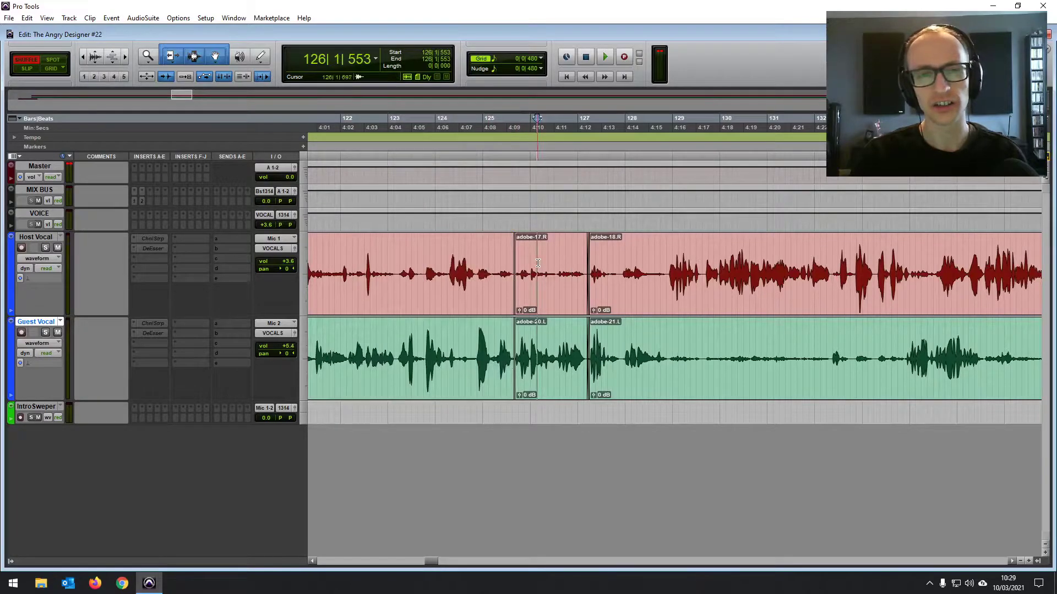
# Play the trimmed edit from 124|4|404 and review the conversation up to about bar 134.
pyautogui.click(476, 262)
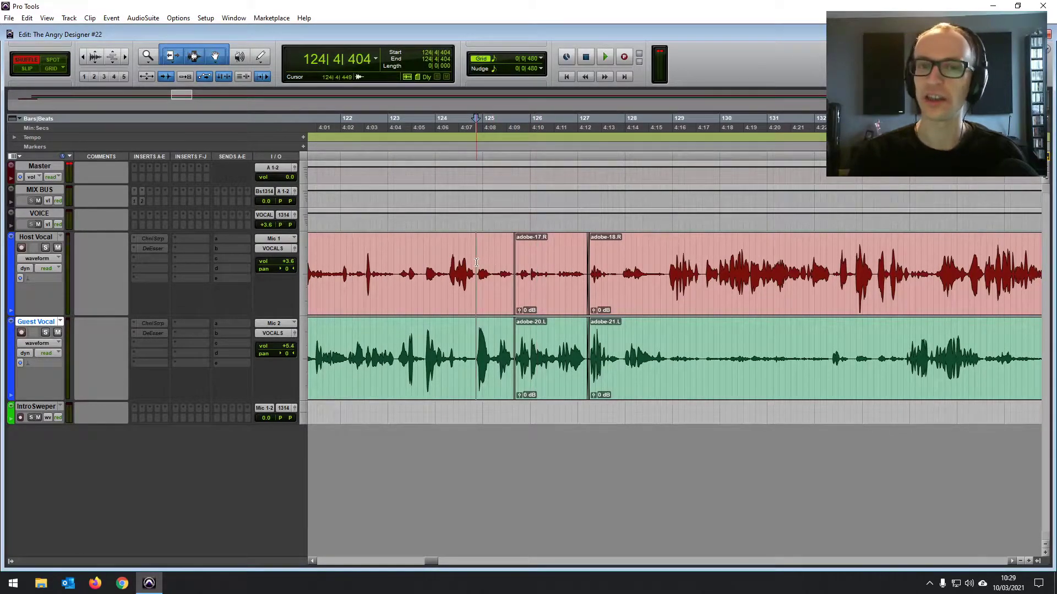
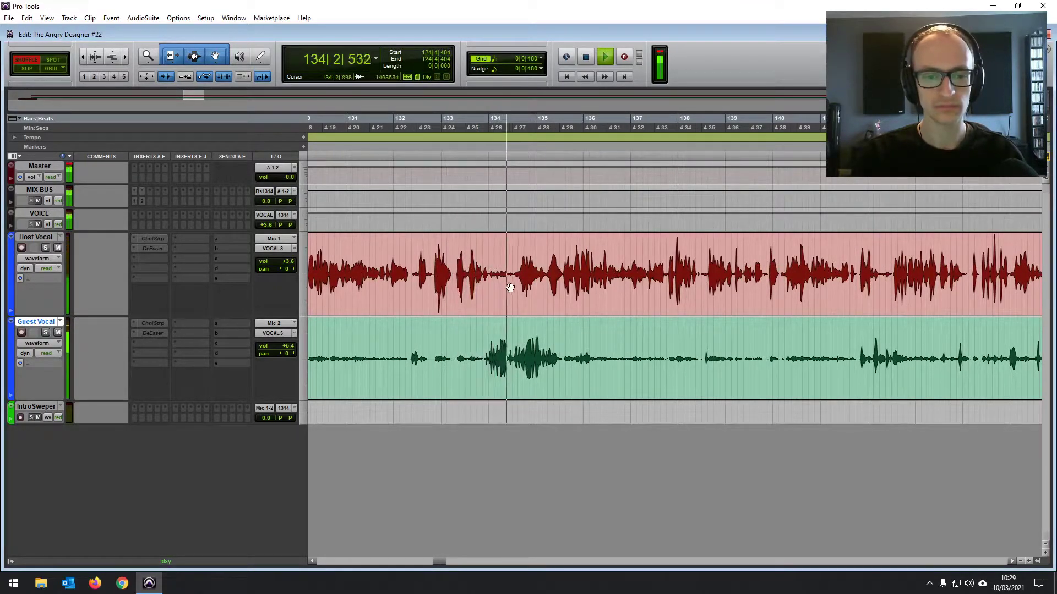
pyautogui.press('space')
# Play both vocals from 130|4|904 and again from 129|3|800 to pinpoint the phrase in bars 132 and 133.
pyautogui.click(371, 246)
pyautogui.moveTo(415, 261); pyautogui.dragTo(448, 261)
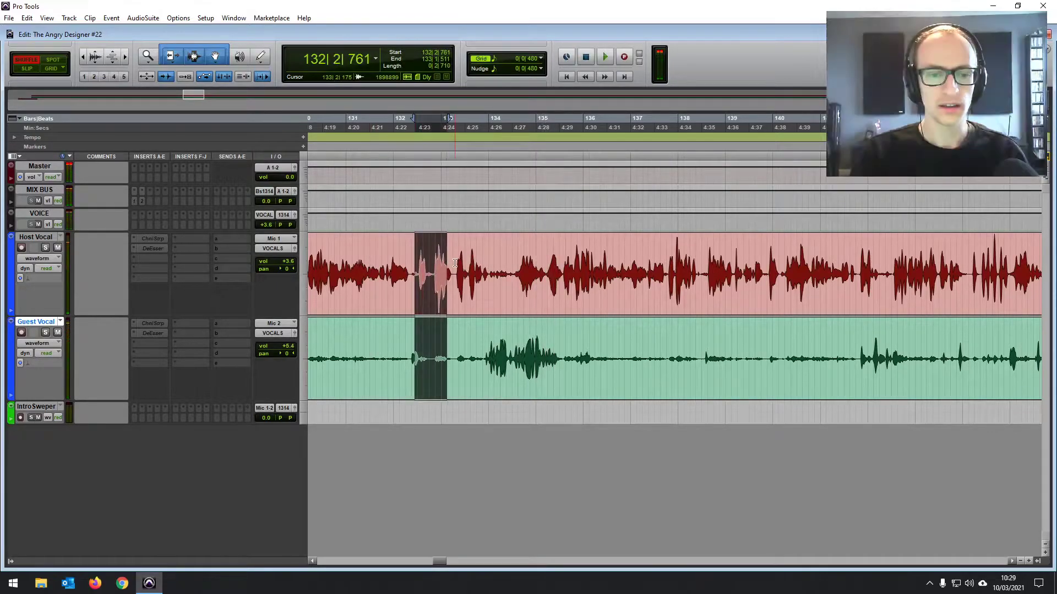
pyautogui.click(455, 259)
pyautogui.click(409, 259)
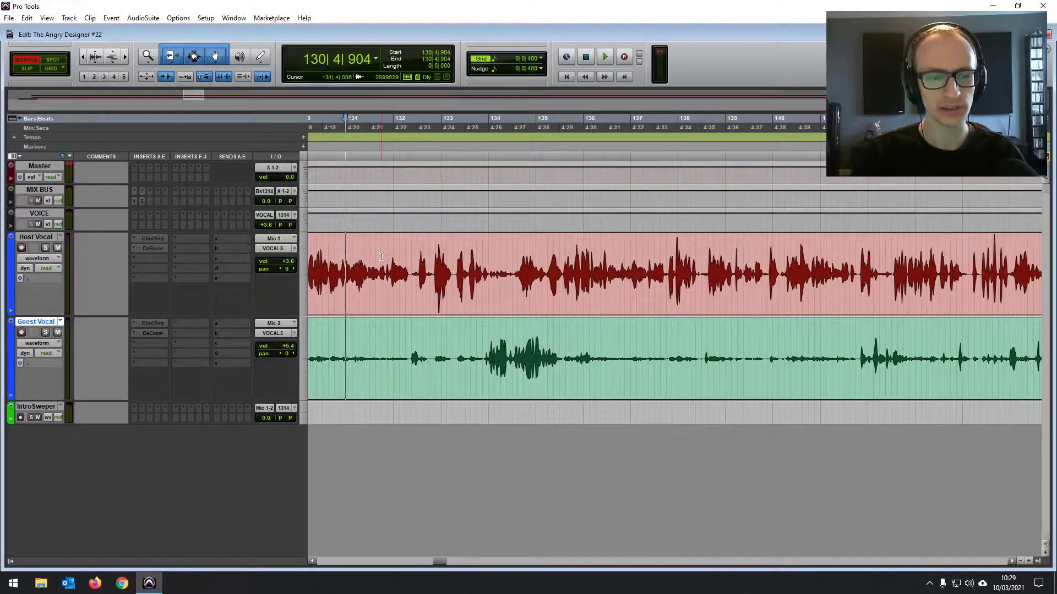
pyautogui.press('space')
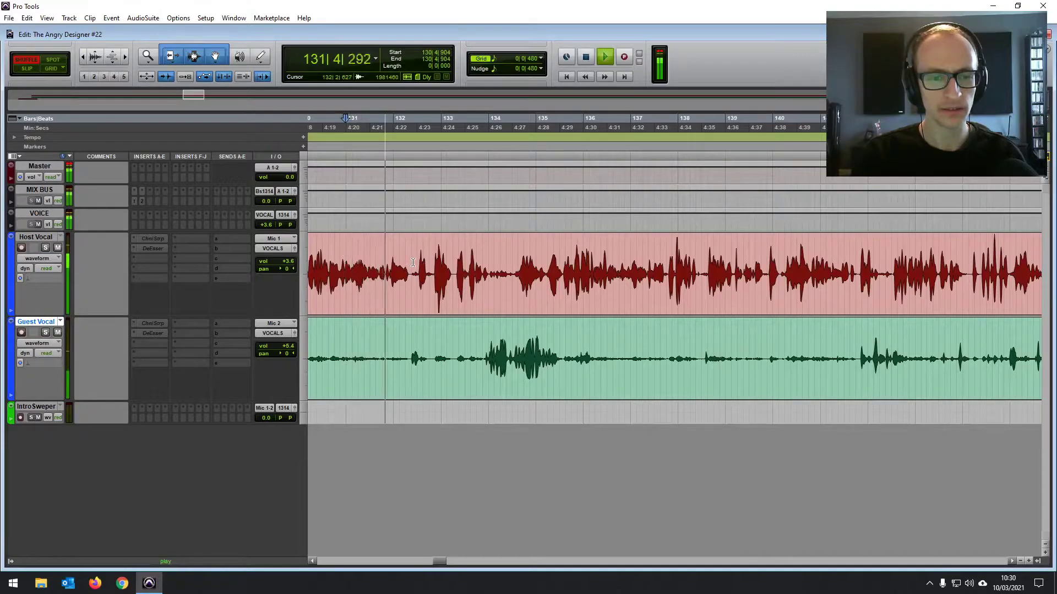
pyautogui.hscroll(-1, 412, 262)
pyautogui.press('space')
pyautogui.click(331, 261)
pyautogui.press('space')
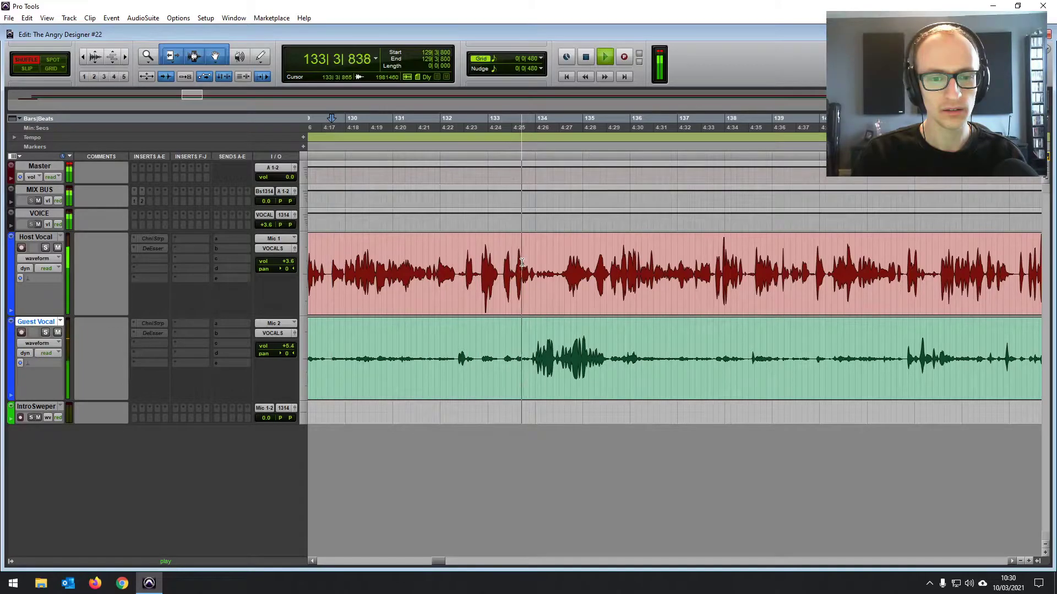
pyautogui.press('space')
# Delete the phrase from 132|2|415 to 134|1|071 on both vocal tracks, closing the gap, and crossfade the join from 132|2|382 to 132|2|449.
pyautogui.hotkey('ctrl', ']')
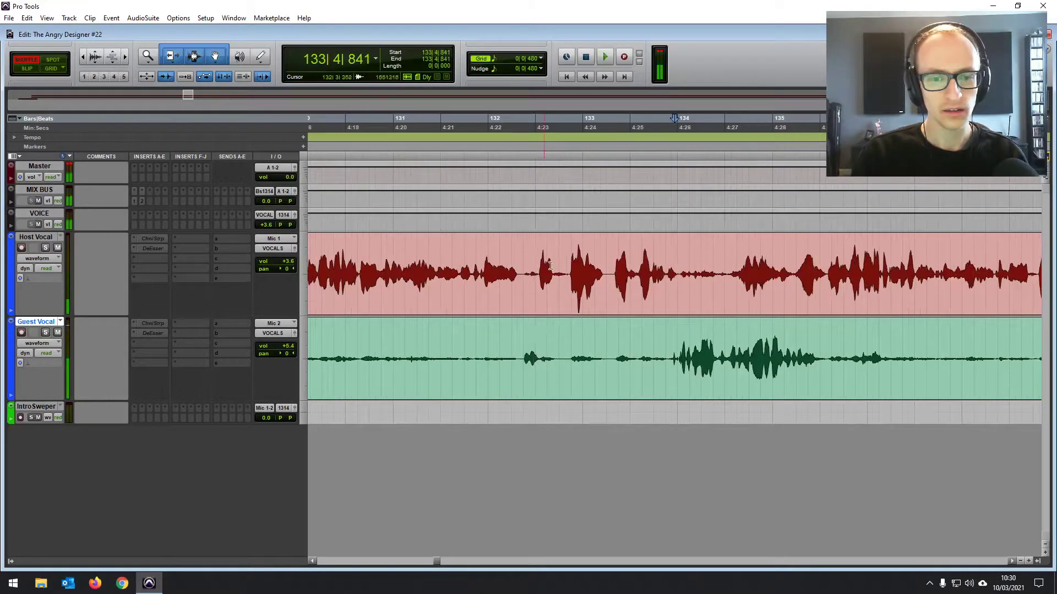
pyautogui.hotkey('ctrl', ']')
pyautogui.moveTo(683, 354); pyautogui.dragTo(369, 305)
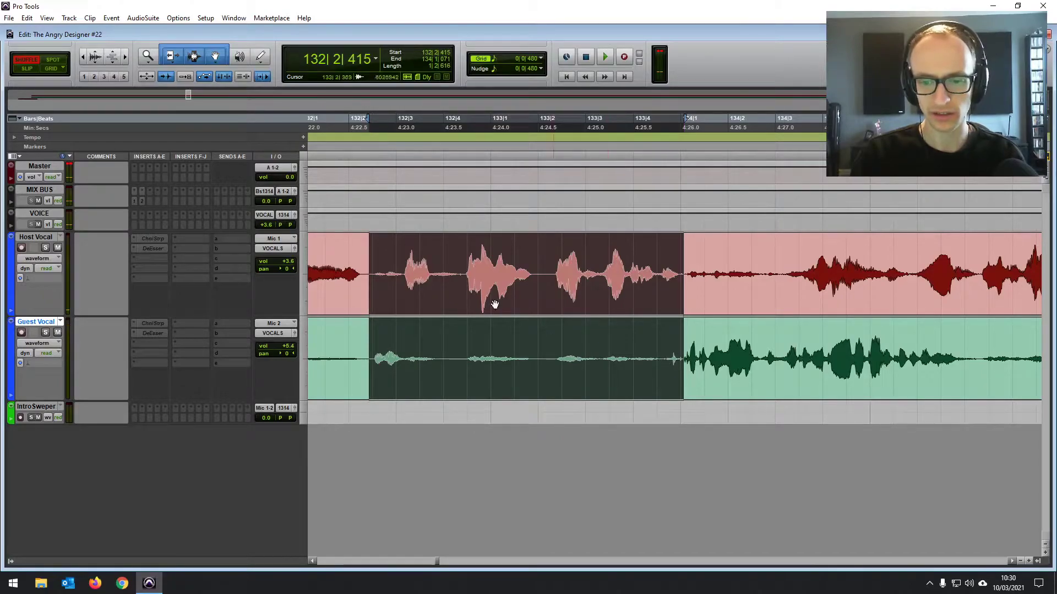
pyautogui.press('Delete')
pyautogui.moveTo(370, 302); pyautogui.dragTo(371, 299)
pyautogui.hotkey('ctrl', '[')
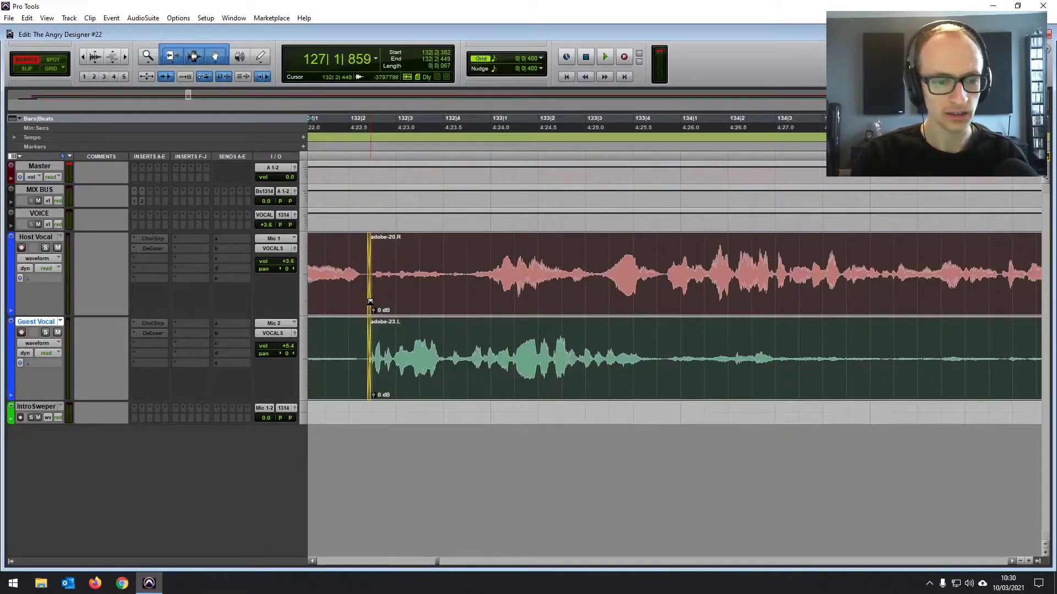
pyautogui.hotkey('ctrl', '[')
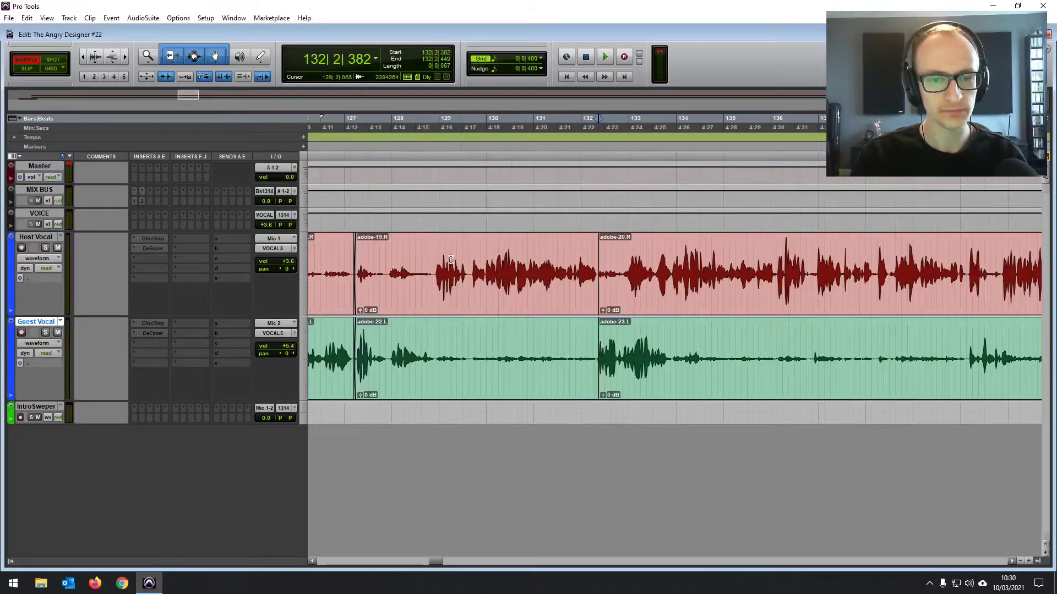
# Play the new join from 127|3|676, stop shortly after bar 133, and resume playback to review the following conversation.
pyautogui.press('space')
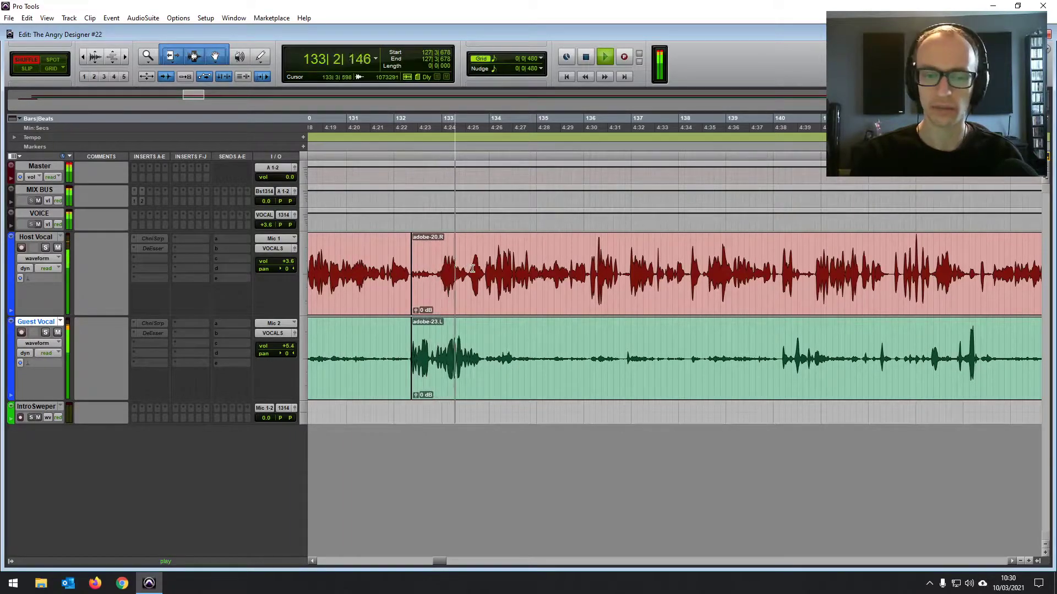
pyautogui.press('space')
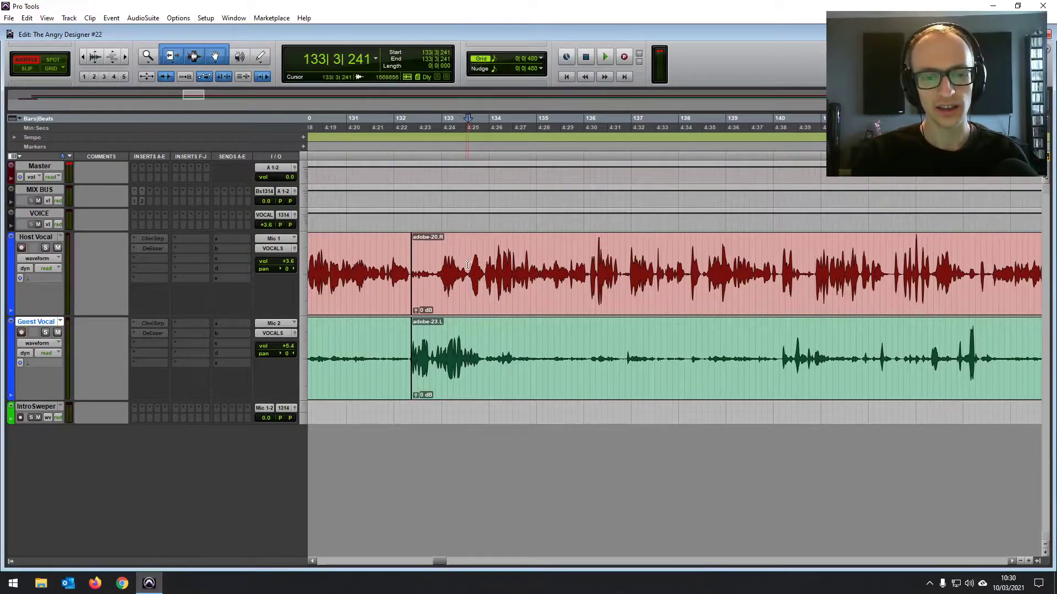
pyautogui.press('space')
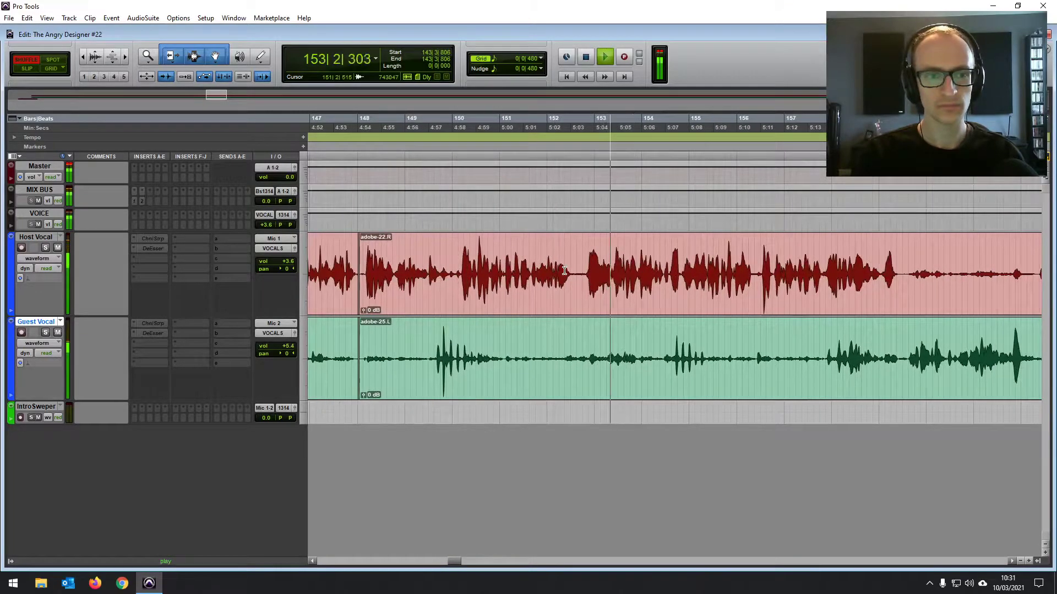
# Enter "4:54," as a timestamp note in the Host Vocal track's comments and stop playback.
pyautogui.click(104, 263)
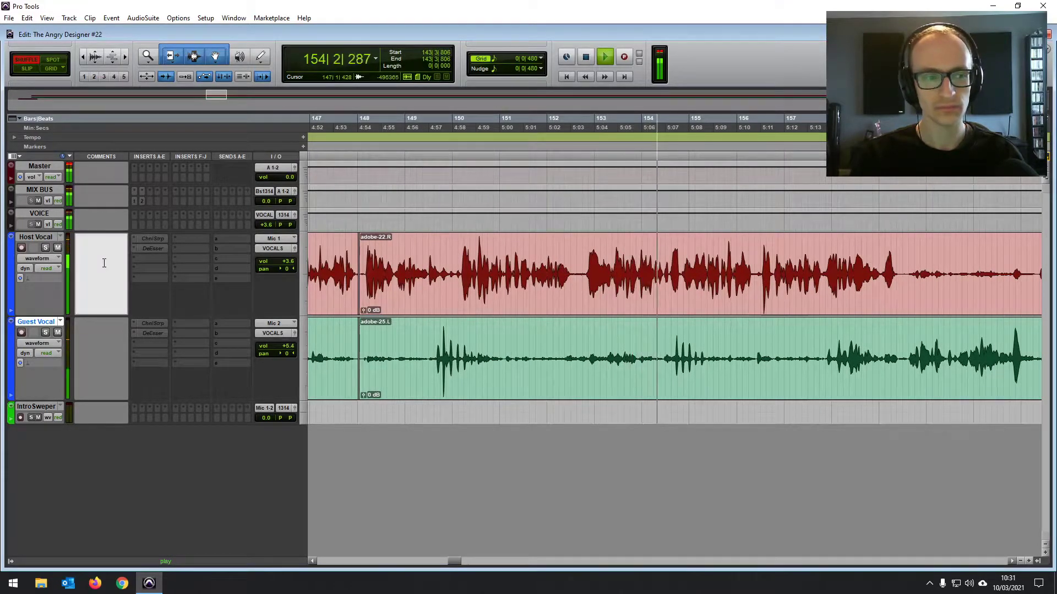
pyautogui.write('45:')
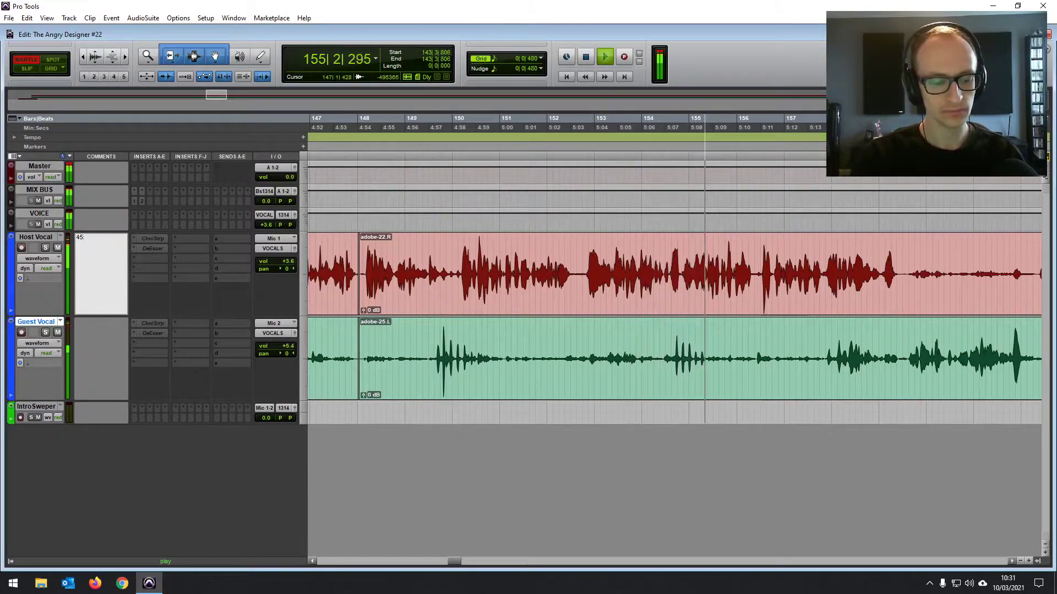
pyautogui.press('BackSpace')
pyautogui.press('BackSpace')
pyautogui.write(':54,')
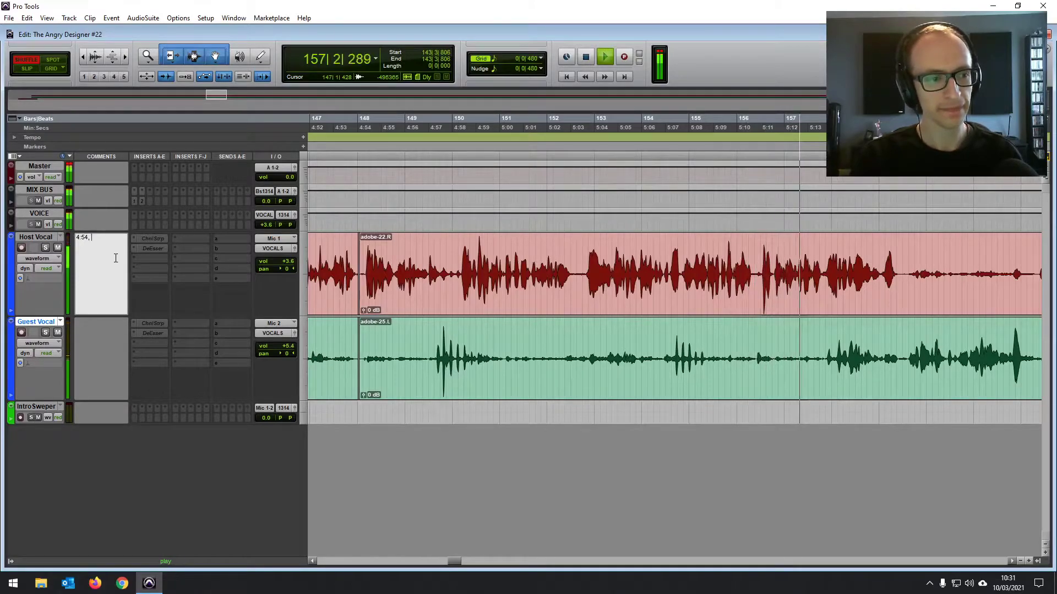
pyautogui.press('Return')
pyautogui.press('space')
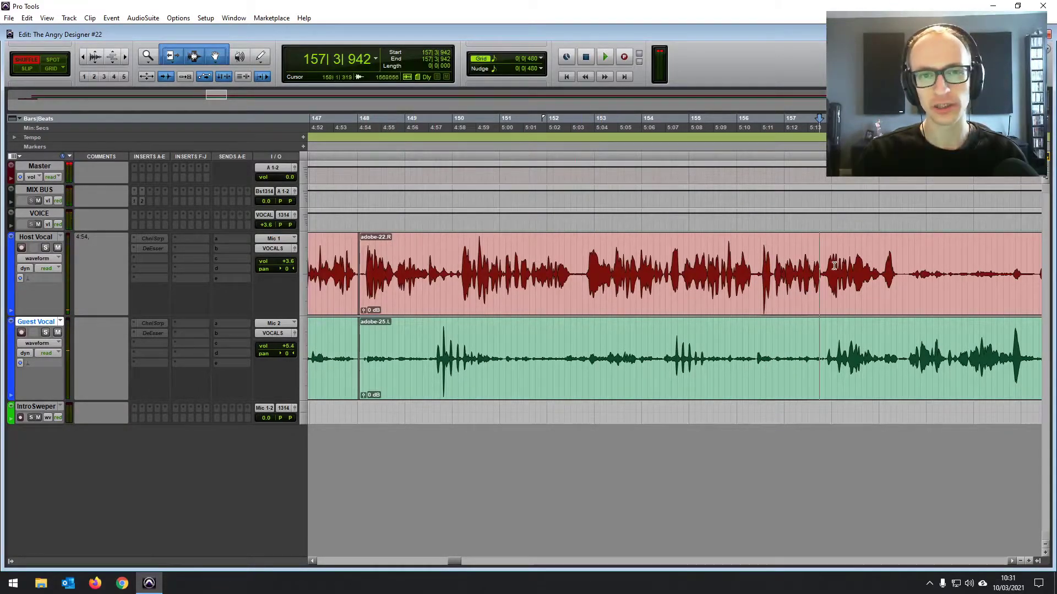
# Hide the Comments column in the Edit window and show it again.
pyautogui.click(101, 235)
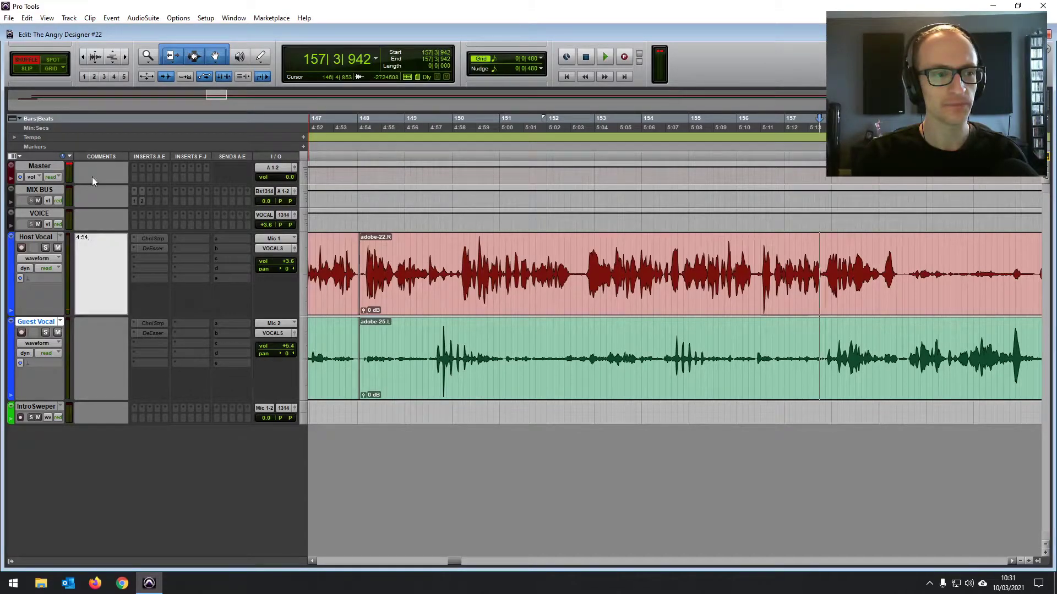
pyautogui.click(20, 157)
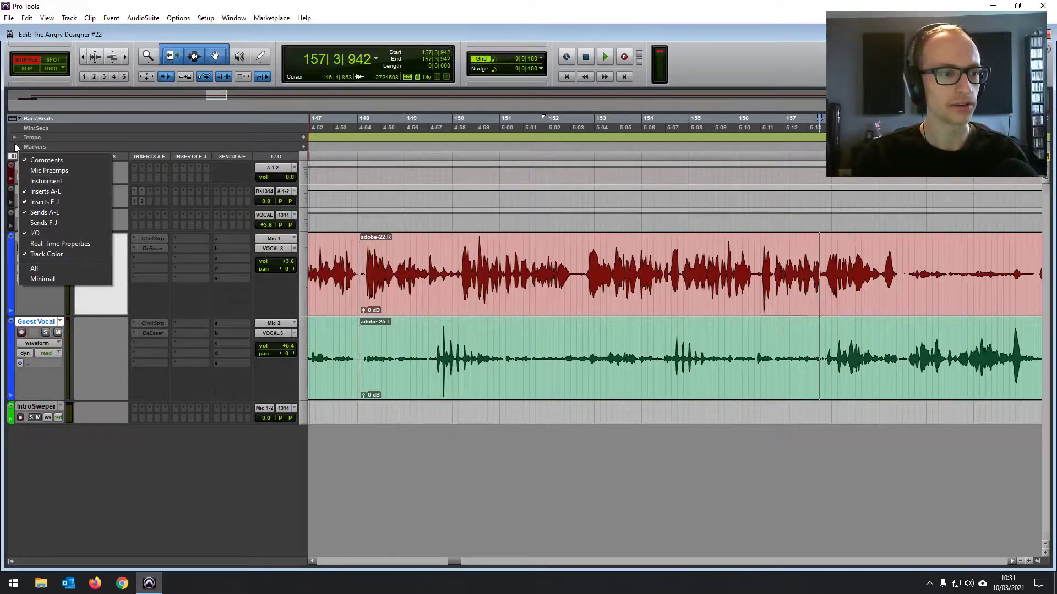
pyautogui.click(39, 159)
pyautogui.click(23, 156)
pyautogui.click(35, 161)
pyautogui.click(461, 253)
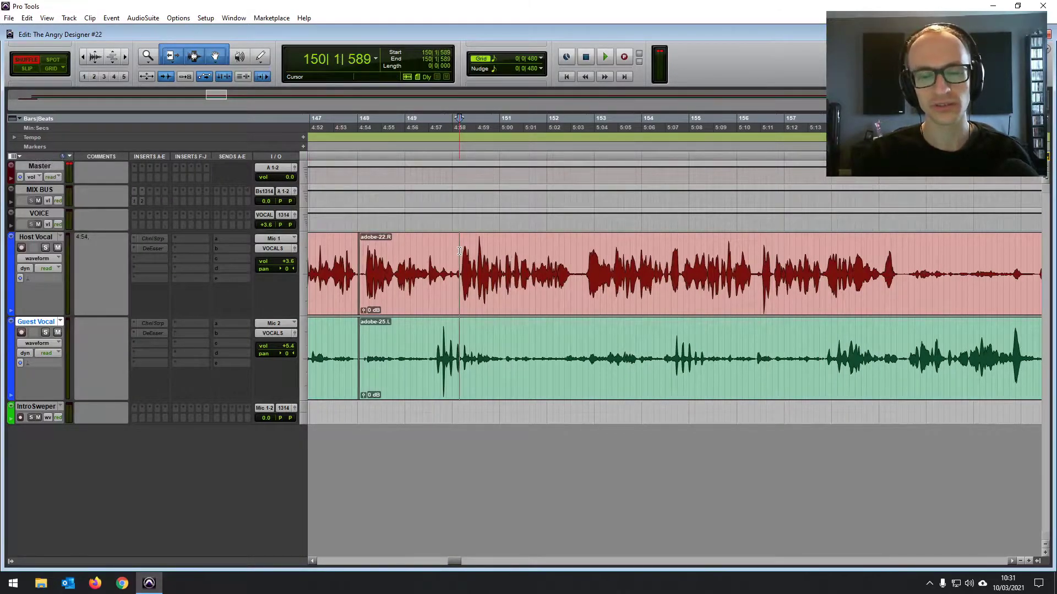
# Delete the short gap near bar 183 on both vocal tracks, closing up the following audio.
pyautogui.click(569, 256)
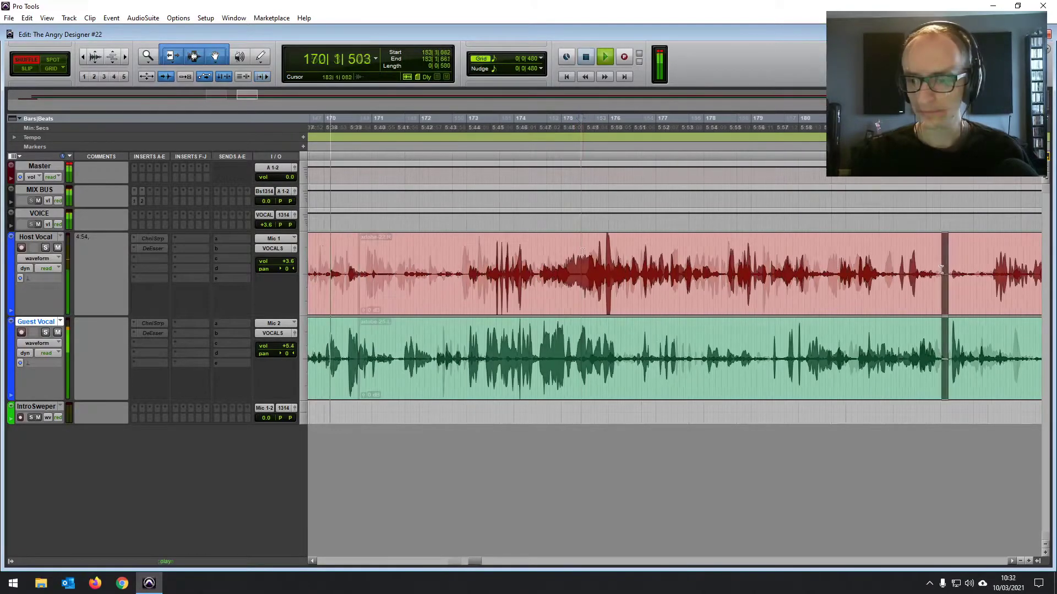
pyautogui.moveTo(951, 268); pyautogui.dragTo(939, 301)
pyautogui.press('Delete')
# Play both vocals from 172|4|699, inspect the waveforms around the join near bar 183, and resume playback from 174|3|043.
pyautogui.click(463, 267)
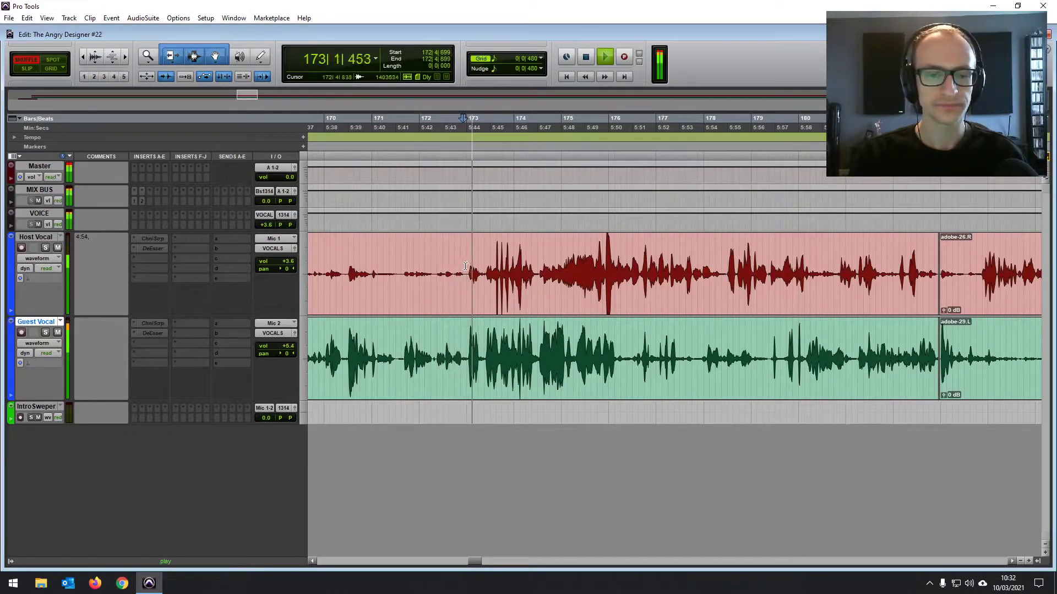
pyautogui.hscroll(2, 471, 273)
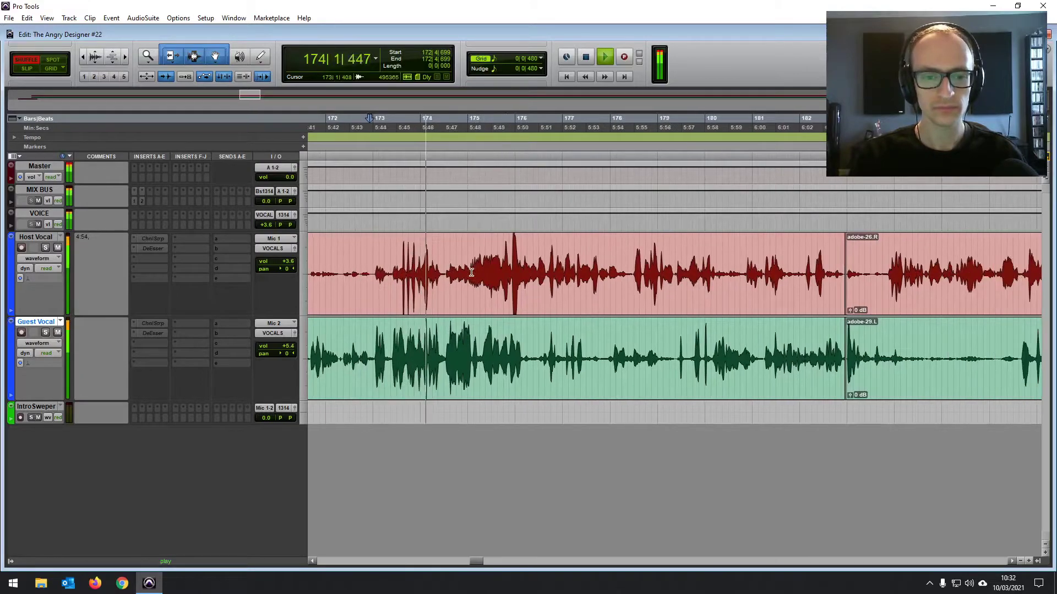
pyautogui.click(445, 266)
pyautogui.press('space')
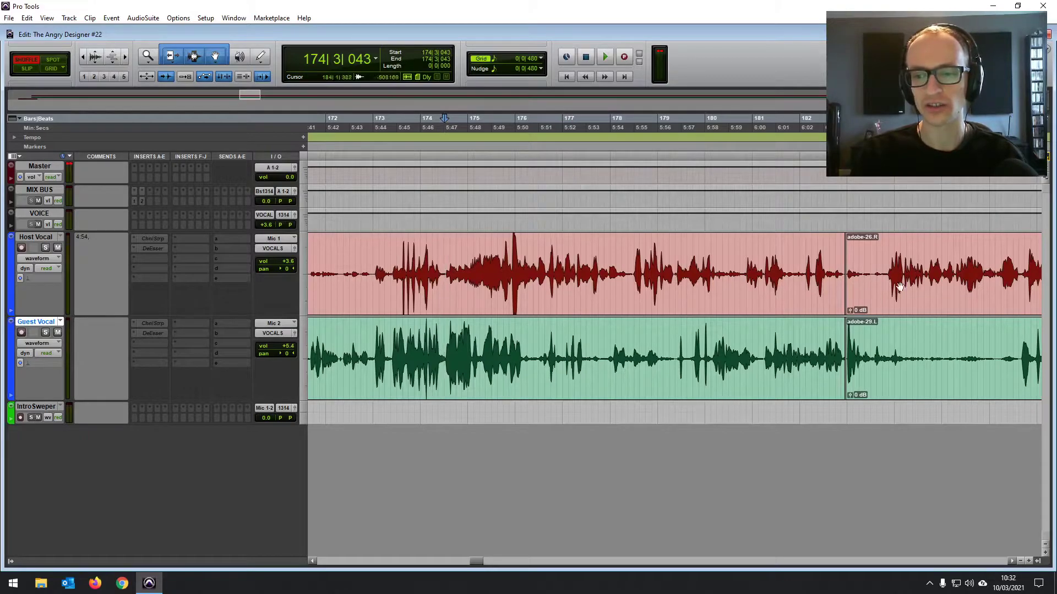
pyautogui.hscroll(3, 865, 280)
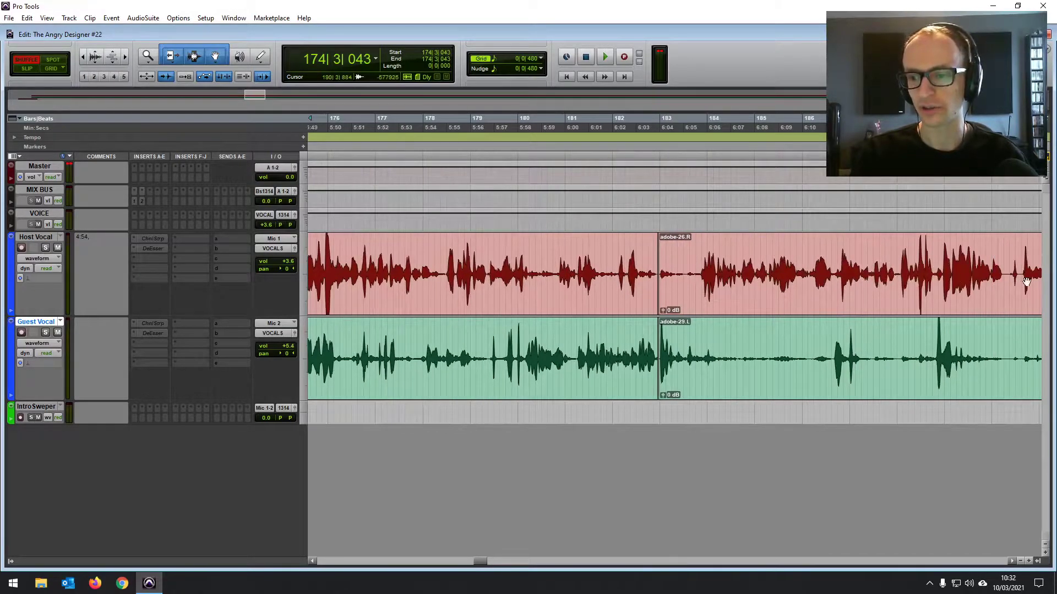
pyautogui.hscroll(-2, 797, 278)
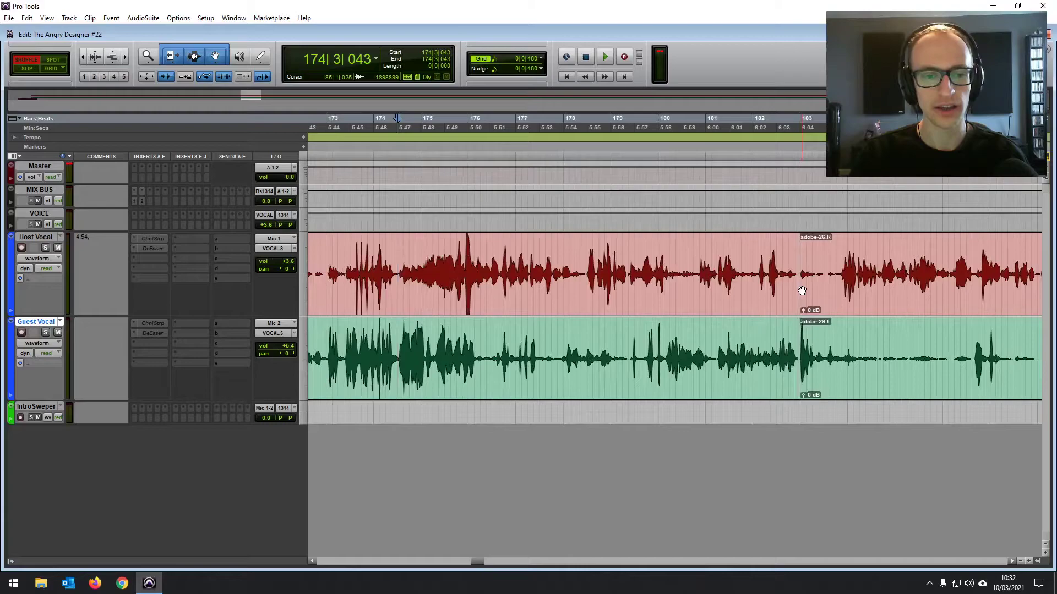
pyautogui.hscroll(-1, 802, 290)
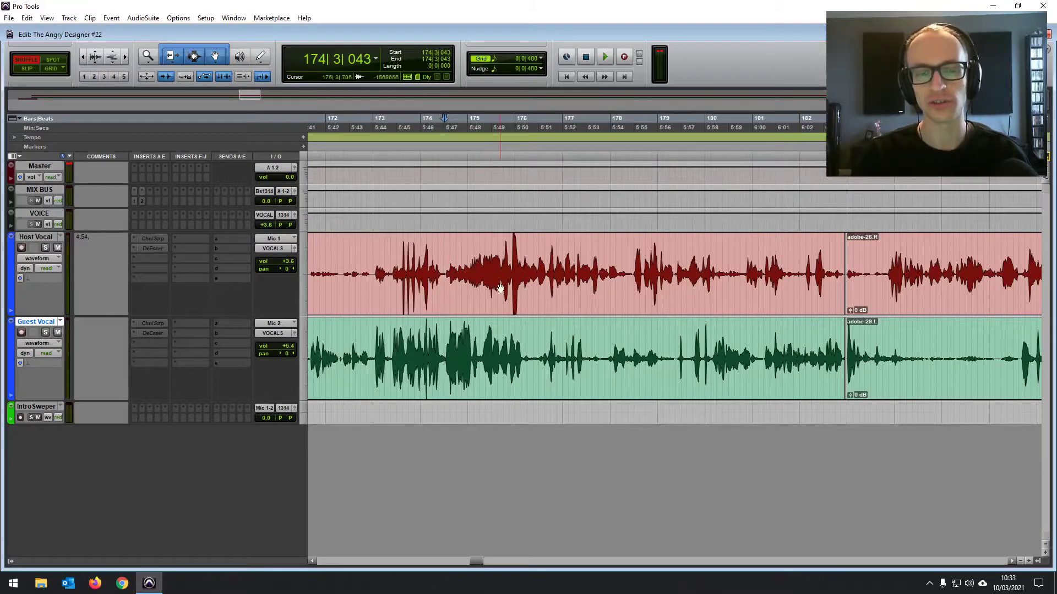
pyautogui.press('space')
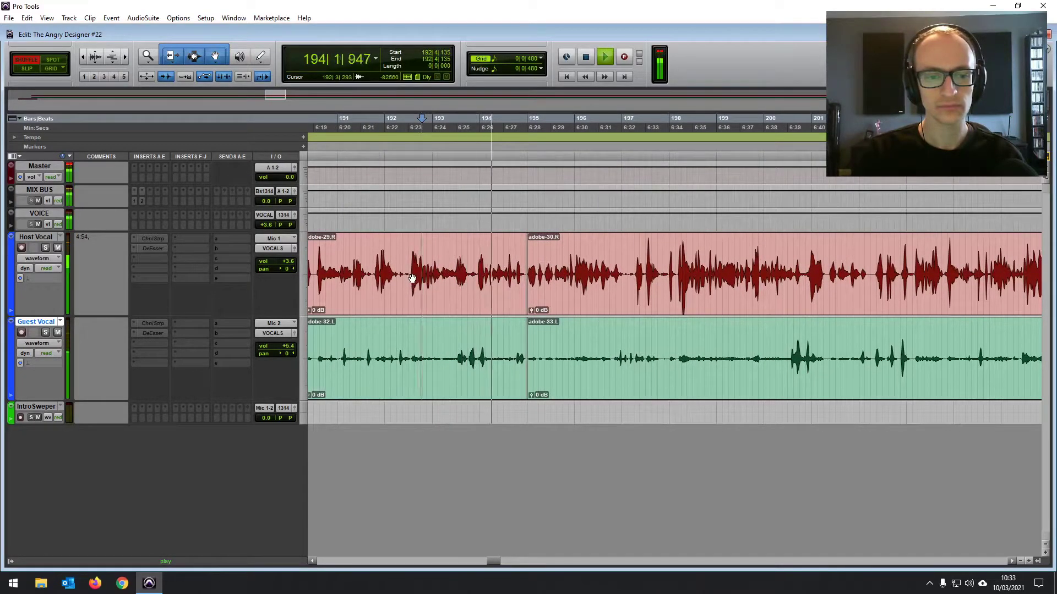
# Magnify the guest vocal around bar 192 and play it near 192|2|049 to pinpoint the unwanted noise.
pyautogui.click(392, 271)
pyautogui.click(388, 271)
pyautogui.press('space')
pyautogui.hotkey('ctrl', '=')
pyautogui.click(397, 344)
pyautogui.hotkey('ctrl', ']')
pyautogui.hotkey('ctrl', ']')
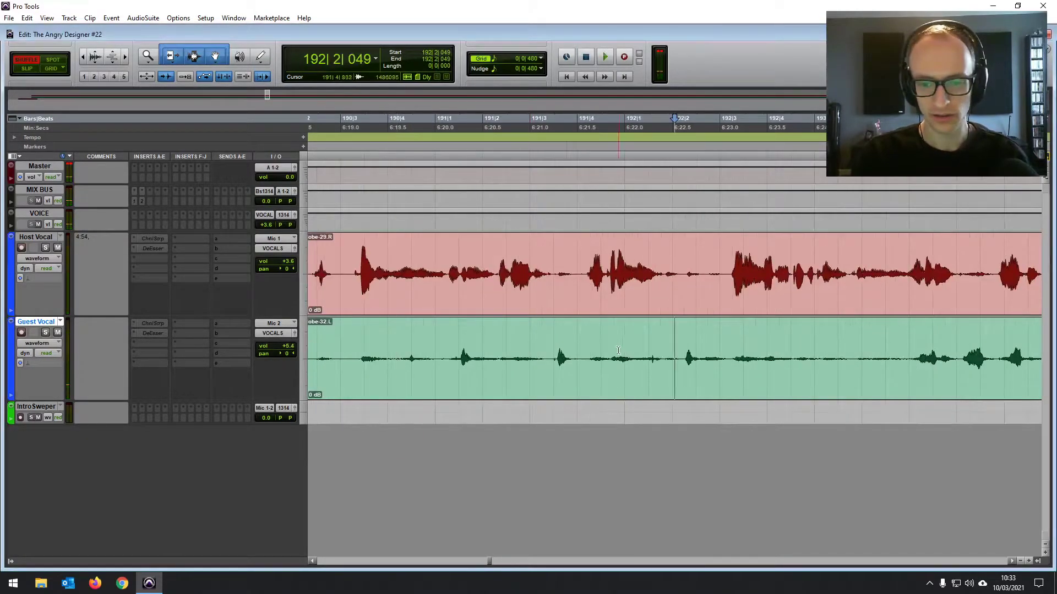
pyautogui.press('space')
pyautogui.press('space')
# Separate the guest vocal noise from 192|1|452 to 192|1|808 into its own clip and lower its clip gain.
pyautogui.moveTo(584, 350); pyautogui.dragTo(666, 351)
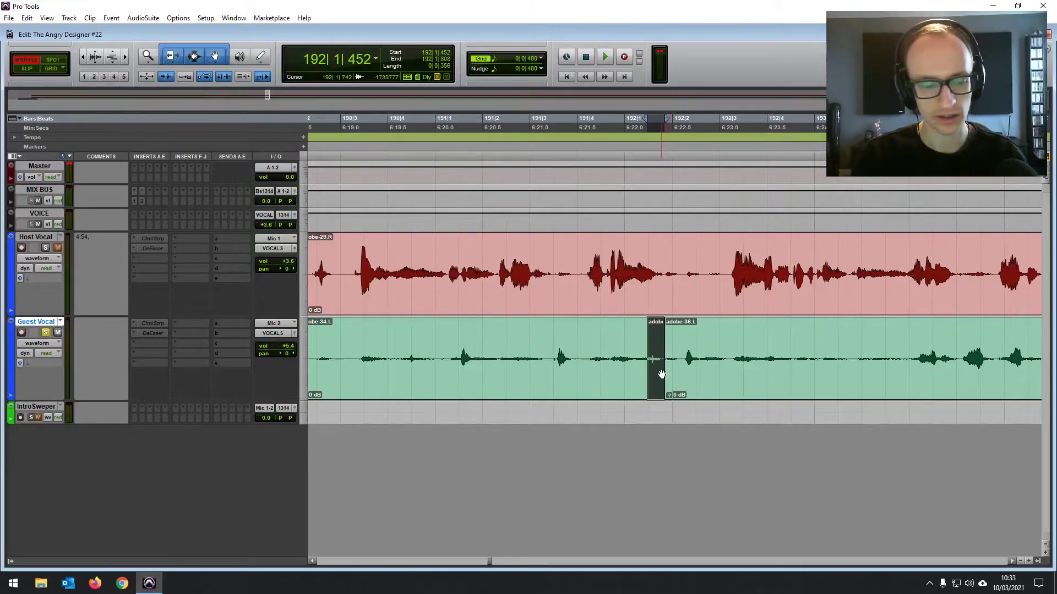
pyautogui.hotkey('ctrl', ']')
pyautogui.hotkey('ctrl', ']')
pyautogui.moveTo(679, 394); pyautogui.dragTo(679, 426)
pyautogui.hotkey('ctrl', '[')
pyautogui.hotkey('ctrl', '[')
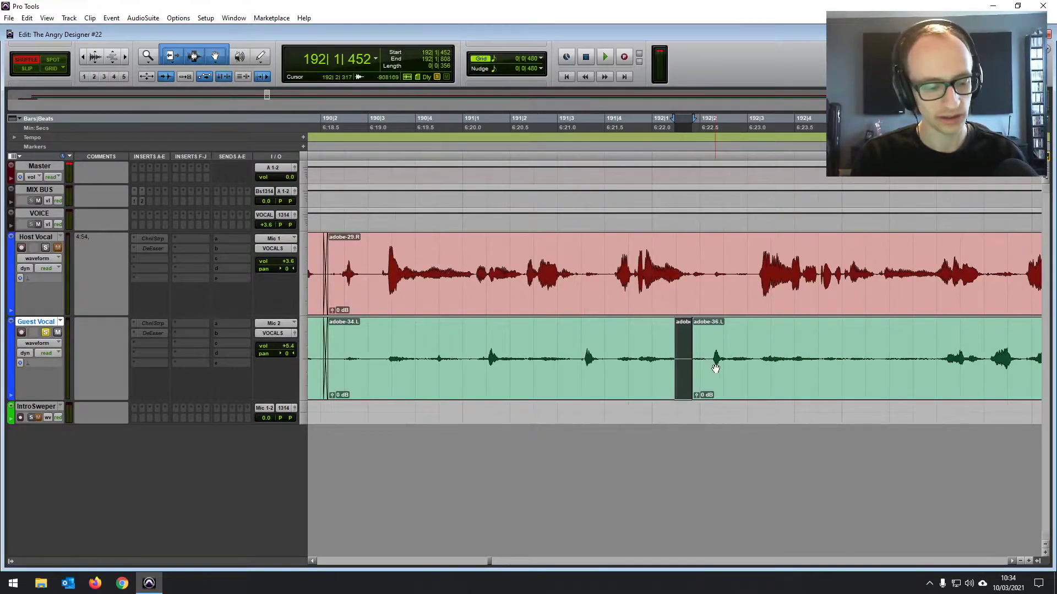
pyautogui.click(502, 329)
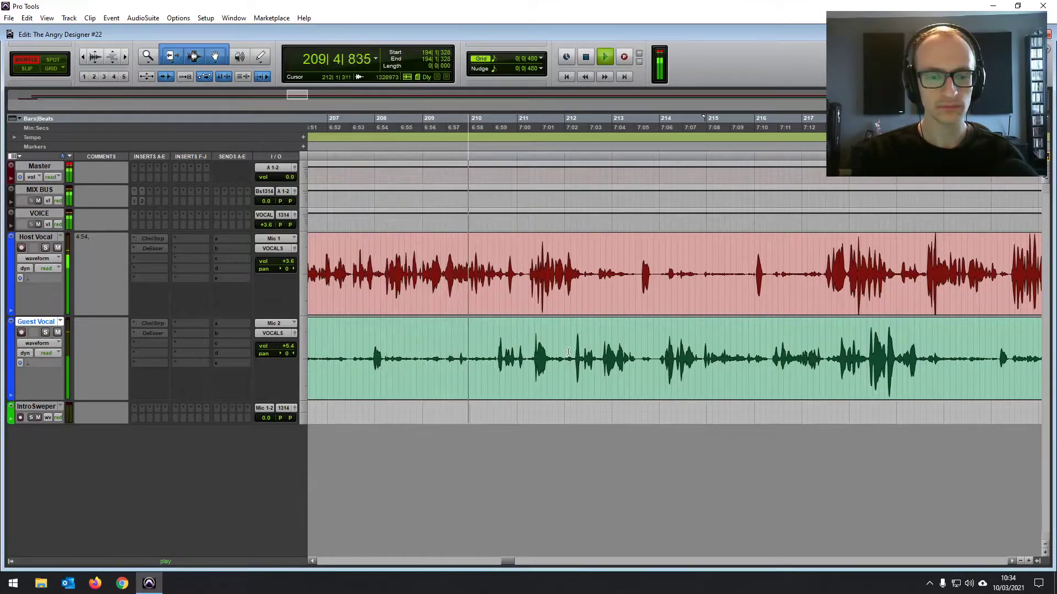
# Separate and mute the guest vocal noise from 209|4|079 to 209|4|570.
pyautogui.press('space')
pyautogui.click(458, 353)
pyautogui.hotkey('ctrl', '=')
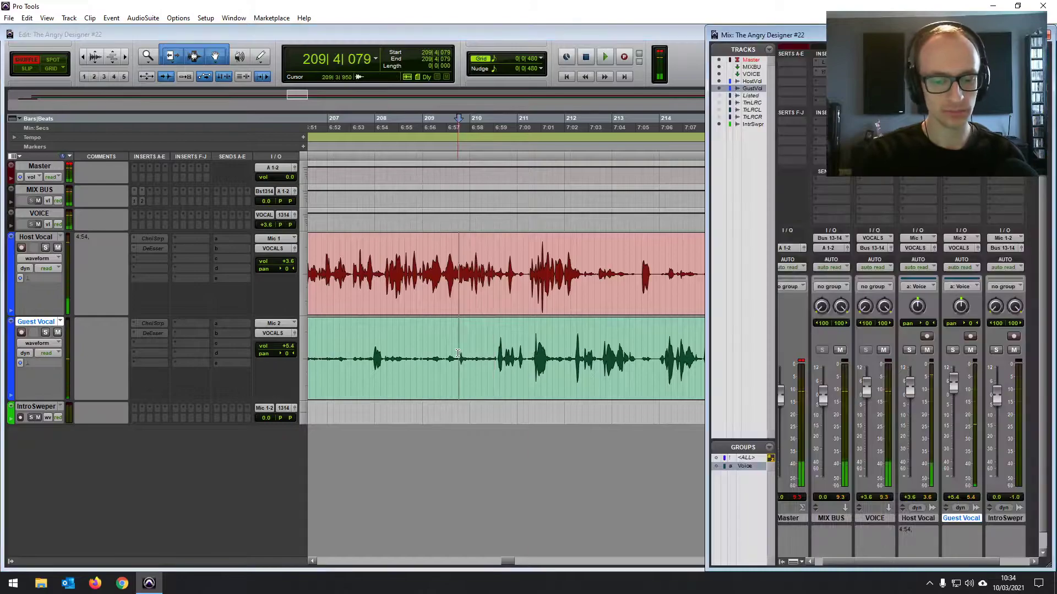
pyautogui.hotkey('ctrl', '=')
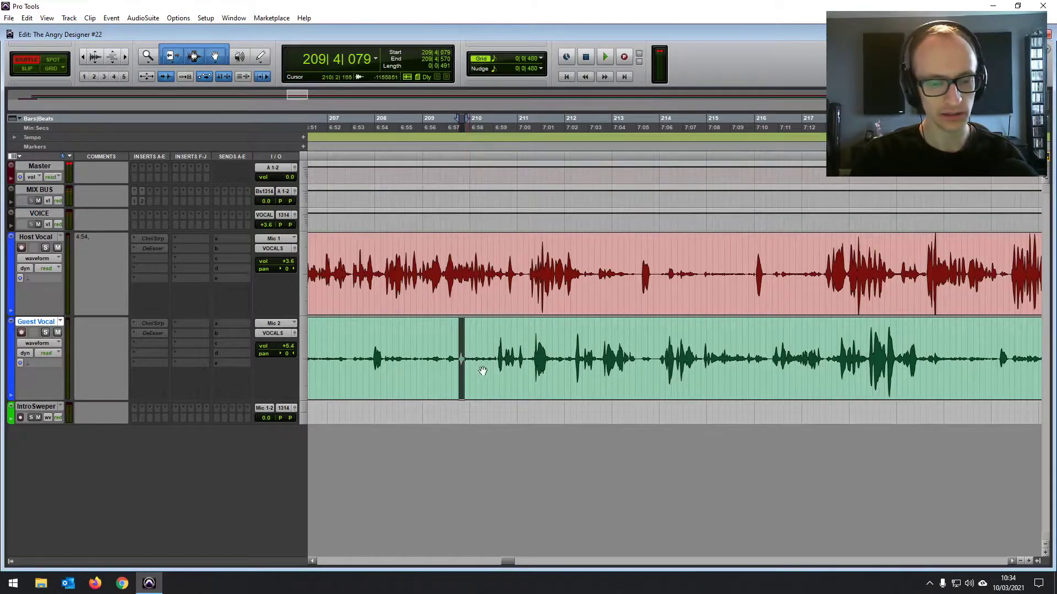
# Play both vocals from 208|3|421 to check the muted spot near bar 210, and stop playback.
pyautogui.click(404, 356)
pyautogui.press('space')
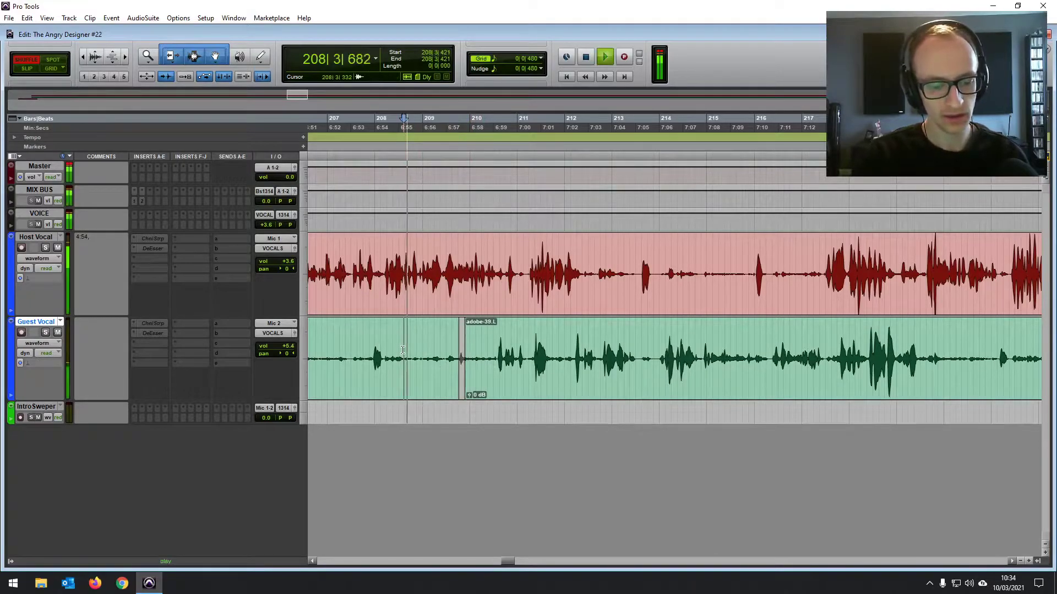
pyautogui.hotkey('ctrl', '=')
pyautogui.press('a')
pyautogui.hotkey('ctrl', '=')
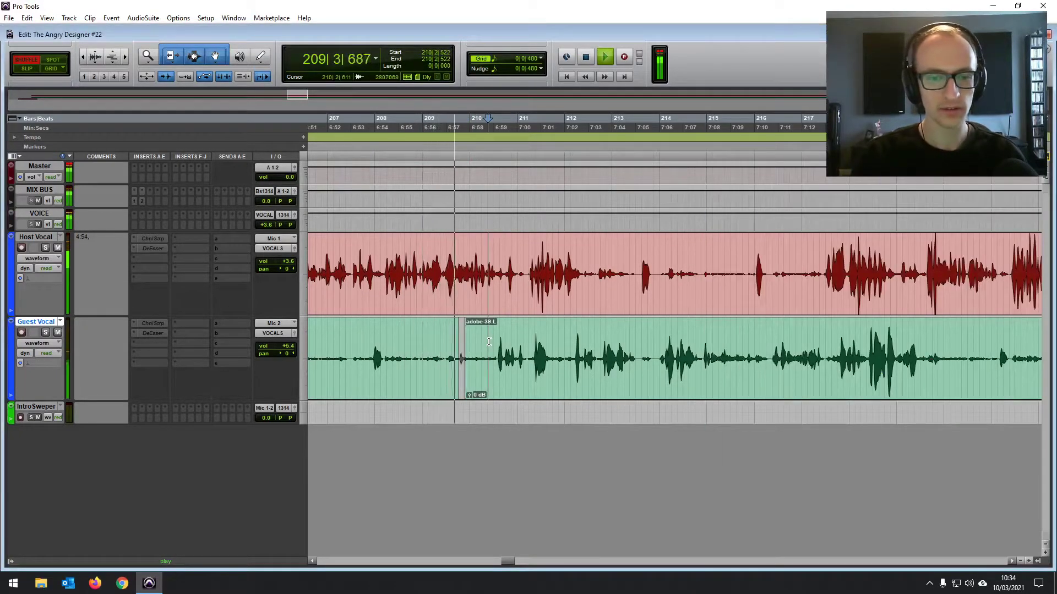
pyautogui.press('space')
pyautogui.click(461, 267)
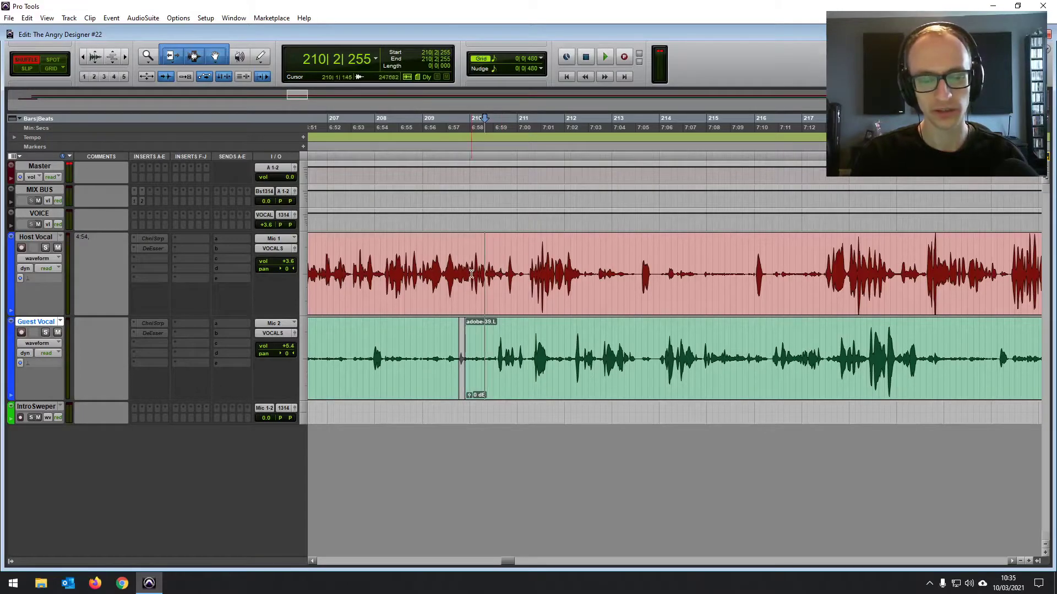
# Play the conversation from 210|2|255 and select the short pause around bar 228 on the host vocal.
pyautogui.press('space')
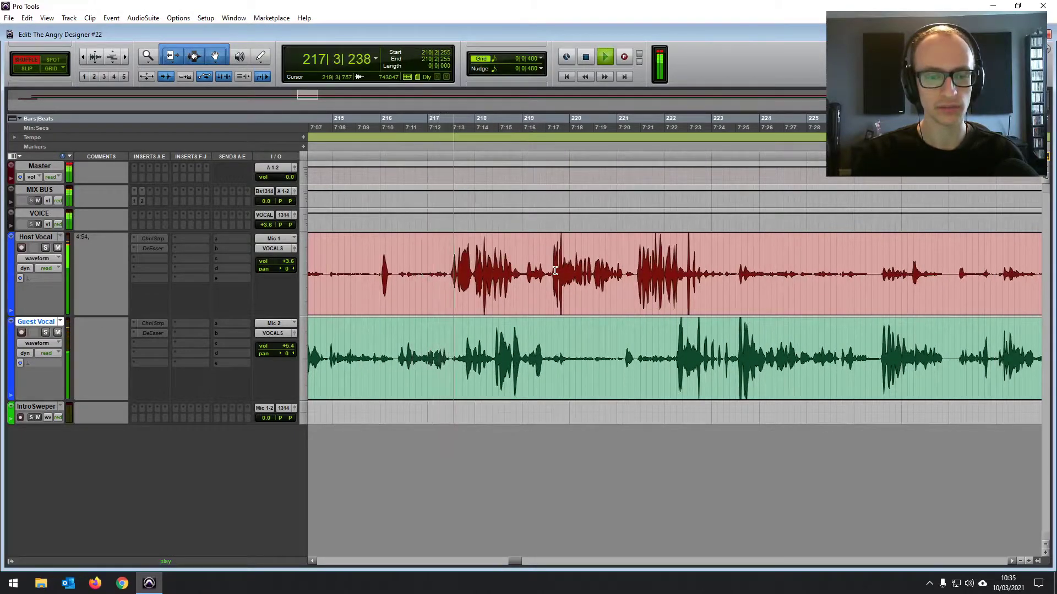
pyautogui.hscroll(2, 555, 270)
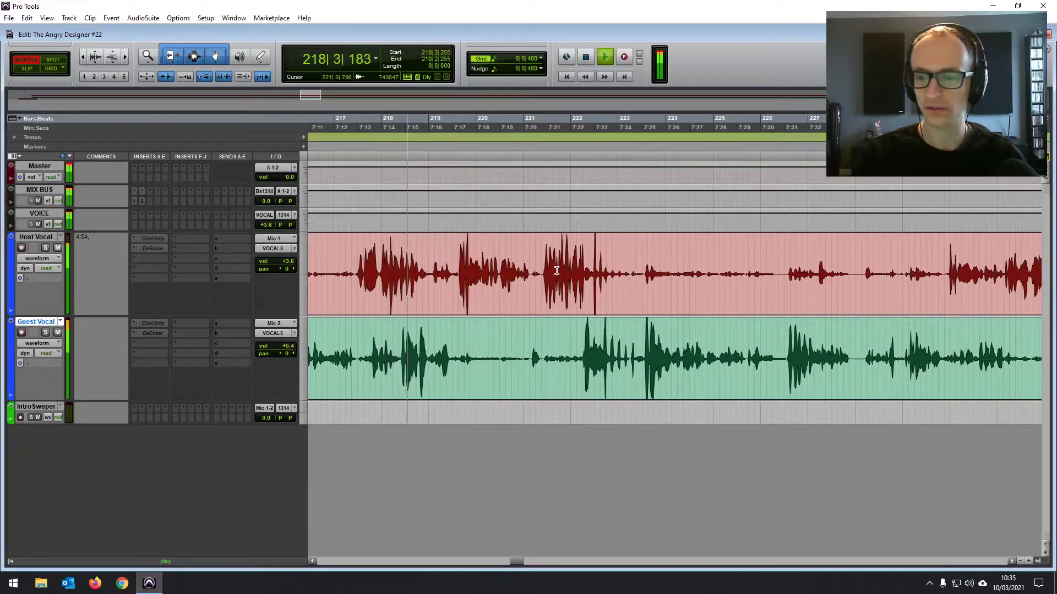
pyautogui.moveTo(856, 265); pyautogui.dragTo(866, 266)
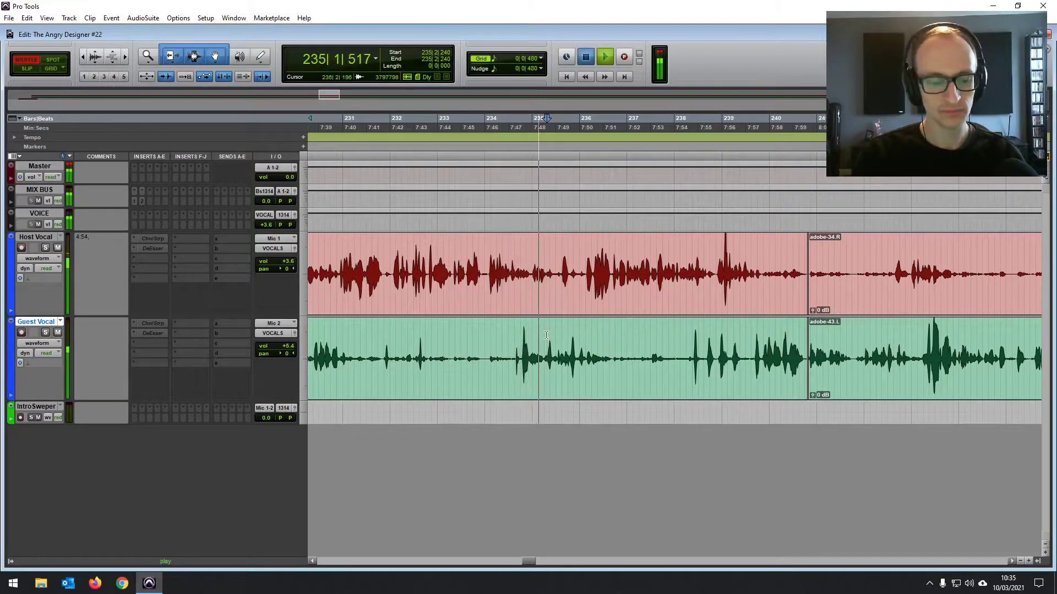
# Stop playback and separate the guest vocal noise from 234|3|624 to 234|4|109 into its own clip.
pyautogui.press('space')
pyautogui.hotkey('ctrl', '=')
pyautogui.press('a')
pyautogui.click(516, 348)
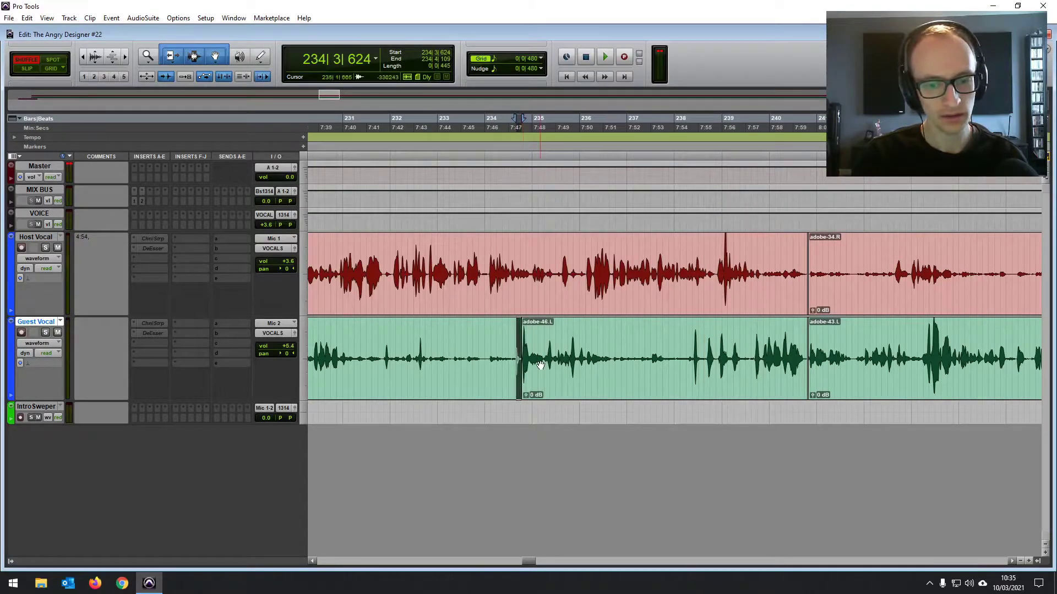
# Mute the separated guest noise at 234|3|624 and play from 234|2|157 with the Voice group re-enabled.
pyautogui.click(498, 258)
pyautogui.press('space')
pyautogui.hotkey('ctrl', '=')
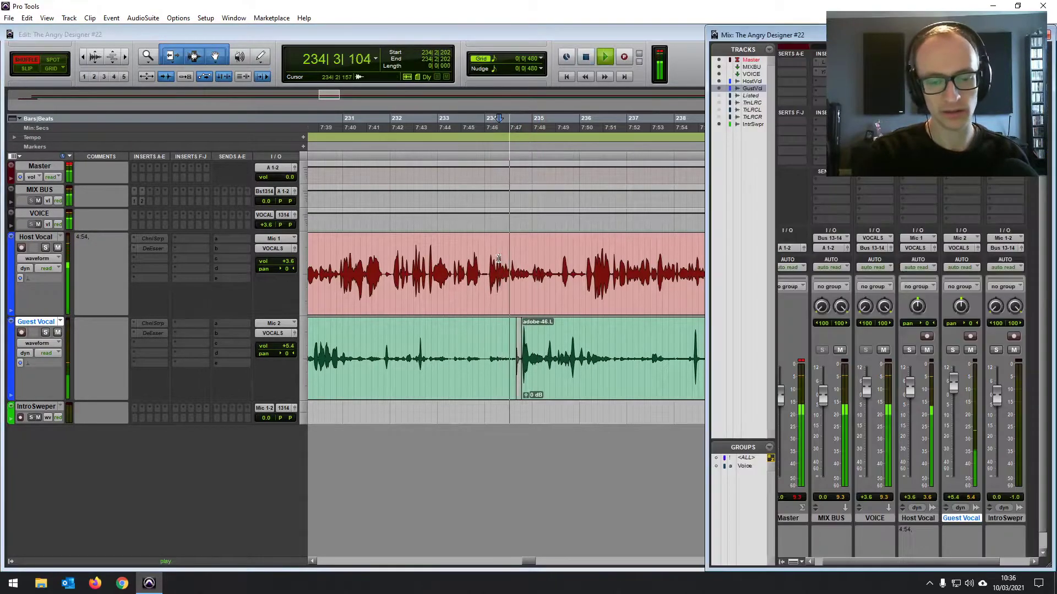
pyautogui.hotkey('ctrl', '=')
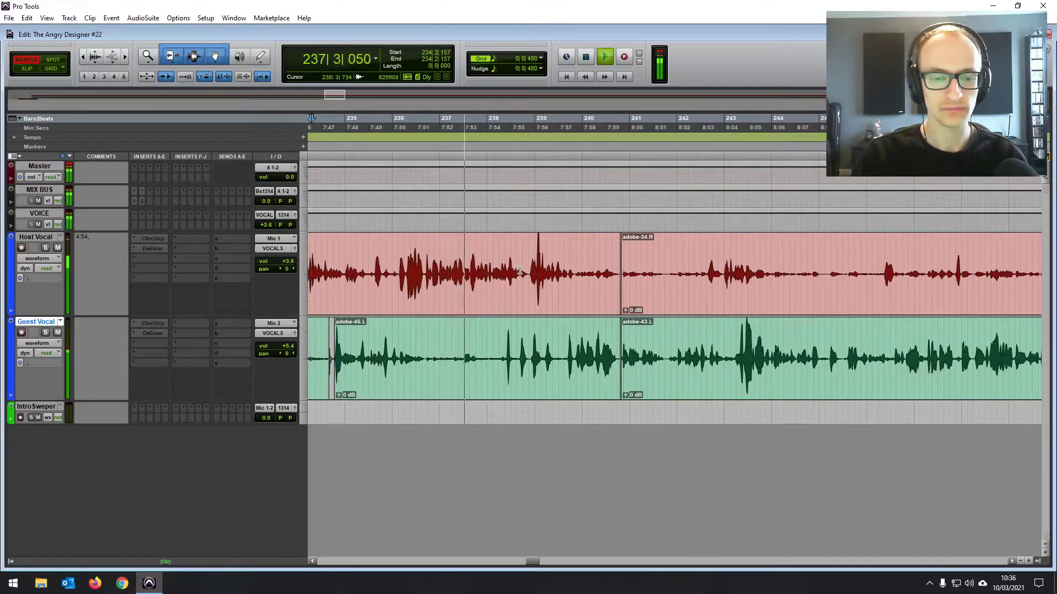
pyautogui.hotkey('ctrl', '=')
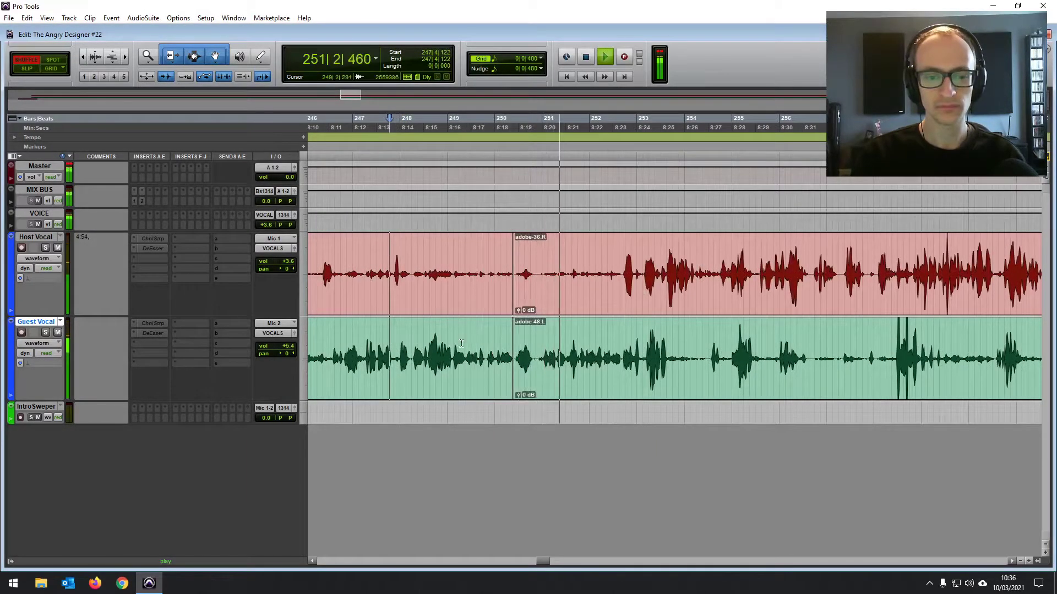
# Replay both vocals around bar 249, including from 249|1|471, to locate the words before the clip boundary.
pyautogui.click(451, 342)
pyautogui.click(487, 342)
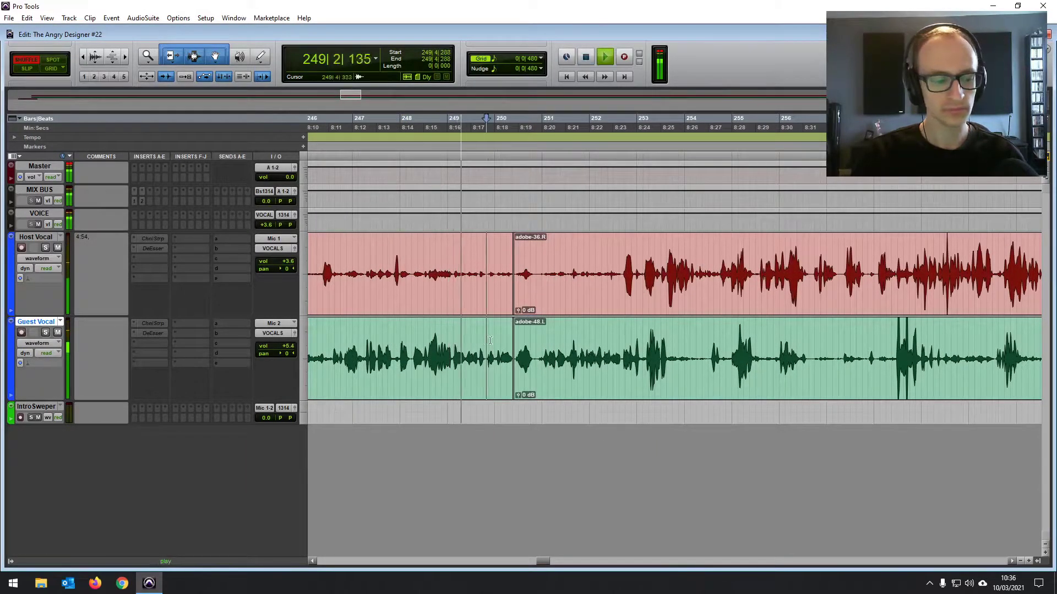
pyautogui.hotkey('ctrl', ']')
pyautogui.press('space')
pyautogui.click(608, 345)
pyautogui.press('space')
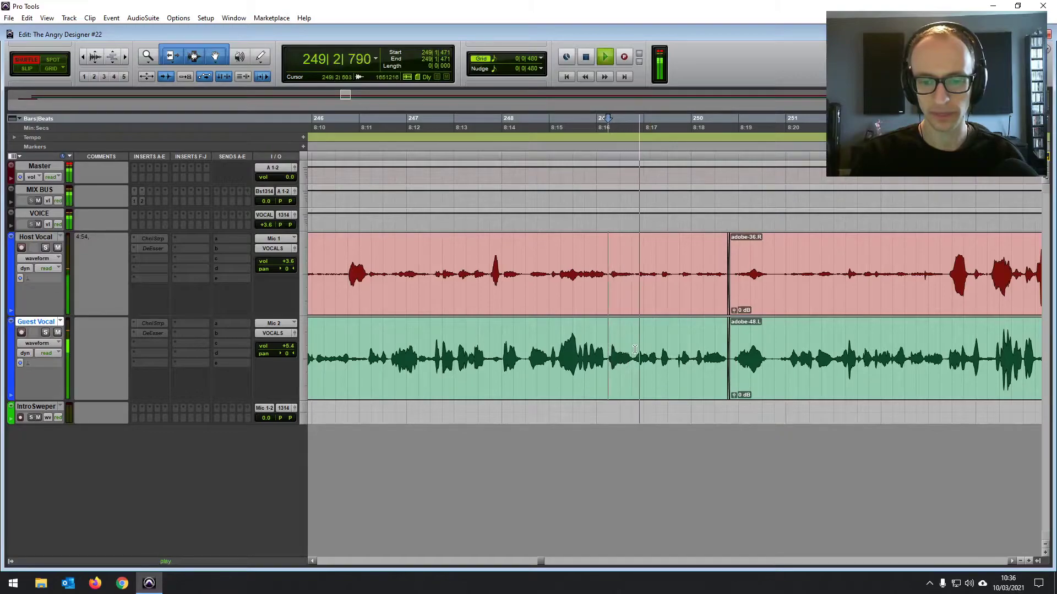
# Select both vocals from 249|3|200 to 249|3|869 and audition the passage from 250|1|220.
pyautogui.press('space')
pyautogui.moveTo(649, 351); pyautogui.dragTo(660, 349)
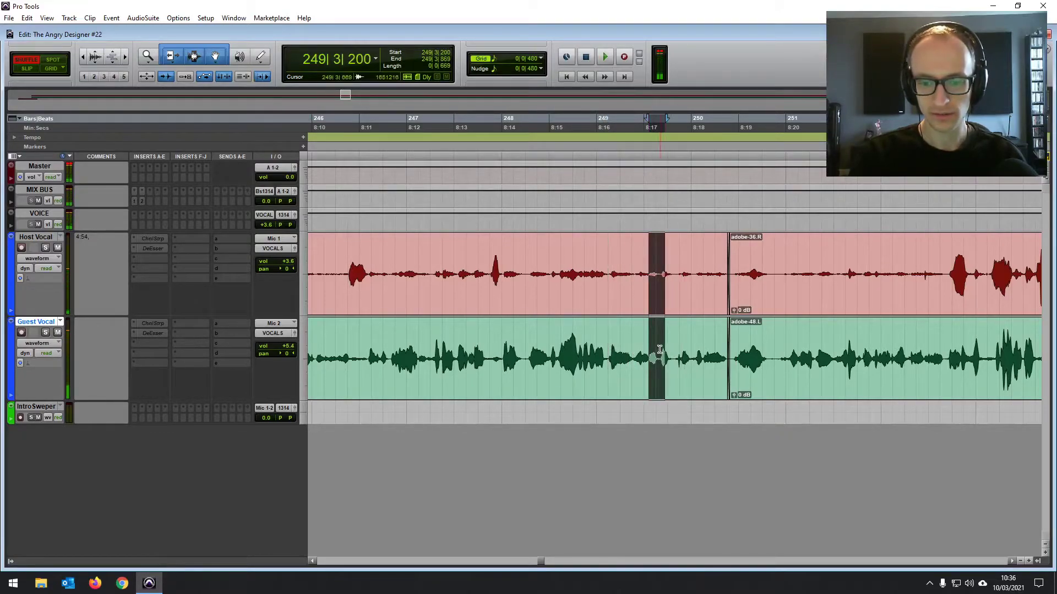
pyautogui.press('Delete')
pyautogui.click(689, 349)
pyautogui.press('space')
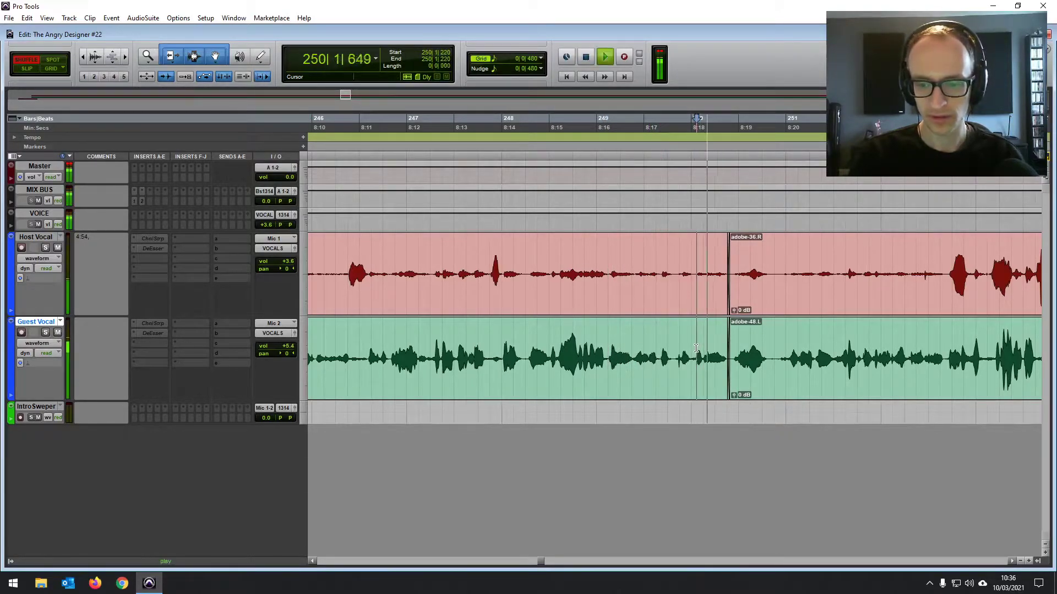
pyautogui.press('space')
# Remove both vocals from 249|3|669 to 250|1|019, closing the gap, and crossfade the join.
pyautogui.moveTo(660, 351); pyautogui.dragTo(688, 344)
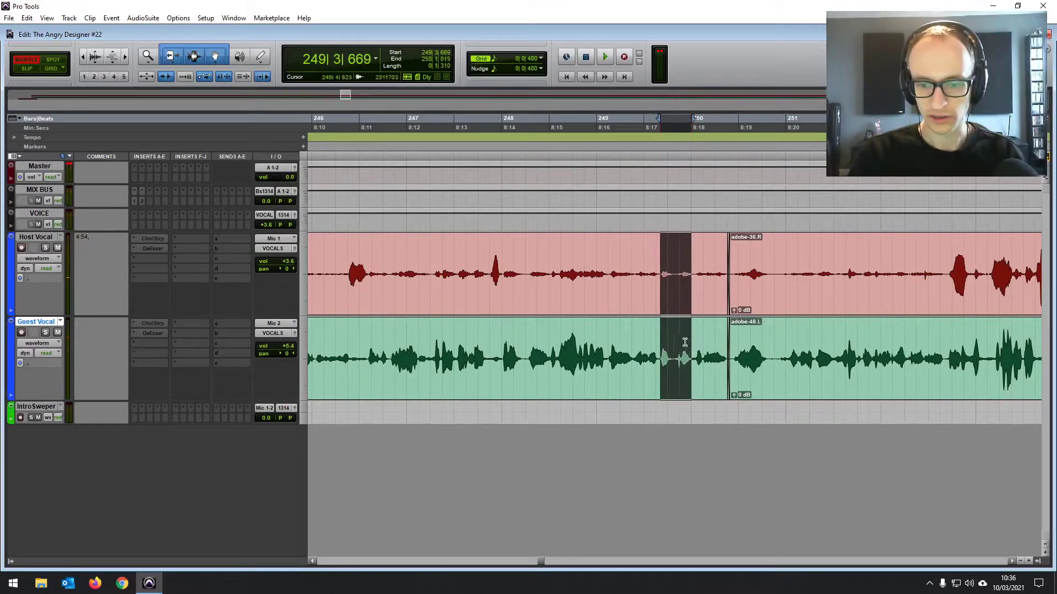
pyautogui.press('Delete')
pyautogui.click(660, 314)
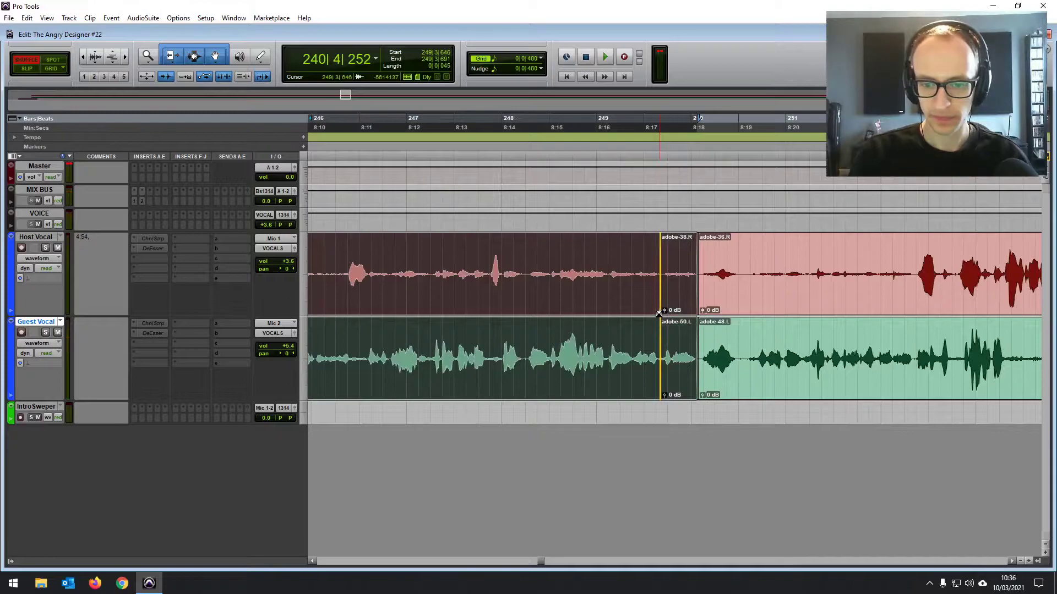
# Play both vocals from 249|1|203 and again from 248|1|945 to check the crossfaded edit.
pyautogui.click(603, 279)
pyautogui.press('space')
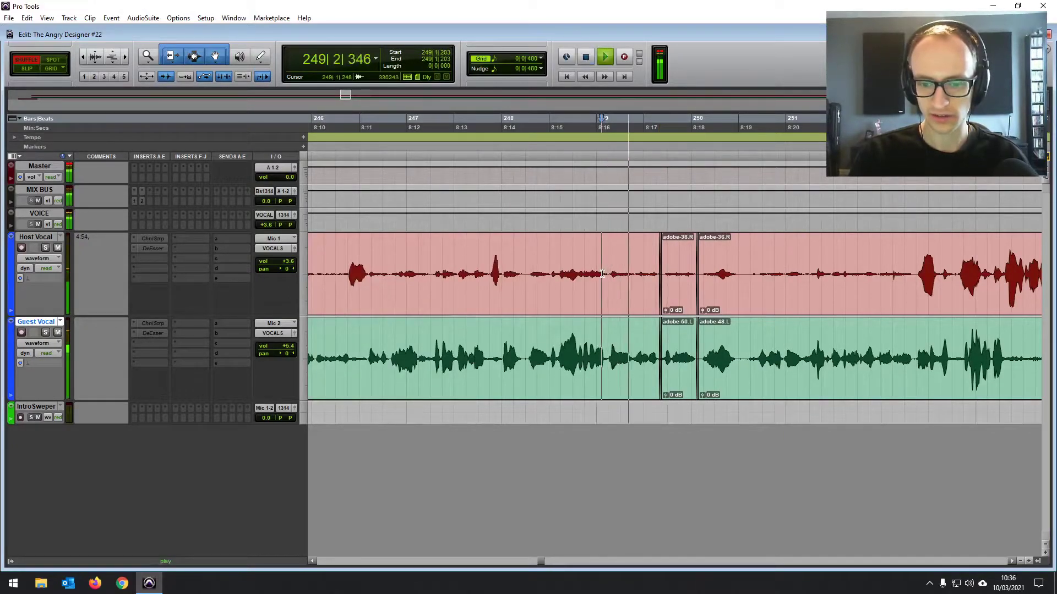
pyautogui.press('space')
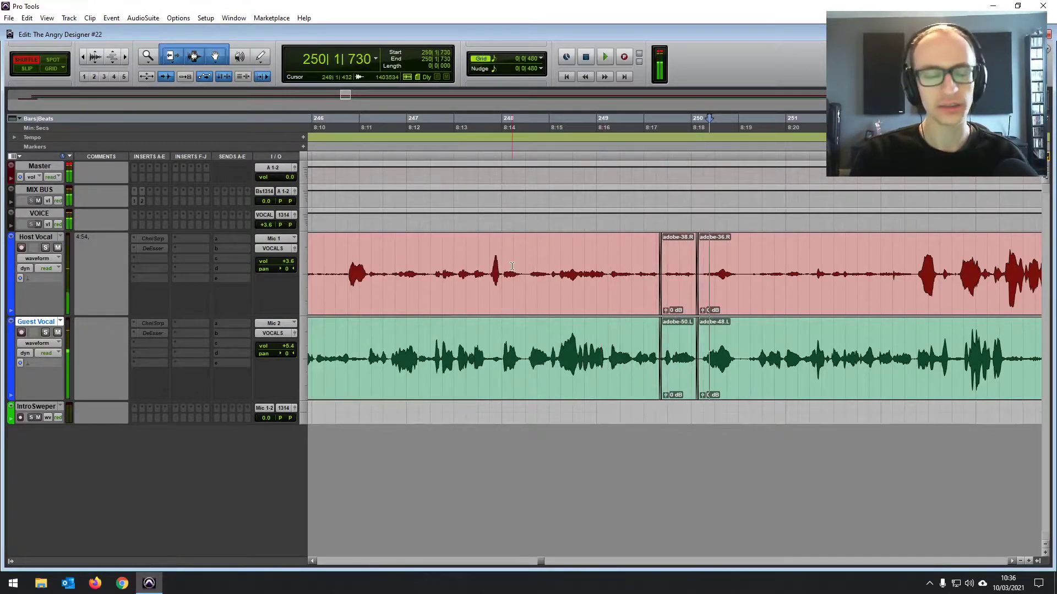
pyautogui.click(524, 261)
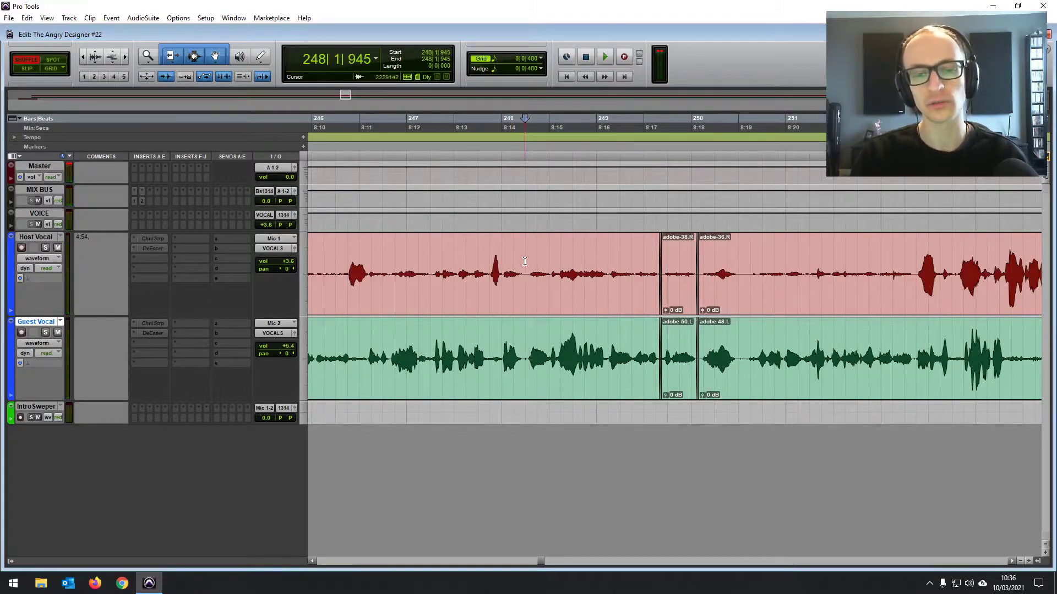
pyautogui.press('space')
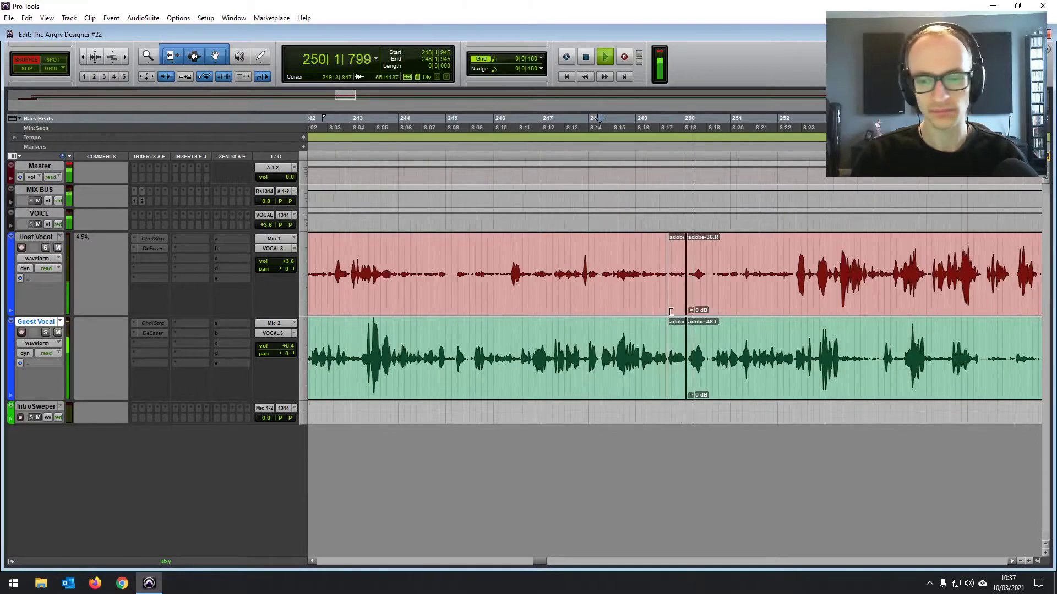
pyautogui.hotkey('ctrl', '[')
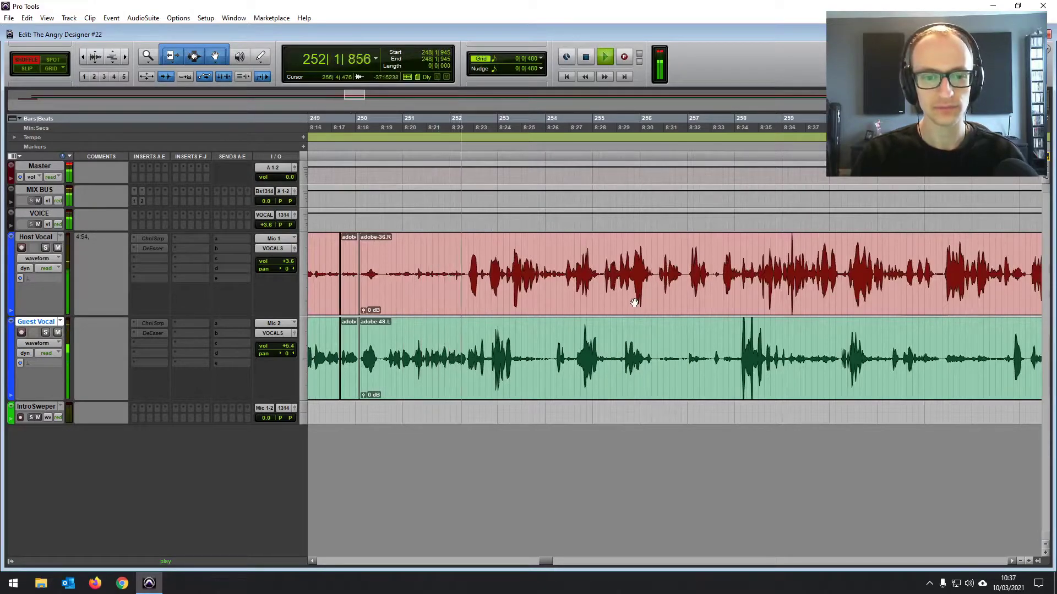
# With the Voice group disabled, separate the quiet host vocal section between 252|1 and 252|2 and lower its clip gain to silence.
pyautogui.click(459, 263)
pyautogui.hotkey('ctrl', '=')
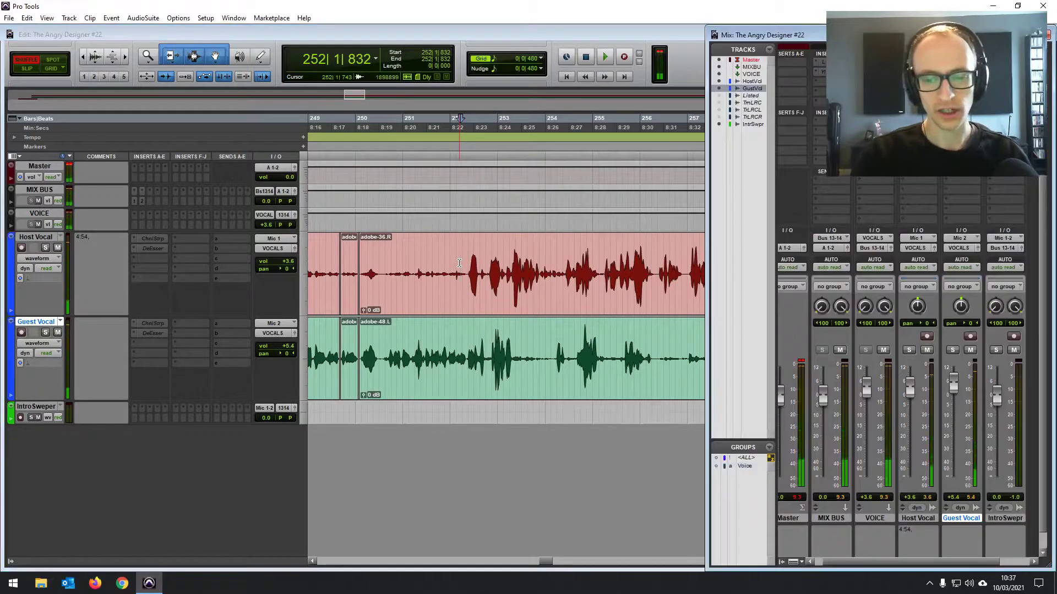
pyautogui.click(459, 263)
pyautogui.hotkey('ctrl', ']')
pyautogui.hotkey('ctrl', ']')
pyautogui.moveTo(661, 274); pyautogui.dragTo(667, 424)
pyautogui.hotkey('ctrl', 'e')
pyautogui.click(566, 259)
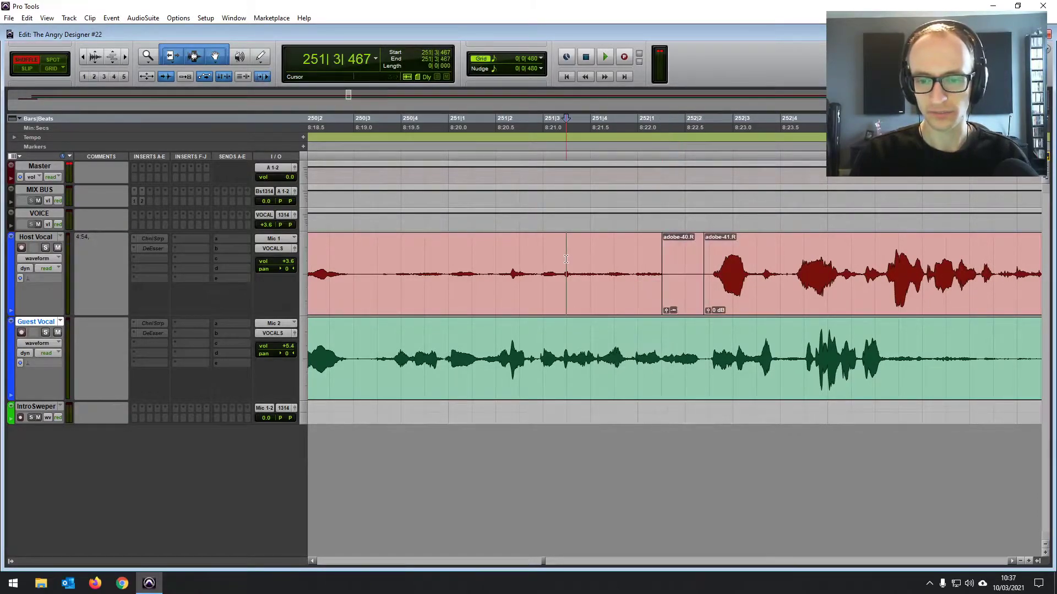
# With the Voice group re-enabled, crossfade the host vocal edit near 252|1 and play it from 251|2|424.
pyautogui.hotkey('ctrl', '=')
pyautogui.hotkey('ctrl', '=')
pyautogui.moveTo(660, 303); pyautogui.dragTo(663, 302)
pyautogui.click(517, 255)
pyautogui.press('space')
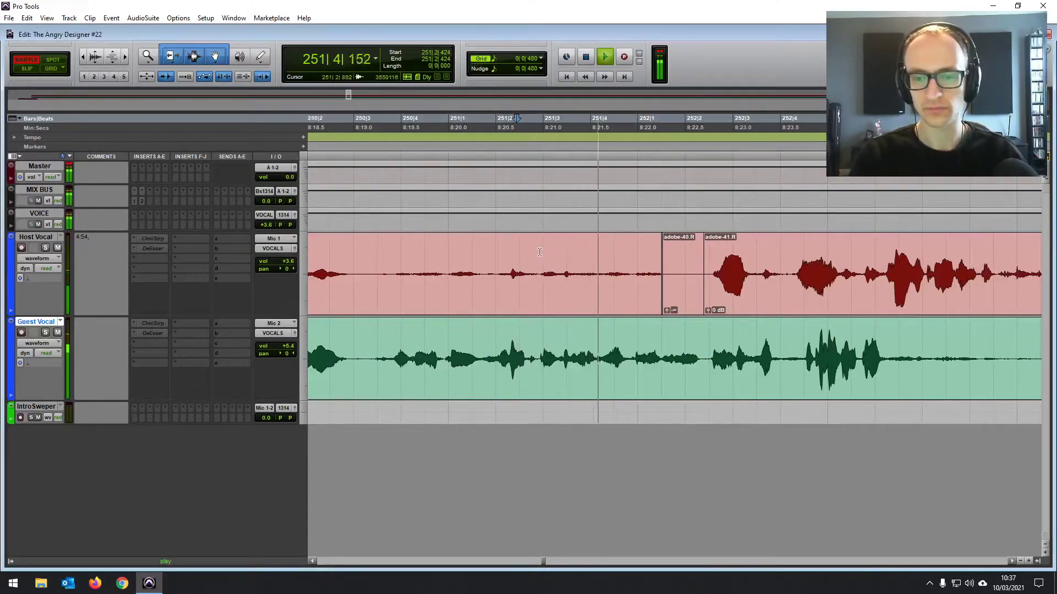
pyautogui.press('space')
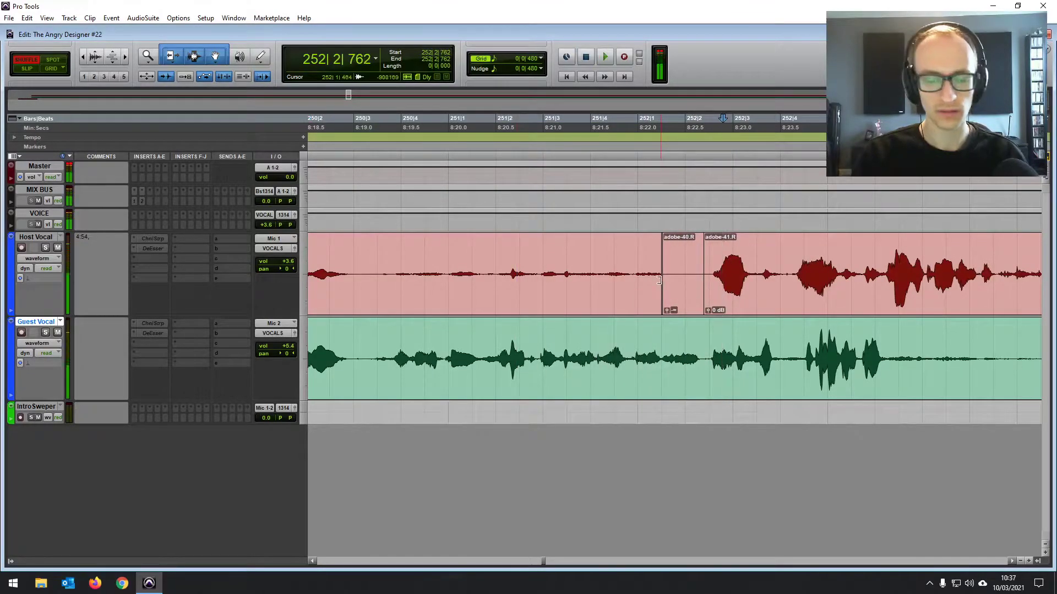
# Split both vocals at 251|4|900 and lower the new short host clip's gain to silence.
pyautogui.click(636, 281)
pyautogui.hotkey('ctrl', 'e')
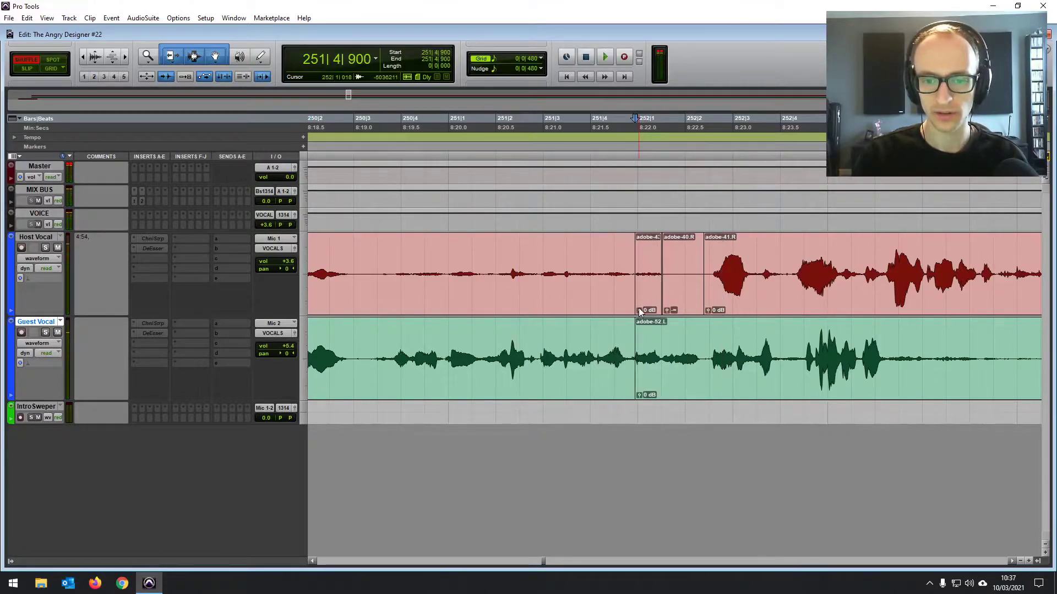
pyautogui.moveTo(640, 310); pyautogui.dragTo(640, 451)
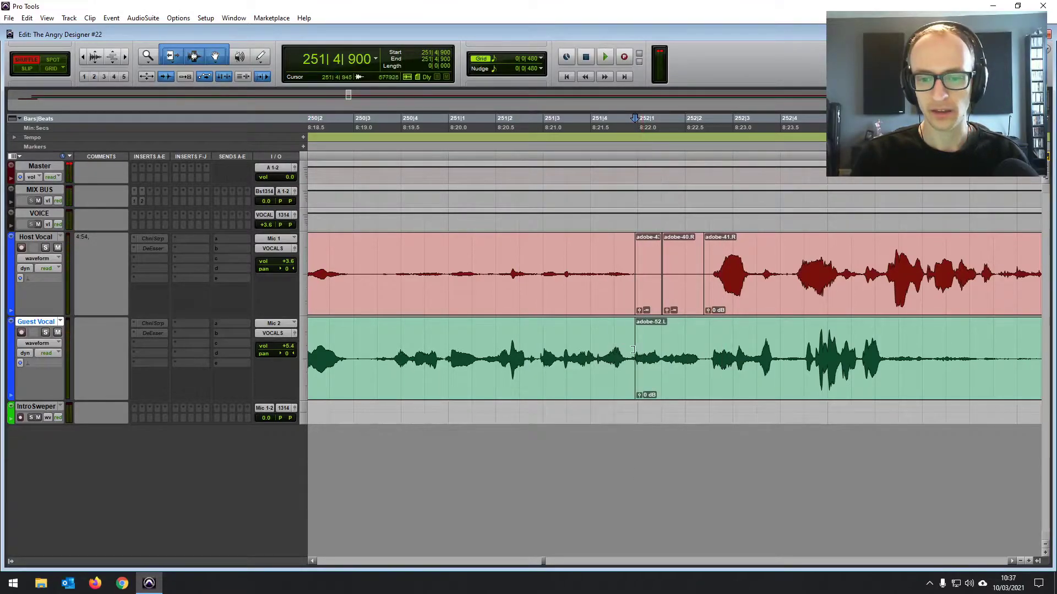
pyautogui.click(557, 266)
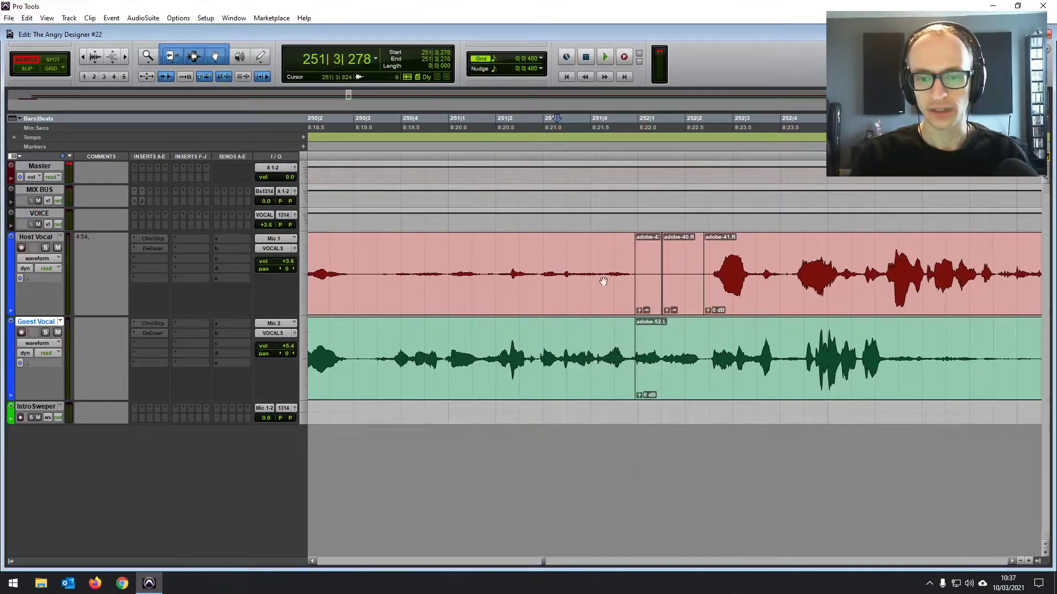
pyautogui.click(683, 295)
pyautogui.click(684, 253)
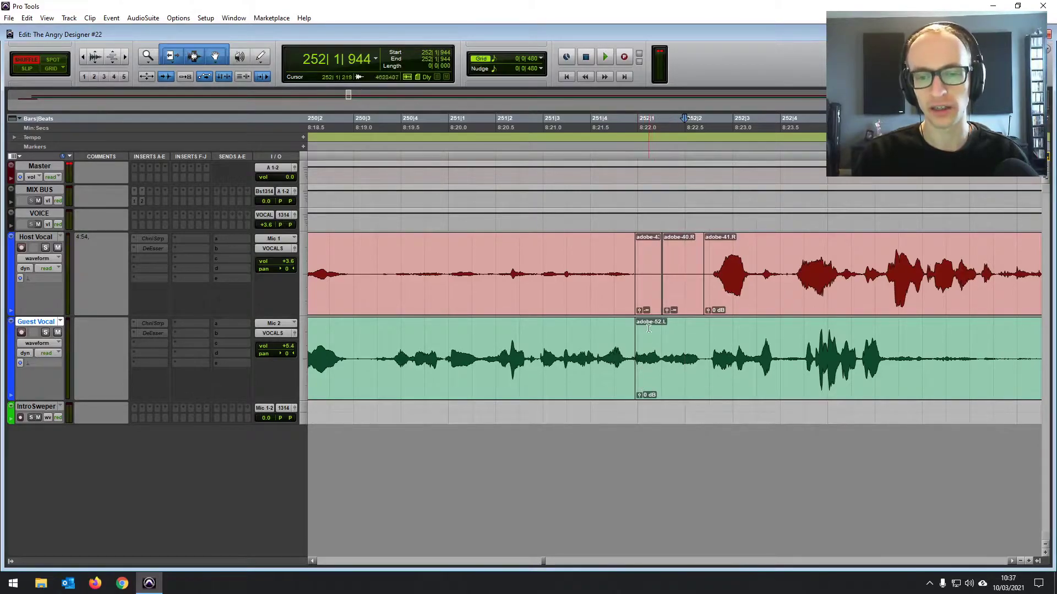
# Try splitting both vocals at 251|2|903 and adjusting the clip gain, and undo the attempt.
pyautogui.click(542, 270)
pyautogui.hotkey('ctrl', 'e')
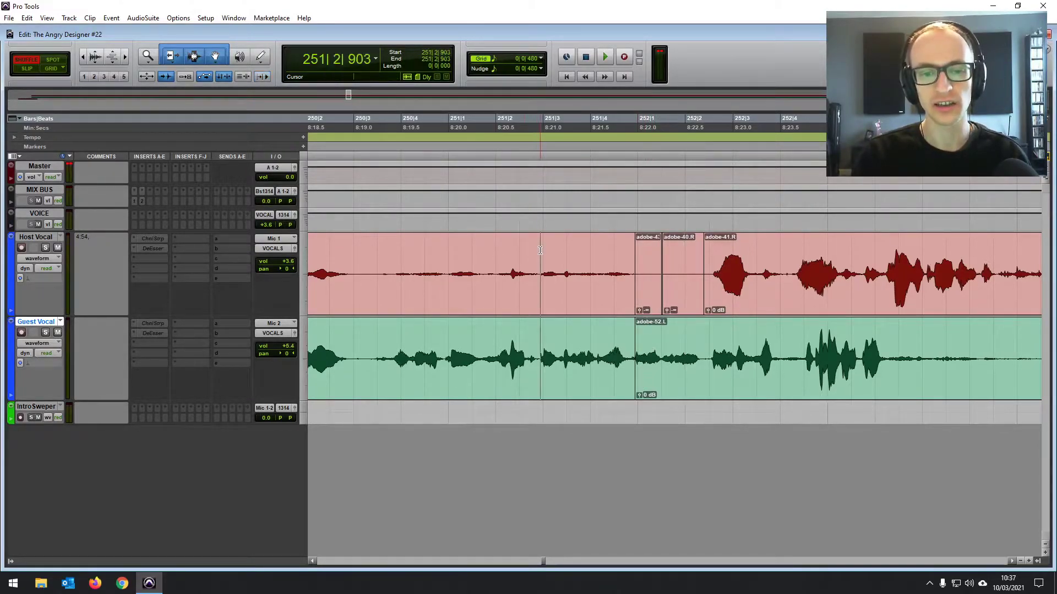
pyautogui.moveTo(545, 394)
pyautogui.mouseDown()
pyautogui.moveTo(541, 437)
pyautogui.moveTo(548, 402)
pyautogui.mouseUp()
pyautogui.hotkey('ctrl', 'z')
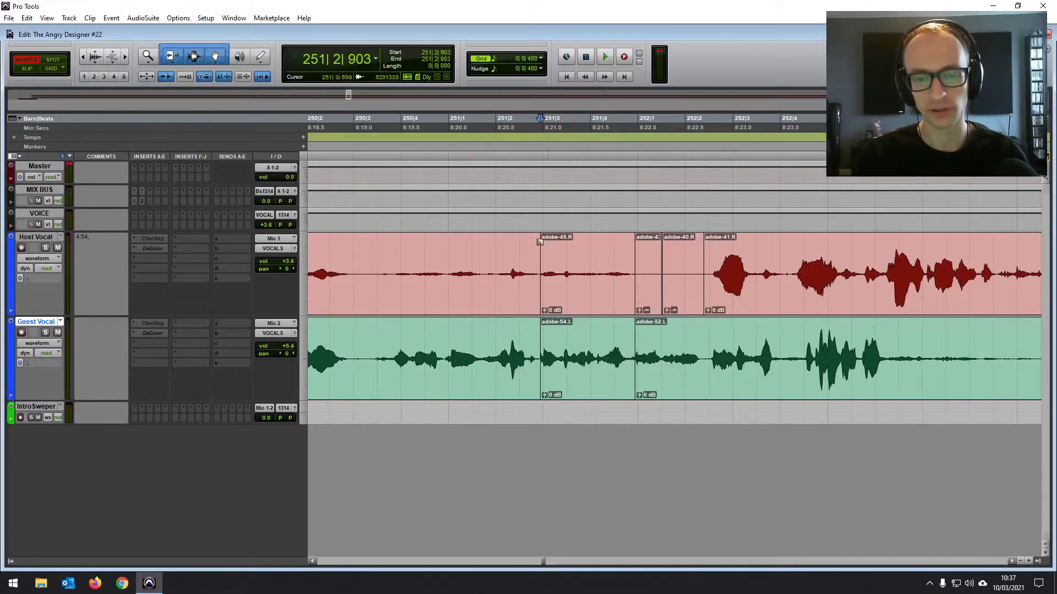
pyautogui.hotkey('ctrl', 'z')
# Play both vocals from 251|2|302 and again from just after 252|1 to check the silenced host section.
pyautogui.click(510, 249)
pyautogui.press('space')
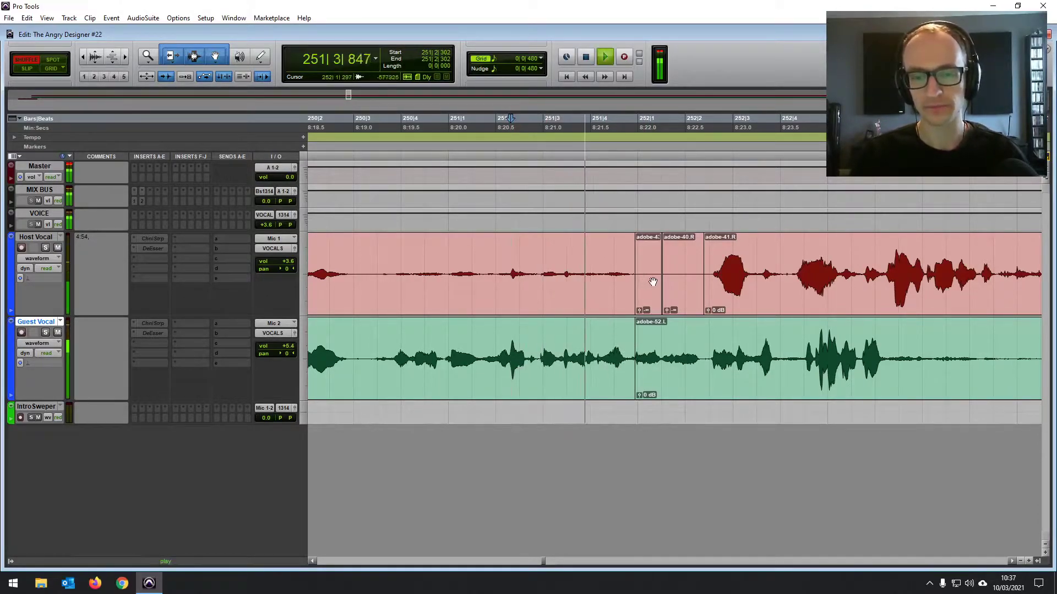
pyautogui.press('space')
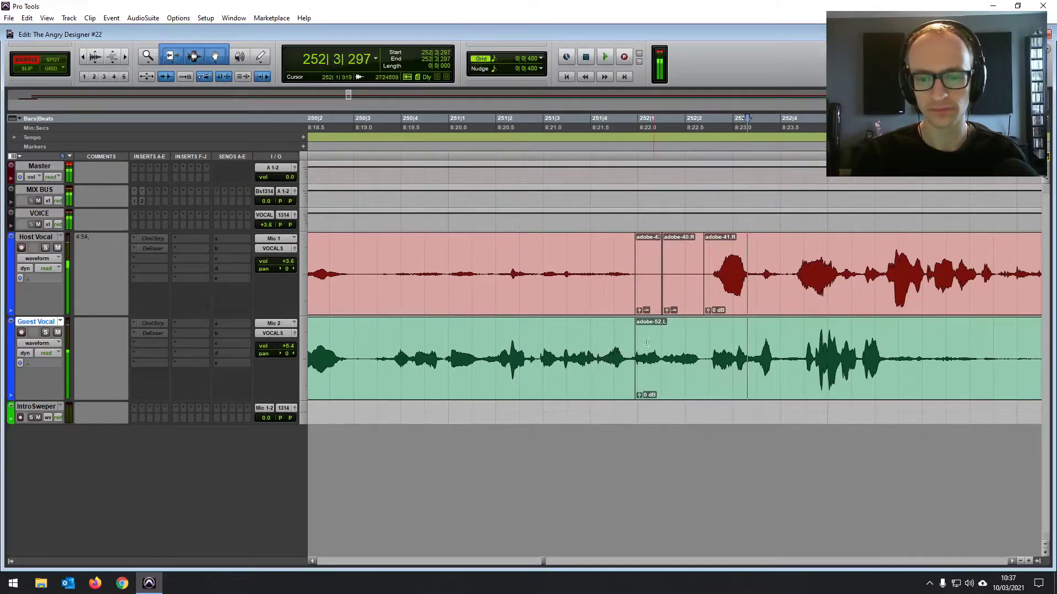
pyautogui.click(645, 335)
pyautogui.press('space')
pyautogui.press('space')
# Disable the Voice group, solo the guest vocal and play it around 251|4|443 and just after 252|1.
pyautogui.click(613, 336)
pyautogui.hotkey('ctrl', '=')
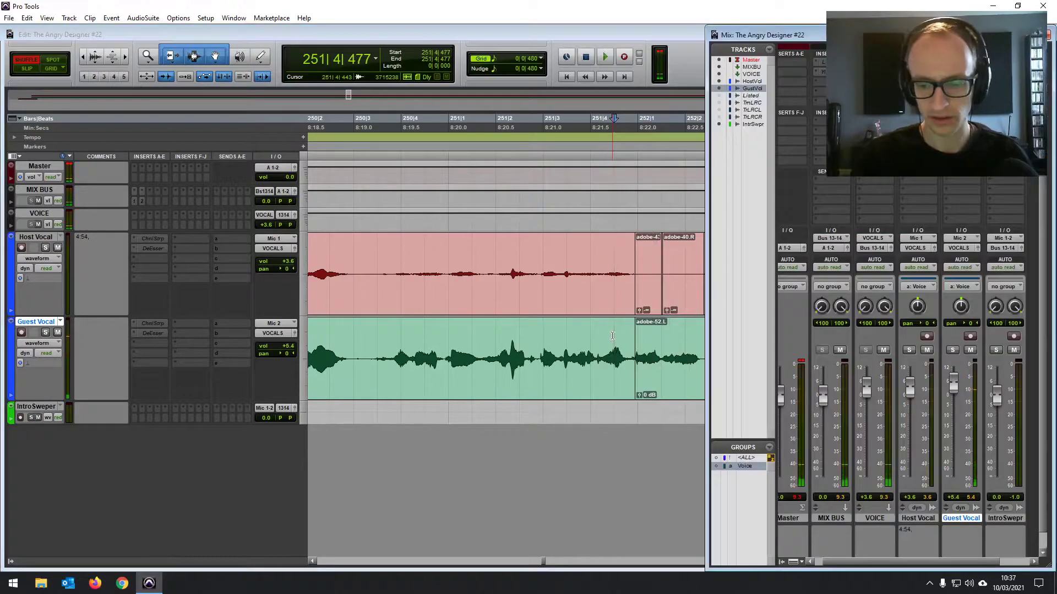
pyautogui.click(611, 336)
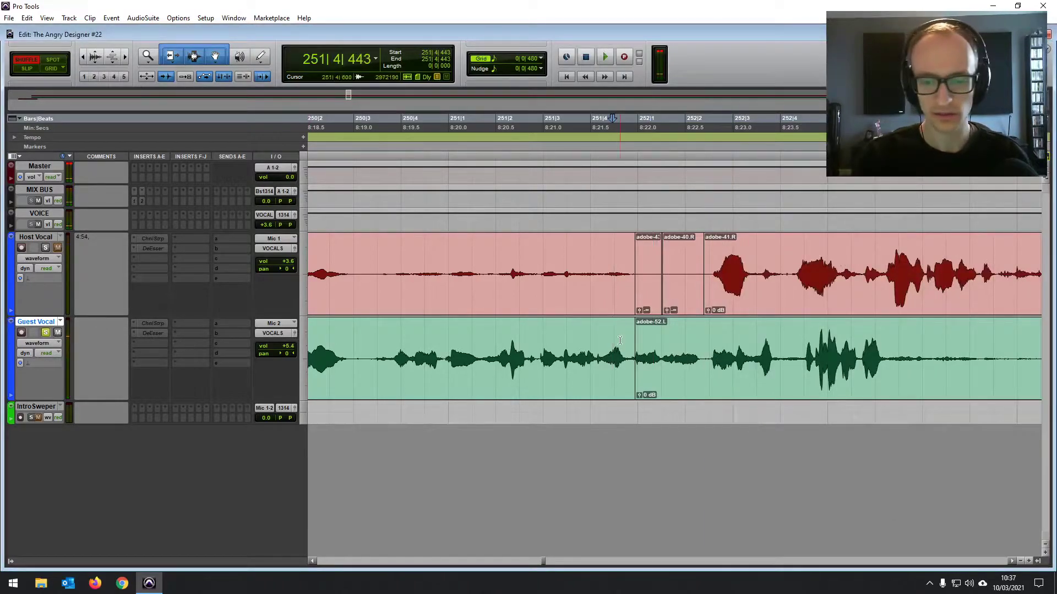
pyautogui.press('space')
pyautogui.press('space')
pyautogui.click(654, 348)
pyautogui.press('space')
pyautogui.press('space')
# Replay the guest vocal from 251|4|176 with the Voice group re-enabled, and add 8:23 to the Host Vocal comments.
pyautogui.hotkey('ctrl', '=')
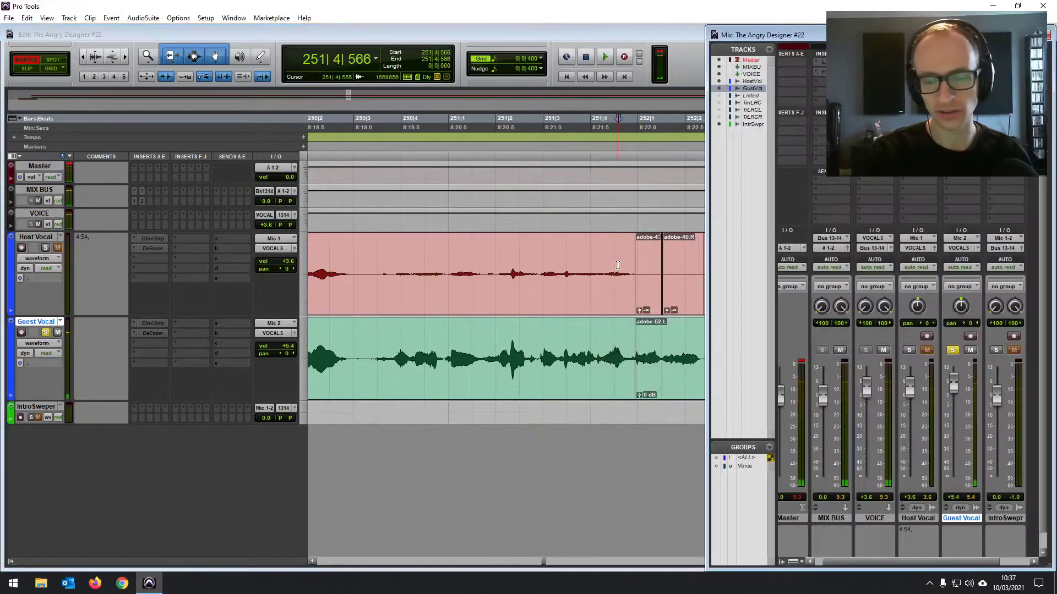
pyautogui.click(598, 258)
pyautogui.press('space')
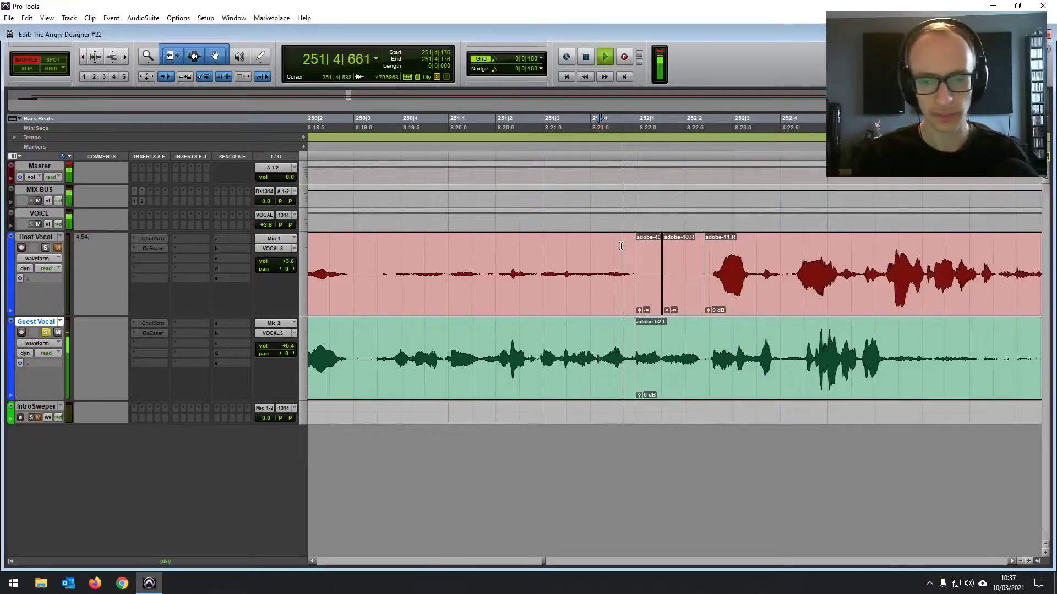
pyautogui.press('r')
pyautogui.hscroll(3, 608, 279)
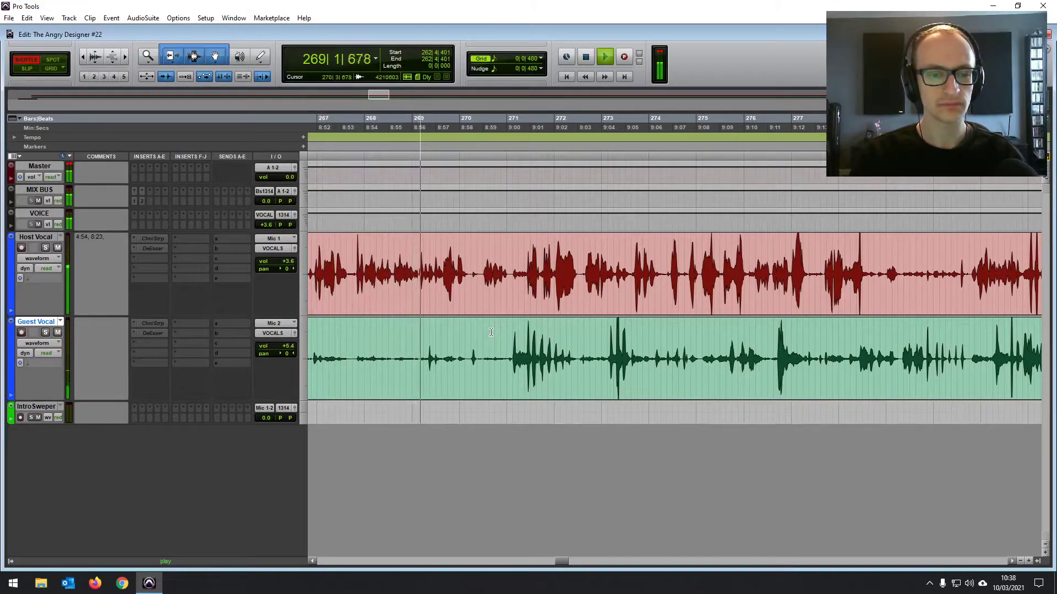
# With the Voice group disabled, separate and mute the guest vocal noise from 269|2|351 to 269|3|639.
pyautogui.hotkey('ctrl', '=')
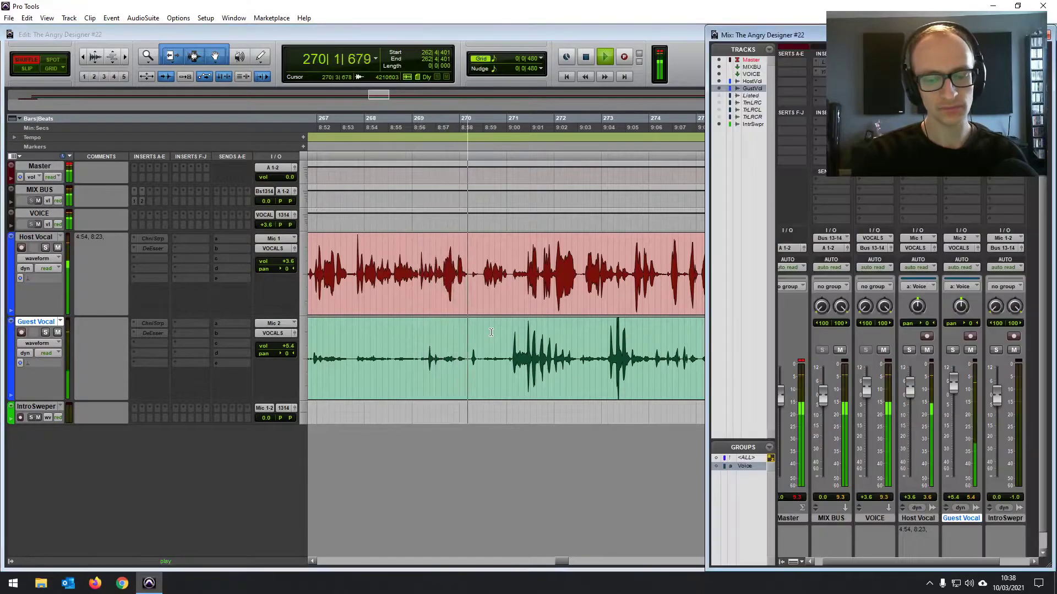
pyautogui.press('space')
pyautogui.click(425, 349)
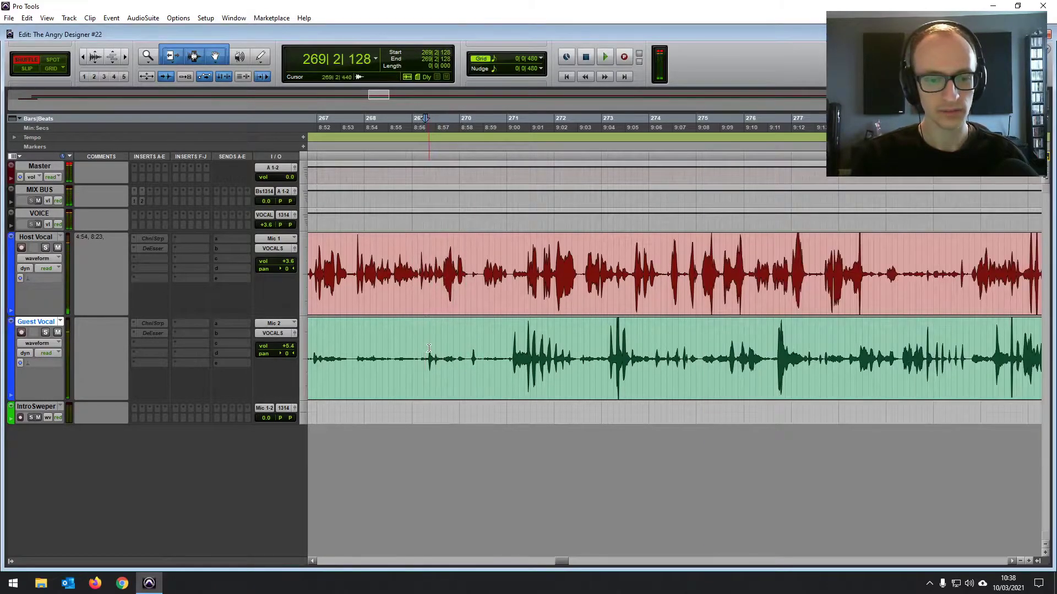
pyautogui.moveTo(429, 348); pyautogui.dragTo(441, 346)
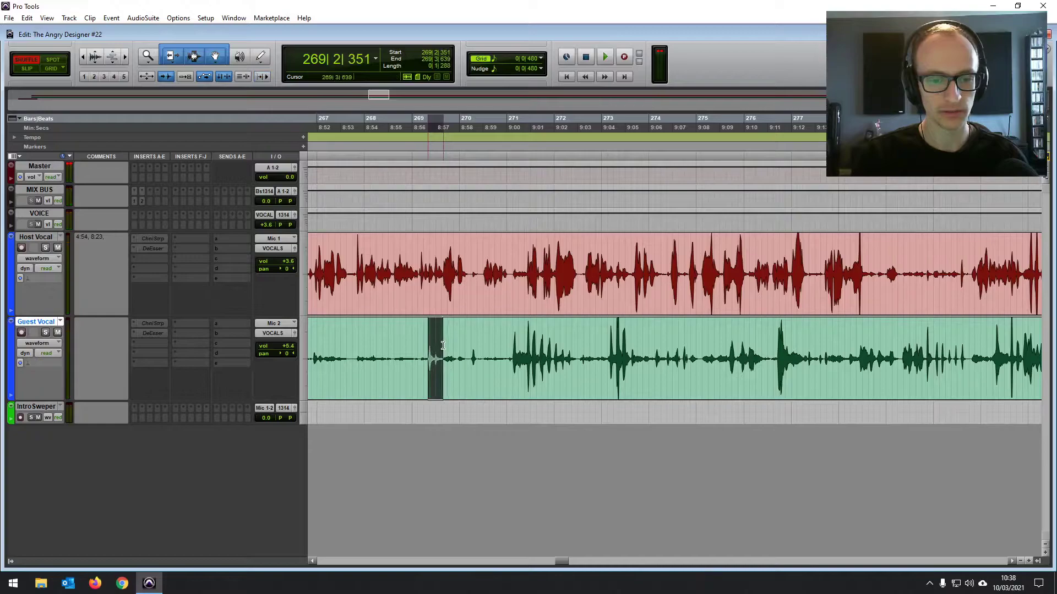
pyautogui.hotkey('ctrl', 'e')
pyautogui.click(493, 351)
pyautogui.click(410, 263)
pyautogui.hotkey('ctrl', '=')
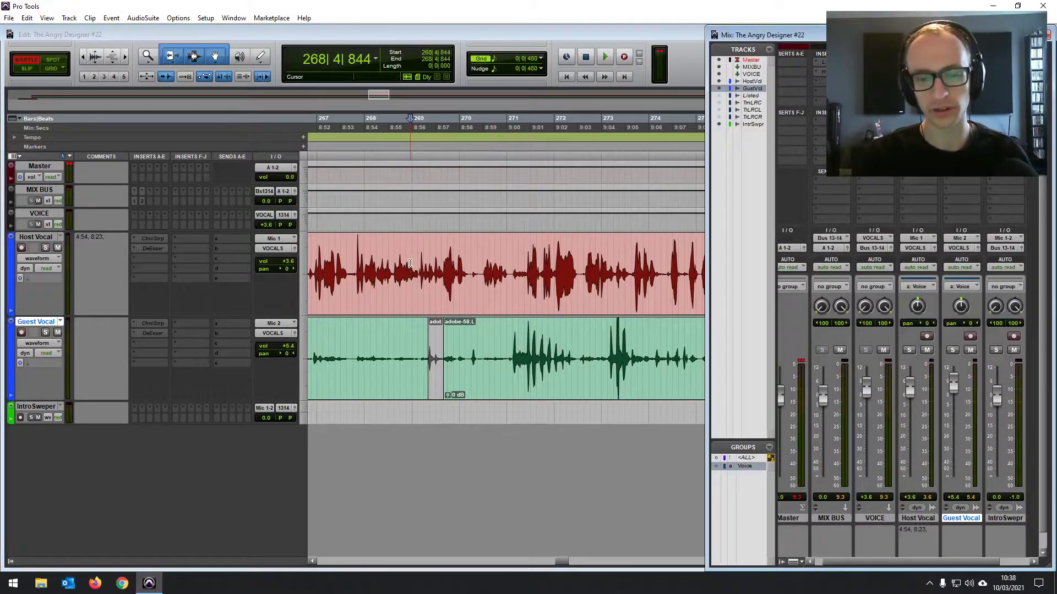
# Play both vocals up to around bar 302, stop, and disable the Voice group.
pyautogui.hotkey('ctrl', '=')
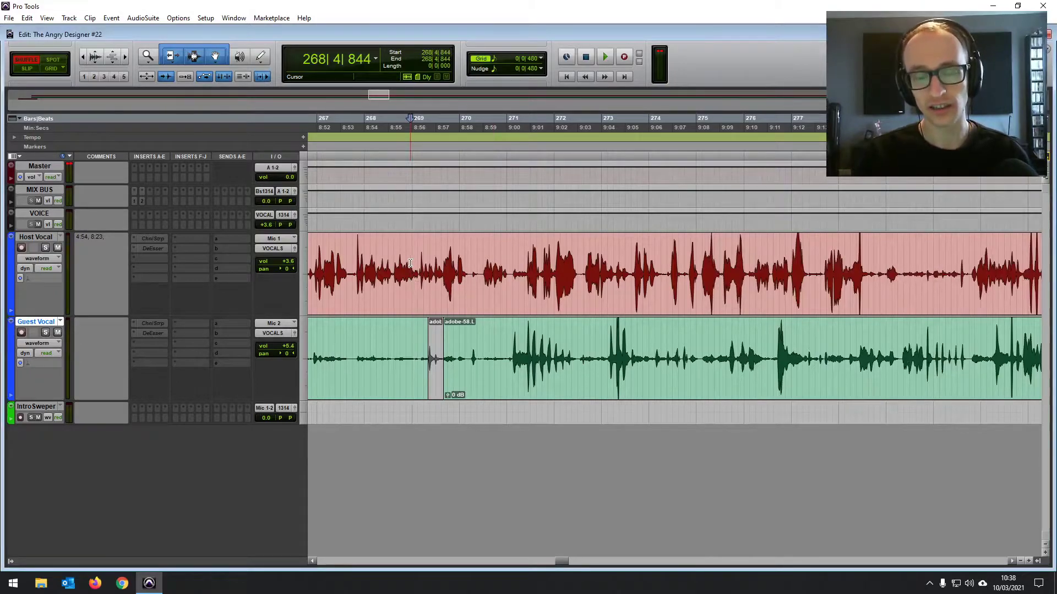
pyautogui.click(419, 261)
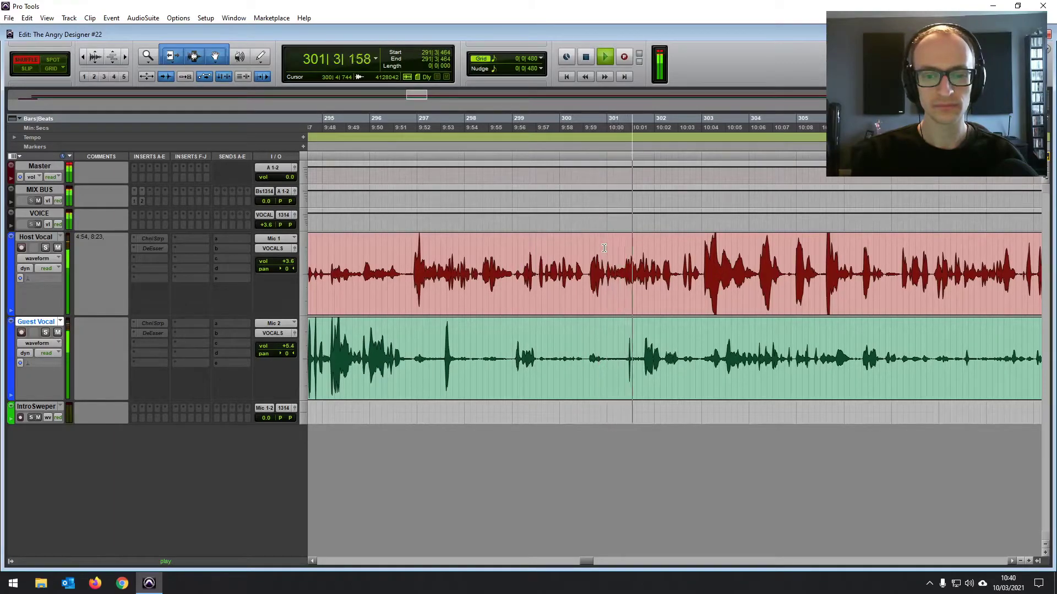
pyautogui.hotkey('ctrl', '=')
pyautogui.press('space')
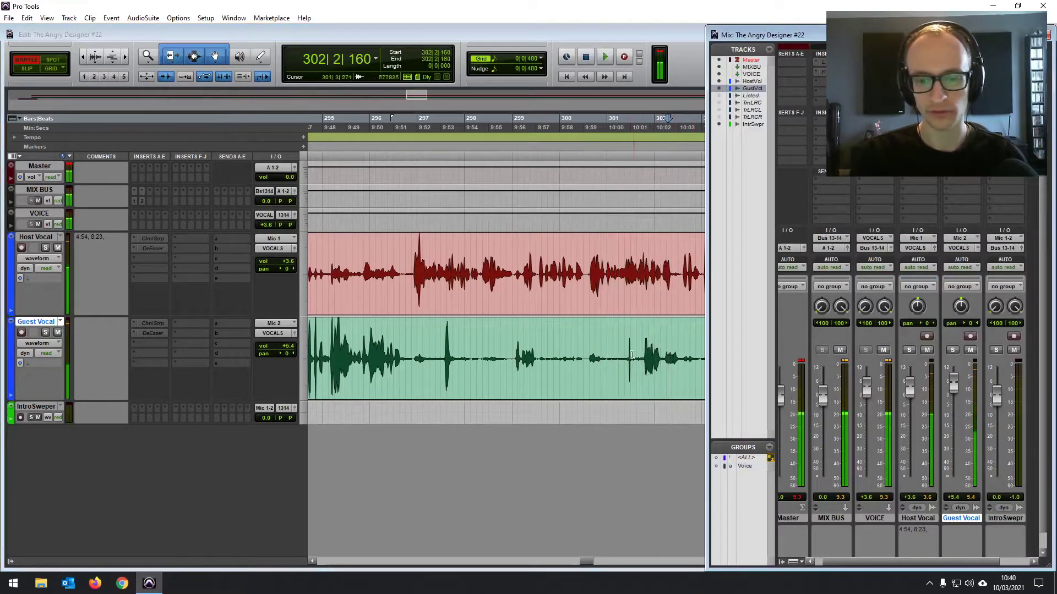
pyautogui.hotkey('ctrl', '=')
# Select the click in the guest vocal from 301|2|830 to 301|3|004 and separate it into its own clip.
pyautogui.click(629, 348)
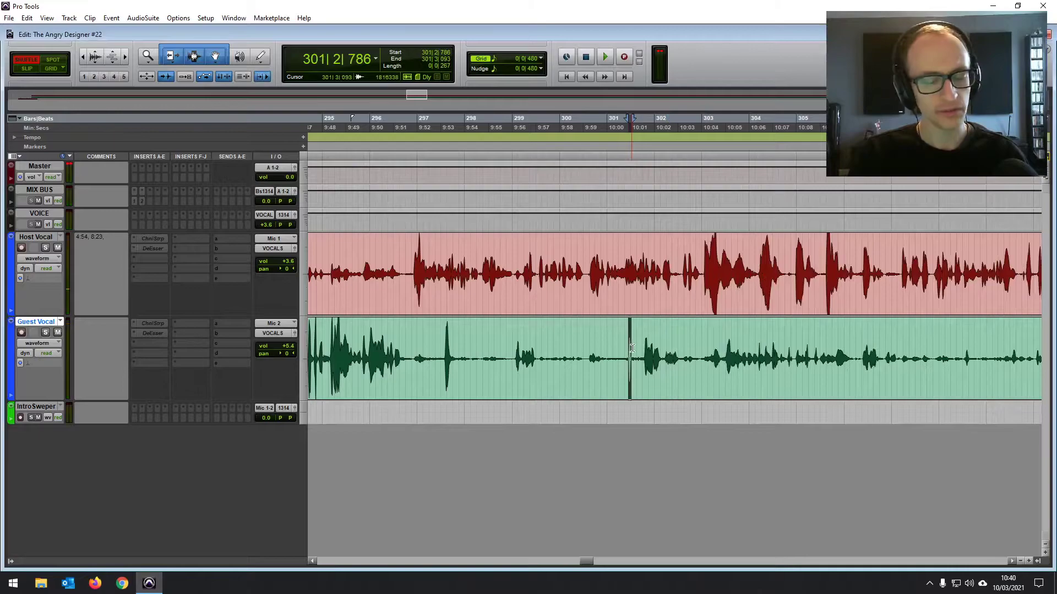
pyautogui.hotkey('ctrl', ']')
pyautogui.hotkey('ctrl', ']')
pyautogui.hotkey('ctrl', ']')
pyautogui.click(681, 349)
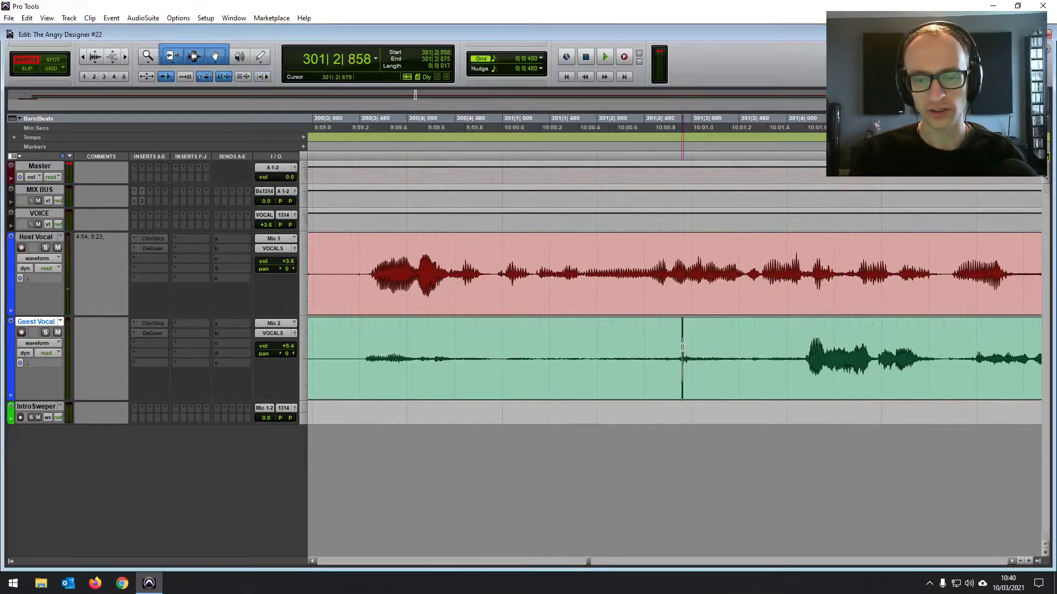
pyautogui.click(680, 348)
pyautogui.moveTo(678, 349); pyautogui.dragTo(692, 348)
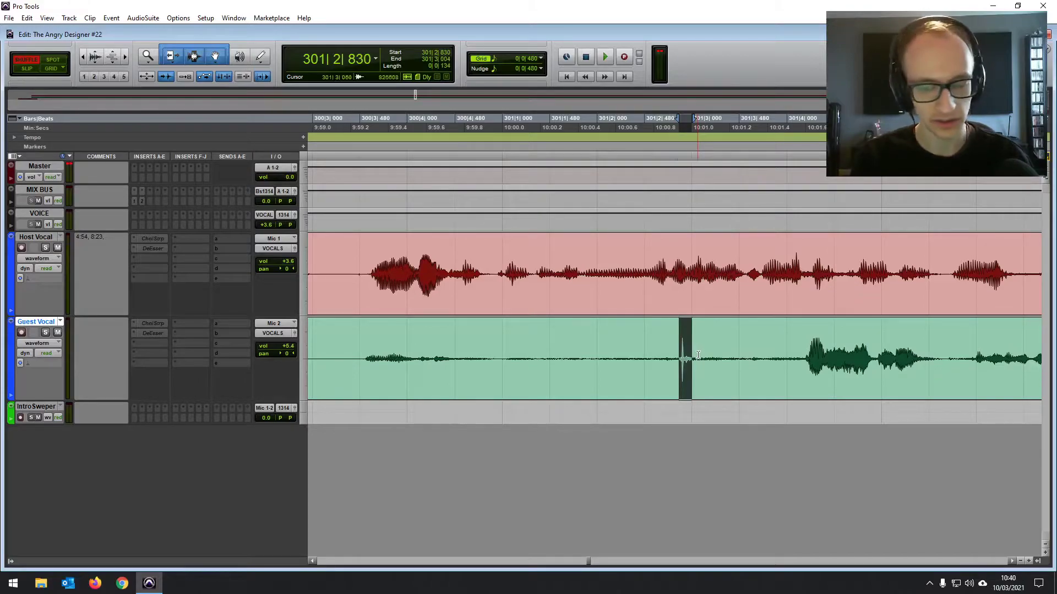
pyautogui.hotkey('ctrl', 'e')
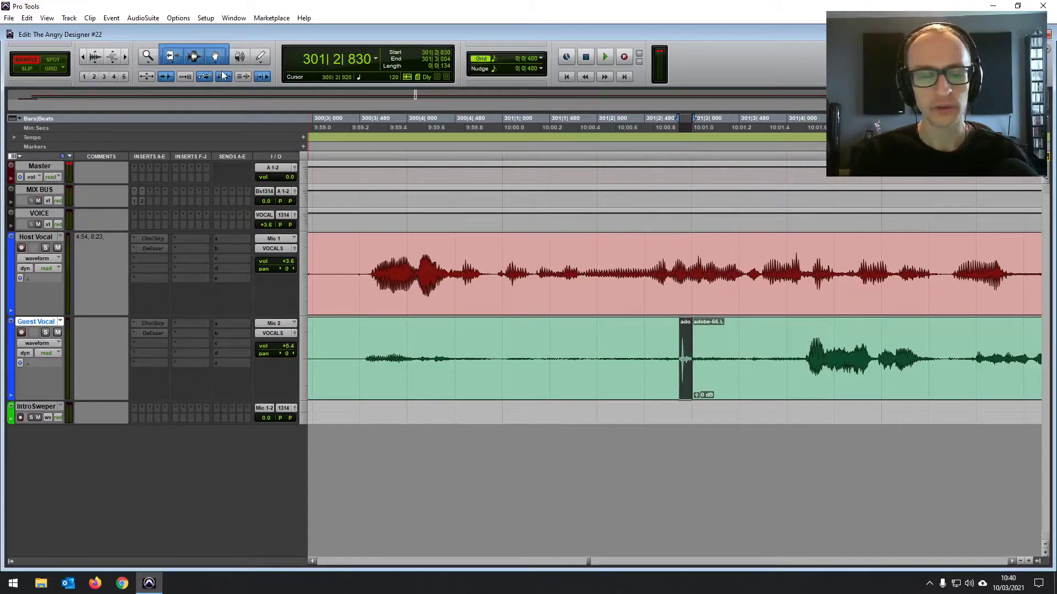
# Render RX 7 De-click with the factory default preset on the separated guest vocal click.
pyautogui.click(153, 21)
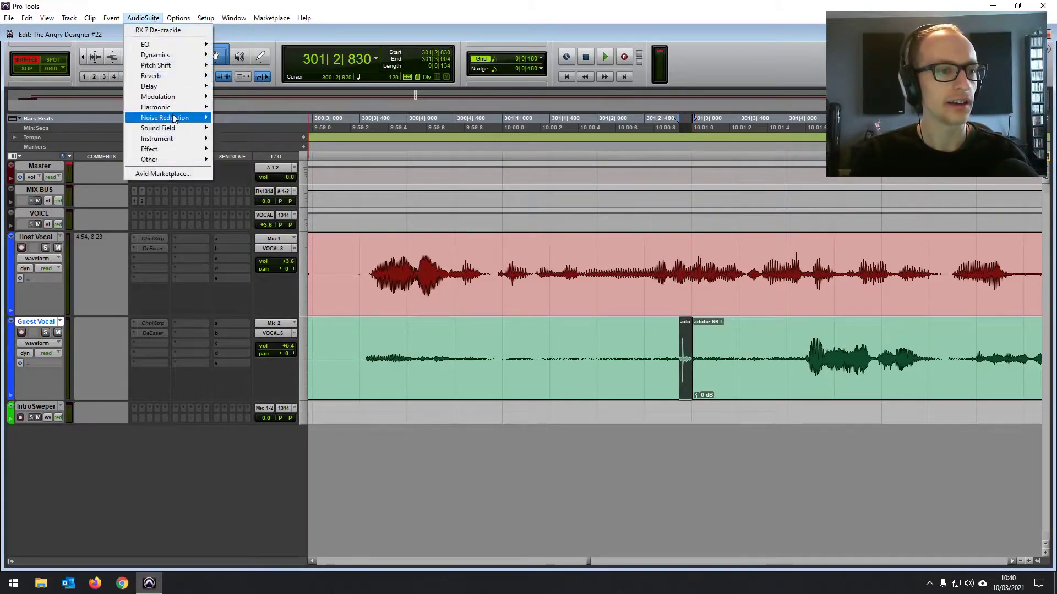
pyautogui.moveTo(176, 118)
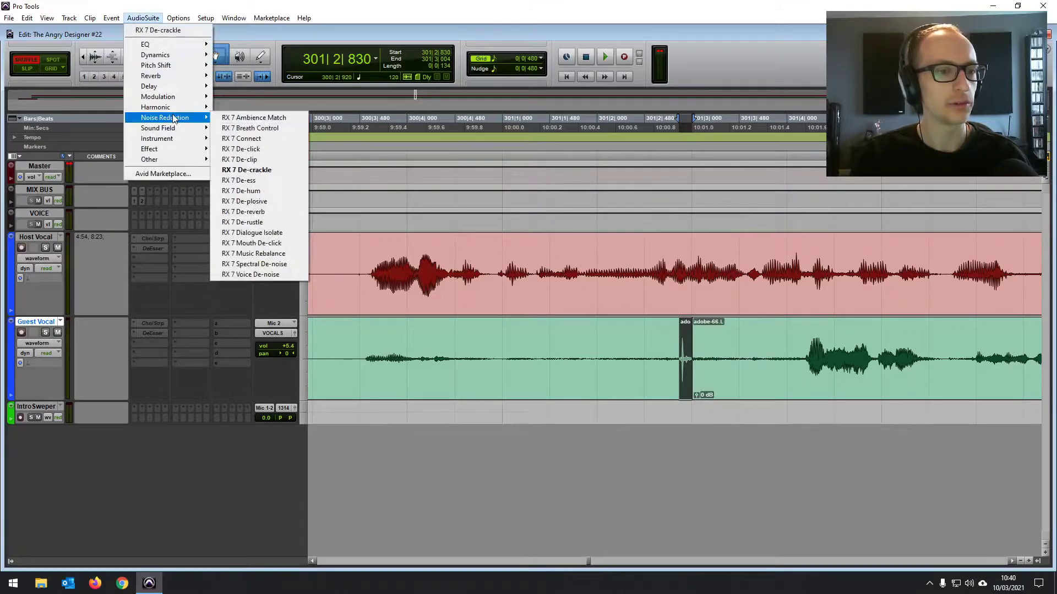
pyautogui.click(267, 149)
pyautogui.moveTo(359, 184); pyautogui.dragTo(144, 245)
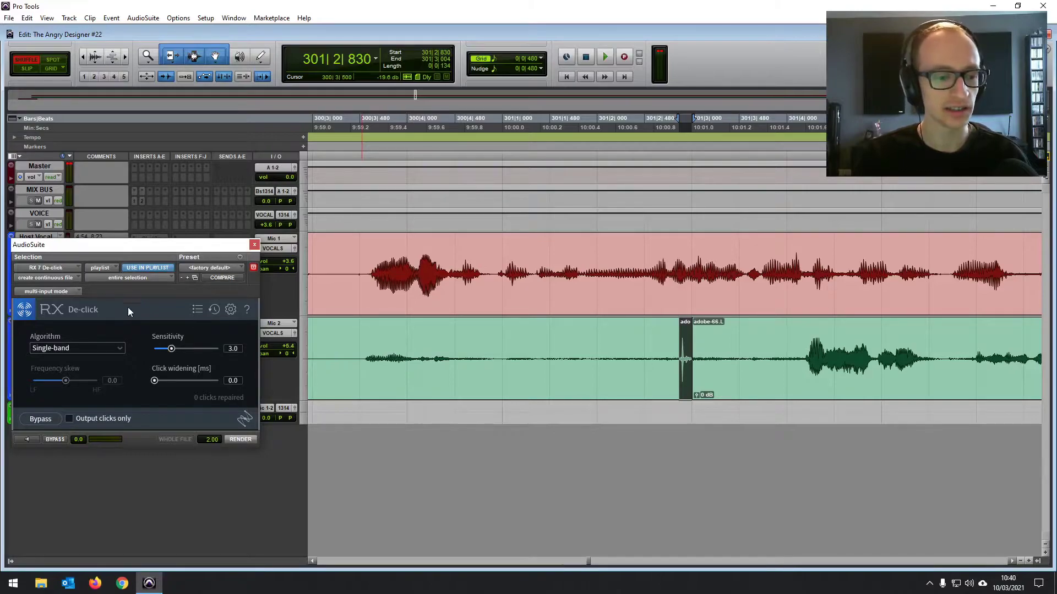
pyautogui.click(240, 439)
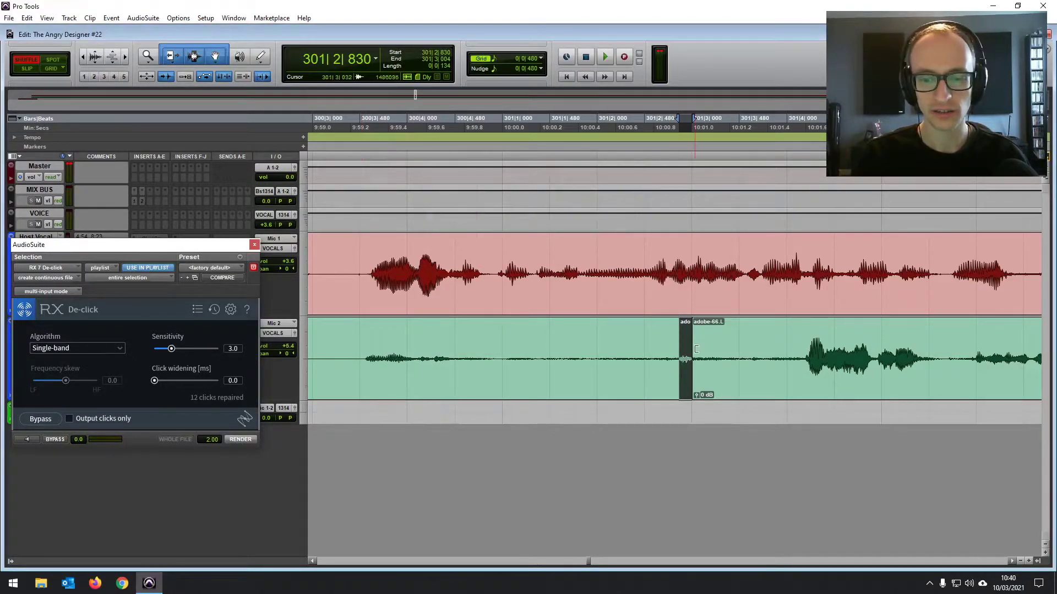
# Play both vocals from 300|4|800 across the repaired guest vocal click.
pyautogui.click(669, 344)
pyautogui.click(550, 340)
pyautogui.click(487, 337)
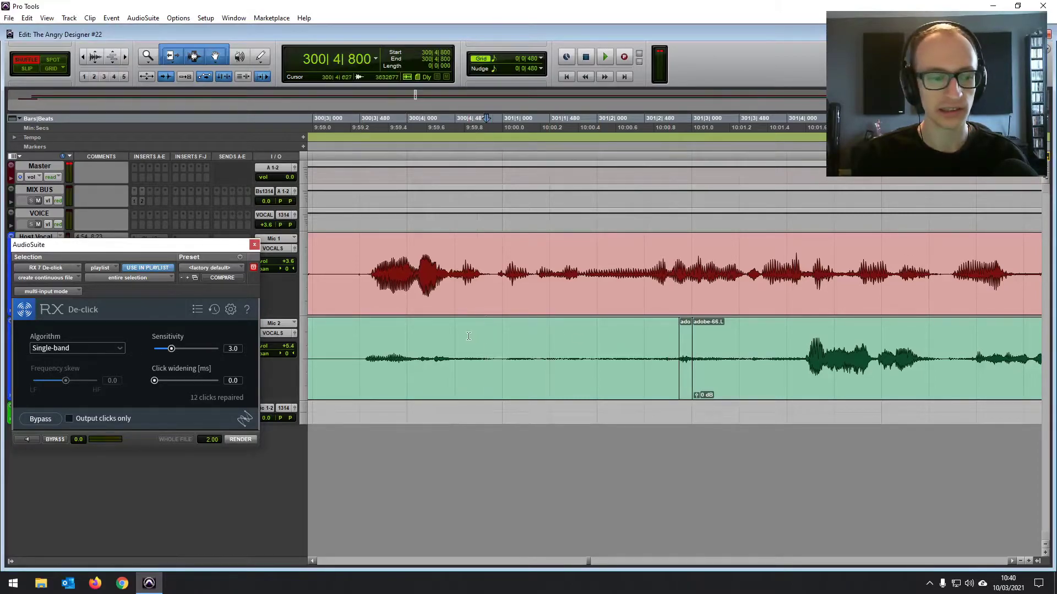
pyautogui.press('space')
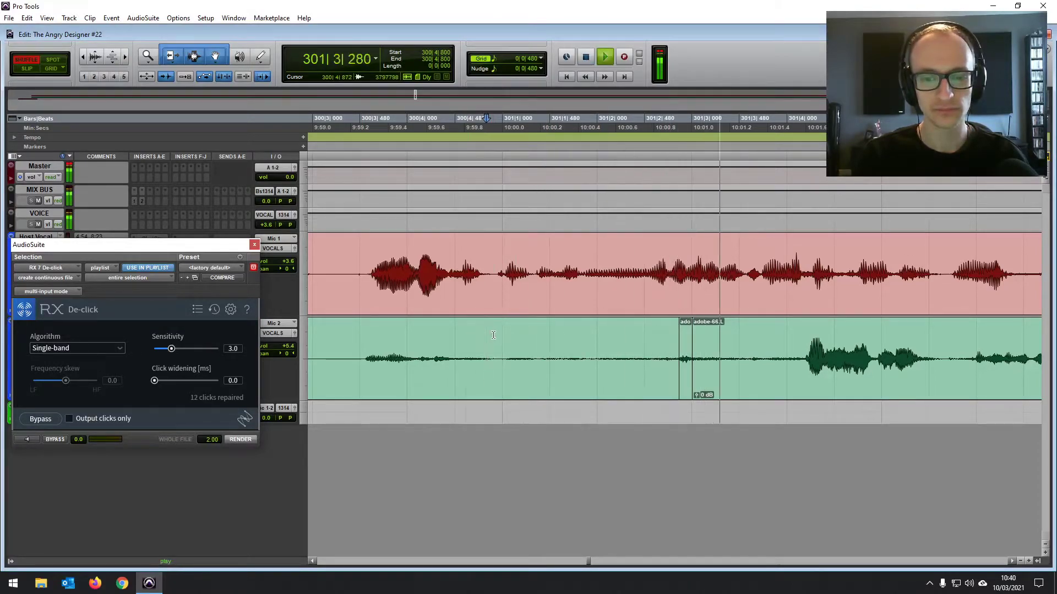
pyautogui.press('space')
# Move the De-click window clear of the Host Vocal track controls and place the edit cursor at 301|1|882.
pyautogui.click(686, 358)
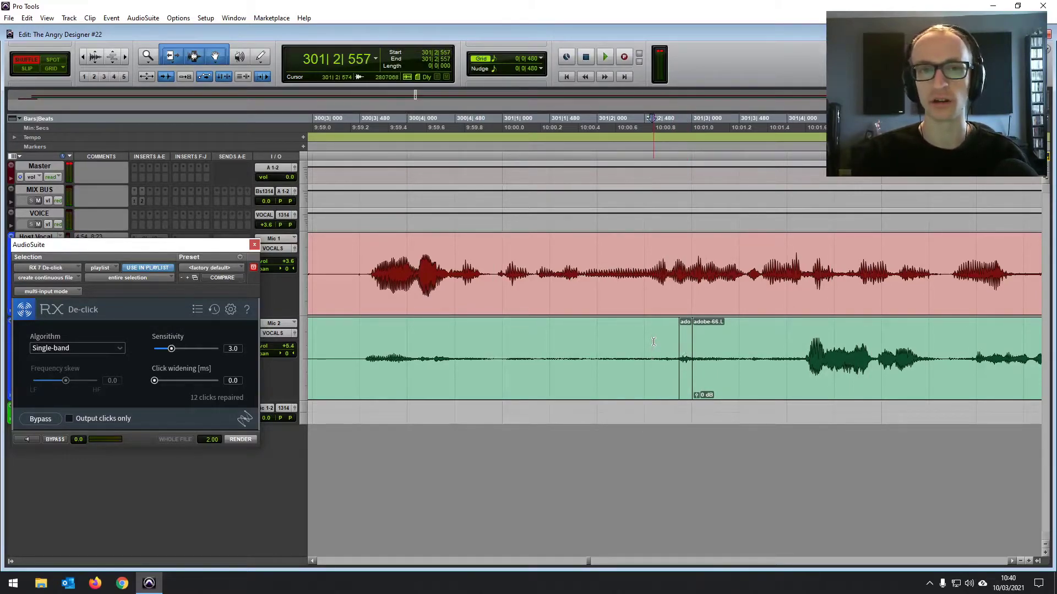
pyautogui.moveTo(157, 245); pyautogui.dragTo(168, 337)
pyautogui.click(180, 19)
pyautogui.click(234, 3)
pyautogui.click(589, 339)
pyautogui.press('r')
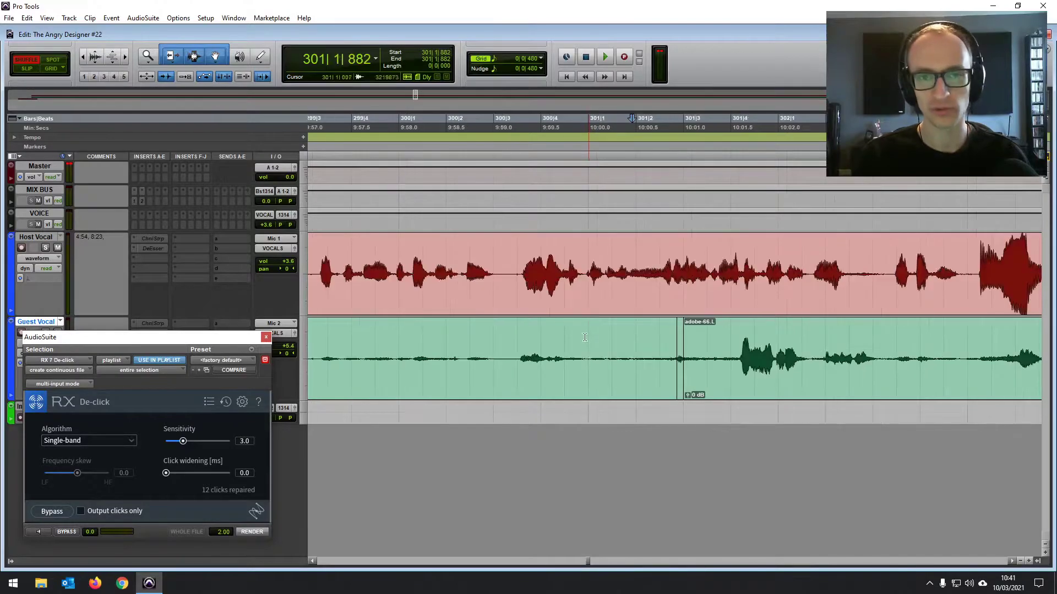
pyautogui.hscroll(4, 581, 335)
pyautogui.press('r')
pyautogui.hscroll(3, 582, 332)
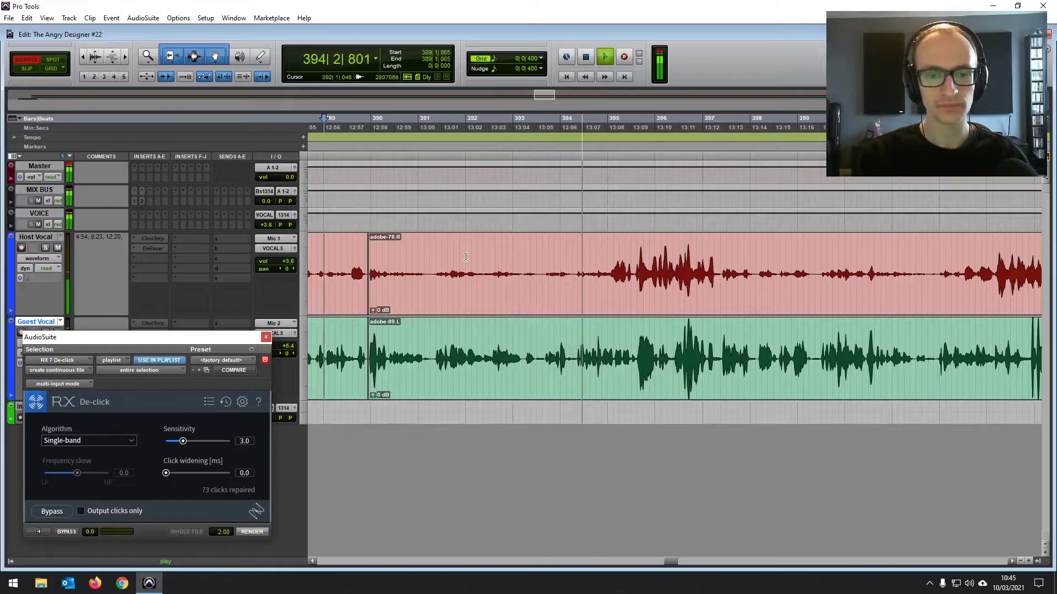
# Stop playback near 394|2 and replay both vocals from 392|3|357 to locate the section for removal.
pyautogui.press('space')
pyautogui.click(576, 344)
pyautogui.hotkey('ctrl', ']')
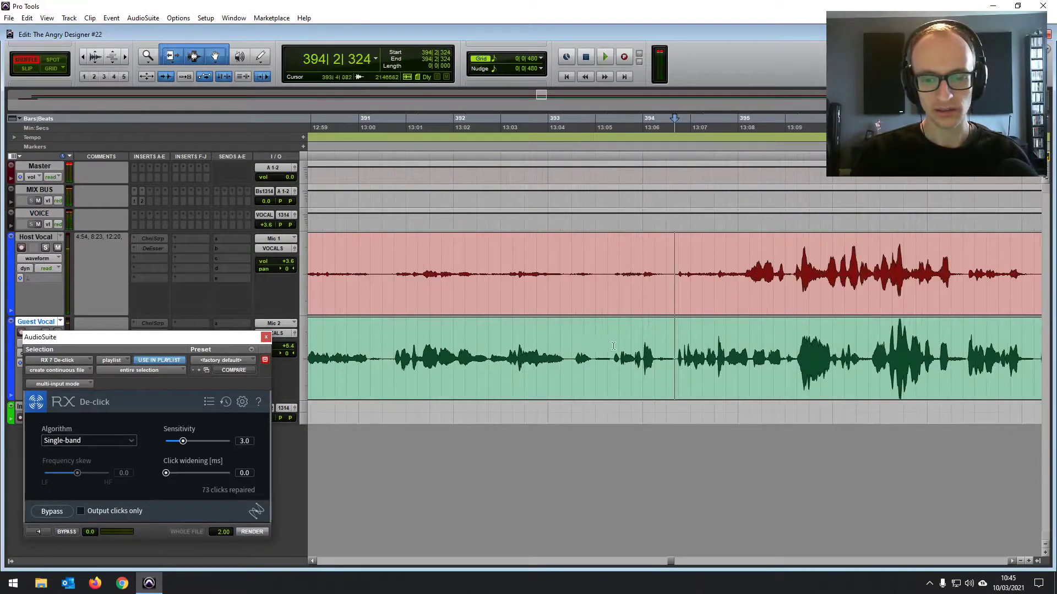
pyautogui.click(510, 341)
pyautogui.press('space')
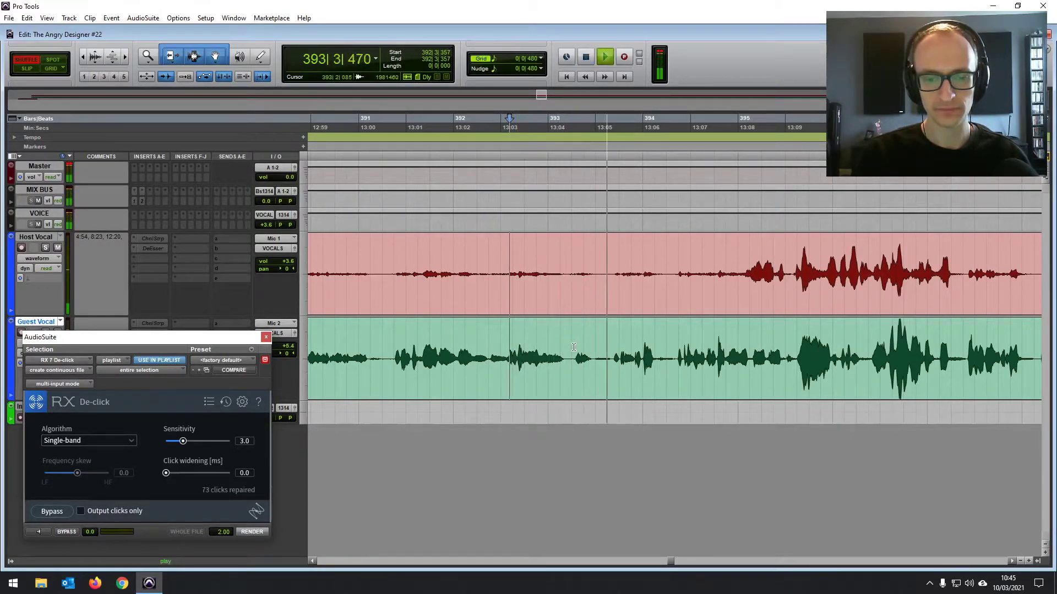
pyautogui.press('space')
# Delete both vocals from about 393|2|843 to 394|2|324 and crossfade the join from 393|2|843 to 393|3|017.
pyautogui.moveTo(593, 351); pyautogui.dragTo(675, 348)
pyautogui.press('Delete')
pyautogui.moveTo(595, 302); pyautogui.dragTo(594, 302)
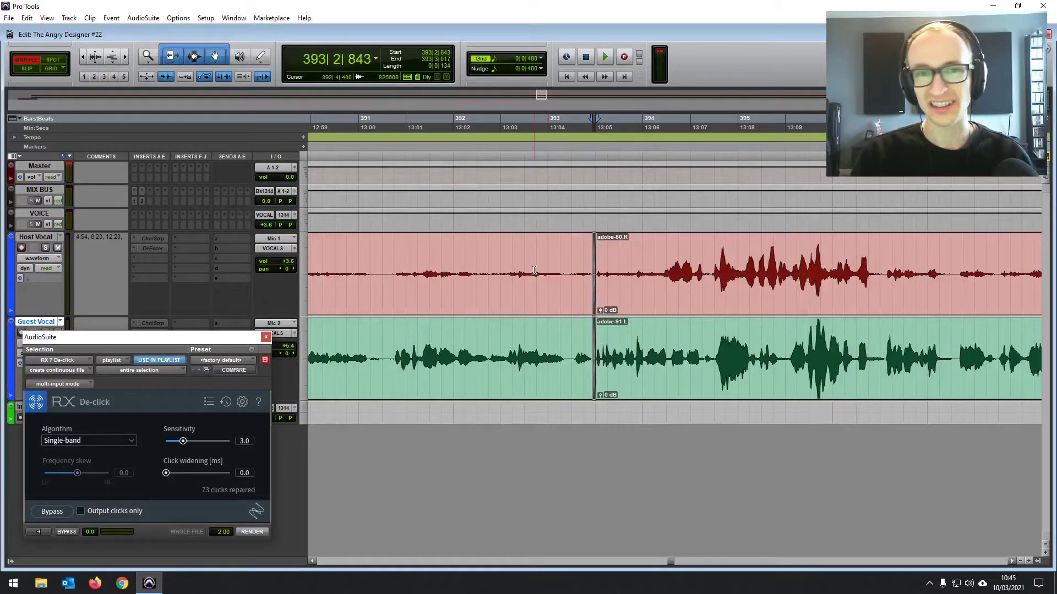
# Play both vocals from 391|2|097 across the new crossfade in bar 393.
pyautogui.click(509, 254)
pyautogui.click(413, 251)
pyautogui.click(378, 249)
pyautogui.click(384, 244)
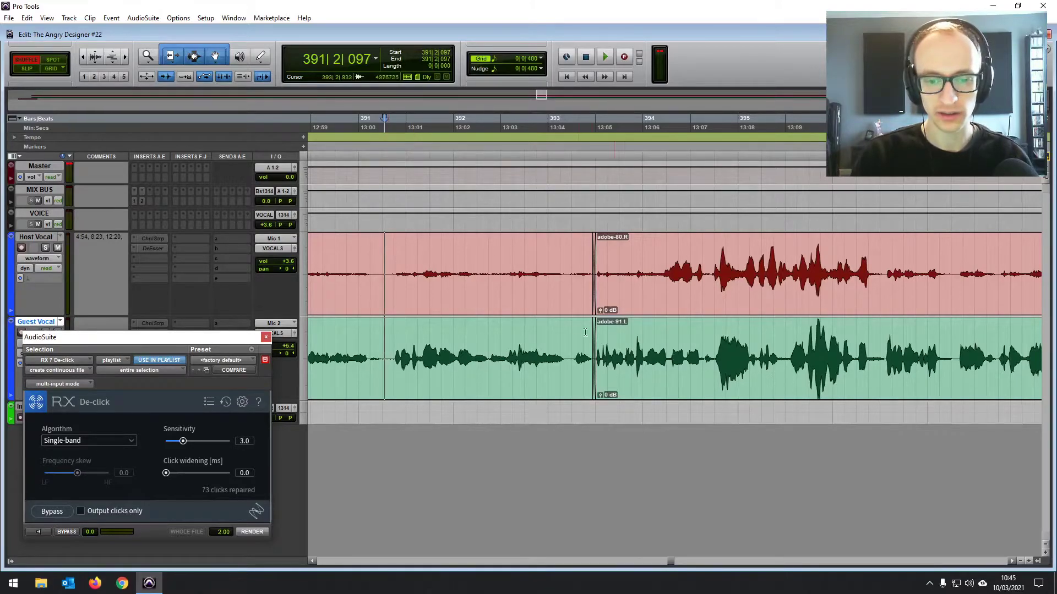
pyautogui.press('r')
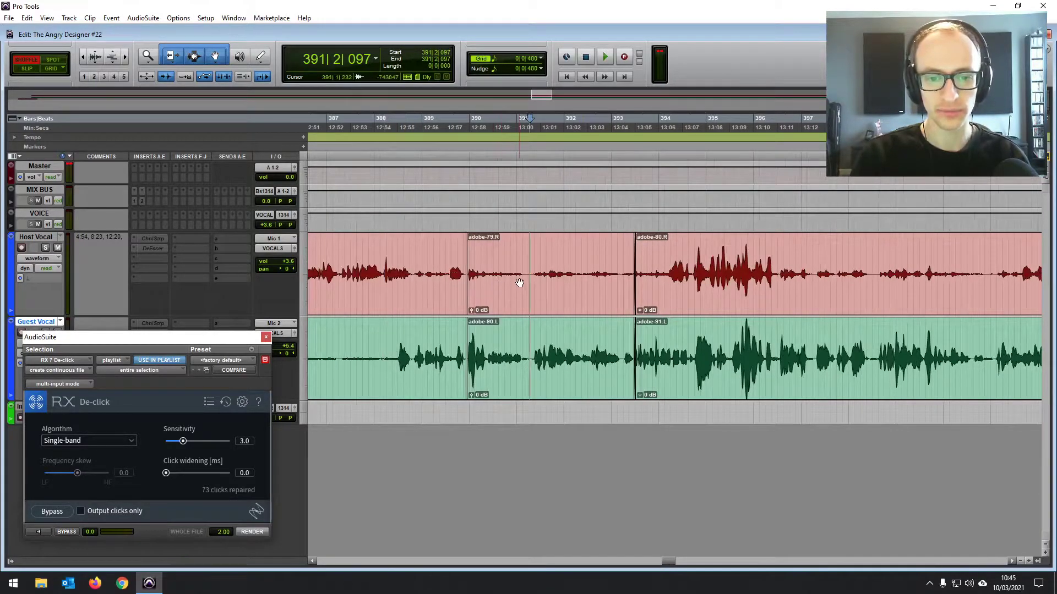
pyautogui.press('space')
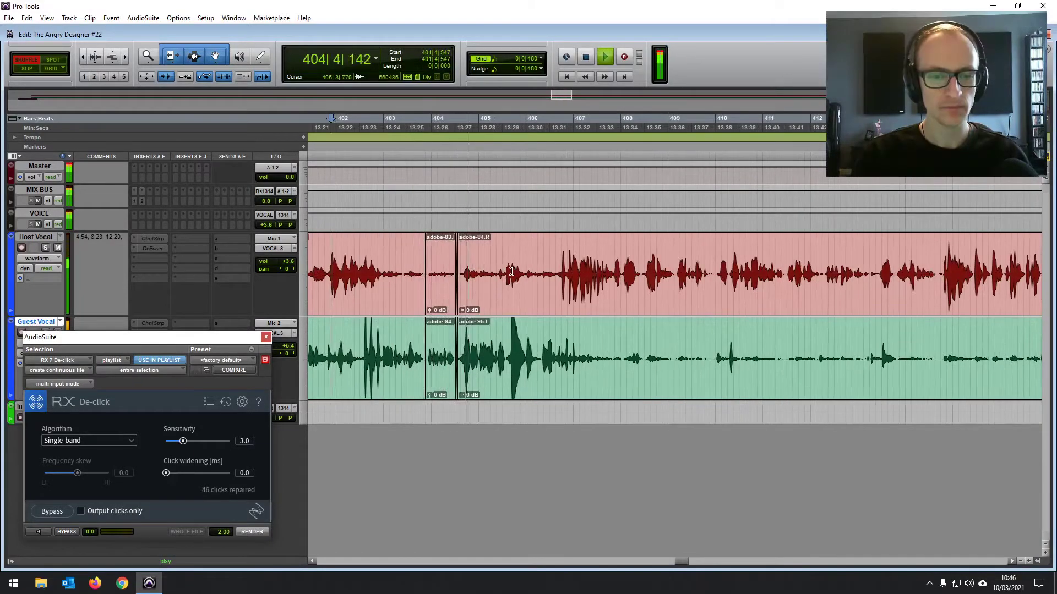
# Replay both vocals from around bar 403 and select the short clips from 403|4|446 to 404|3|152.
pyautogui.press('space')
pyautogui.click(392, 339)
pyautogui.press('space')
pyautogui.click(438, 376)
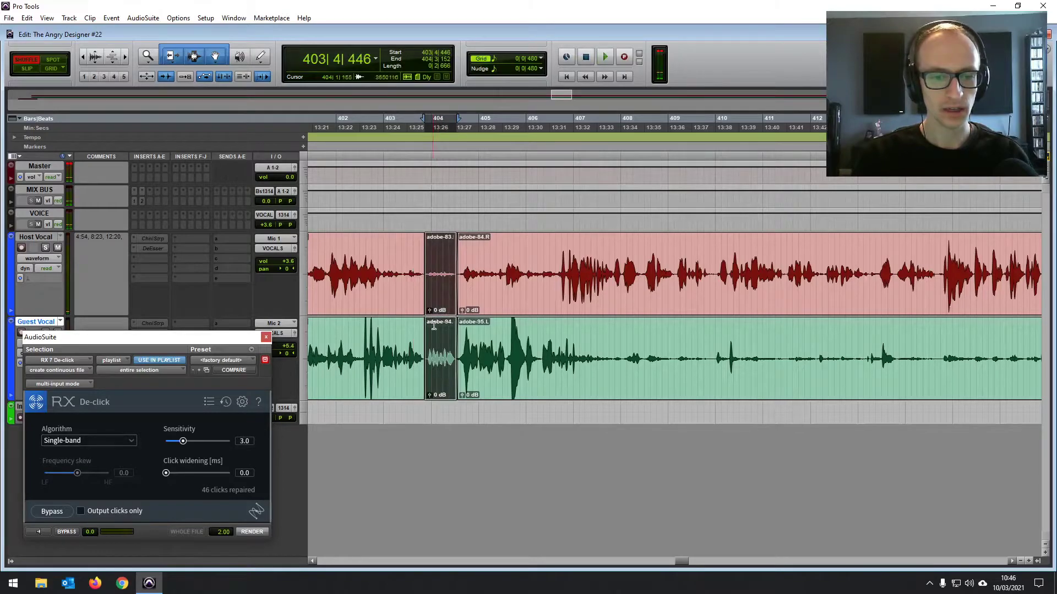
# Delete the selected section before bar 404 from the Host Vocal and Guest Vocal tracks, closing the gap, and continue playback.
pyautogui.press('Delete')
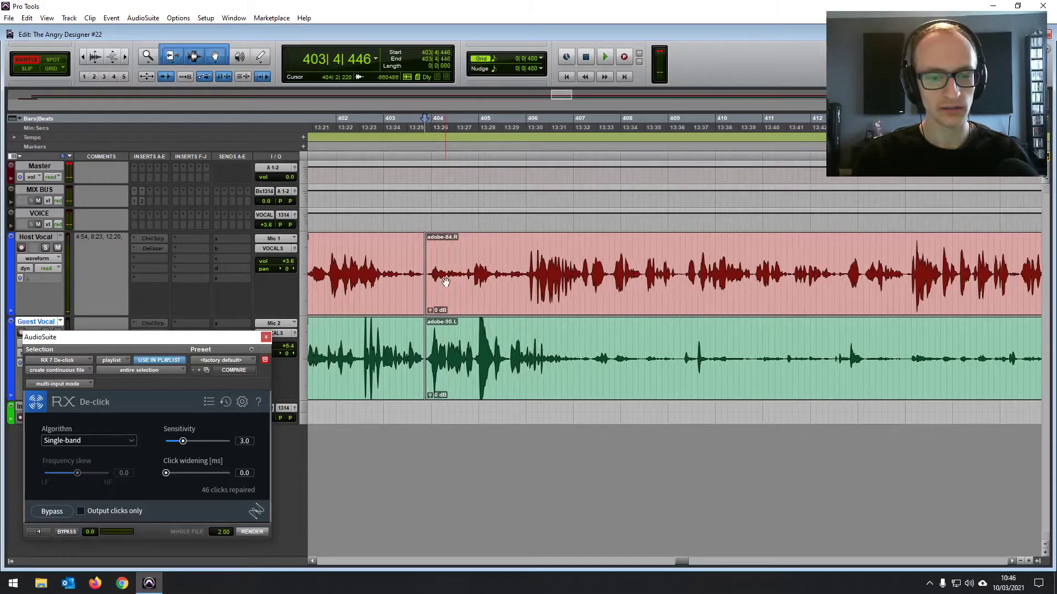
pyautogui.press('space')
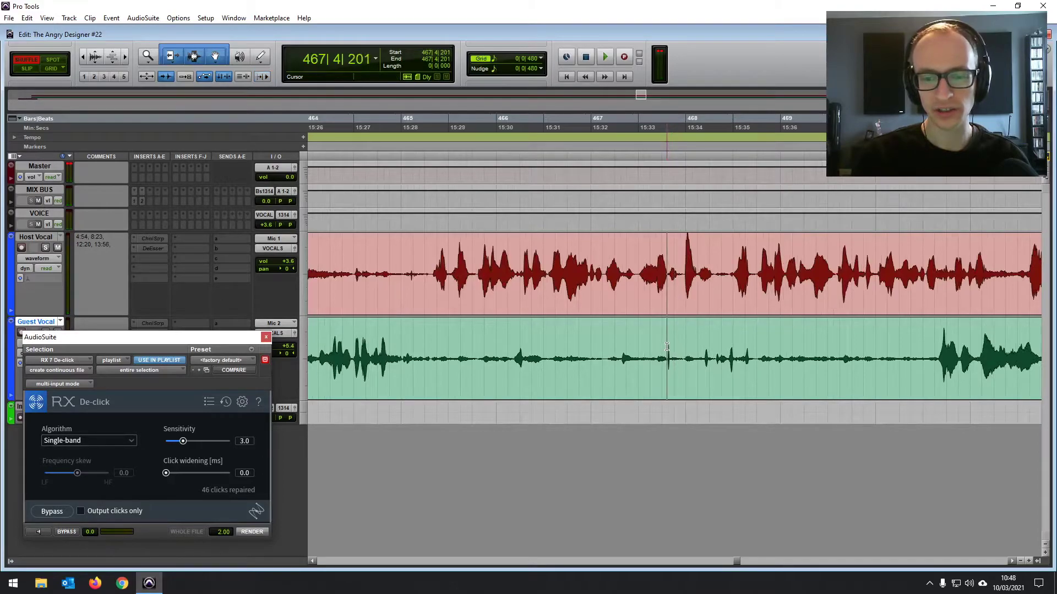
# Separate the short noise on the Guest Vocal track from 467|4|223 to just before bar 468 and mute that section.
pyautogui.hotkey('ctrl', '=')
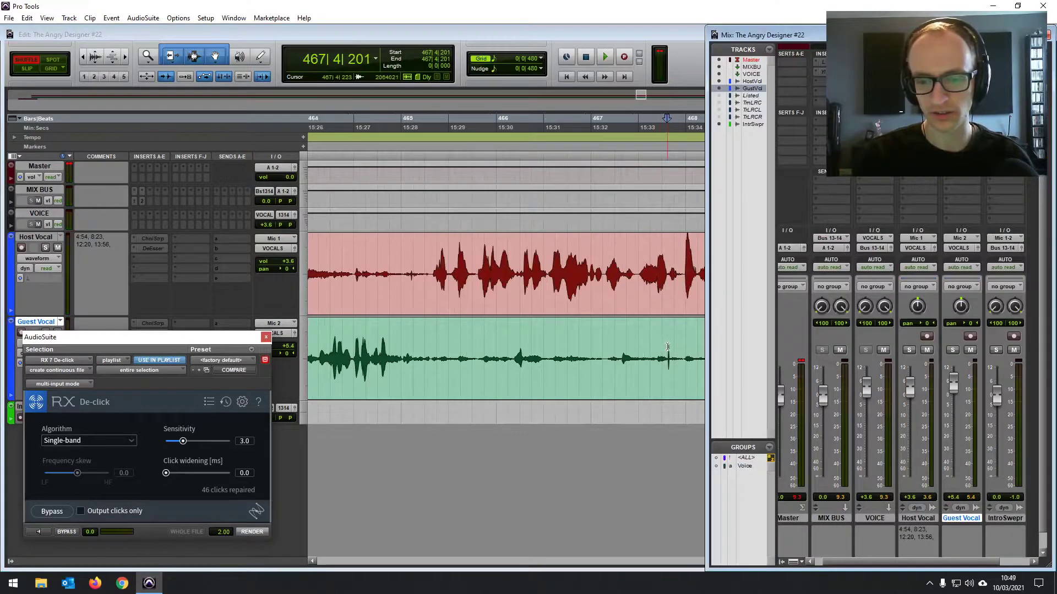
pyautogui.click(667, 347)
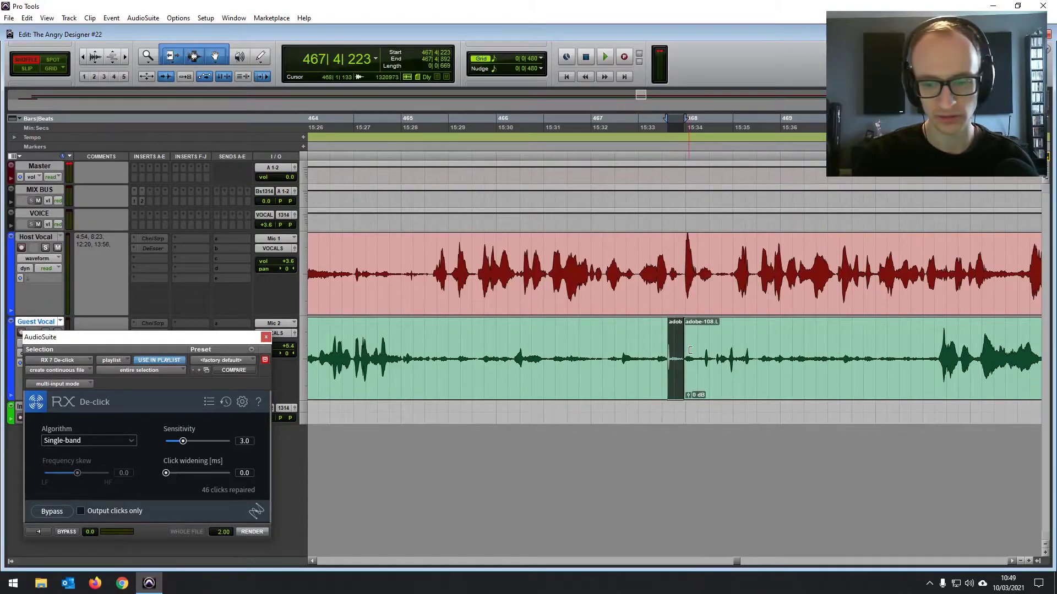
pyautogui.click(660, 276)
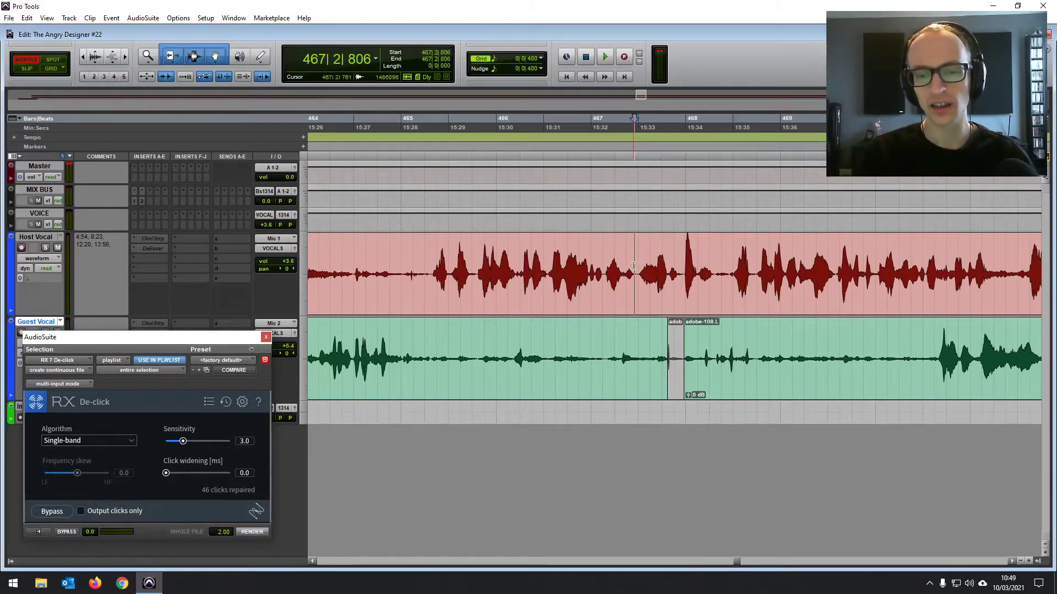
# Play both vocal tracks from 468|2|198, just past the muted guest section, and listen for further mistakes.
pyautogui.hotkey('ctrl', '=')
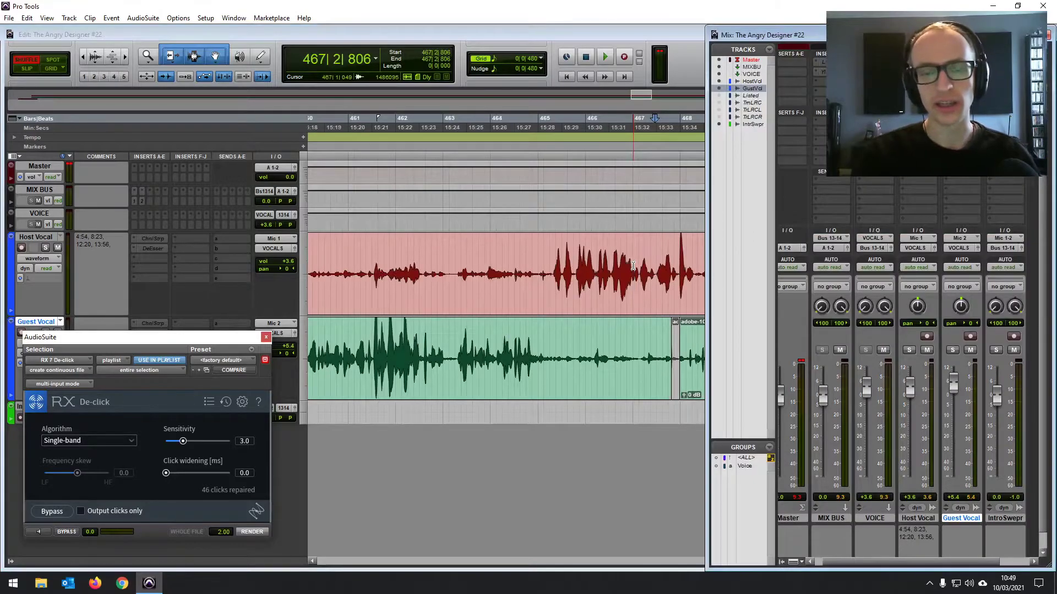
pyautogui.click(654, 254)
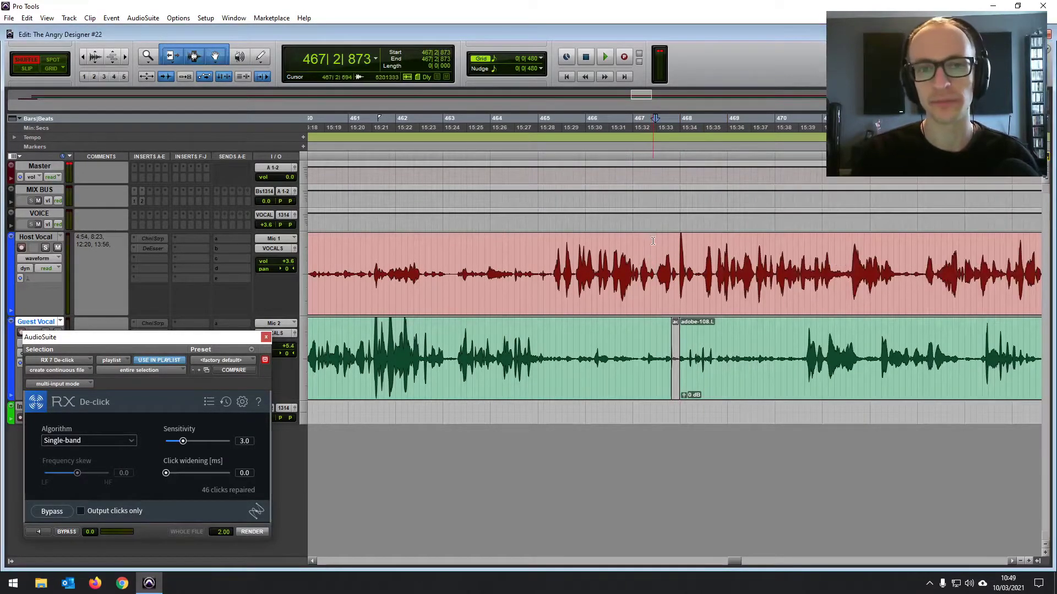
pyautogui.hotkey('ctrl', '[')
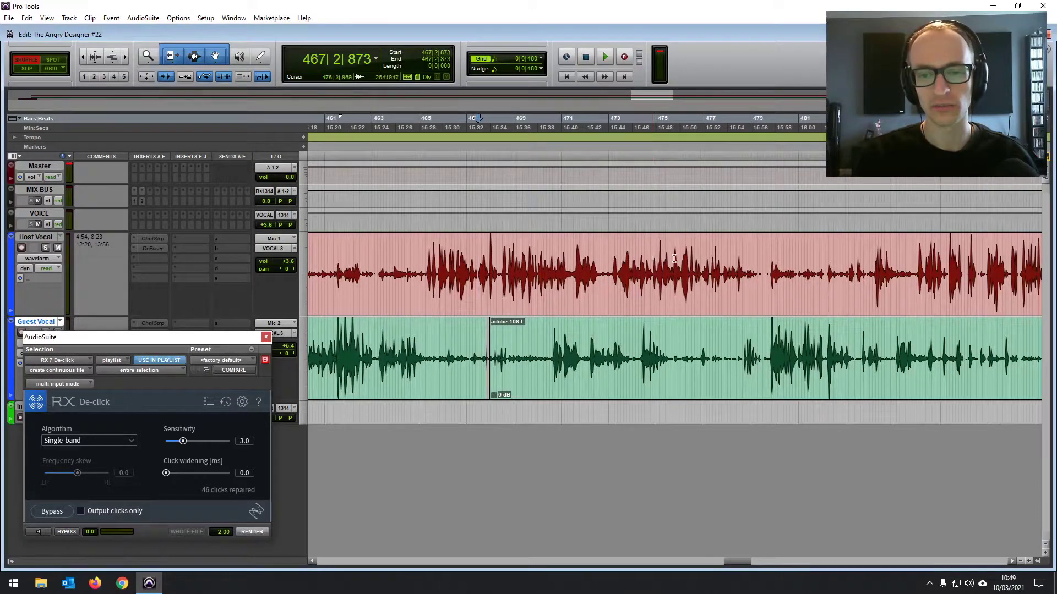
pyautogui.click(489, 255)
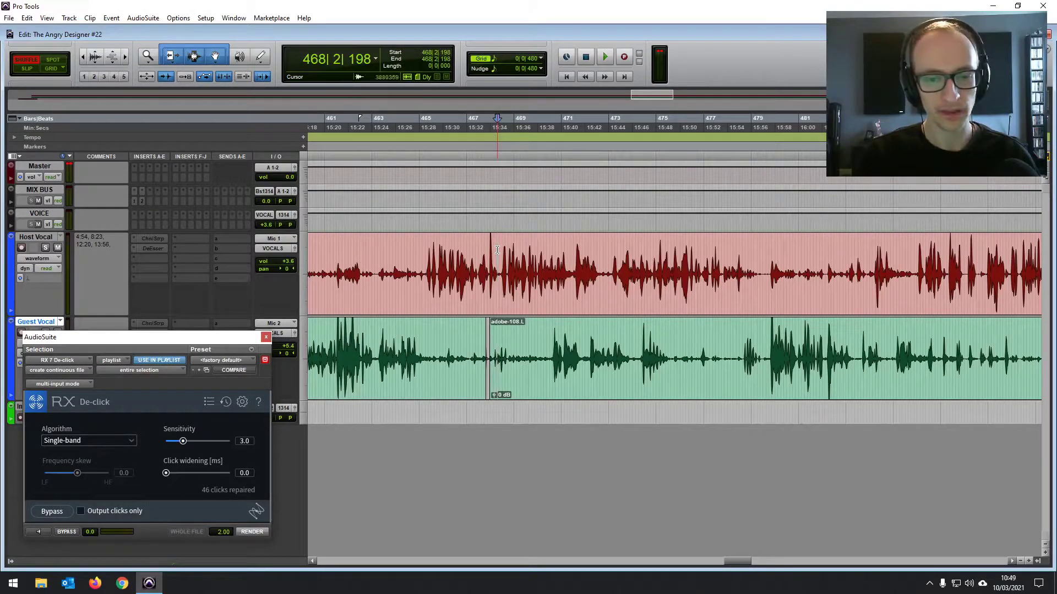
pyautogui.press('space')
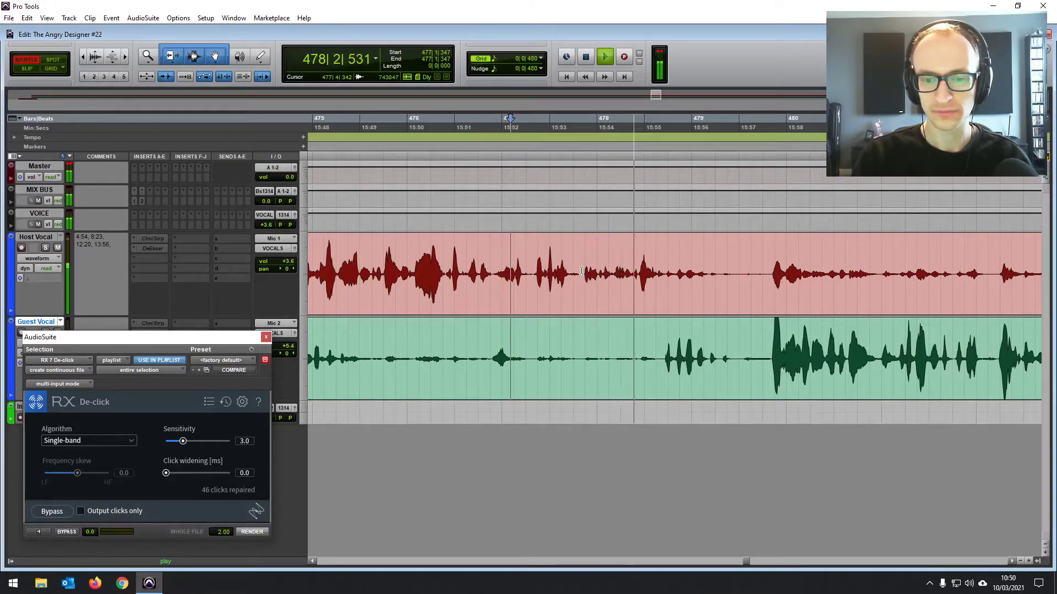
# Audition both vocal tracks from bar 475 and around 477|2 to find where the unwanted passage begins.
pyautogui.click(323, 258)
pyautogui.press('space')
pyautogui.press('space')
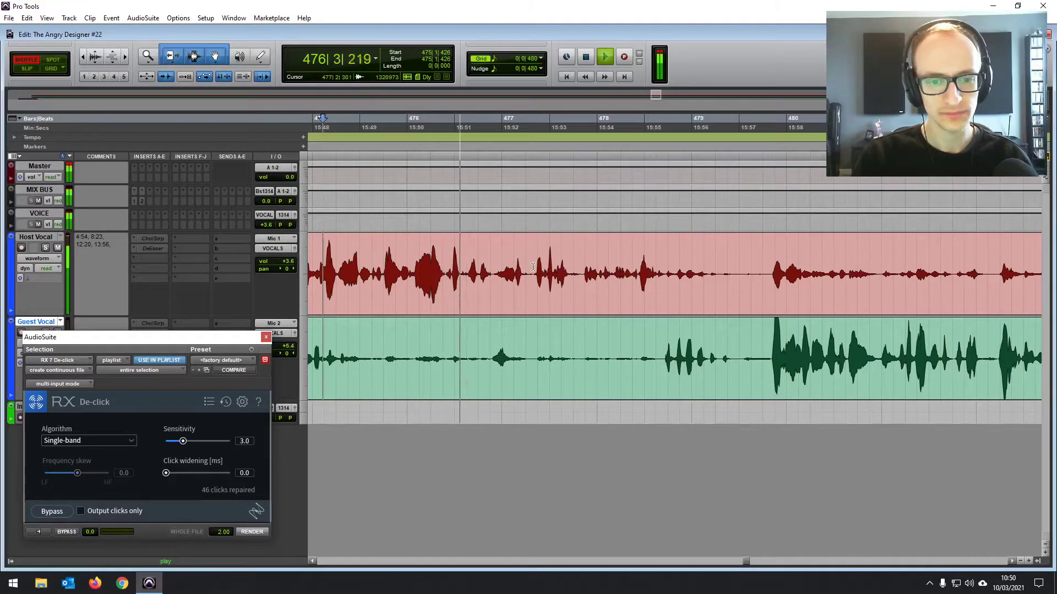
pyautogui.press('space')
pyautogui.click(553, 265)
pyautogui.press('space')
pyautogui.click(549, 260)
pyautogui.press('space')
pyautogui.press('space')
# Separate the Host Vocal and Guest Vocal clips at 477|2|869, just before the short host peak.
pyautogui.click(546, 260)
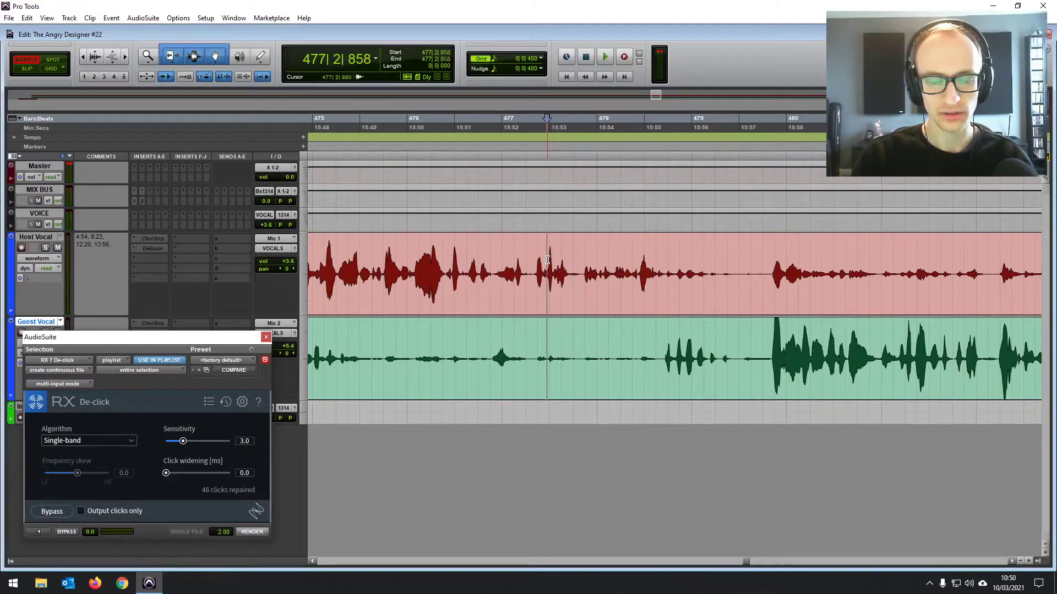
pyautogui.press('t')
pyautogui.press('t')
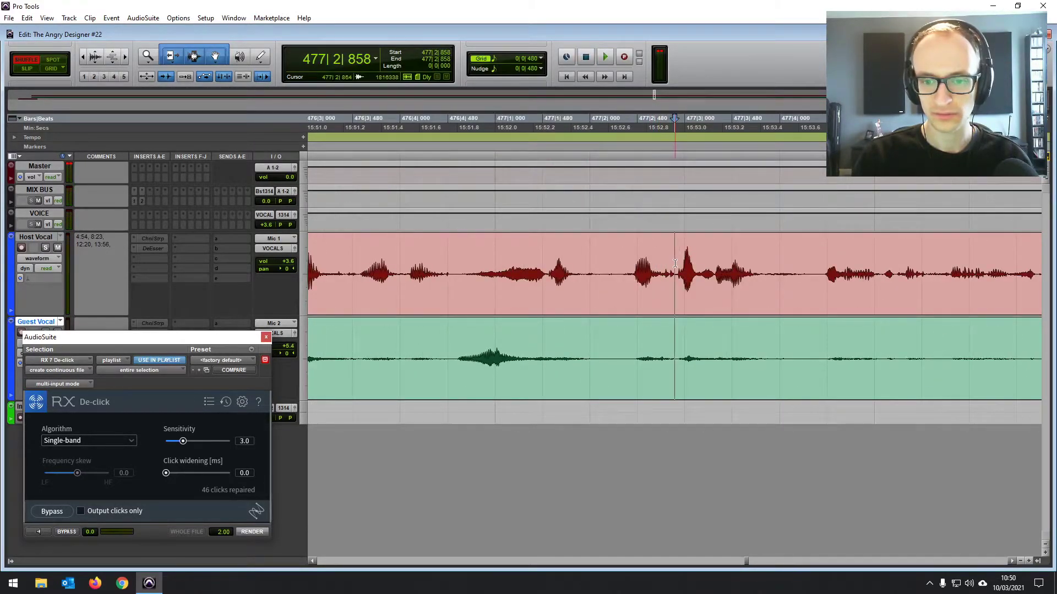
pyautogui.press('b')
pyautogui.press('r')
pyautogui.press('r')
pyautogui.press('r')
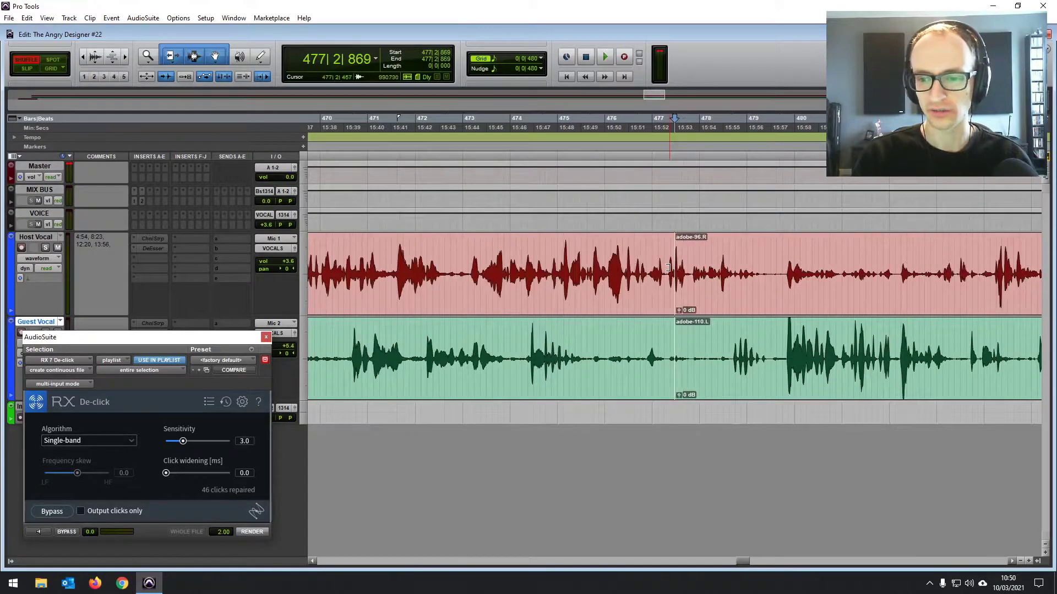
# Audition the passage before bar 480 and separate both vocal clips at 479|4|364, just before the next phrase starts.
pyautogui.click(779, 264)
pyautogui.press('space')
pyautogui.press('space')
pyautogui.click(784, 267)
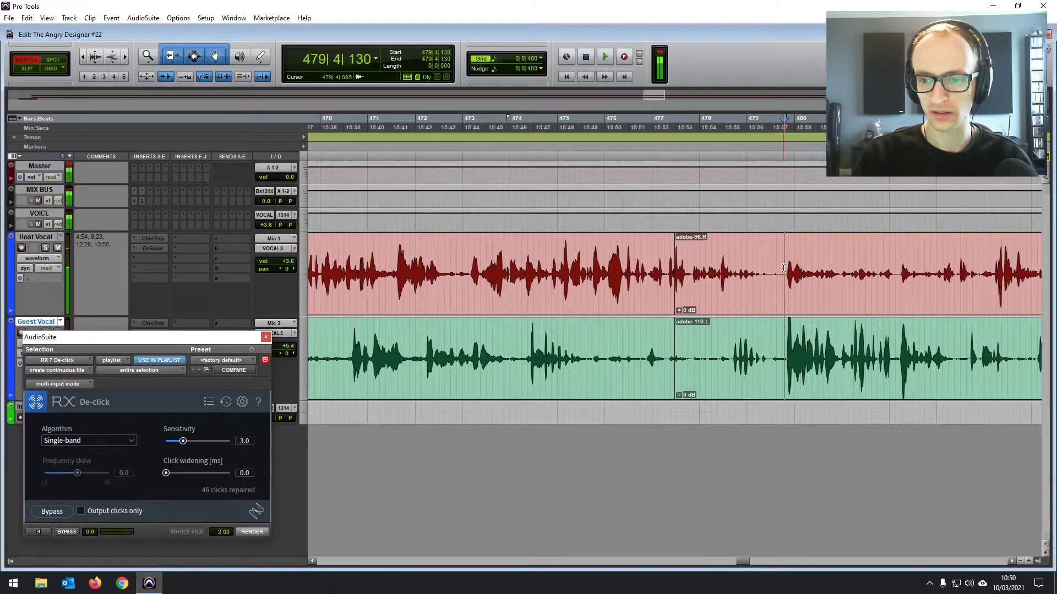
pyautogui.press('t')
pyautogui.press('t')
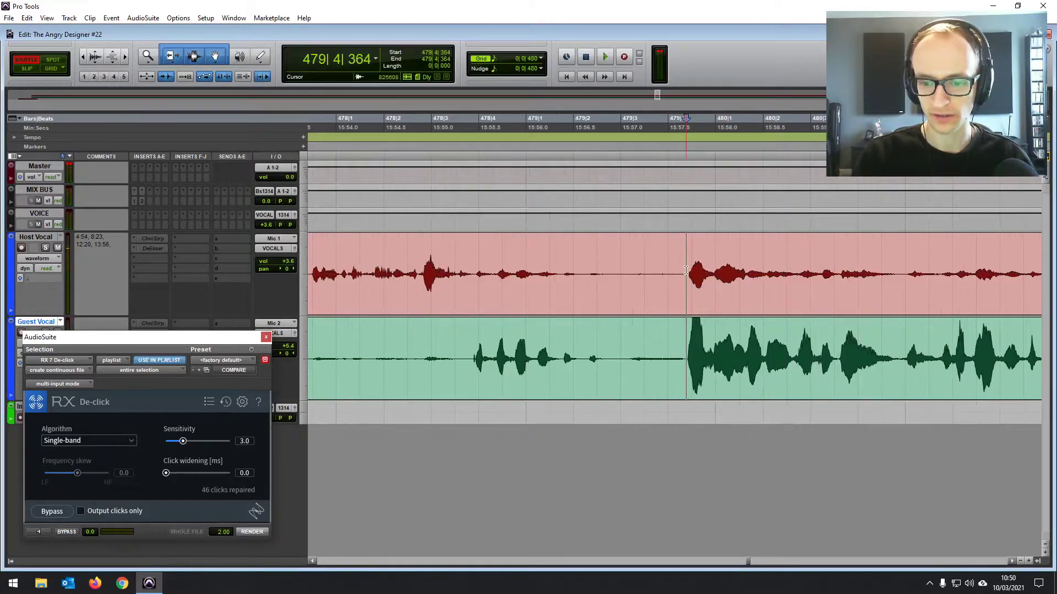
pyautogui.press('r')
pyautogui.press('r')
pyautogui.press('t')
pyautogui.press('t')
pyautogui.press('t')
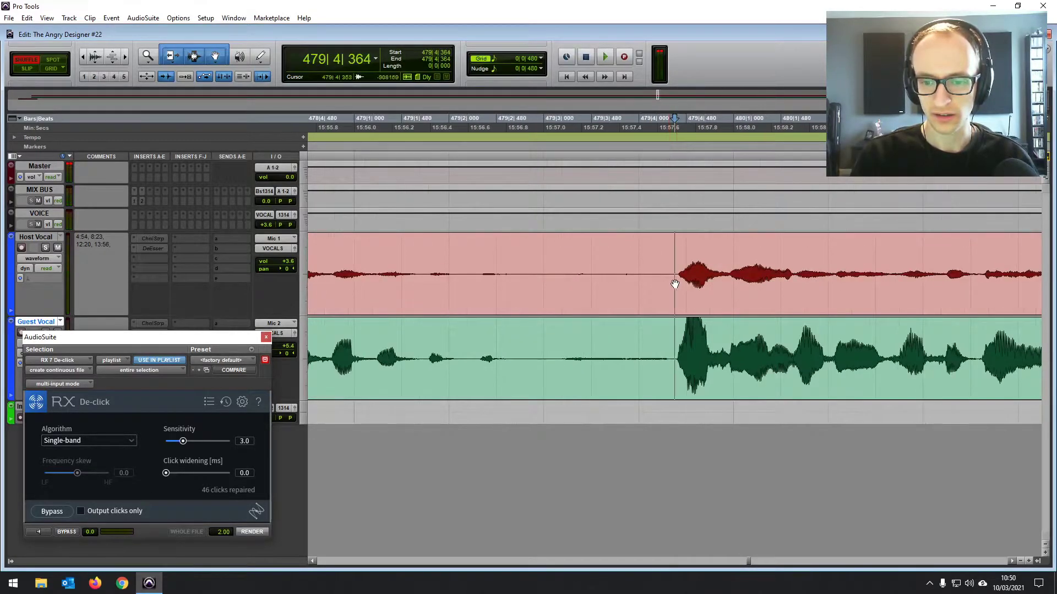
pyautogui.press('r')
pyautogui.press('r')
pyautogui.press('r')
# Delete the section between the 477|2|869 and 479|4|364 cuts from both vocals, closing the gap, and crossfade the join.
pyautogui.click(580, 290)
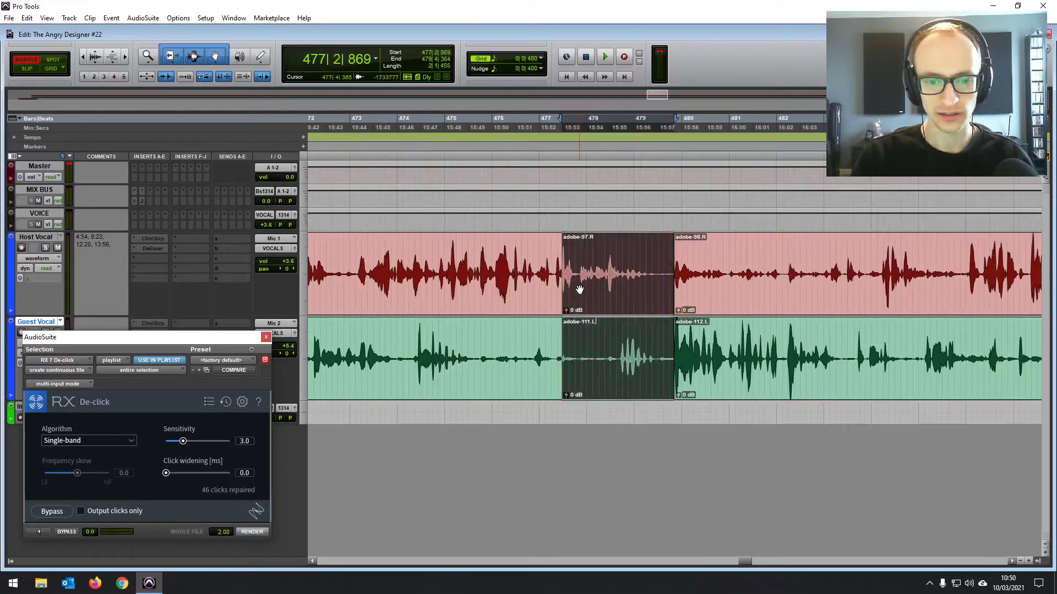
pyautogui.press('Delete')
pyautogui.press('t')
pyautogui.press('t')
pyautogui.press('t')
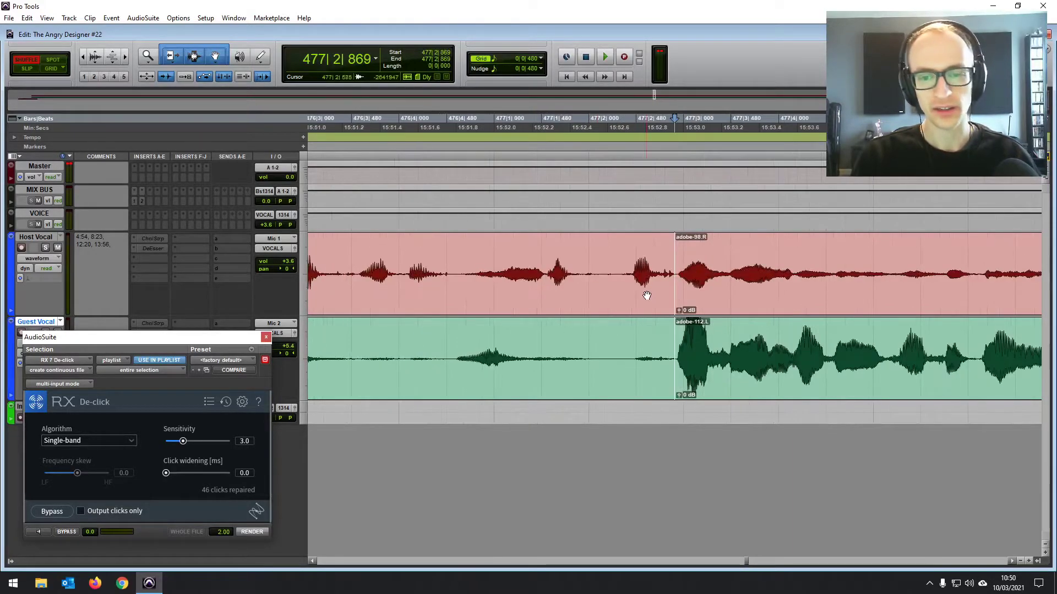
pyautogui.moveTo(674, 308); pyautogui.dragTo(677, 311)
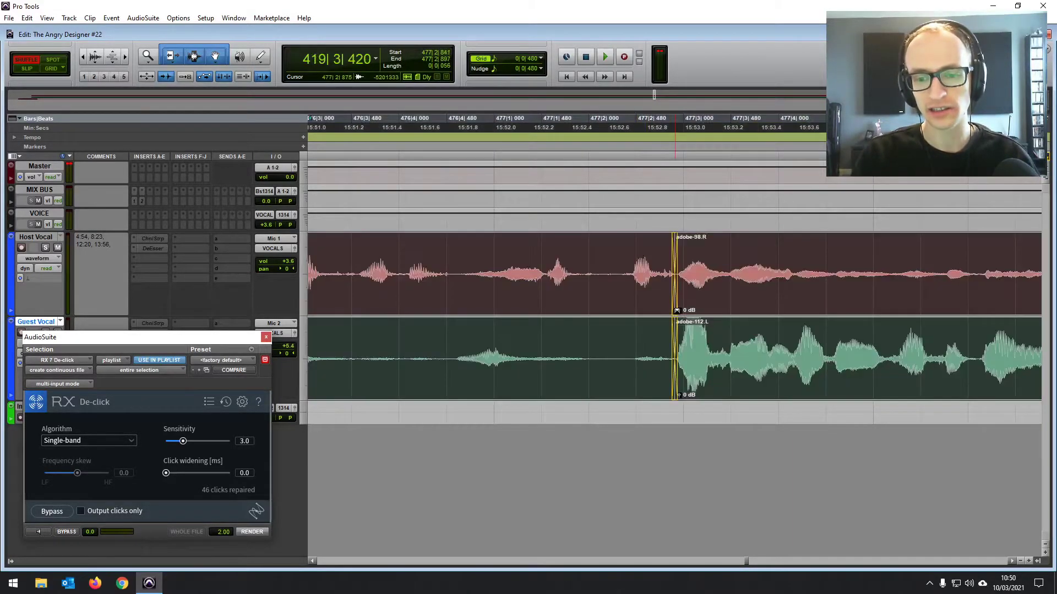
# Play both vocal tracks from 476|4|638 to check the crossfaded join before bar 478.
pyautogui.click(608, 255)
pyautogui.press('r')
pyautogui.press('r')
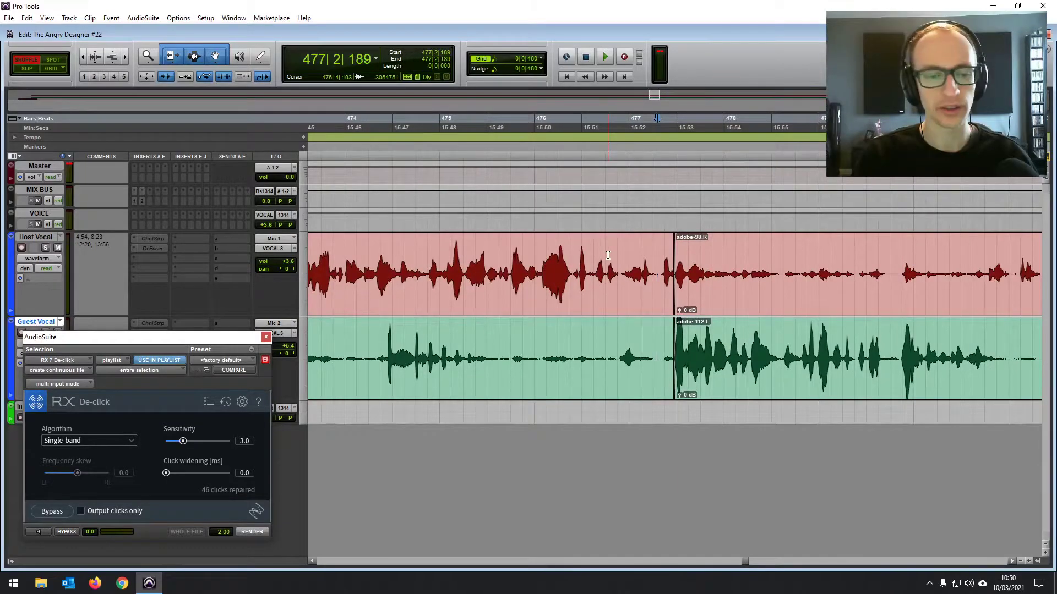
pyautogui.press('r')
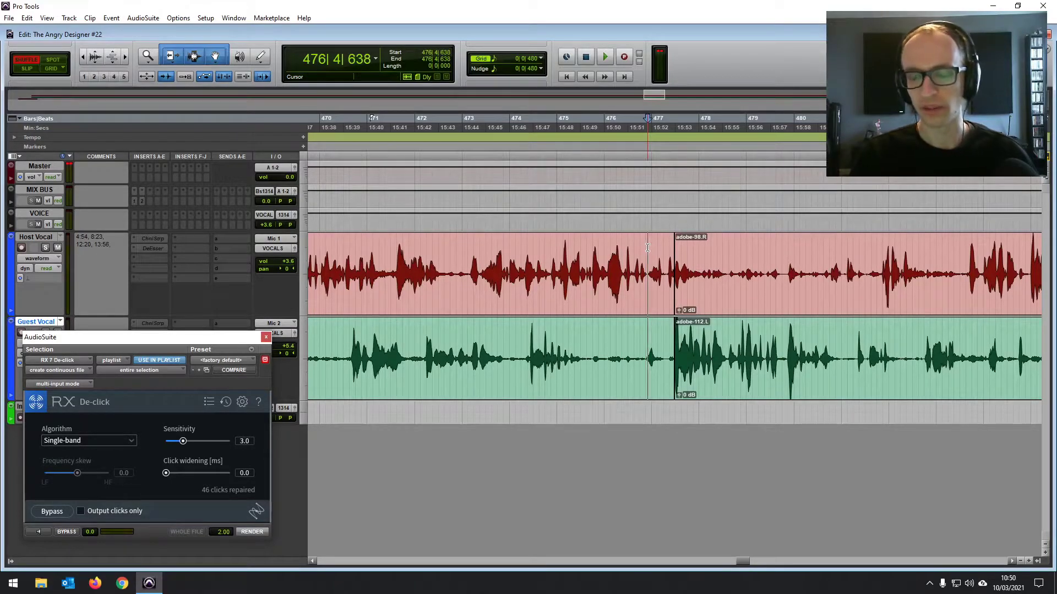
pyautogui.press('space')
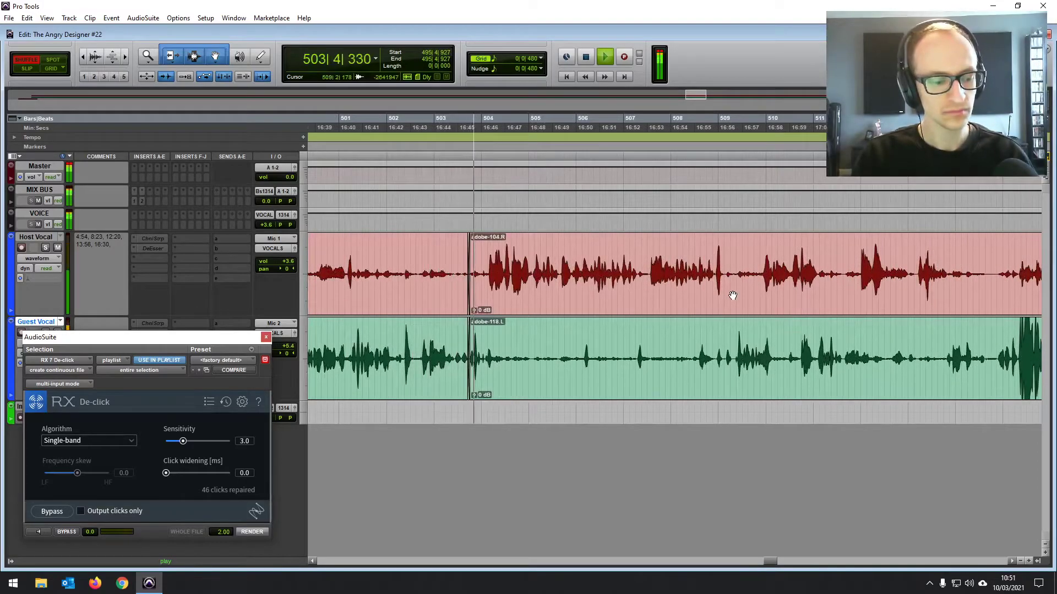
# Listen on past bar 503 and examine the remaining vocal waveforms up to the end of the recording, then around bar 513.
pyautogui.scroll(-3, 732, 295)
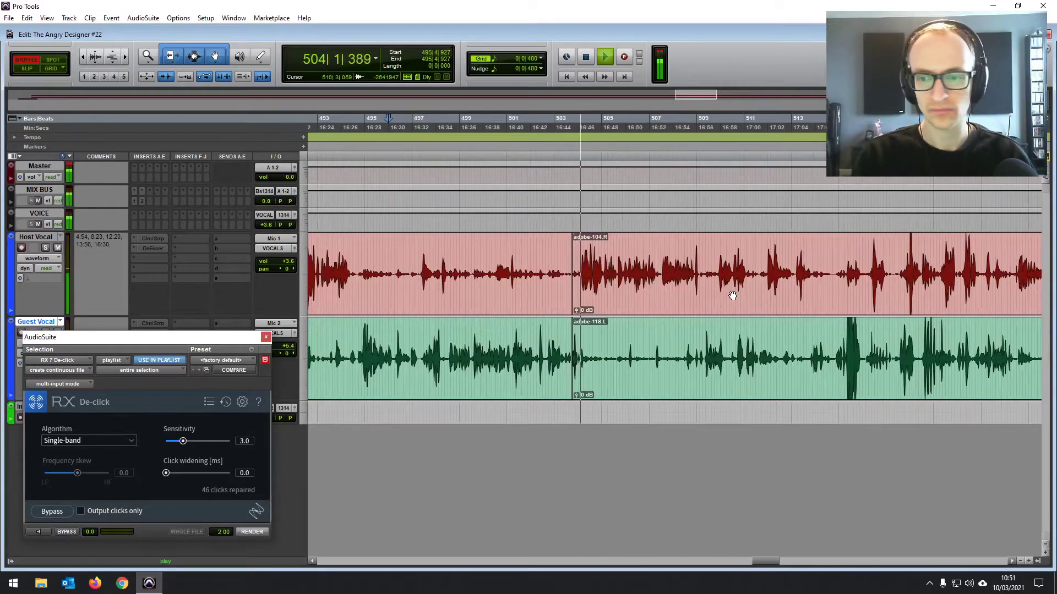
pyautogui.hscroll(5, 732, 295)
pyautogui.scroll(-1, 731, 295)
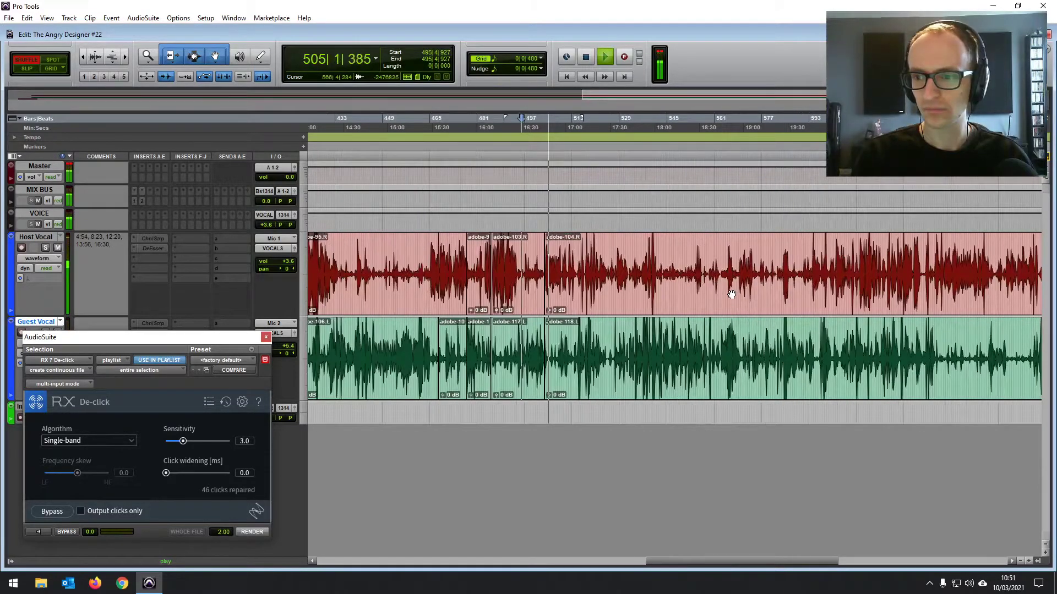
pyautogui.scroll(-1, 732, 294)
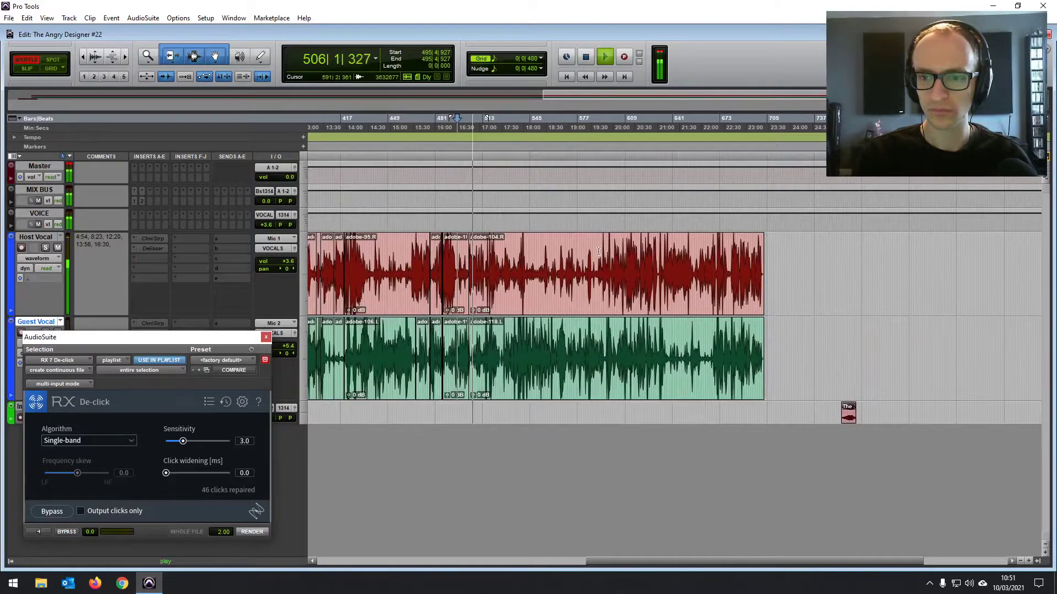
pyautogui.scroll(4, 703, 289)
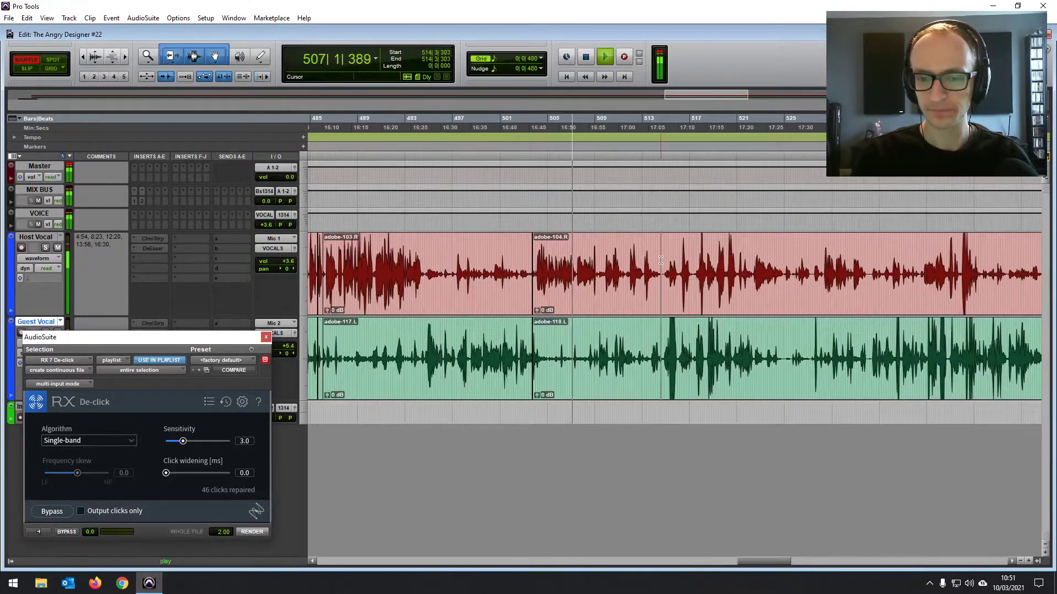
pyautogui.scroll(1, 654, 261)
pyautogui.scroll(1, 655, 261)
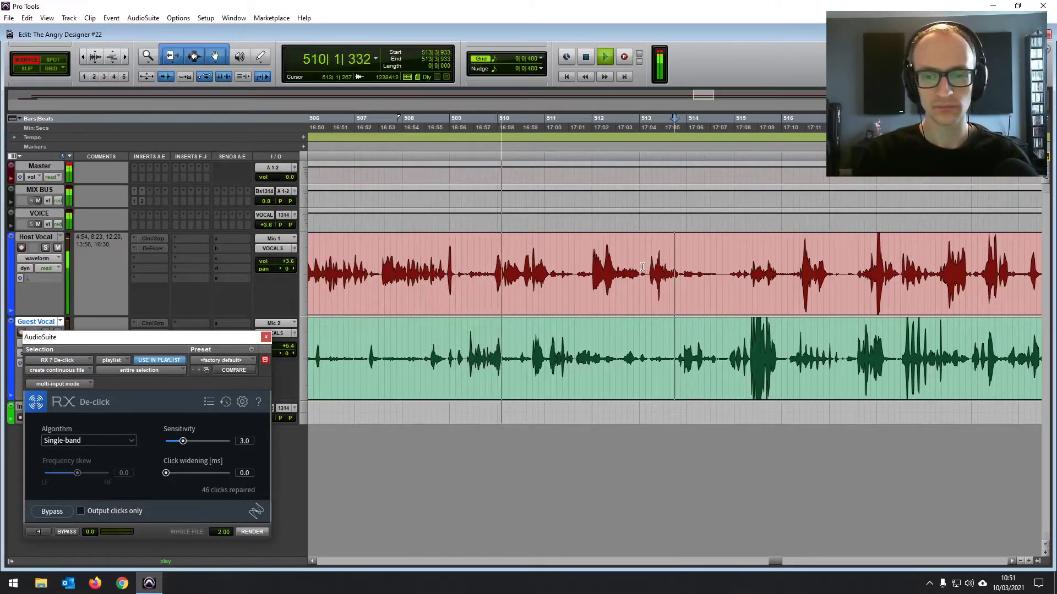
pyautogui.hscroll(1, 642, 268)
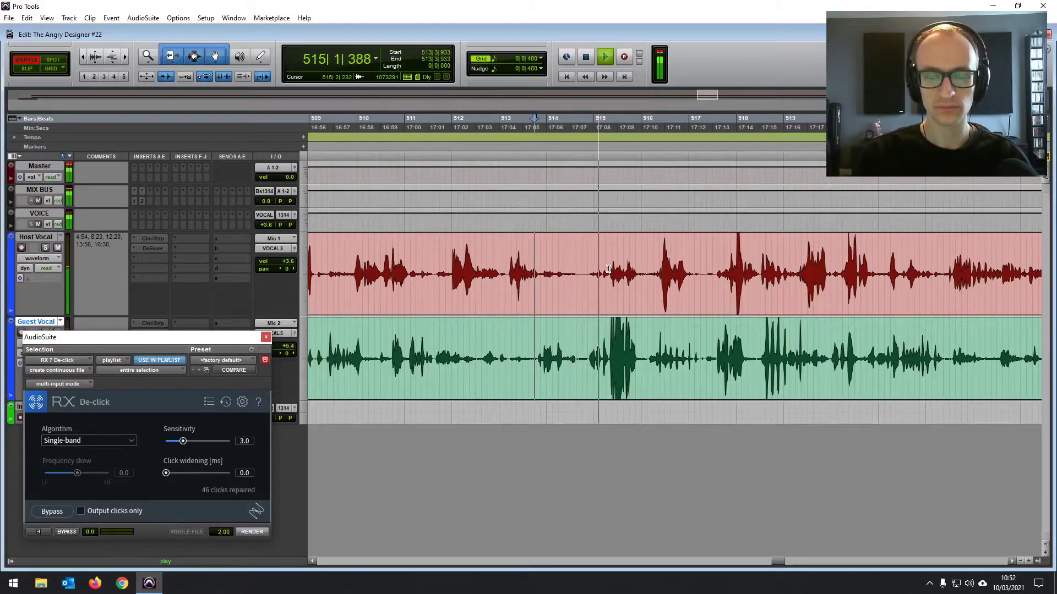
# Stop playback and separate both vocal clips at 516|1|517 and 515|2|232, isolating the loud guest burst.
pyautogui.press('space')
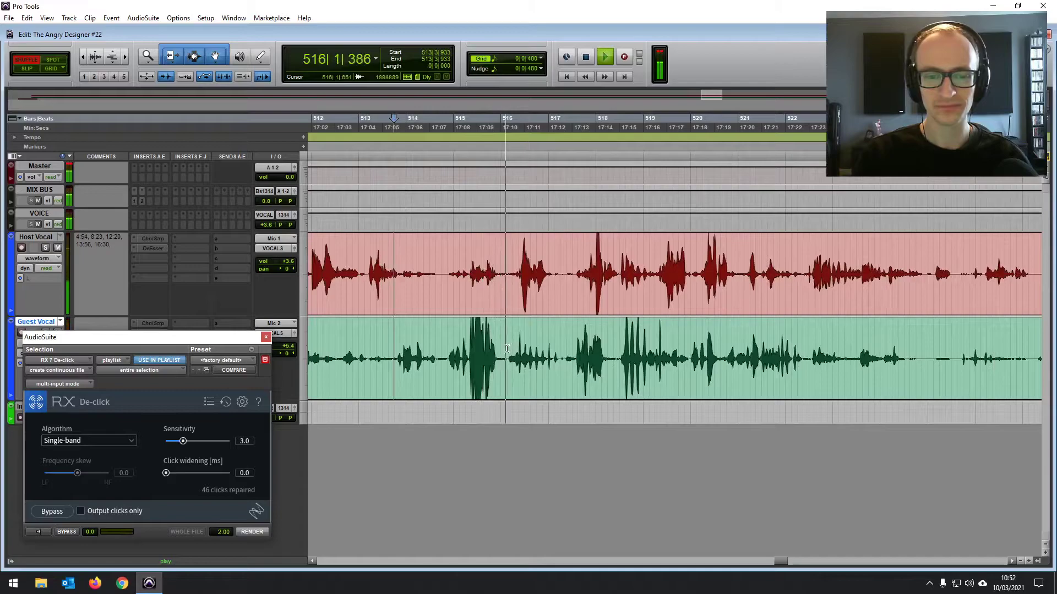
pyautogui.hotkey('ctrl', 'e')
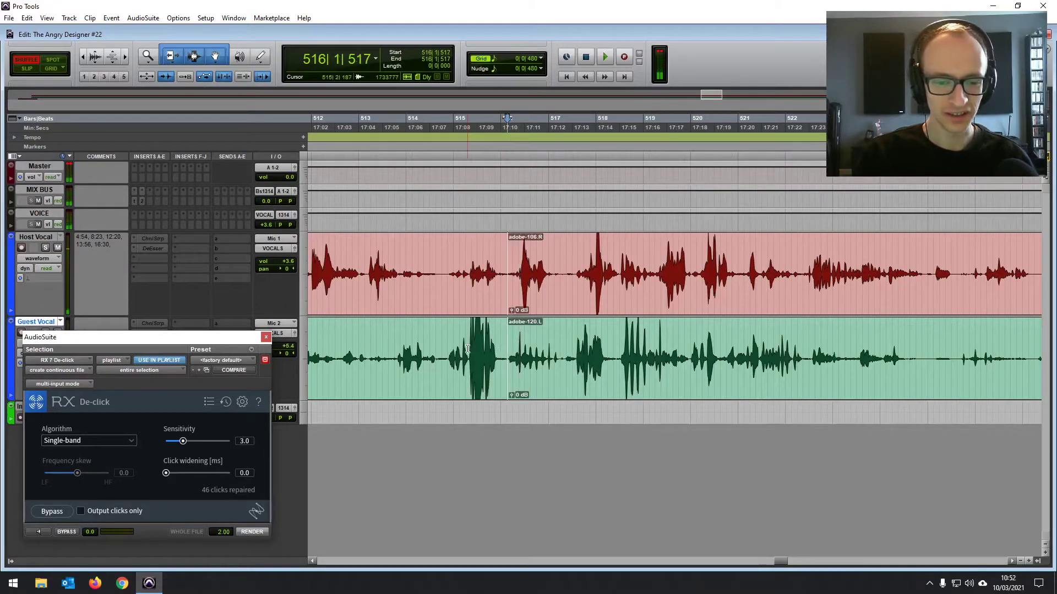
pyautogui.hotkey('ctrl', 'e')
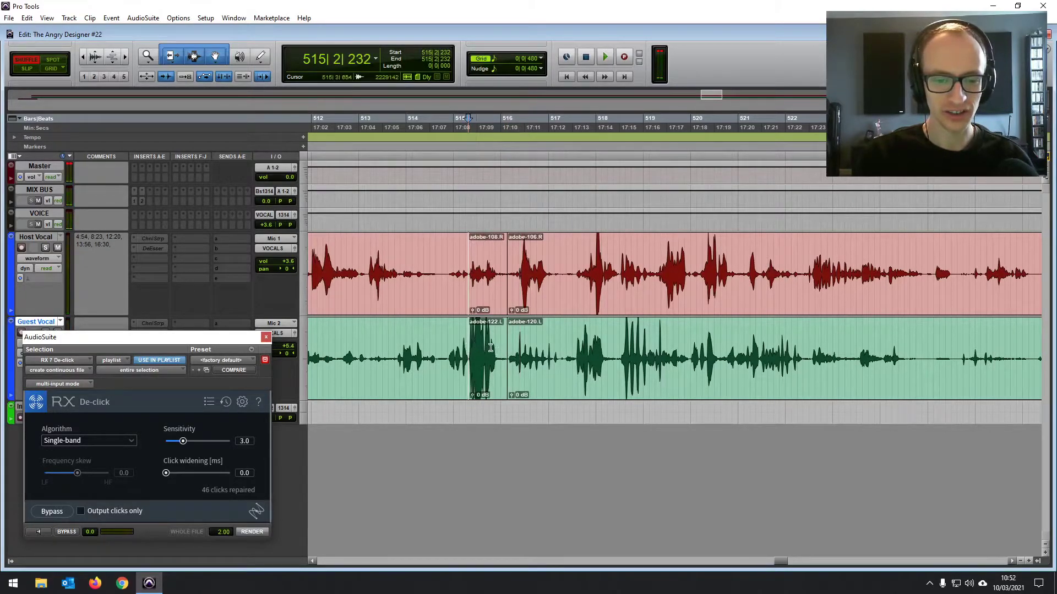
# Lower the clip gain of the isolated guest burst to -4.6 dB and play from 513|4|252 to check it.
pyautogui.hotkey('ctrl', ']')
pyautogui.hotkey('ctrl', ']')
pyautogui.moveTo(681, 393); pyautogui.dragTo(680, 398)
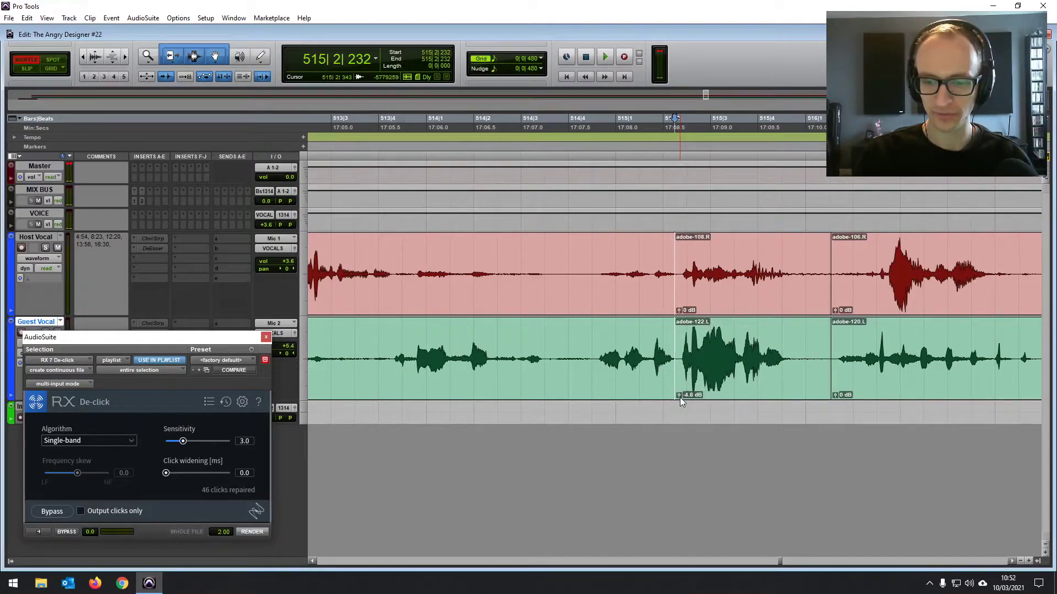
pyautogui.click(391, 346)
pyautogui.press('space')
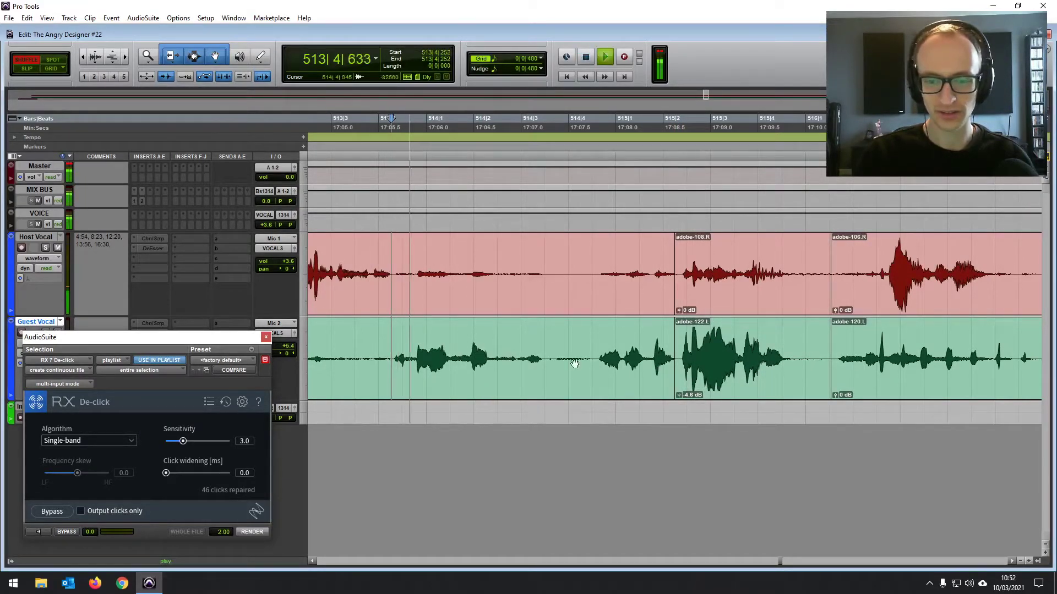
# Crossfade both vocal tracks at the end and start of the section containing the lowered guest clip, and play the result.
pyautogui.click(830, 384)
pyautogui.moveTo(675, 385); pyautogui.dragTo(677, 385)
pyautogui.press('space')
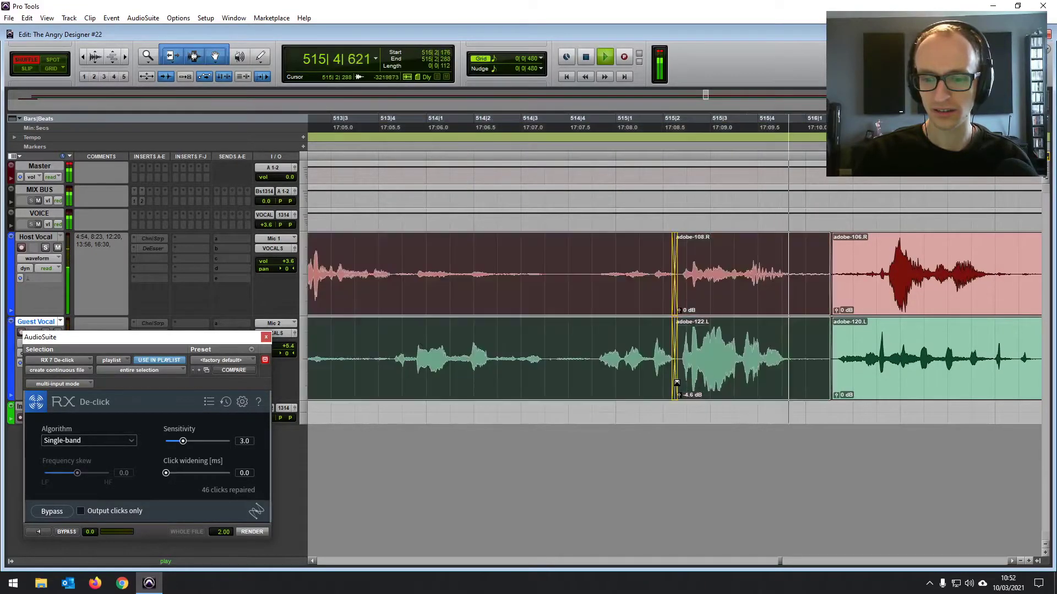
# Listen on past bar 516, remove the short gap just before bar 532 from both vocals, and crossfade the join from 531|4|714.
pyautogui.press('space')
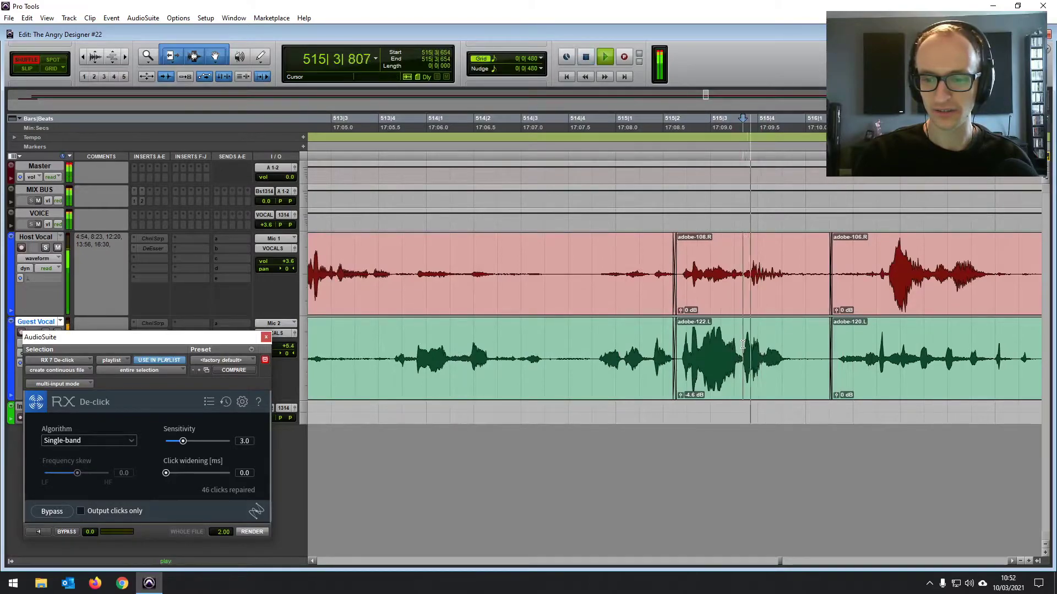
pyautogui.press('r')
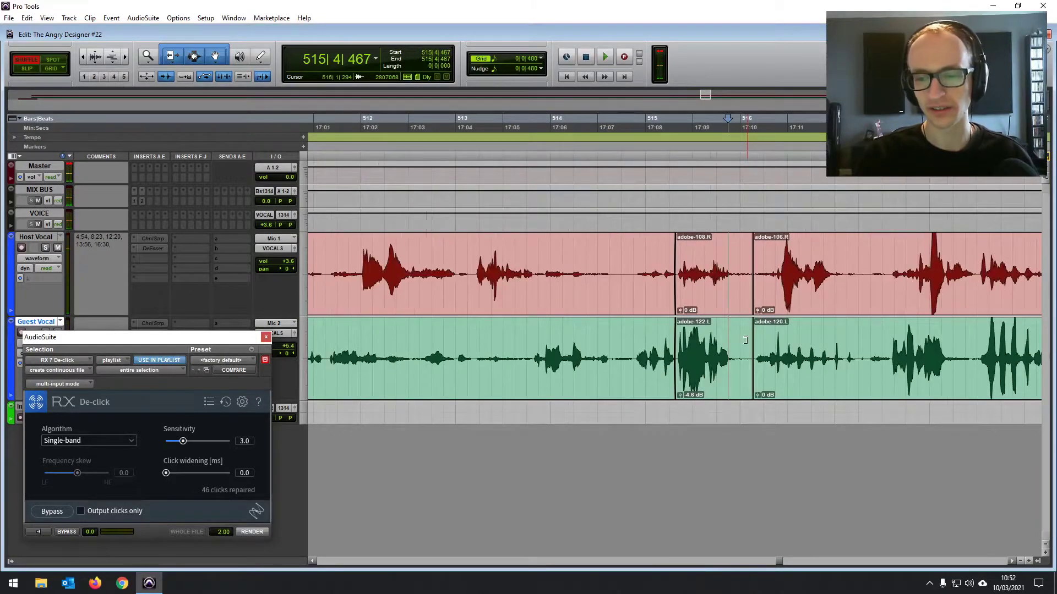
pyautogui.press('space')
pyautogui.press('r')
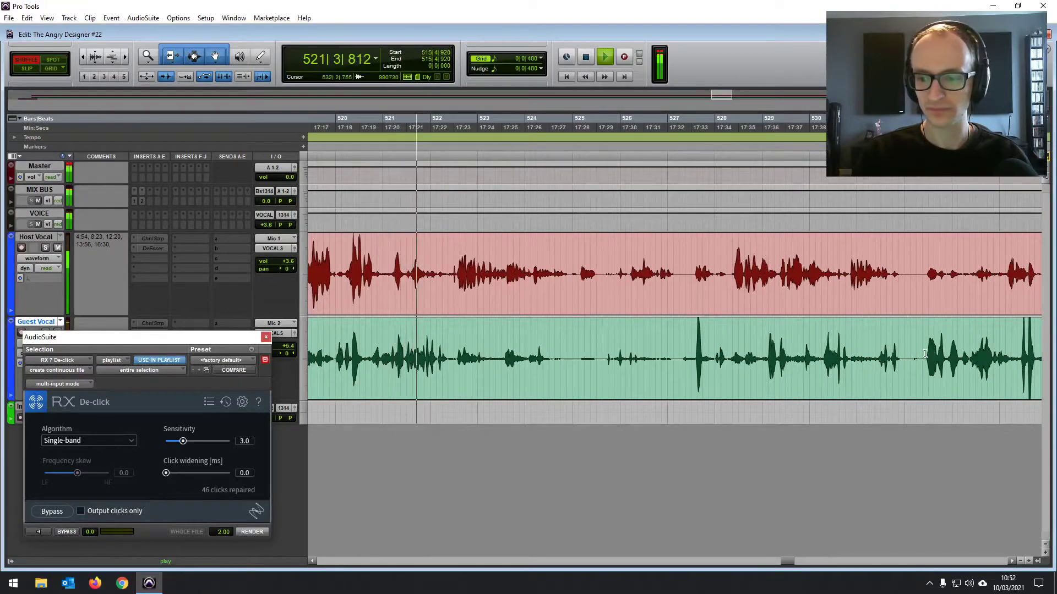
pyautogui.click(905, 321)
pyautogui.hotkey('ctrl', 'e')
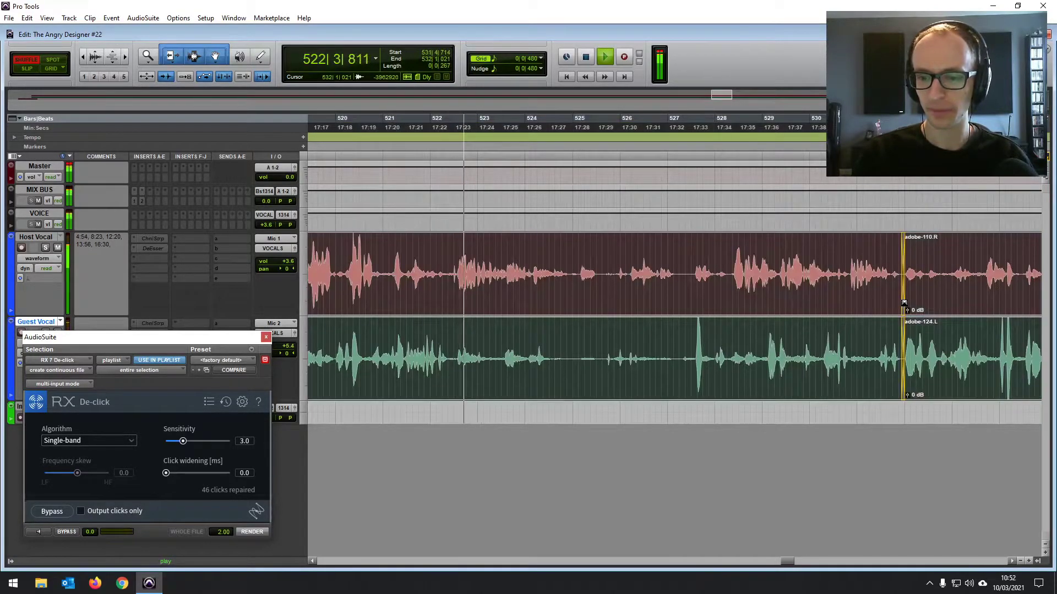
# Remove a sliver around 522|2|815 from both vocal tracks, crossfade the join, and play it from 521|4|550.
pyautogui.press('space')
pyautogui.moveTo(453, 265); pyautogui.dragTo(455, 262)
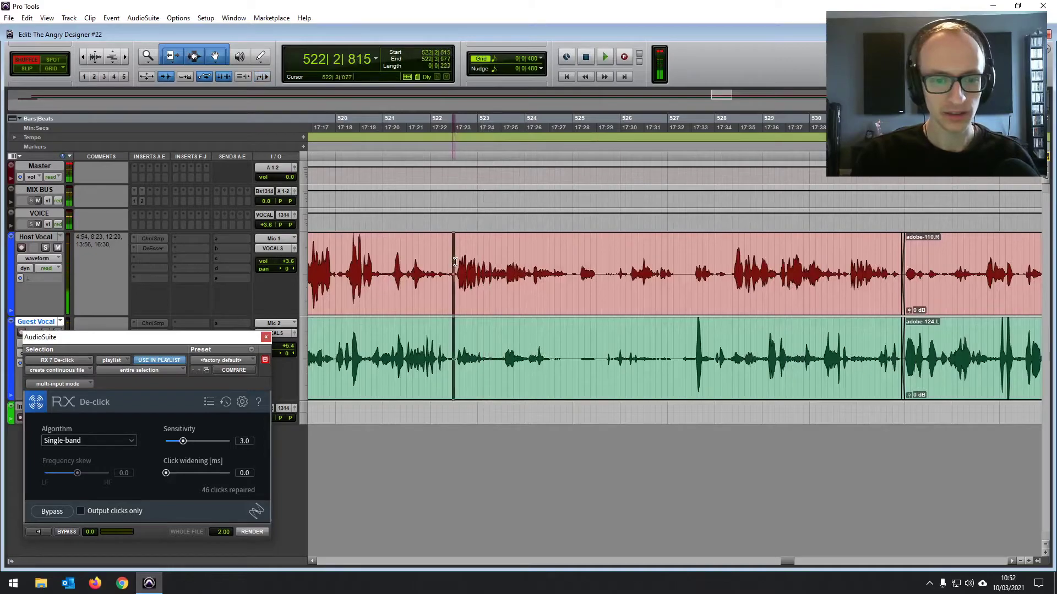
pyautogui.press('Delete')
pyautogui.click(451, 304)
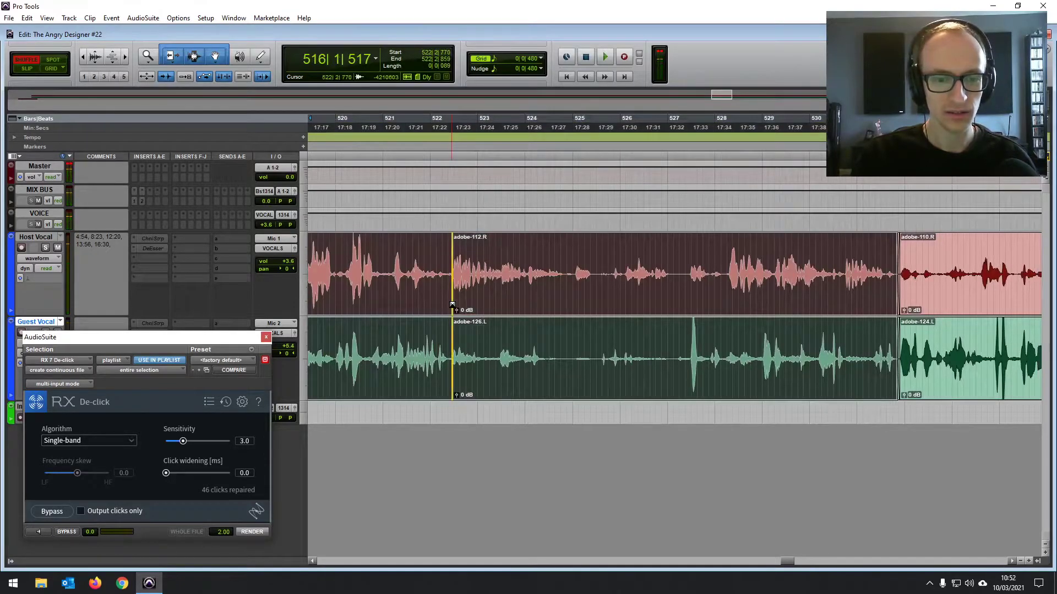
pyautogui.click(426, 269)
pyautogui.press('space')
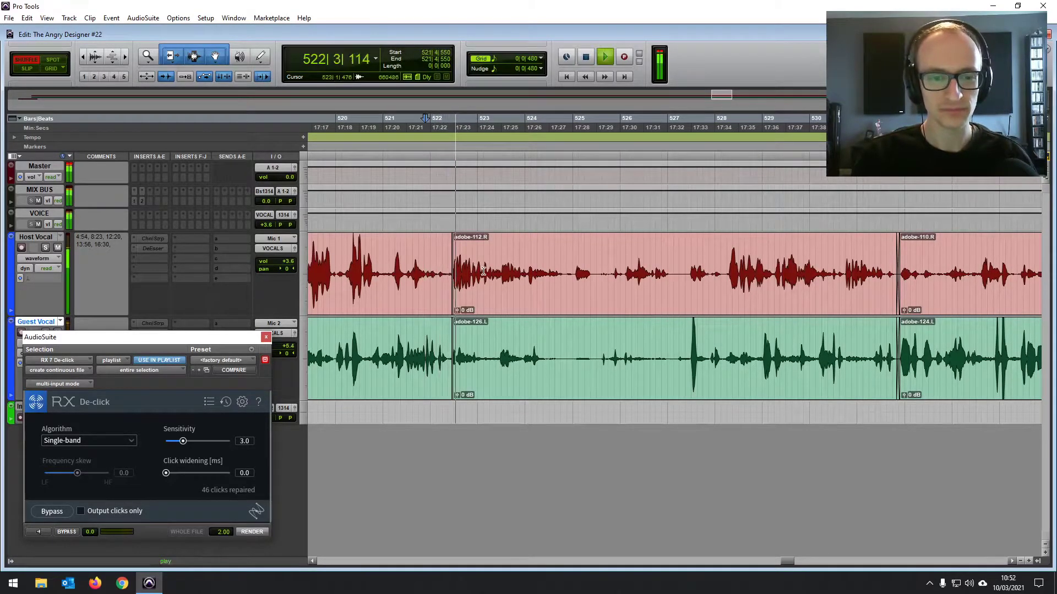
# Audition both vocals between bars 525 and 531, trying out possible selections, to locate the boundaries of the unwanted passage.
pyautogui.click(598, 260)
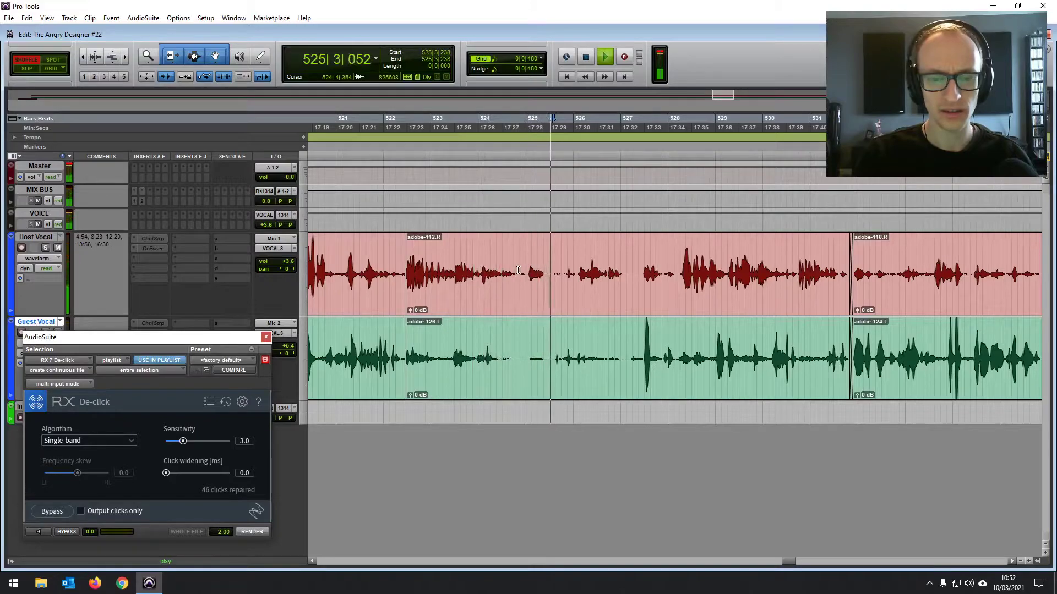
pyautogui.press('space')
pyautogui.press('space')
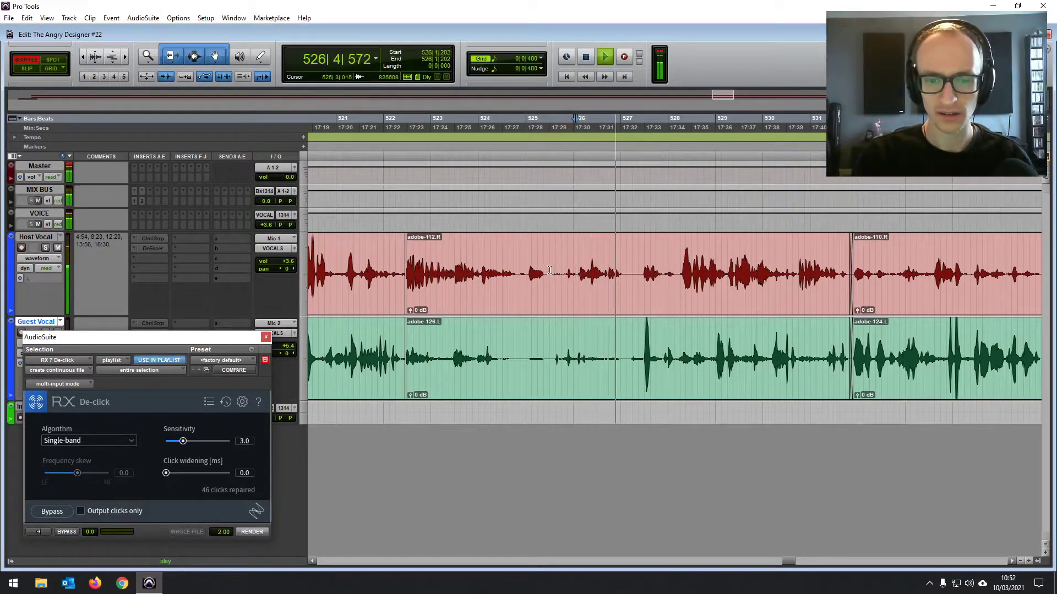
pyautogui.moveTo(549, 270); pyautogui.dragTo(604, 268)
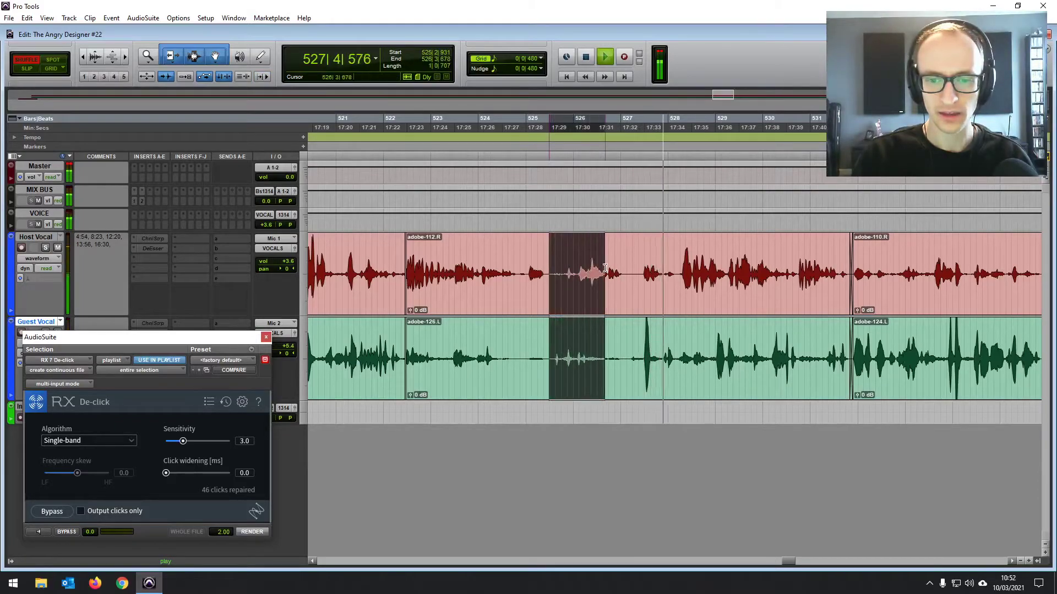
pyautogui.press('space')
pyautogui.click(577, 262)
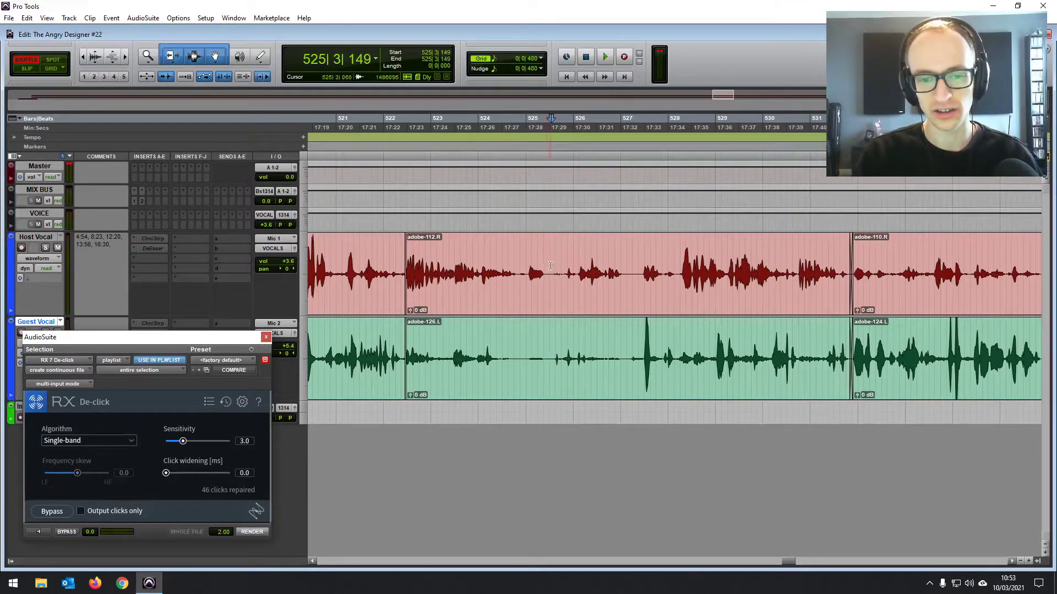
pyautogui.moveTo(549, 264); pyautogui.dragTo(626, 267)
pyautogui.click(633, 267)
pyautogui.press('space')
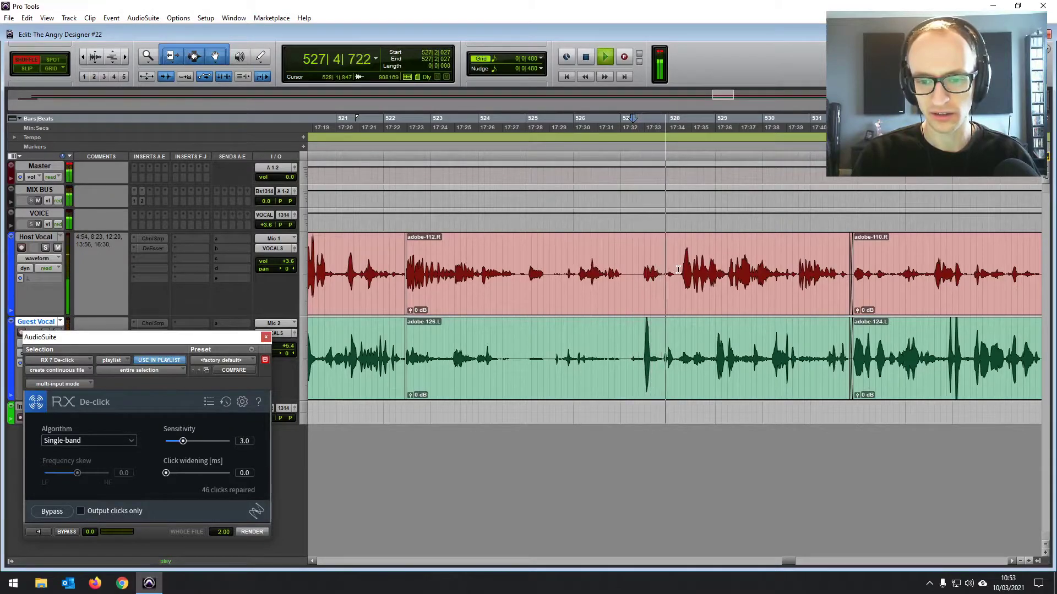
pyautogui.click(675, 267)
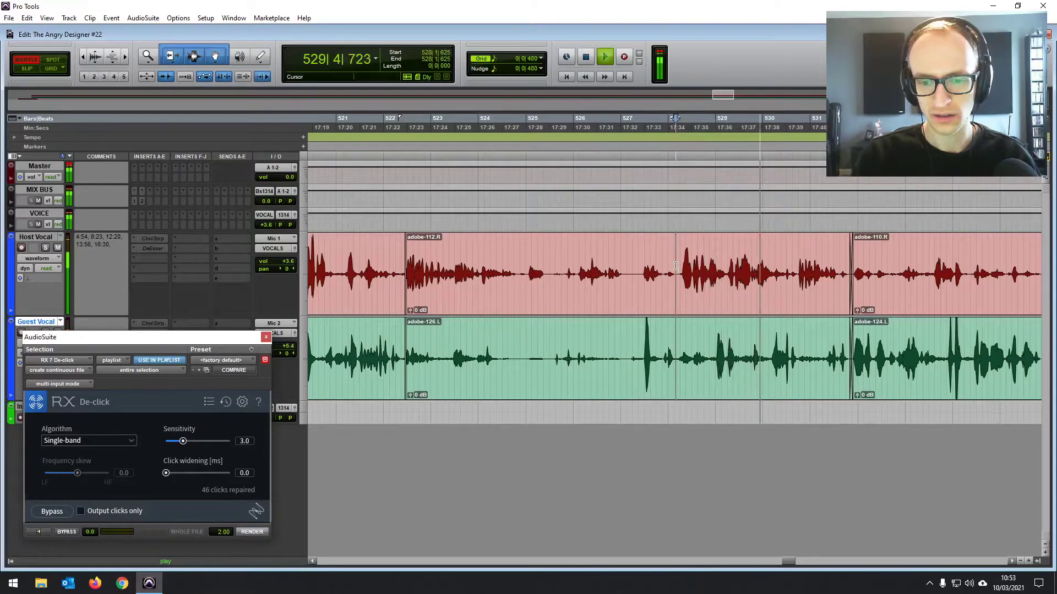
pyautogui.click(546, 265)
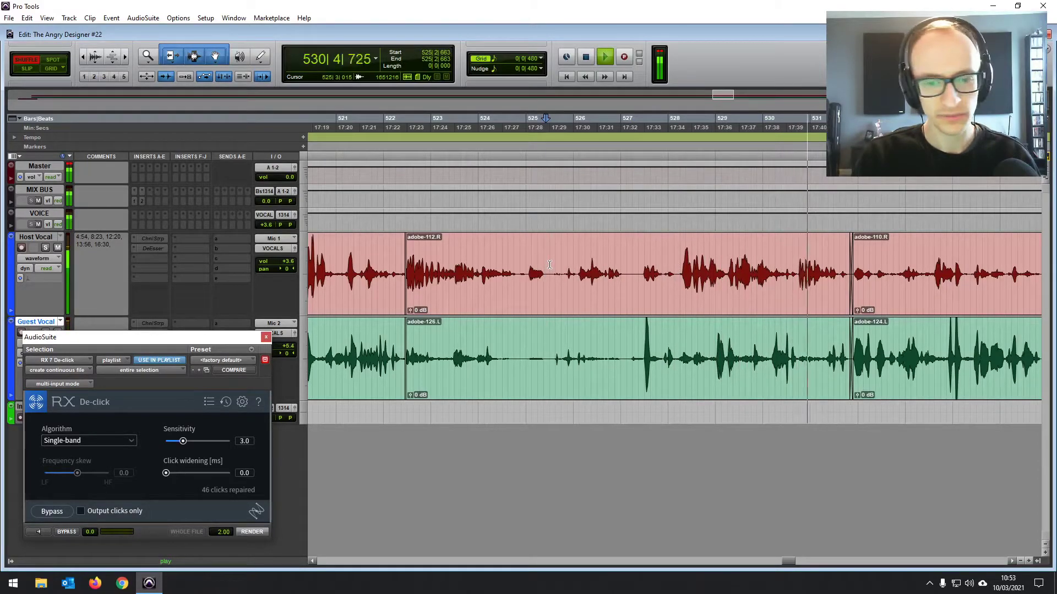
# Separate both vocal tracks at 524|4|443 and 532|2|220 and delete the passage between the two cuts.
pyautogui.click(519, 267)
pyautogui.hotkey('ctrl', 'e')
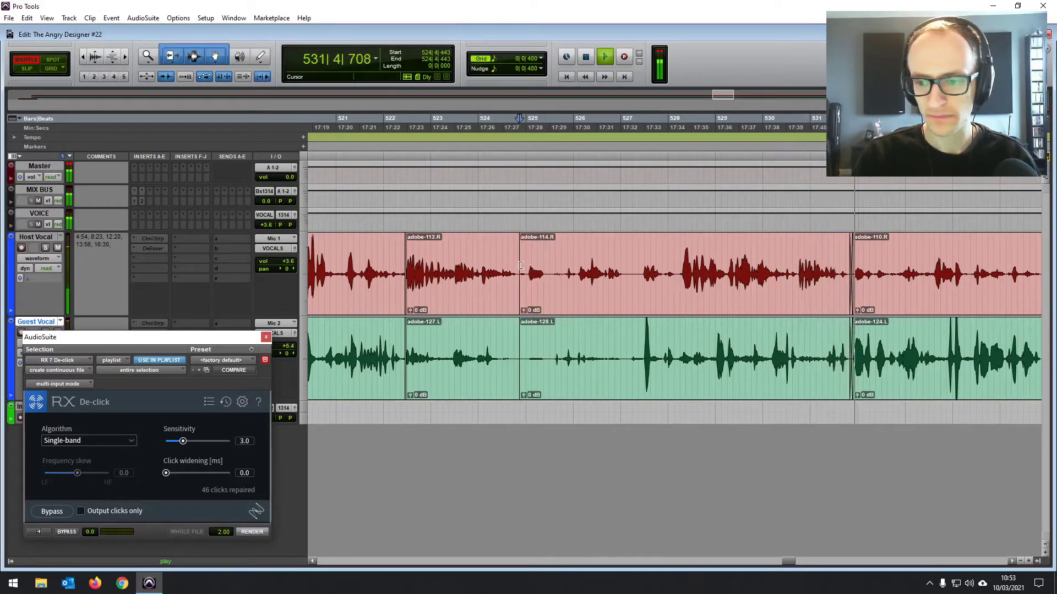
pyautogui.click(874, 345)
pyautogui.press('space')
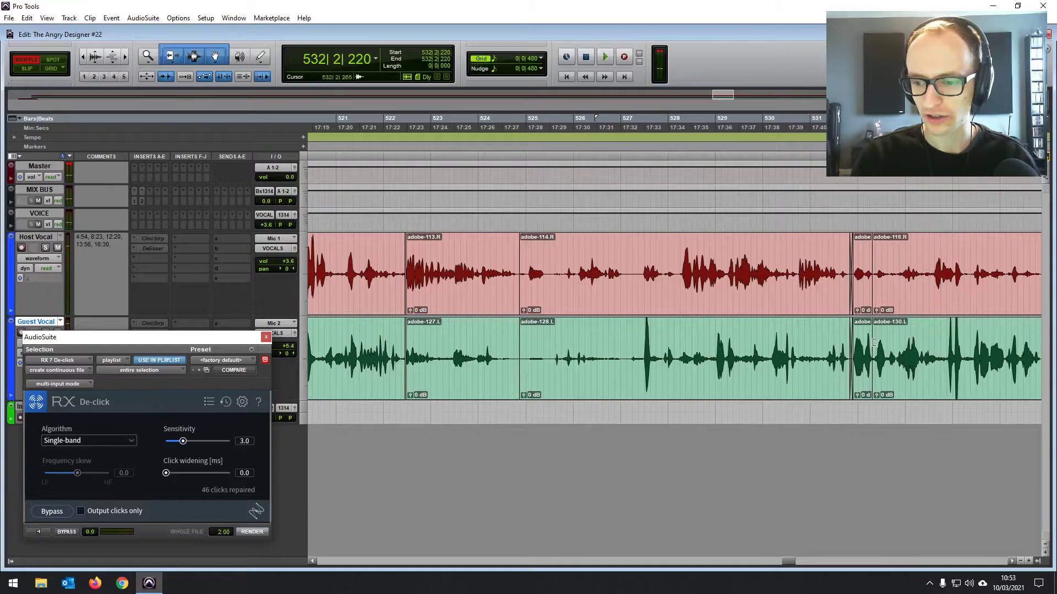
pyautogui.click(863, 371)
pyautogui.keyDown('shift'); pyautogui.click(733, 363); pyautogui.keyUp('shift')
pyautogui.press('Delete')
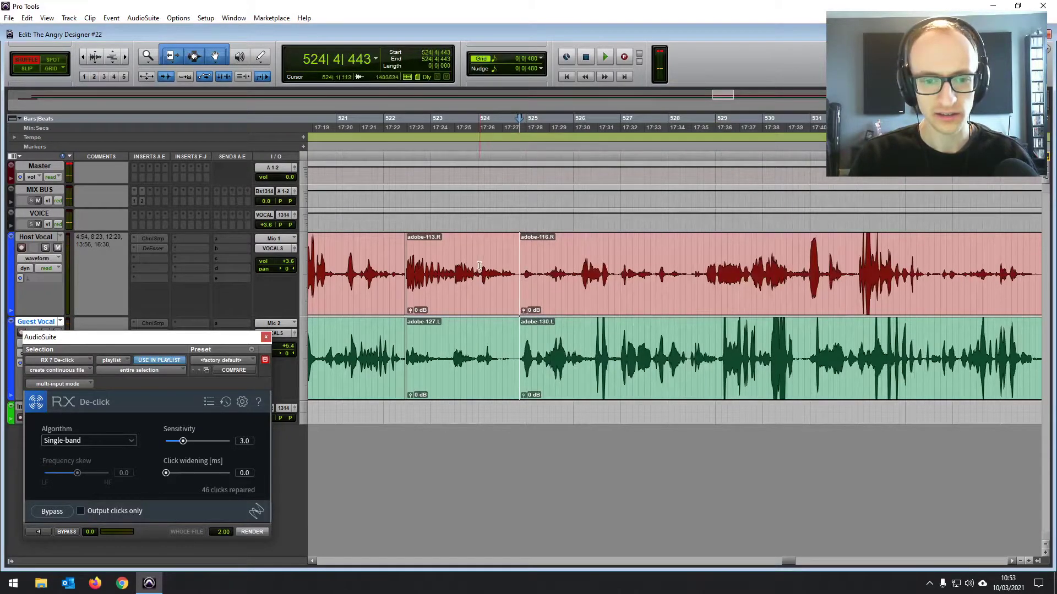
# Crossfade both vocal tracks at the join near 524|4|443 and play through it from 522|1|928.
pyautogui.press('space')
pyautogui.press('space')
pyautogui.click(395, 270)
pyautogui.press('space')
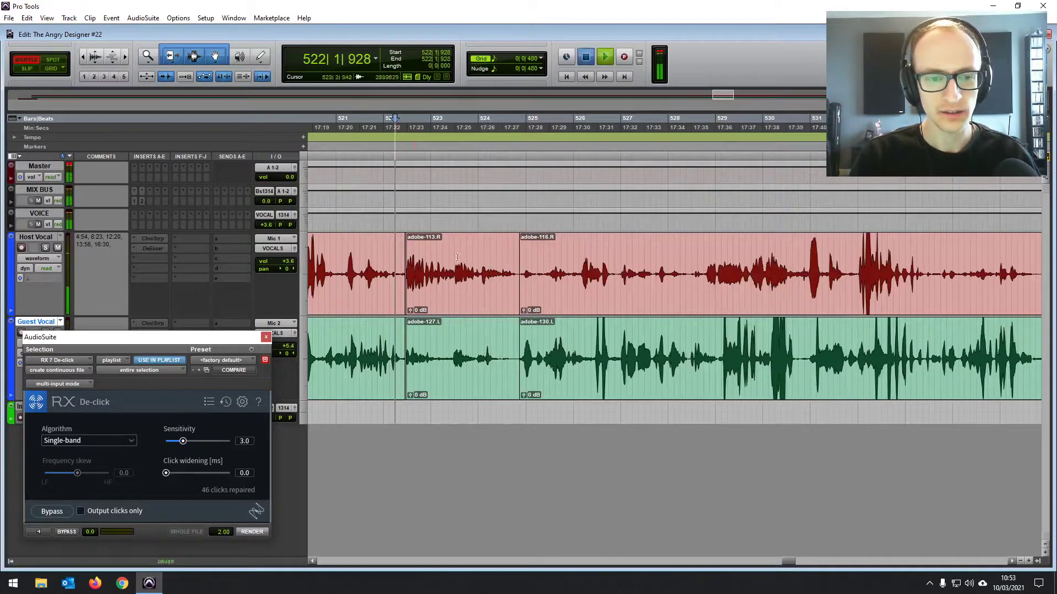
pyautogui.hotkey('ctrl', ']')
pyautogui.moveTo(624, 305); pyautogui.dragTo(632, 303)
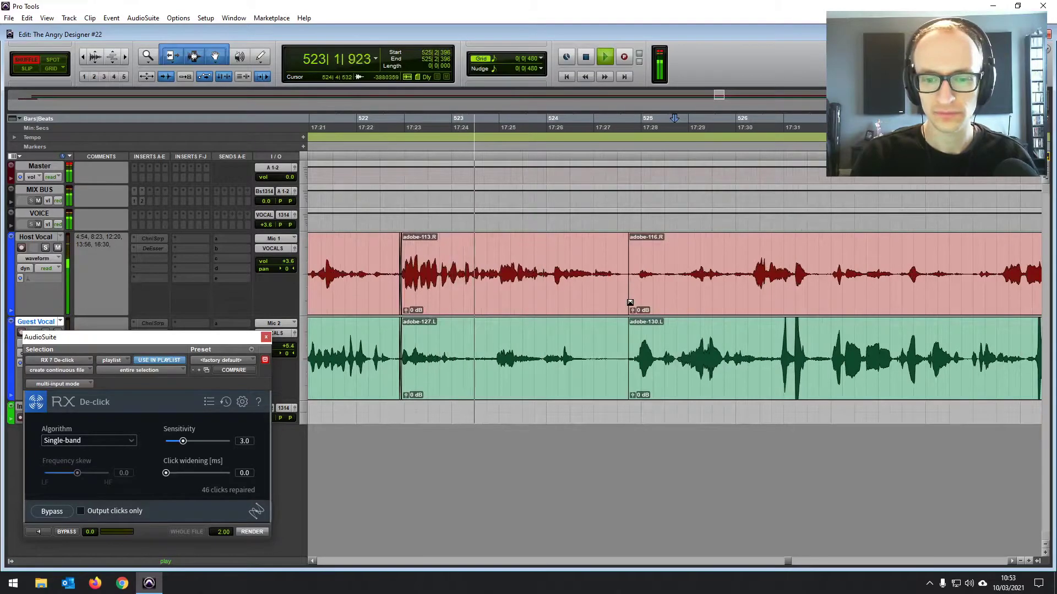
pyautogui.click(668, 274)
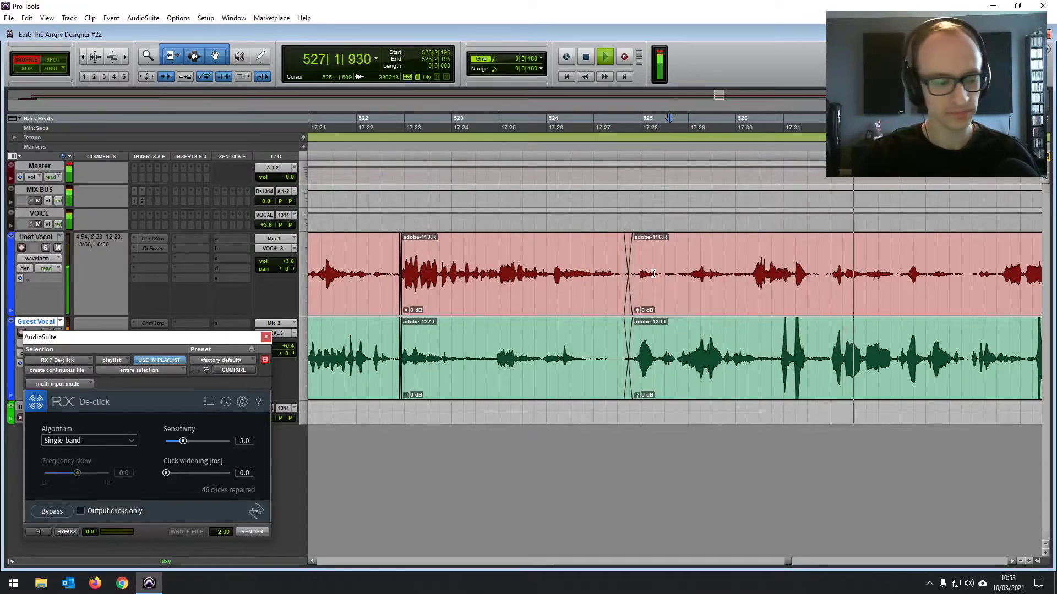
pyautogui.hotkey('ctrl', '[')
pyautogui.hotkey('ctrl', '[')
pyautogui.hotkey('ctrl', ']')
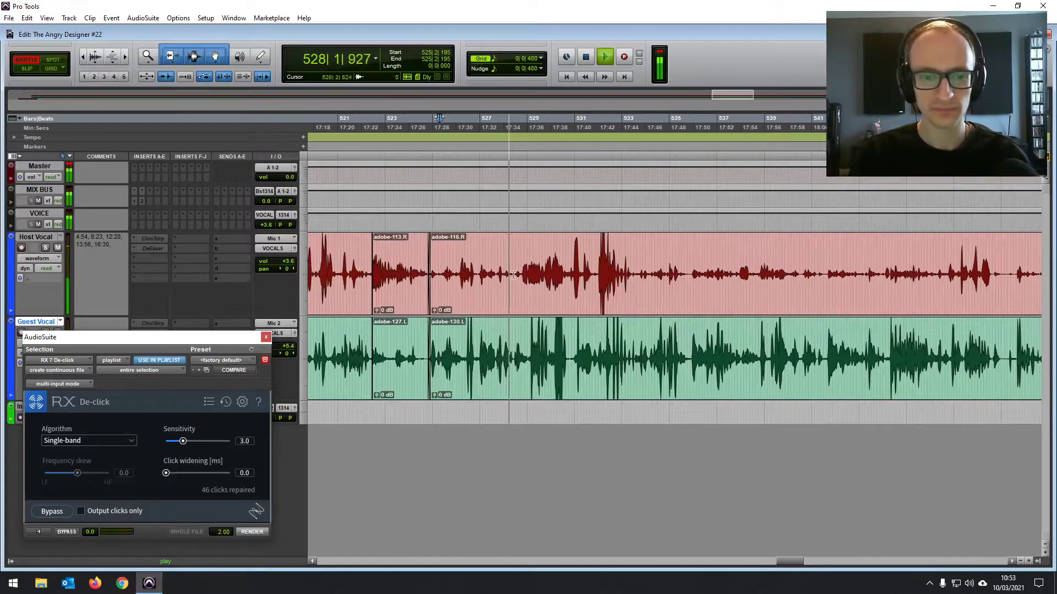
# Isolate 527|3|750 to 527|3|906 on both vocals, lower the guest piece's clip gain to -∞, and play from 527|2|520.
pyautogui.press('space')
pyautogui.hotkey('ctrl', ']')
pyautogui.press('space')
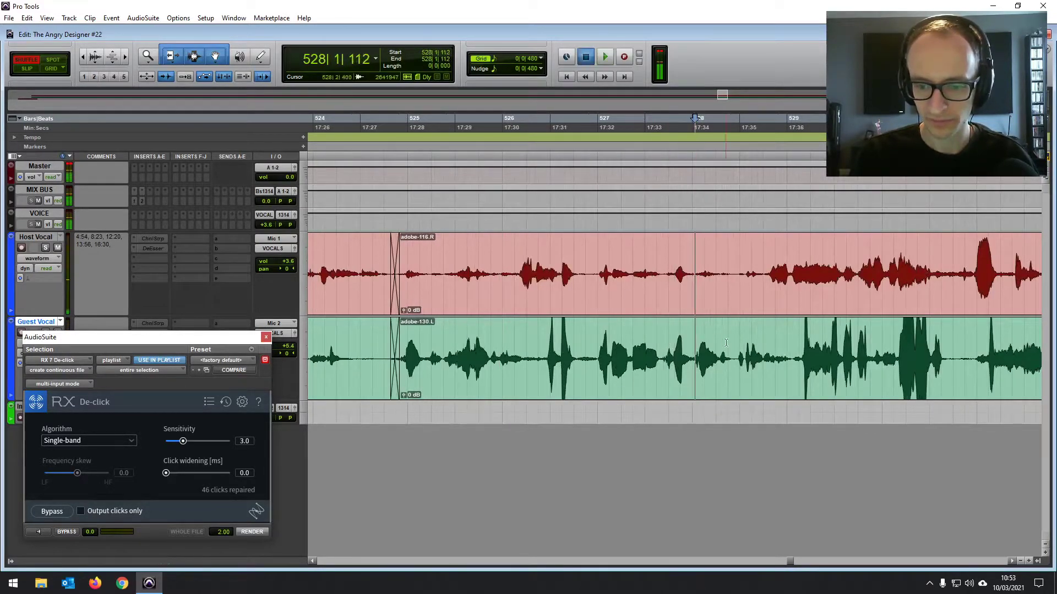
pyautogui.hotkey('ctrl', ']')
pyautogui.hotkey('ctrl', ']')
pyautogui.press('space')
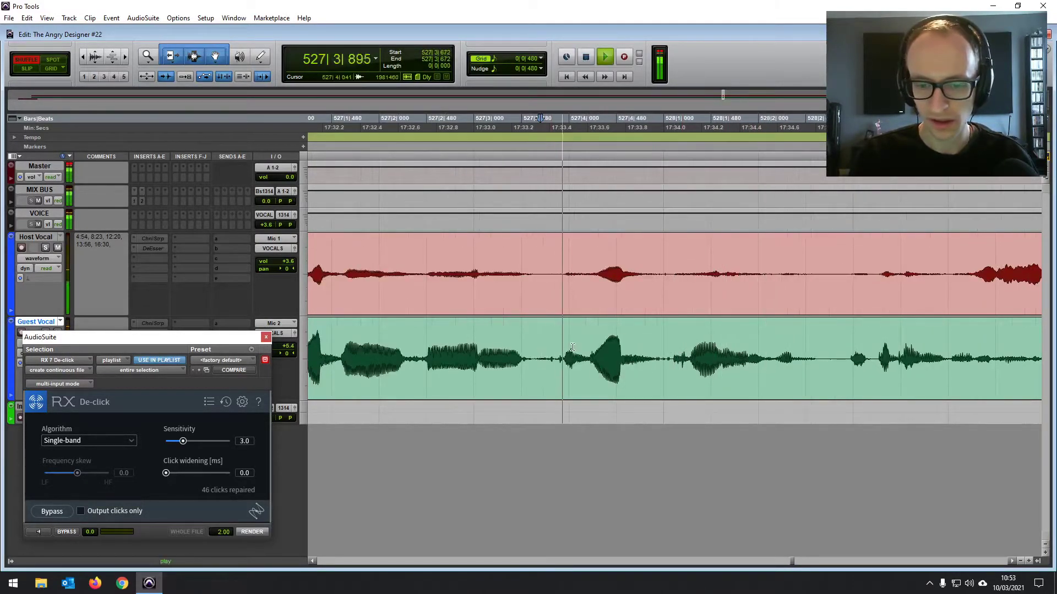
pyautogui.press('space')
pyautogui.moveTo(547, 347)
pyautogui.mouseDown()
pyautogui.moveTo(571, 347)
pyautogui.moveTo(563, 347)
pyautogui.mouseUp()
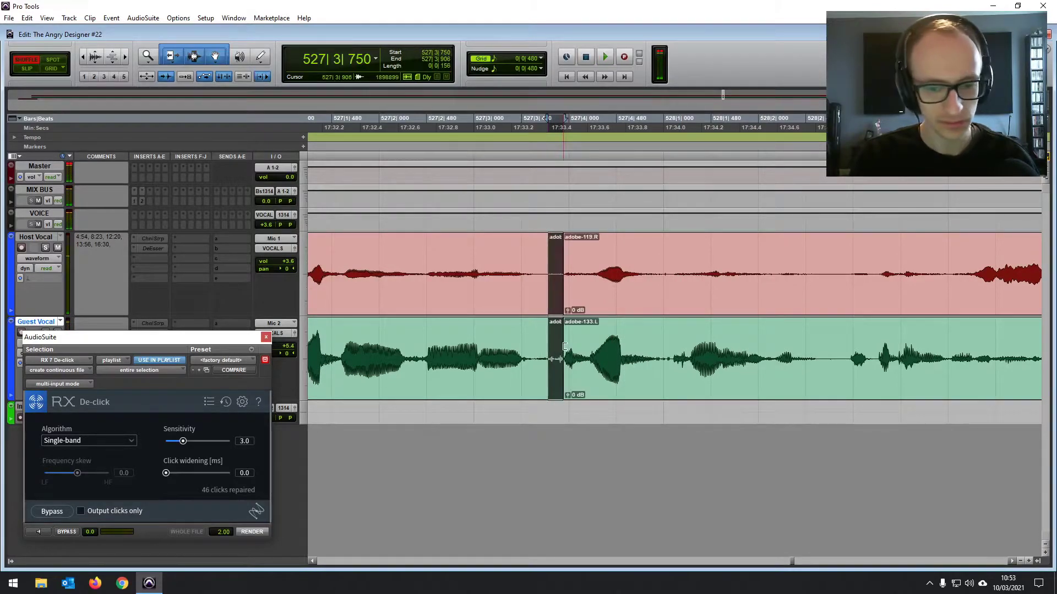
pyautogui.hotkey('ctrl', 'e')
pyautogui.hotkey('ctrl', ']')
pyautogui.moveTo(678, 396); pyautogui.dragTo(678, 452)
pyautogui.click(440, 343)
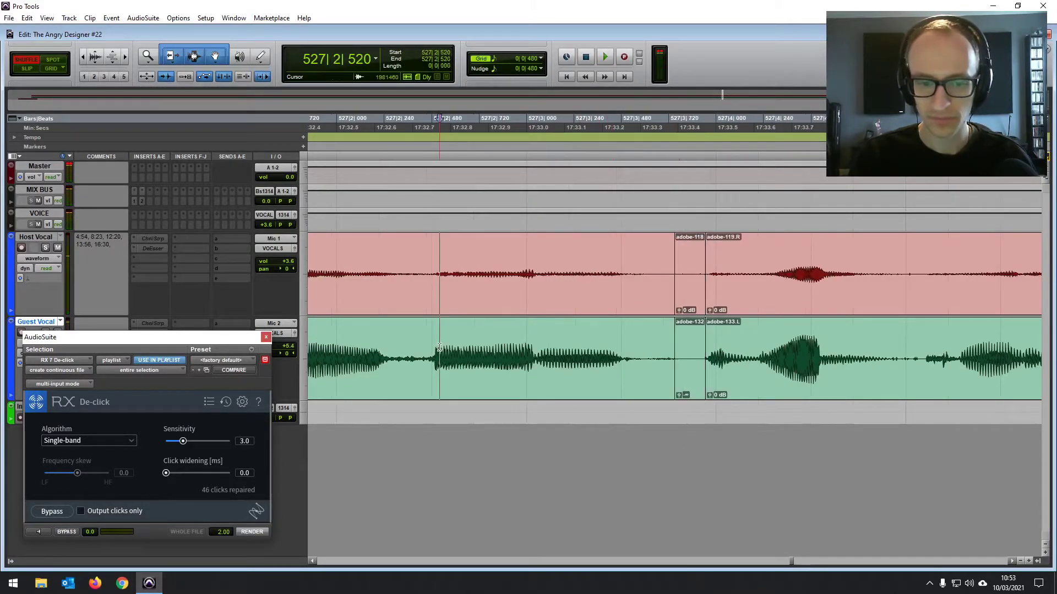
pyautogui.press('space')
# Listen on past bar 528 and examine the vocal waveforms that follow.
pyautogui.hotkey('ctrl', '[')
pyautogui.hotkey('ctrl', '[')
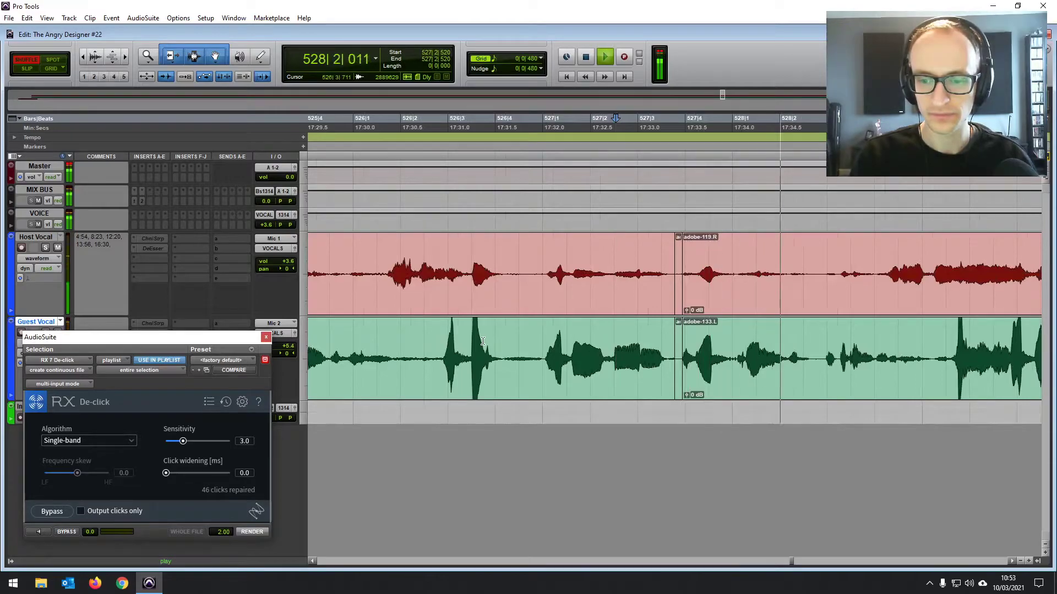
pyautogui.hotkey('ctrl', '[')
pyautogui.hotkey('ctrl', '[')
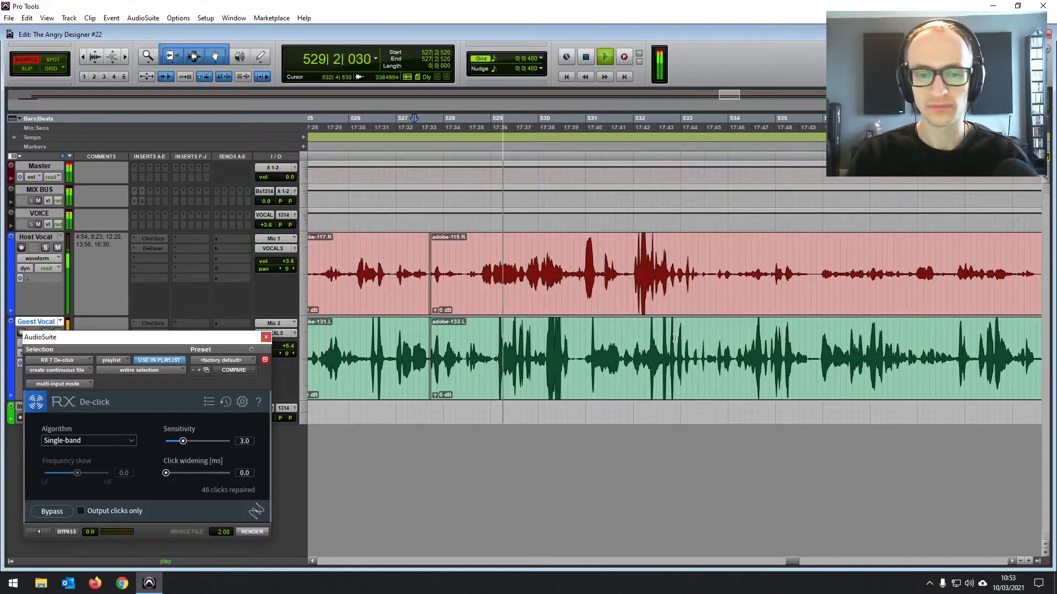
pyautogui.hscroll(1, 608, 344)
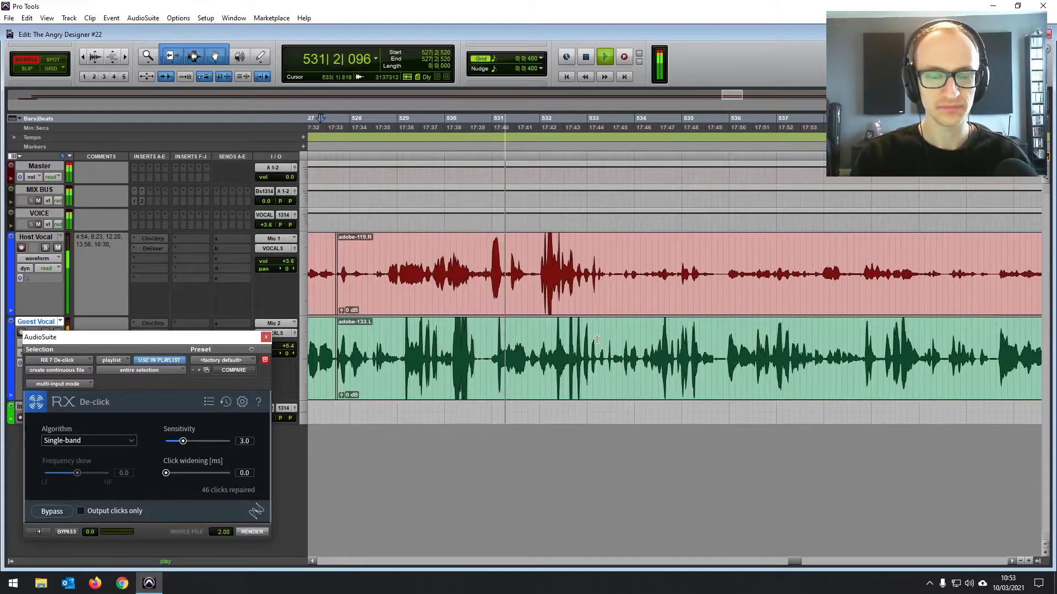
pyautogui.hscroll(1, 598, 339)
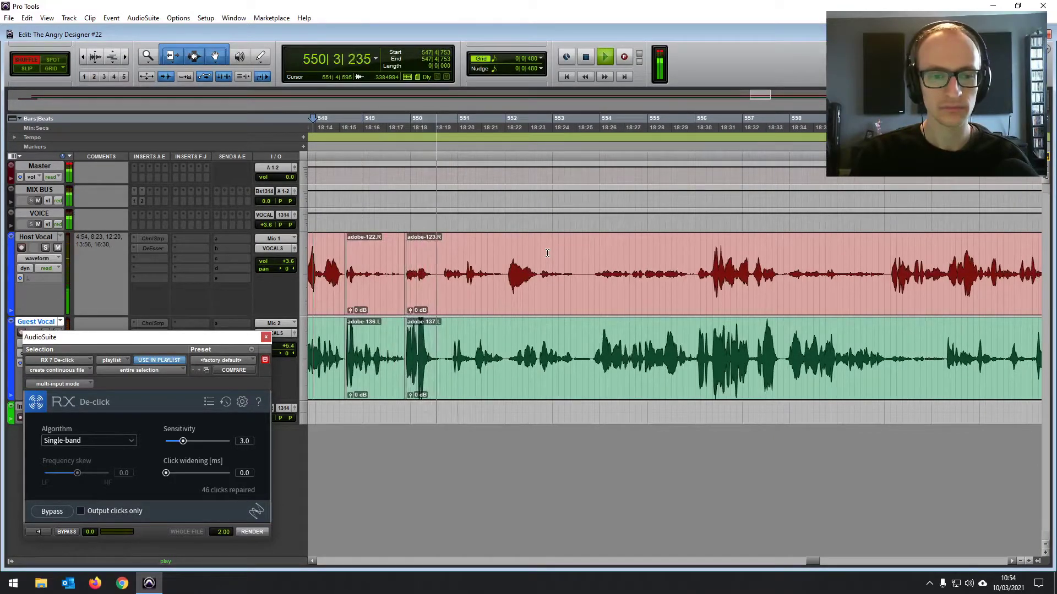
# Audition the loud guest words around 550|1 repeatedly and examine the clips on either side of the join before them.
pyautogui.click(480, 258)
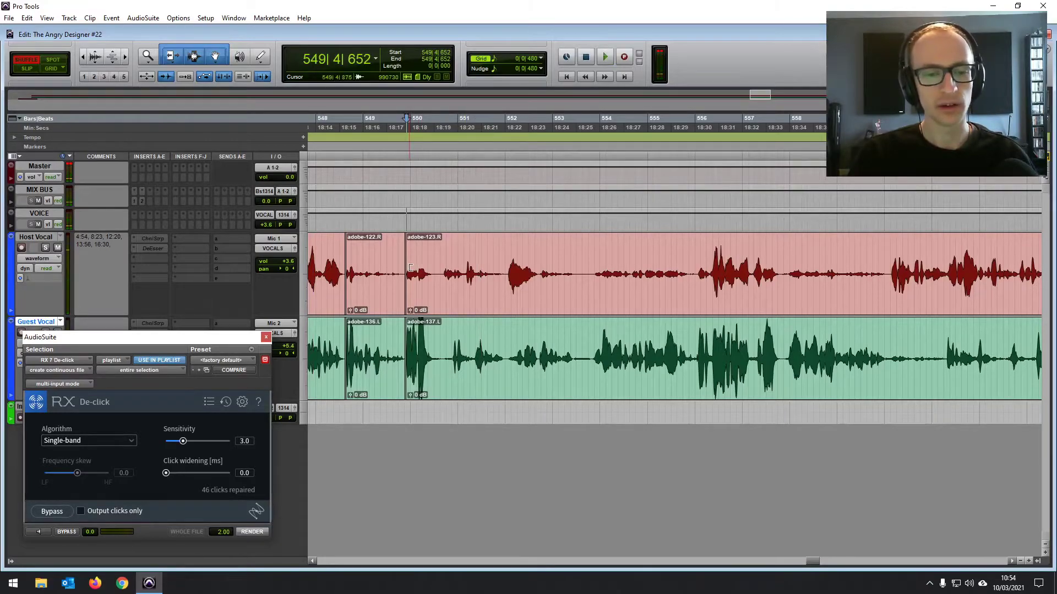
pyautogui.press('t')
pyautogui.press('t')
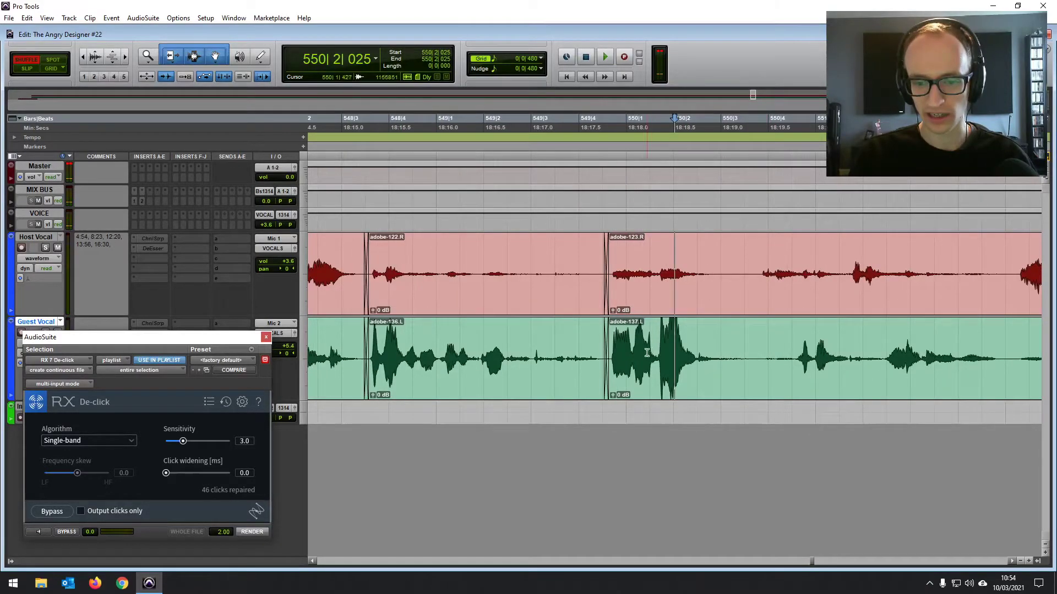
pyautogui.click(632, 343)
pyautogui.press('space')
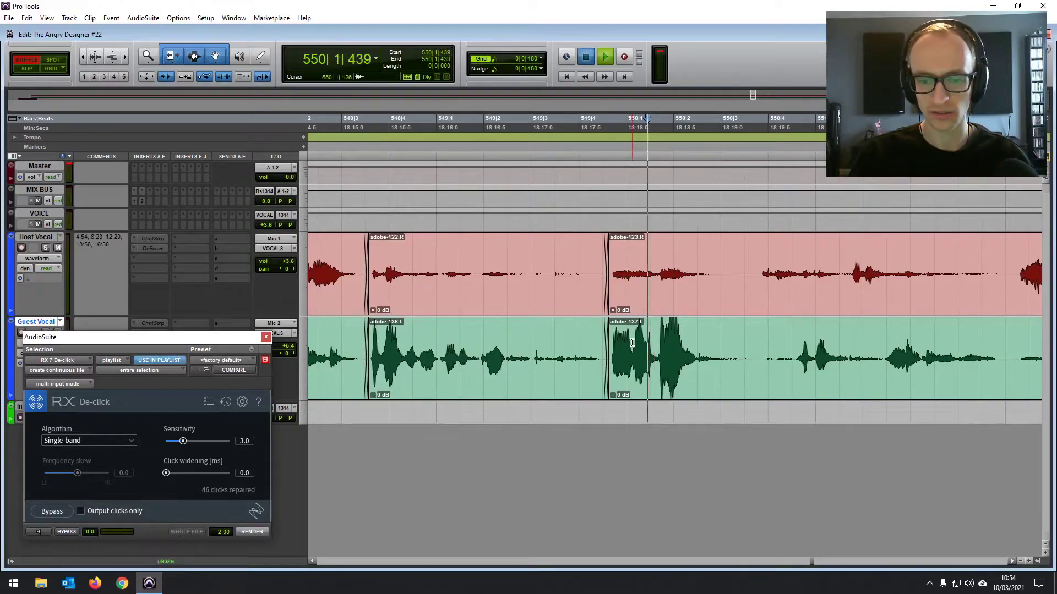
pyautogui.press('space')
pyautogui.press('space')
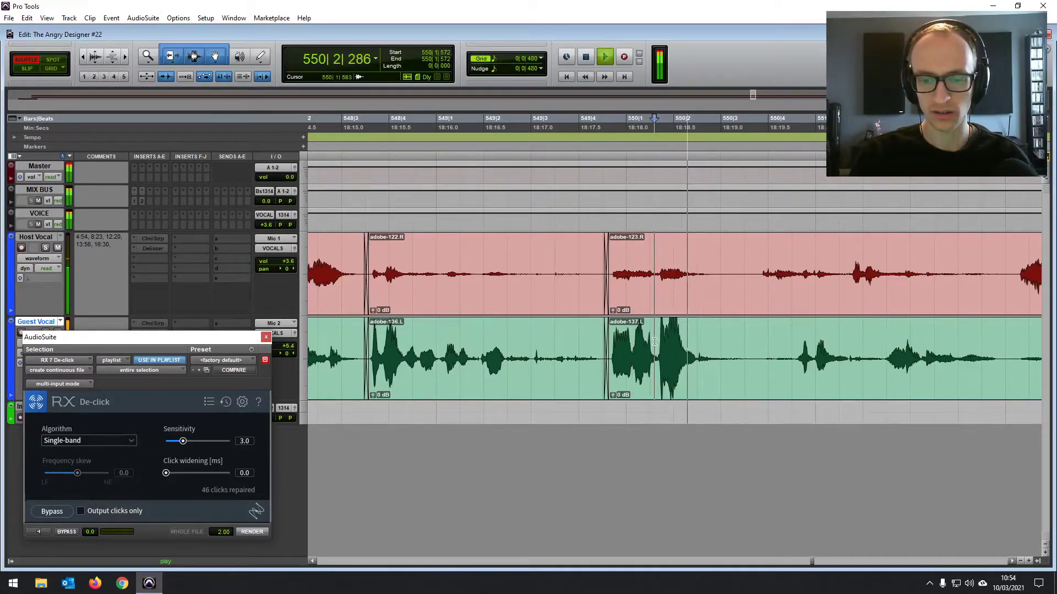
pyautogui.press('space')
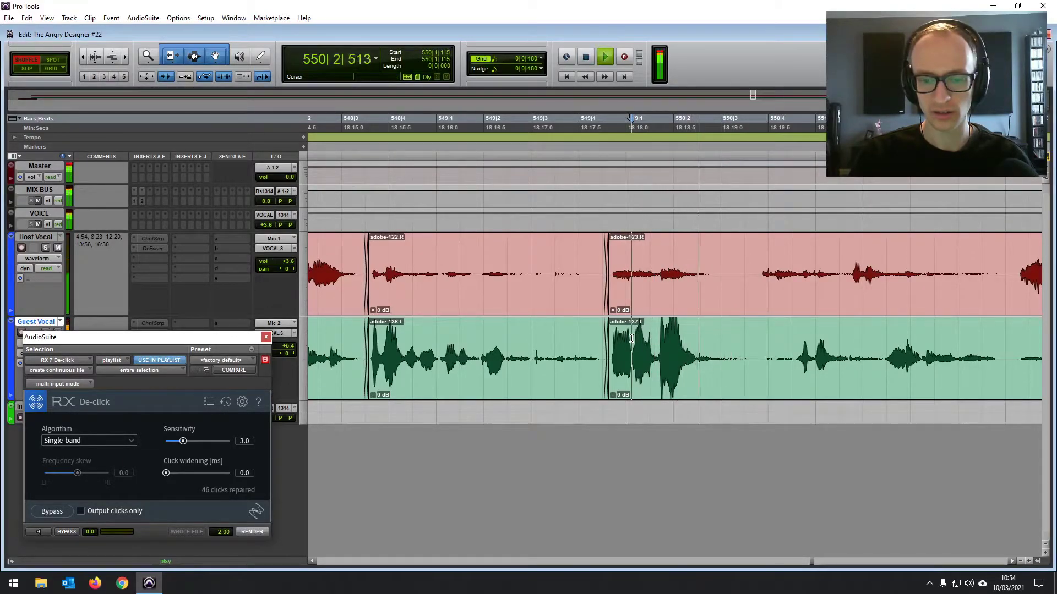
pyautogui.press('space')
pyautogui.press('r')
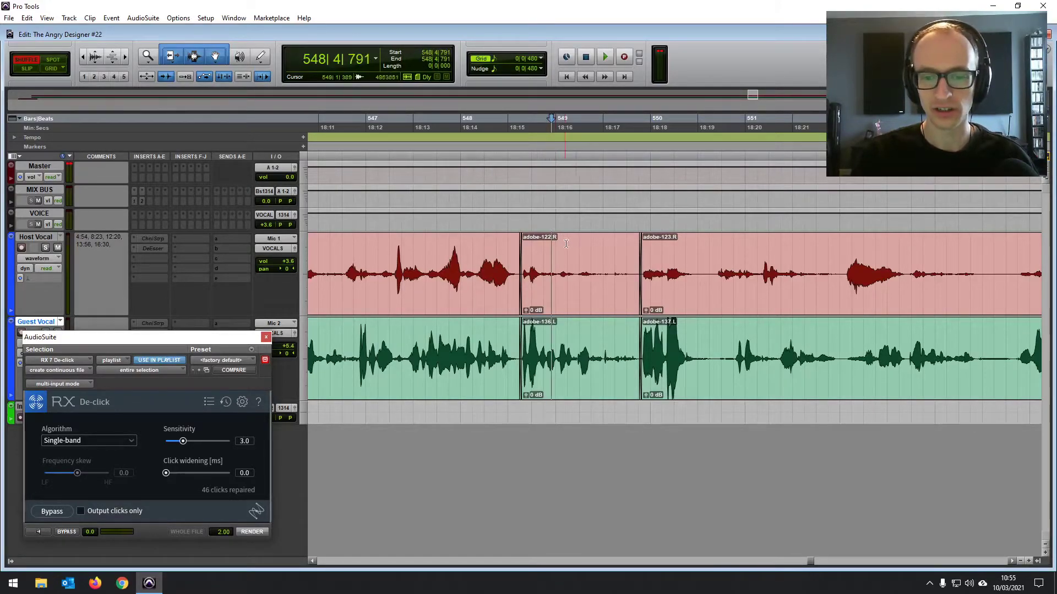
# Play on from 549|1|099 and remove the short pause starting at 553|2|765 from both vocals, closing the gap.
pyautogui.press('r')
pyautogui.hscroll(3, 579, 278)
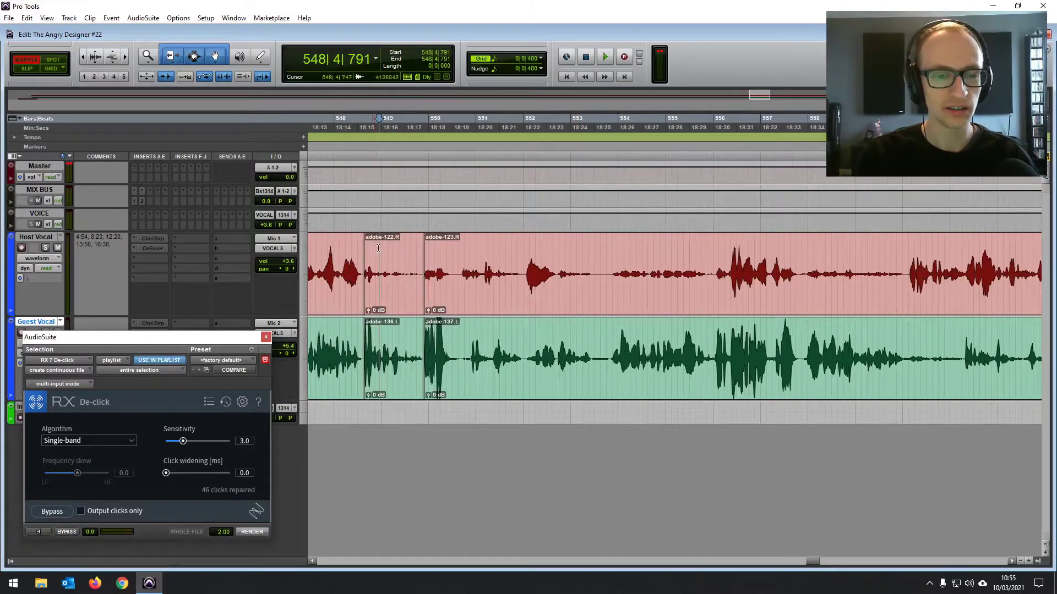
pyautogui.press('space')
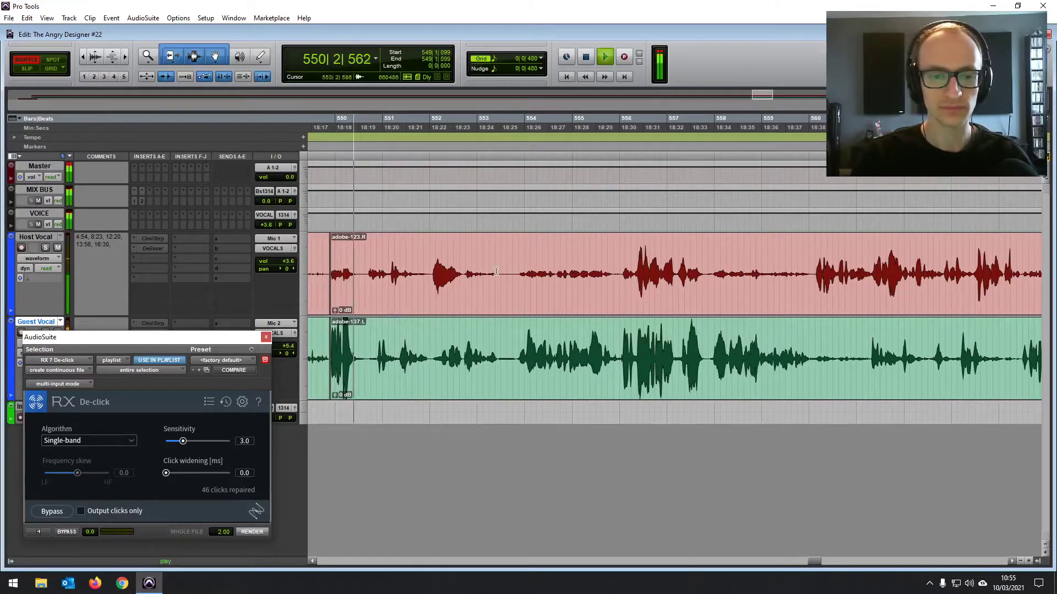
pyautogui.click(498, 351)
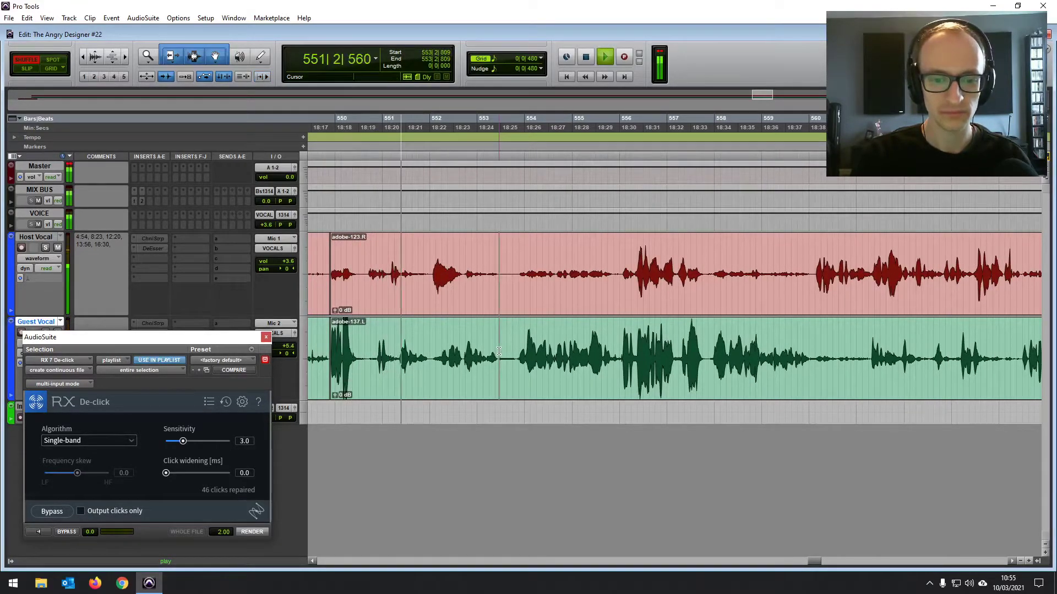
pyautogui.moveTo(498, 351); pyautogui.dragTo(515, 331)
pyautogui.press('Delete')
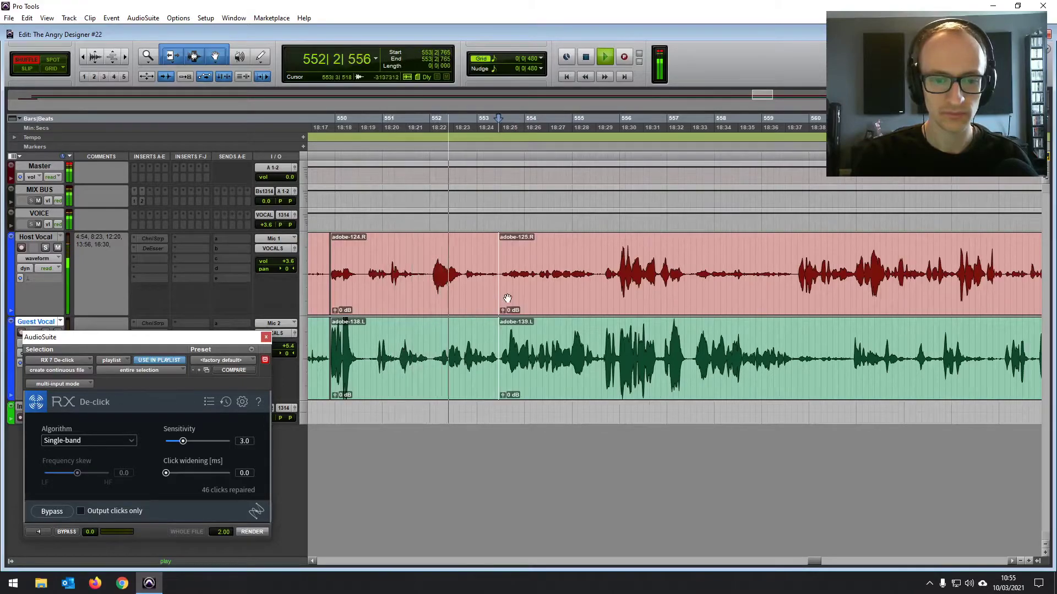
pyautogui.click(548, 280)
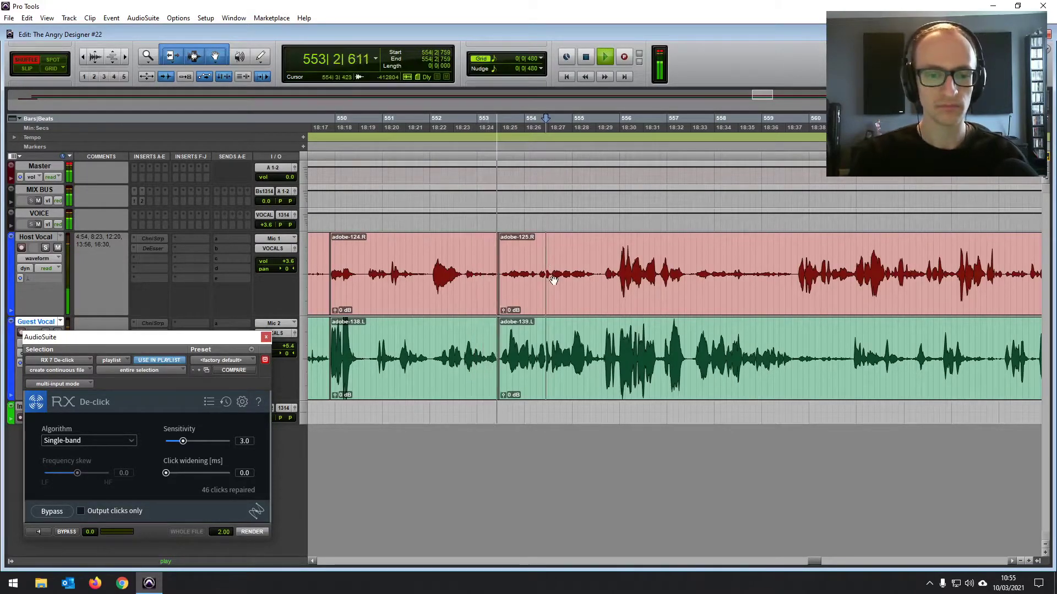
# Isolate the click from 552|3|922 to 552|3|953 in the guest vocal and render RX 7 De-click over it.
pyautogui.click(464, 341)
pyautogui.press('space')
pyautogui.hotkey('ctrl', ']')
pyautogui.hotkey('ctrl', ']')
pyautogui.hotkey('ctrl', ']')
pyautogui.hotkey('ctrl', ']')
pyautogui.moveTo(688, 352); pyautogui.dragTo(697, 350)
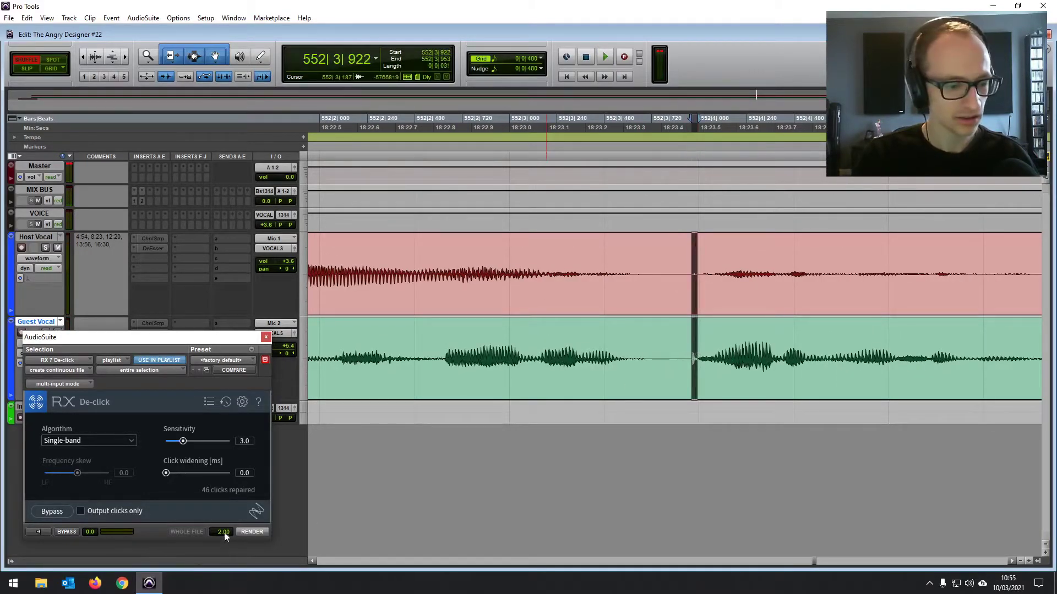
pyautogui.click(252, 532)
pyautogui.click(632, 366)
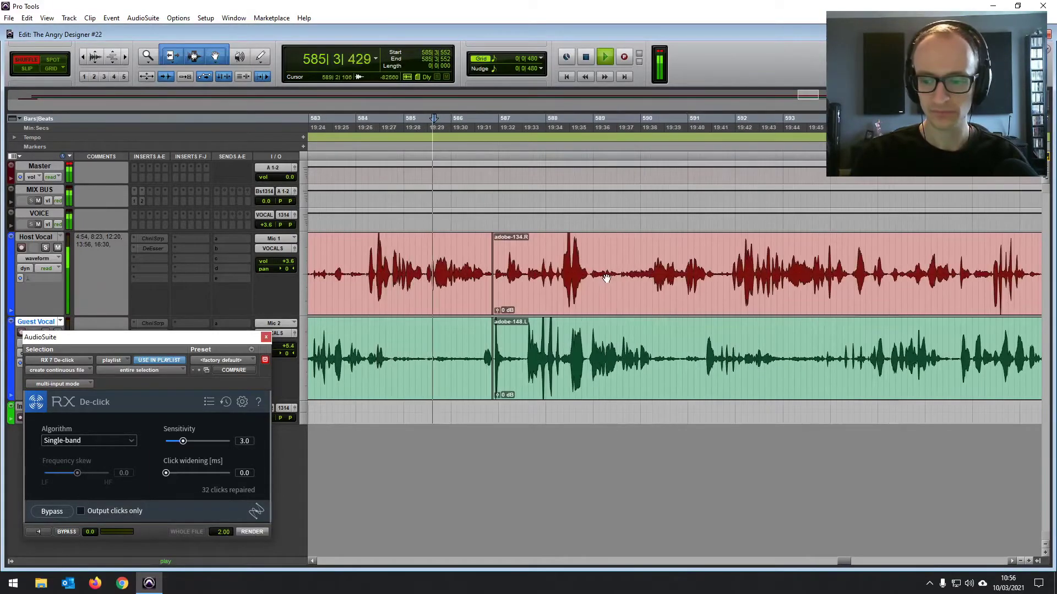
# Isolate the guest noise just after the join near 586|4|433, lower its clip gain to -∞, and play from 586|1|816.
pyautogui.hscroll(2, 606, 278)
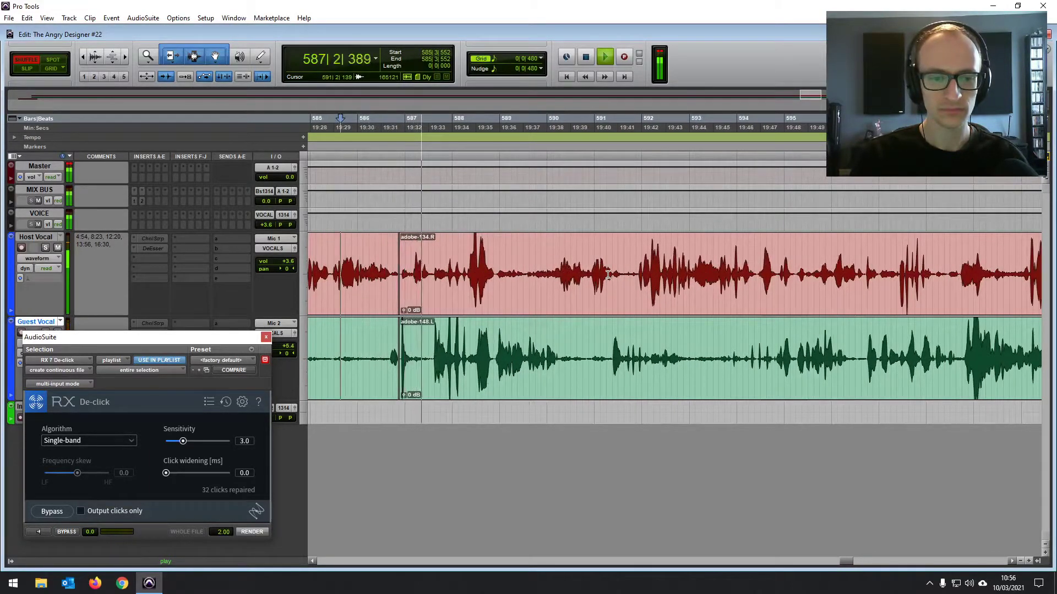
pyautogui.press('space')
pyautogui.click(436, 333)
pyautogui.hotkey('ctrl', '=')
pyautogui.click(419, 333)
pyautogui.hotkey('ctrl', ']')
pyautogui.hotkey('ctrl', ']')
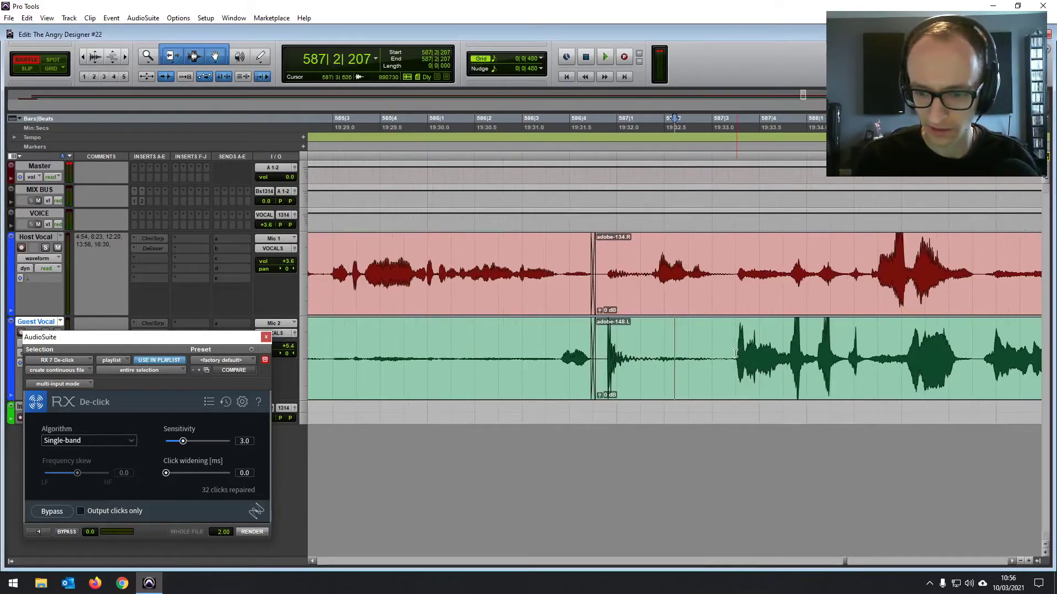
pyautogui.moveTo(612, 395); pyautogui.dragTo(600, 415)
pyautogui.click(469, 262)
pyautogui.press('space')
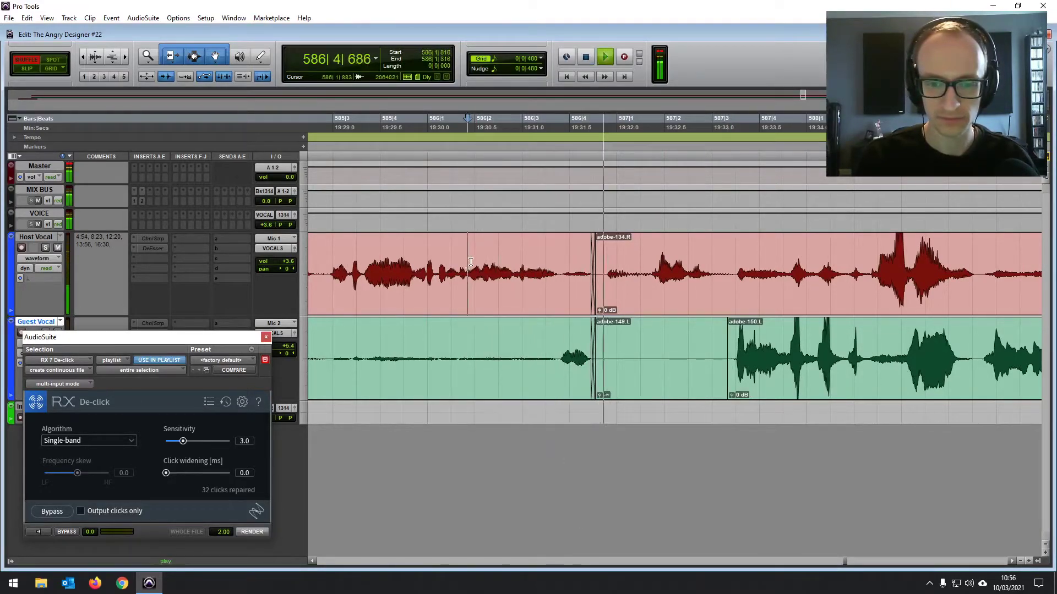
pyautogui.press('space')
pyautogui.click(653, 275)
pyautogui.press('b')
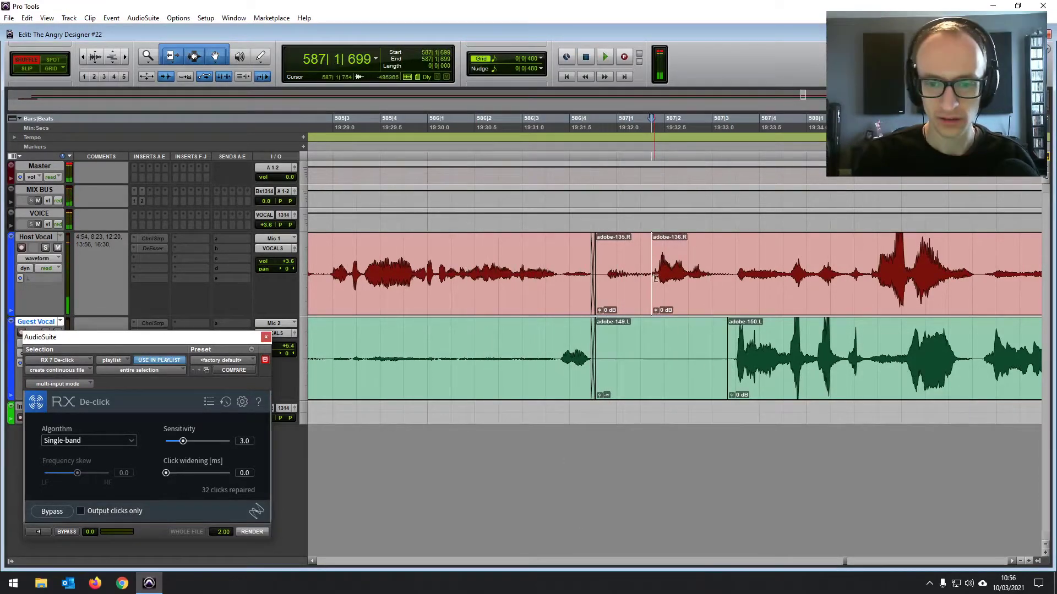
pyautogui.hotkey('ctrl', 'z')
# Remove 586|4|433 to 587|1|699 from both vocal tracks, closing the gap.
pyautogui.hotkey('ctrl', '=')
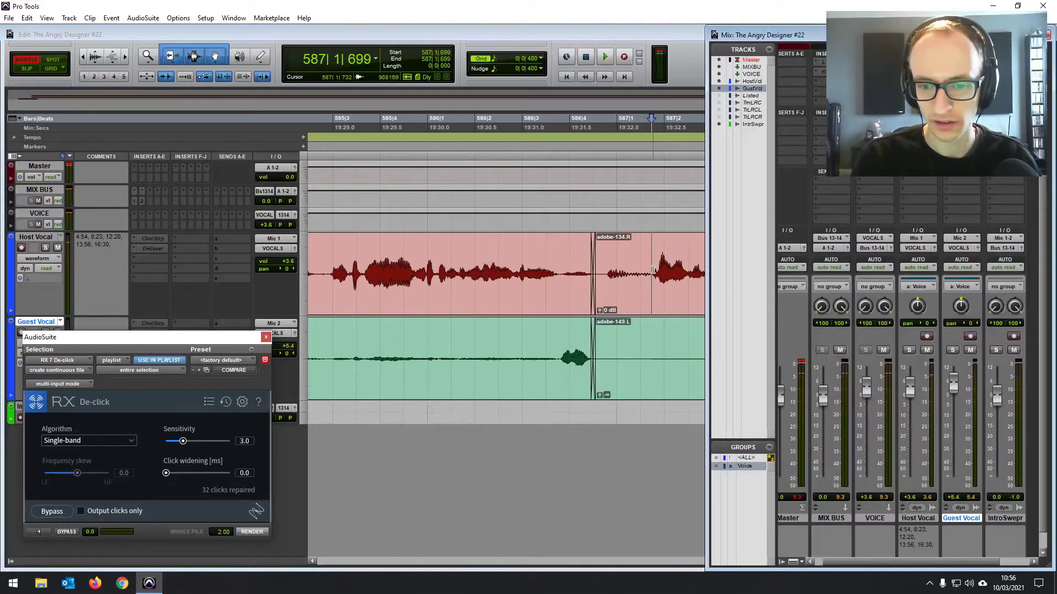
pyautogui.click(652, 265)
pyautogui.moveTo(650, 267); pyautogui.dragTo(594, 363)
pyautogui.press('Delete')
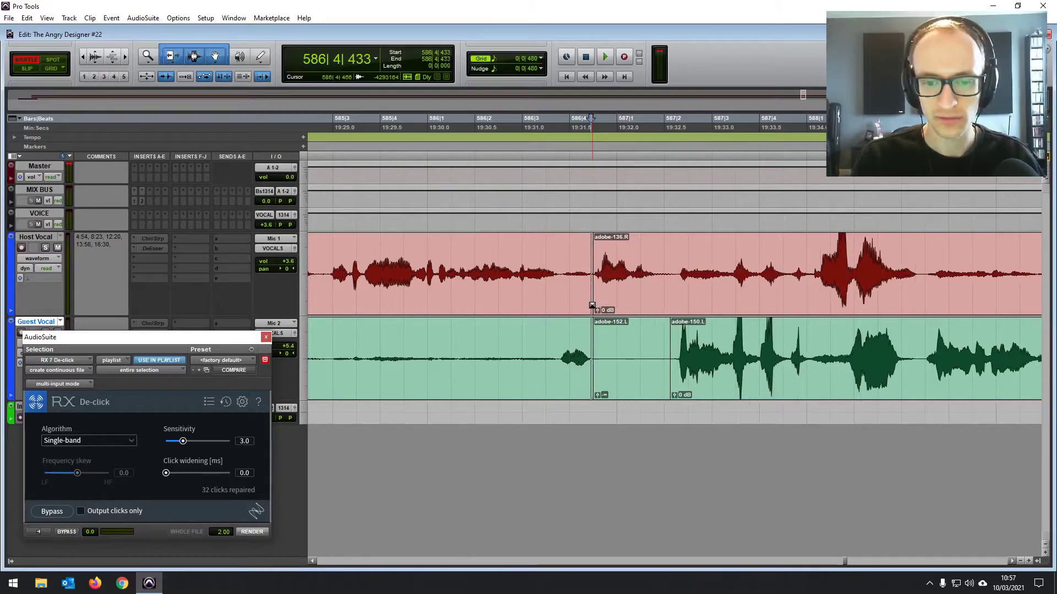
# Crossfade both vocals at the new join at 586|4|433 and play through it from 586|1|727.
pyautogui.click(463, 235)
pyautogui.press('space')
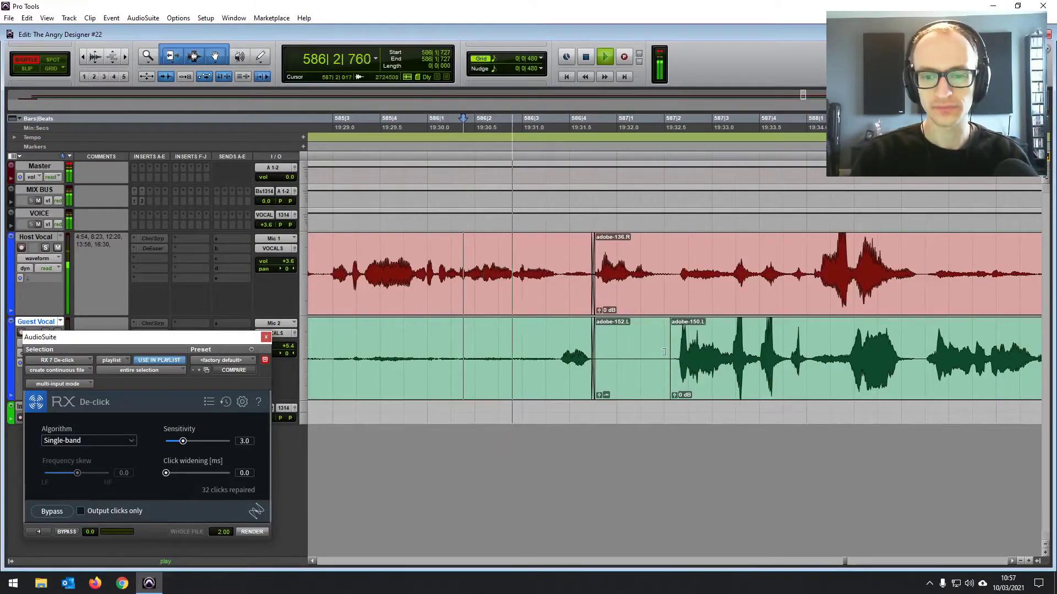
pyautogui.click(630, 336)
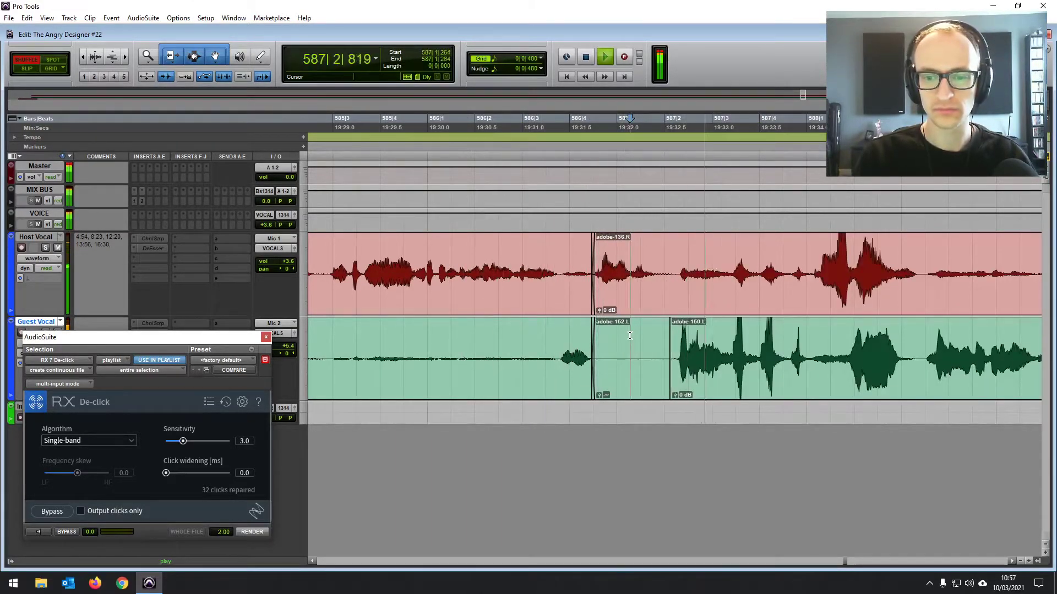
pyautogui.press('r')
pyautogui.press('r')
pyautogui.hscroll(5, 643, 330)
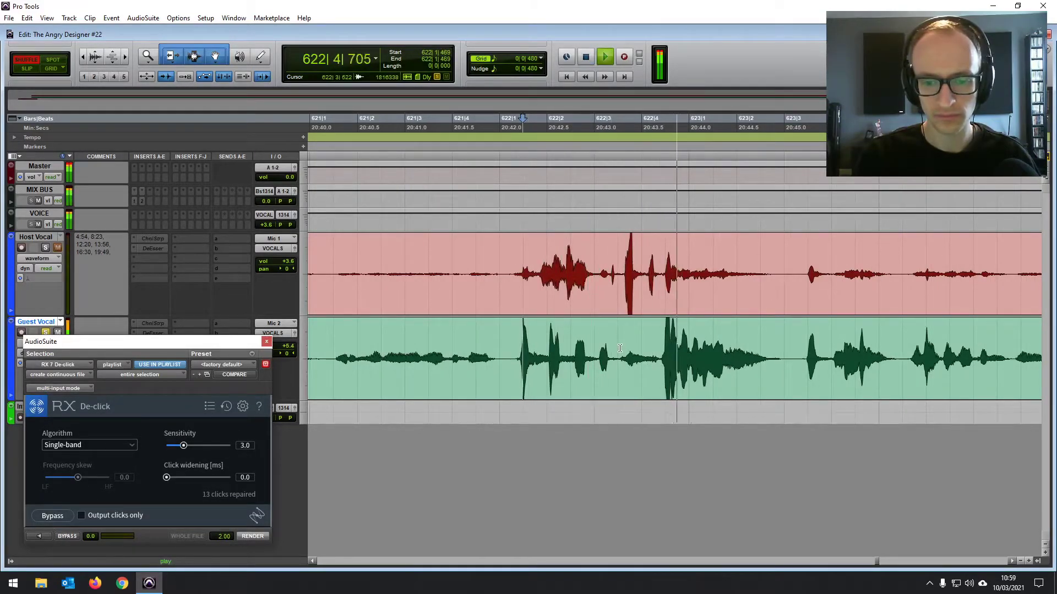
# Select 622|3|466 to 622|4|409 on the guest vocal and render RX 7 De-plosive over it with the default settings.
pyautogui.press('space')
pyautogui.moveTo(618, 347); pyautogui.dragTo(658, 344)
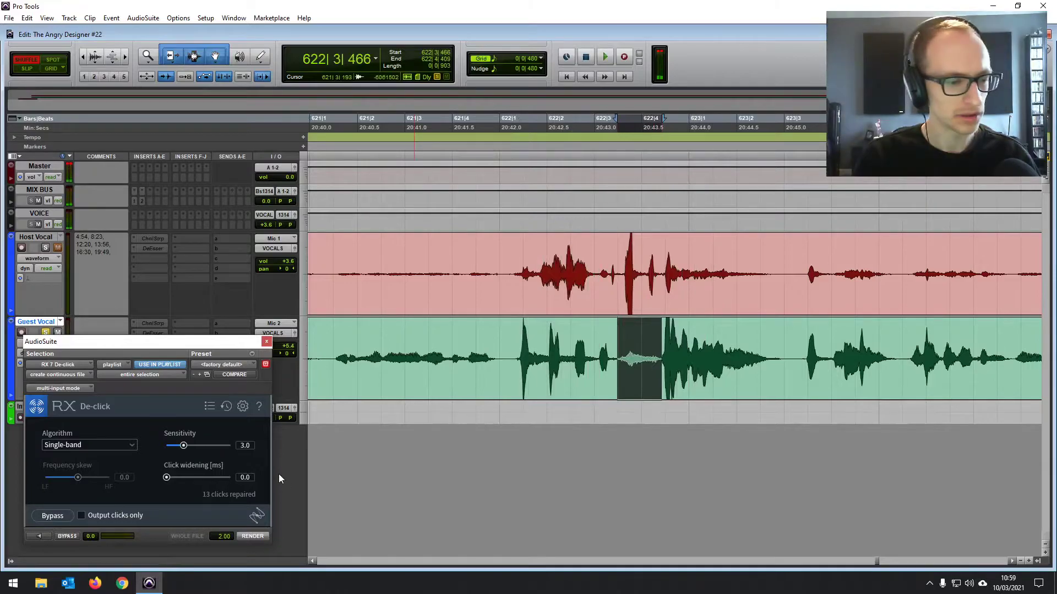
pyautogui.click(179, 18)
pyautogui.moveTo(157, 20)
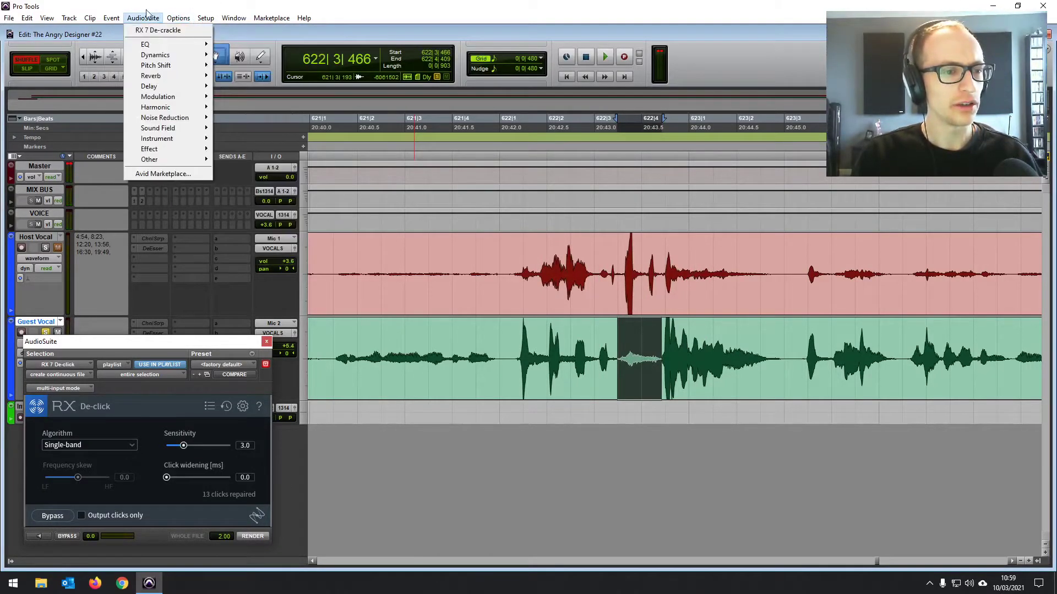
pyautogui.moveTo(175, 118)
pyautogui.click(270, 201)
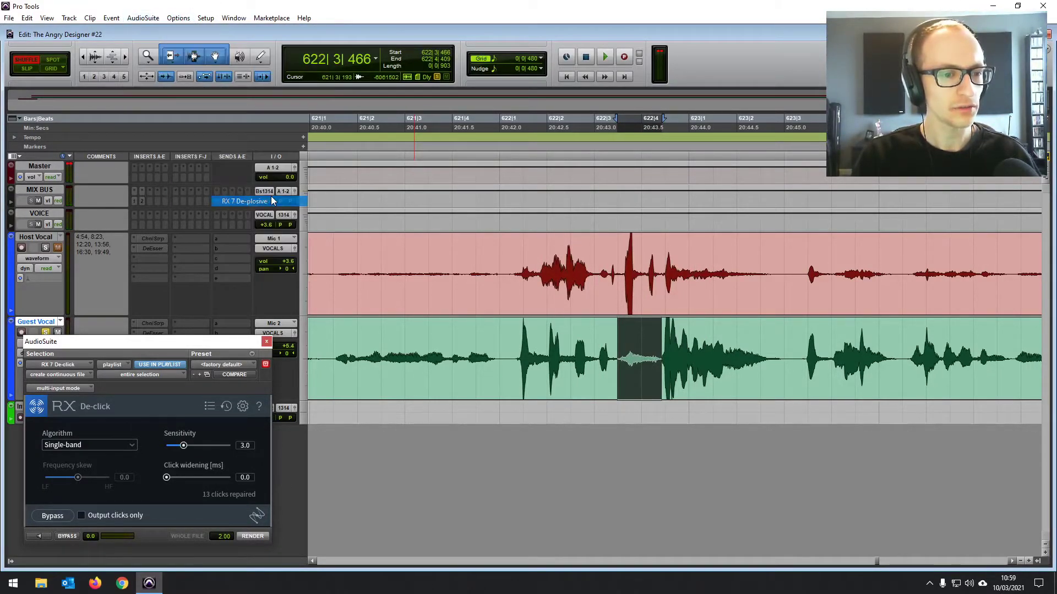
pyautogui.click(247, 549)
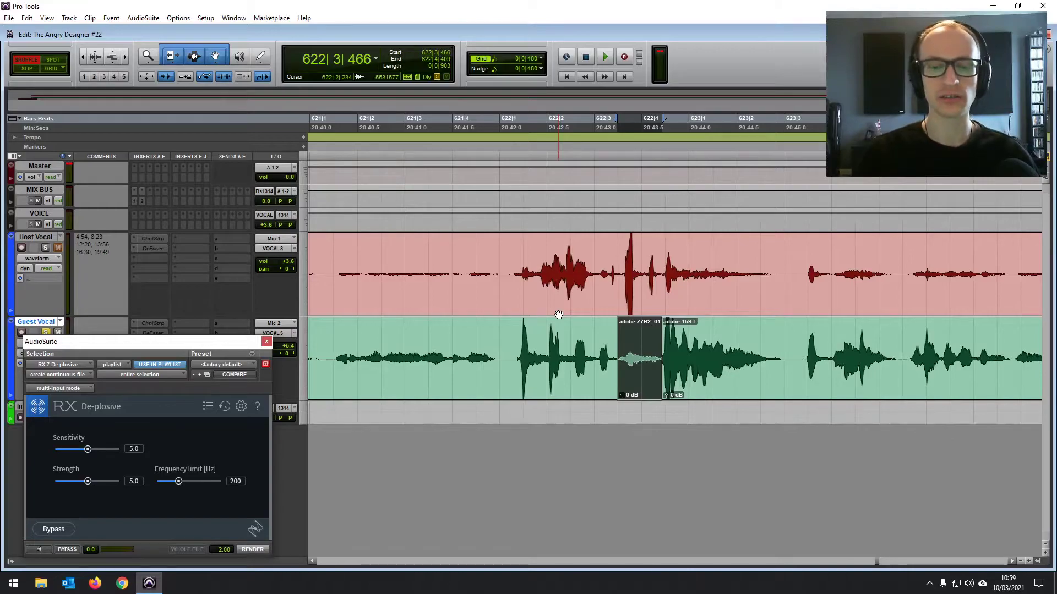
# Play the treated guest plosive from 622|1|090 and examine the vocal waveforms around it.
pyautogui.click(507, 258)
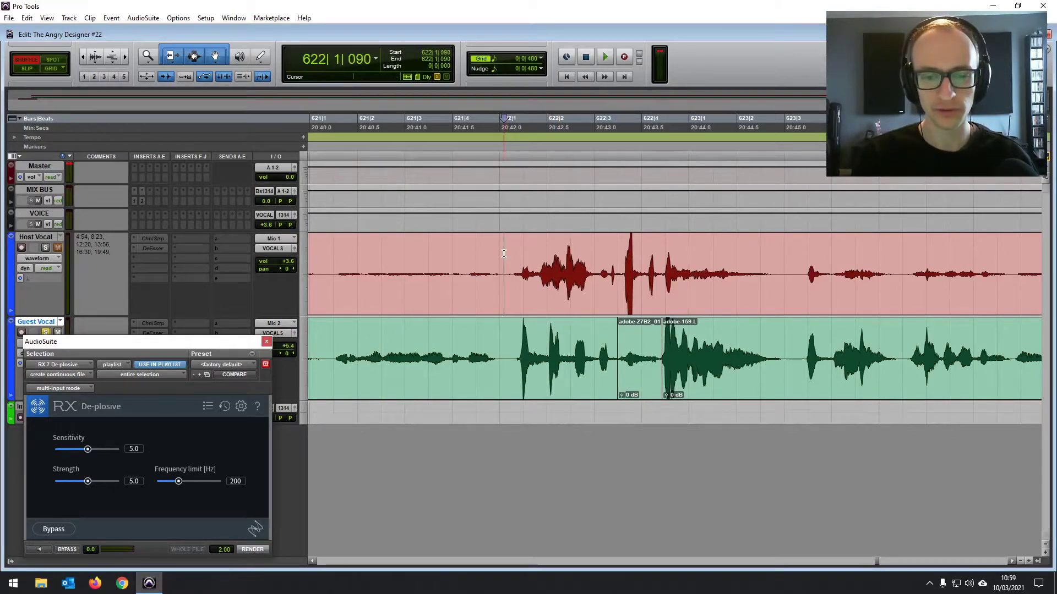
pyautogui.press('space')
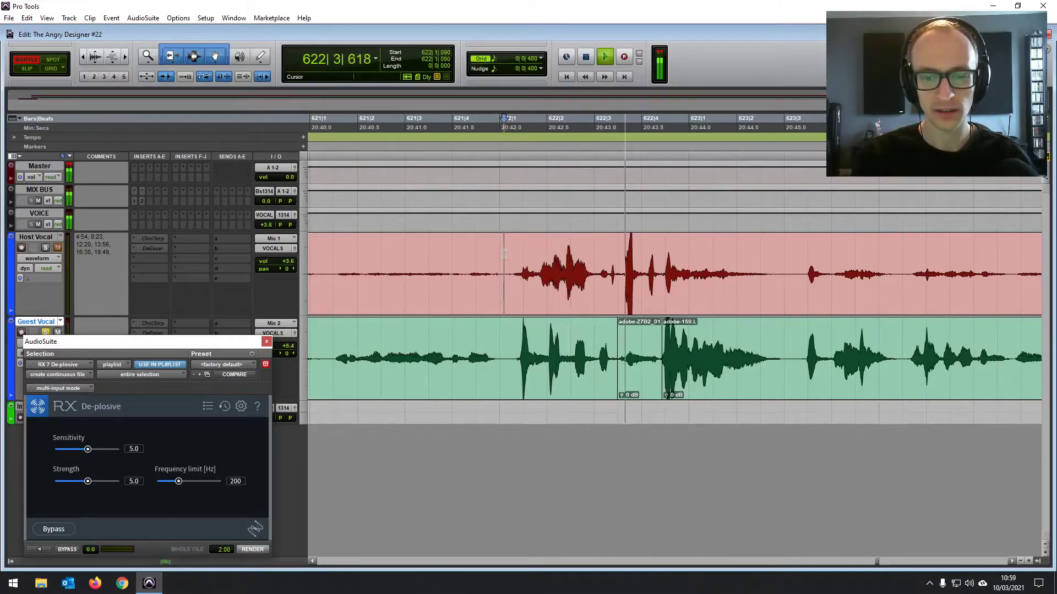
pyautogui.press('space')
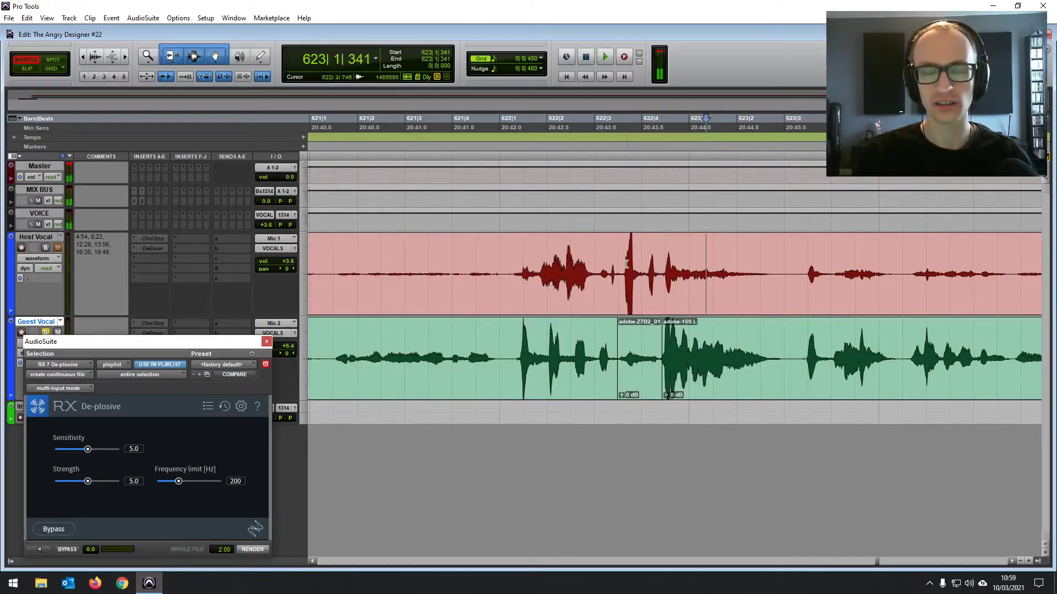
pyautogui.hotkey('ctrl', '[')
pyautogui.hotkey('ctrl', '[')
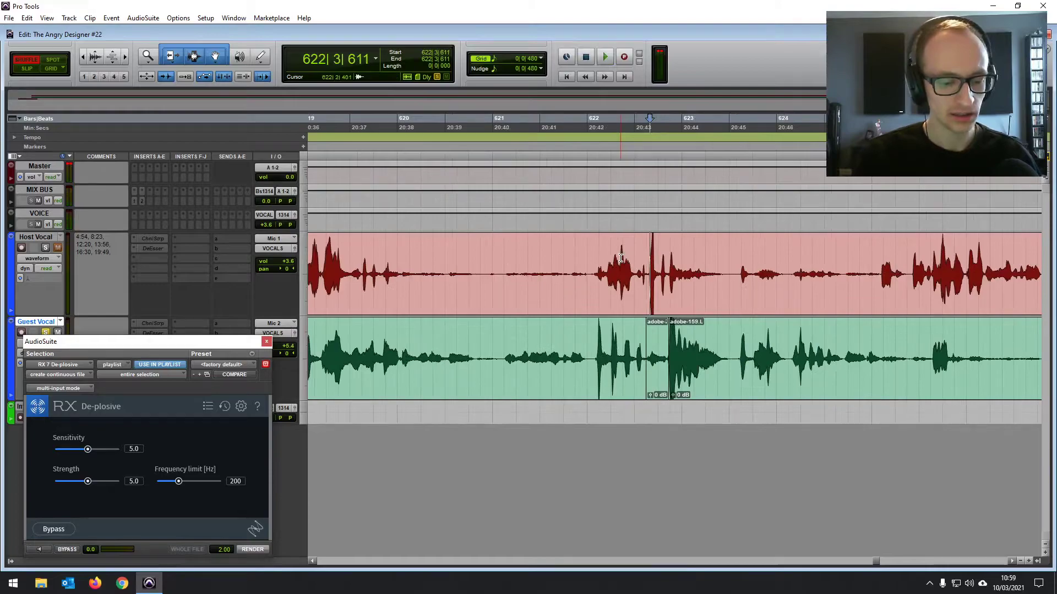
# Turn off solo on both vocal tracks and listen on from 623|1|285, continuing from 628|4|095.
pyautogui.hotkey('ctrl', '=')
pyautogui.click(630, 258)
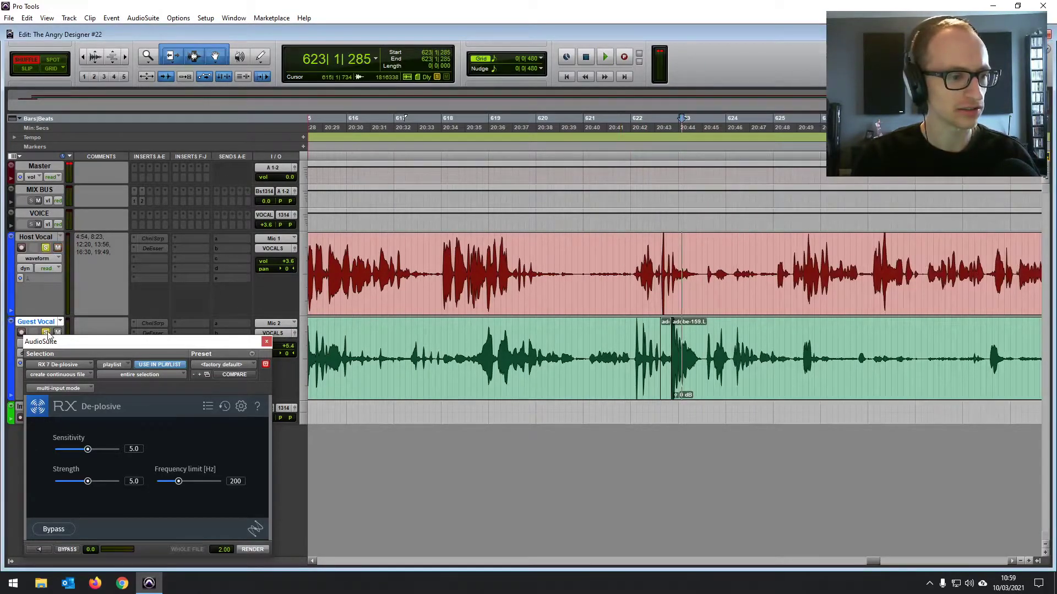
pyautogui.press('space')
pyautogui.hotkey('ctrl', '[')
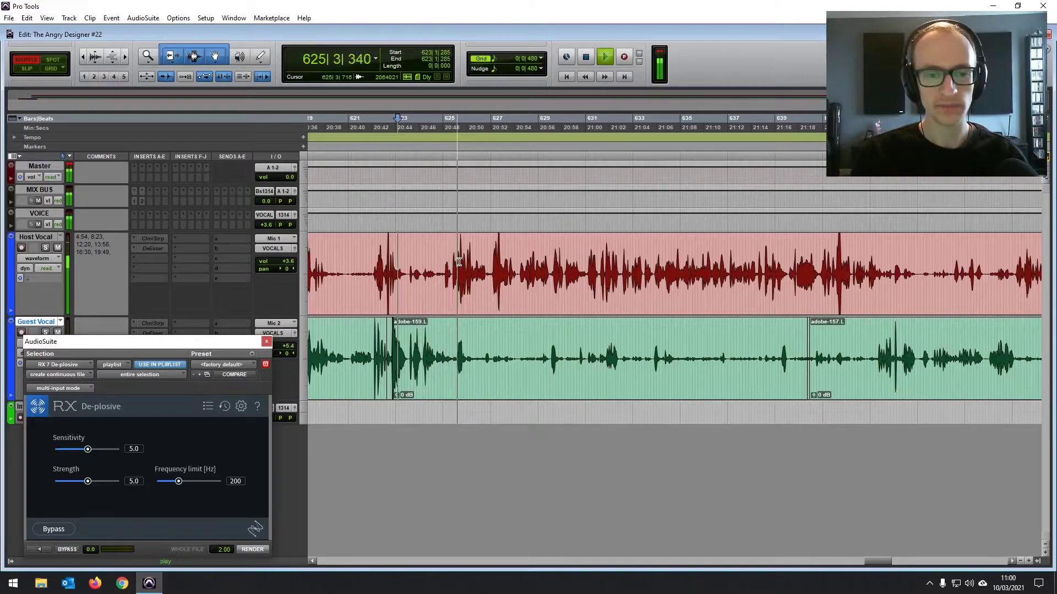
pyautogui.hscroll(1, 461, 263)
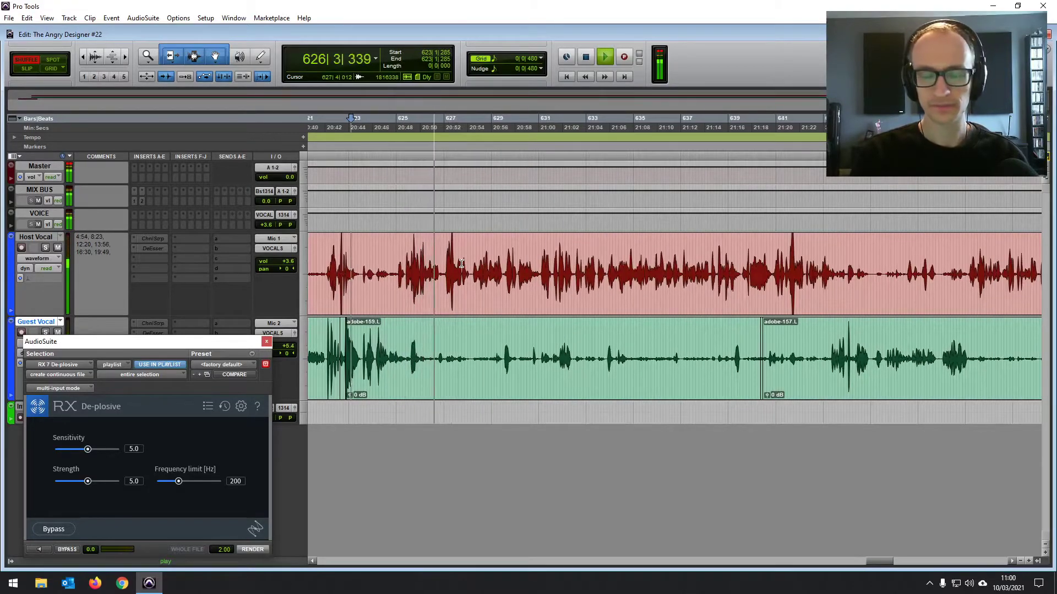
pyautogui.click(486, 256)
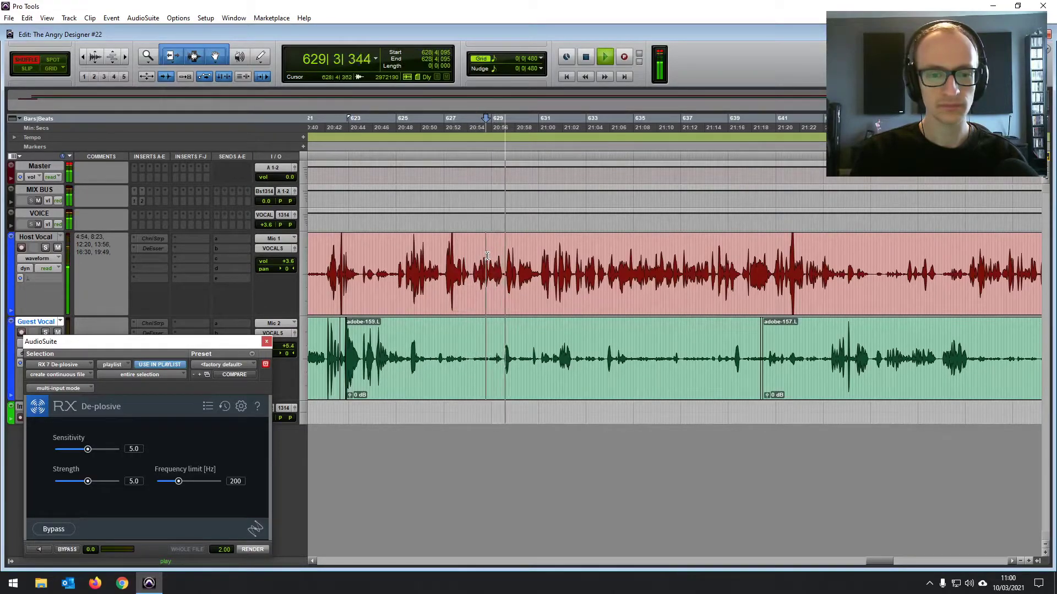
# Separate 628|4|719 to 629|3|068 on the guest vocal, mute that piece, and play through it from 628|2|856.
pyautogui.hotkey('ctrl', '=')
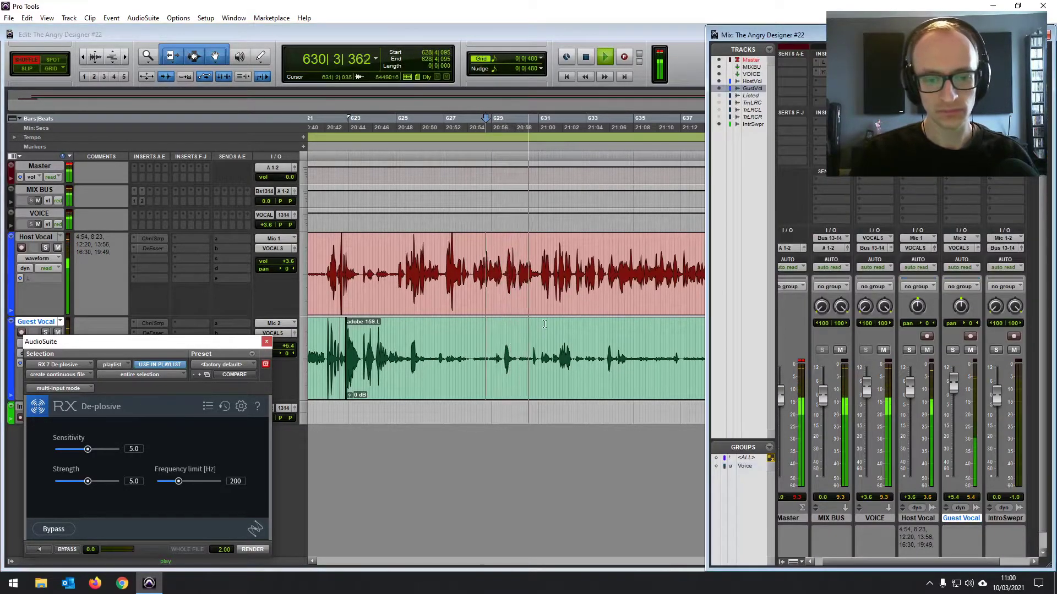
pyautogui.moveTo(503, 352); pyautogui.dragTo(490, 347)
pyautogui.hotkey('ctrl', 'e')
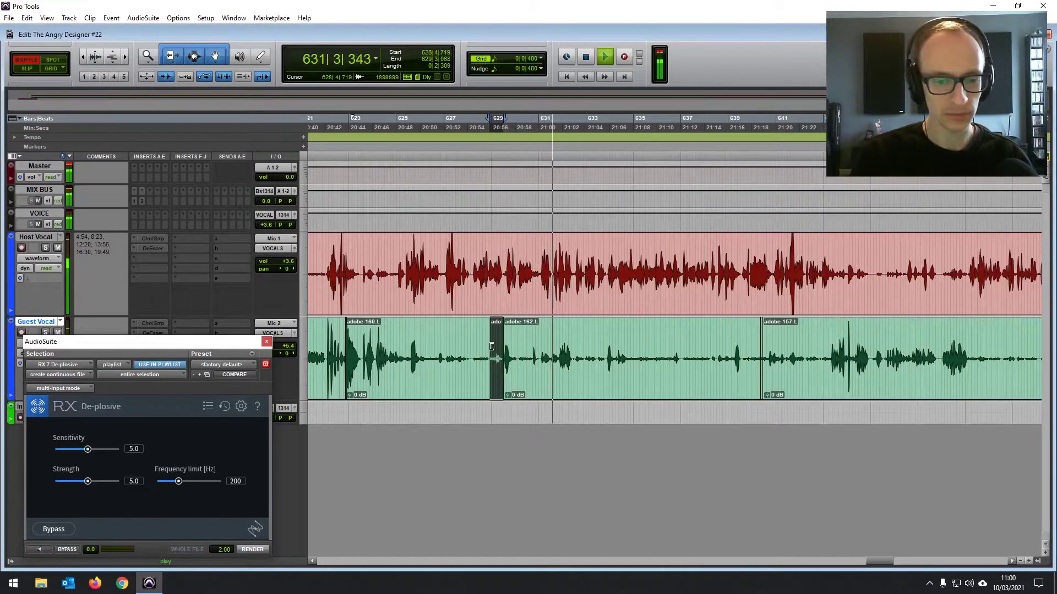
pyautogui.click(491, 346)
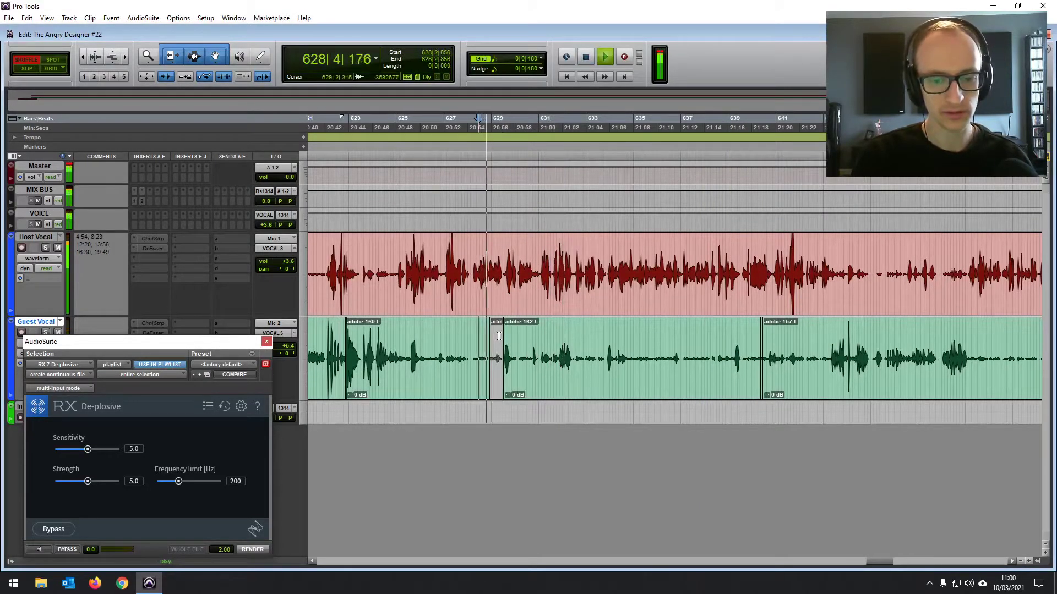
pyautogui.hotkey('ctrl', '=')
# Examine how much of both vocals remains up to the end of the episode, and audition the guest noise from 631|4|032.
pyautogui.click(543, 330)
pyautogui.hscroll(2, 543, 331)
pyautogui.scroll(-2, 578, 334)
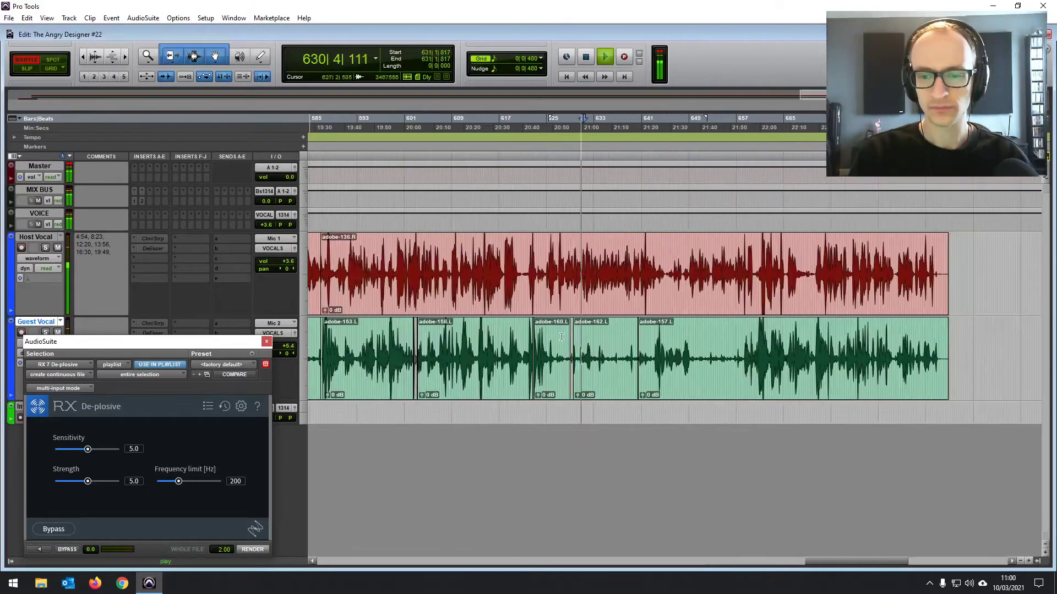
pyautogui.moveTo(941, 265); pyautogui.dragTo(938, 264)
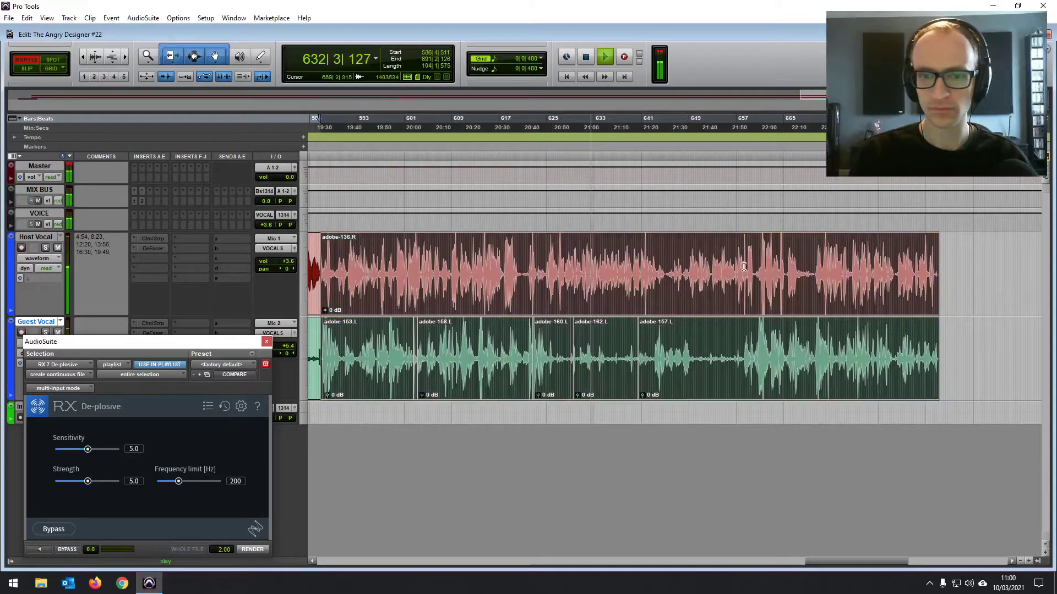
pyautogui.click(593, 263)
pyautogui.press('t')
pyautogui.press('t')
pyautogui.press('t')
pyautogui.press('space')
pyautogui.click(622, 352)
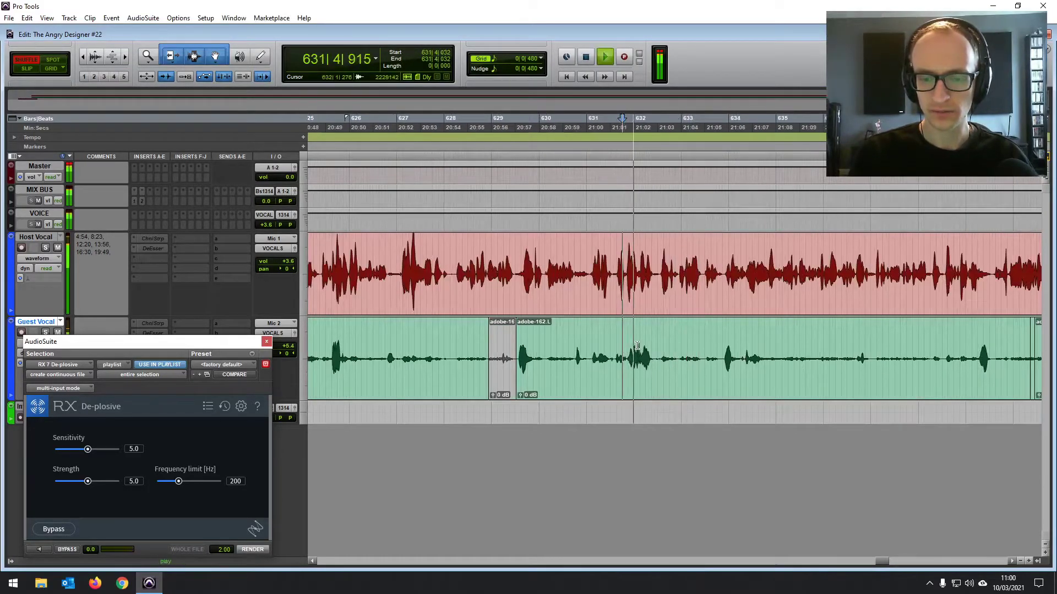
# Separate the guest vocal noise from 632|1|377 to 632|1|499 and render RX De-plosive on that piece.
pyautogui.press('space')
pyautogui.hotkey('ctrl', '=')
pyautogui.click(640, 341)
pyautogui.press('t')
pyautogui.press('t')
pyautogui.click(668, 342)
pyautogui.press('n')
pyautogui.press('space')
pyautogui.press('space')
pyautogui.moveTo(669, 344); pyautogui.dragTo(675, 345)
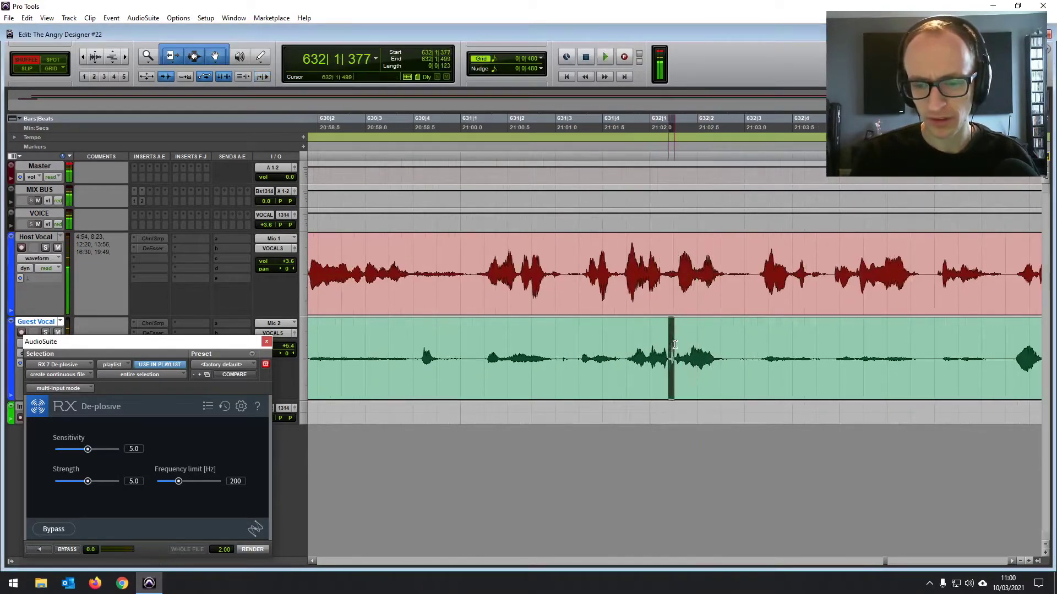
pyautogui.press('t')
pyautogui.press('t')
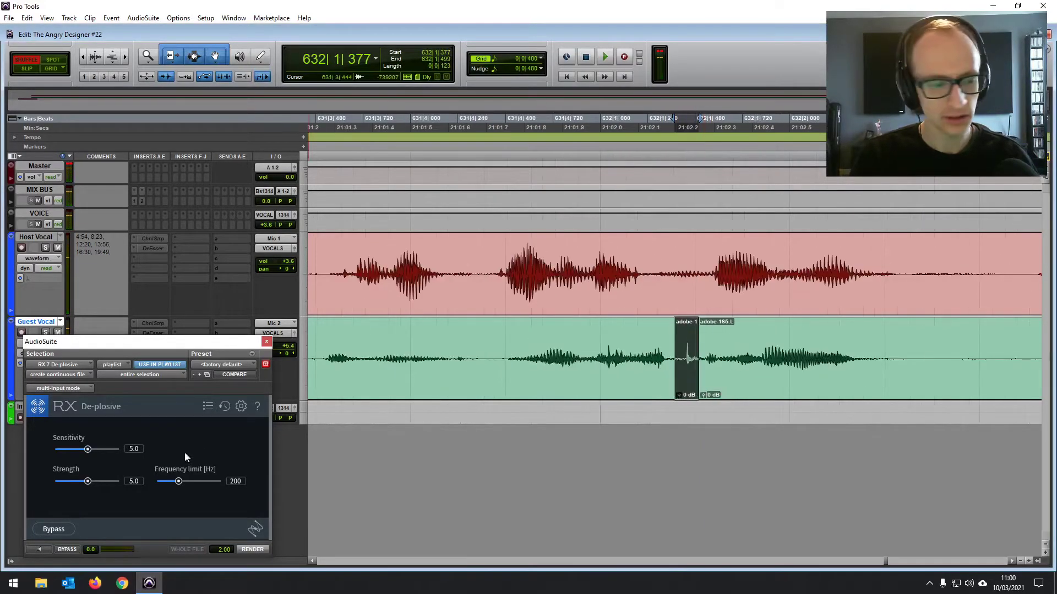
pyautogui.click(256, 549)
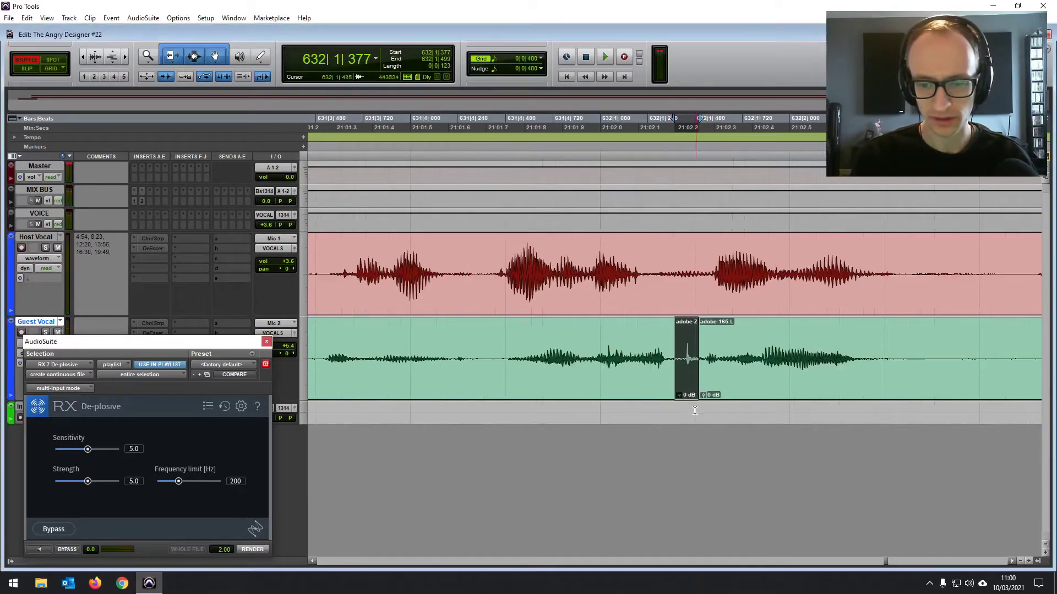
# Lower the clip gain of the treated guest piece at 632|1|377 to about -11.3 dB and play through it.
pyautogui.moveTo(682, 405); pyautogui.dragTo(681, 410)
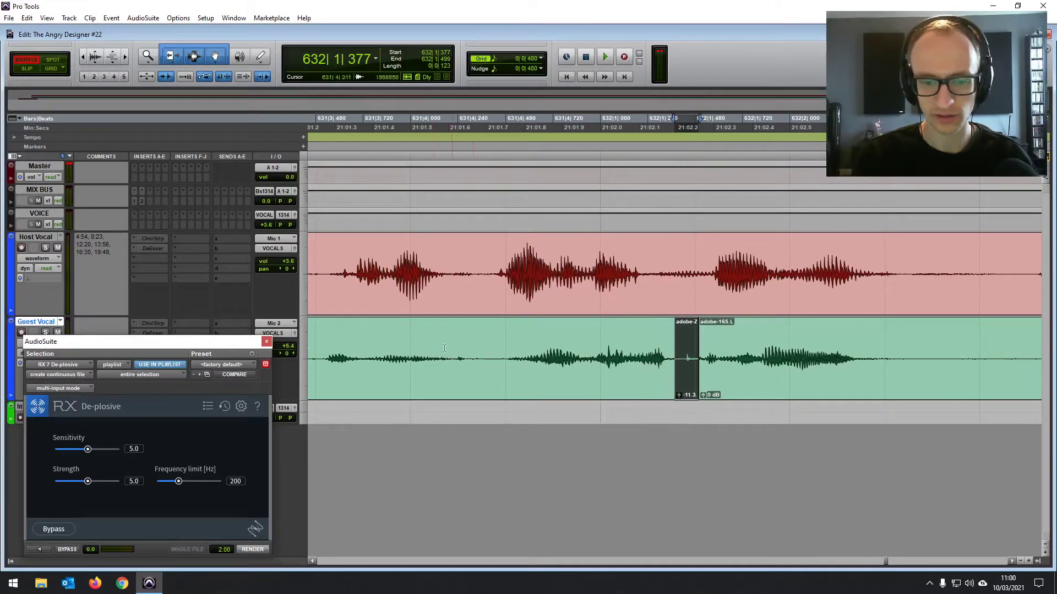
pyautogui.click(412, 343)
pyautogui.press('space')
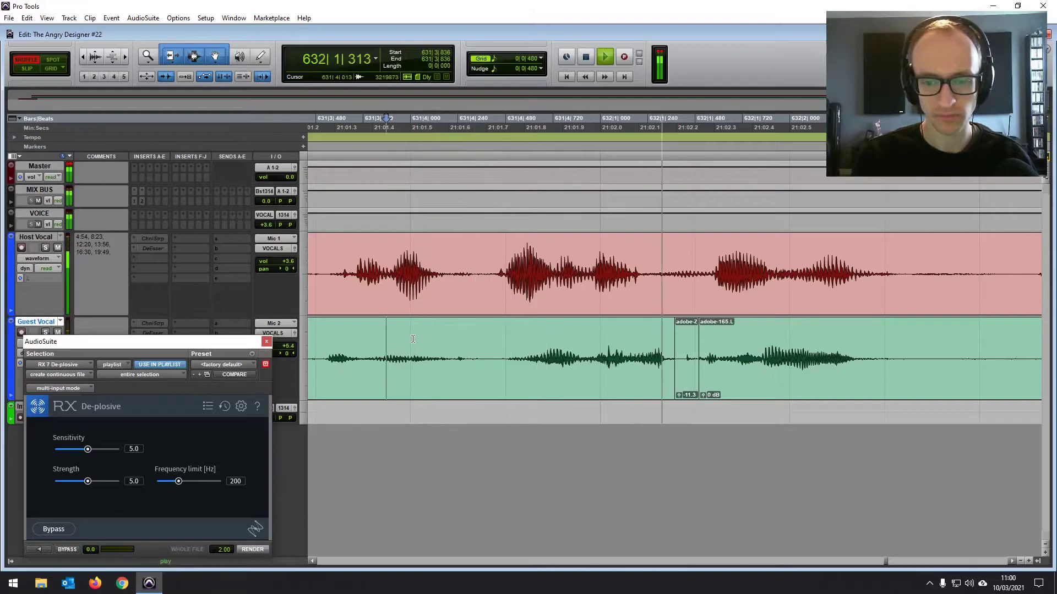
pyautogui.hotkey('ctrl', '=')
pyautogui.hotkey('ctrl', '=')
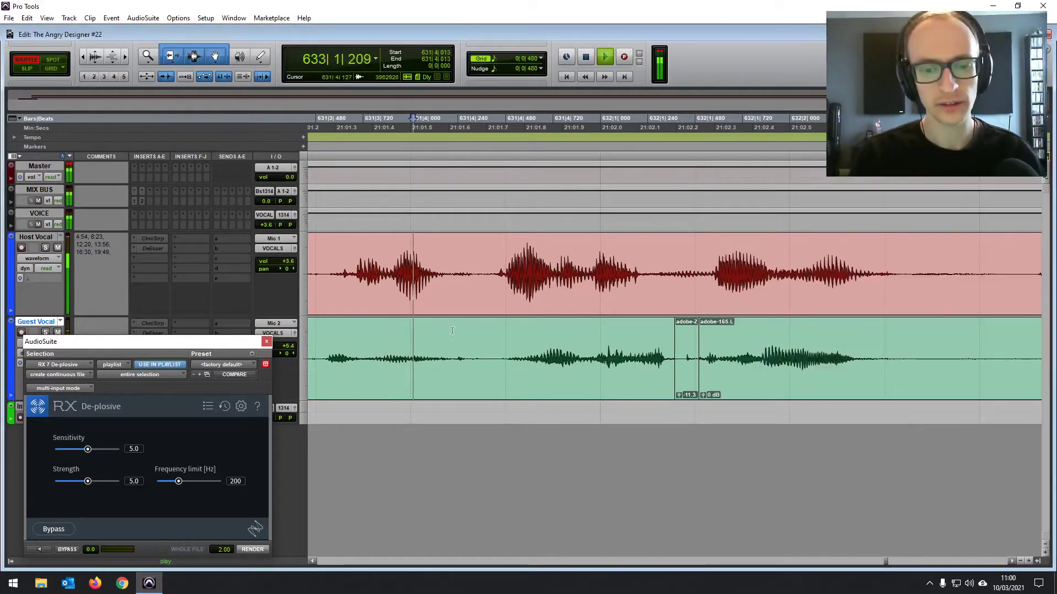
# Listen on from 639|4|386 and examine both vocal waveforms between about bars 641 and 660.
pyautogui.press('r')
pyautogui.press('r')
pyautogui.press('r')
pyautogui.press('r')
pyautogui.press('r')
pyautogui.hscroll(4, 483, 319)
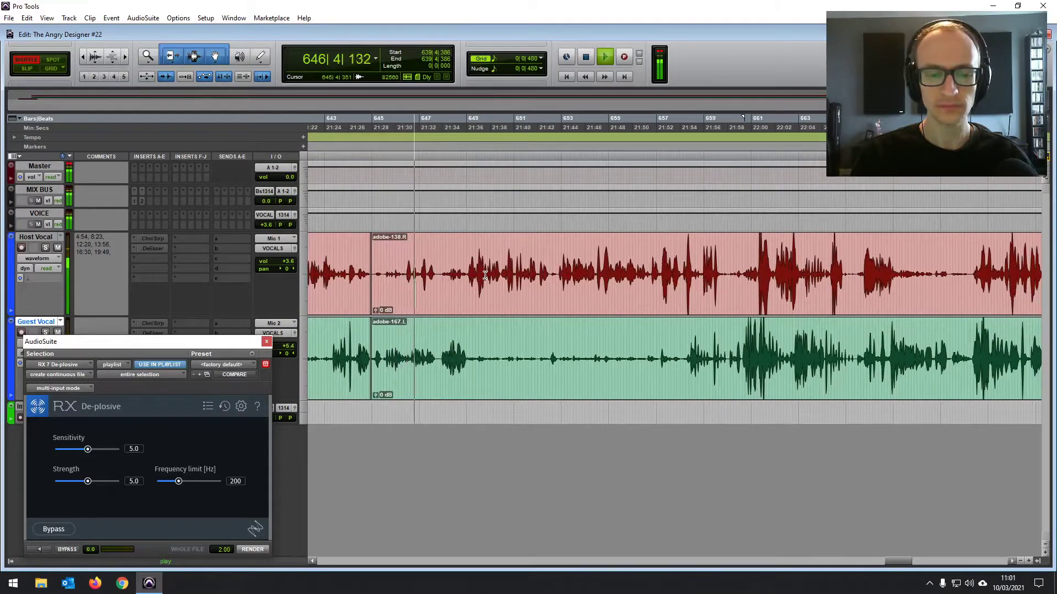
pyautogui.press('t')
pyautogui.press('t')
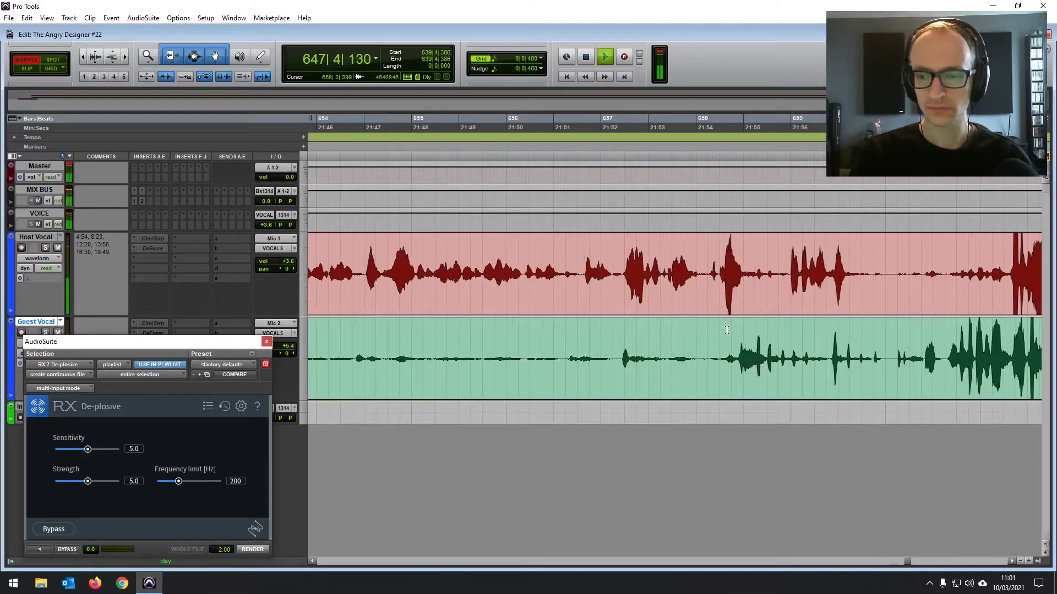
pyautogui.press('r')
pyautogui.press('r')
pyautogui.press('t')
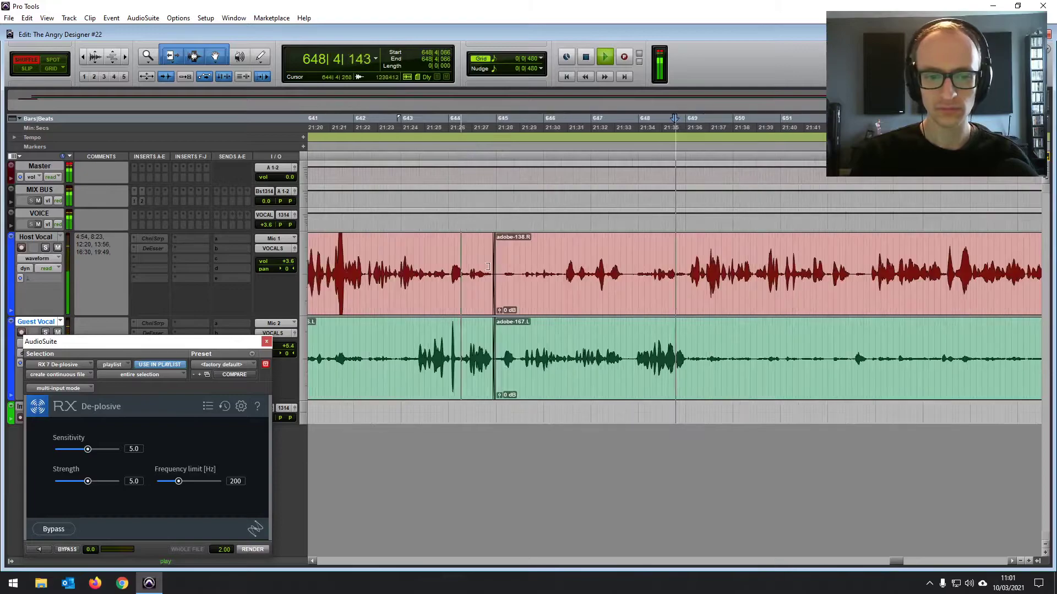
# Remove the pause from 647|3|853 to 647|4|608 on both vocals, crossfade the join, and audition it from 645|3|843.
pyautogui.moveTo(626, 349); pyautogui.dragTo(627, 349)
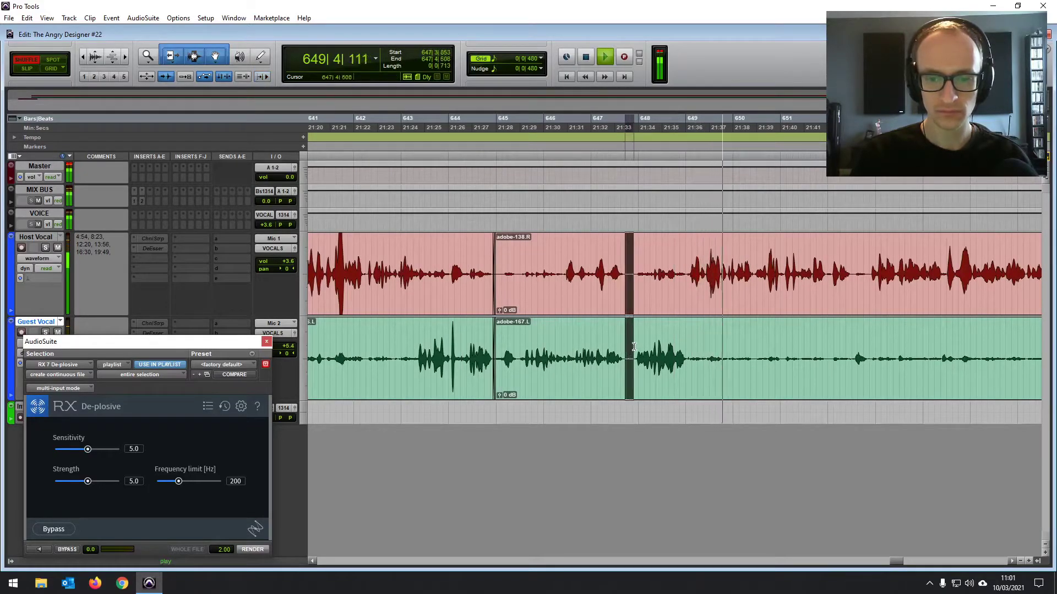
pyautogui.hotkey('ctrl', 'e')
pyautogui.click(688, 257)
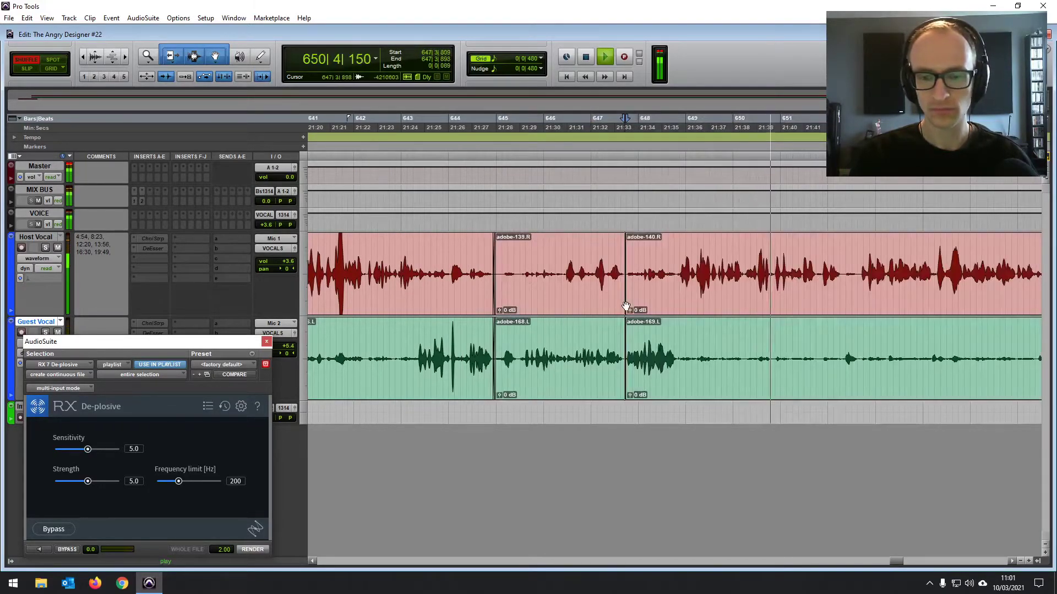
pyautogui.press('t')
pyautogui.press('t')
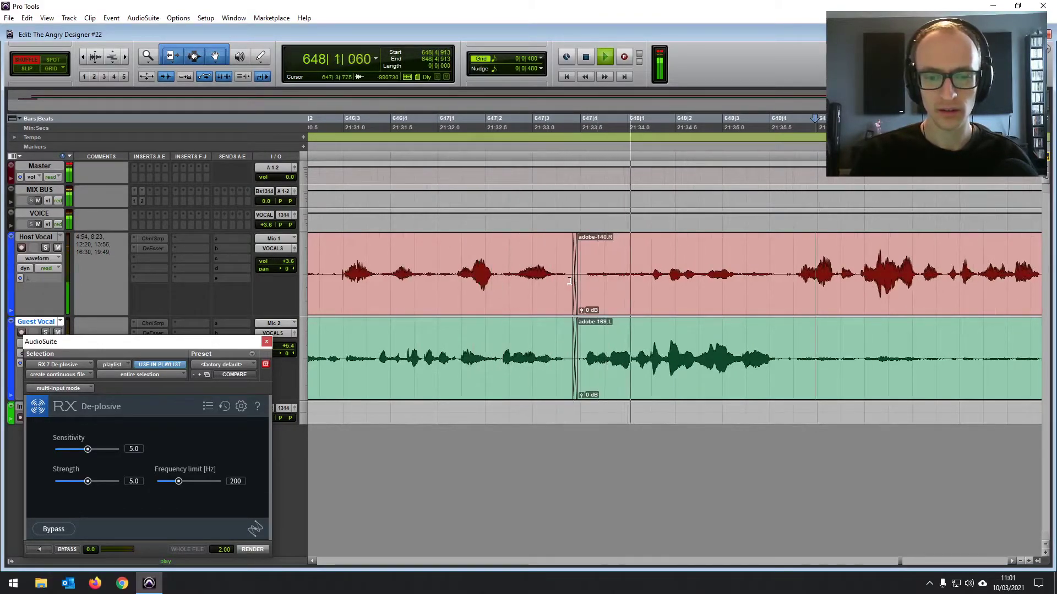
pyautogui.press('space')
pyautogui.click(577, 224)
pyautogui.press('r')
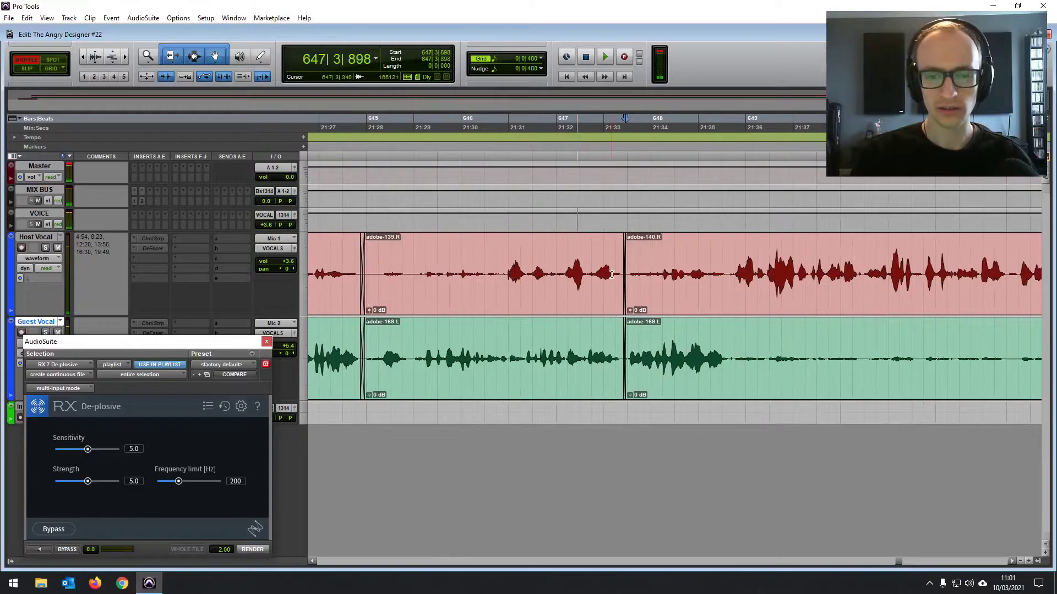
pyautogui.click(566, 268)
pyautogui.press('space')
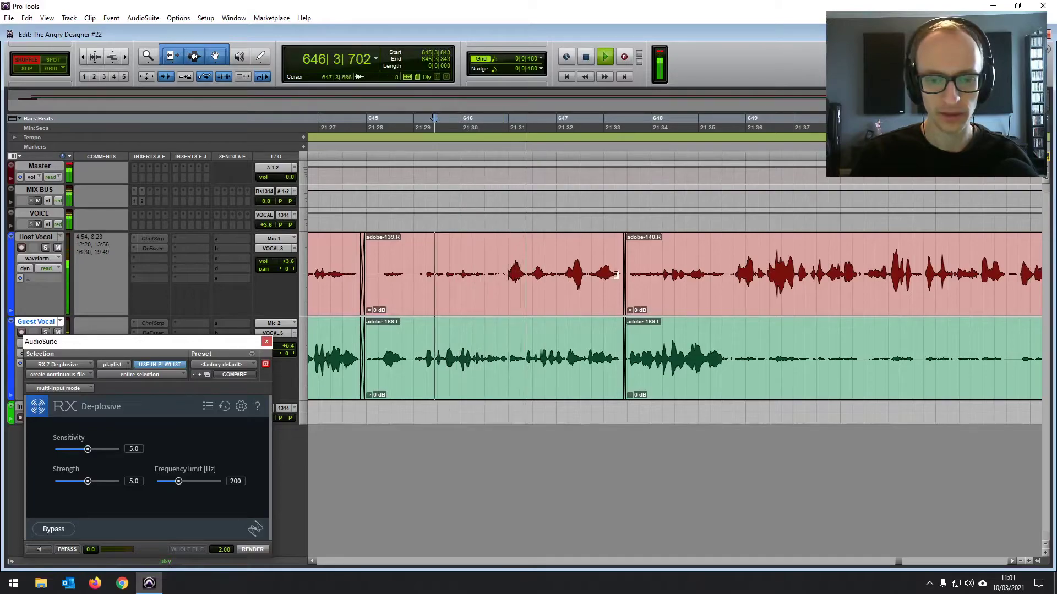
pyautogui.press('space')
# Trim the end of both vocal clips before the join back to about 646|4|657, closing the gap, and play across it.
pyautogui.moveTo(565, 275); pyautogui.dragTo(612, 275)
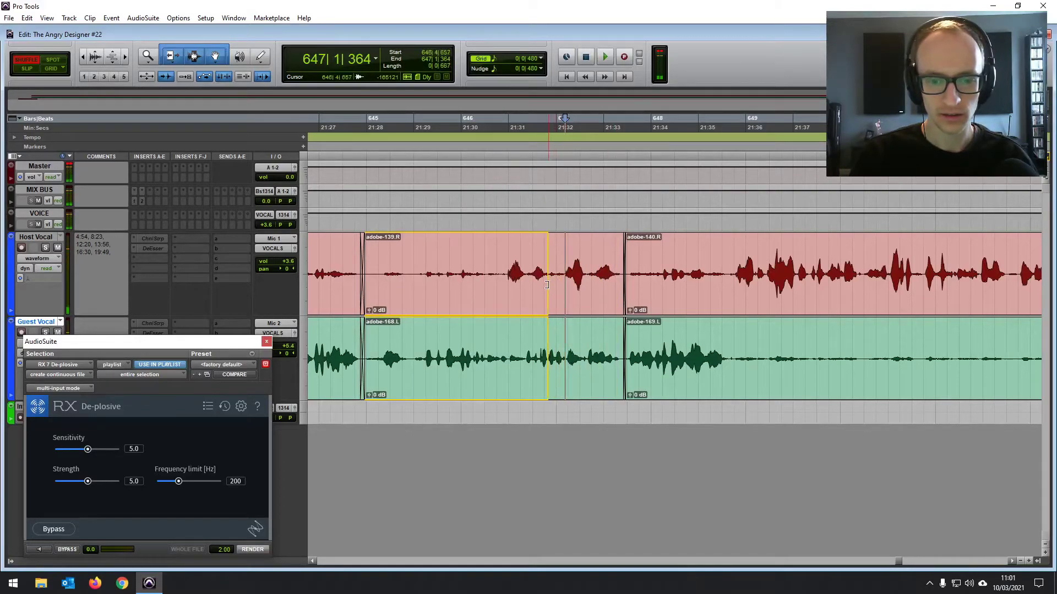
pyautogui.press('Delete')
pyautogui.press('space')
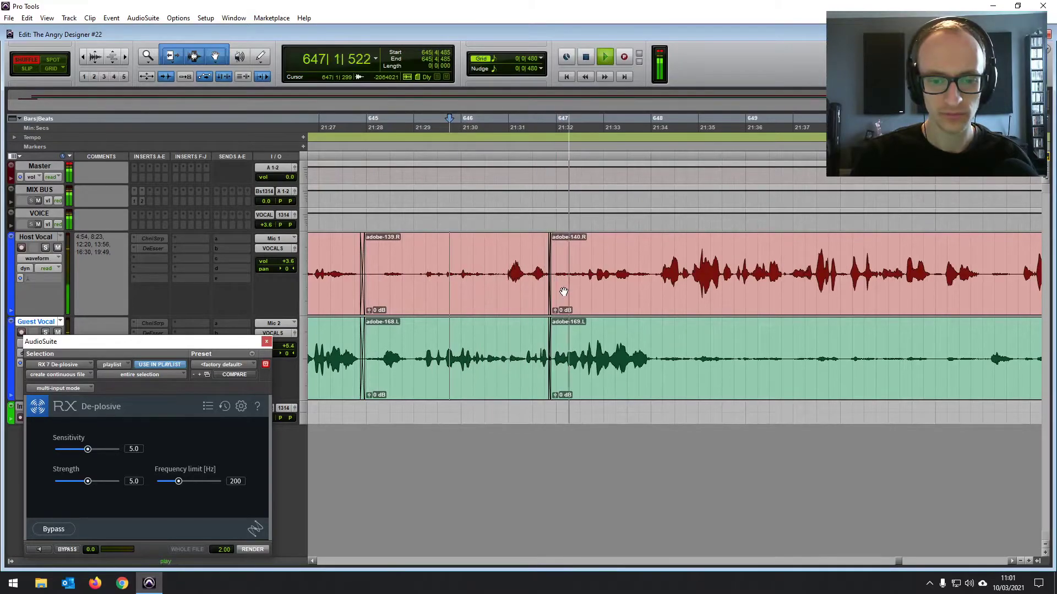
pyautogui.press('space')
# Extend the clips before the join to about 647|1|031, then slightly trim the start of the following clips while playing.
pyautogui.click(548, 280)
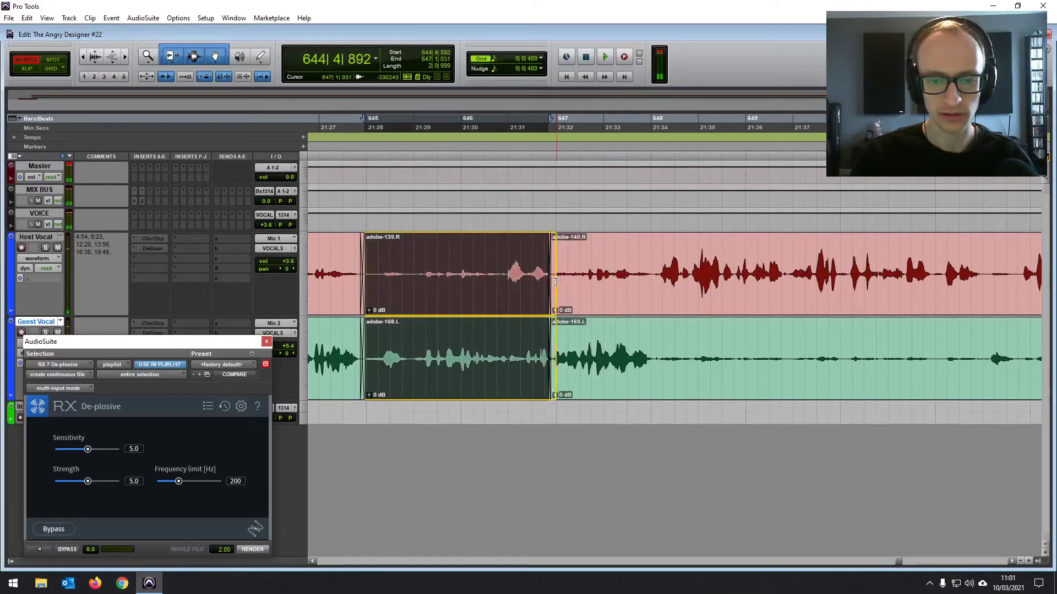
pyautogui.moveTo(555, 282); pyautogui.dragTo(560, 278)
pyautogui.press('space')
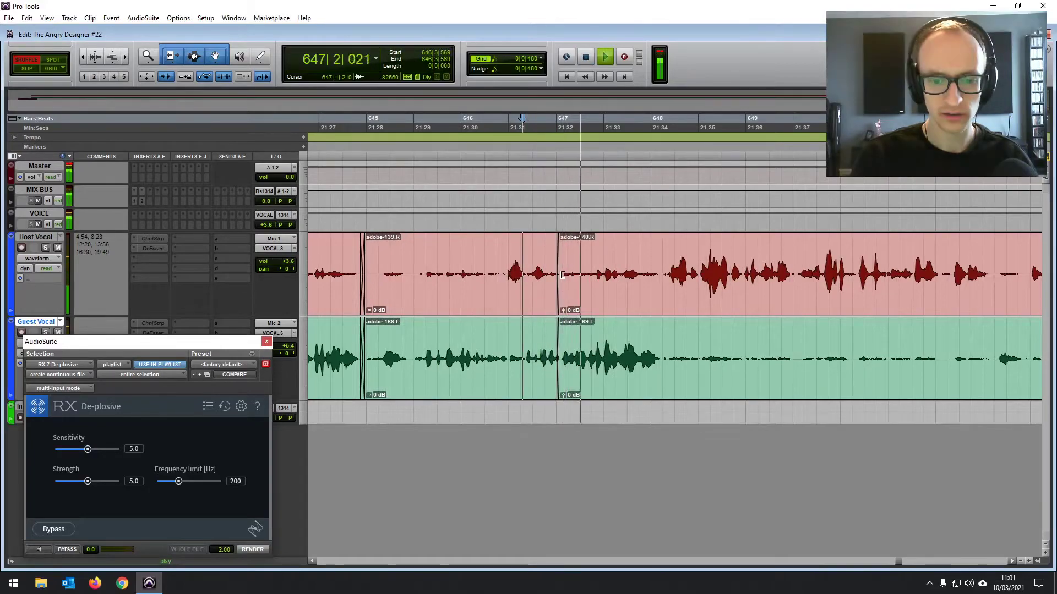
pyautogui.click(564, 277)
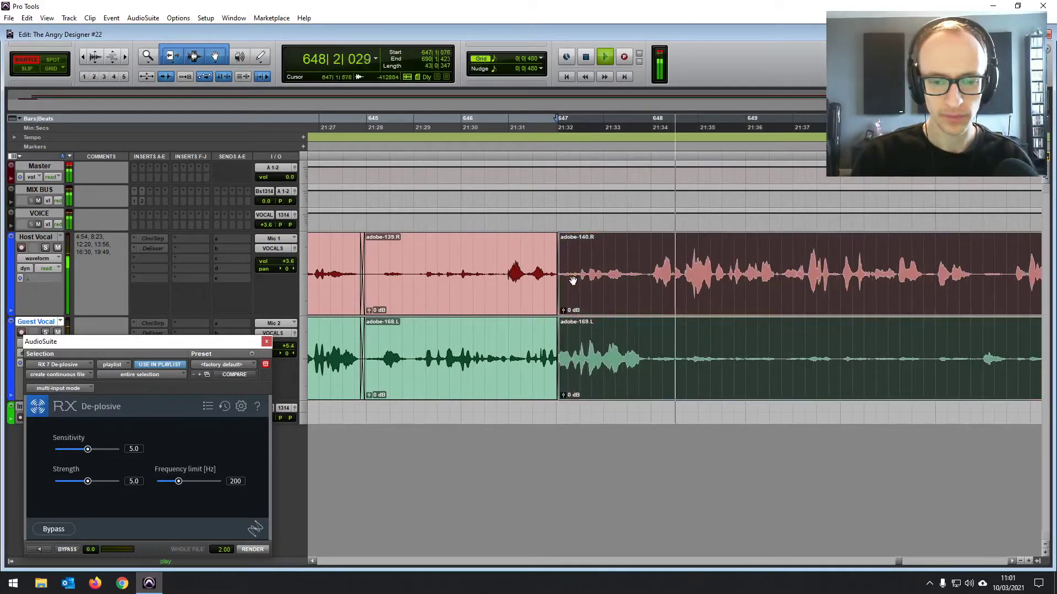
pyautogui.press('space')
# Audition the join near bar 647, shorten the preceding vocal clips slightly, and replay it from 646|3|213.
pyautogui.click(485, 258)
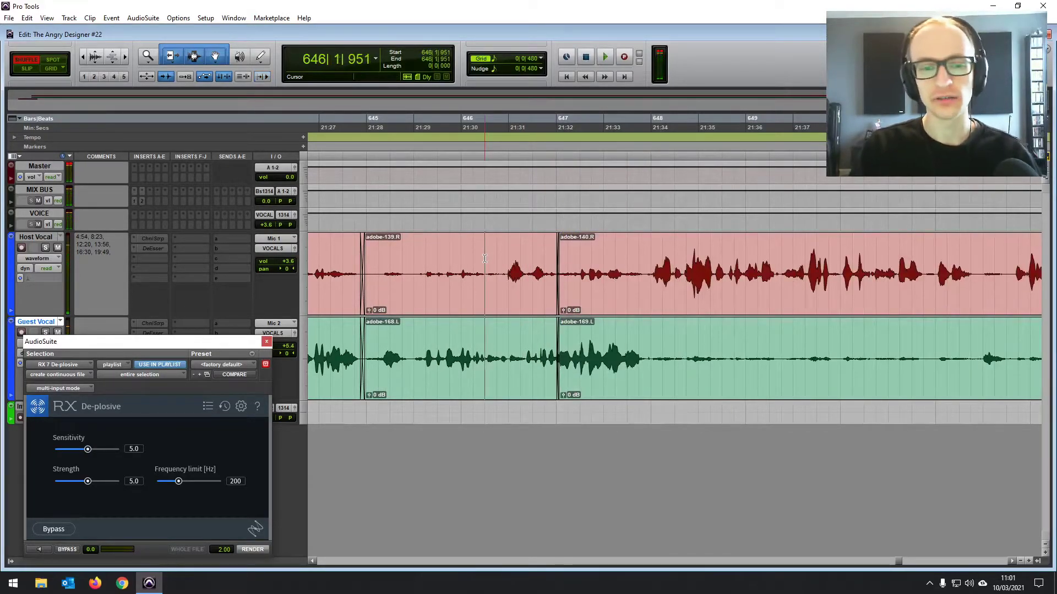
pyautogui.press('space')
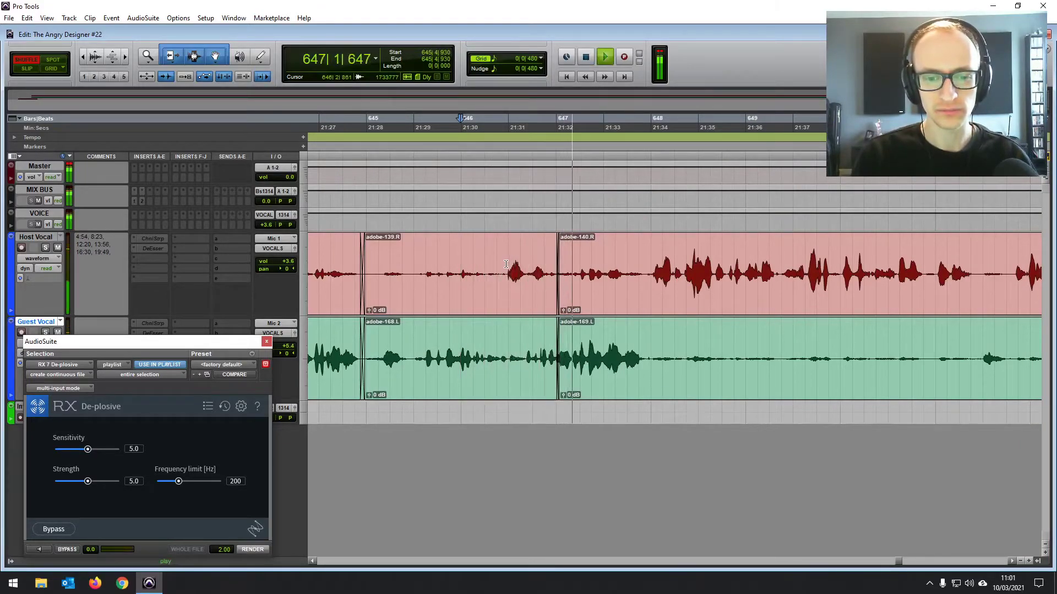
pyautogui.press('space')
pyautogui.moveTo(553, 273); pyautogui.dragTo(547, 273)
pyautogui.click(514, 270)
pyautogui.press('space')
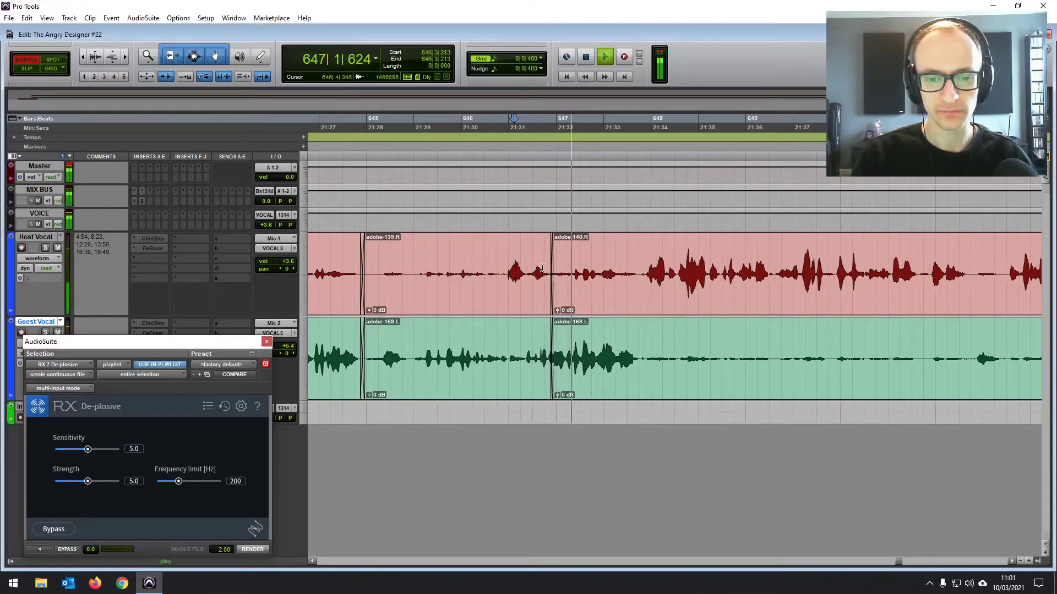
pyautogui.press('space')
# Separate the short piece from 646|2|838 to 646|3|057 on the host vocal only and resume listening.
pyautogui.click(450, 266)
pyautogui.hotkey('ctrl', '=')
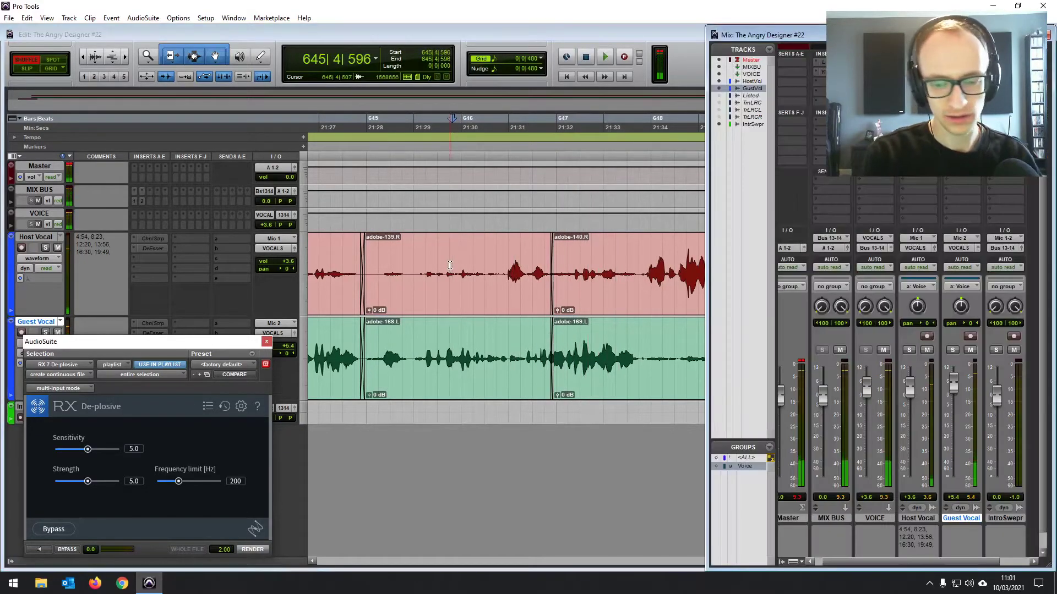
pyautogui.hotkey('ctrl', '=')
pyautogui.click(506, 270)
pyautogui.hotkey('ctrl', 'e')
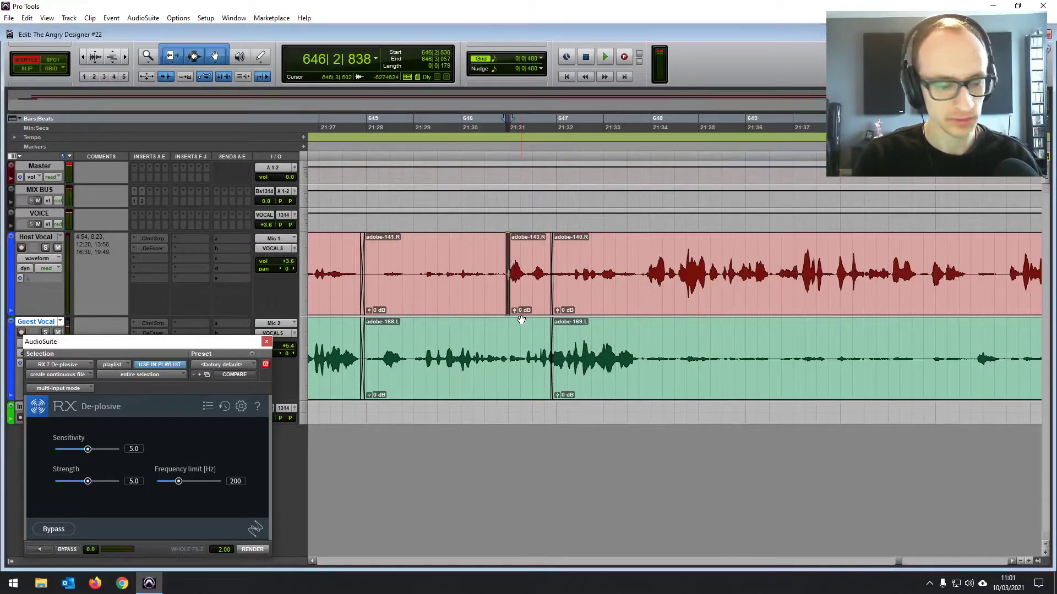
pyautogui.press('space')
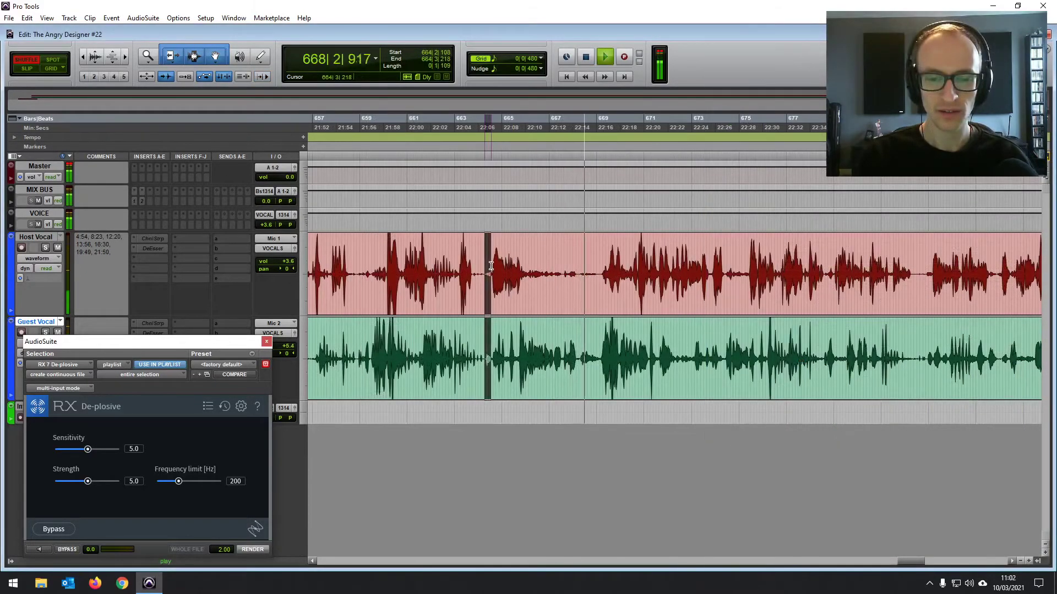
# Mark the pause after 664|2|108 and split both vocals at 664|2|197.
pyautogui.moveTo(491, 266); pyautogui.dragTo(492, 266)
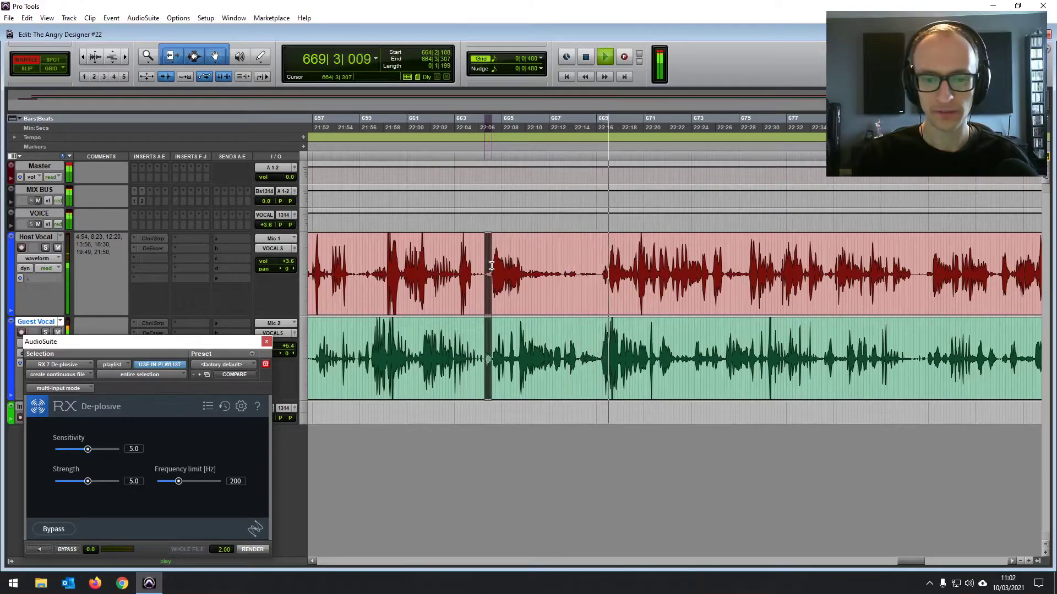
pyautogui.click(489, 266)
pyautogui.hscroll(1, 468, 268)
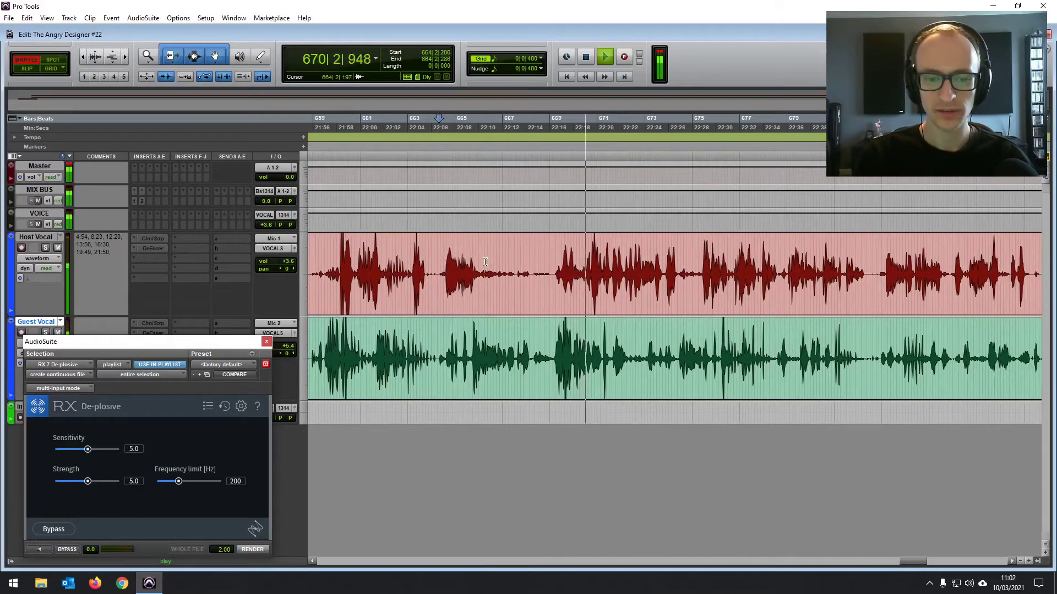
pyautogui.click(438, 269)
pyautogui.press('b')
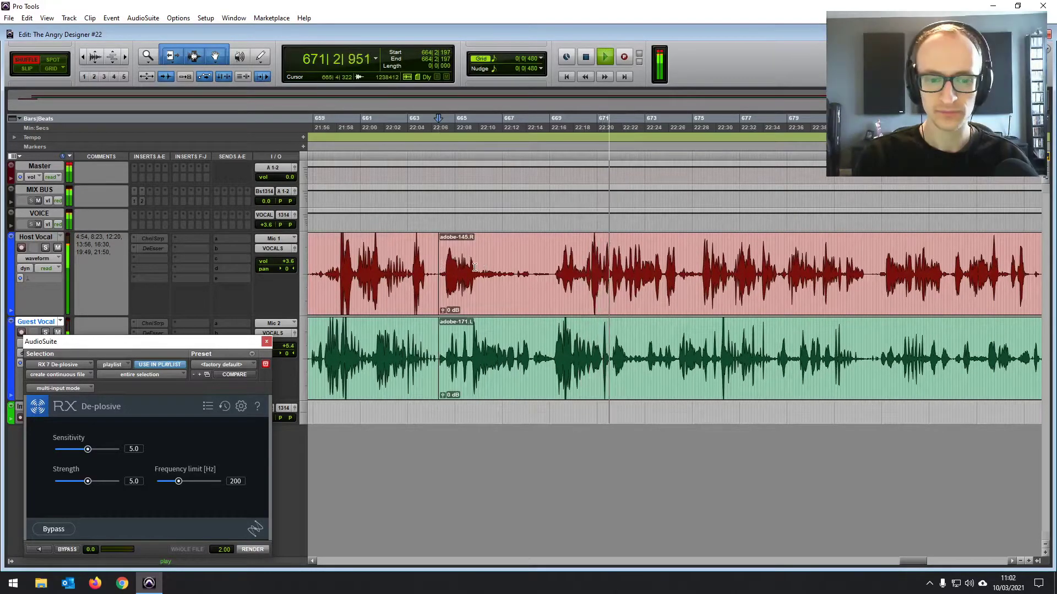
# Examine both vocals from the split at 664|2|197 up to bar 669 and audition it from 663|4|958.
pyautogui.hscroll(2, 457, 270)
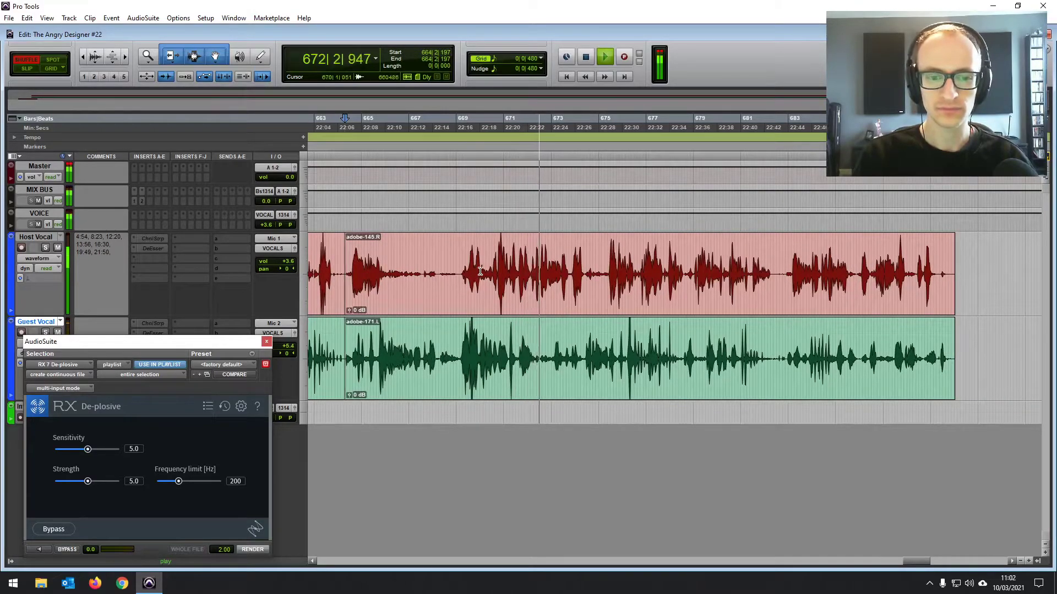
pyautogui.press('space')
pyautogui.click(461, 267)
pyautogui.hotkey('ctrl', ']')
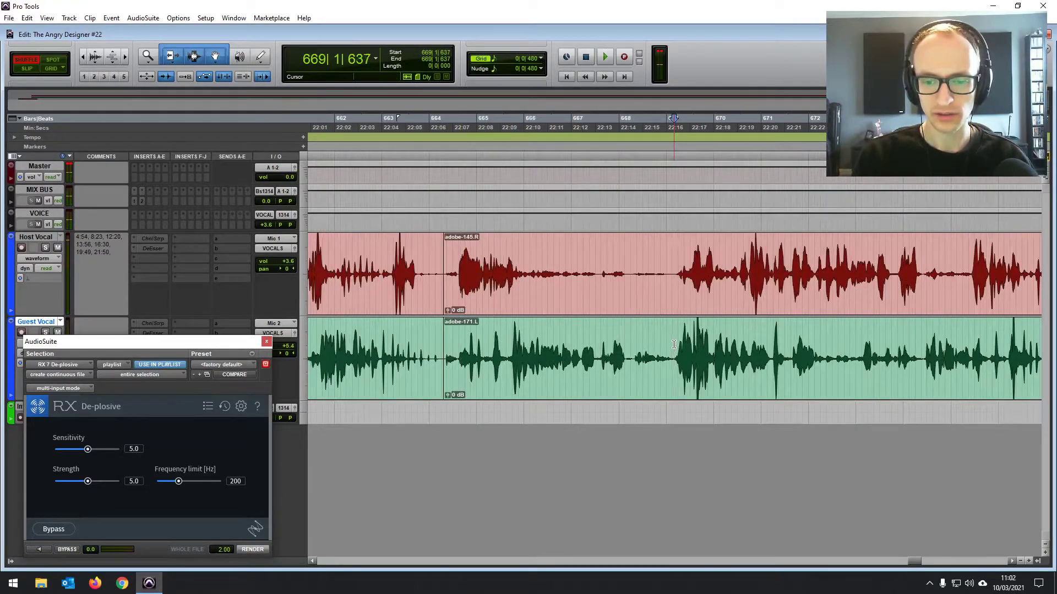
pyautogui.click(405, 263)
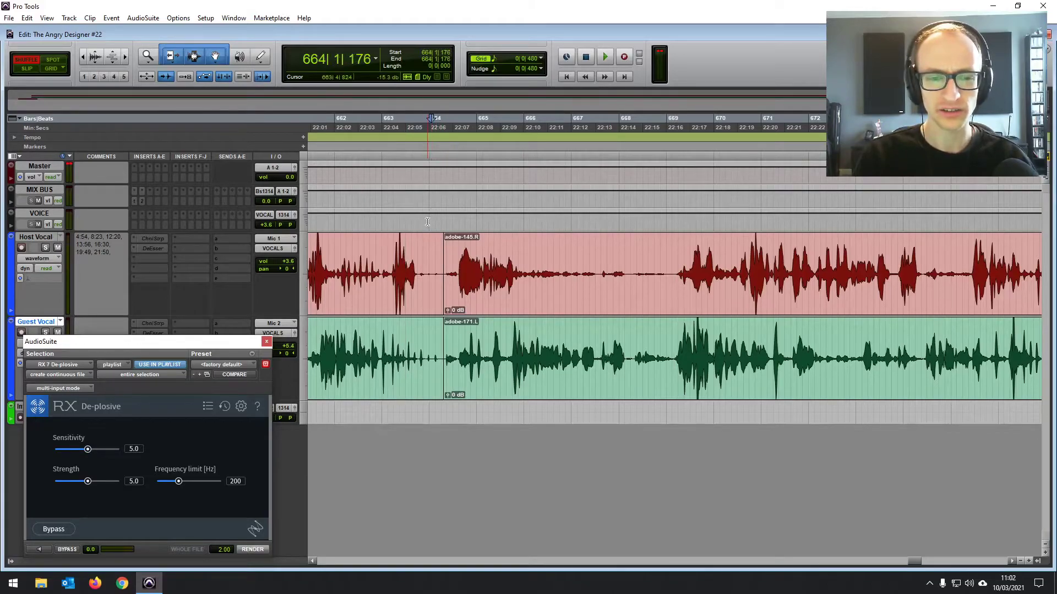
pyautogui.press('space')
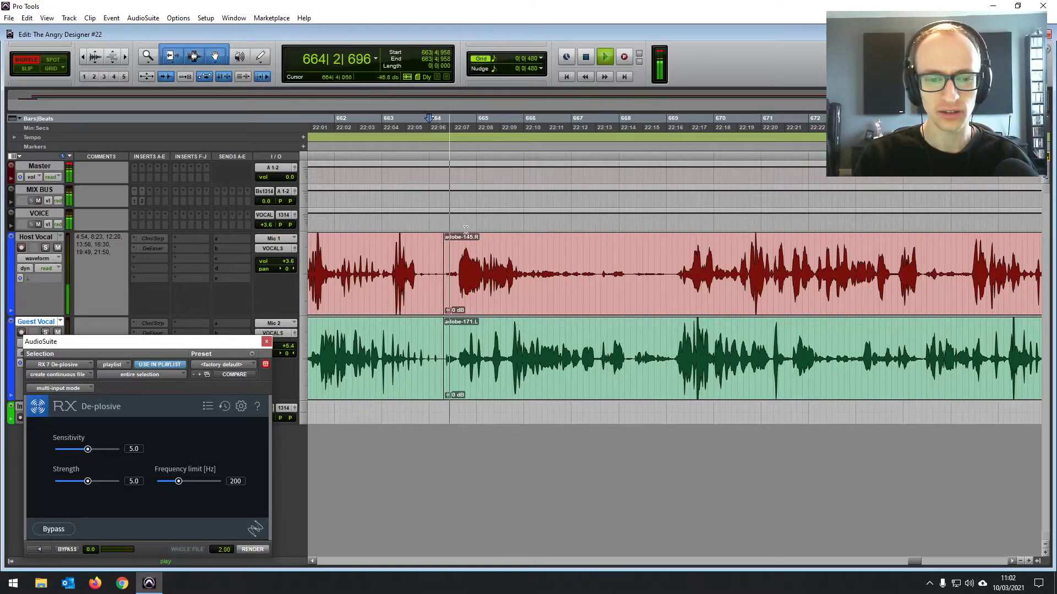
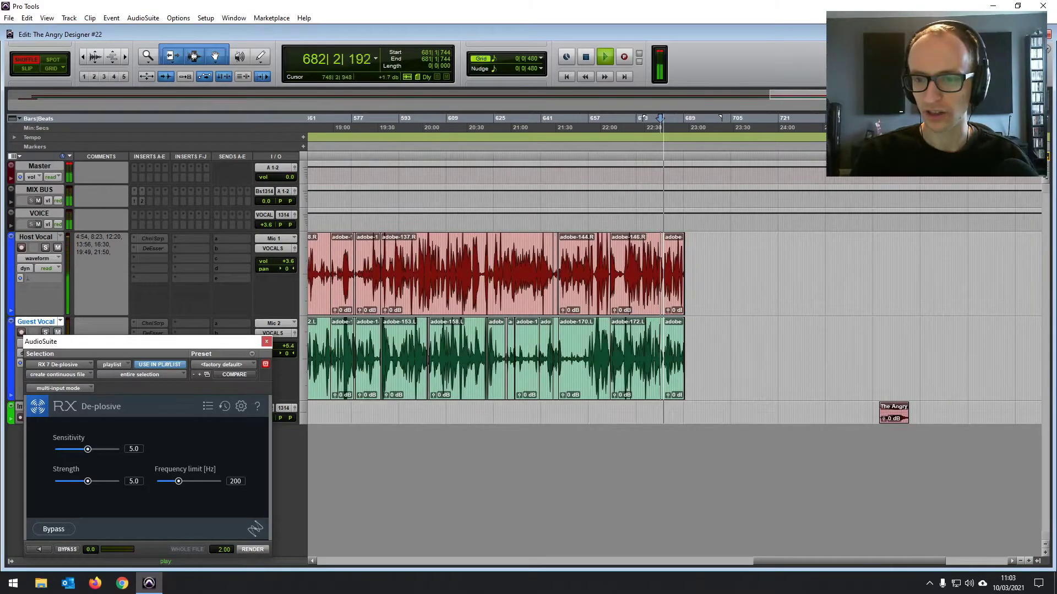
# In Slip mode, move the closing music clip earlier to start at 684|4|484, and fade out both vocal ends at bar 689.
pyautogui.press('F2')
pyautogui.moveTo(899, 420); pyautogui.dragTo(572, 418)
pyautogui.click(698, 352)
pyautogui.press('t')
pyautogui.press('t')
pyautogui.press('t')
pyautogui.press('t')
pyautogui.press('t')
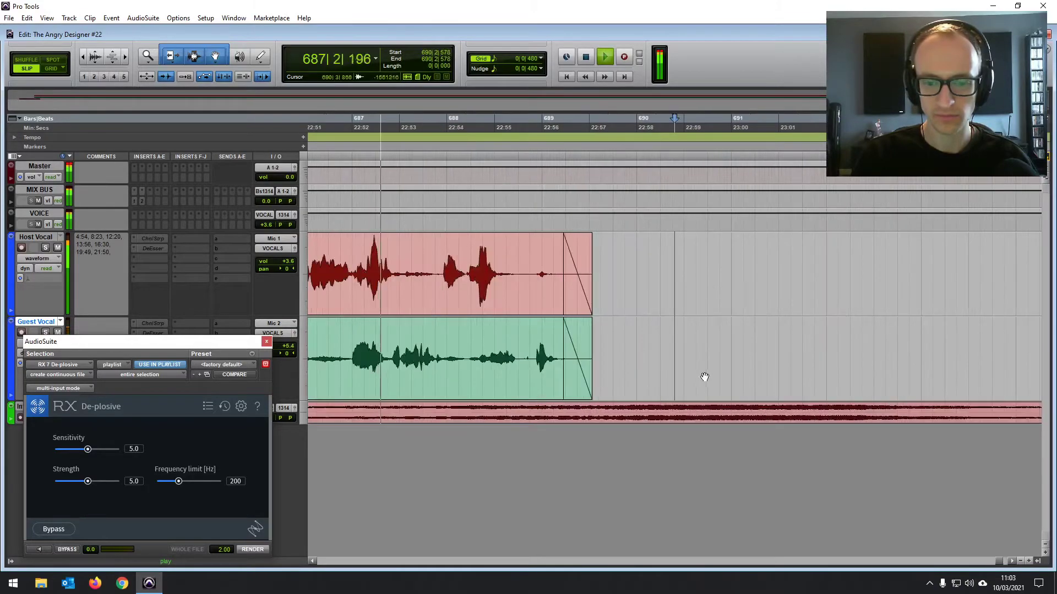
pyautogui.click(630, 420)
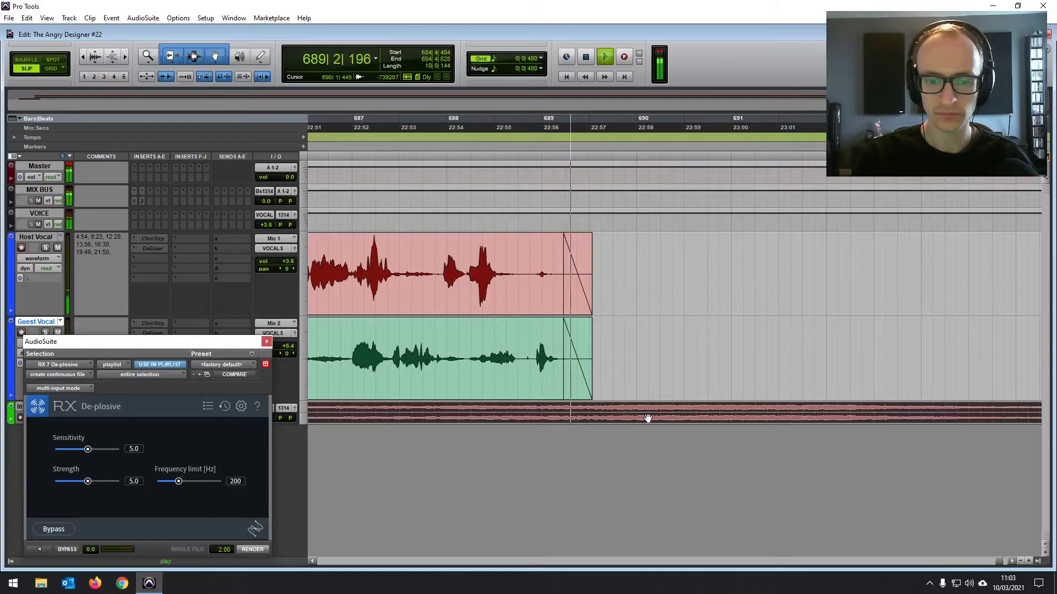
# Move the closing music clip slightly earlier so that it starts at 684|3|642.
pyautogui.moveTo(647, 419); pyautogui.dragTo(626, 420)
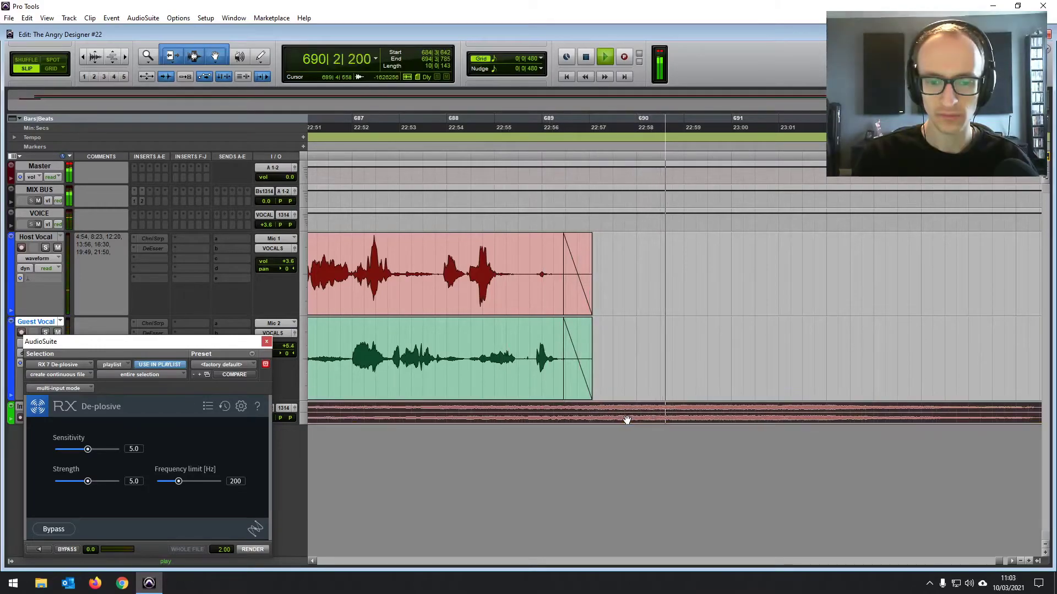
pyautogui.press('space')
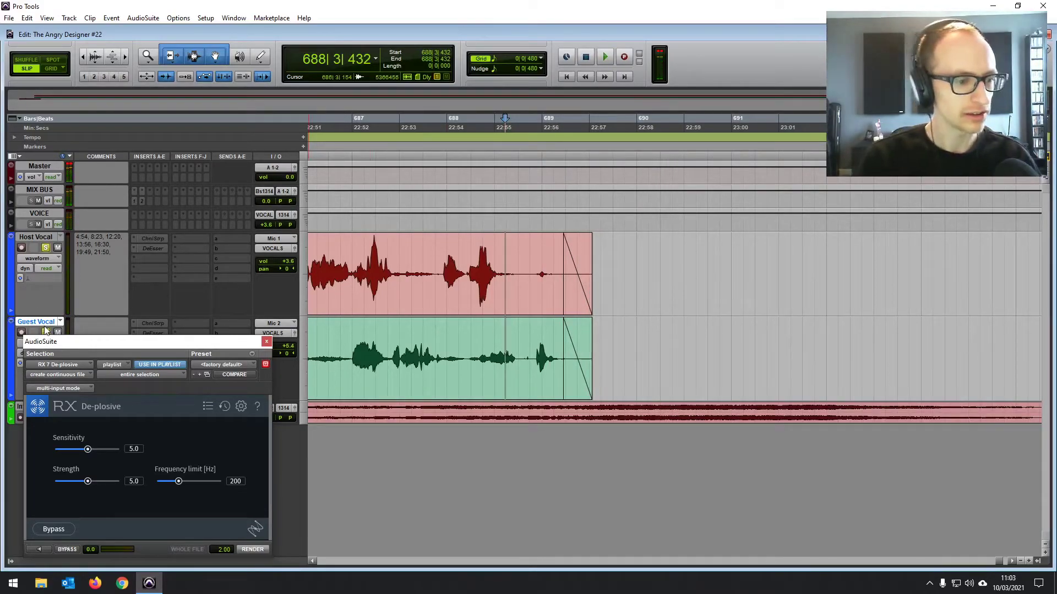
# Solo both vocals to check the ending and render De-plosive on the short guest vocal sound starting at 688|4|609.
pyautogui.hotkey('ctrl', '=')
pyautogui.hotkey('ctrl', '=')
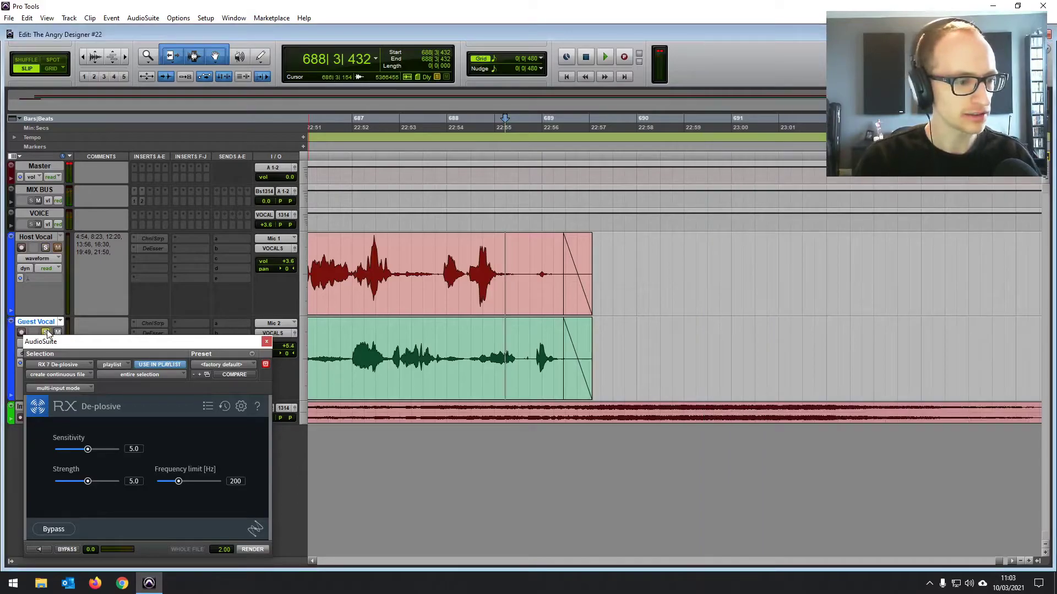
pyautogui.press('space')
pyautogui.press('space')
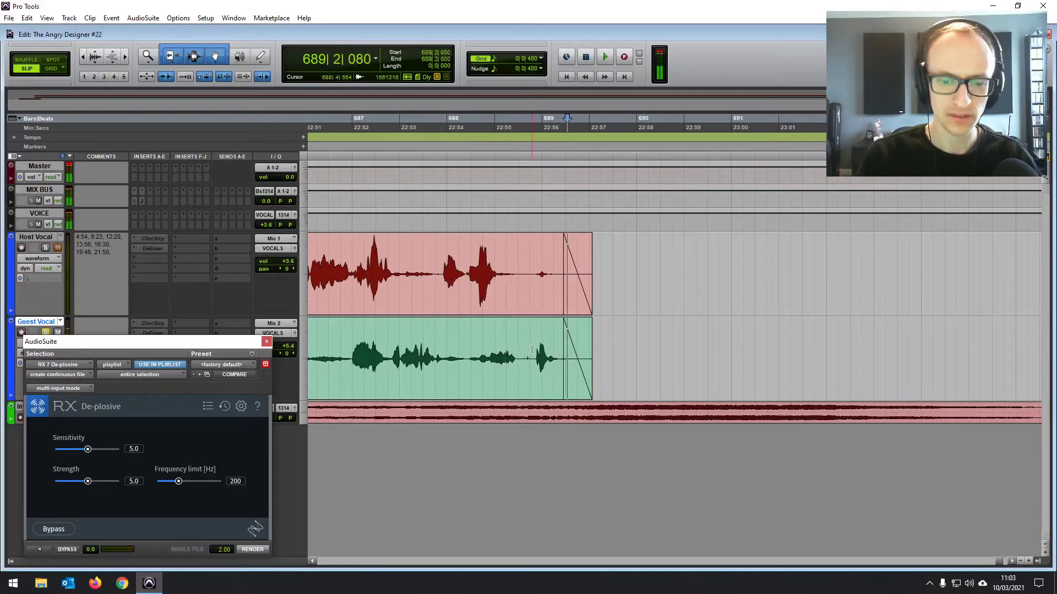
pyautogui.moveTo(532, 349); pyautogui.dragTo(559, 345)
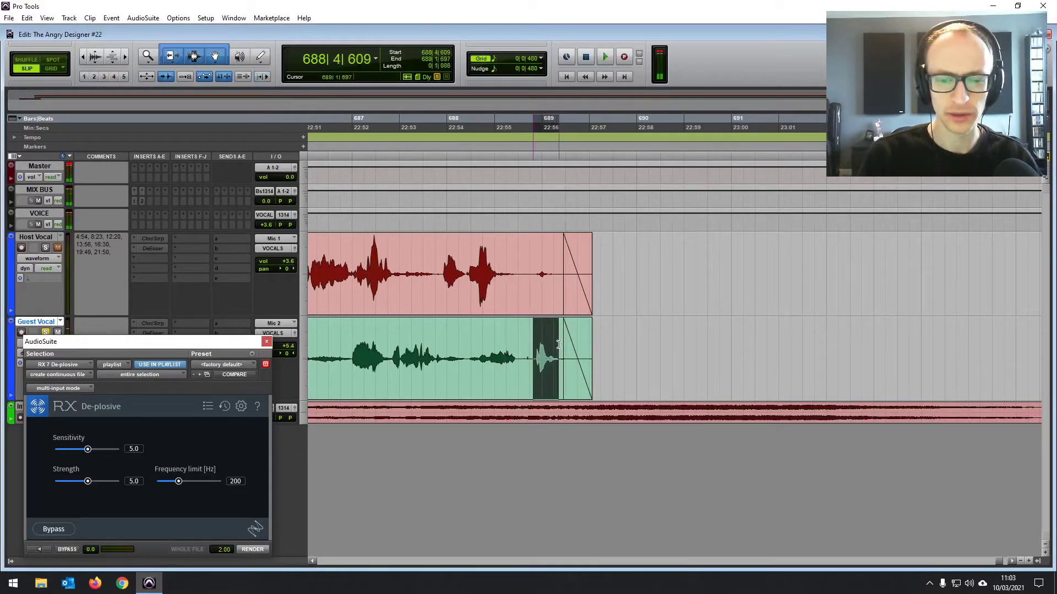
pyautogui.click(250, 550)
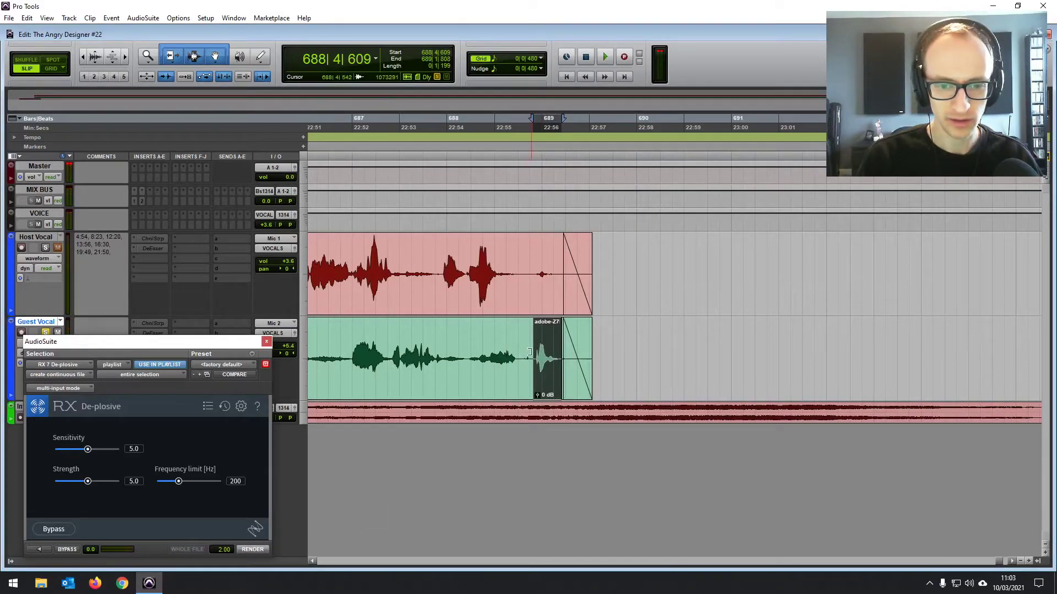
# In Shuffle mode, delete the short pause starting at 688|4|029 from both vocals and crossfade the join on each track.
pyautogui.moveTo(521, 265); pyautogui.dragTo(533, 286)
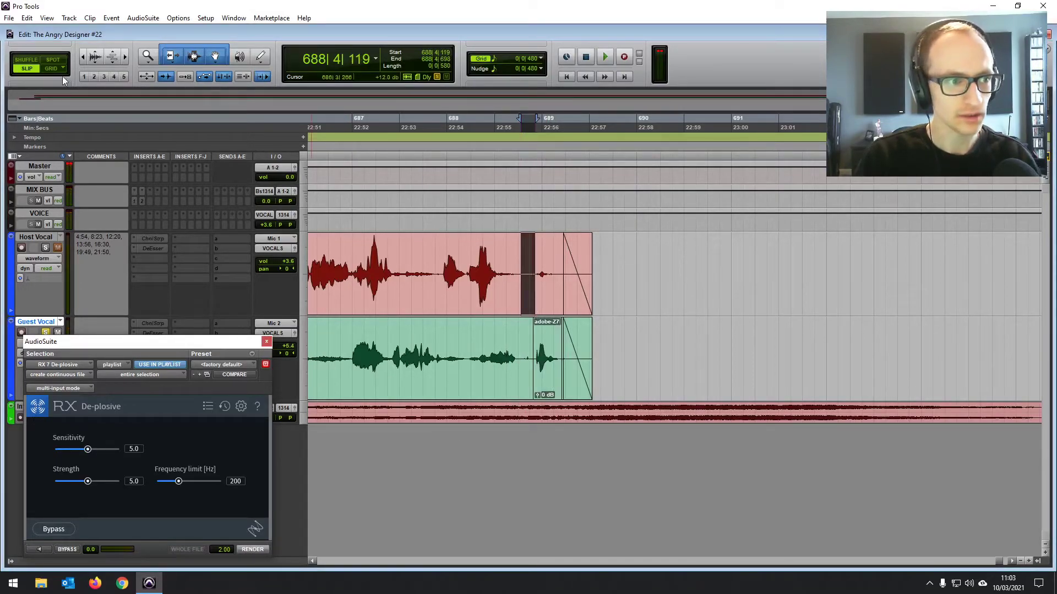
pyautogui.click(519, 267)
pyautogui.moveTo(519, 263); pyautogui.dragTo(534, 335)
pyautogui.press('Delete')
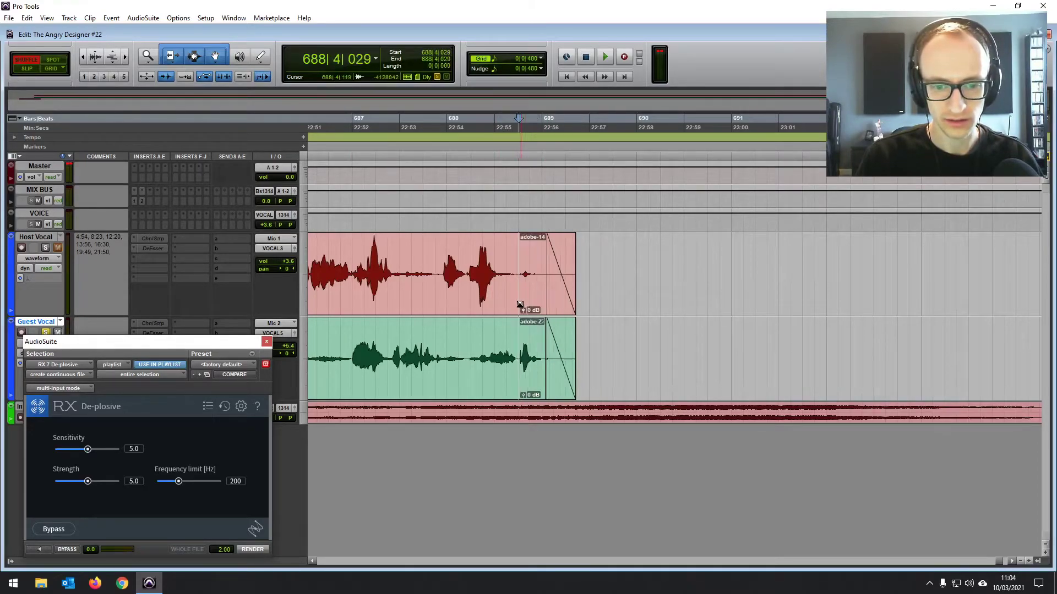
pyautogui.click(519, 310)
pyautogui.click(519, 394)
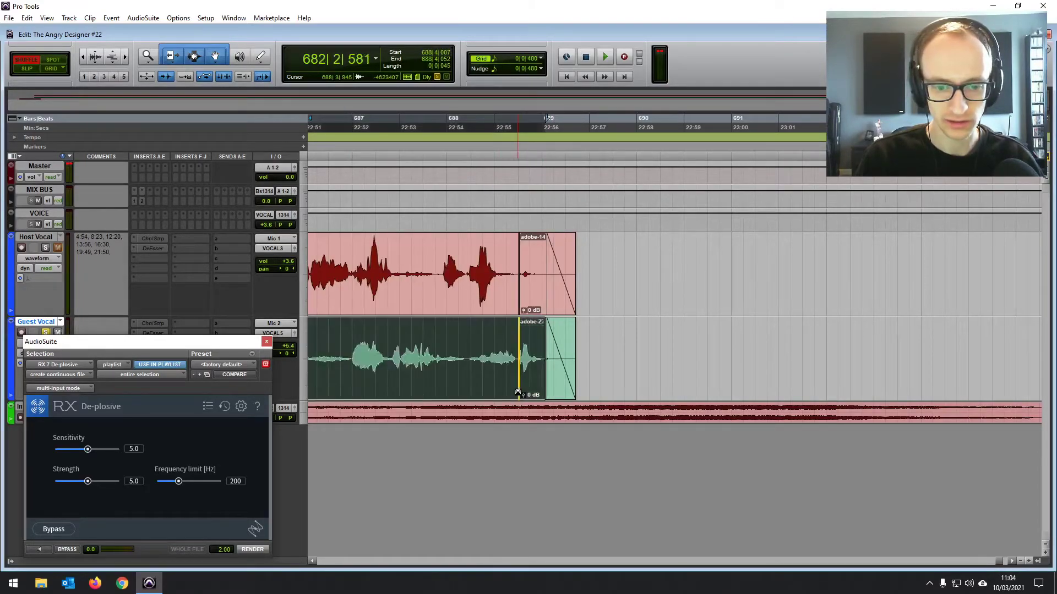
# Audition the crossfaded vocal join near the end of bar 688, starting from 687|4|593.
pyautogui.click(432, 311)
pyautogui.press('space')
pyautogui.press('space')
pyautogui.click(438, 259)
pyautogui.press('space')
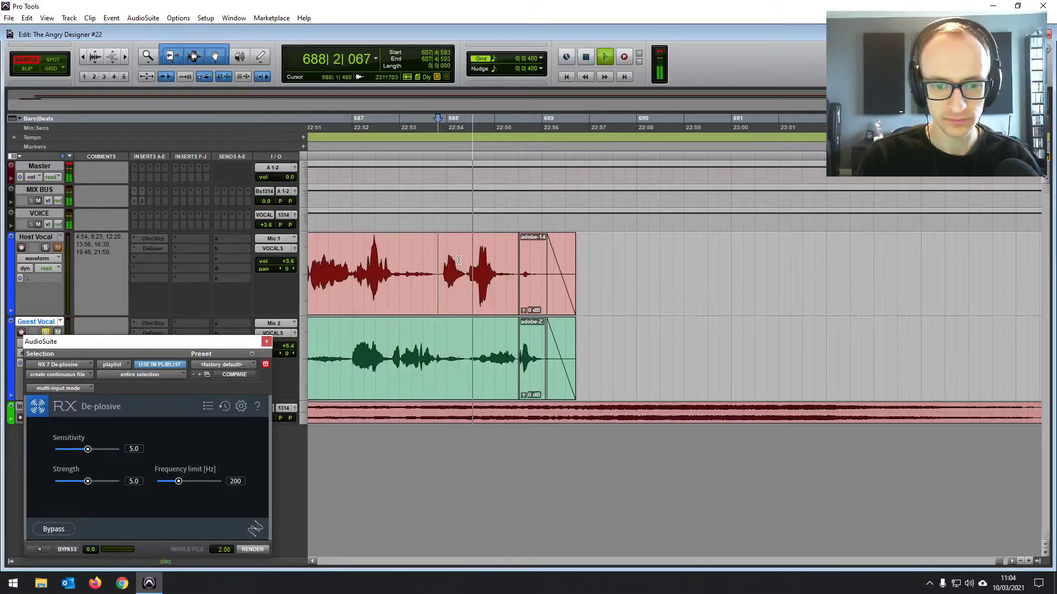
pyautogui.press('space')
pyautogui.click(449, 270)
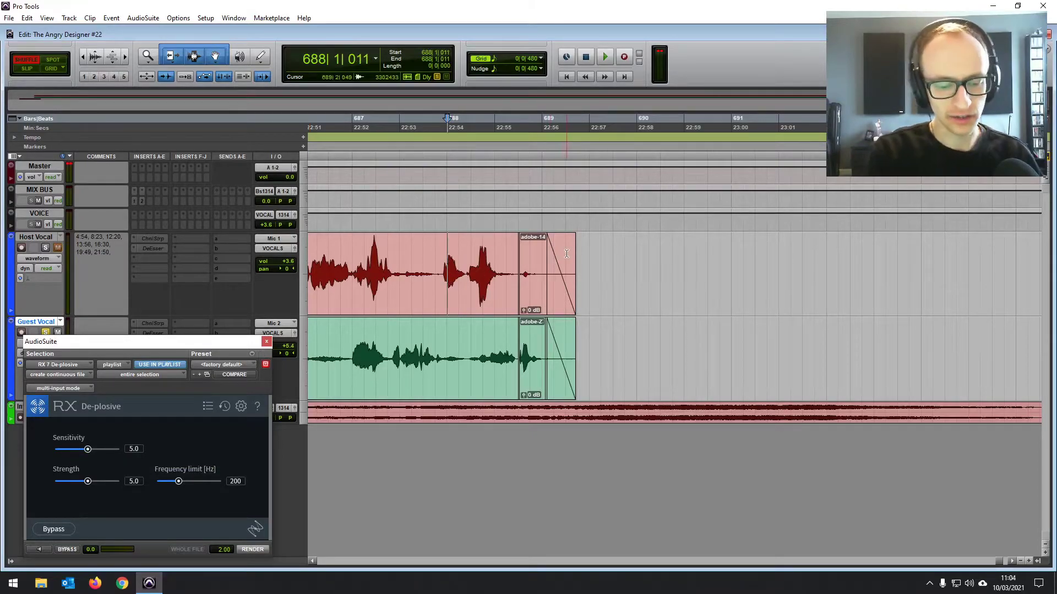
# Turn off solo on both vocals and audition the ending together with the music from 687|1|664.
pyautogui.hotkey('ctrl', '=')
pyautogui.hotkey('ctrl', '=')
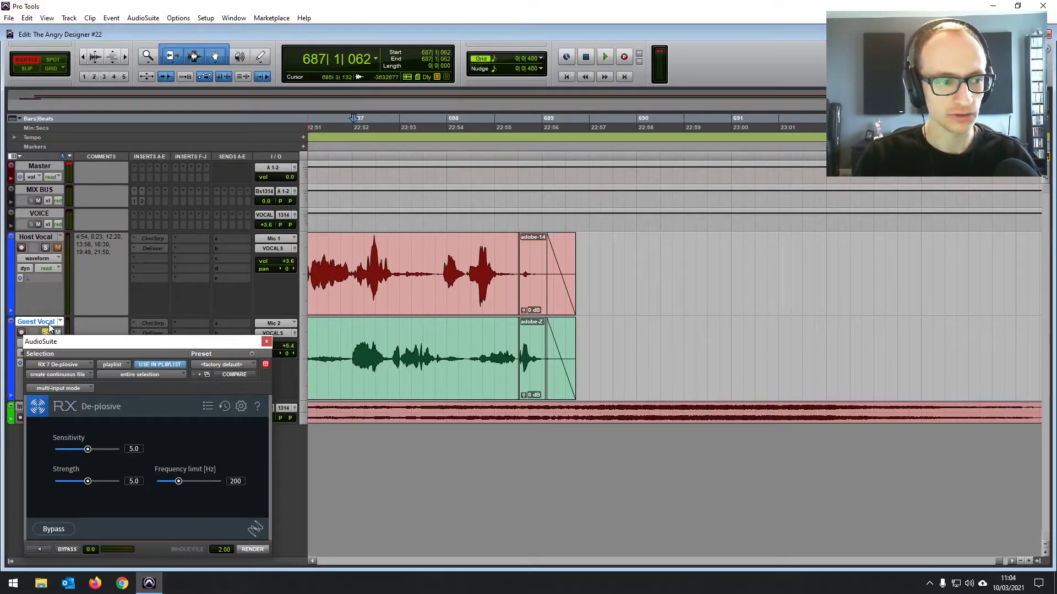
pyautogui.press('space')
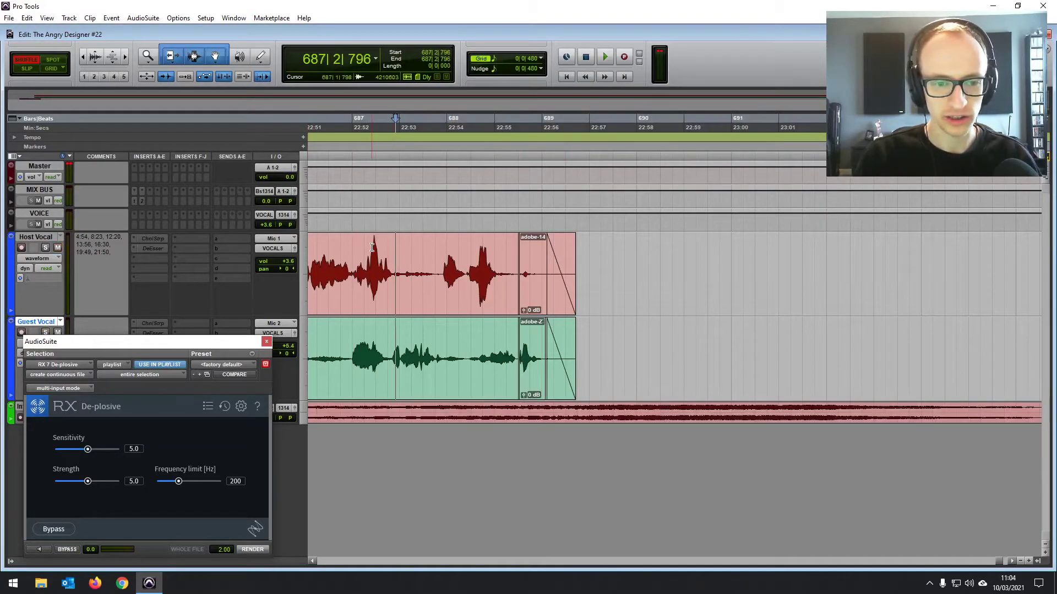
pyautogui.press('space')
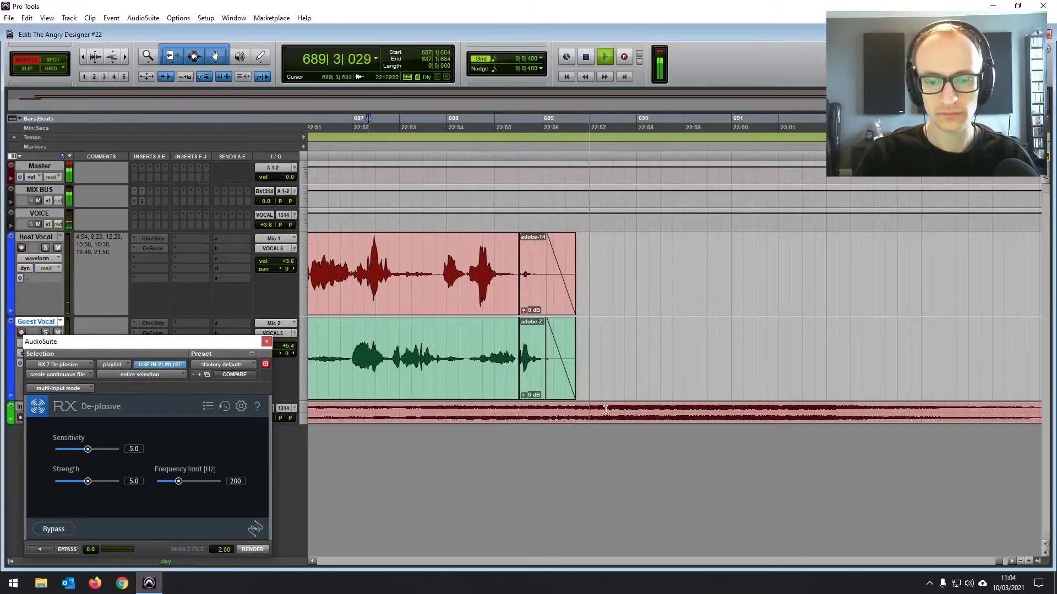
pyautogui.press('space')
# In Slip mode, move the closing music clip earlier to start at 684|2|153 and audition the ending from 688|1|925.
pyautogui.click(631, 421)
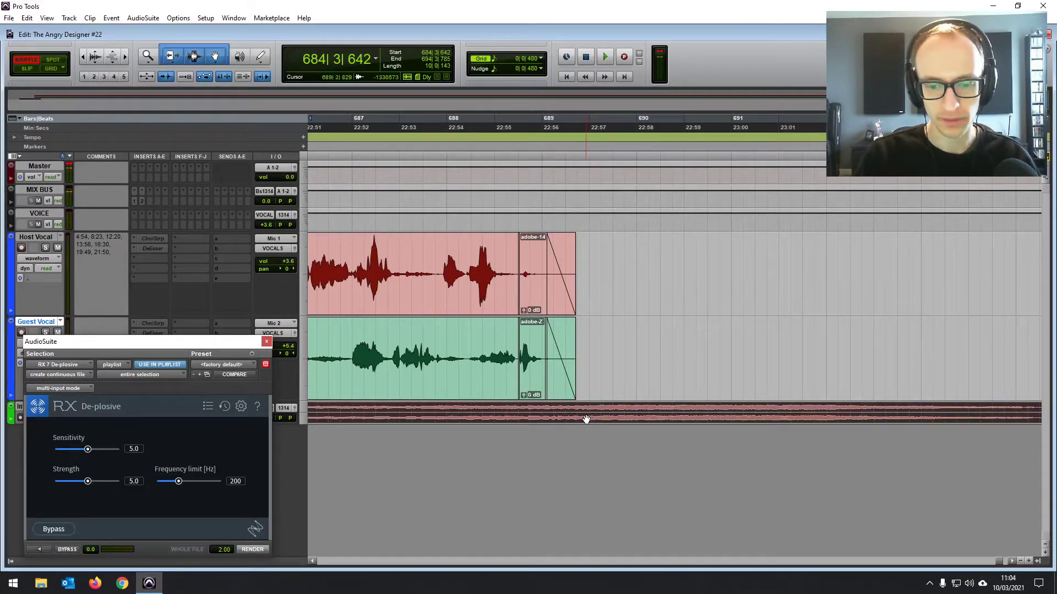
pyautogui.moveTo(622, 412); pyautogui.dragTo(585, 417)
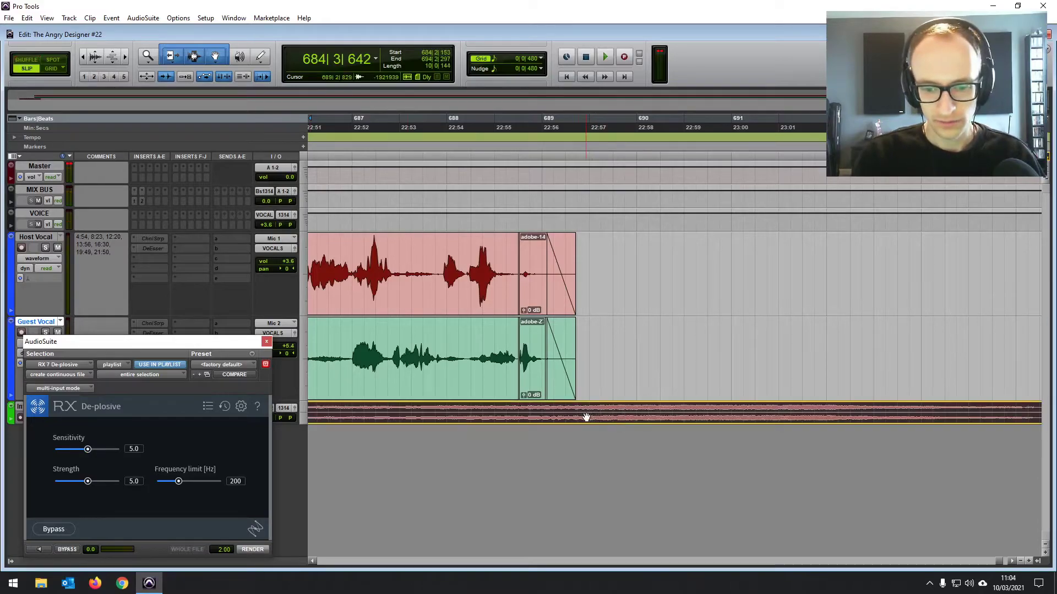
pyautogui.click(469, 331)
pyautogui.press('space')
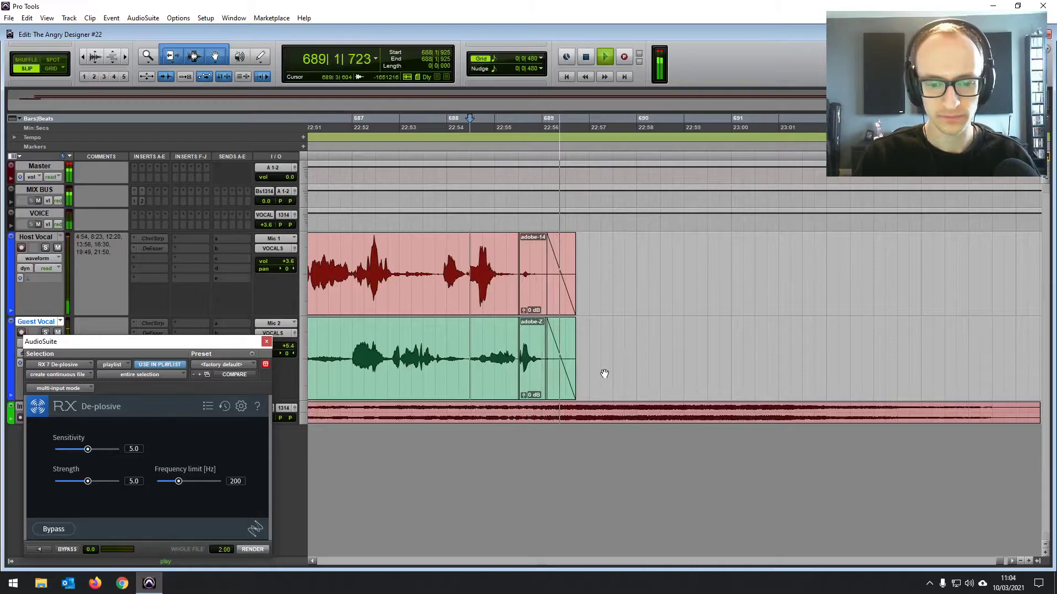
pyautogui.hotkey('ctrl', '[')
pyautogui.hotkey('ctrl', '[')
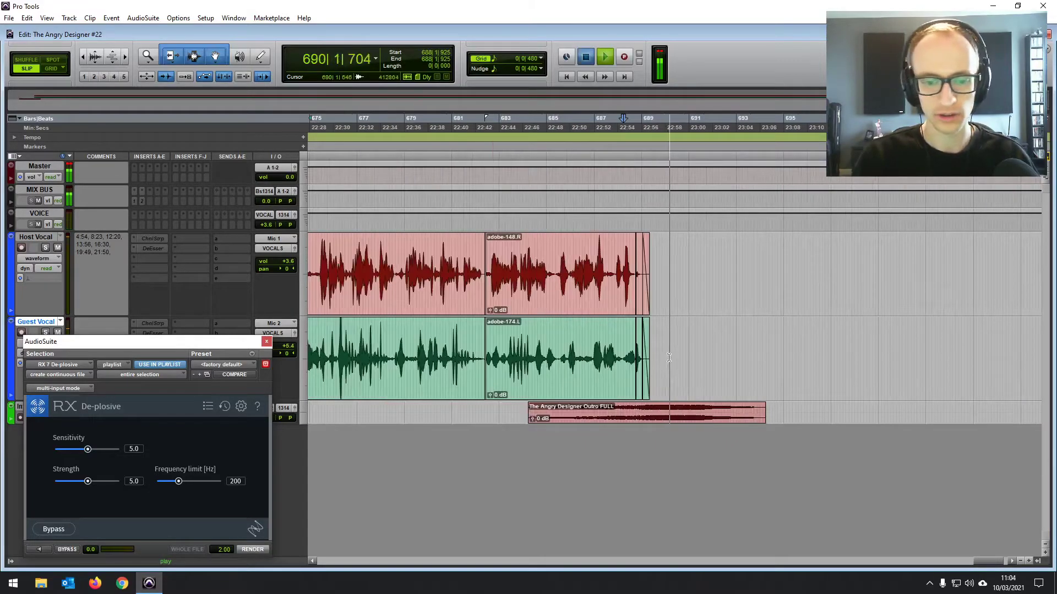
pyautogui.press('space')
# Return to the session start and review the edited vocal clips along the whole timeline.
pyautogui.click(566, 77)
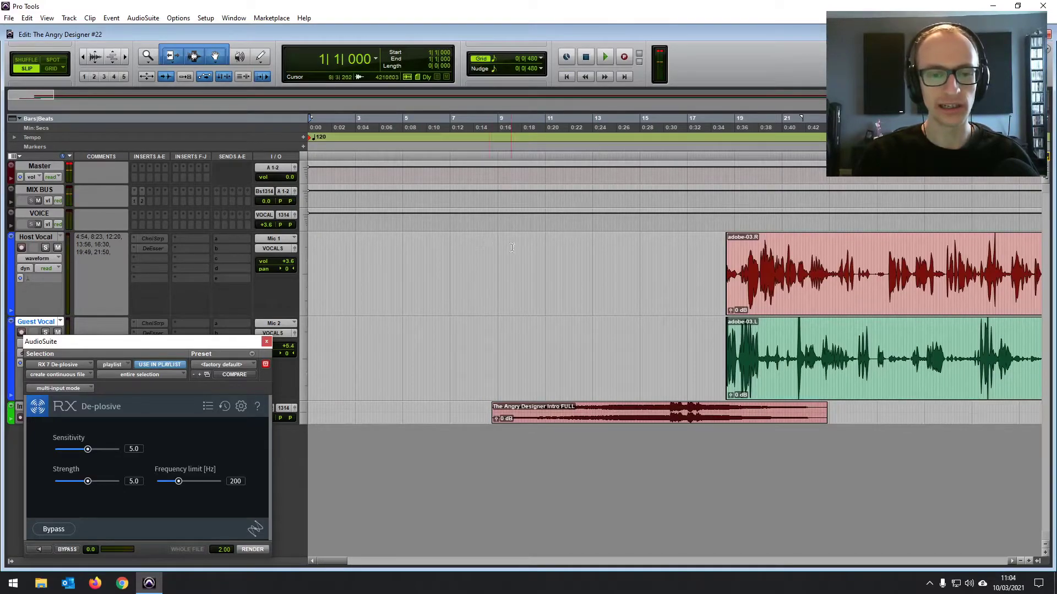
pyautogui.hotkey('ctrl', '[')
pyautogui.hotkey('ctrl', '[')
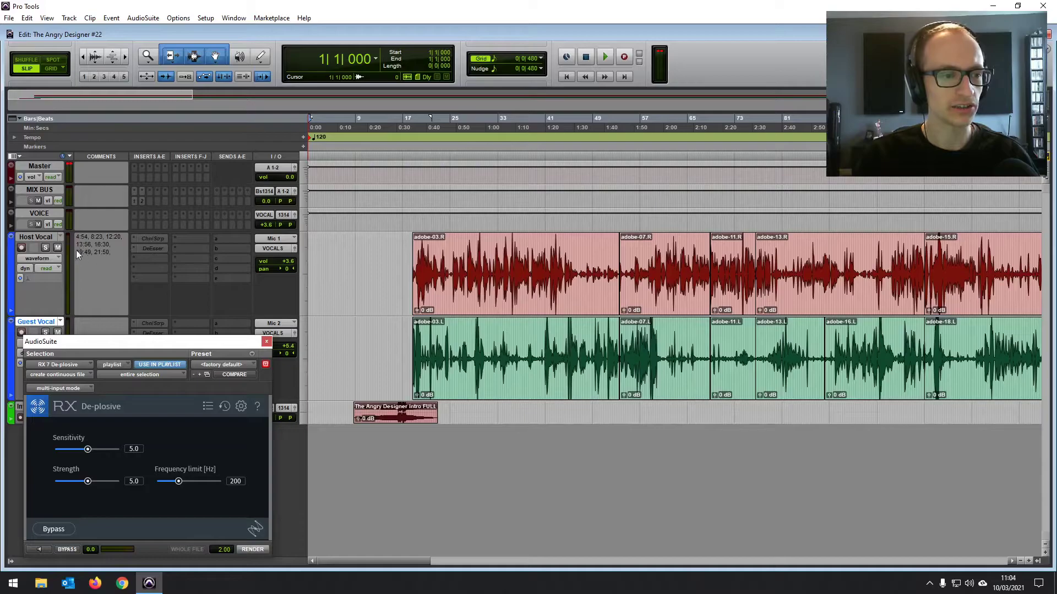
pyautogui.hscroll(10, 703, 278)
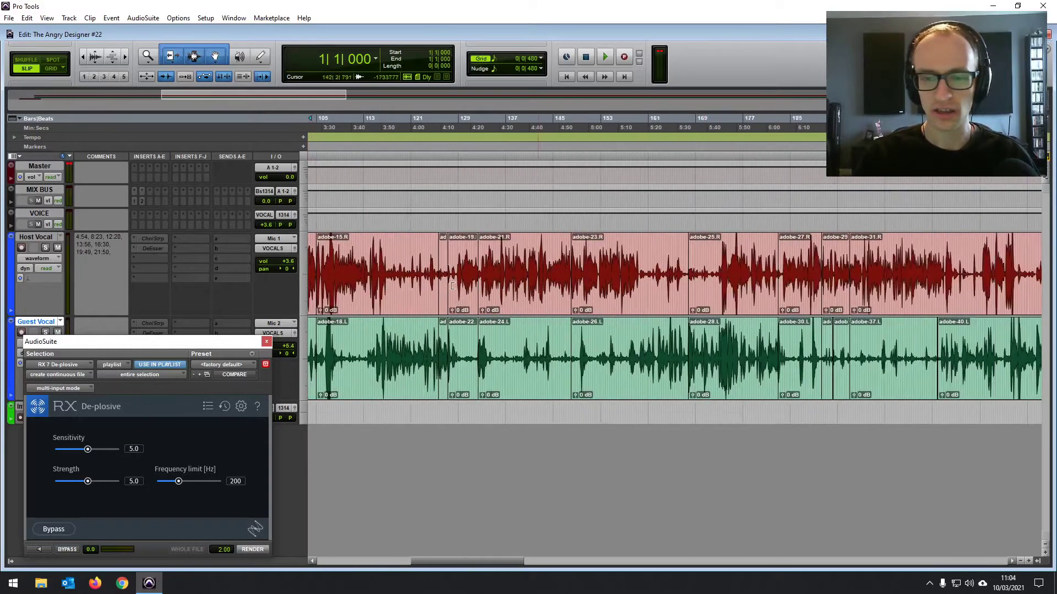
pyautogui.hscroll(3, 564, 274)
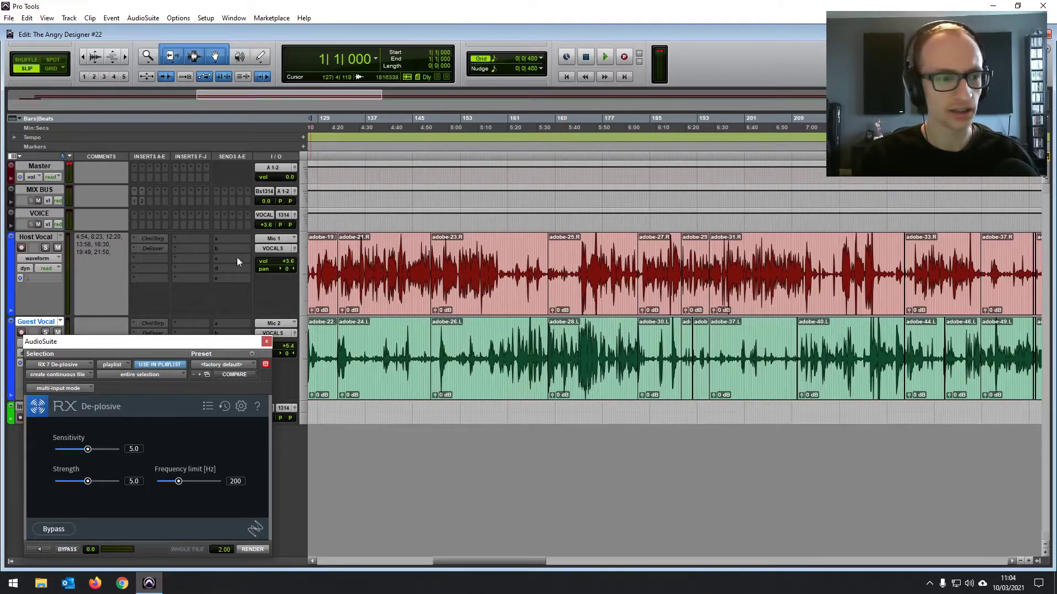
pyautogui.hscroll(12, 520, 272)
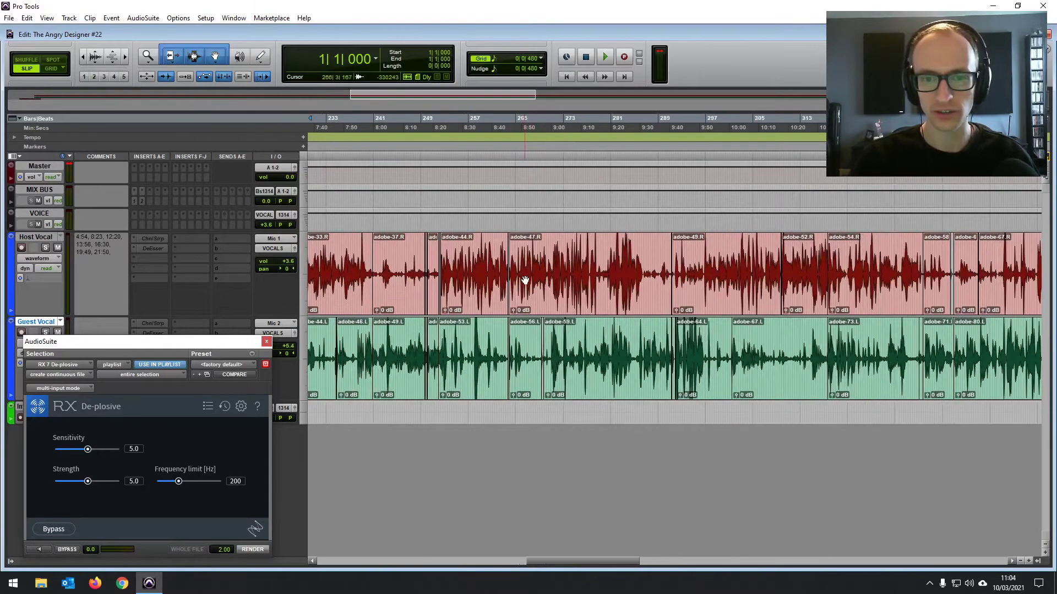
pyautogui.hscroll(12, 522, 271)
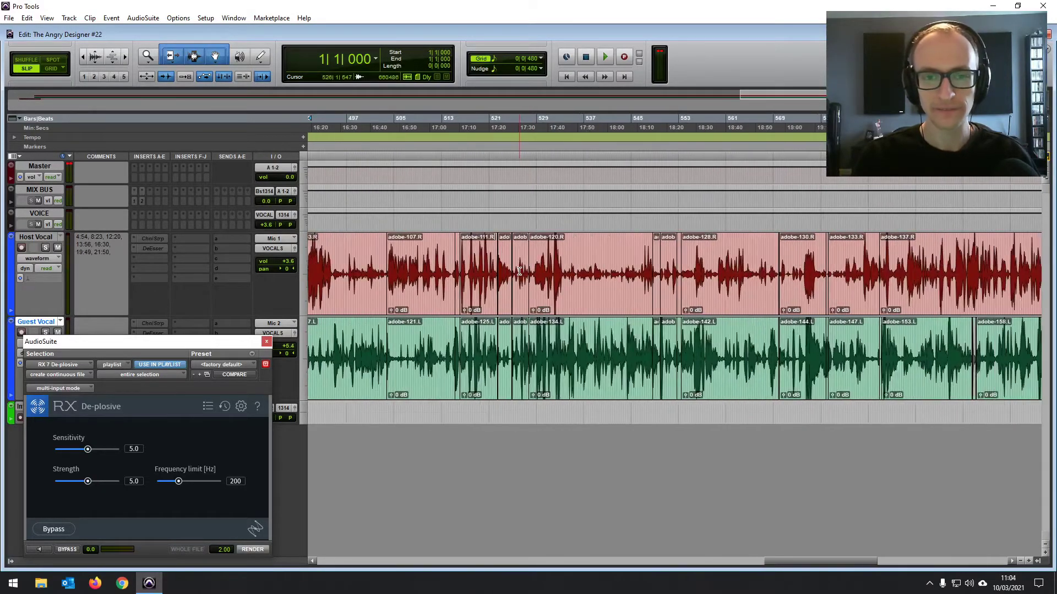
pyautogui.hscroll(2, 519, 271)
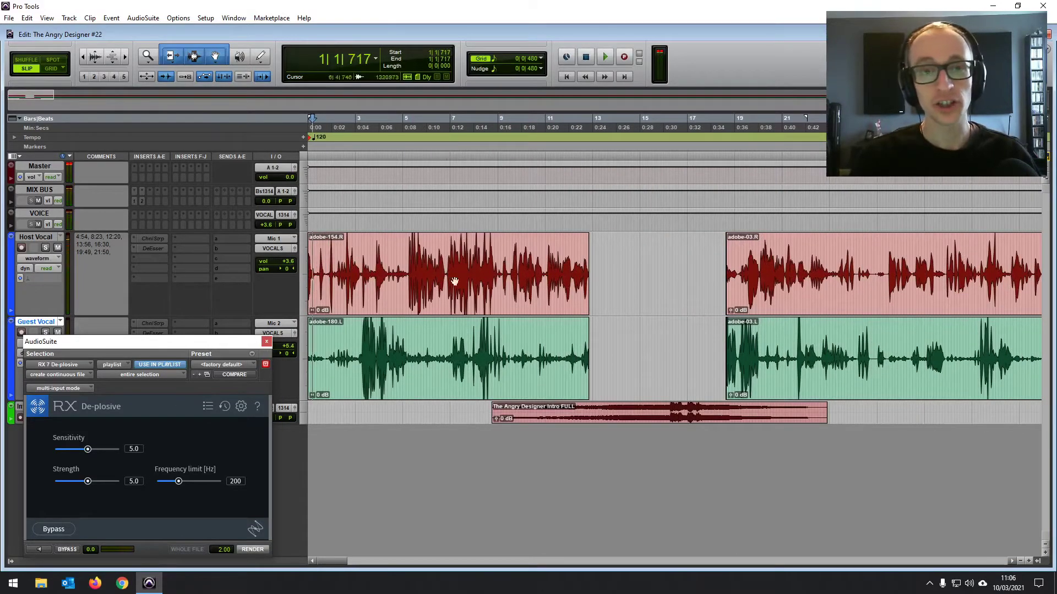
# Move the opening host and guest vocal clips from the session start slightly later so that they start at 1|1|004.
pyautogui.click(425, 309)
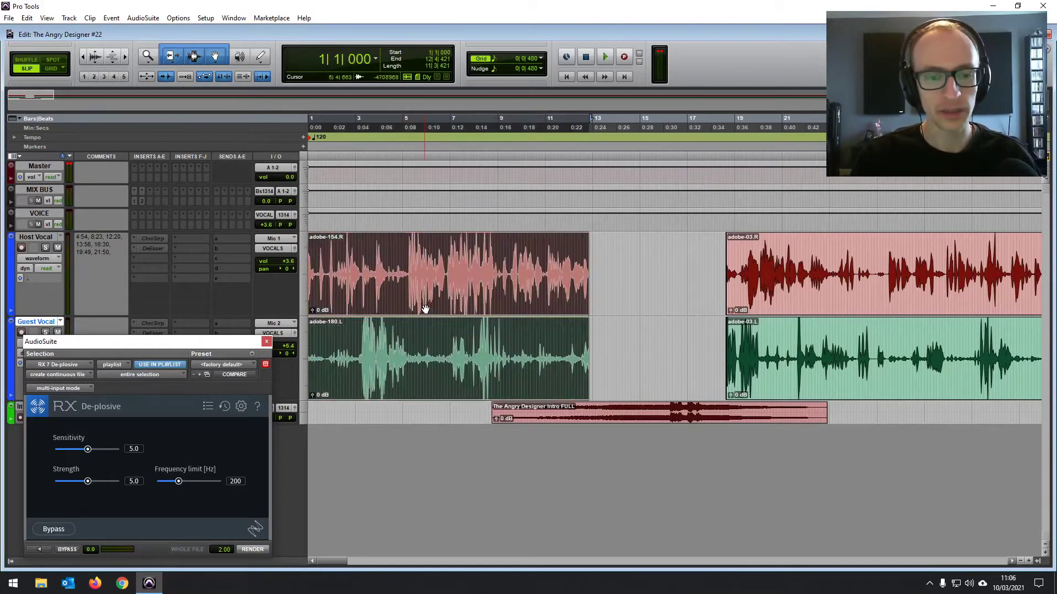
pyautogui.click(566, 77)
pyautogui.hotkey('ctrl', ']')
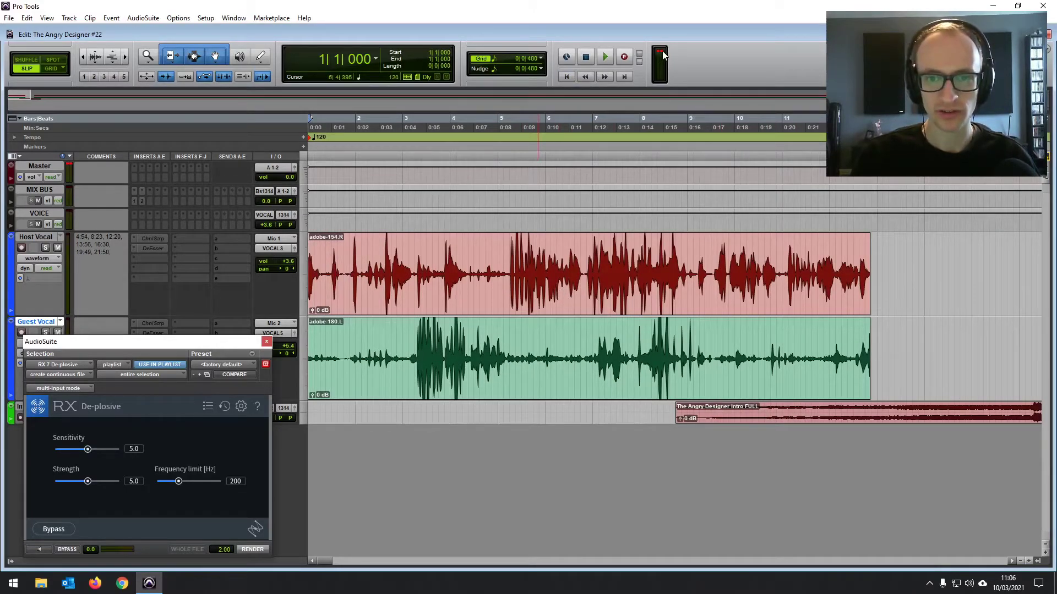
pyautogui.hotkey('ctrl', ']')
pyautogui.hotkey('ctrl', ']')
pyautogui.hotkey('ctrl', ']')
pyautogui.hotkey('ctrl', ']')
pyautogui.hotkey('ctrl', ']')
pyautogui.hotkey('ctrl', ']')
pyautogui.hotkey('ctrl', ']')
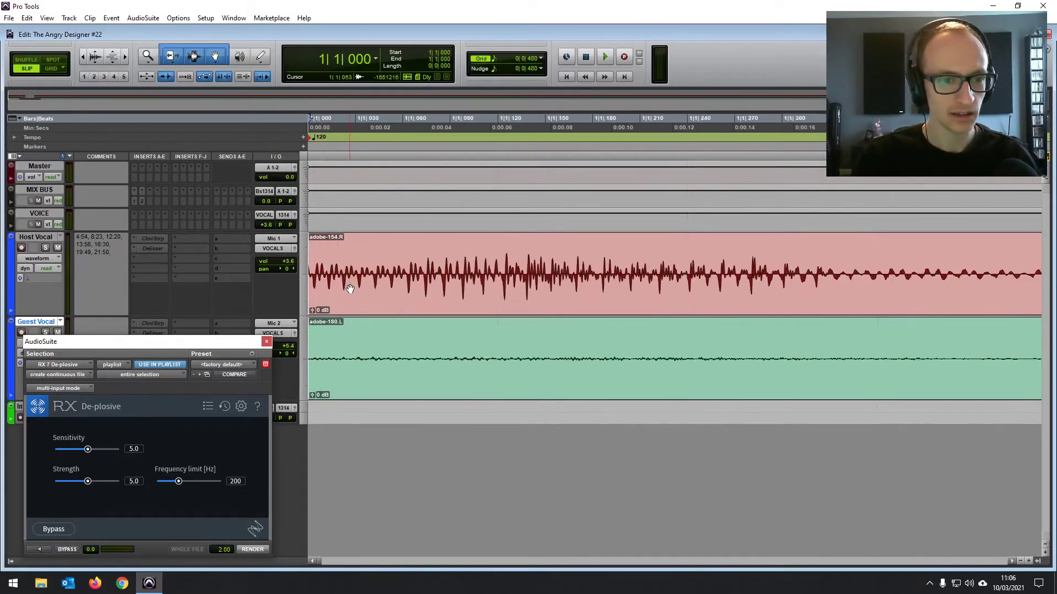
pyautogui.hotkey('ctrl', ']')
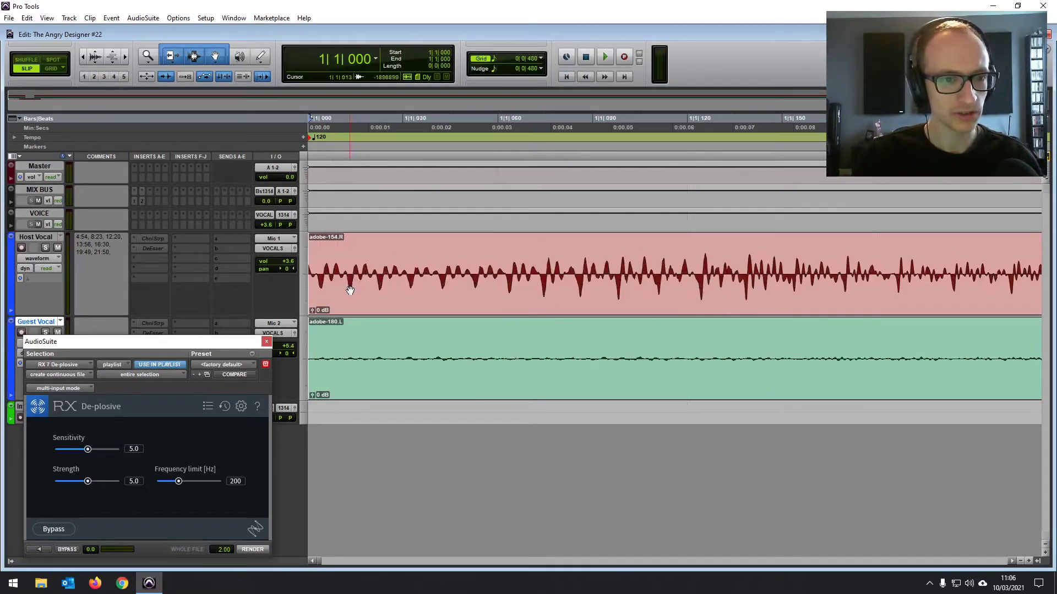
pyautogui.hotkey('ctrl', ']')
pyautogui.hotkey('ctrl', ']')
pyautogui.hotkey('ctrl', ']')
pyautogui.moveTo(361, 282); pyautogui.dragTo(457, 278)
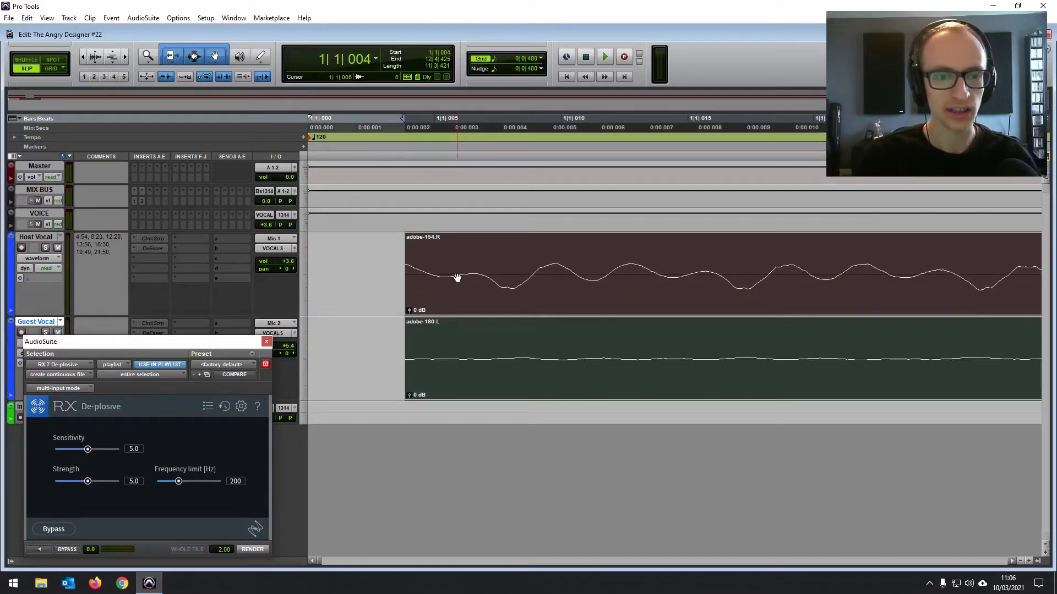
# Add a fade-in about 1 ms long to the start of both opening vocal clips.
pyautogui.click(439, 246)
pyautogui.moveTo(408, 237); pyautogui.dragTo(462, 269)
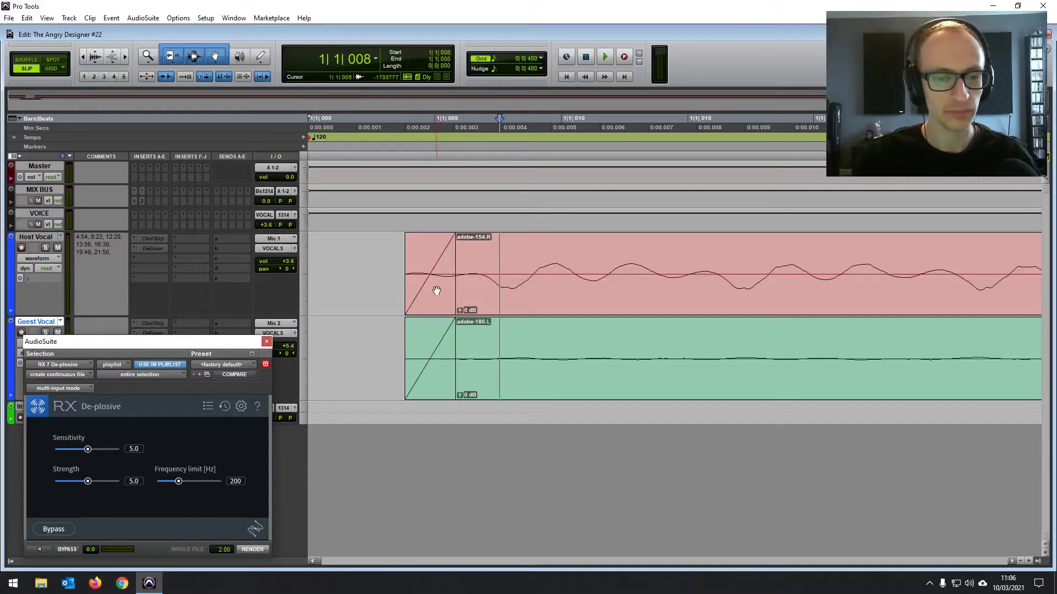
pyautogui.click(498, 265)
# Audition the opening vocal clips from the session start at 1|1|000.
pyautogui.press('r')
pyautogui.press('r')
pyautogui.press('r')
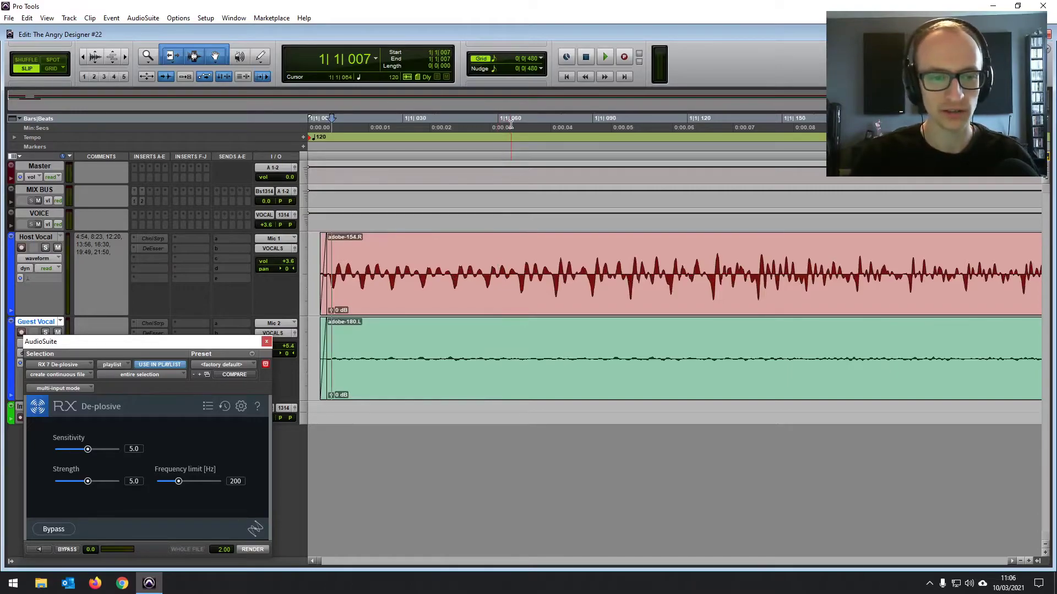
pyautogui.press('r')
pyautogui.press('r')
pyautogui.press('r')
pyautogui.press('r')
pyautogui.press('r')
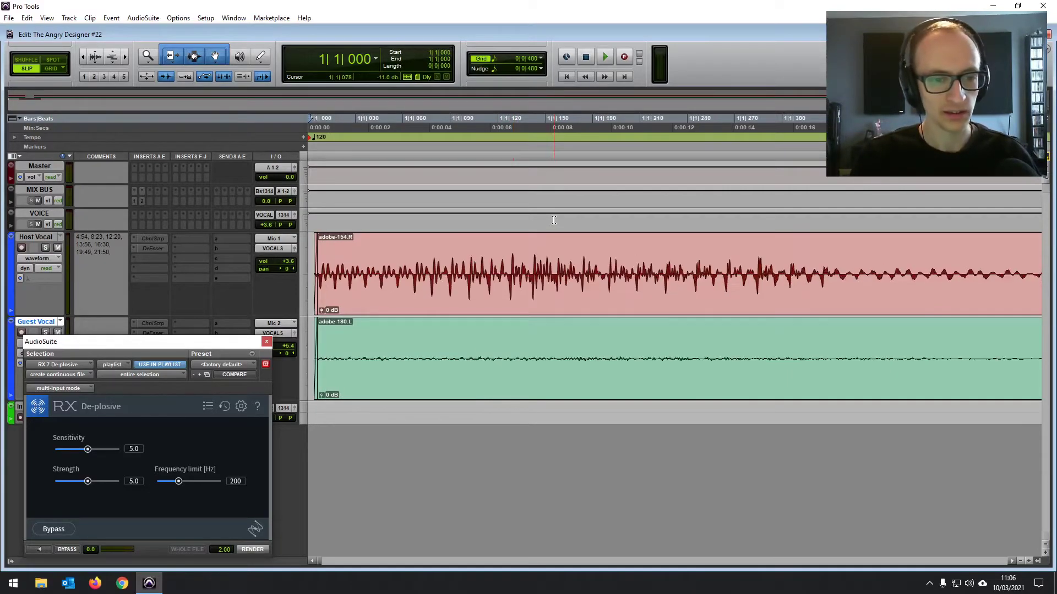
pyautogui.press('r')
pyautogui.press('r')
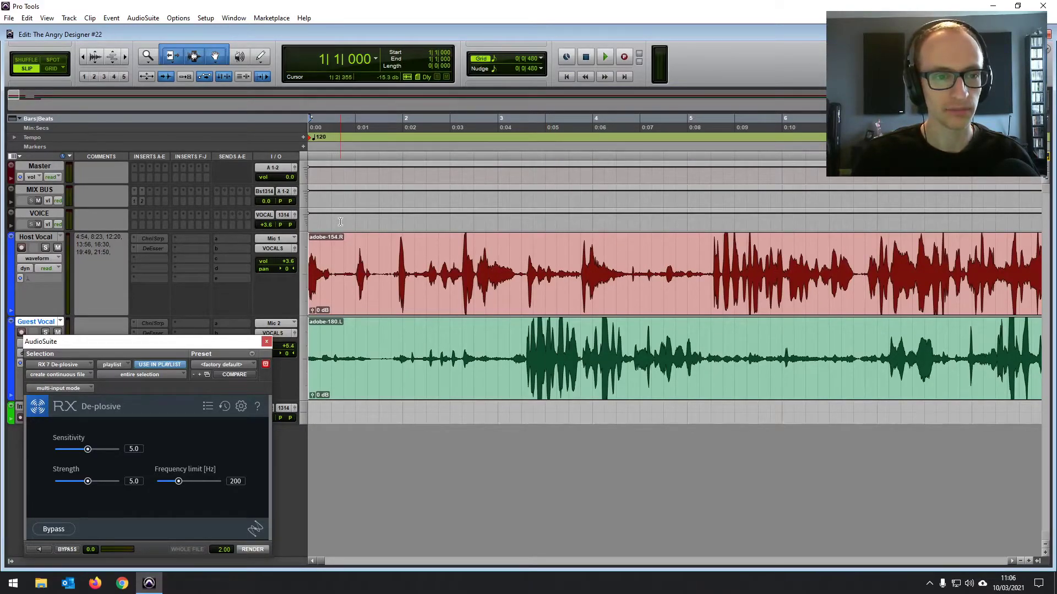
pyautogui.press('space')
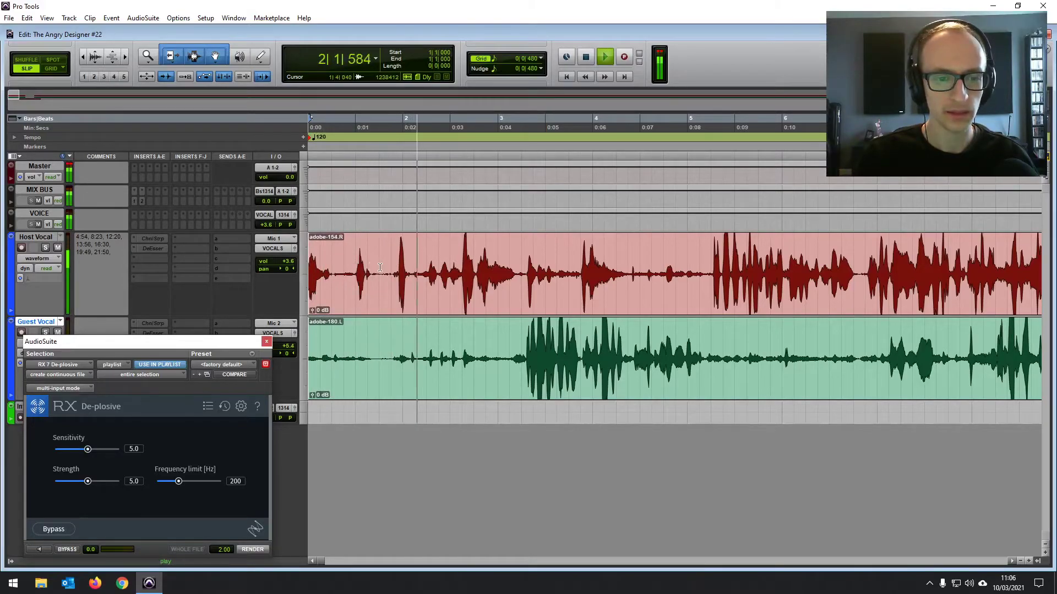
# Try sliding the opening host and guest vocal clips along the session start, and undo the last move.
pyautogui.press('r')
pyautogui.press('r')
pyautogui.moveTo(343, 287)
pyautogui.mouseDown()
pyautogui.moveTo(364, 287)
pyautogui.moveTo(309, 287)
pyautogui.moveTo(417, 287)
pyautogui.moveTo(330, 284)
pyautogui.mouseUp()
pyautogui.press('space')
pyautogui.press('space')
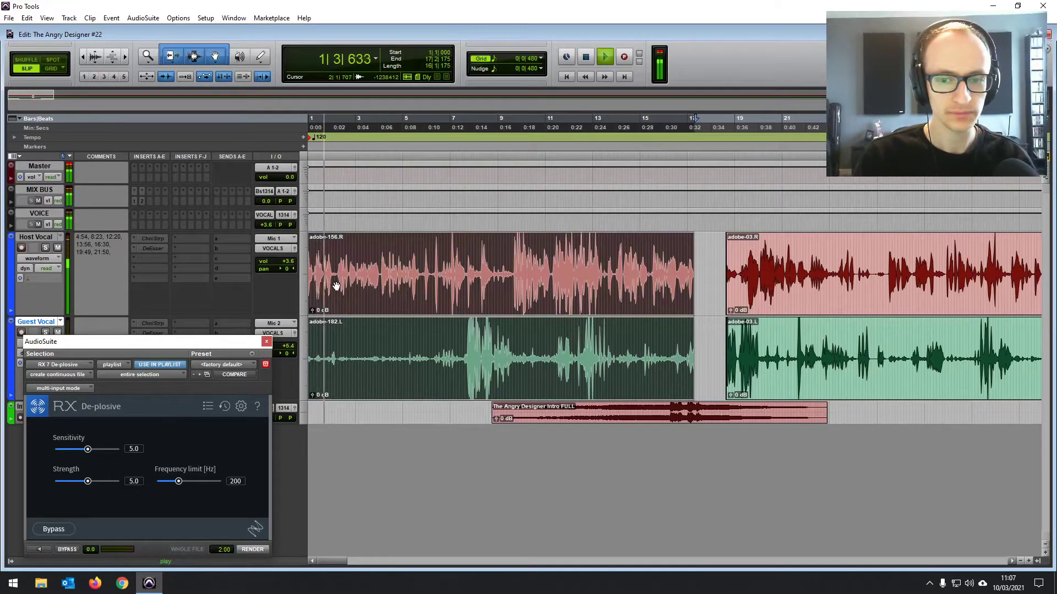
pyautogui.moveTo(337, 287); pyautogui.dragTo(363, 286)
pyautogui.press('space')
pyautogui.hotkey('ctrl', 'z')
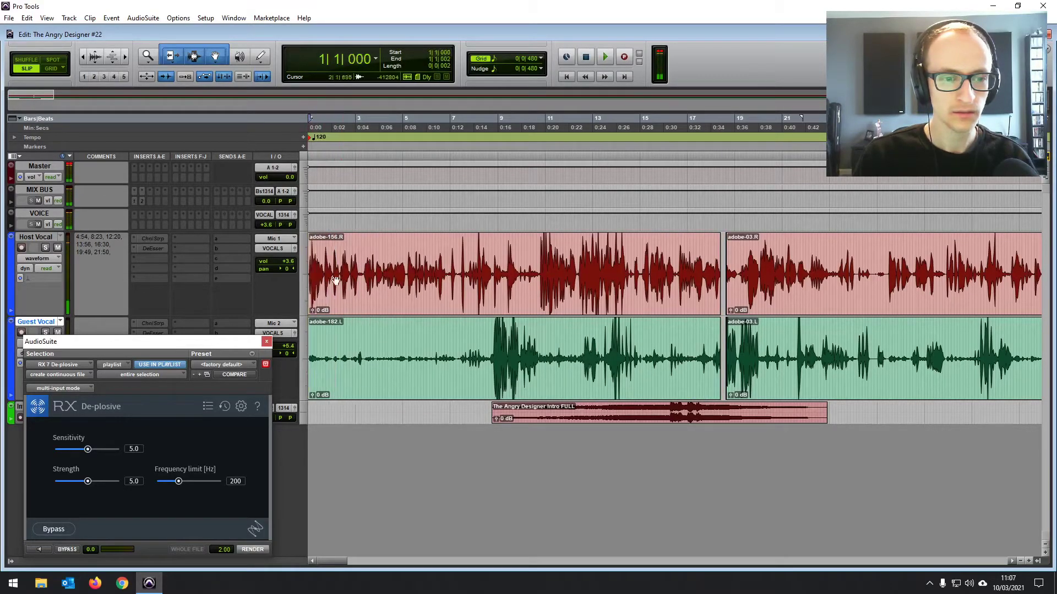
# Move the opening host and guest vocal clips slightly later so that they start at about 1|1|223.
pyautogui.press('space')
pyautogui.press('t')
pyautogui.press('t')
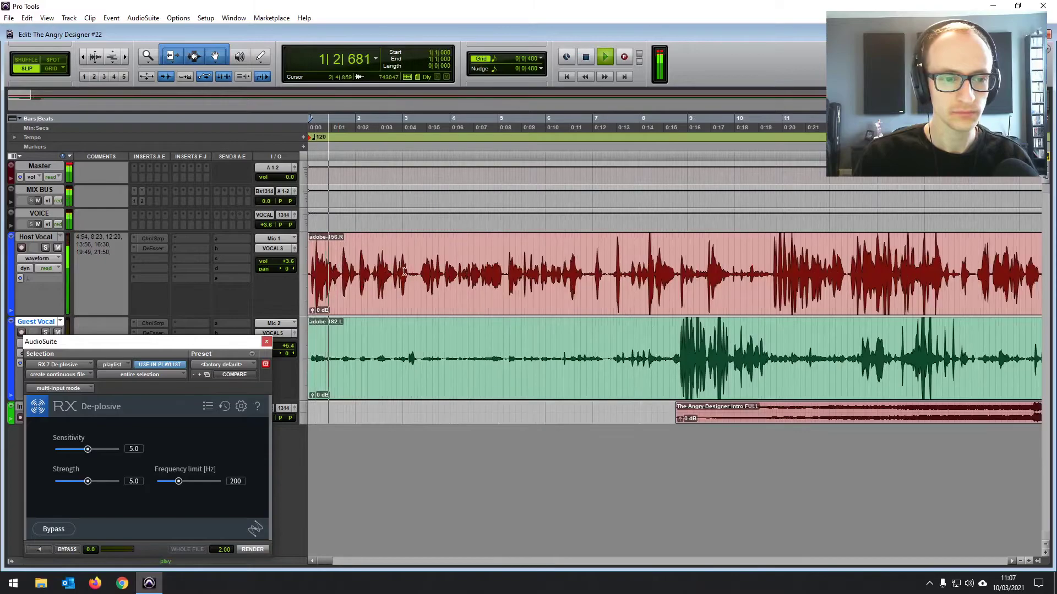
pyautogui.moveTo(313, 265); pyautogui.dragTo(313, 266)
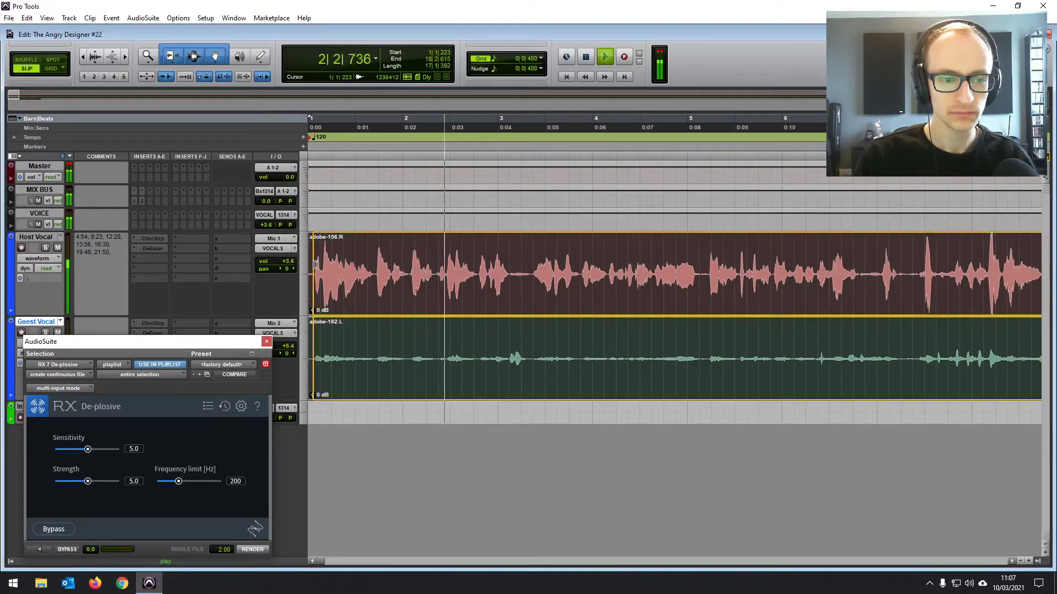
pyautogui.press('space')
pyautogui.press('r')
pyautogui.press('r')
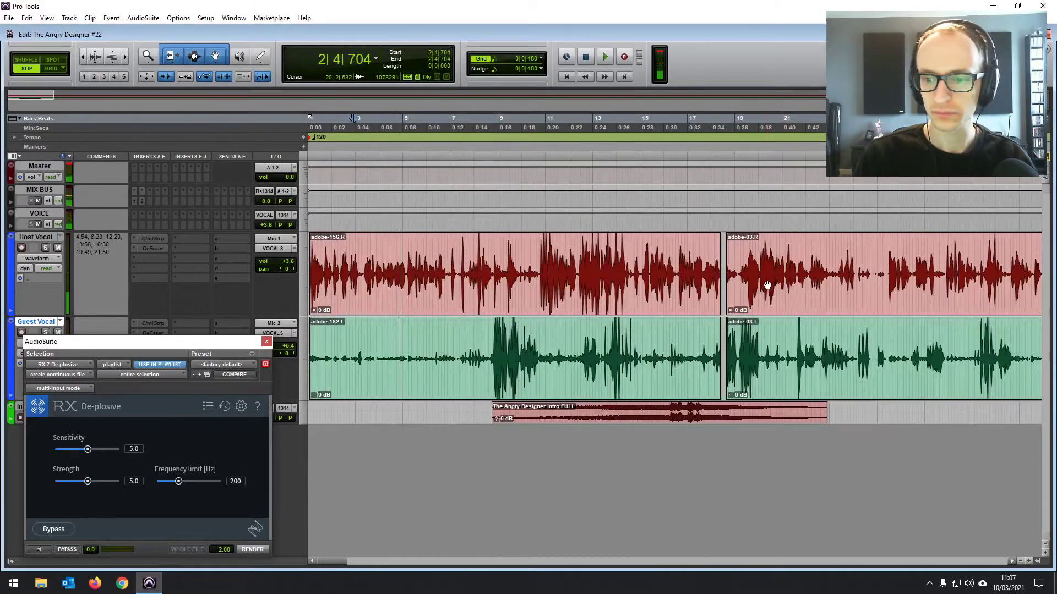
pyautogui.click(710, 423)
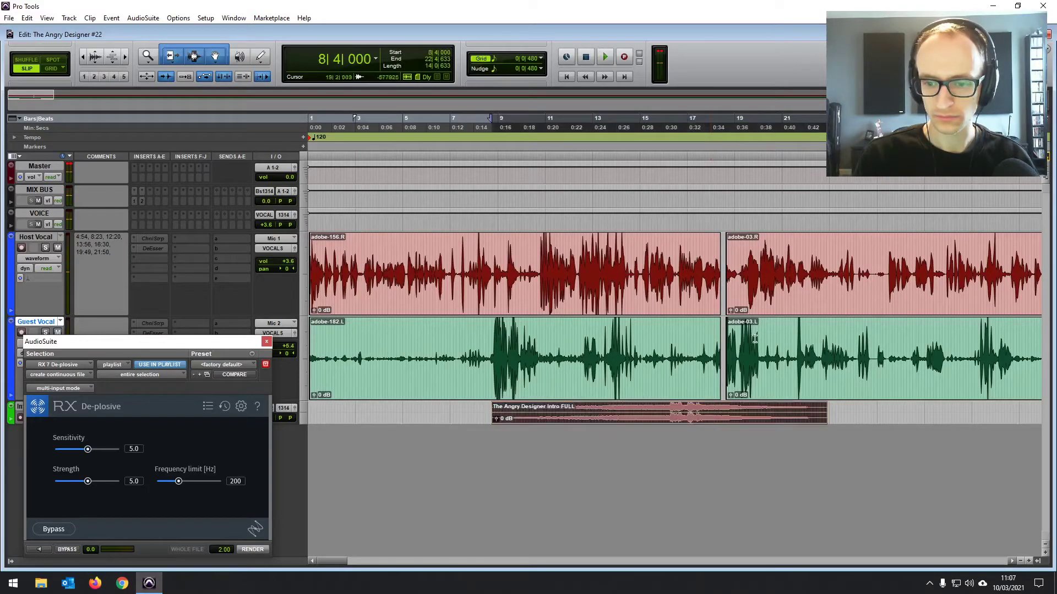
pyautogui.keyDown('shift'); pyautogui.click(776, 292); pyautogui.keyUp('shift')
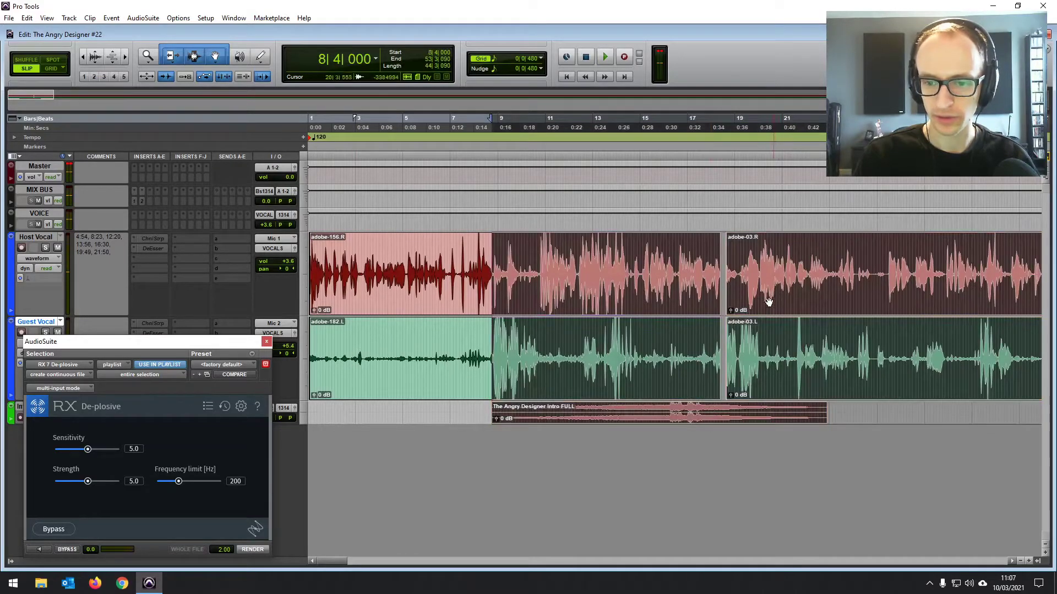
pyautogui.click(769, 265)
pyautogui.press('r')
pyautogui.press('r')
pyautogui.press('r')
pyautogui.press('r')
pyautogui.press('t')
pyautogui.press('t')
pyautogui.press('t')
pyautogui.press('t')
pyautogui.click(591, 296)
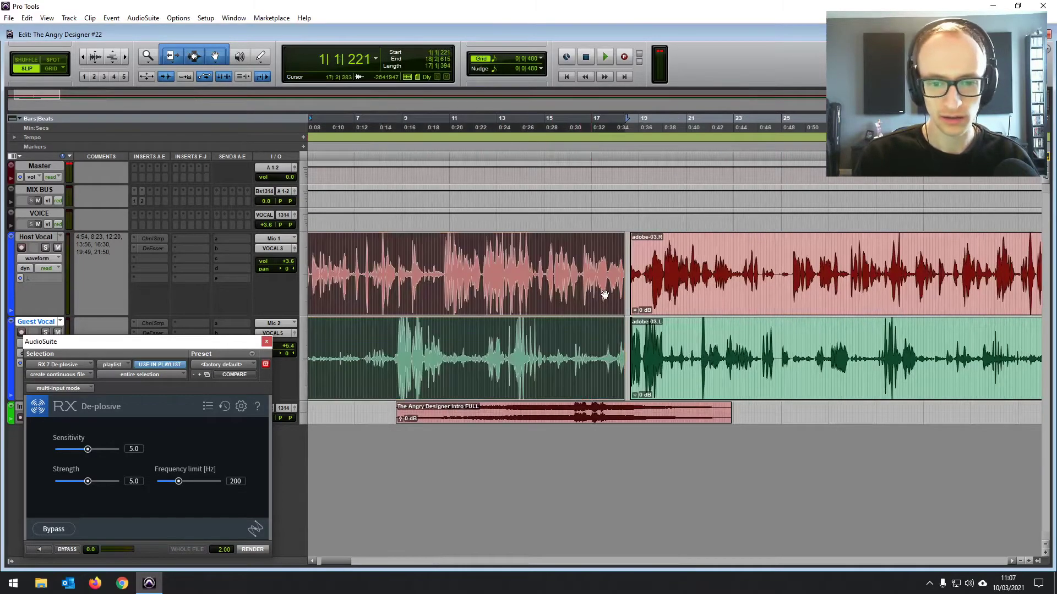
# Select all host and guest vocal clips from adobe-03 to the episode's end and move them later to start at 25|2|061.
pyautogui.click(638, 292)
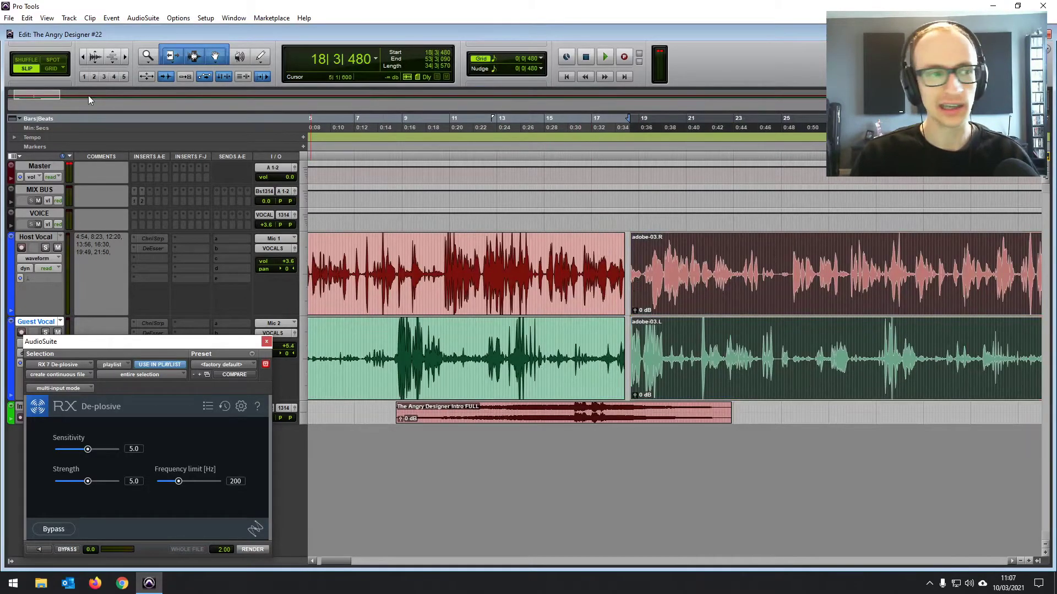
pyautogui.press('r')
pyautogui.press('r')
pyautogui.press('r')
pyautogui.press('r')
pyautogui.press('r')
pyautogui.keyDown('shift'); pyautogui.click(843, 254); pyautogui.keyUp('shift')
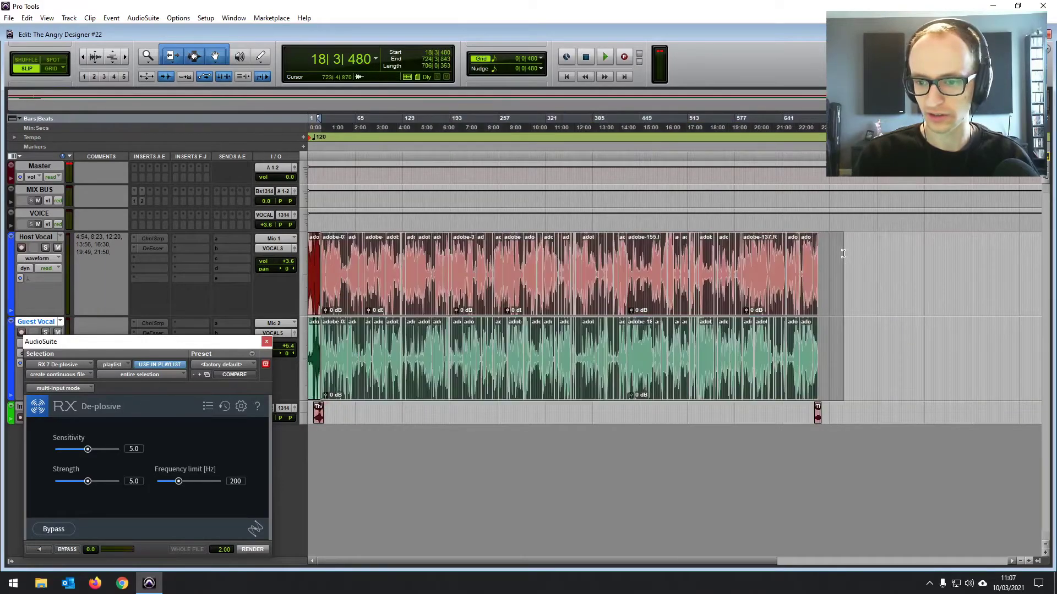
pyautogui.press('t')
pyautogui.press('t')
pyautogui.press('t')
pyautogui.press('t')
pyautogui.press('t')
pyautogui.moveTo(707, 270); pyautogui.dragTo(869, 289)
pyautogui.press('r')
pyautogui.press('r')
pyautogui.press('r')
pyautogui.press('r')
pyautogui.press('r')
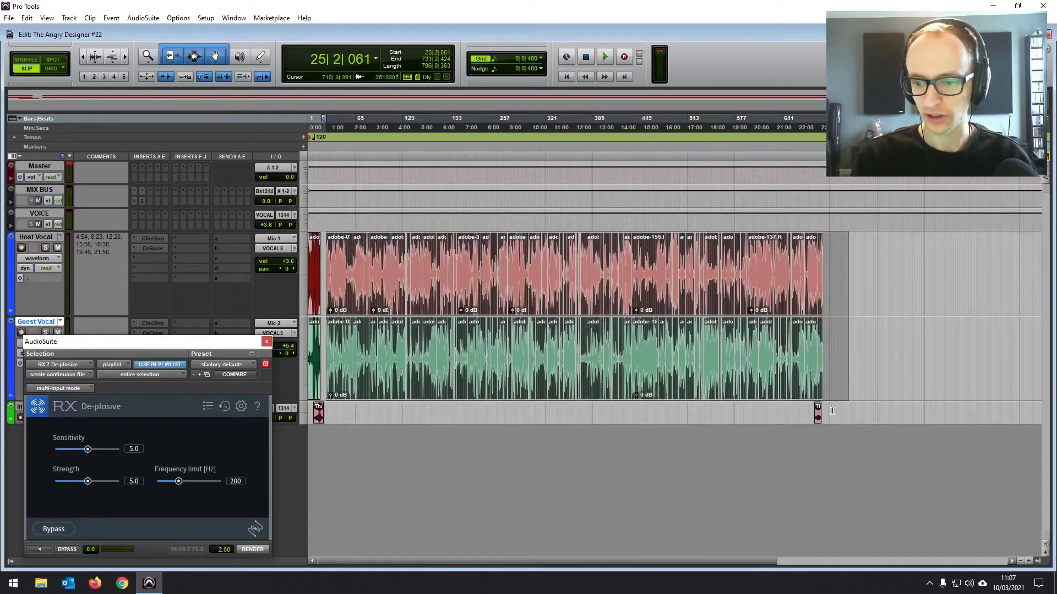
# Return to the session start and audition the opening vocals through to their end.
pyautogui.click(816, 417)
pyautogui.click(566, 76)
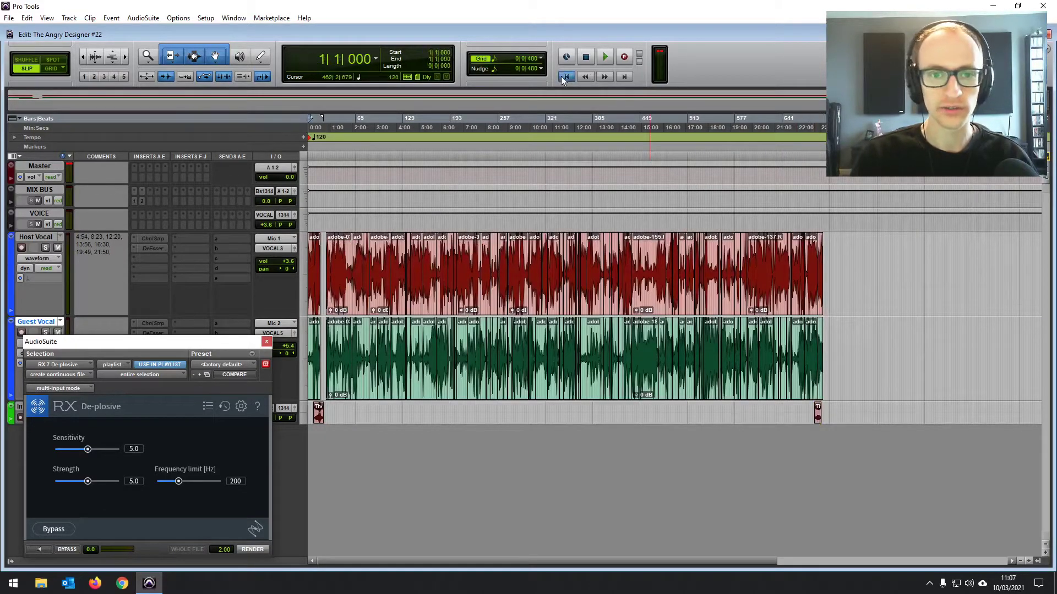
pyautogui.press('space')
pyautogui.press('t')
pyautogui.press('t')
pyautogui.press('t')
pyautogui.press('t')
pyautogui.press('t')
pyautogui.press('t')
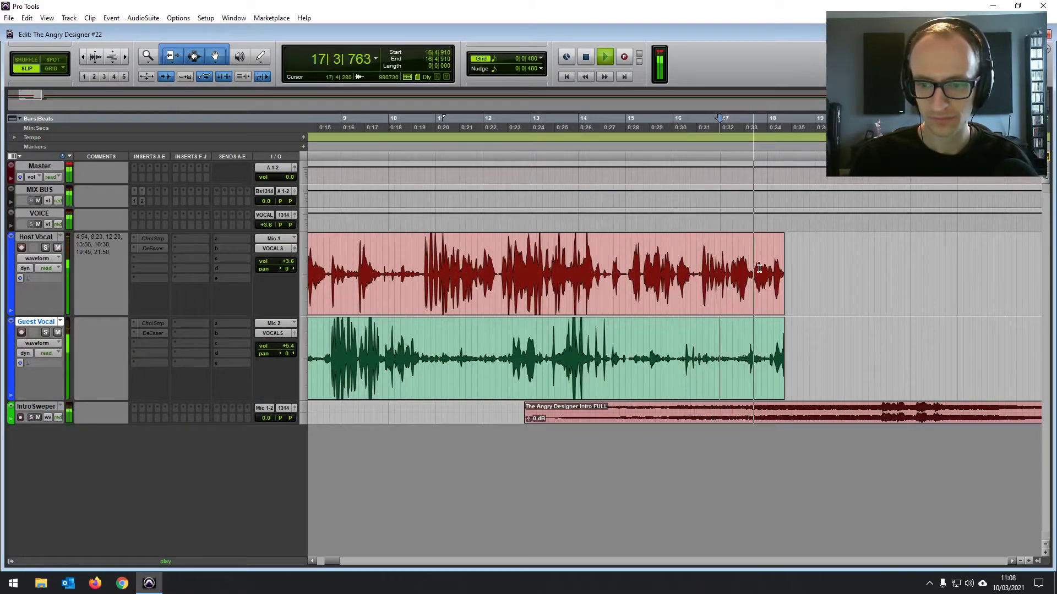
pyautogui.press('space')
# Add a short fade-out to the opening host clip, and trim the opening guest clip's end back to about 0:33 with a short fade-out.
pyautogui.moveTo(783, 242); pyautogui.dragTo(781, 243)
pyautogui.moveTo(779, 360); pyautogui.dragTo(744, 367)
pyautogui.moveTo(745, 327); pyautogui.dragTo(739, 327)
pyautogui.click(776, 338)
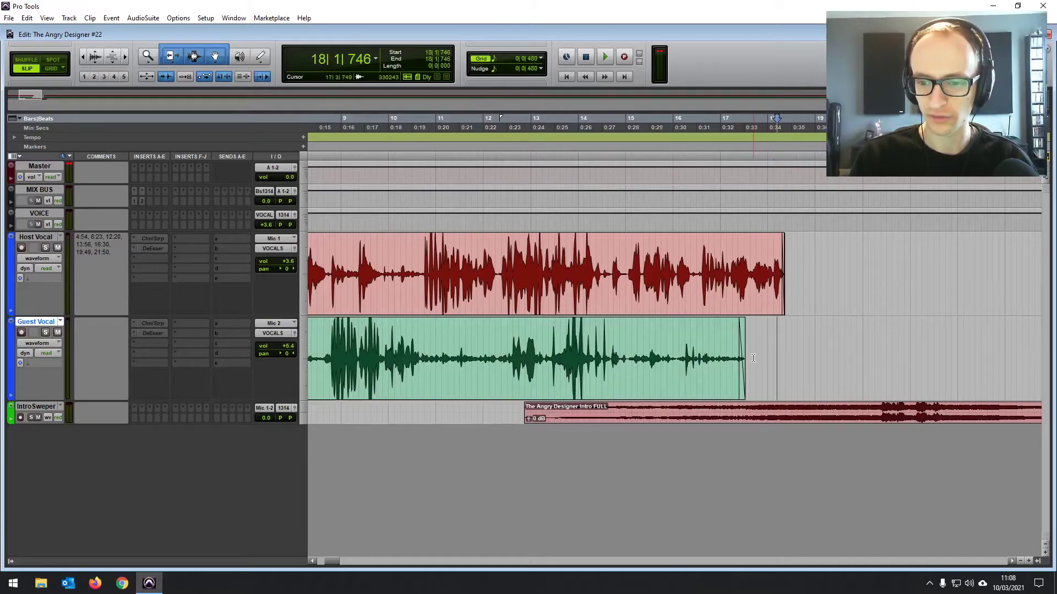
pyautogui.hotkey('ctrl', '=')
# Audition the end of the opening vocals over the intro music from 16|2|601.
pyautogui.click(613, 344)
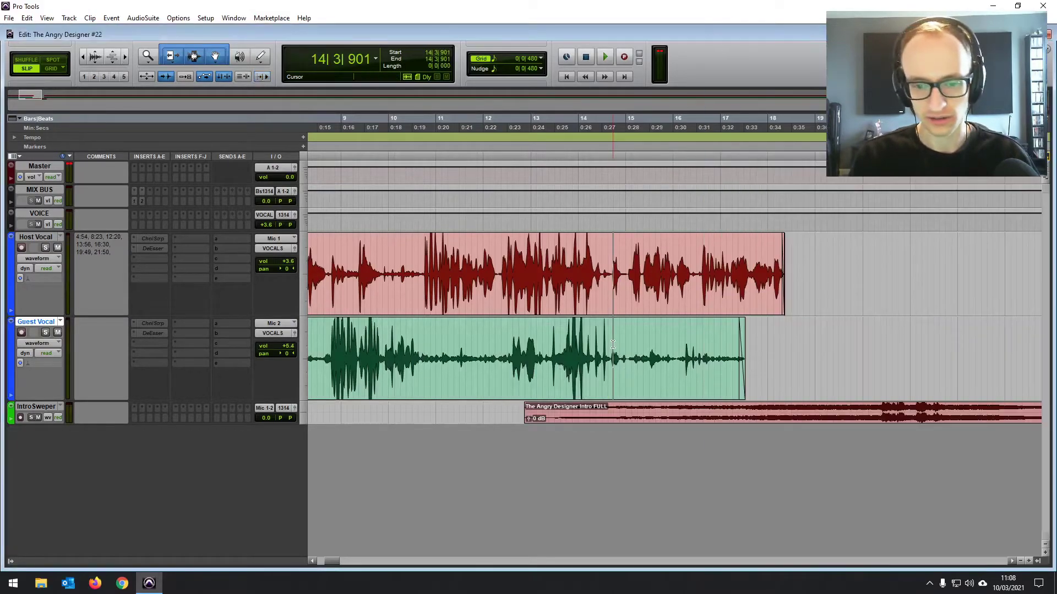
pyautogui.press('r')
pyautogui.press('r')
pyautogui.click(513, 353)
pyautogui.press('t')
pyautogui.press('t')
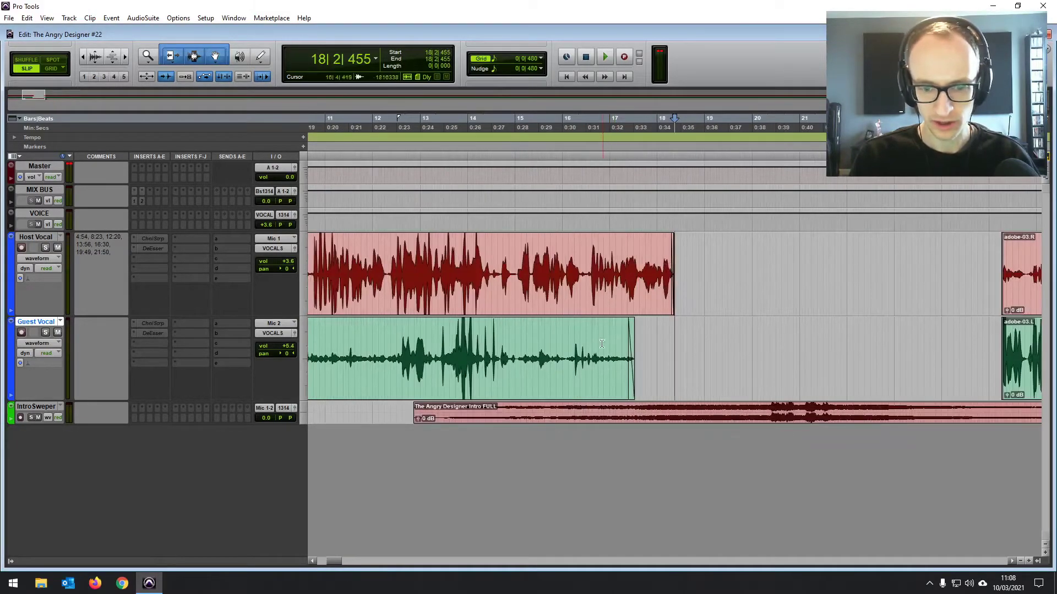
pyautogui.click(582, 352)
pyautogui.press('space')
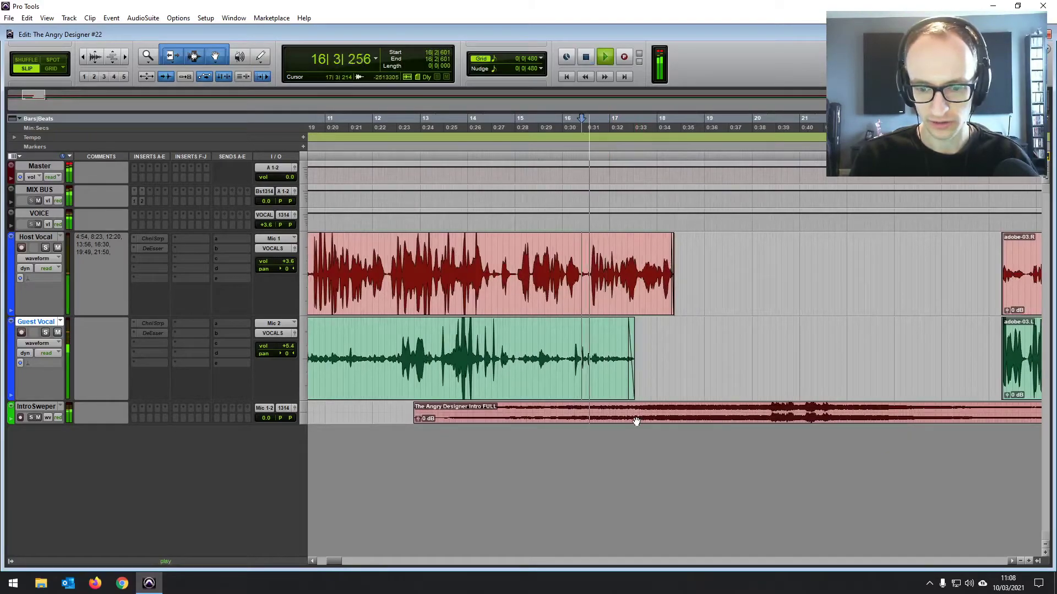
# Move the intro music clip so that it starts at 13|2|508, and audition it from 17|2|483.
pyautogui.doubleClick(679, 409)
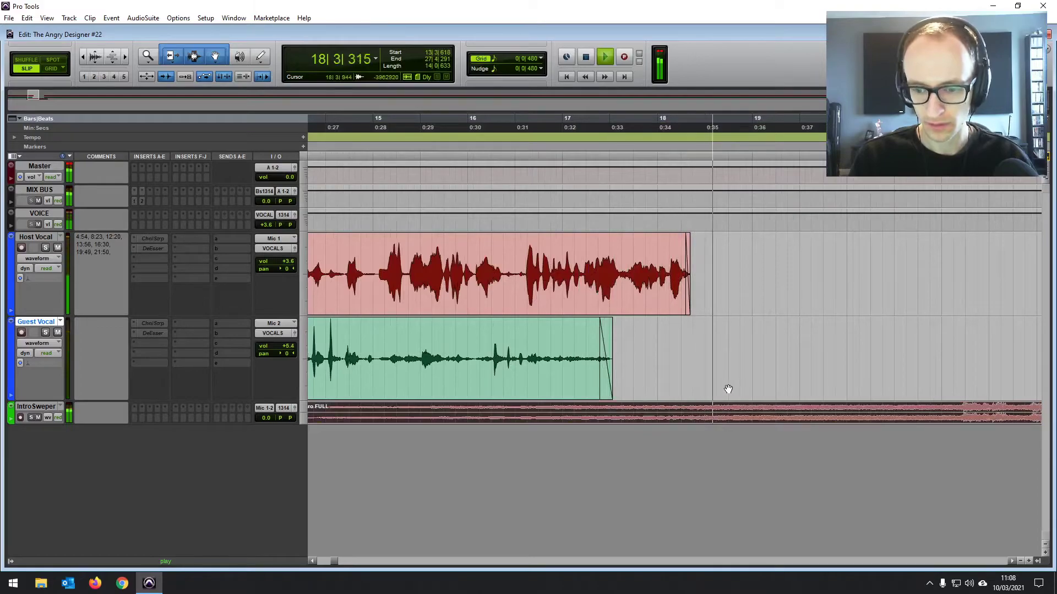
pyautogui.press('space')
pyautogui.click(733, 422)
pyautogui.moveTo(733, 422); pyautogui.dragTo(713, 421)
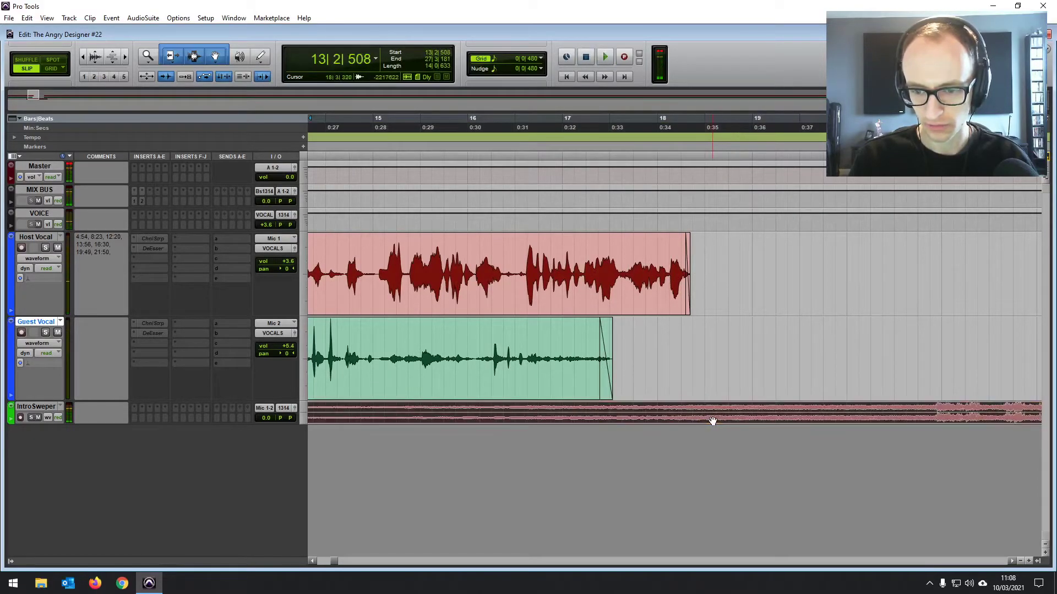
pyautogui.click(598, 262)
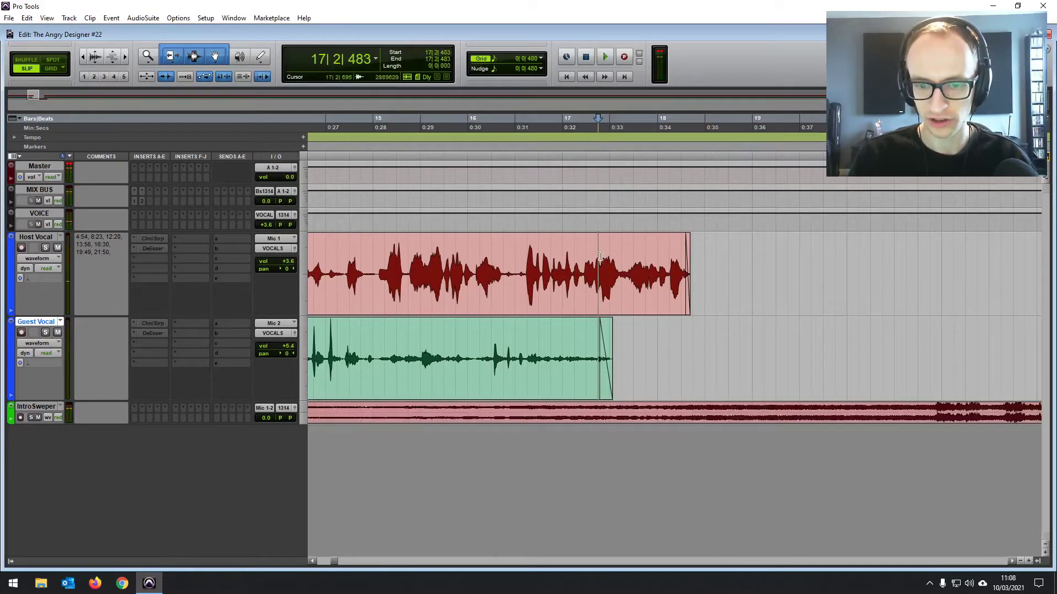
pyautogui.press('space')
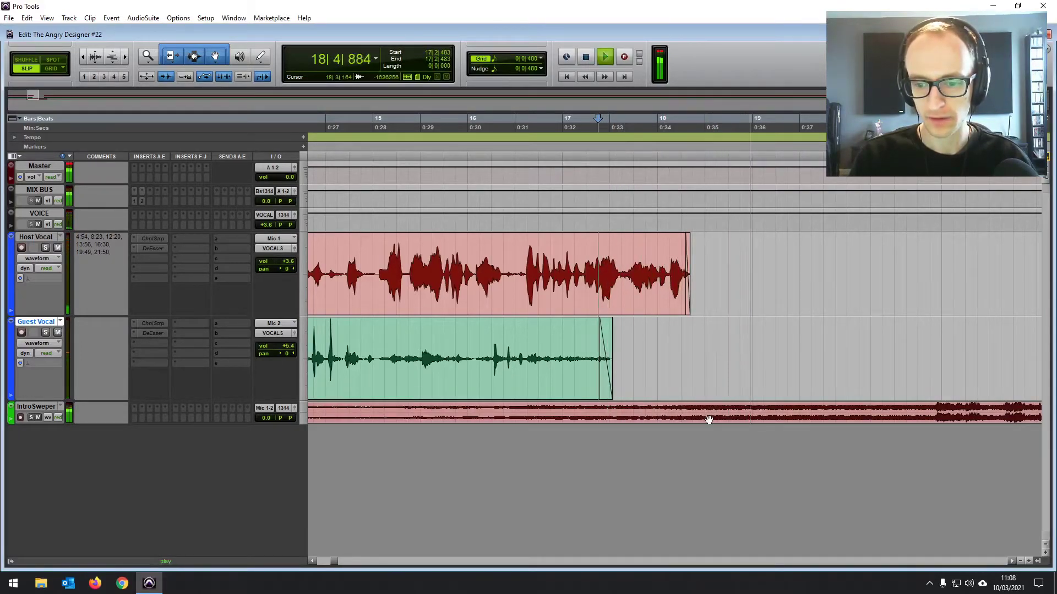
# Move all host and guest vocal clips from adobe-03 onward earlier so that they start at 22|4|388.
pyautogui.scroll(-2, 708, 400)
pyautogui.click(881, 302)
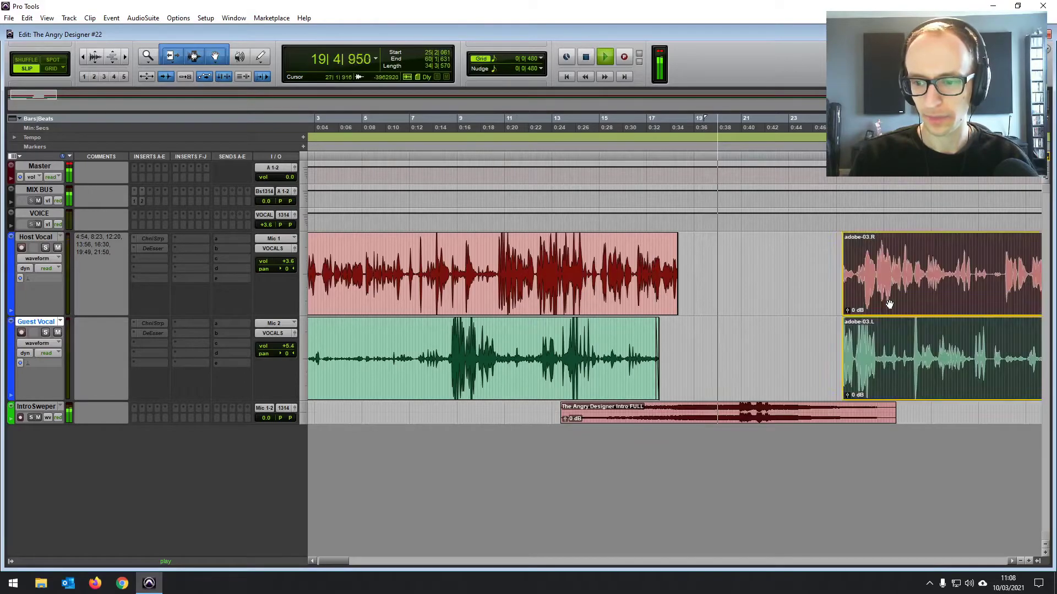
pyautogui.scroll(-1, 887, 305)
pyautogui.scroll(-4, 887, 305)
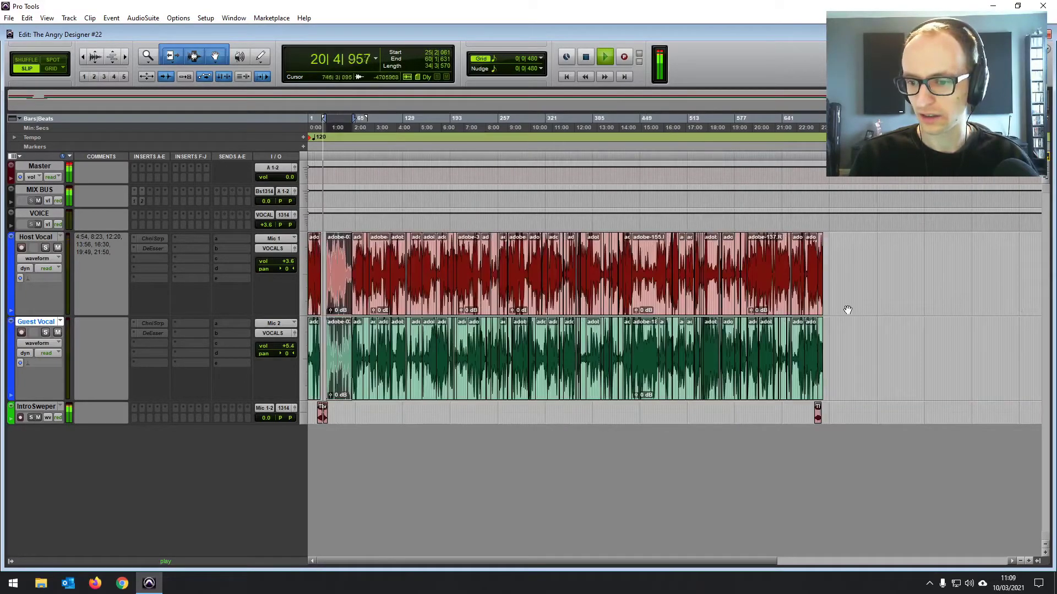
pyautogui.scroll(5, 771, 306)
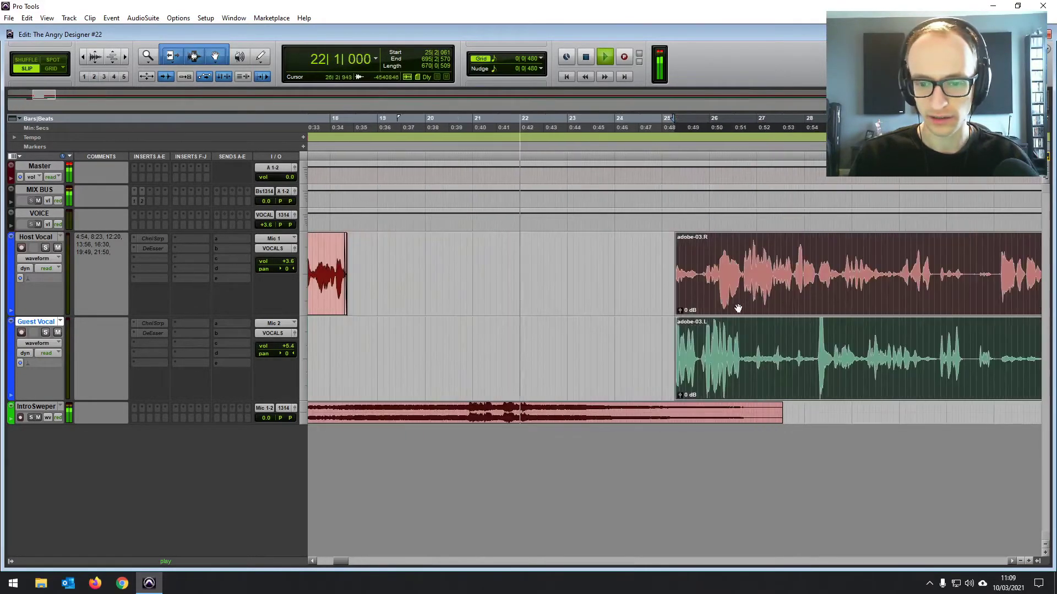
pyautogui.scroll(-5, 741, 309)
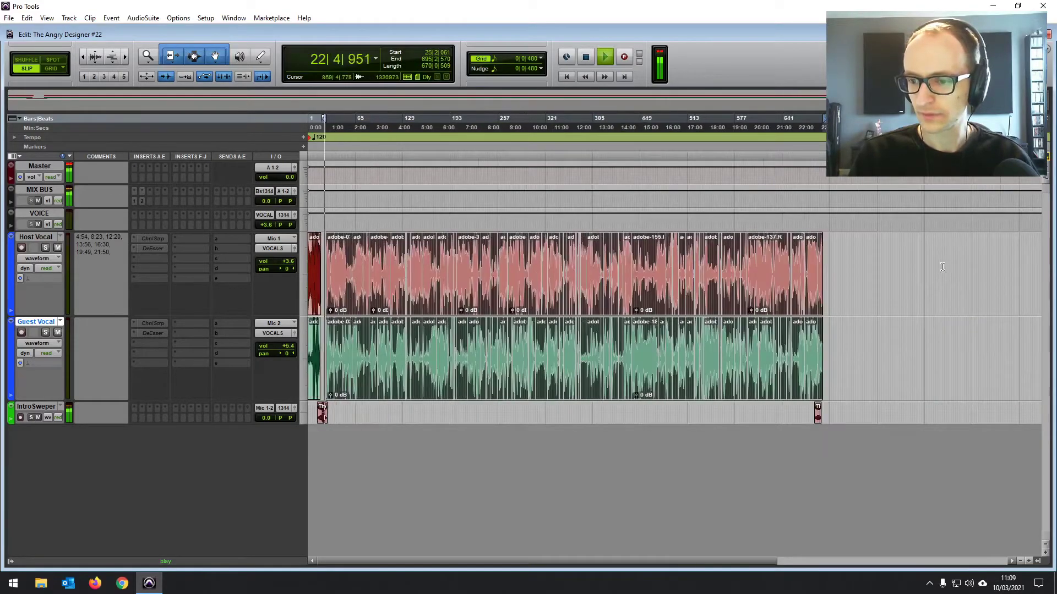
pyautogui.scroll(5, 840, 263)
pyautogui.click(655, 297)
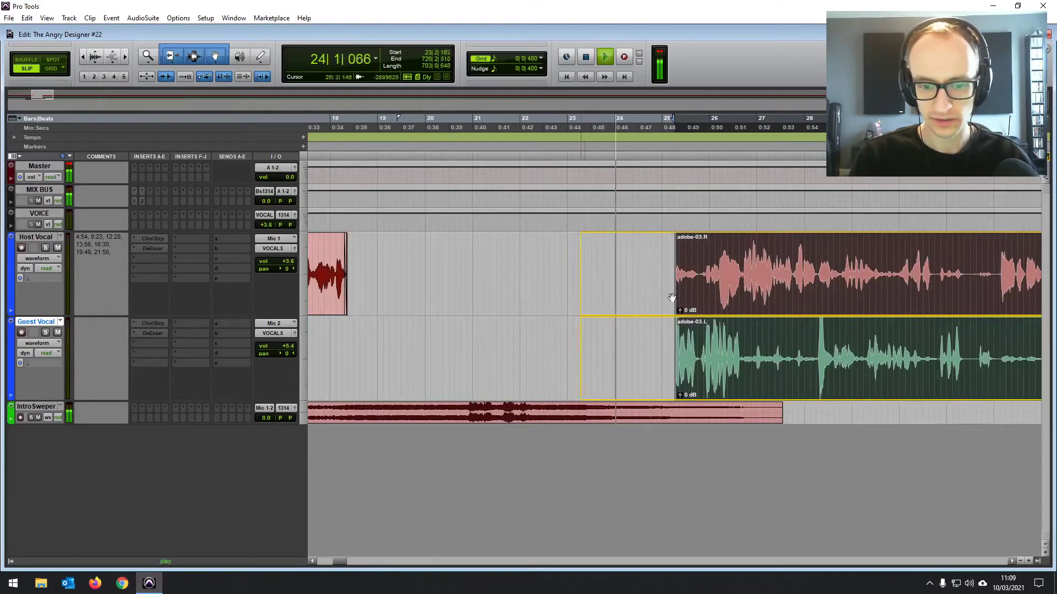
pyautogui.moveTo(655, 298); pyautogui.dragTo(655, 298)
# Audition the transition from the intro music into the main vocals from 21|3|369.
pyautogui.click(501, 265)
pyautogui.press('space')
pyautogui.press('space')
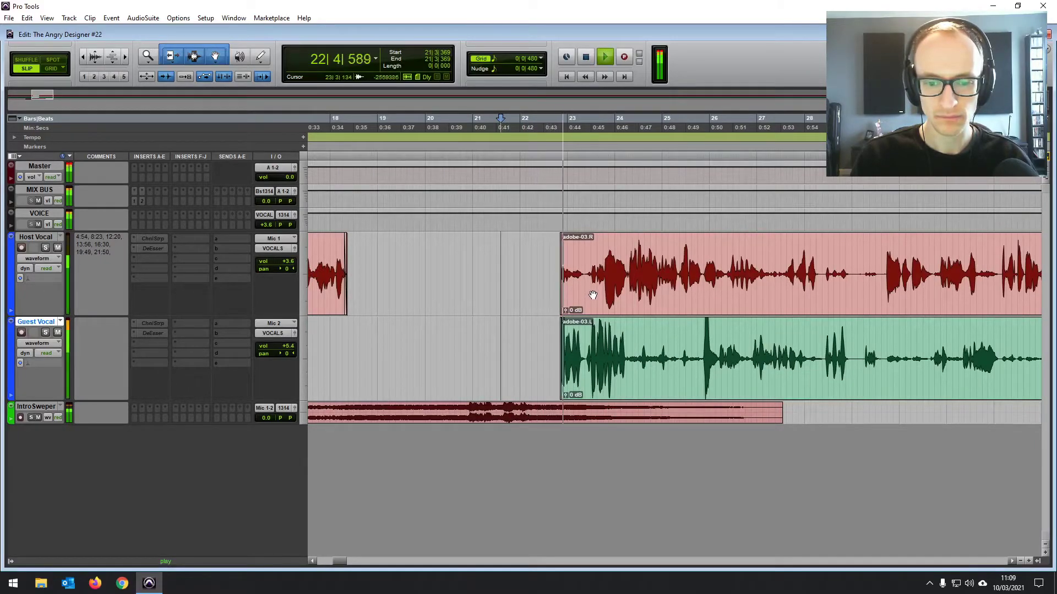
# Move all host and guest vocal clips from adobe-03 onward later so that they start at about 23|3.
pyautogui.scroll(-10, 597, 298)
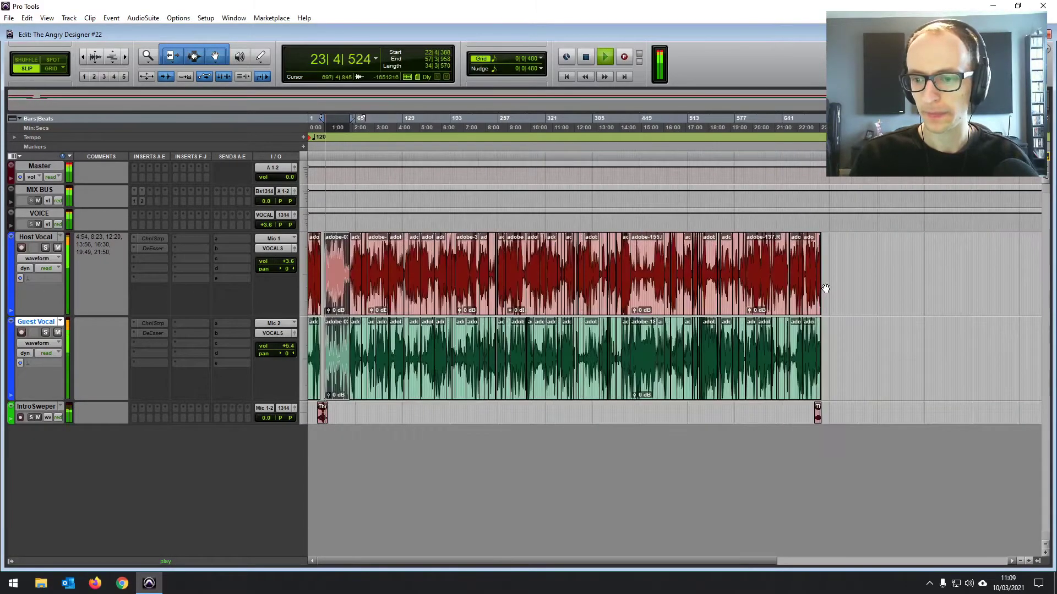
pyautogui.scroll(10, 732, 298)
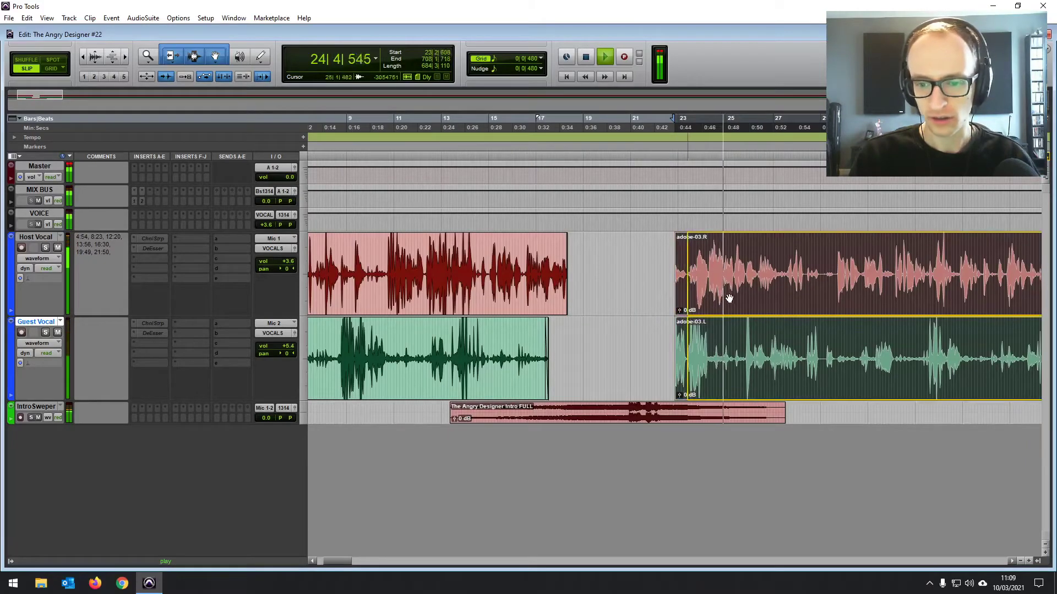
pyautogui.moveTo(734, 298); pyautogui.dragTo(735, 298)
pyautogui.press('space')
# Audition the main vocals' entry over the fading intro music from 21|1|952.
pyautogui.click(667, 278)
pyautogui.click(643, 254)
pyautogui.click(636, 253)
pyautogui.press('space')
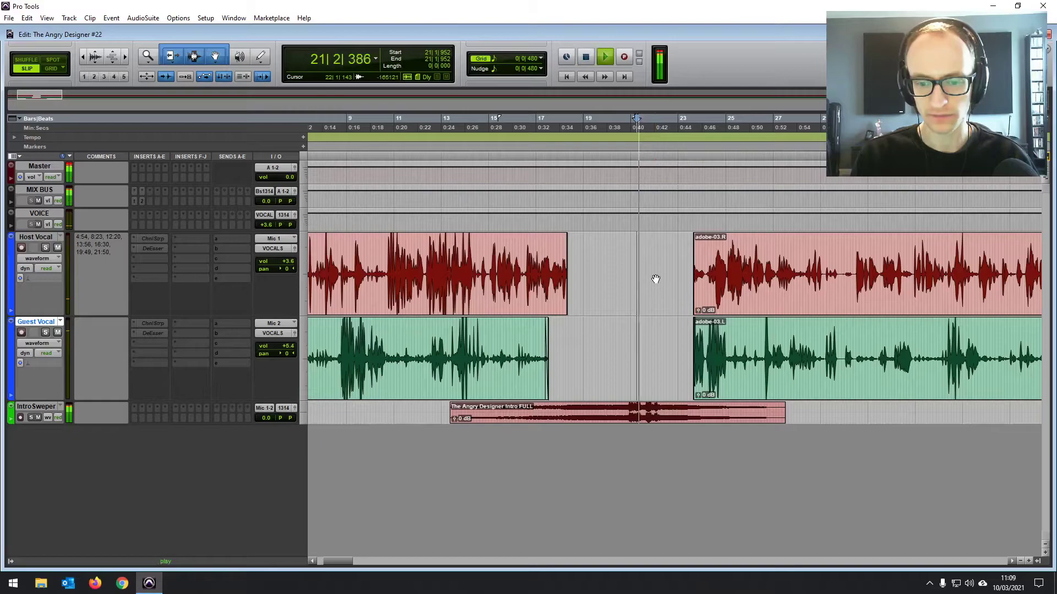
pyautogui.scroll(1, 648, 283)
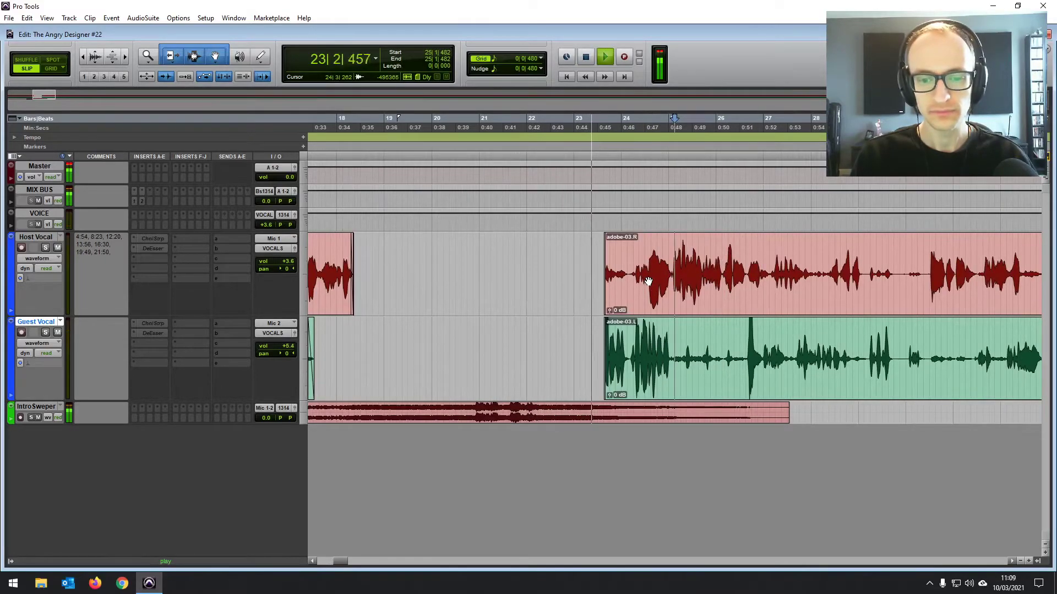
pyautogui.scroll(-5, 732, 320)
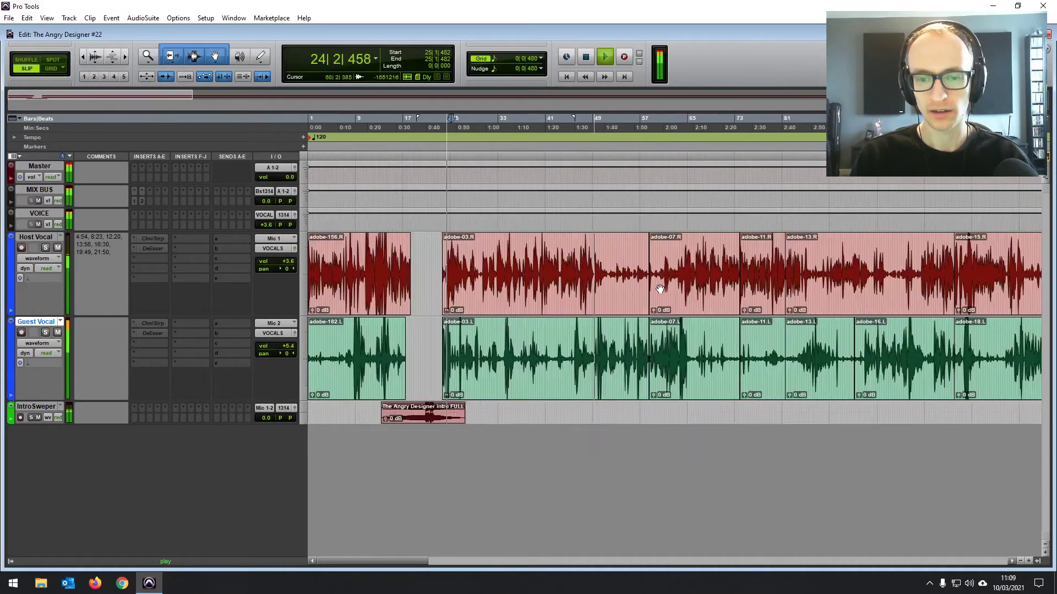
pyautogui.scroll(-2, 732, 320)
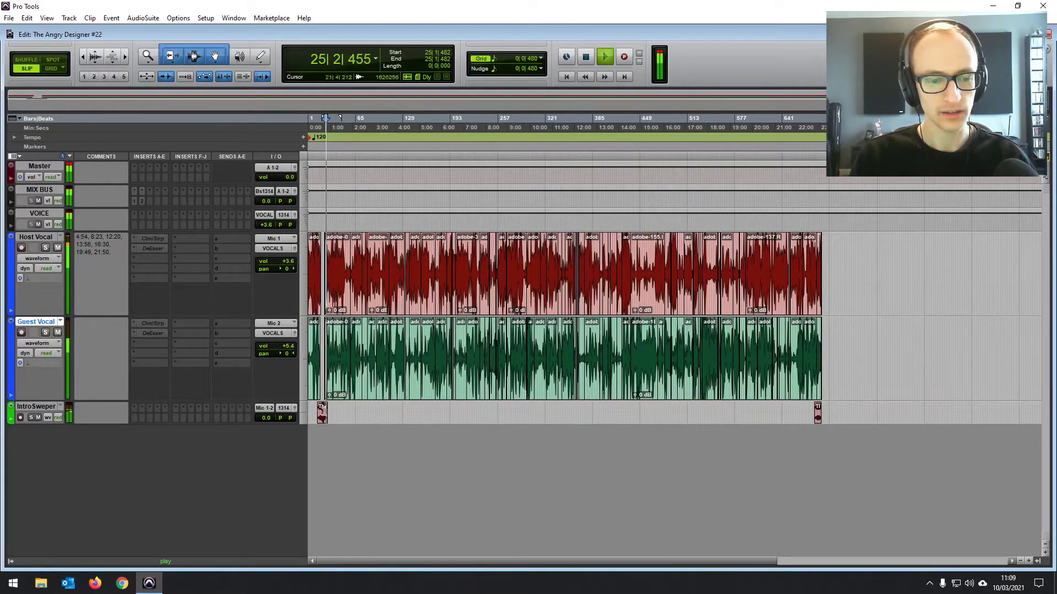
pyautogui.press('space')
# Move the outro music clip later so that it starts at about 689|1, and return to the session start.
pyautogui.click(818, 414)
pyautogui.scroll(4, 732, 420)
pyautogui.moveTo(697, 421); pyautogui.dragTo(756, 424)
pyautogui.scroll(2, 719, 422)
pyautogui.press('space')
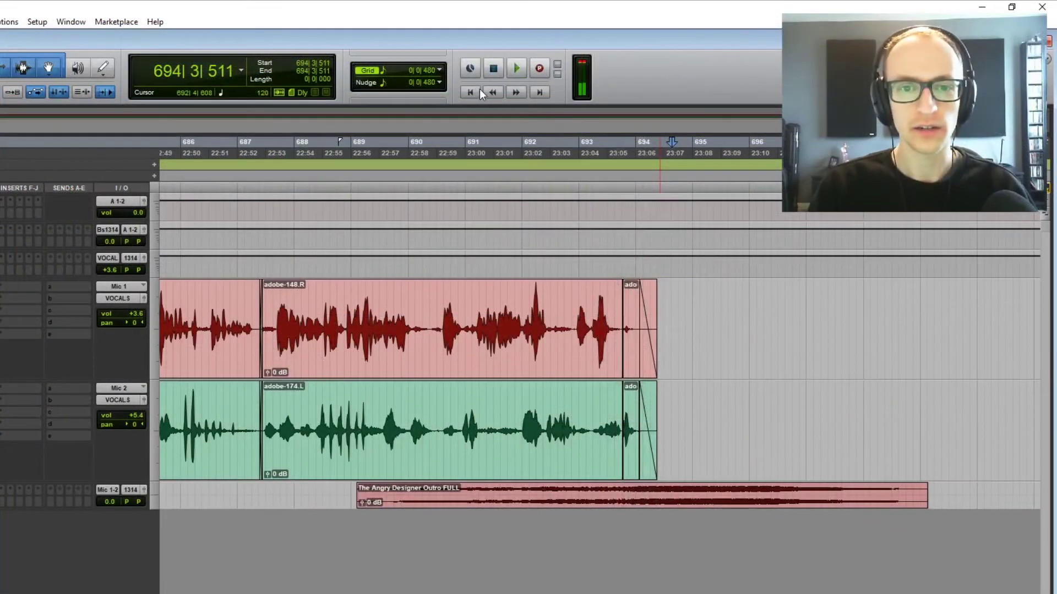
pyautogui.click(567, 78)
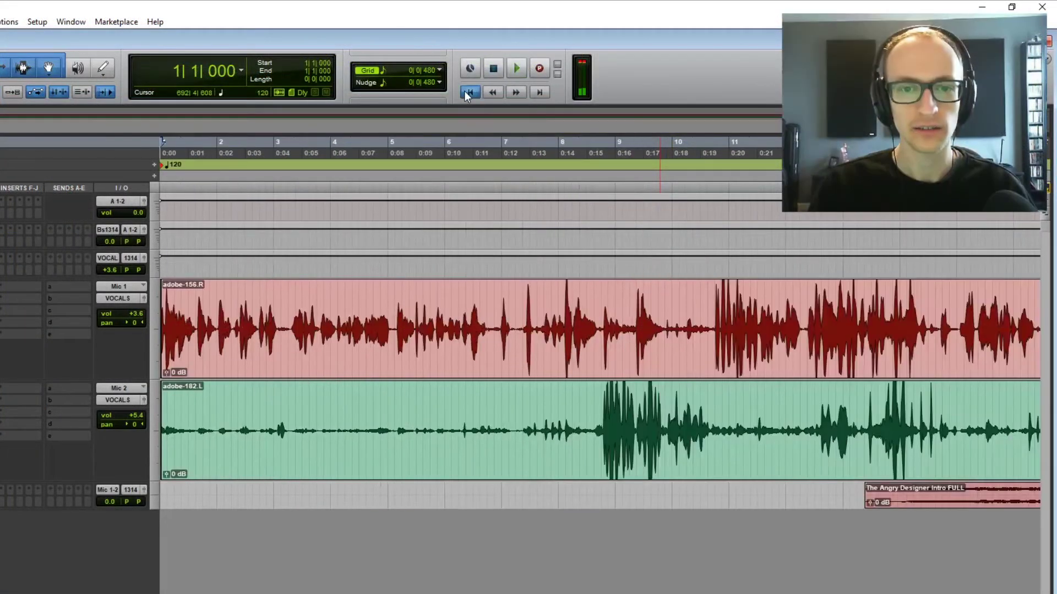
# Disable the Voice group in the mix window and check that host vocal clips can be selected separately from the guest's.
pyautogui.scroll(-10, 396, 303)
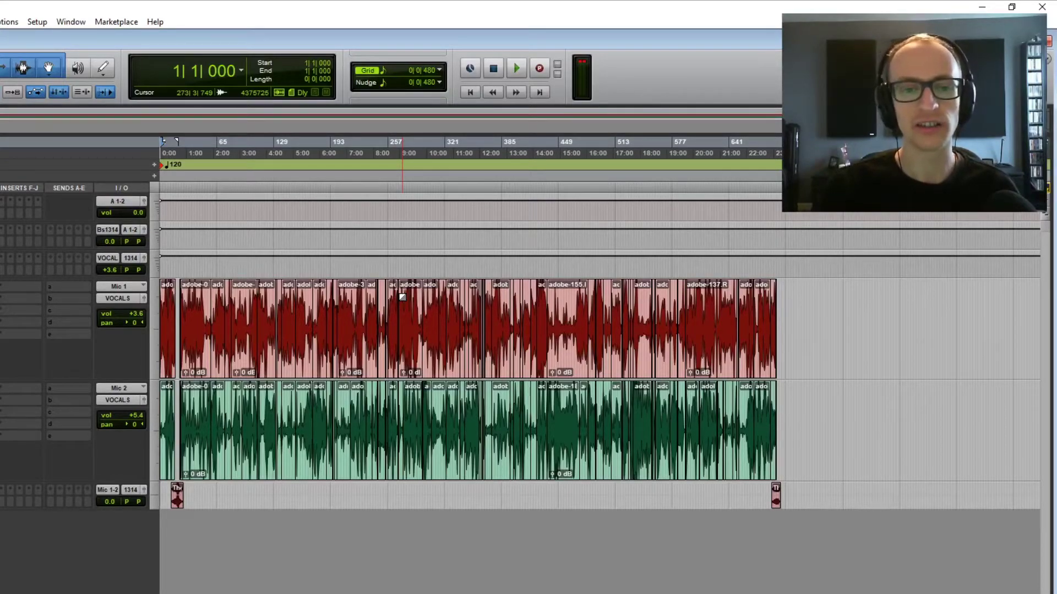
pyautogui.click(339, 265)
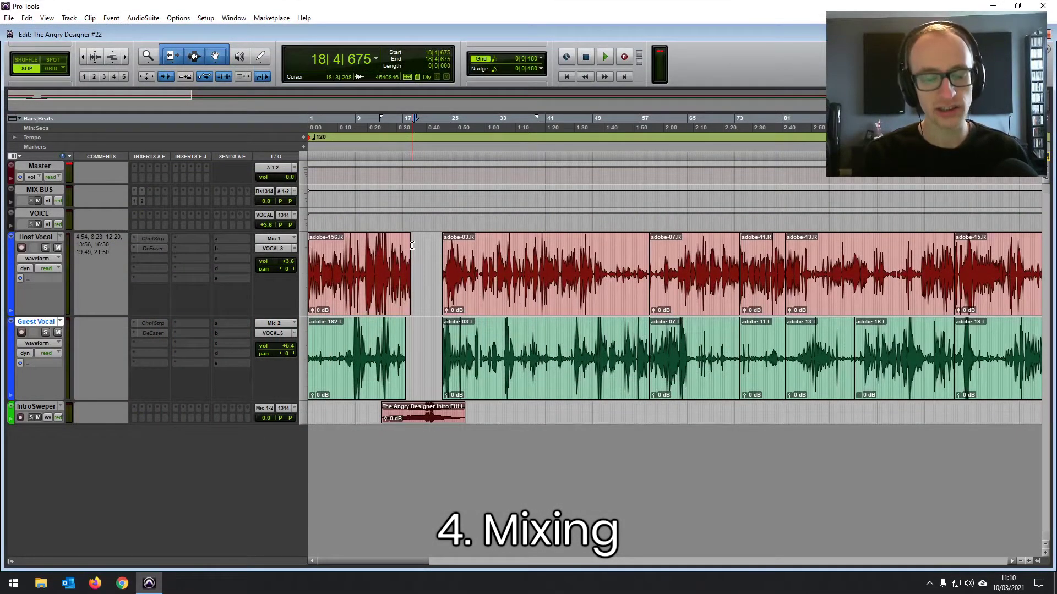
pyautogui.hotkey('ctrl', '=')
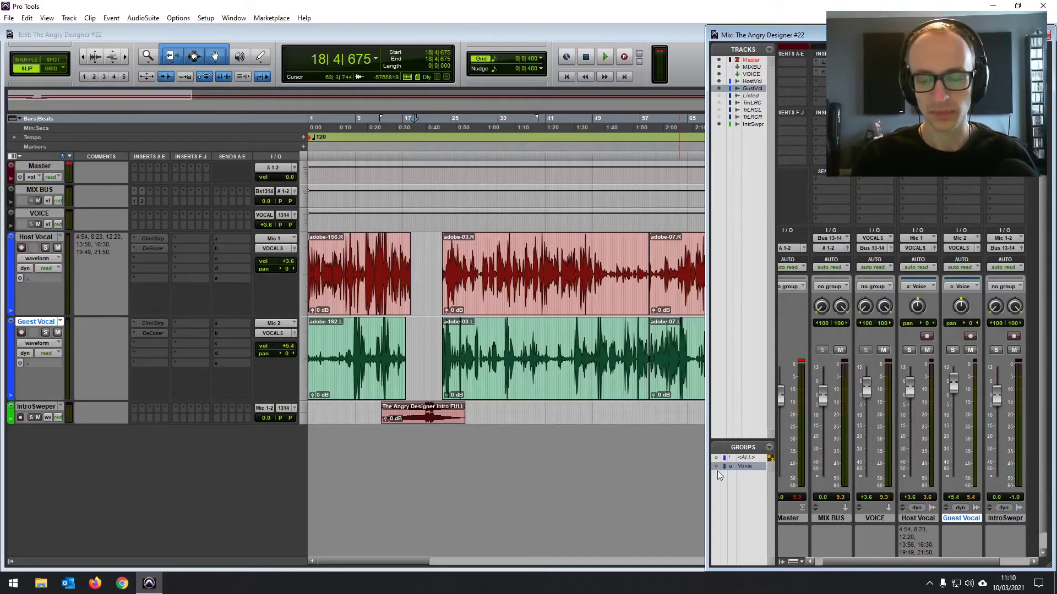
pyautogui.click(742, 466)
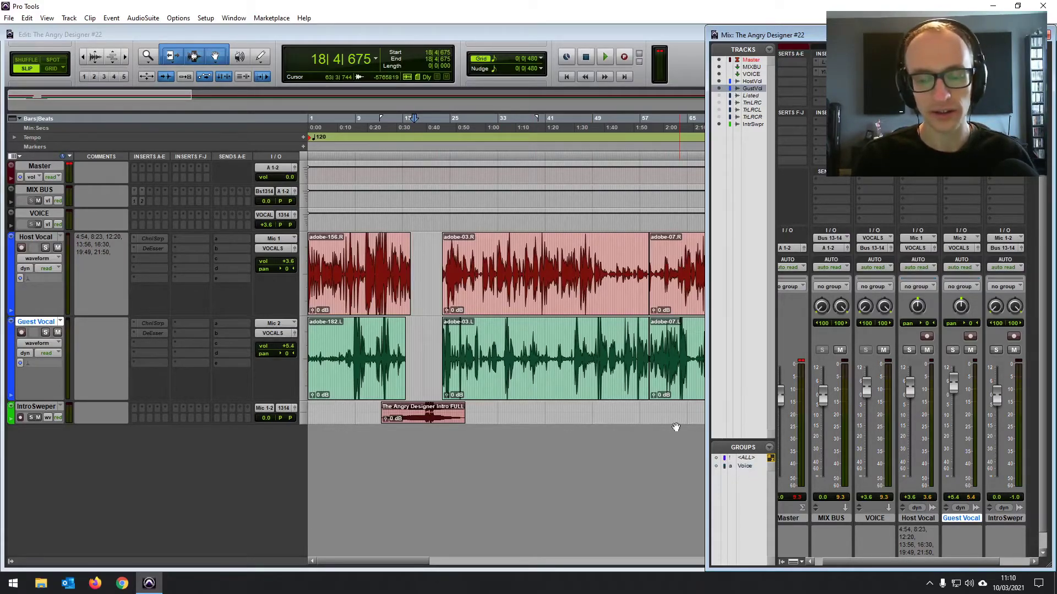
pyautogui.click(518, 283)
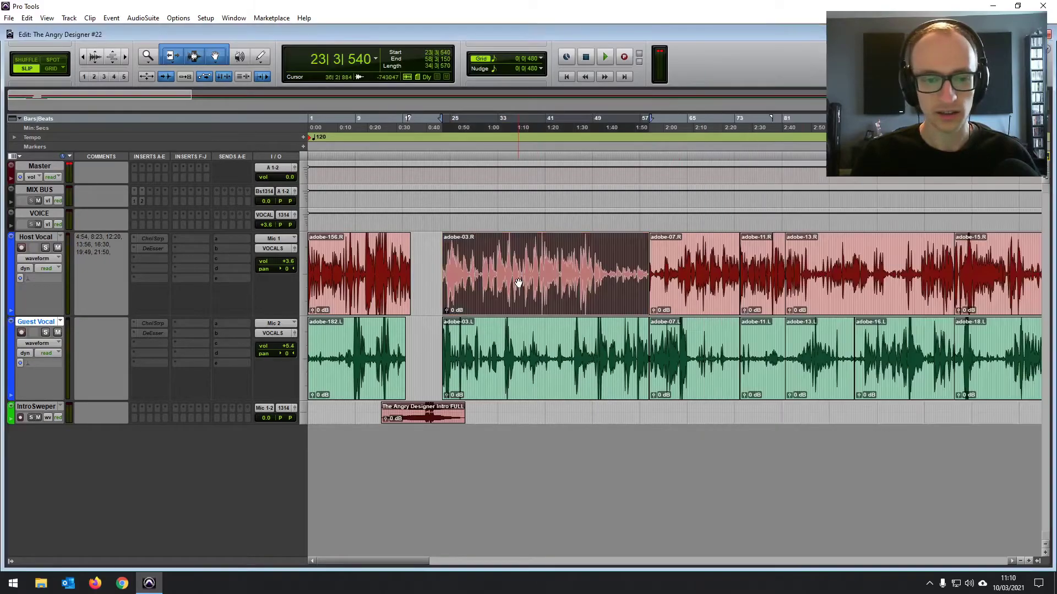
pyautogui.hotkey('ctrl', '[')
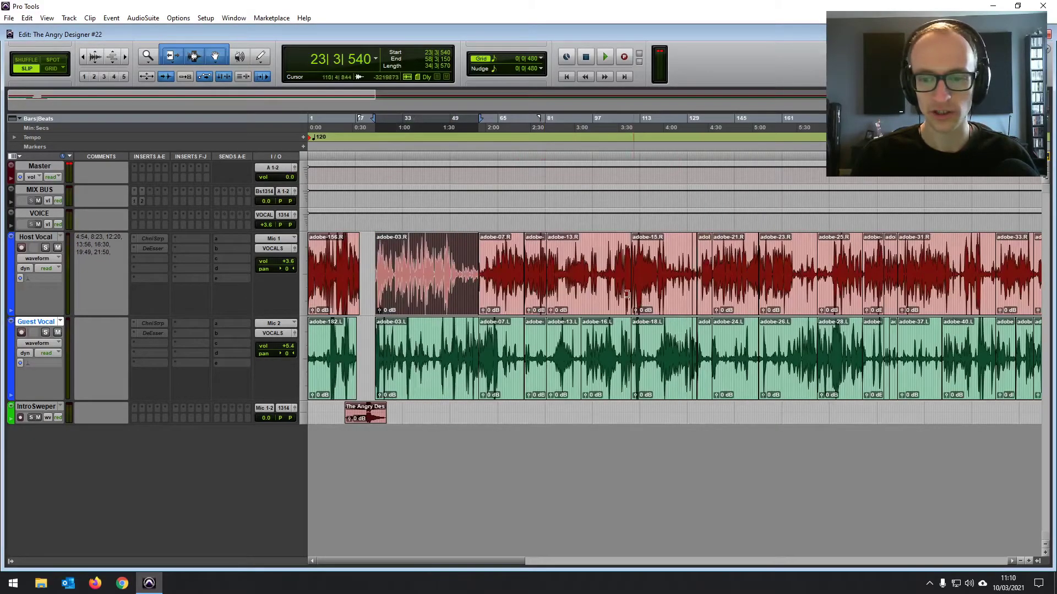
pyautogui.moveTo(949, 256); pyautogui.dragTo(829, 265)
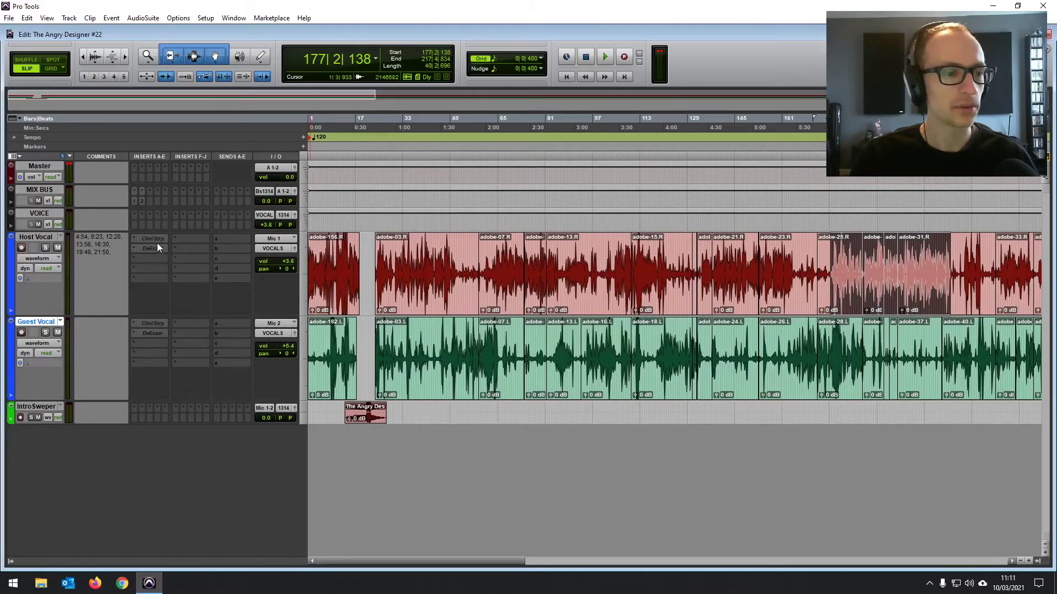
# Insert a mono Channel Strip plug-in in the third insert slot of the Host Vocal track.
pyautogui.click(147, 261)
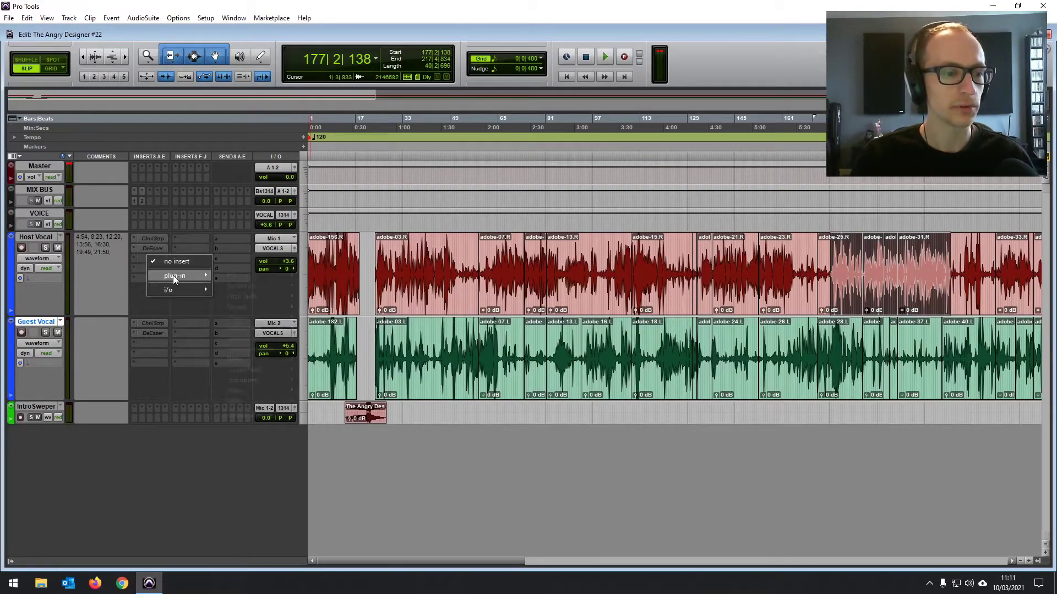
pyautogui.moveTo(173, 275)
pyautogui.moveTo(248, 287)
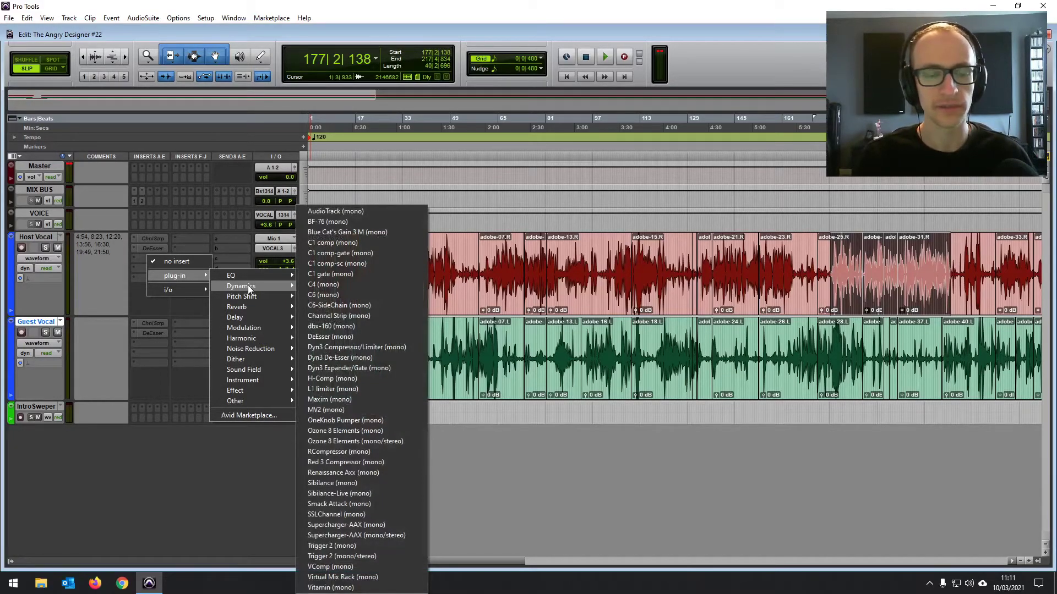
pyautogui.click(149, 240)
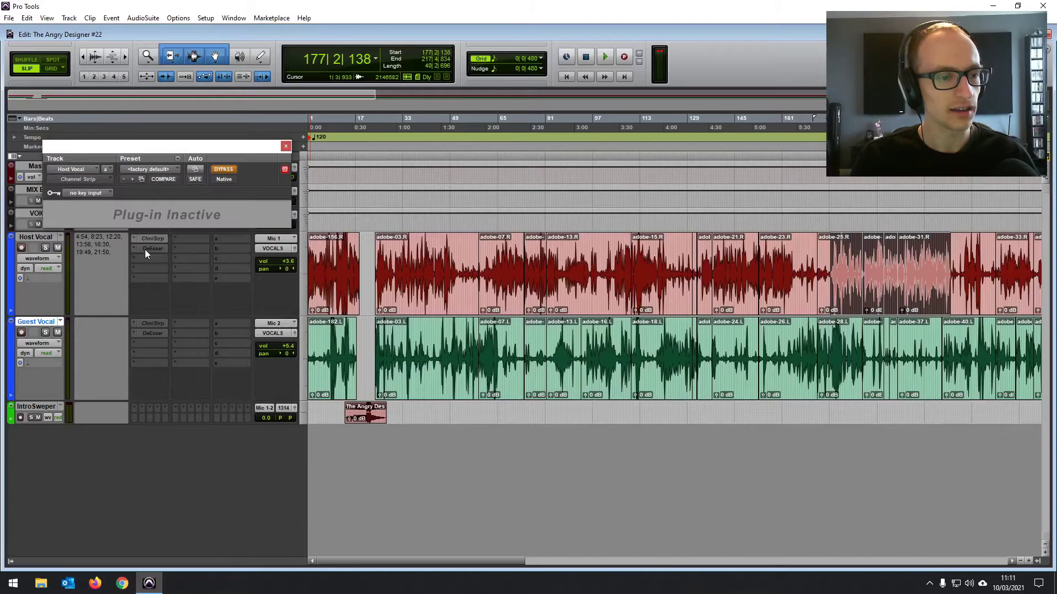
pyautogui.click(286, 147)
pyautogui.click(150, 259)
pyautogui.moveTo(274, 287)
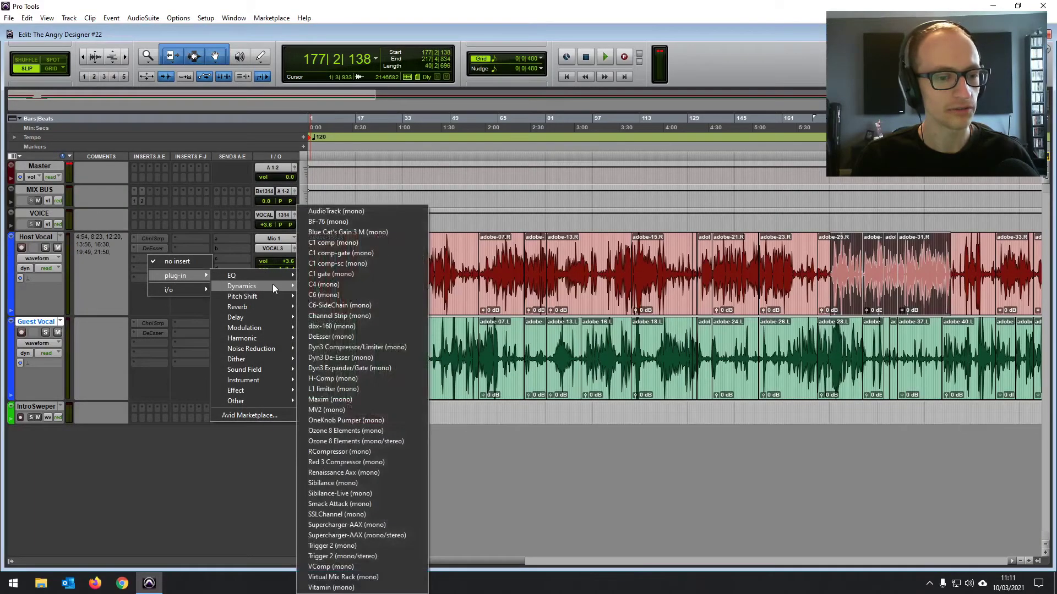
pyautogui.click(384, 312)
pyautogui.moveTo(235, 153); pyautogui.dragTo(594, 132)
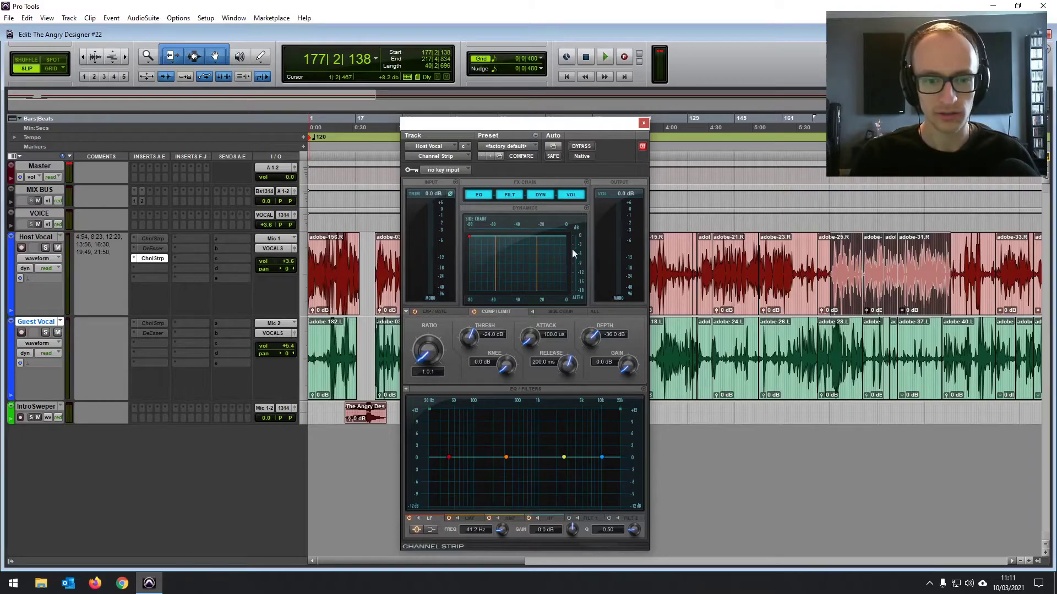
# Solo Host Vocal, add a high-pass filter at 63.4 Hz in its new Channel Strip, and audition the opening clip.
pyautogui.moveTo(510, 130); pyautogui.dragTo(490, 70)
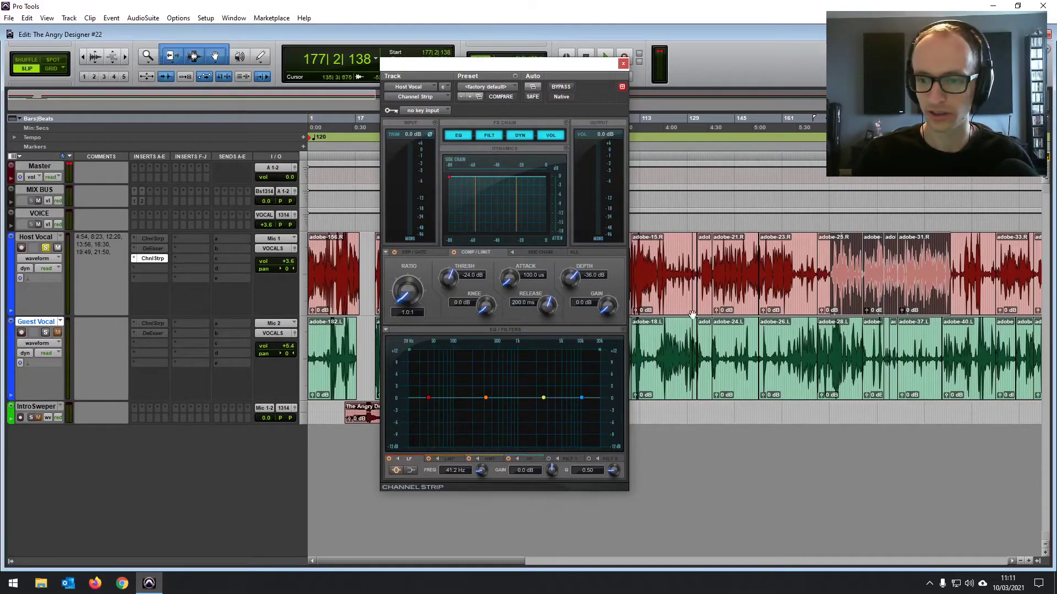
pyautogui.press('space')
pyautogui.moveTo(801, 103); pyautogui.dragTo(477, 59)
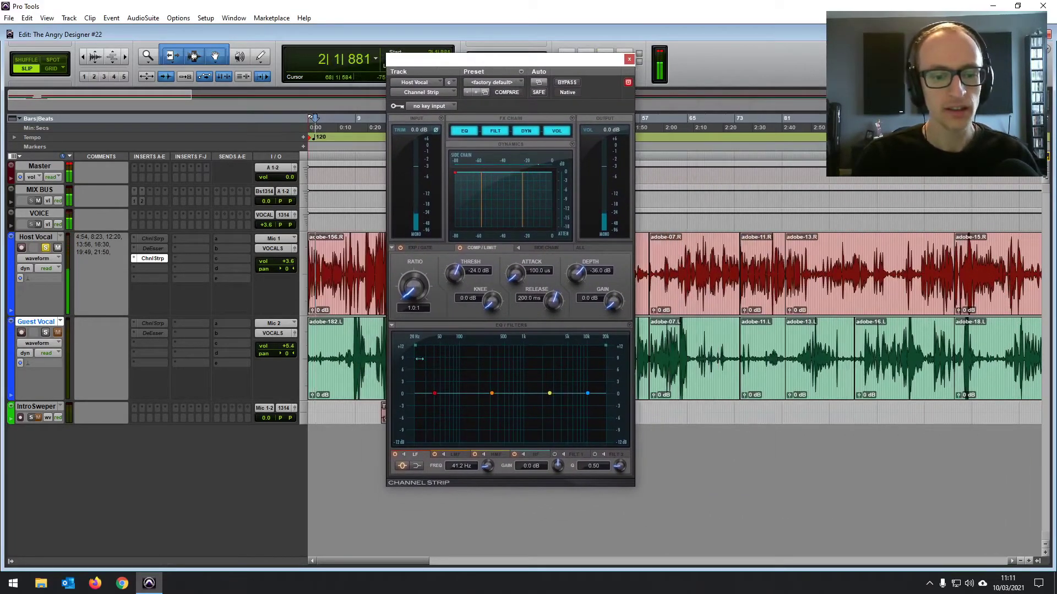
pyautogui.moveTo(415, 347); pyautogui.dragTo(451, 346)
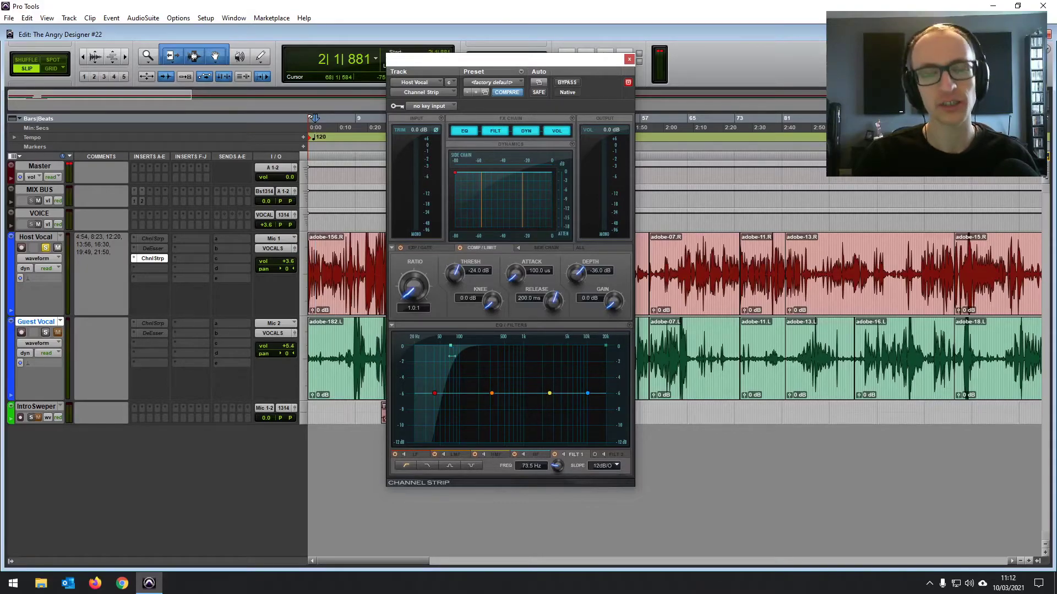
pyautogui.moveTo(453, 349); pyautogui.dragTo(448, 346)
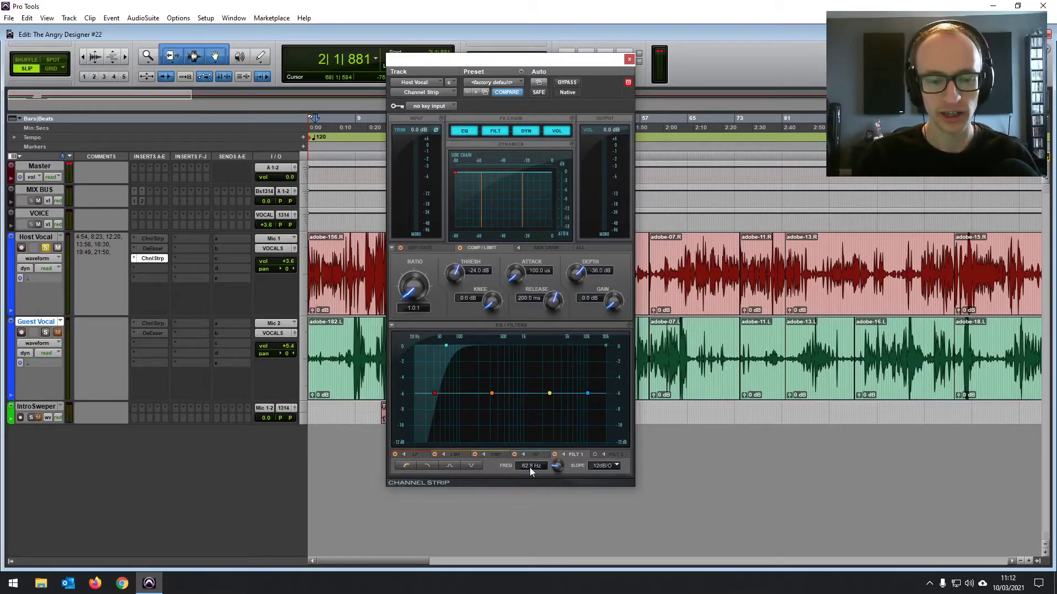
pyautogui.click(330, 286)
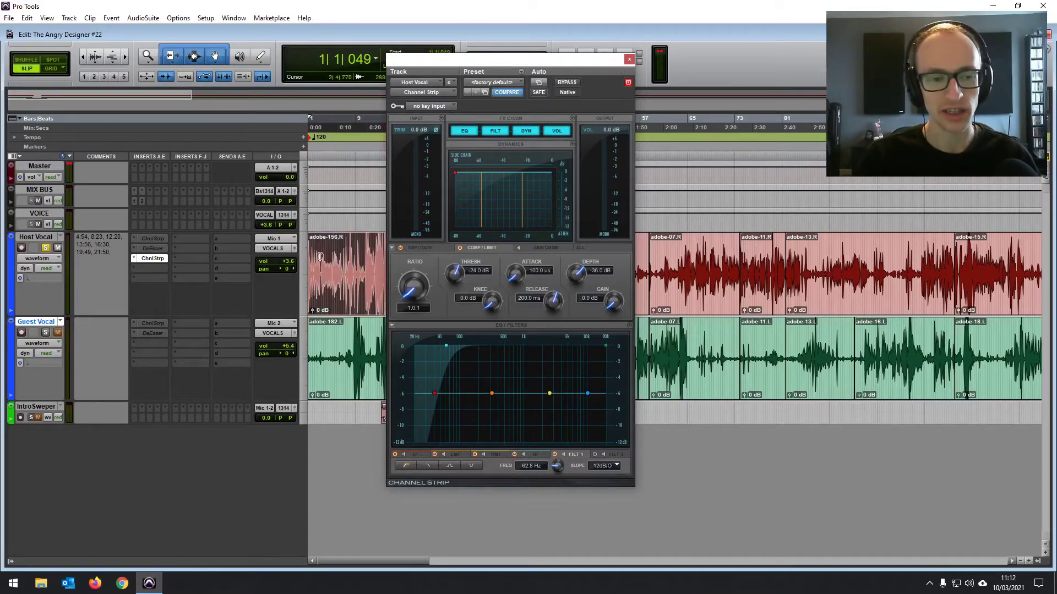
pyautogui.moveTo(446, 346)
pyautogui.mouseDown()
pyautogui.moveTo(415, 345)
pyautogui.moveTo(521, 350)
pyautogui.moveTo(447, 347)
pyautogui.mouseUp()
pyautogui.press('space')
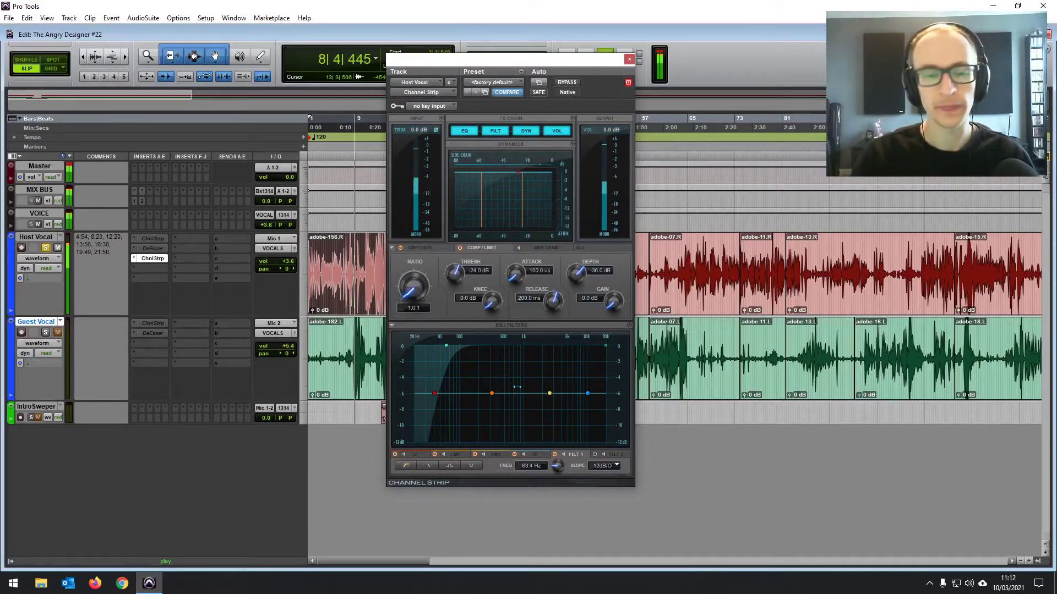
pyautogui.press('space')
# Play the opening host clip while sweeping the low-mid EQ band with a 12 dB boost up to 434.5 Hz.
pyautogui.click(361, 290)
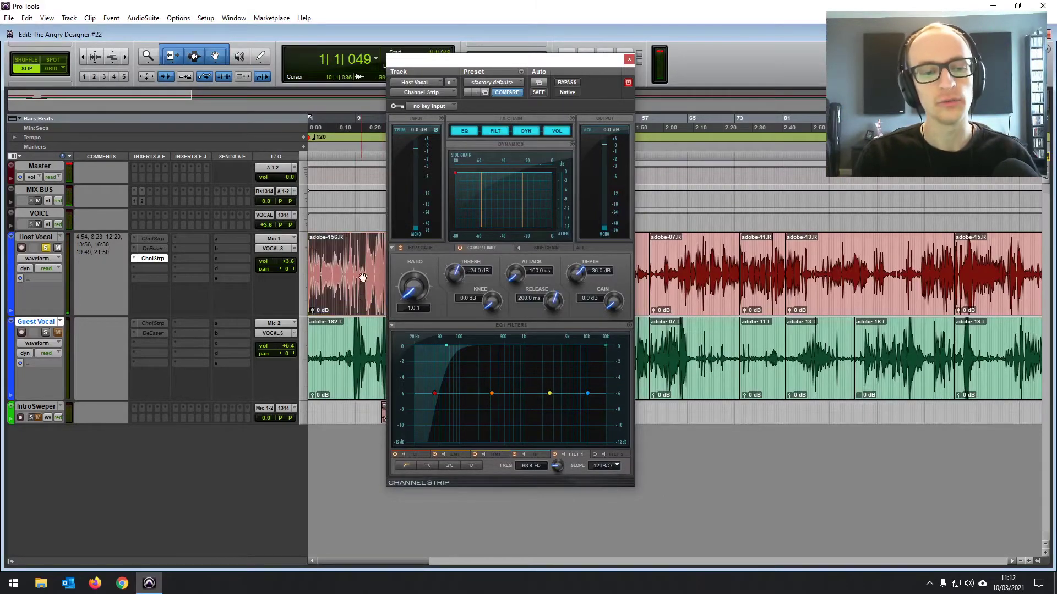
pyautogui.moveTo(494, 65); pyautogui.dragTo(520, 62)
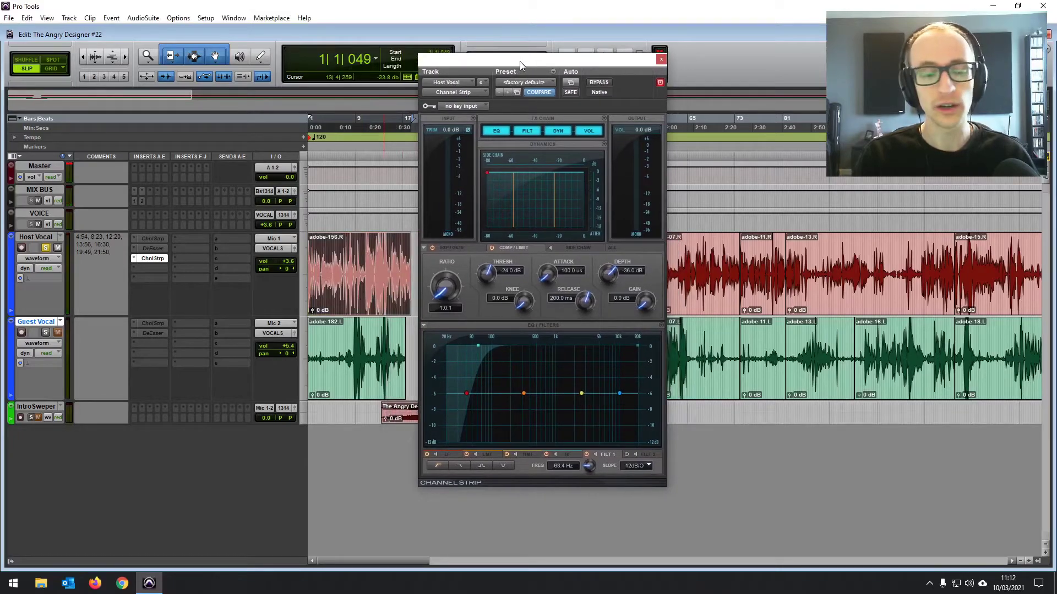
pyautogui.hotkey('ctrl', ']')
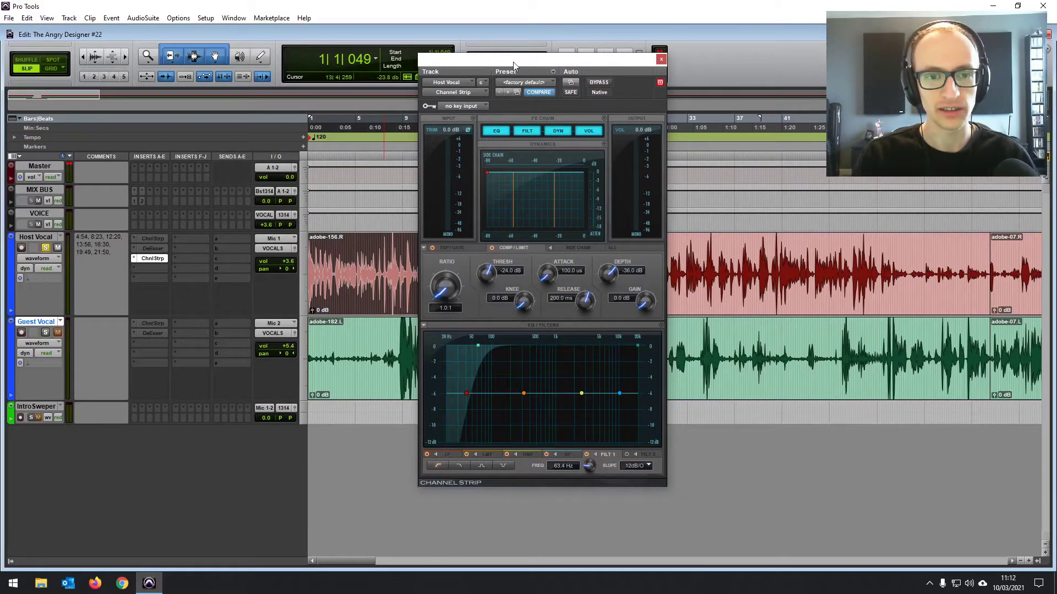
pyautogui.moveTo(513, 61); pyautogui.dragTo(612, 56)
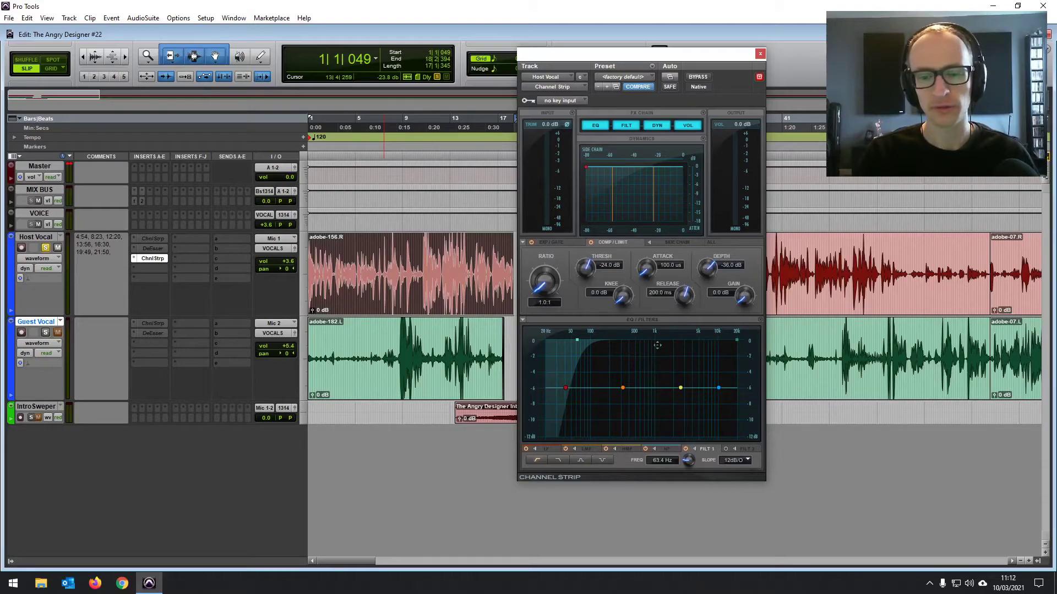
pyautogui.press('space')
pyautogui.press('Return')
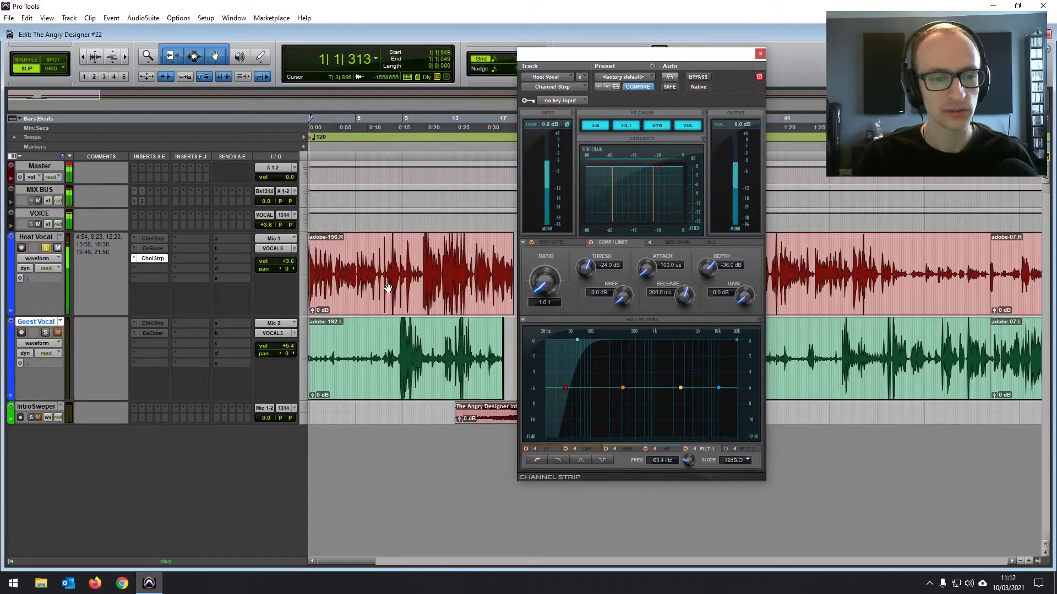
pyautogui.click(388, 292)
pyautogui.moveTo(623, 388); pyautogui.dragTo(631, 331)
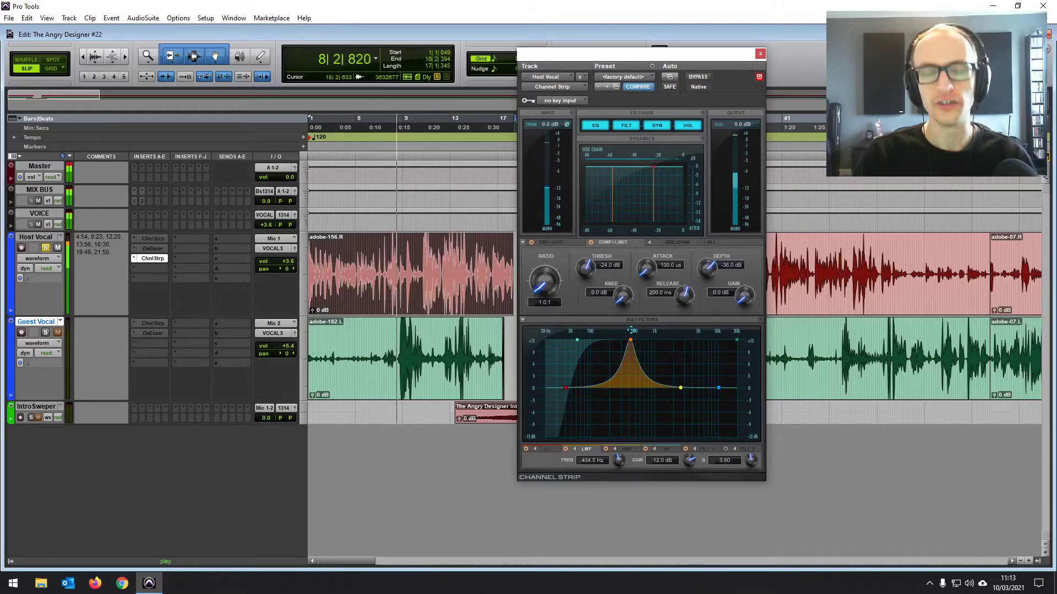
# Cut the low-mid band by about 6 dB and set the mid band to -1.7 dB at 635.0 Hz with Q 1.93.
pyautogui.press('space')
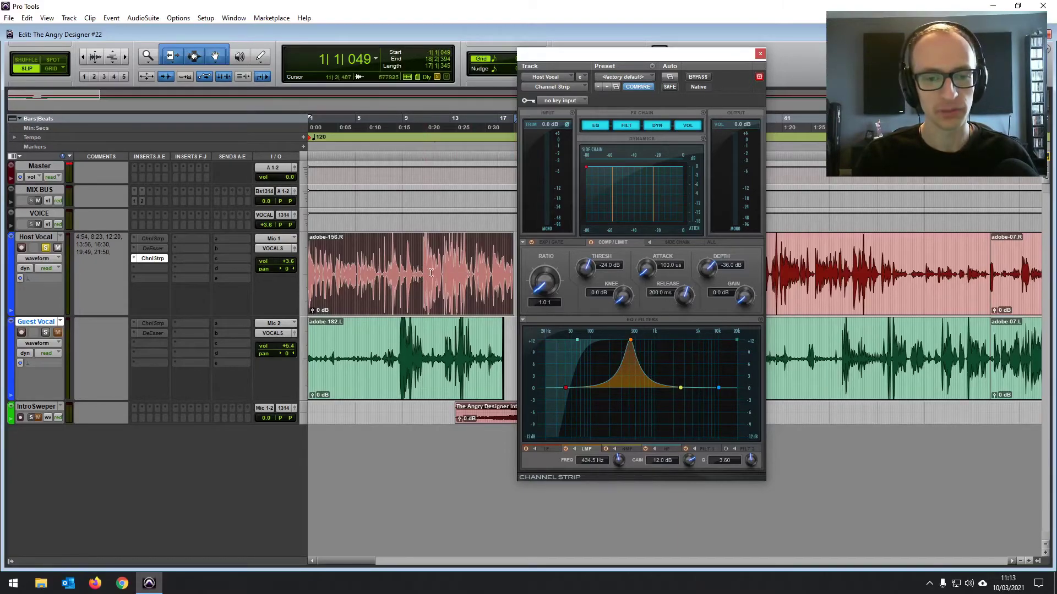
pyautogui.press('space')
pyautogui.moveTo(630, 340); pyautogui.dragTo(646, 394)
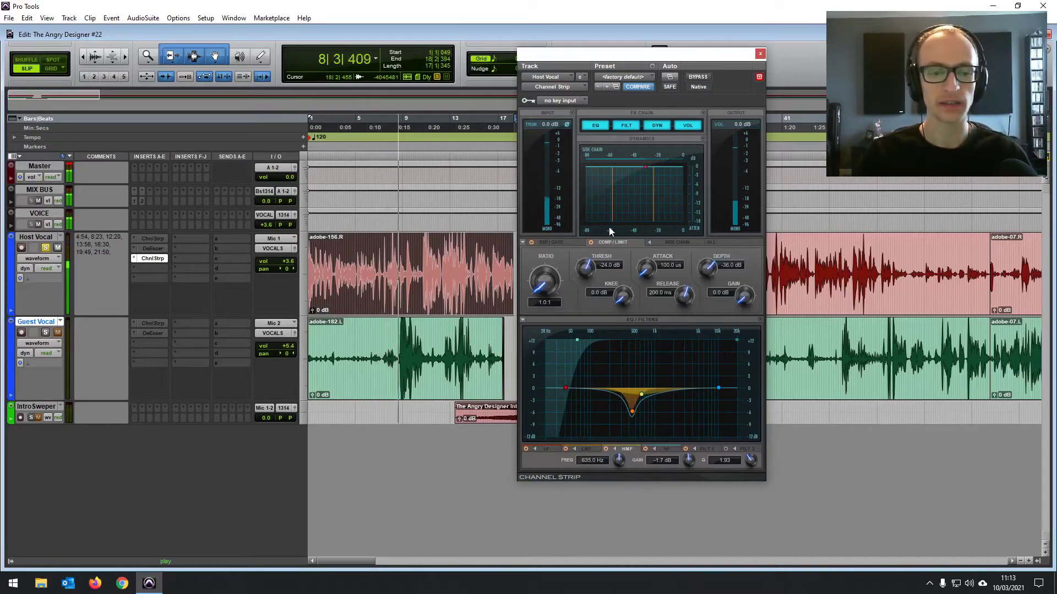
# Compare the host vocal with the Channel Strip bypassed and active, playing the passage from 10|3|791.
pyautogui.moveTo(423, 249); pyautogui.dragTo(466, 249)
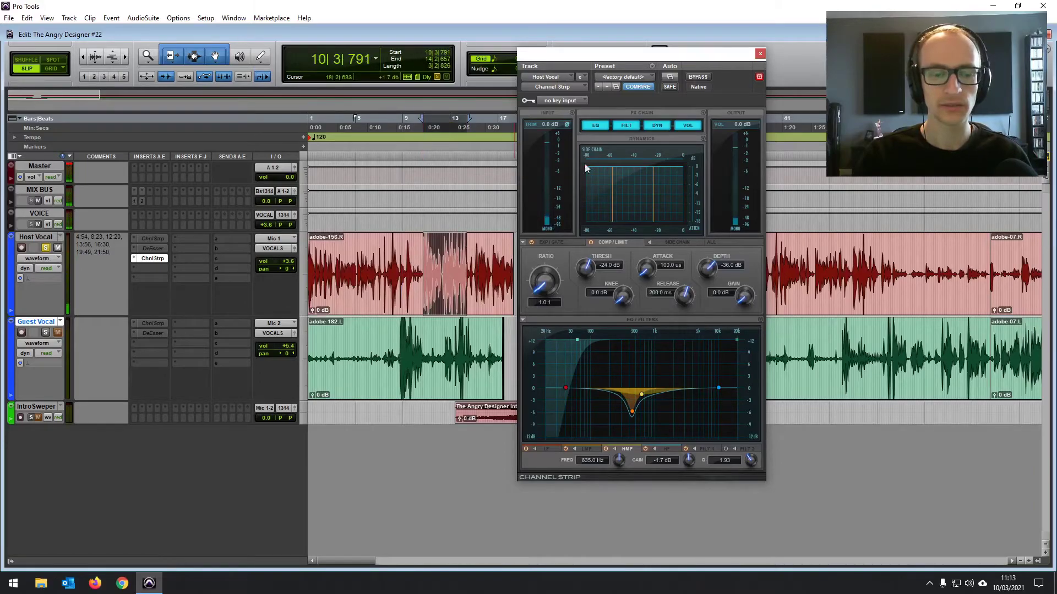
pyautogui.click(695, 78)
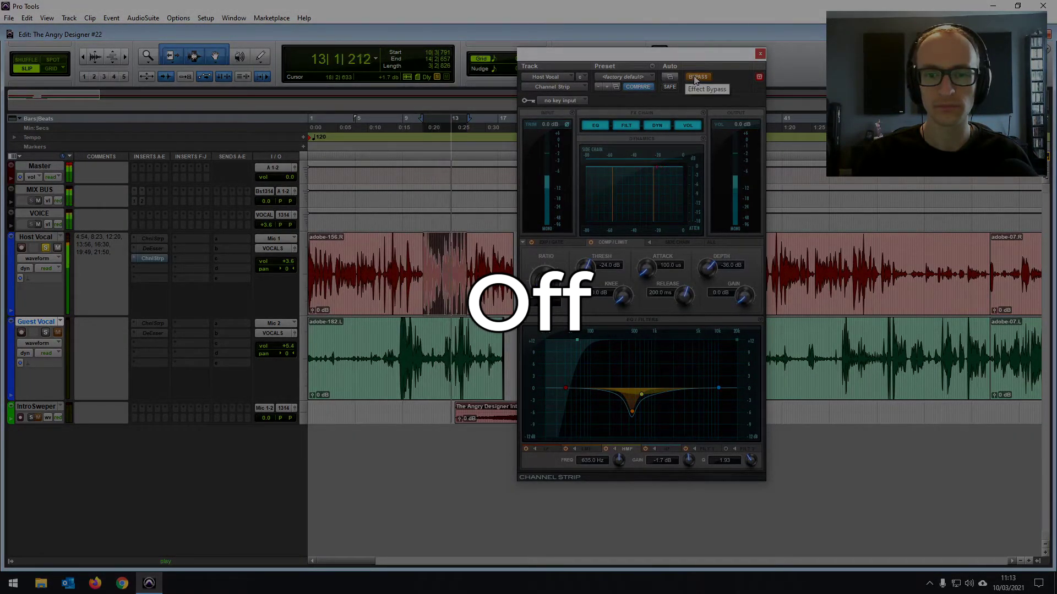
pyautogui.click(697, 77)
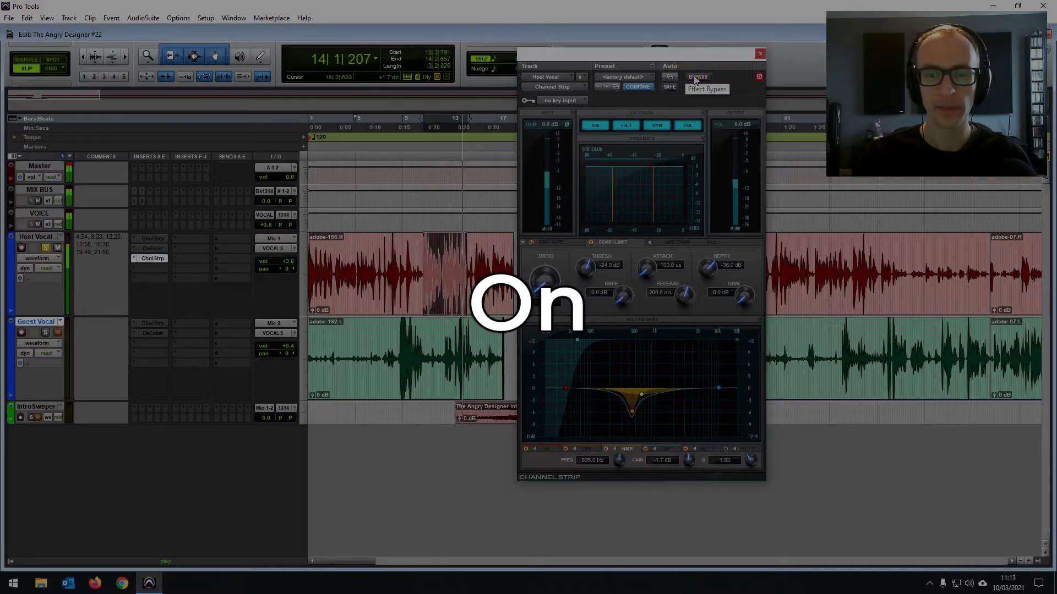
pyautogui.press('space')
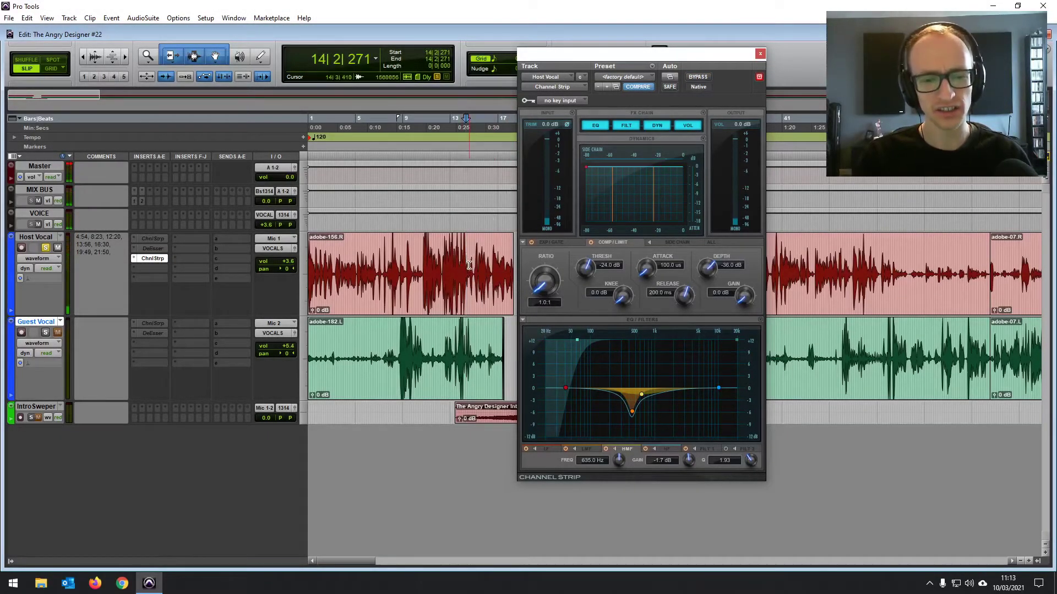
# Narrow the mid-band cut to Q 4.27 and boost the low band by about 1.8 dB at 111.1 Hz during playback.
pyautogui.click(468, 302)
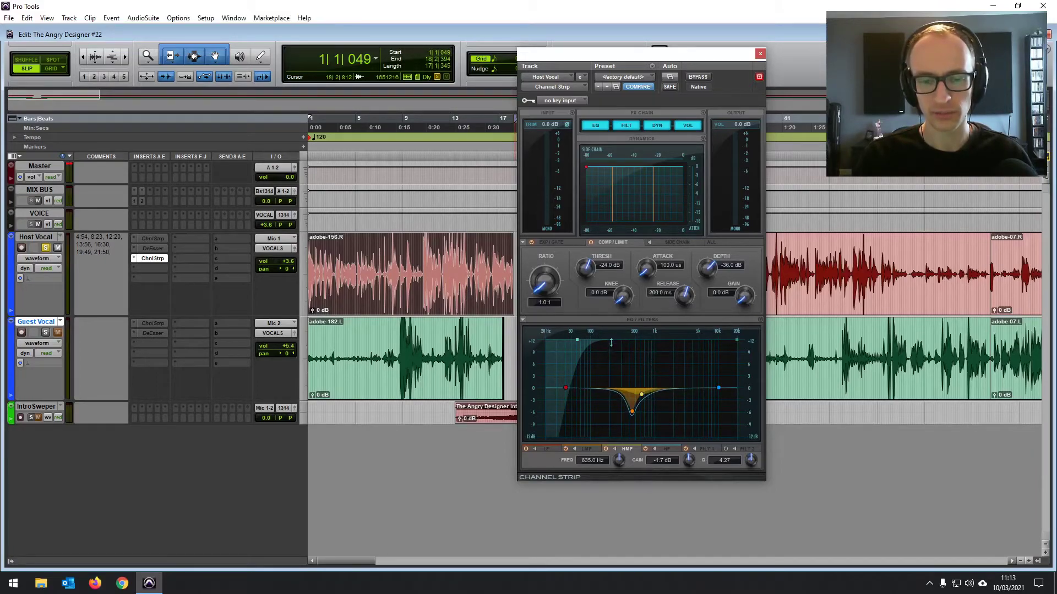
pyautogui.click(566, 389)
pyautogui.moveTo(585, 388); pyautogui.dragTo(587, 386)
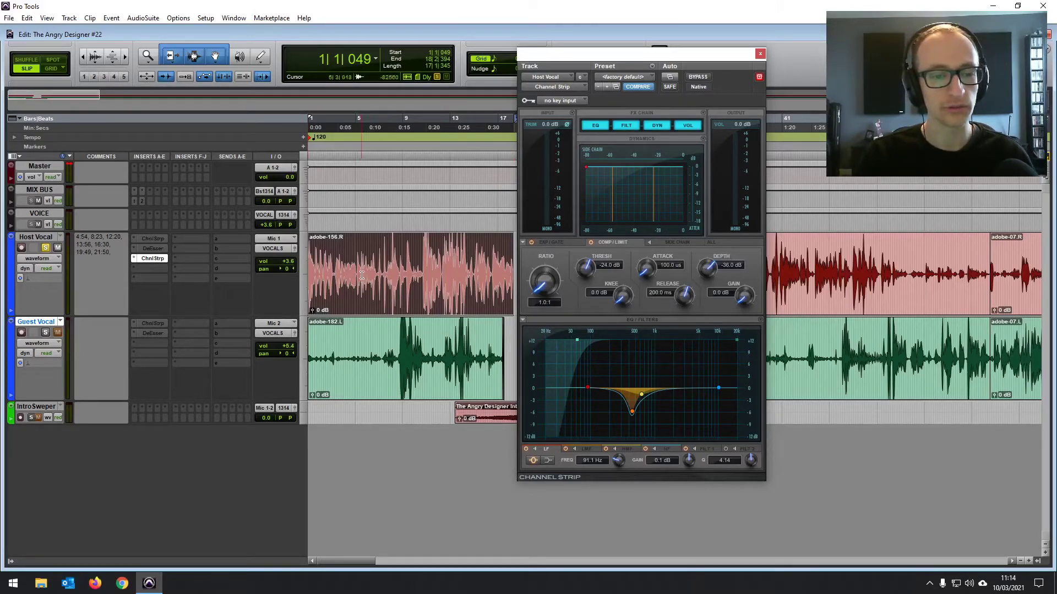
pyautogui.press('space')
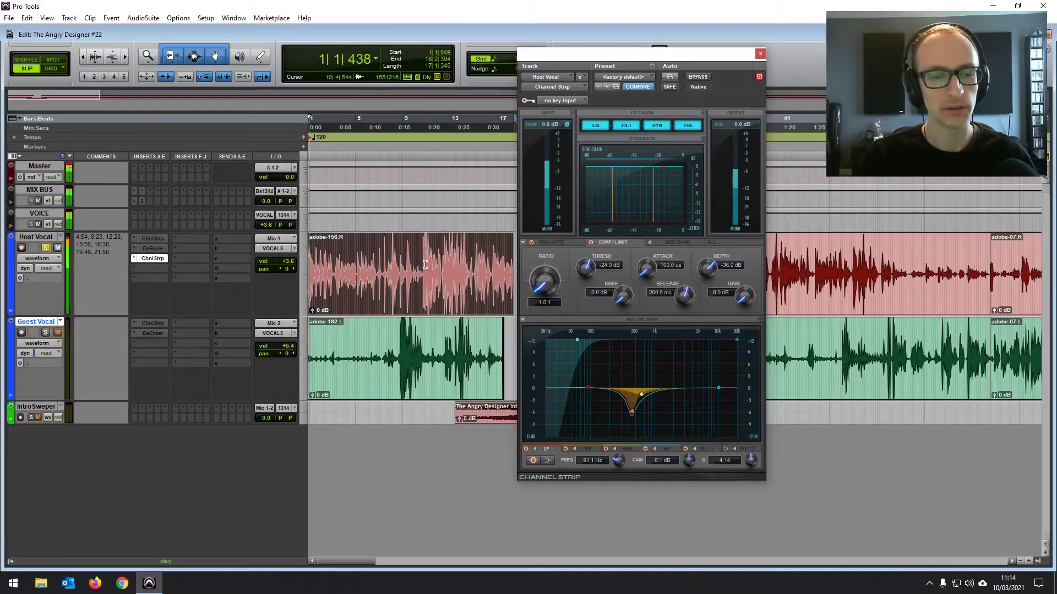
pyautogui.moveTo(588, 388)
pyautogui.mouseDown()
pyautogui.moveTo(580, 340)
pyautogui.moveTo(615, 337)
pyautogui.moveTo(590, 334)
pyautogui.moveTo(593, 380)
pyautogui.mouseUp()
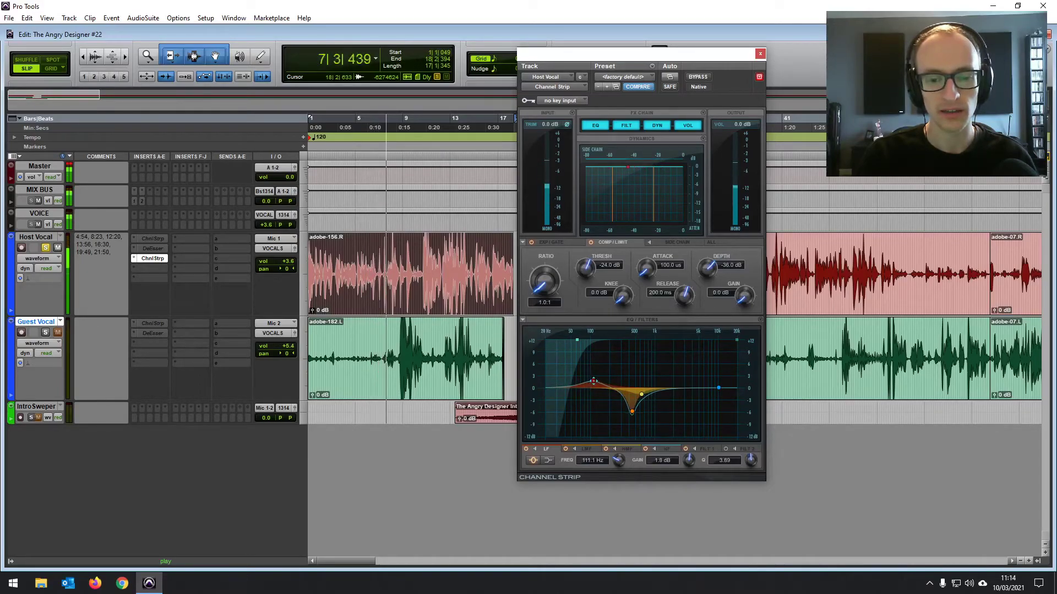
# Boost the high-frequency band by 4.4 dB at 8.8 kHz with Q 2.09, and stop playback.
pyautogui.click(719, 389)
pyautogui.moveTo(718, 388)
pyautogui.mouseDown()
pyautogui.moveTo(682, 345)
pyautogui.moveTo(711, 356)
pyautogui.moveTo(716, 383)
pyautogui.mouseUp()
pyautogui.press('space')
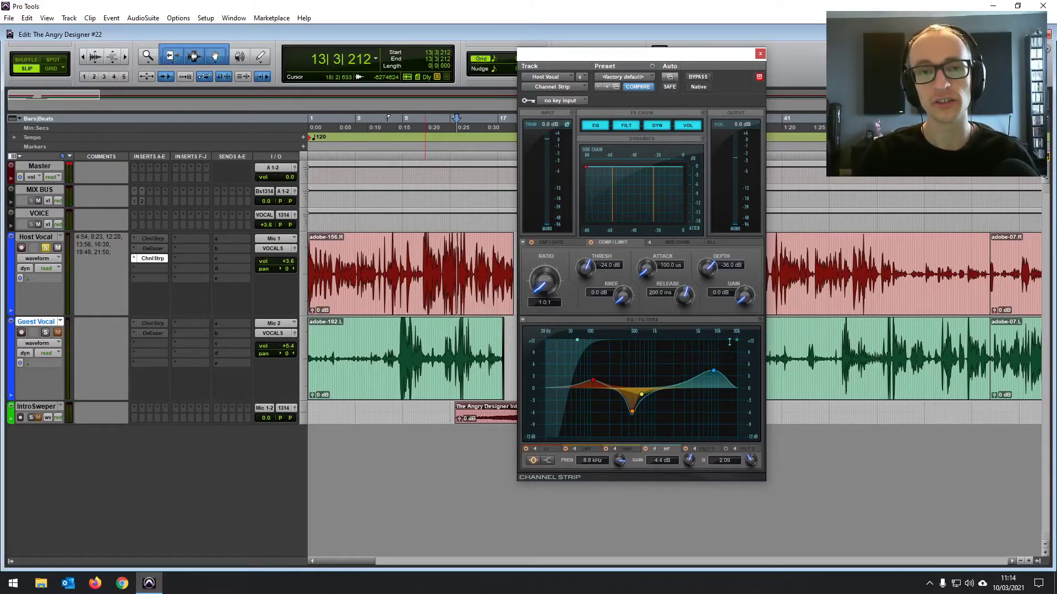
# Raise the high-frequency band to 5.7 dB at 11.2 kHz while playing the first host clip, and compare against the bypassed Channel Strip.
pyautogui.click(475, 286)
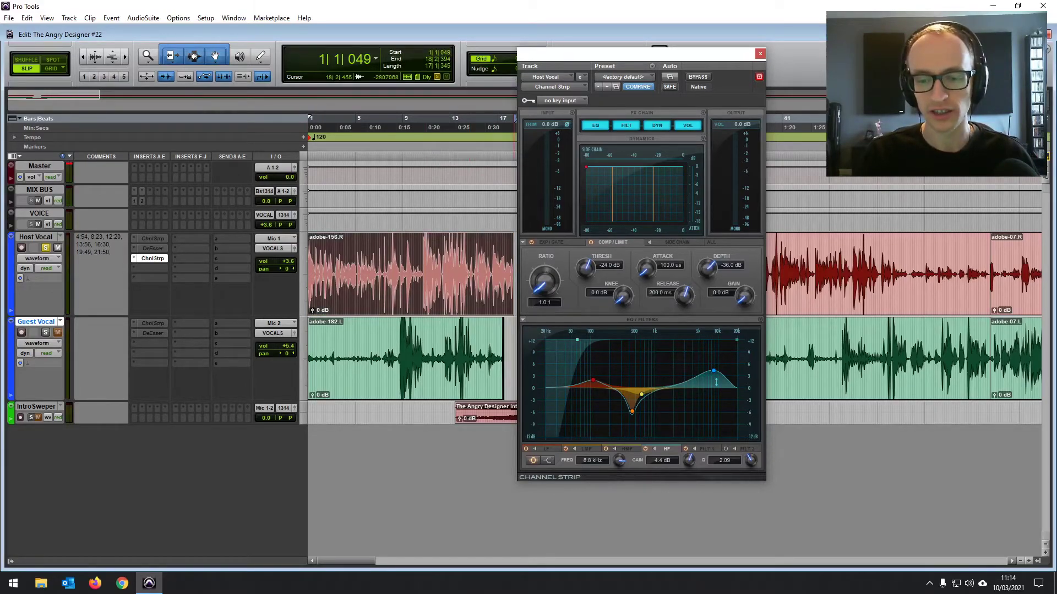
pyautogui.press('space')
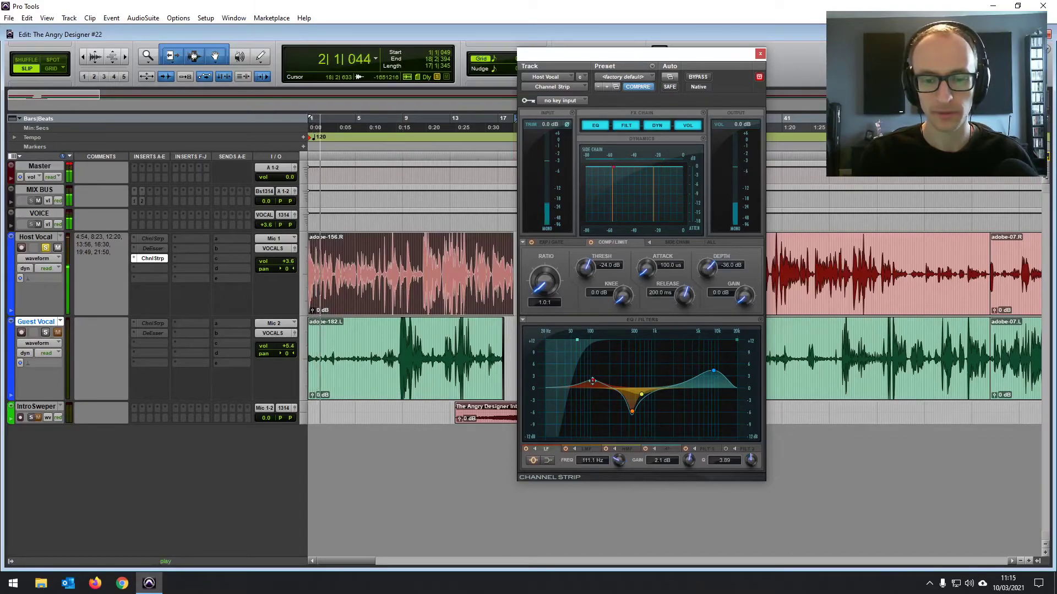
pyautogui.moveTo(713, 372)
pyautogui.mouseDown()
pyautogui.moveTo(691, 339)
pyautogui.moveTo(720, 366)
pyautogui.mouseUp()
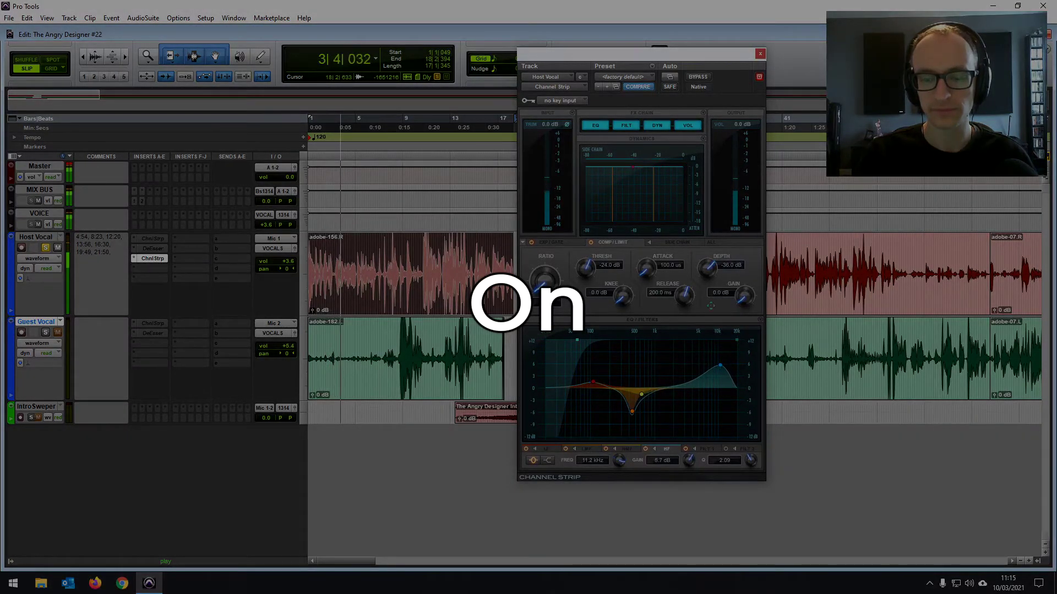
pyautogui.click(698, 77)
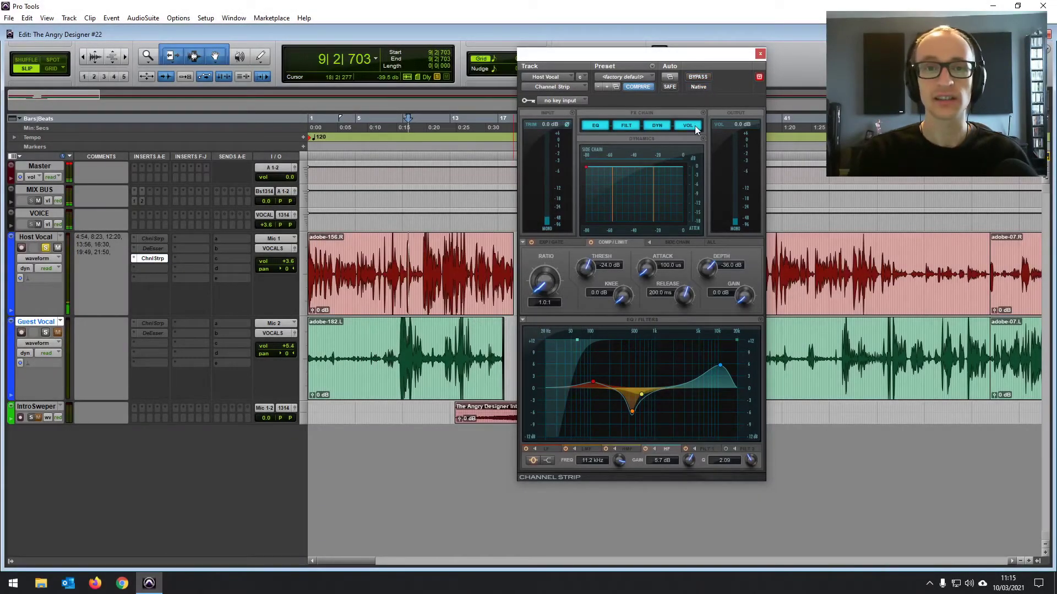
# Set the Channel Strip compressor's threshold to -20.9 dB and ratio to 1.7:1 while playing the first Host Vocal clip.
pyautogui.click(388, 306)
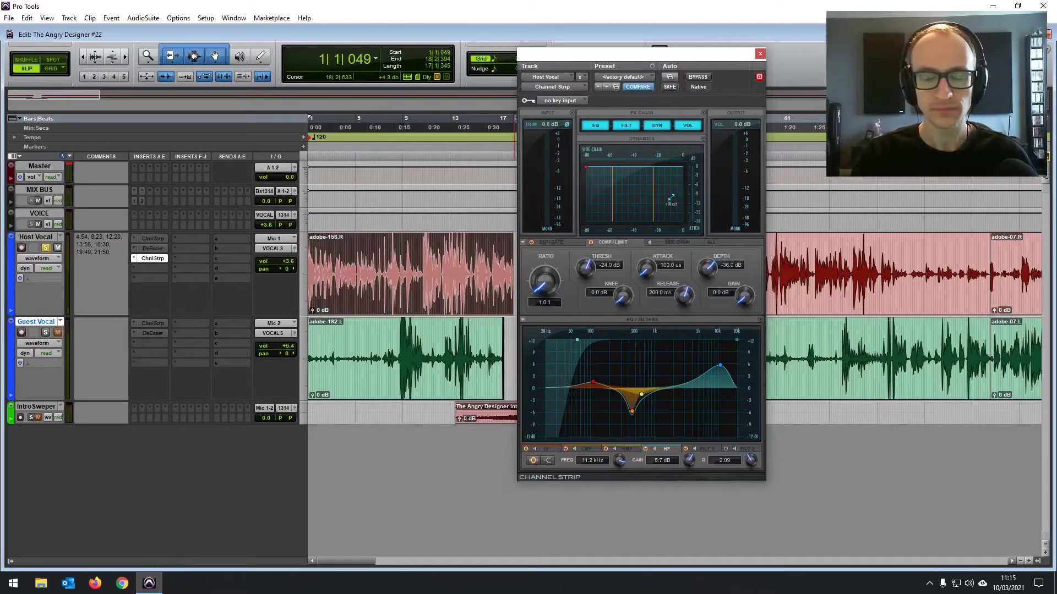
pyautogui.moveTo(669, 191); pyautogui.dragTo(654, 188)
pyautogui.press('space')
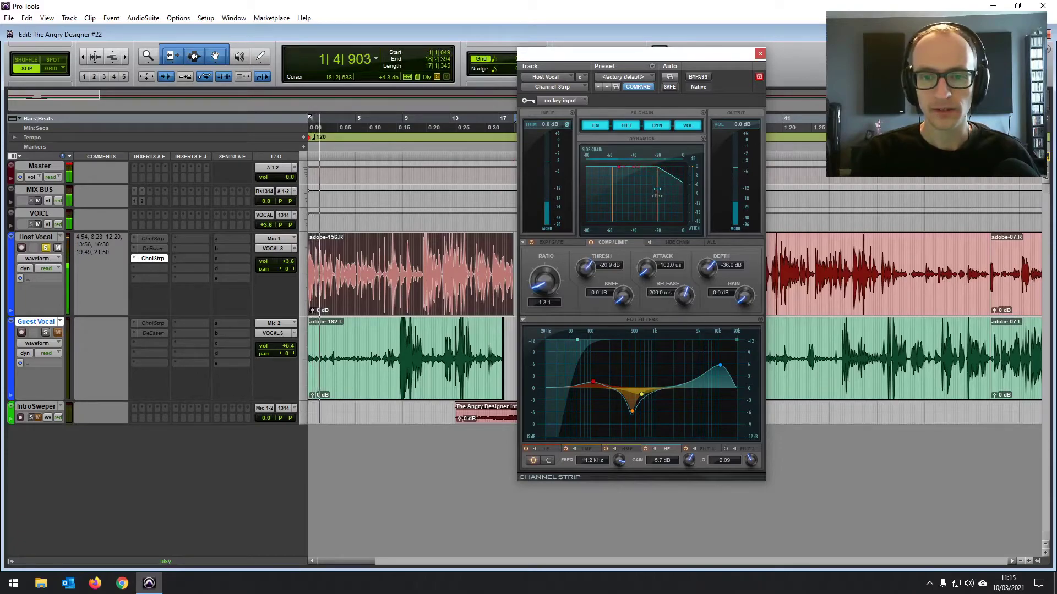
pyautogui.moveTo(653, 188); pyautogui.dragTo(657, 188)
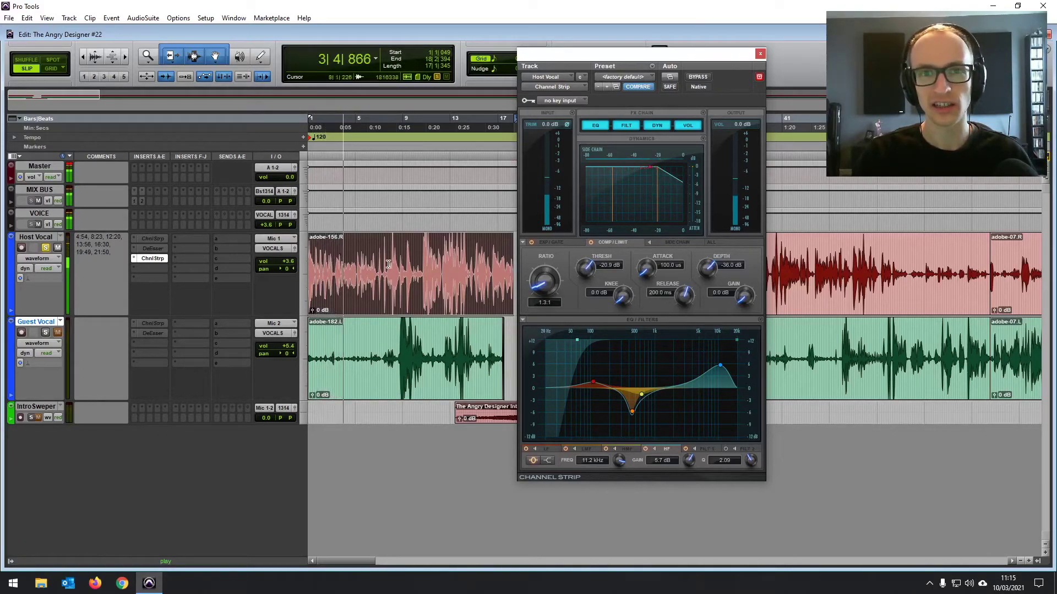
pyautogui.moveTo(672, 186); pyautogui.dragTo(672, 188)
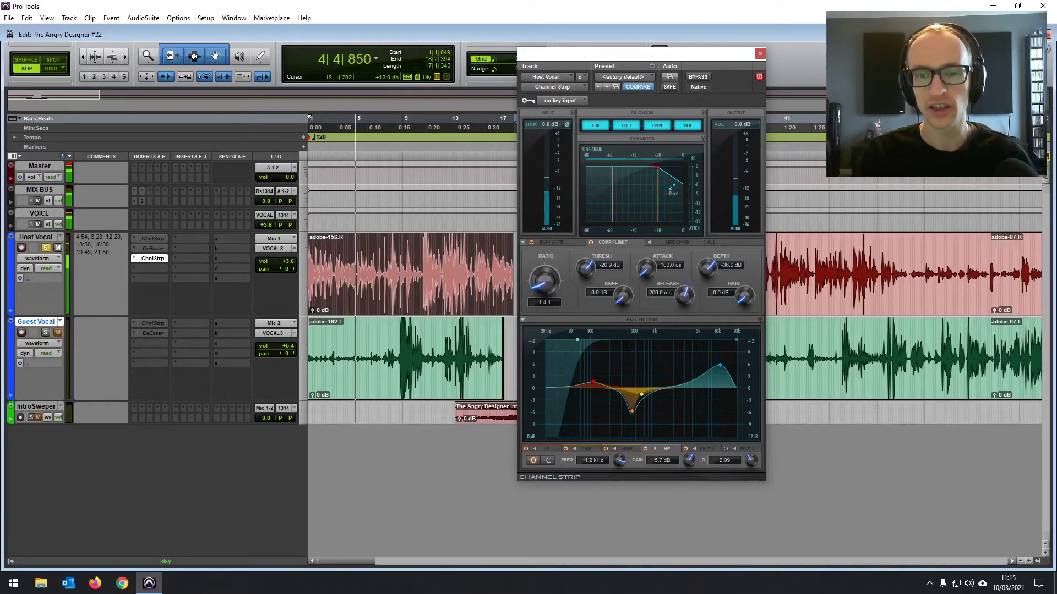
pyautogui.moveTo(671, 186); pyautogui.dragTo(662, 194)
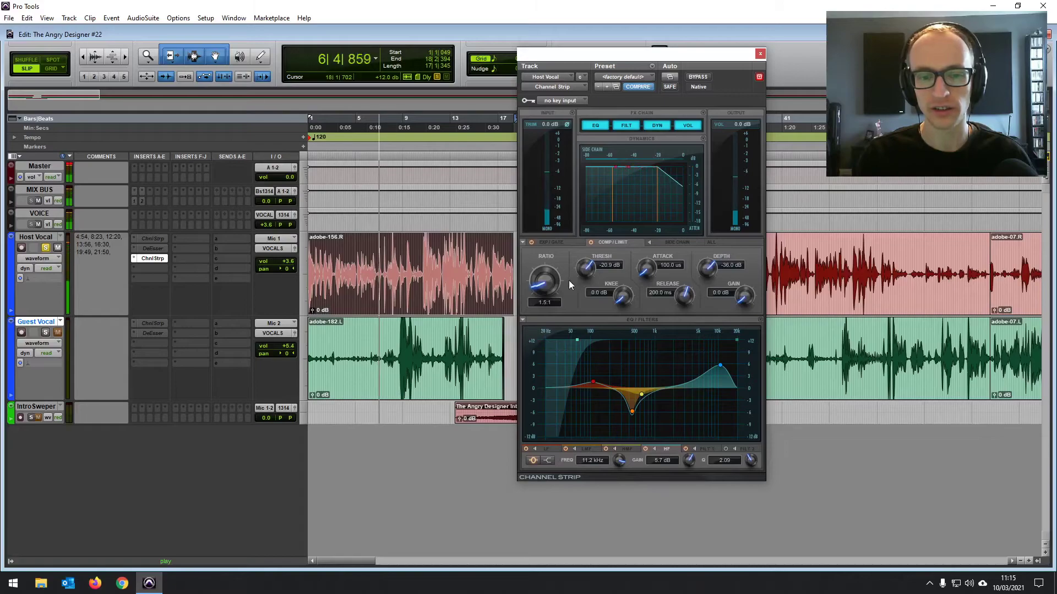
pyautogui.moveTo(543, 288); pyautogui.dragTo(543, 282)
pyautogui.press('space')
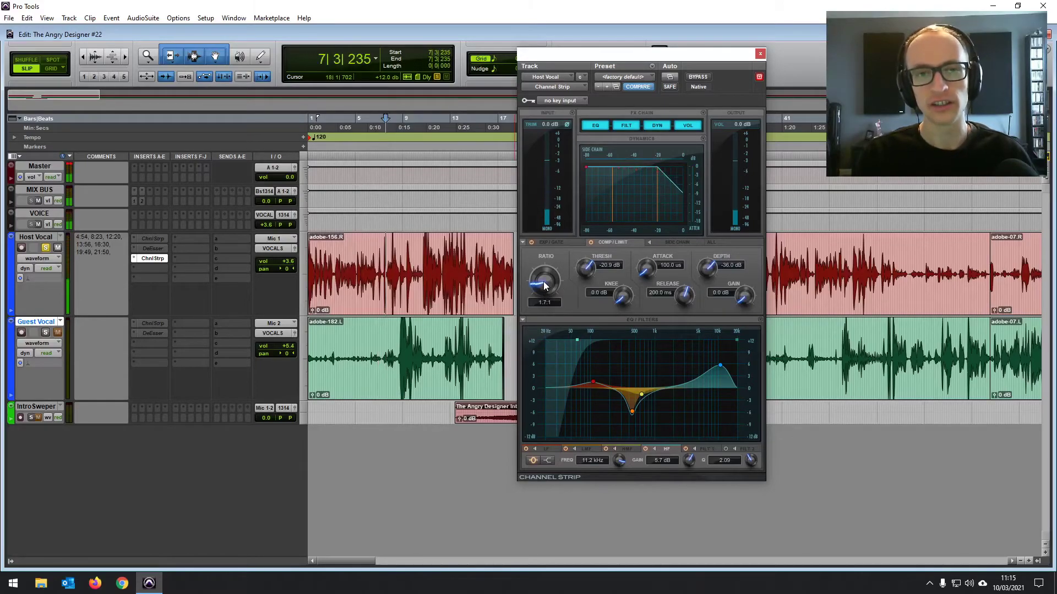
# Set the compressor's ratio to 2.0:1, knee to 3.5 dB, threshold to -20.0 dB and gain to 1.6 dB while auditioning the first clip.
pyautogui.click(399, 296)
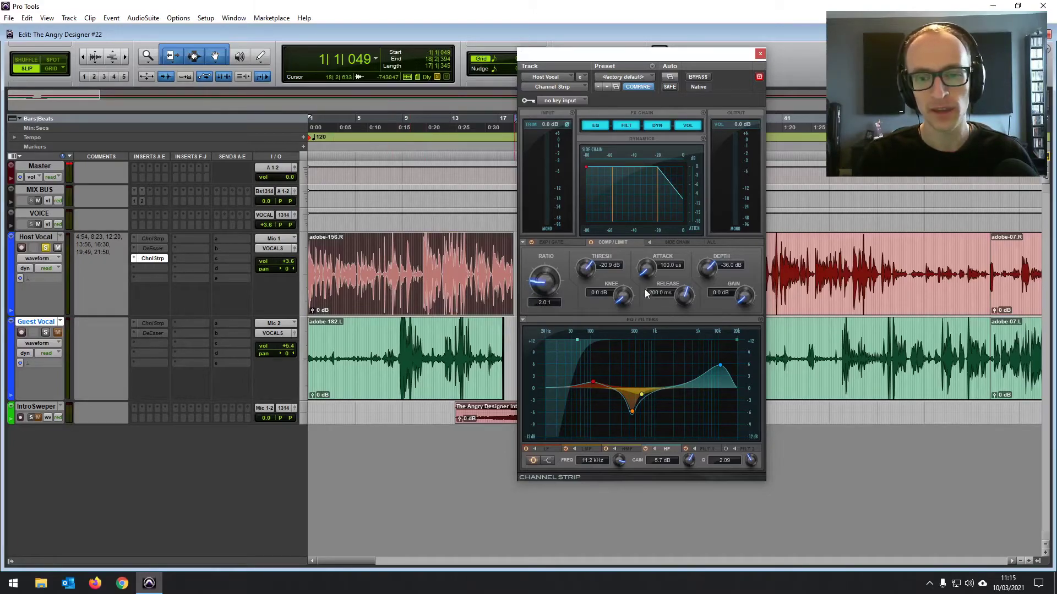
pyautogui.moveTo(624, 279); pyautogui.dragTo(624, 276)
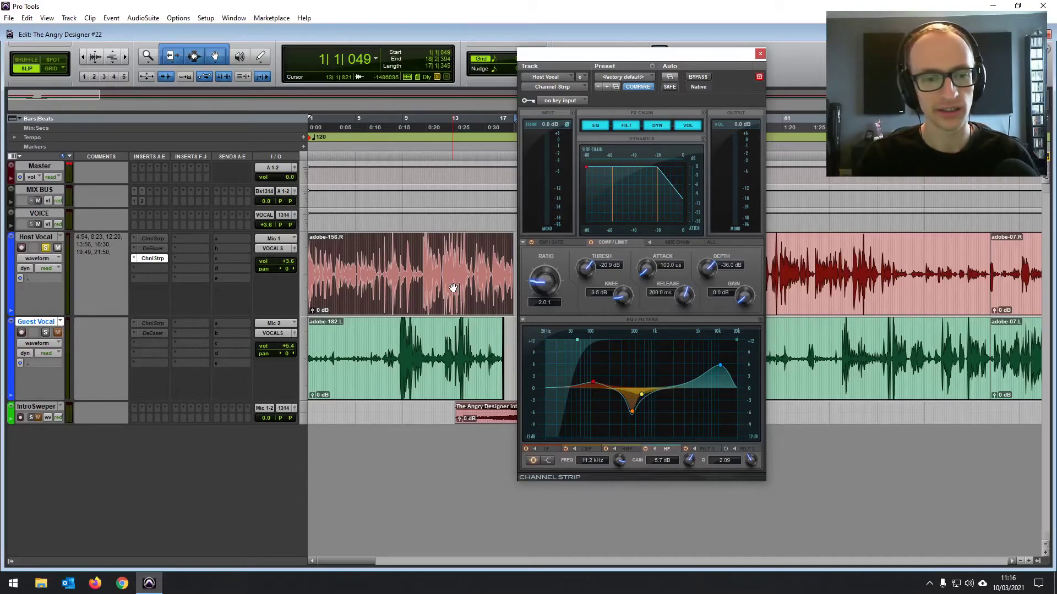
pyautogui.press('space')
pyautogui.moveTo(658, 191); pyautogui.dragTo(664, 186)
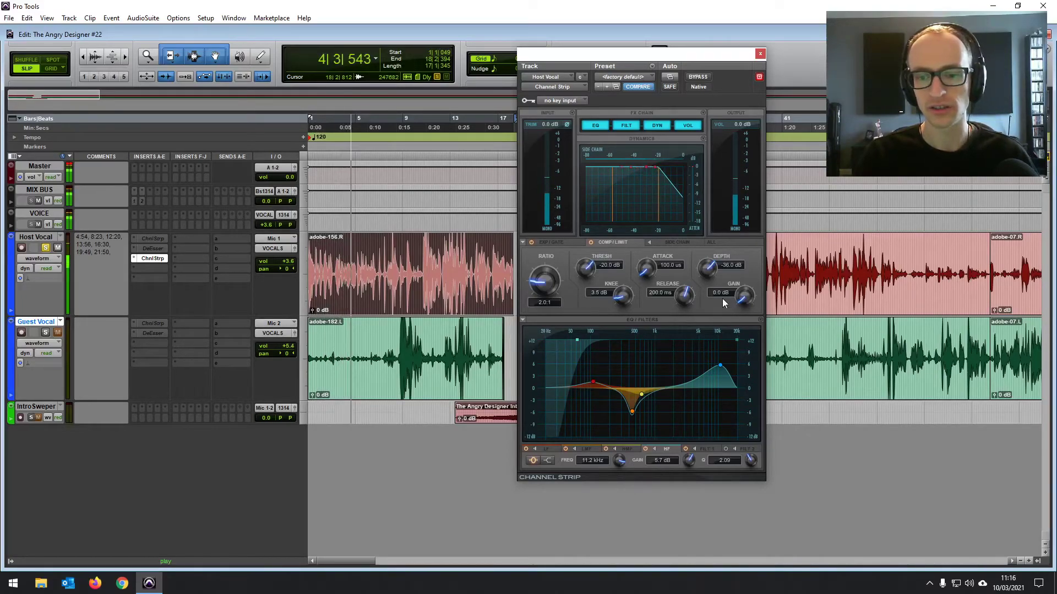
pyautogui.moveTo(742, 297); pyautogui.dragTo(741, 291)
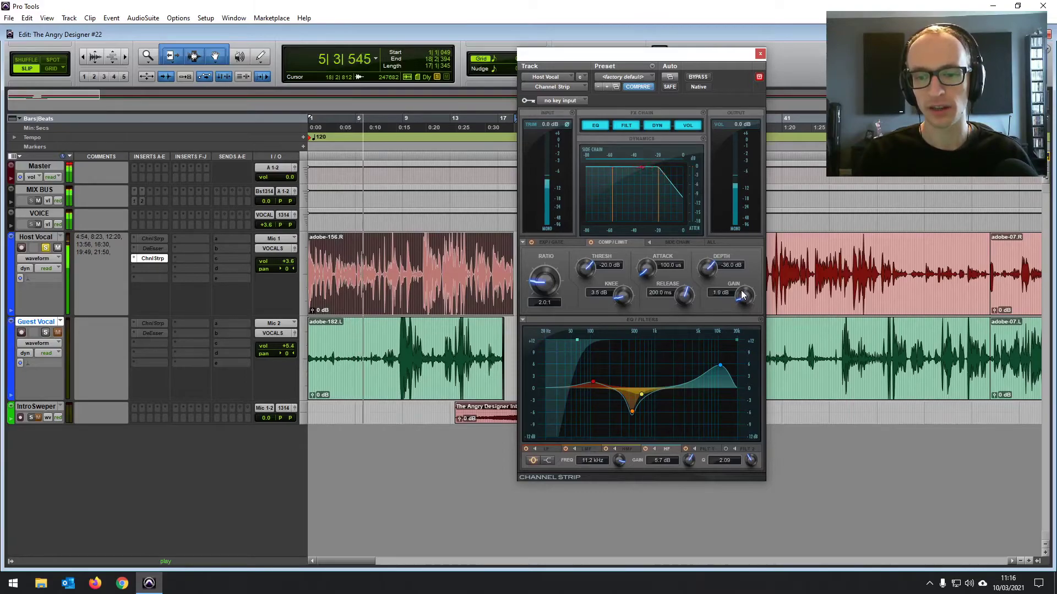
pyautogui.moveTo(741, 294); pyautogui.dragTo(735, 287)
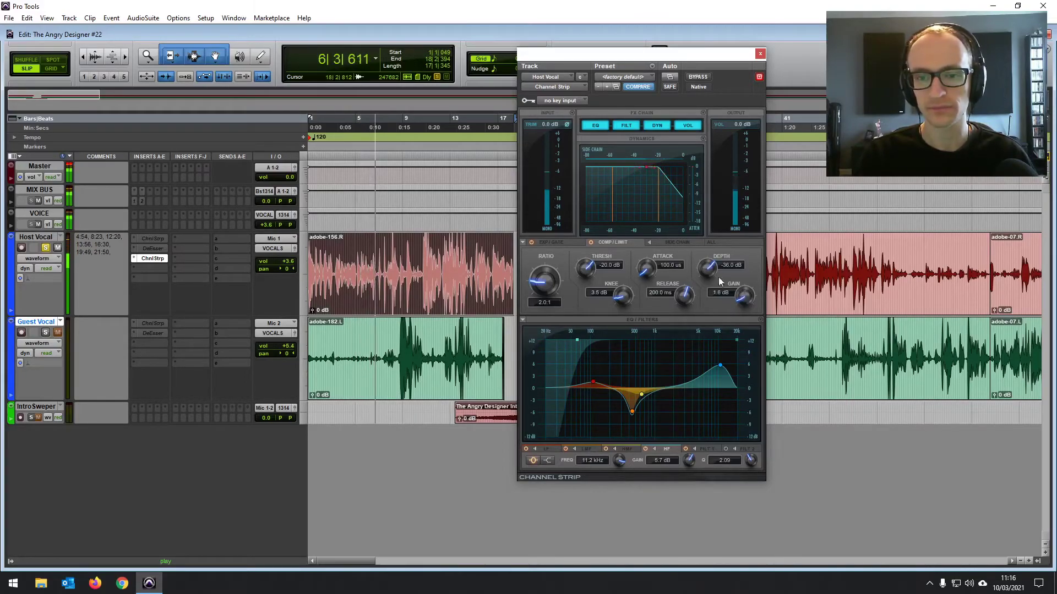
# Lower the compressor's threshold to -22.7 dB, set the ratio to 2.3:1 and the attack to about 339 µs, and stop playback.
pyautogui.moveTo(658, 196); pyautogui.dragTo(655, 197)
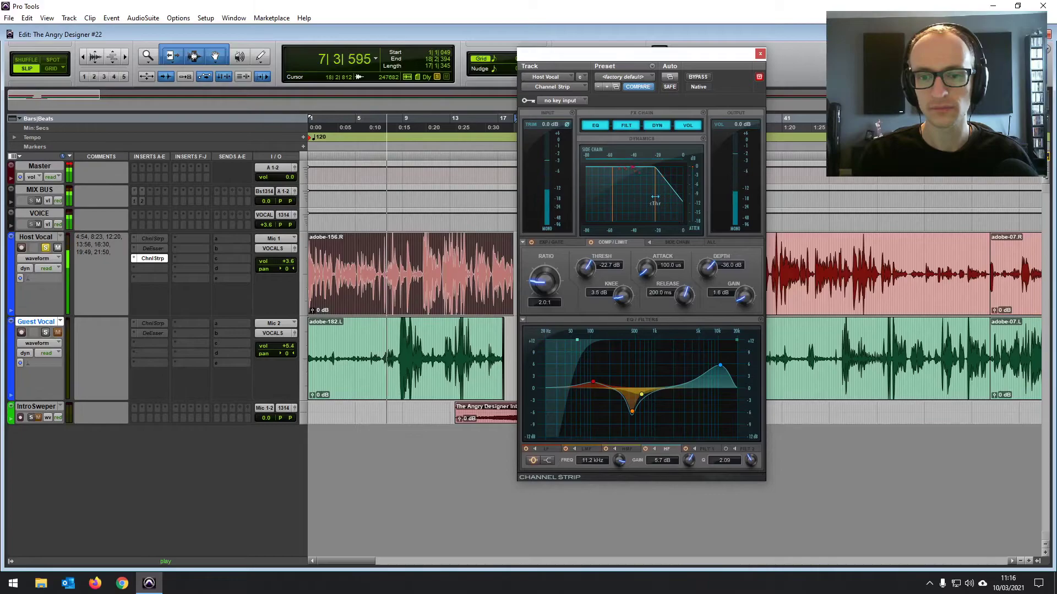
pyautogui.moveTo(540, 290); pyautogui.dragTo(538, 281)
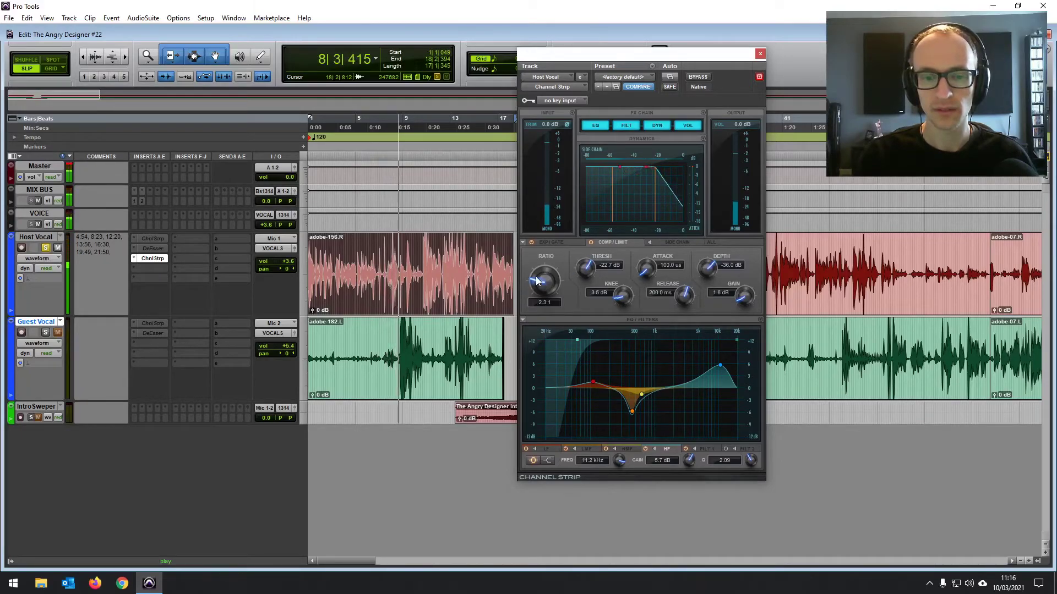
pyautogui.moveTo(670, 266); pyautogui.dragTo(649, 259)
pyautogui.press('space')
# Set the compressor's release to about 18 ms and attack to 416.9 µs while playing the host vocal's opening bars from 1|1|000.
pyautogui.click(467, 272)
pyautogui.hotkey('shift', 'Return')
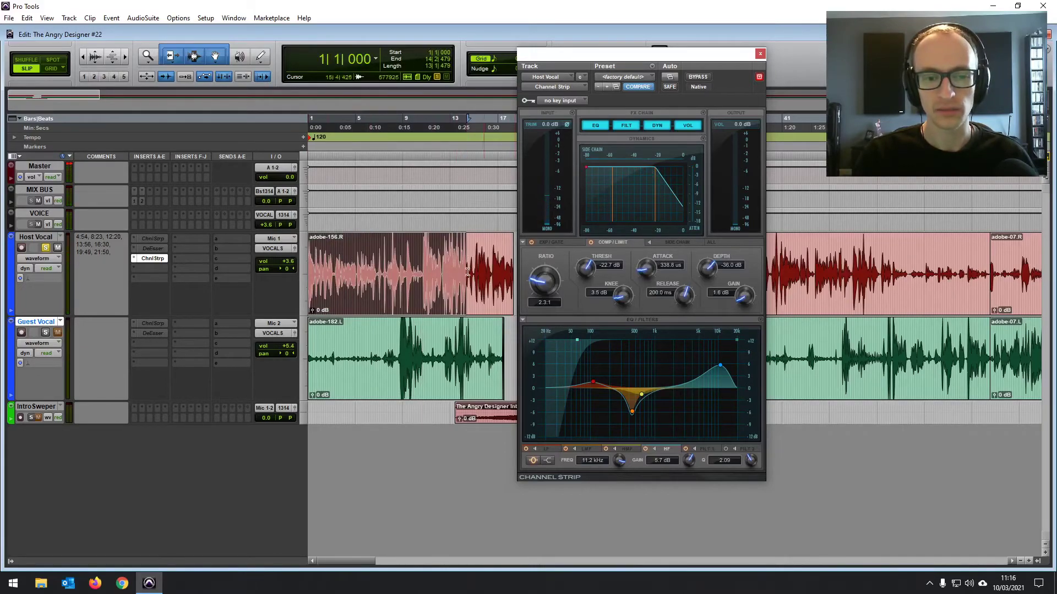
pyautogui.keyDown('shift'); pyautogui.click(375, 266); pyautogui.keyUp('shift')
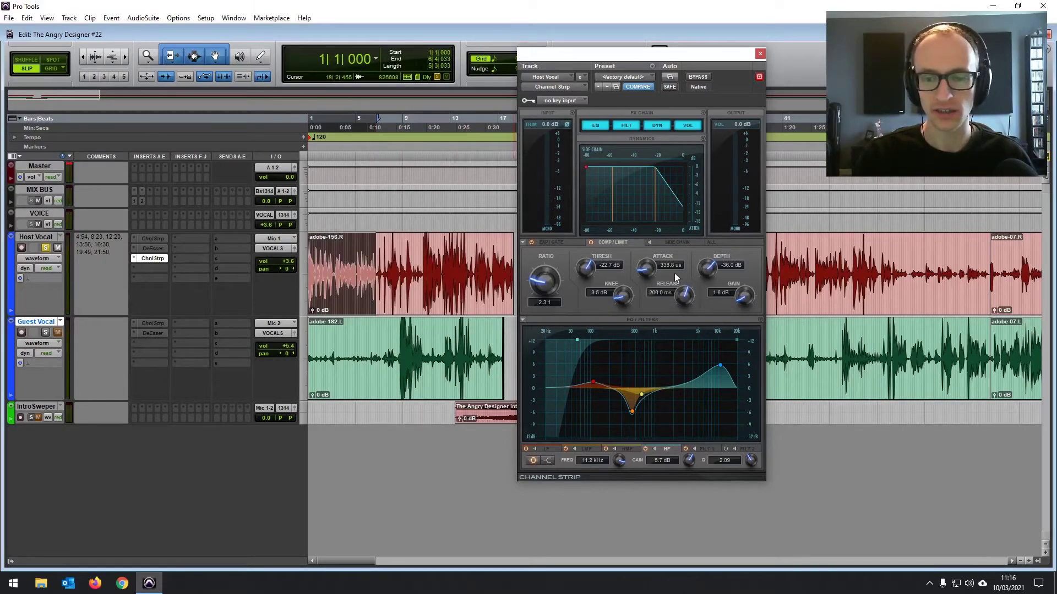
pyautogui.press('space')
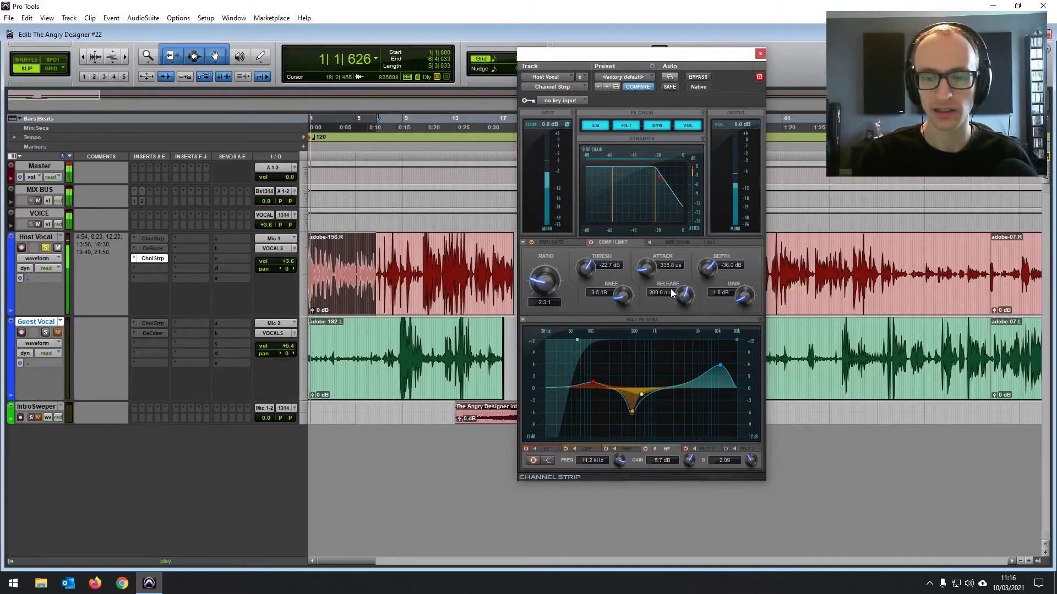
pyautogui.press('space')
pyautogui.moveTo(377, 266); pyautogui.dragTo(282, 263)
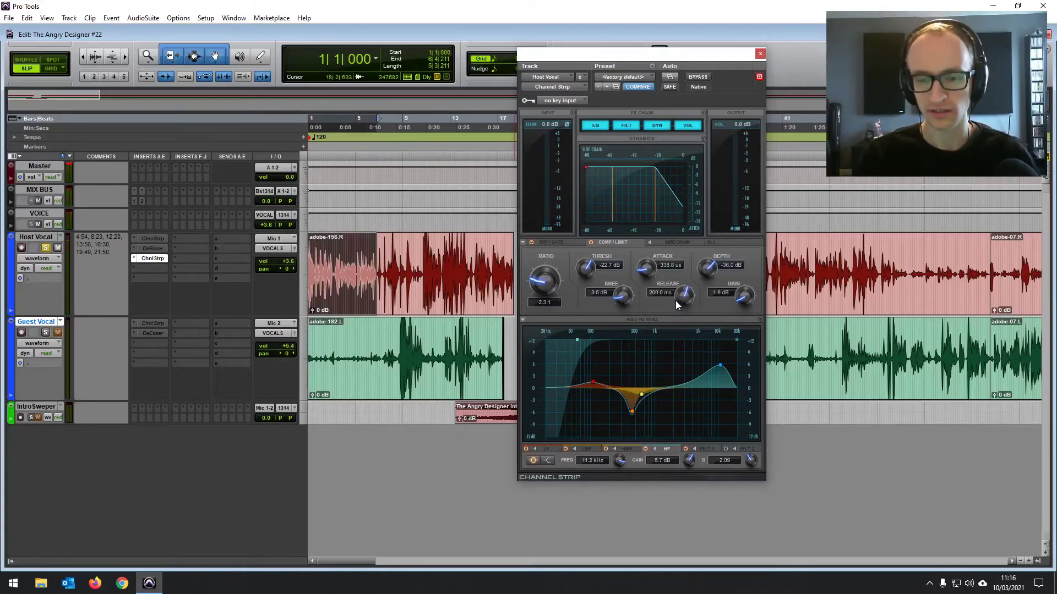
pyautogui.press('space')
pyautogui.moveTo(679, 298); pyautogui.dragTo(667, 335)
pyautogui.moveTo(645, 267); pyautogui.dragTo(645, 265)
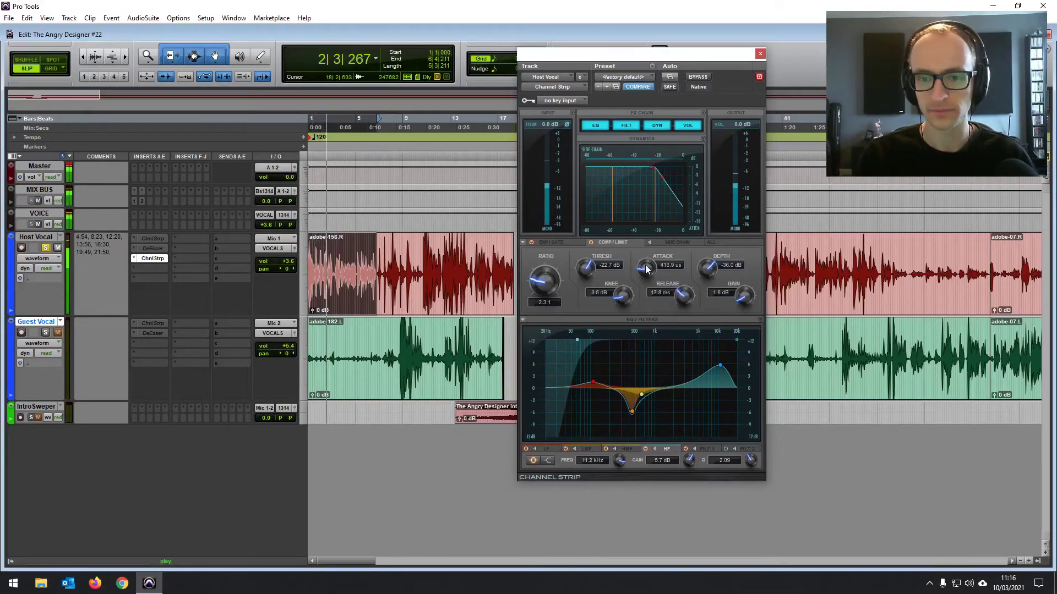
pyautogui.click(704, 140)
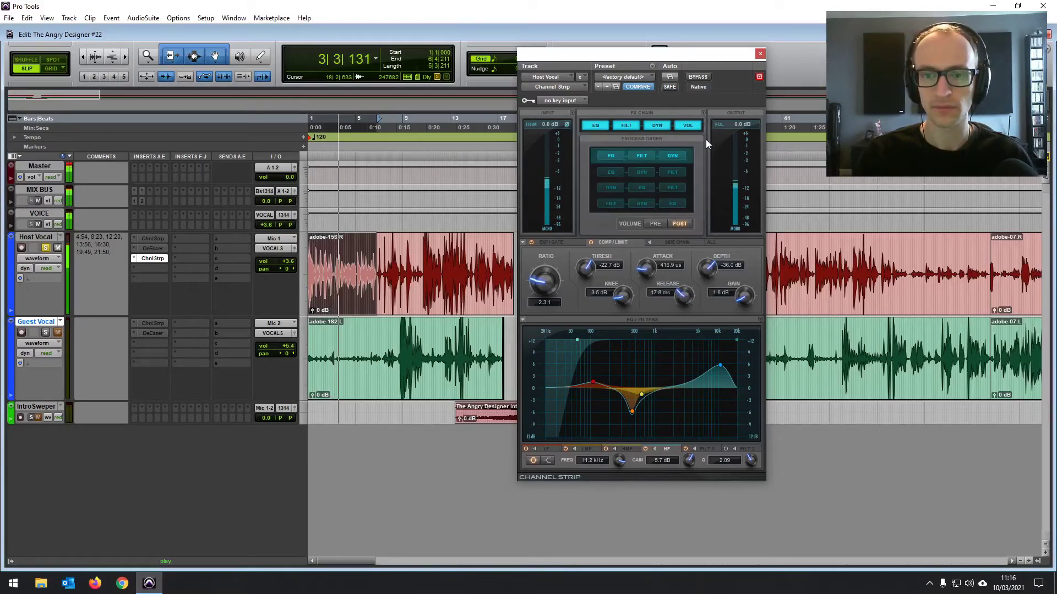
pyautogui.click(703, 140)
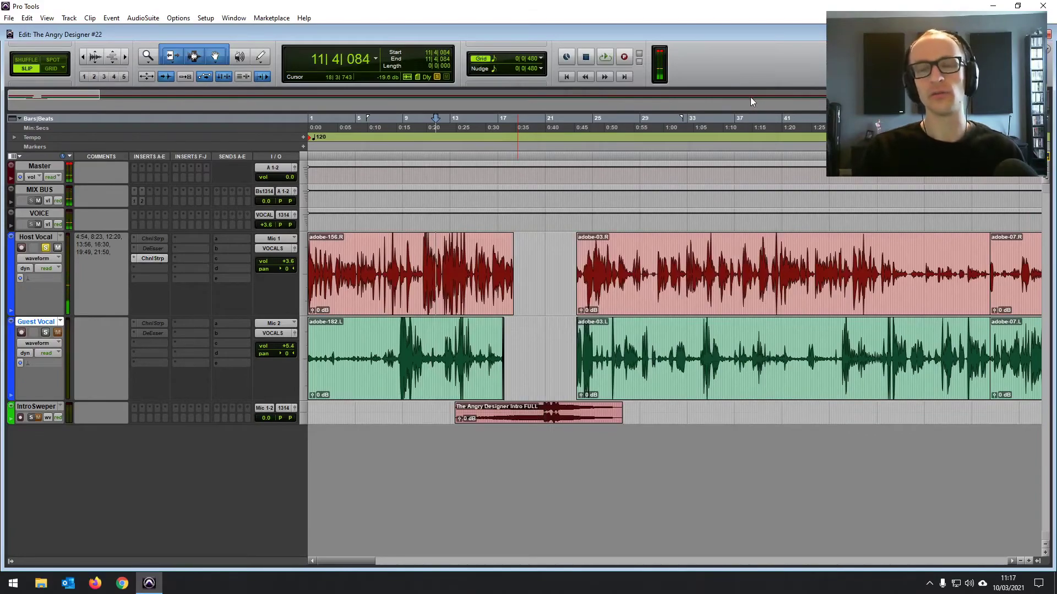
# Copy the Host Vocal's Channel Strip to the Guest Vocal's first insert slot and select the first Host Vocal clip.
pyautogui.press('Return')
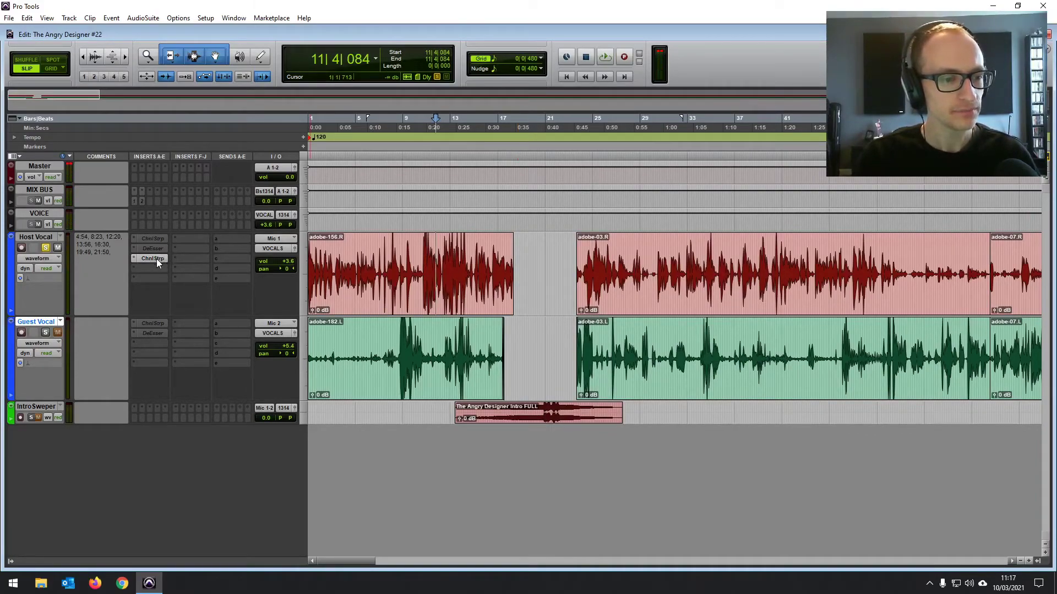
pyautogui.moveTo(157, 260); pyautogui.dragTo(155, 323)
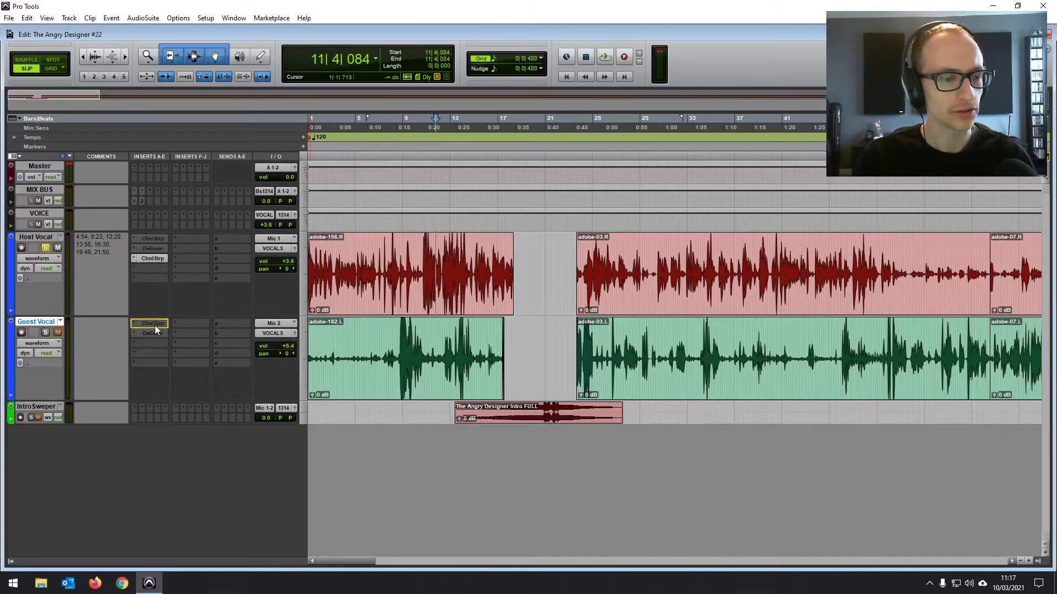
pyautogui.click(146, 268)
pyautogui.click(387, 283)
pyautogui.click(361, 264)
pyautogui.click(395, 297)
# Insert the Dyn3 De-Esser in the Host Vocal's insert slot below the active Channel Strip.
pyautogui.click(154, 267)
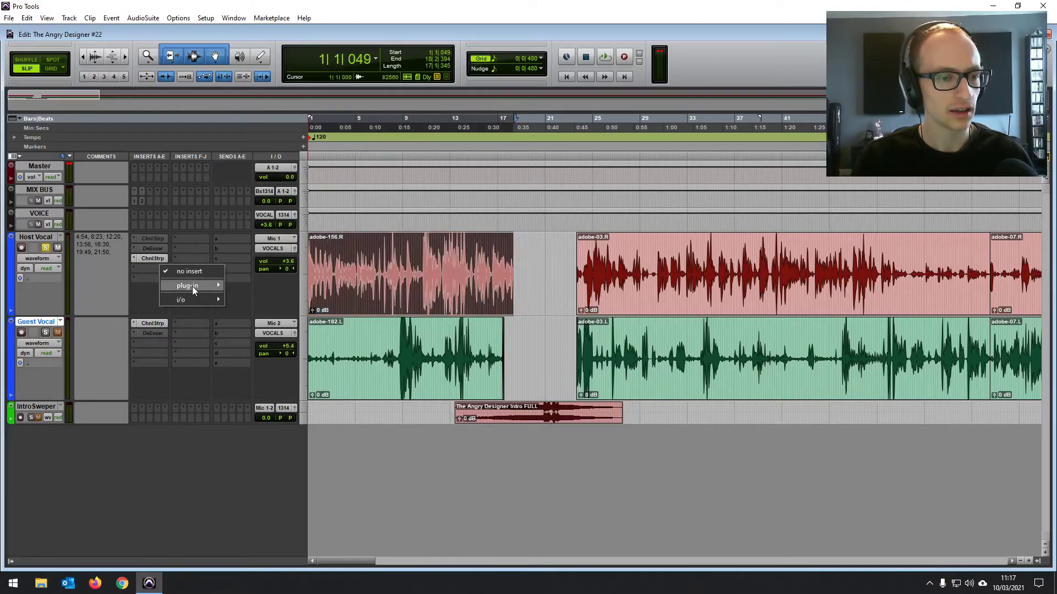
pyautogui.moveTo(193, 286)
pyautogui.moveTo(276, 287)
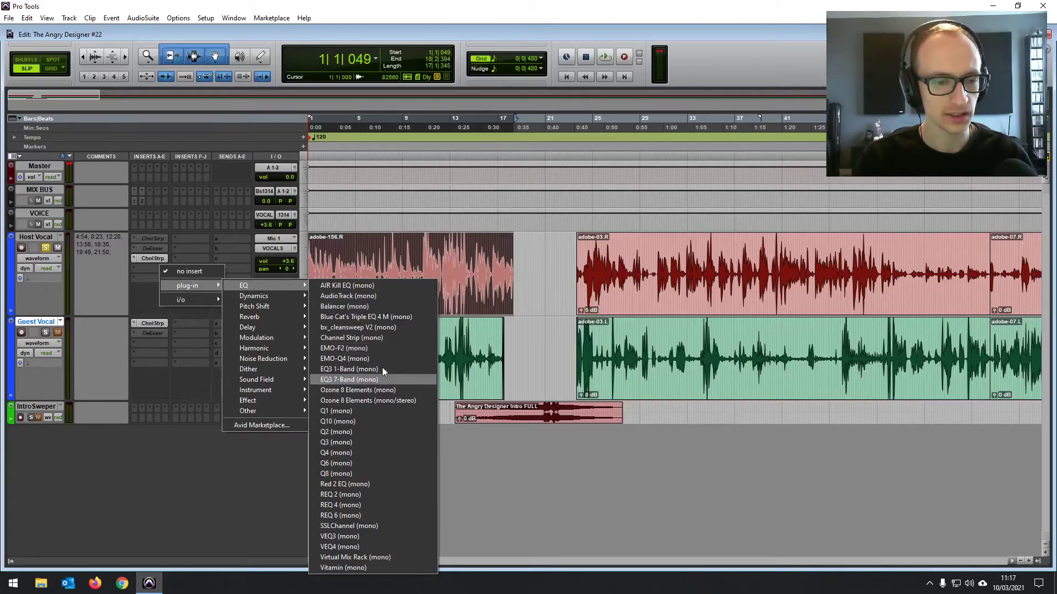
pyautogui.click(344, 359)
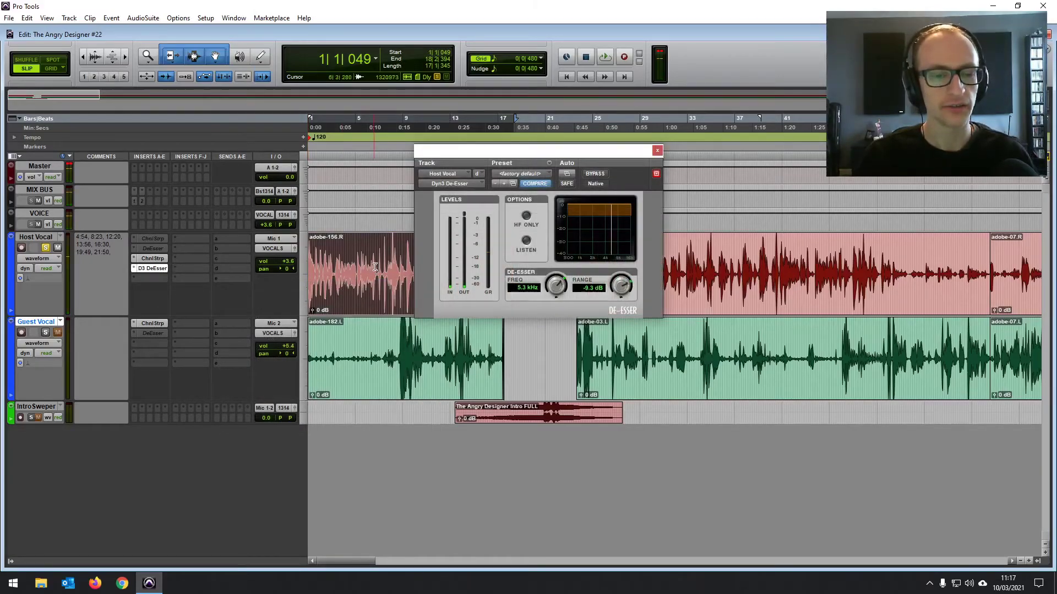
# Reduce the De-Esser's range to -1.4 dB while auditioning the host vocal's opening bars, and close the plug-in window.
pyautogui.moveTo(375, 267); pyautogui.dragTo(310, 268)
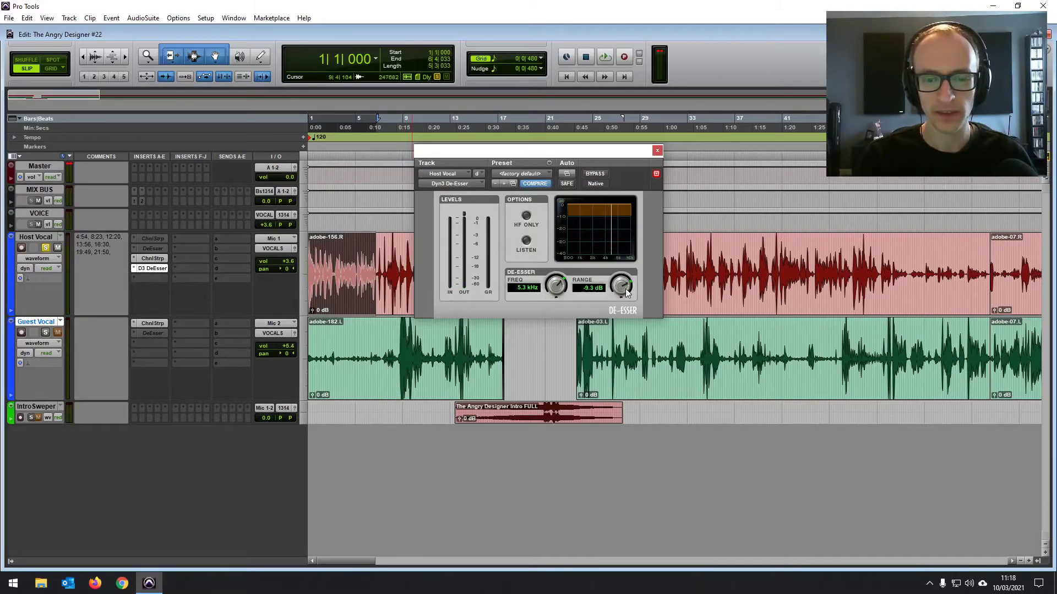
pyautogui.moveTo(620, 291); pyautogui.dragTo(620, 259)
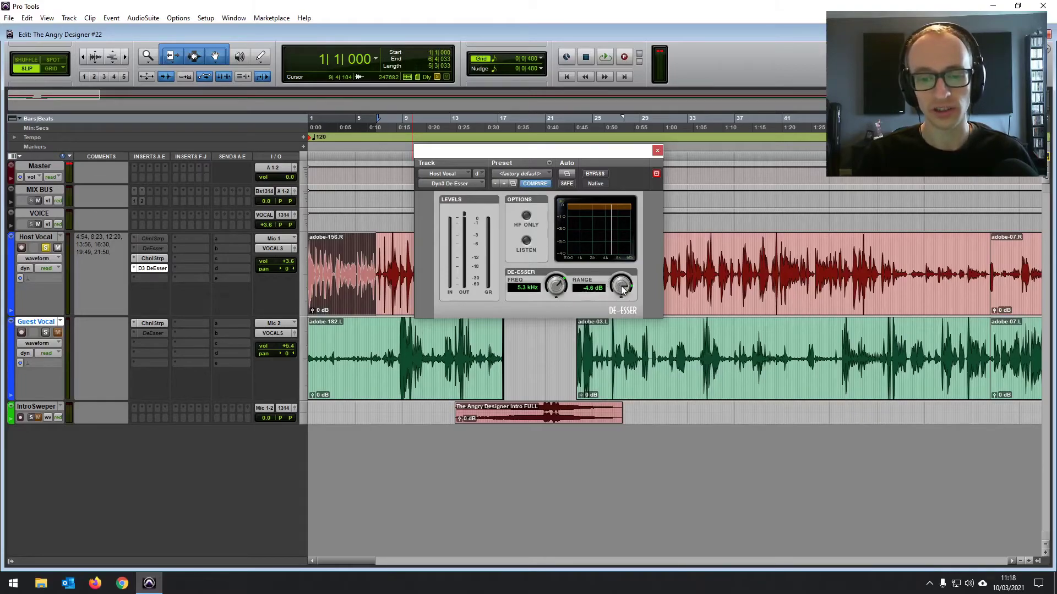
pyautogui.press('space')
pyautogui.moveTo(620, 290); pyautogui.dragTo(586, 207)
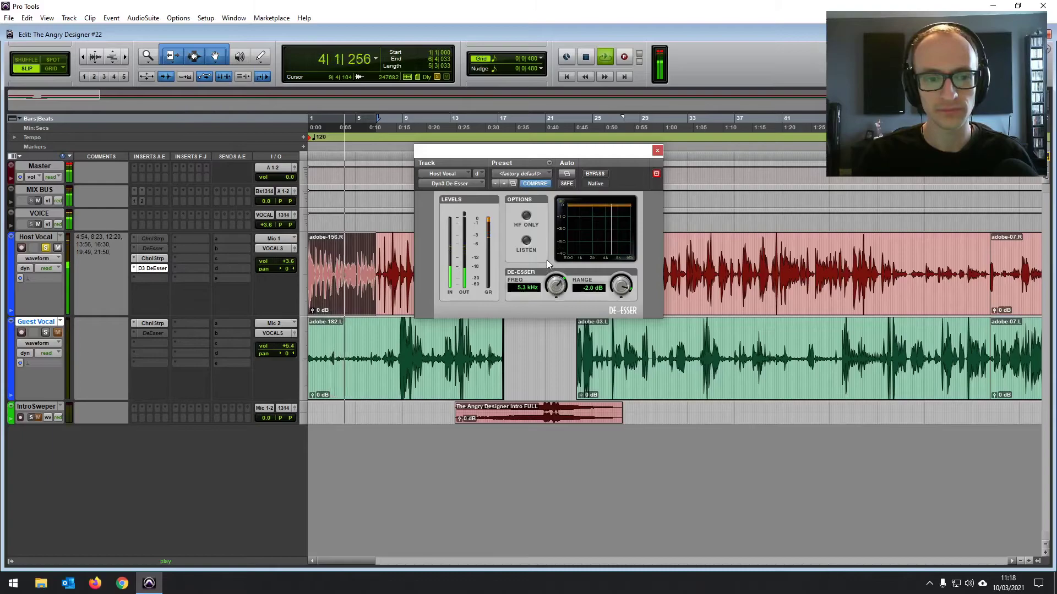
pyautogui.moveTo(622, 287); pyautogui.dragTo(588, 247)
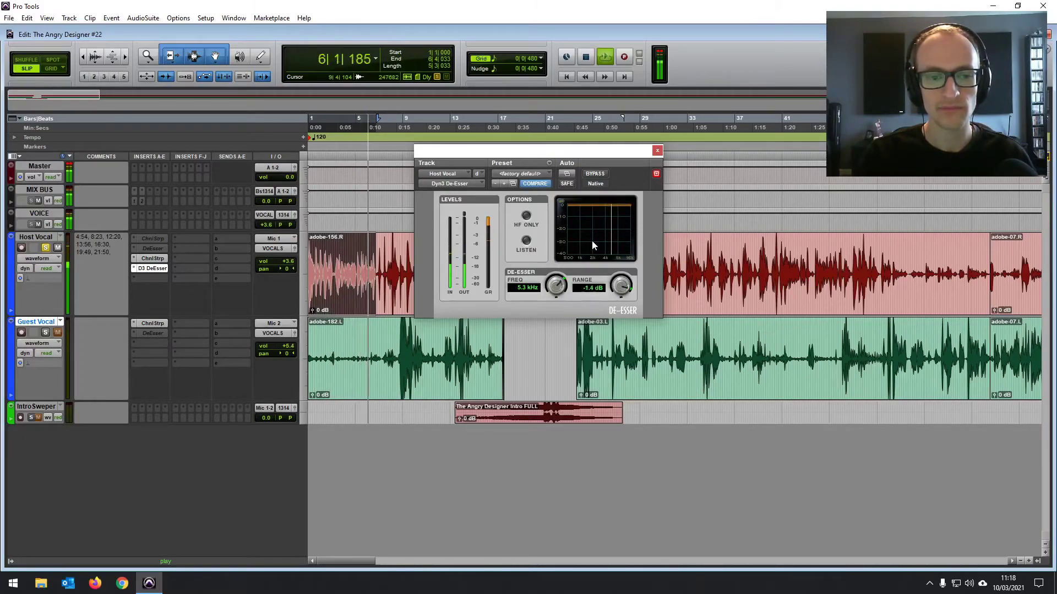
pyautogui.press('space')
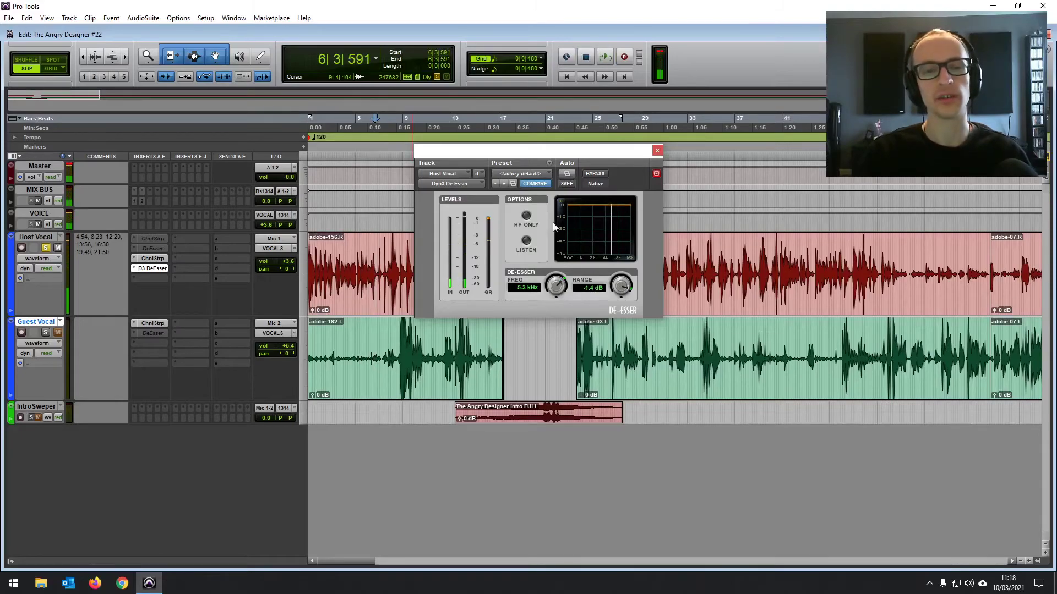
pyautogui.click(657, 151)
pyautogui.click(478, 246)
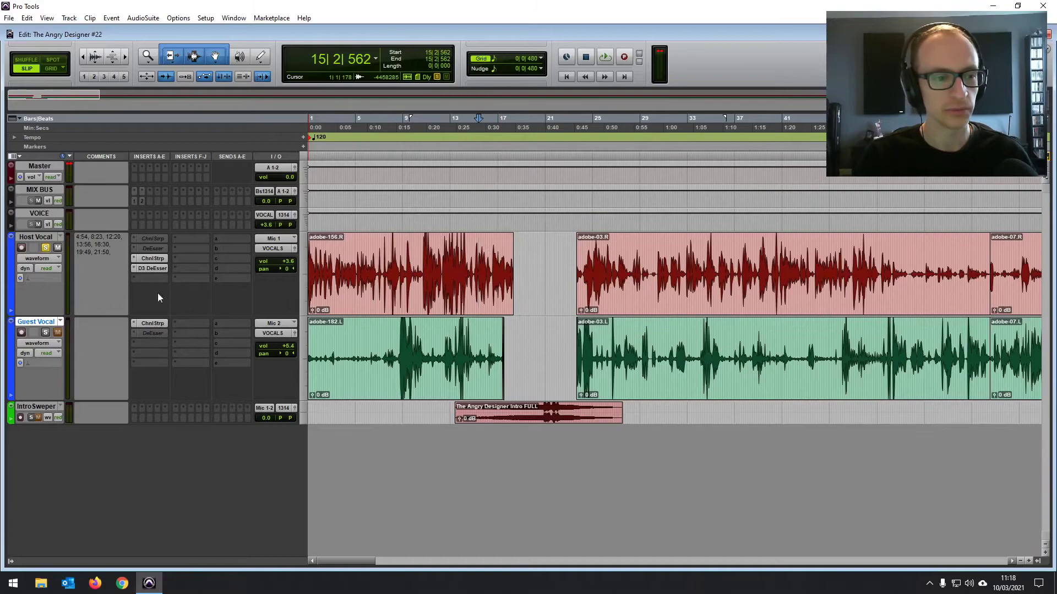
# Copy the Host Vocal's Dyn3 De-Esser to the Guest Vocal's second insert slot and solo the Guest Vocal instead of the Host Vocal.
pyautogui.click(152, 333)
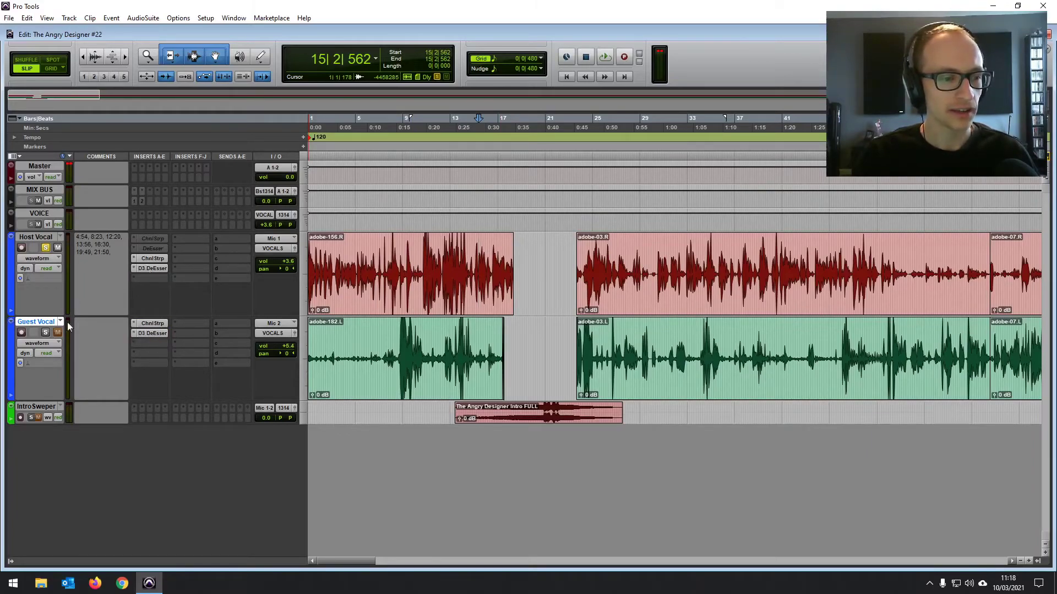
pyautogui.click(45, 248)
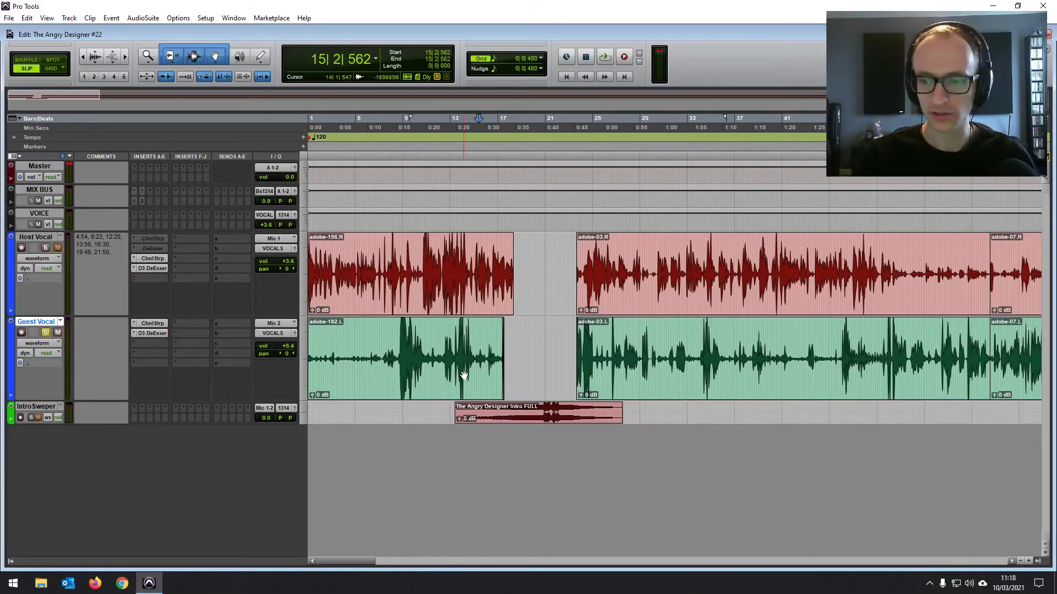
# Play the Guest Vocal from about bar 167 to 181, comparing its Channel Strip bypassed and active, and close the plug-in window.
pyautogui.hscroll(15, 434, 342)
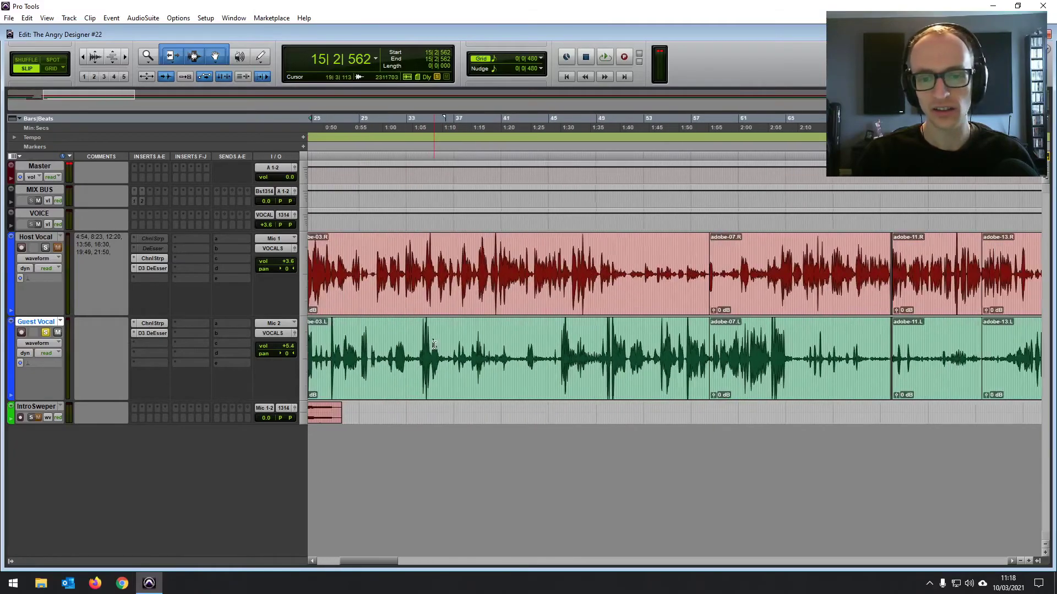
pyautogui.hscroll(20, 434, 342)
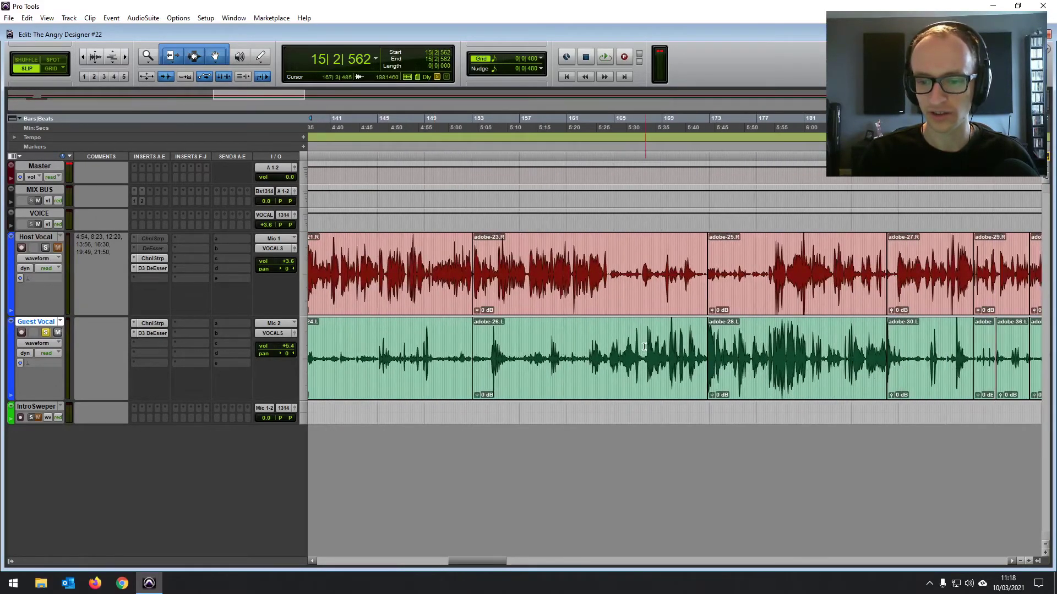
pyautogui.moveTo(645, 342); pyautogui.dragTo(799, 341)
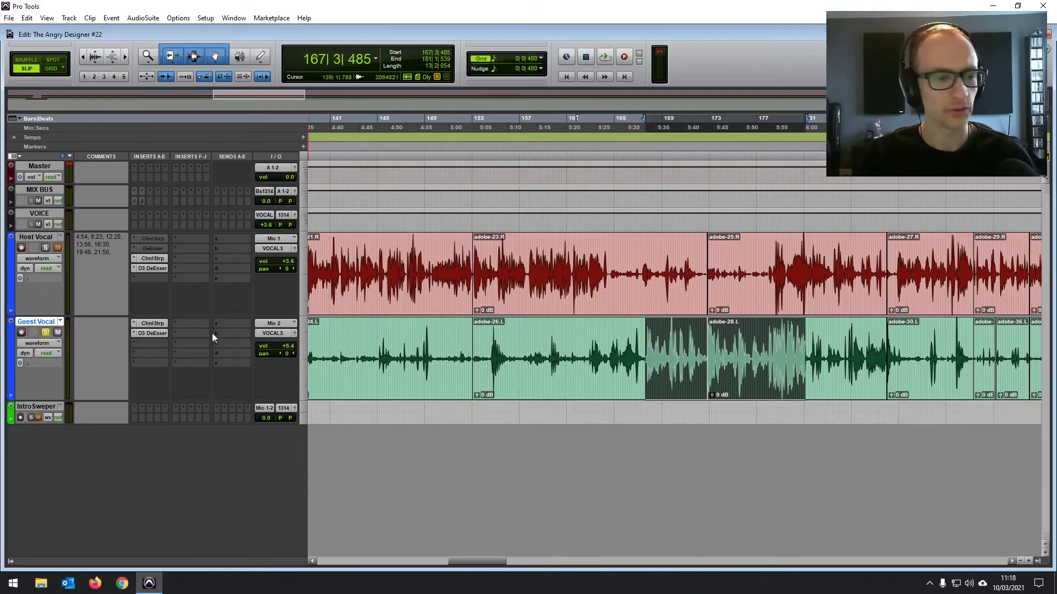
pyautogui.press('space')
pyautogui.click(150, 324)
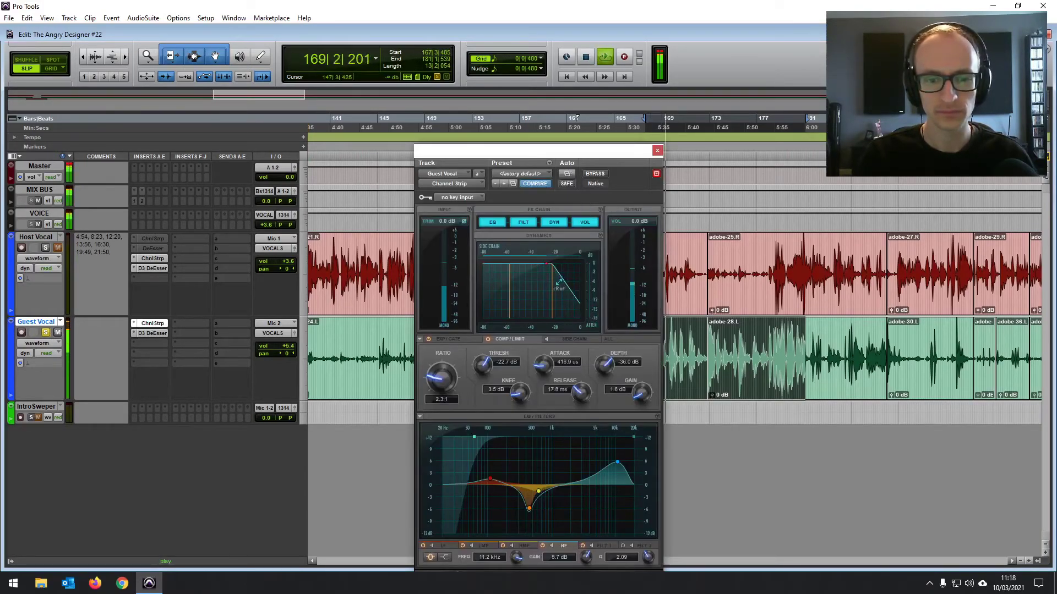
pyautogui.click(593, 174)
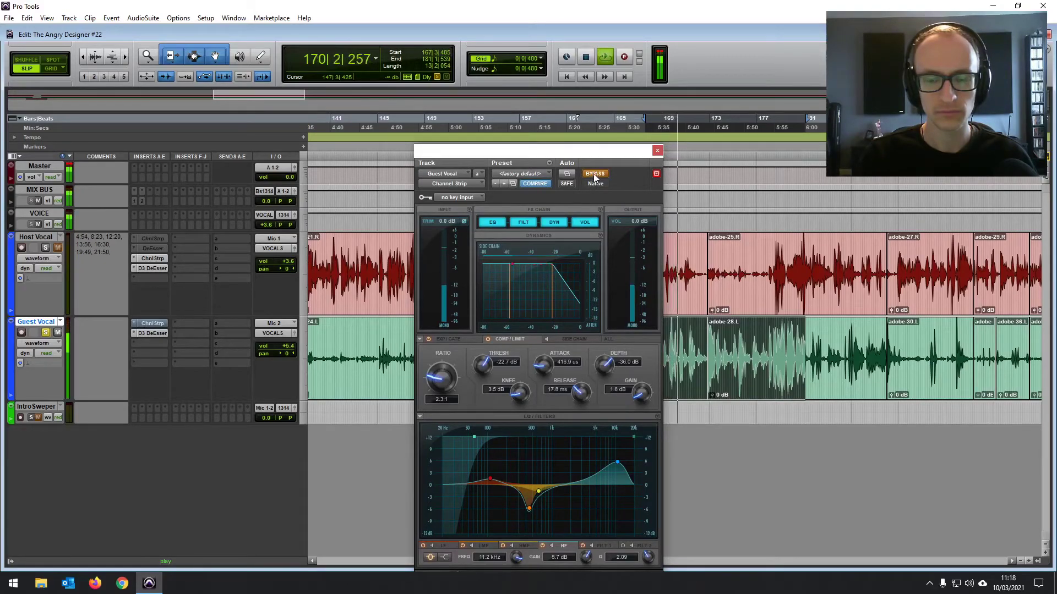
pyautogui.click(595, 172)
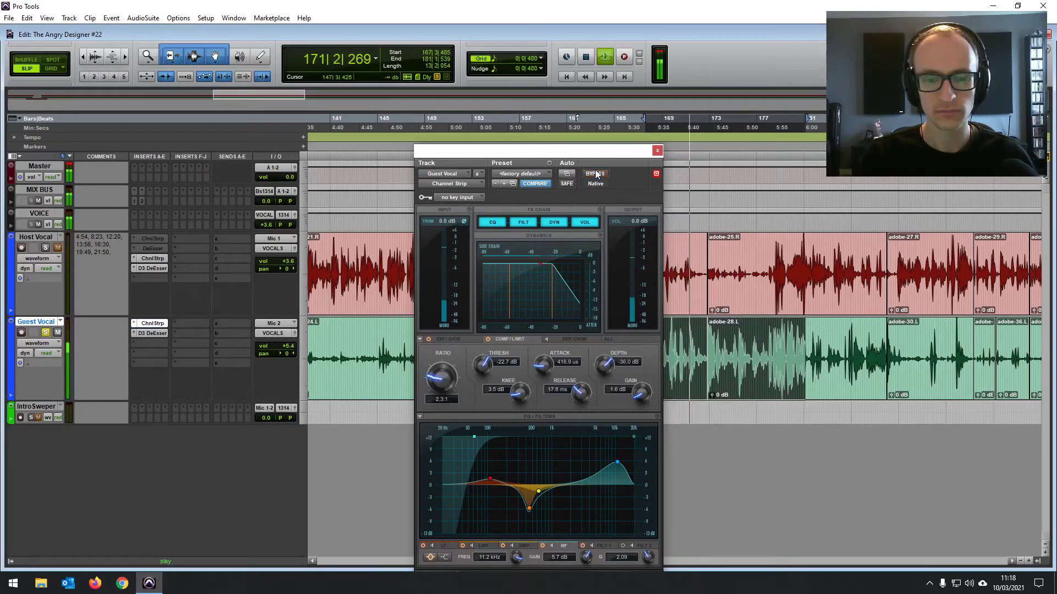
pyautogui.moveTo(596, 158); pyautogui.dragTo(584, 77)
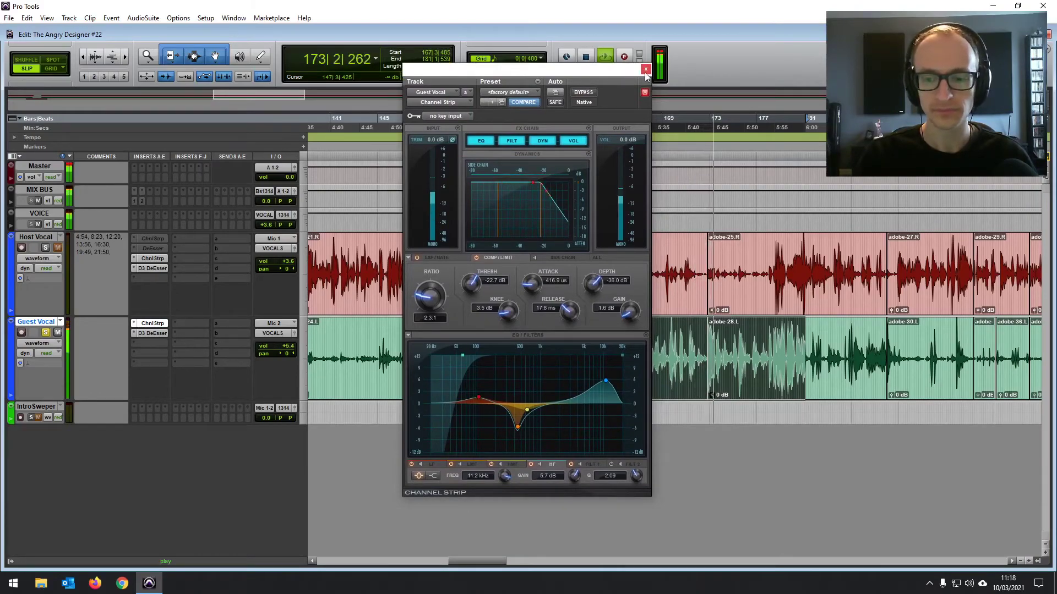
pyautogui.click(645, 68)
pyautogui.click(567, 76)
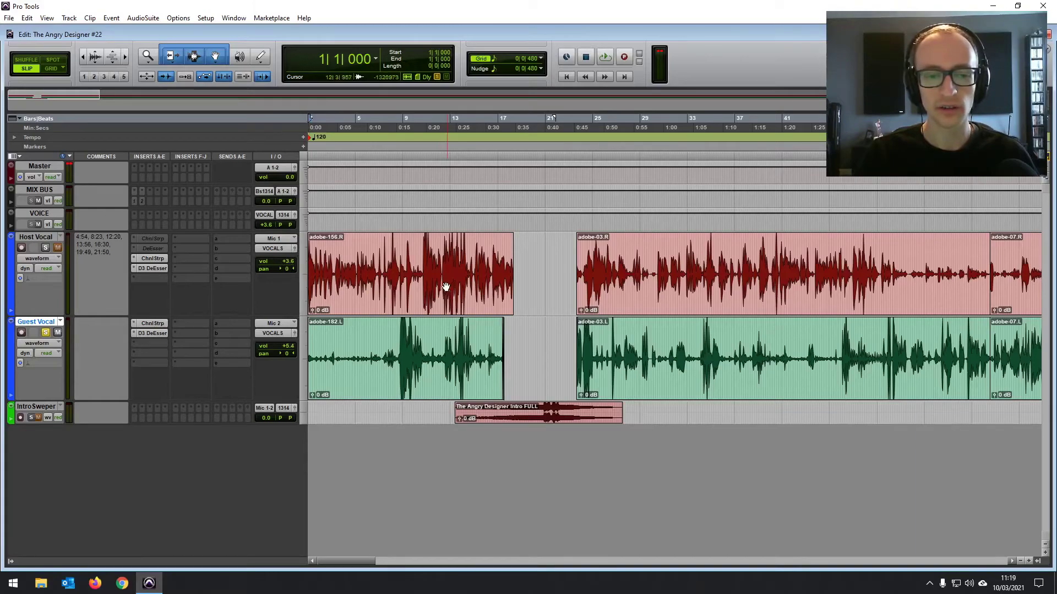
pyautogui.click(421, 245)
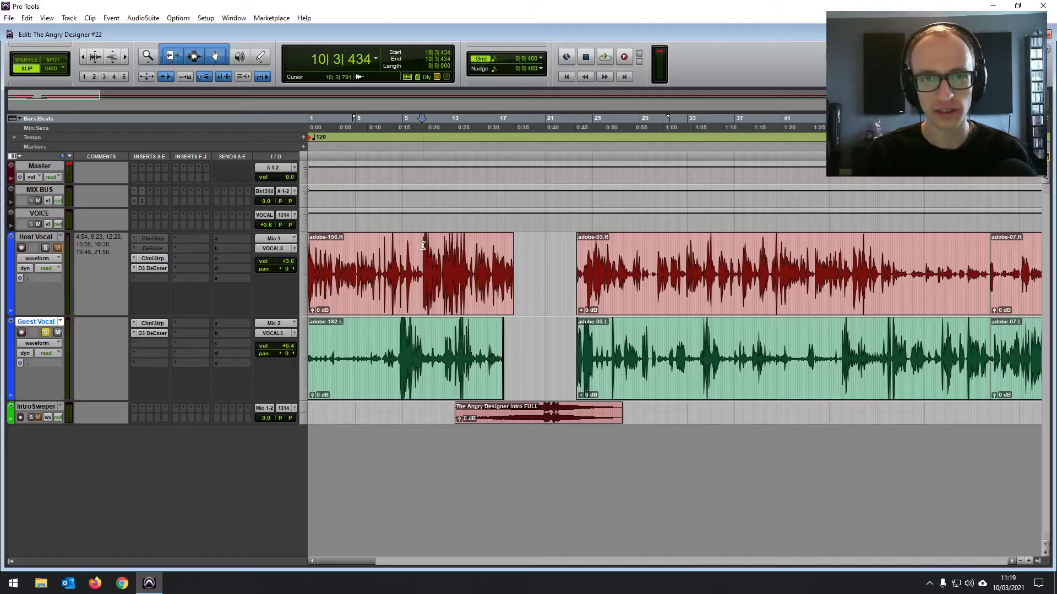
pyautogui.click(386, 291)
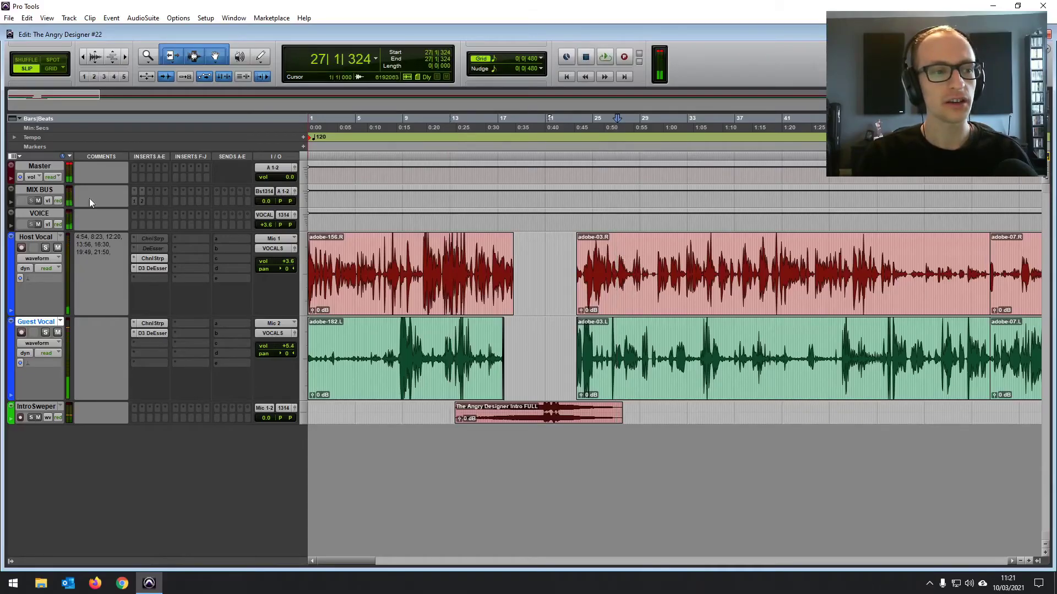
# Make the inactive L1+ Ultramaximizer and Youlean Loudness Meter 2 inserts on the MIX BUS track active.
pyautogui.click(134, 202)
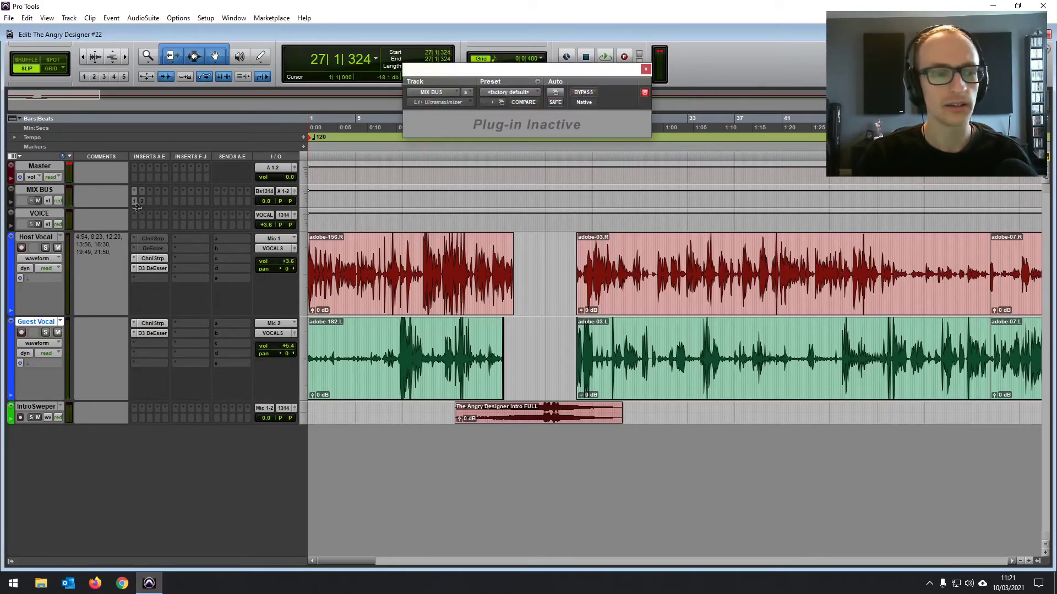
pyautogui.rightClick(134, 203)
pyautogui.click(141, 214)
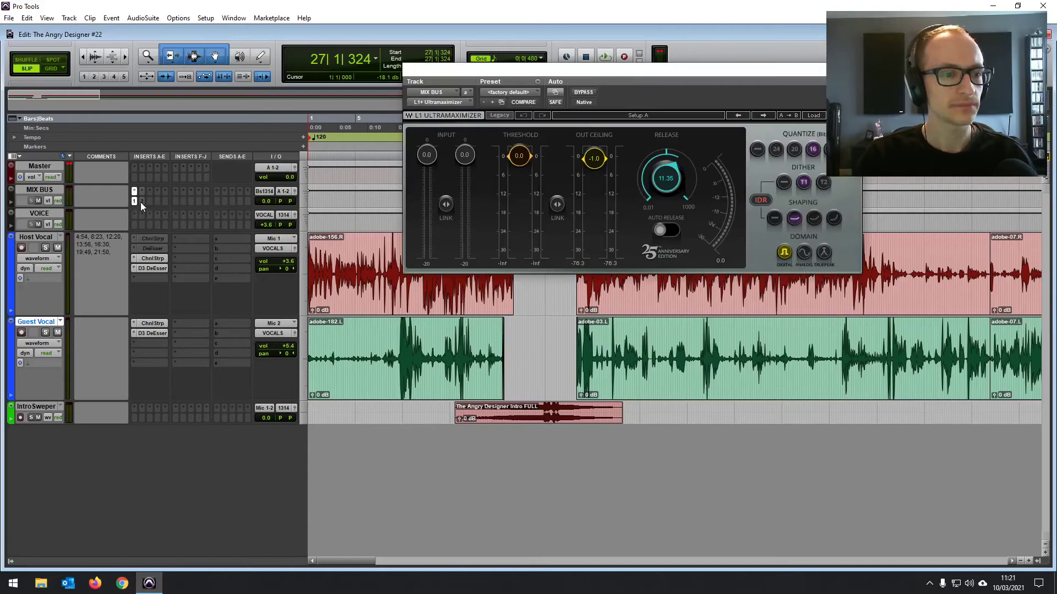
pyautogui.click(141, 202)
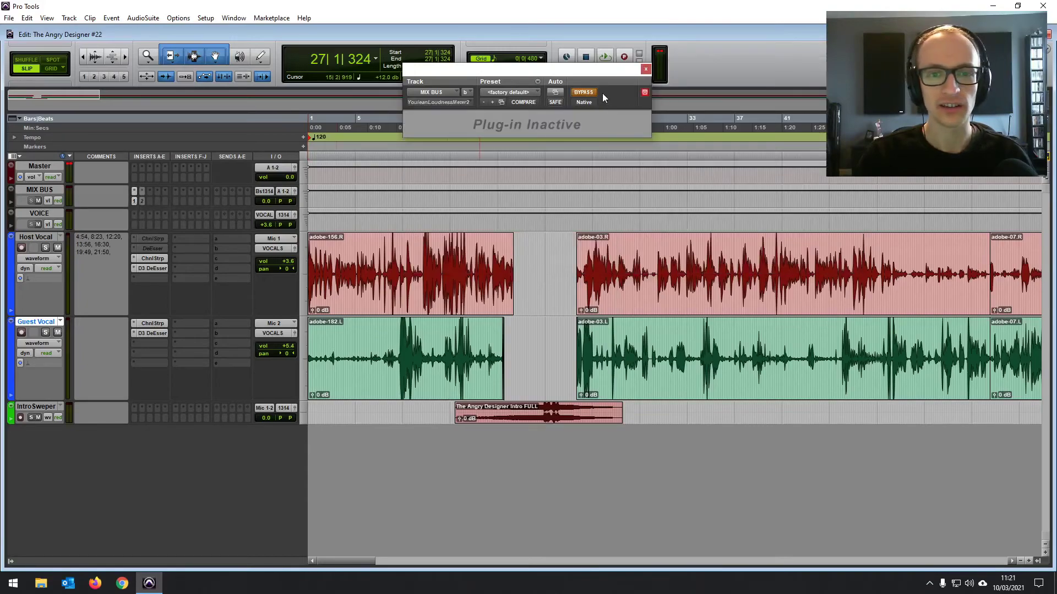
pyautogui.rightClick(141, 200)
pyautogui.click(155, 214)
# Bring up the MIX BUS L1+ Ultramaximizer and play vocal passages and the intro to check its gain reduction.
pyautogui.click(133, 201)
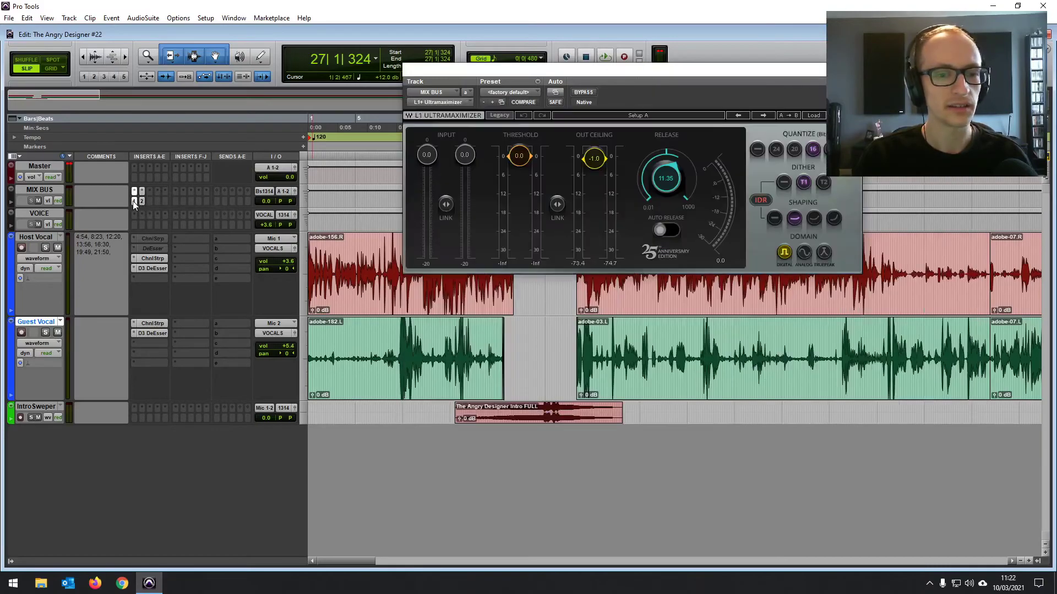
pyautogui.moveTo(532, 70); pyautogui.dragTo(458, 50)
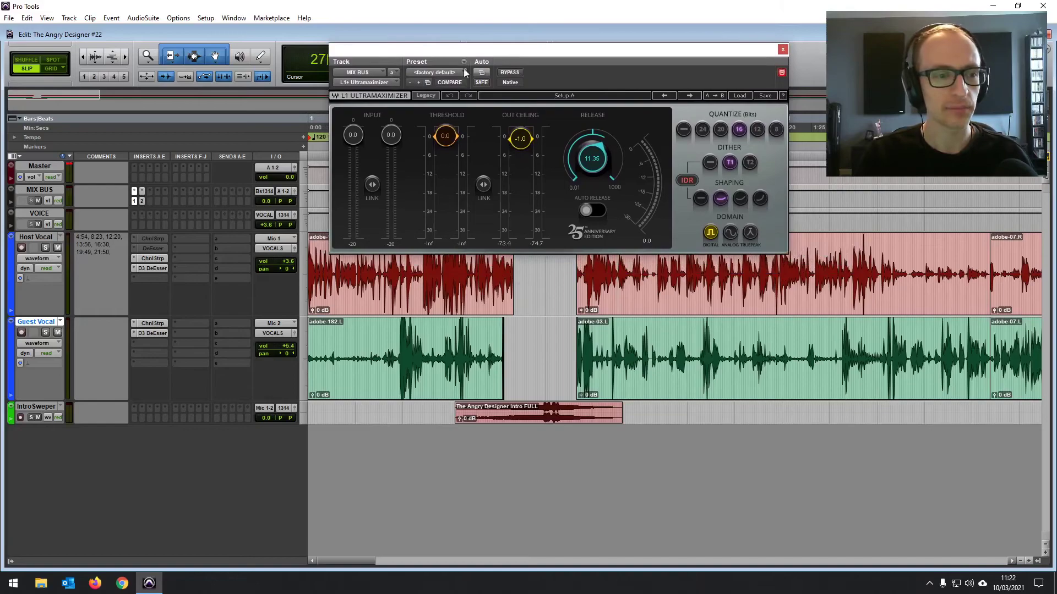
pyautogui.moveTo(630, 53); pyautogui.dragTo(601, 31)
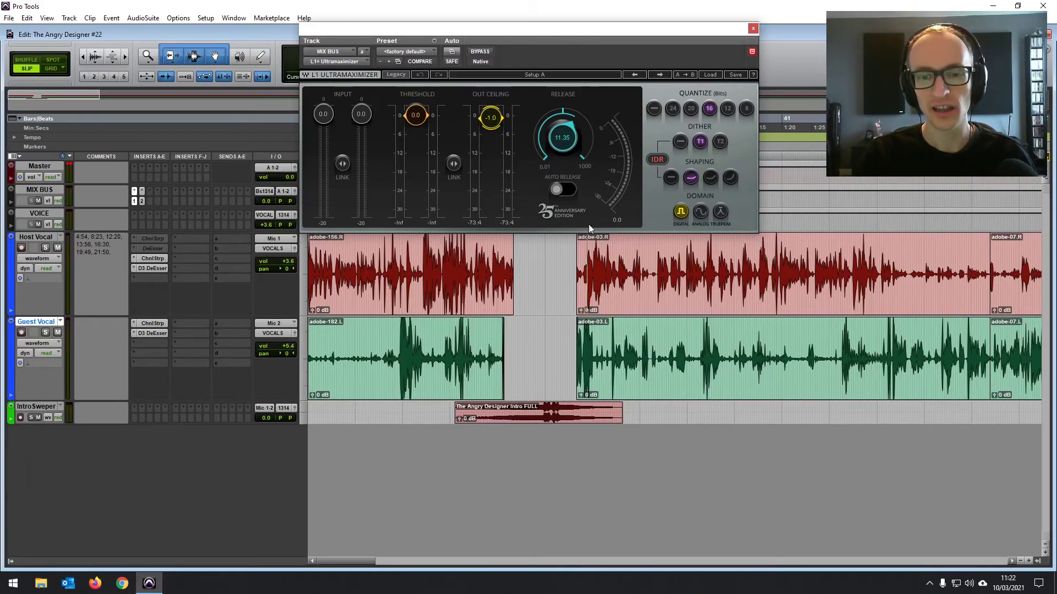
pyautogui.click(656, 251)
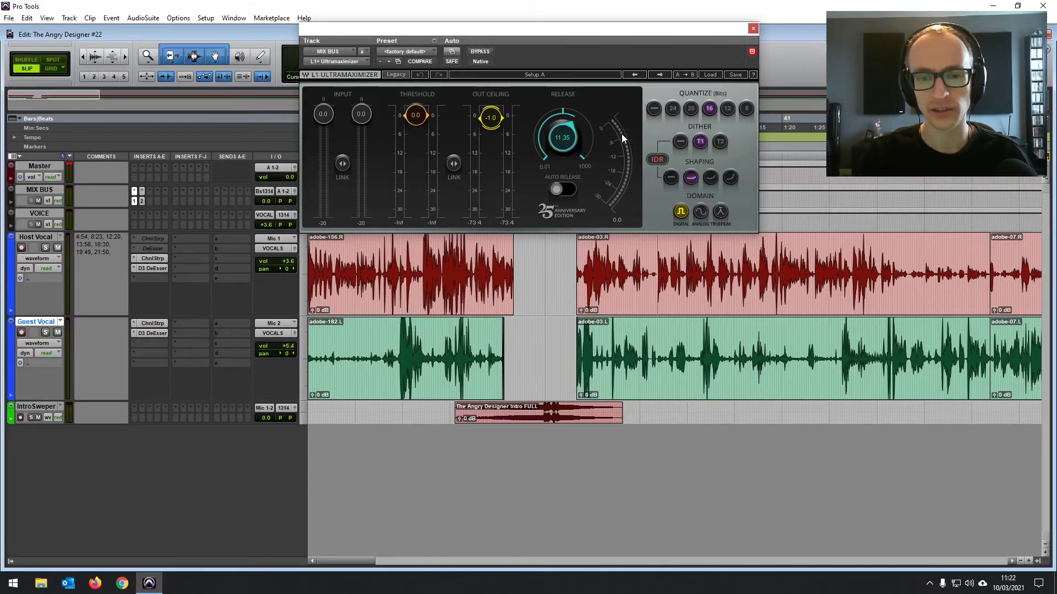
pyautogui.press('space')
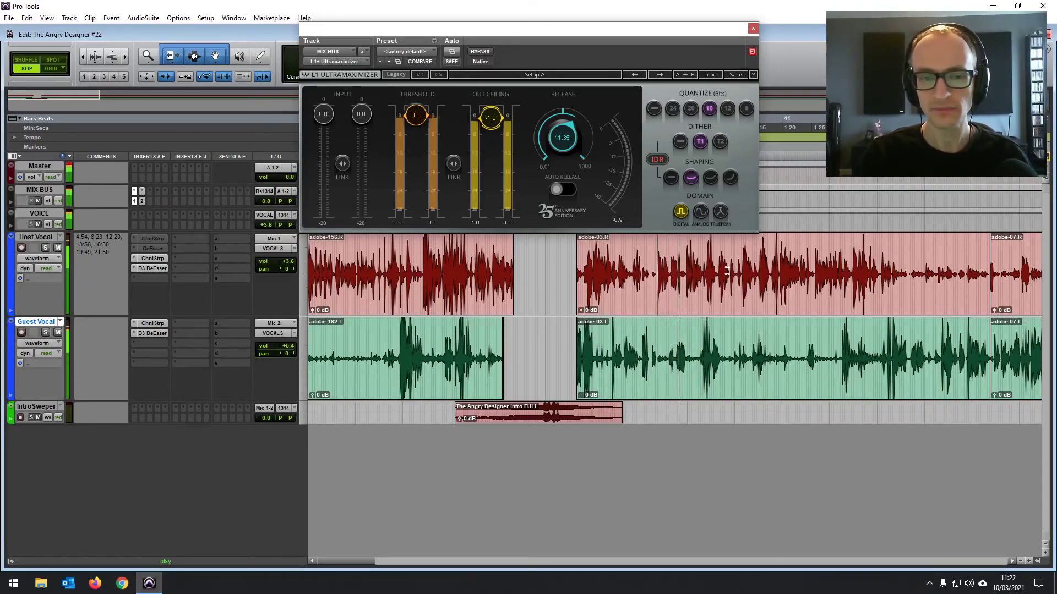
pyautogui.click(443, 262)
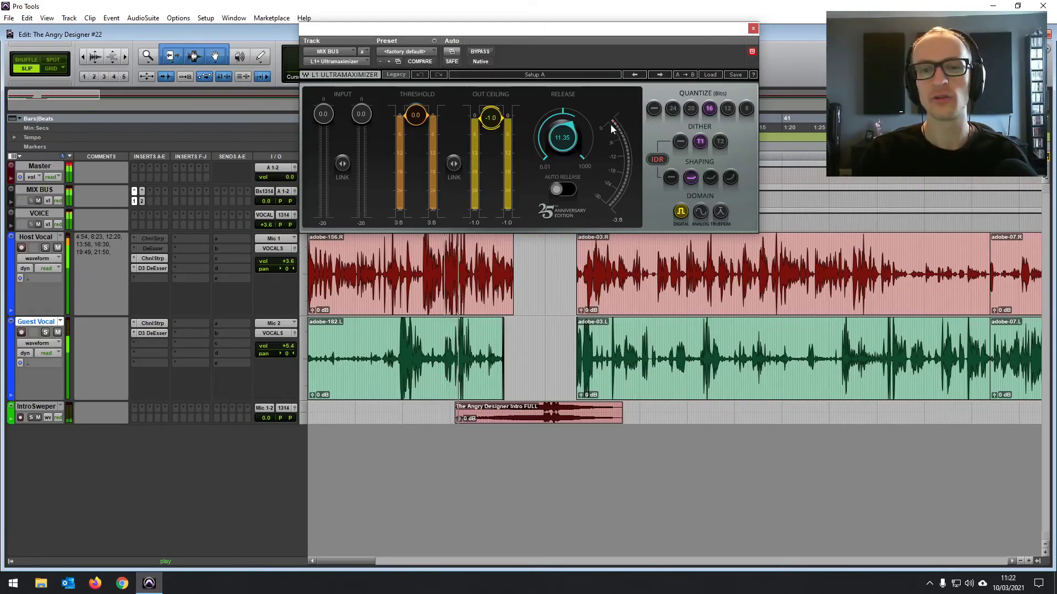
pyautogui.press('space')
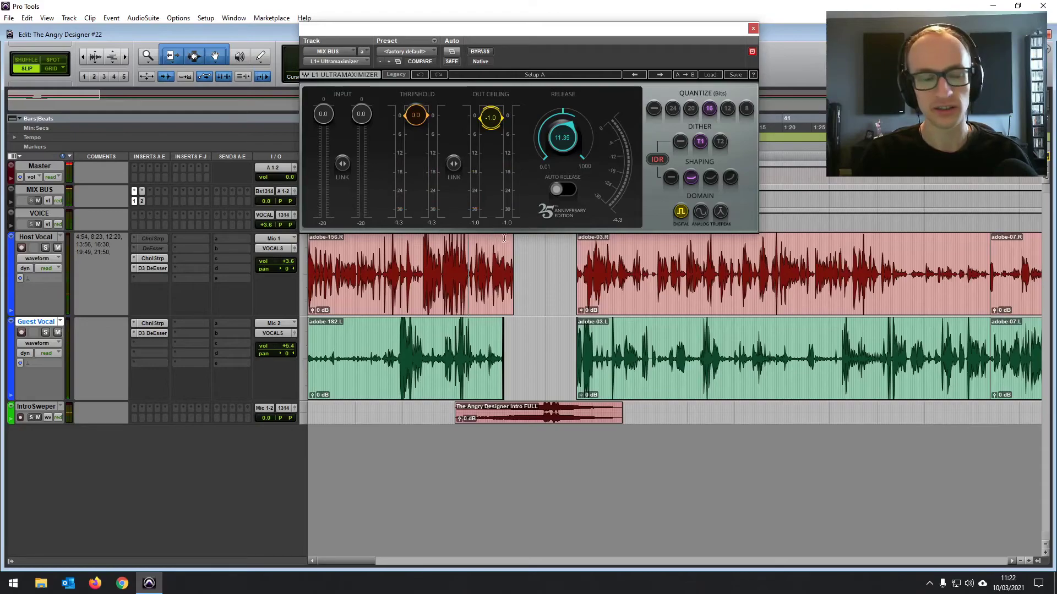
# Play the mix from bar 34 to check the limiter's gain reduction again, close its window and stop playback.
pyautogui.press('r')
pyautogui.click(533, 251)
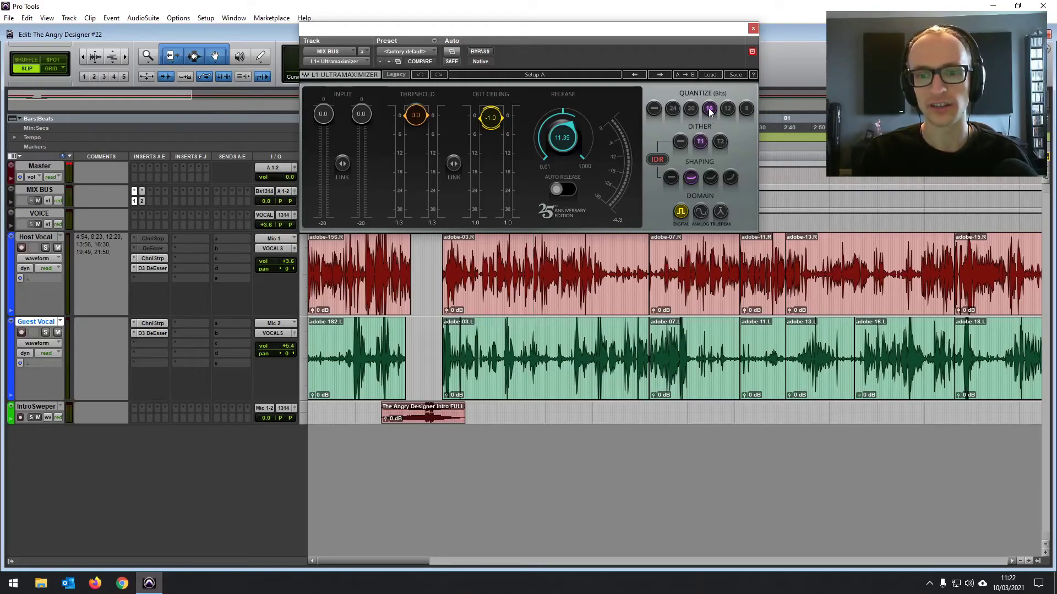
pyautogui.click(504, 259)
pyautogui.press('space')
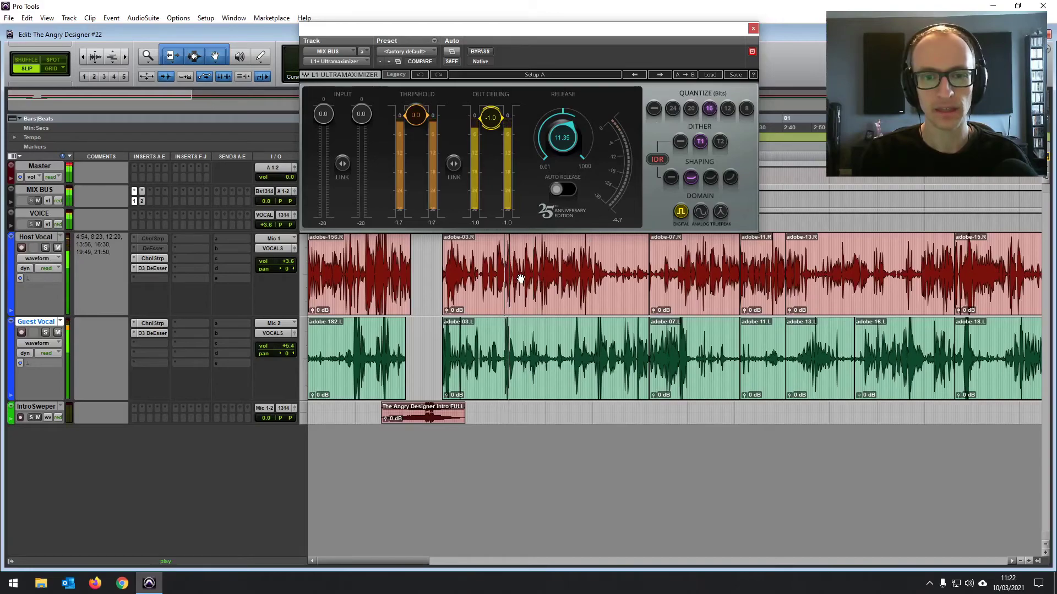
pyautogui.click(753, 28)
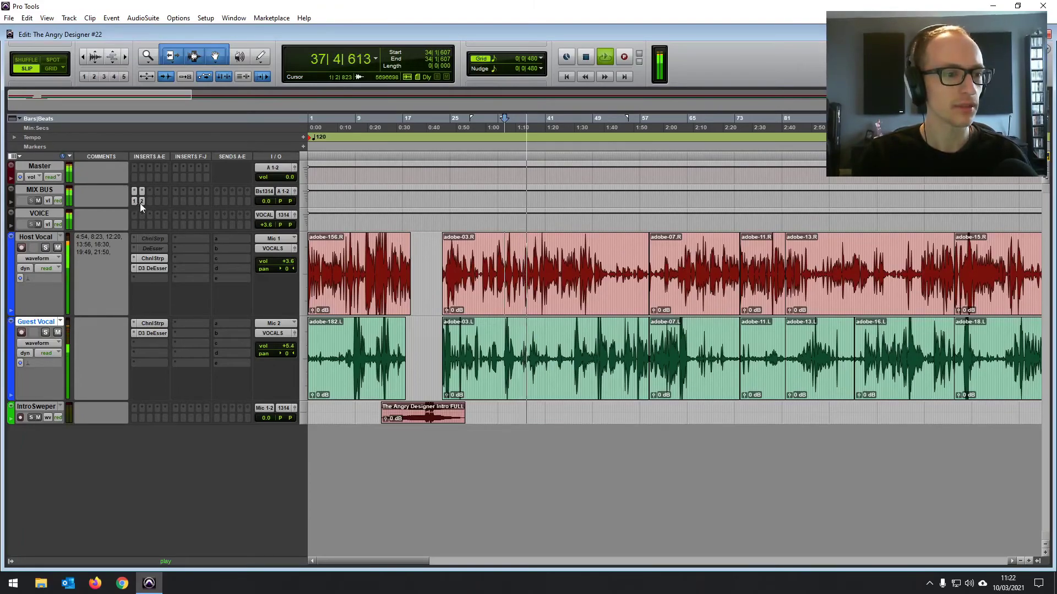
pyautogui.press('space')
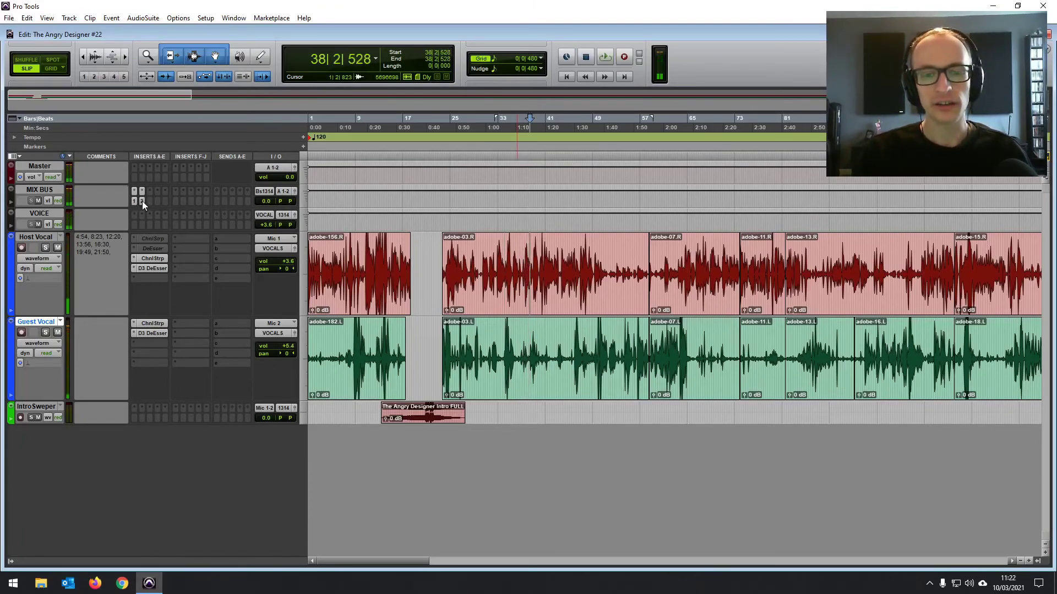
# Open the MIX BUS Youlean Loudness Meter 2, play the mix from about bar 30 to examine the integrated LUFS, and close the meter.
pyautogui.click(488, 256)
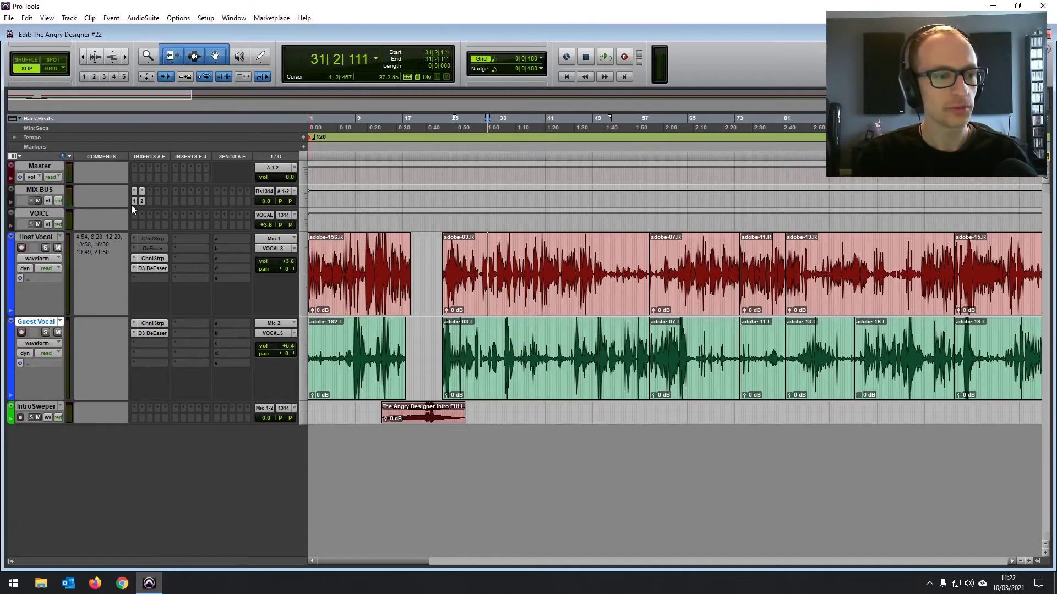
pyautogui.click(141, 191)
pyautogui.moveTo(512, 34); pyautogui.dragTo(738, 84)
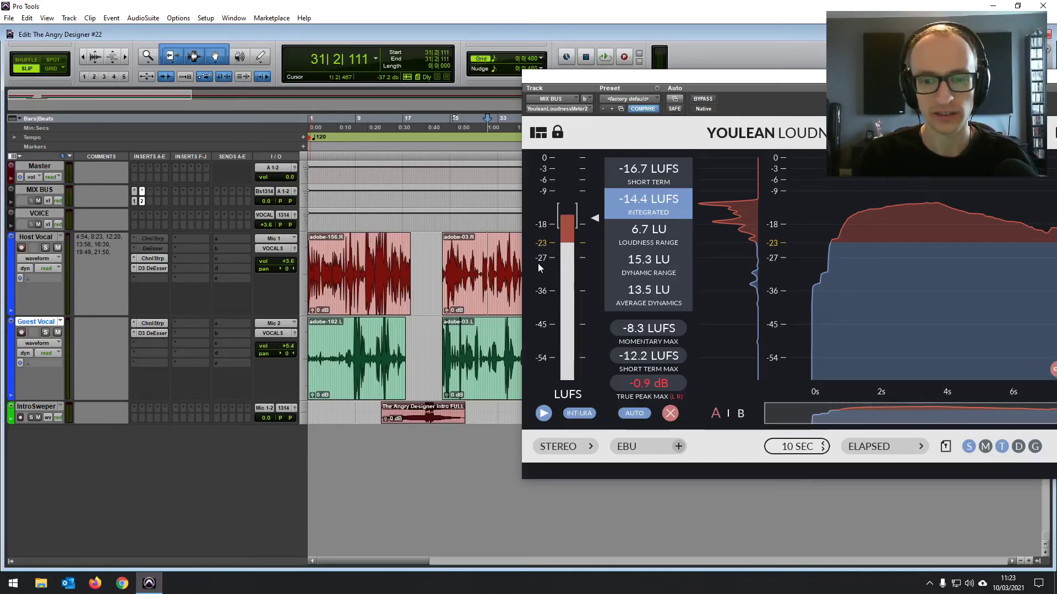
pyautogui.click(483, 251)
pyautogui.press('space')
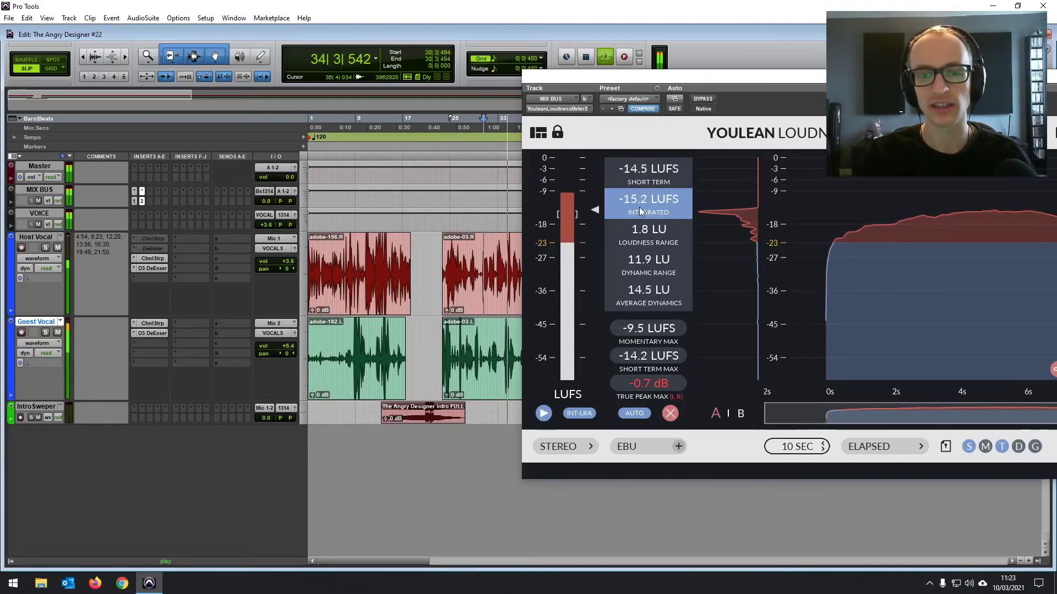
pyautogui.click(491, 248)
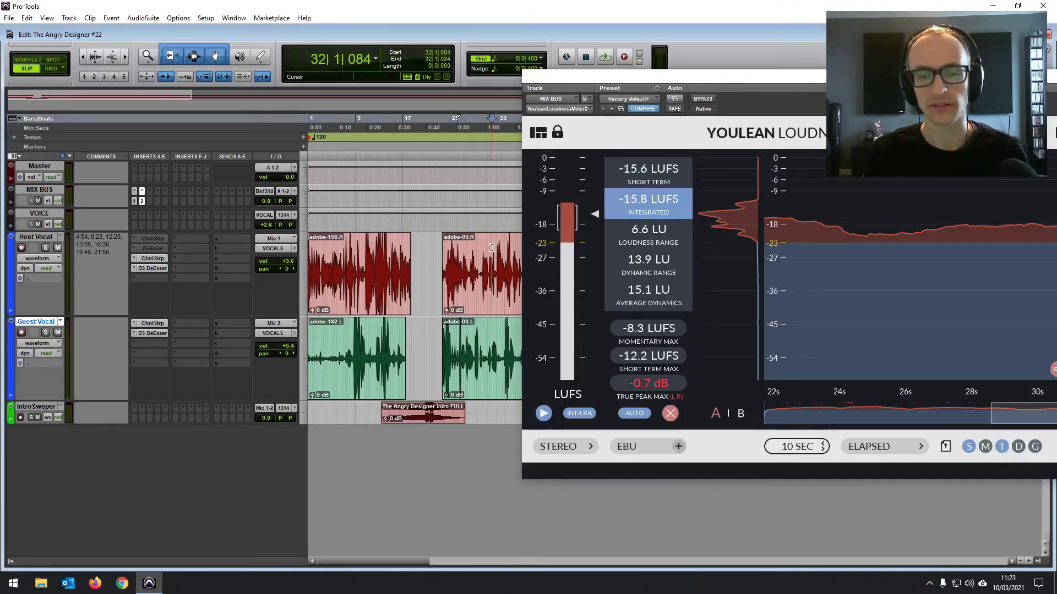
pyautogui.moveTo(668, 78); pyautogui.dragTo(333, 116)
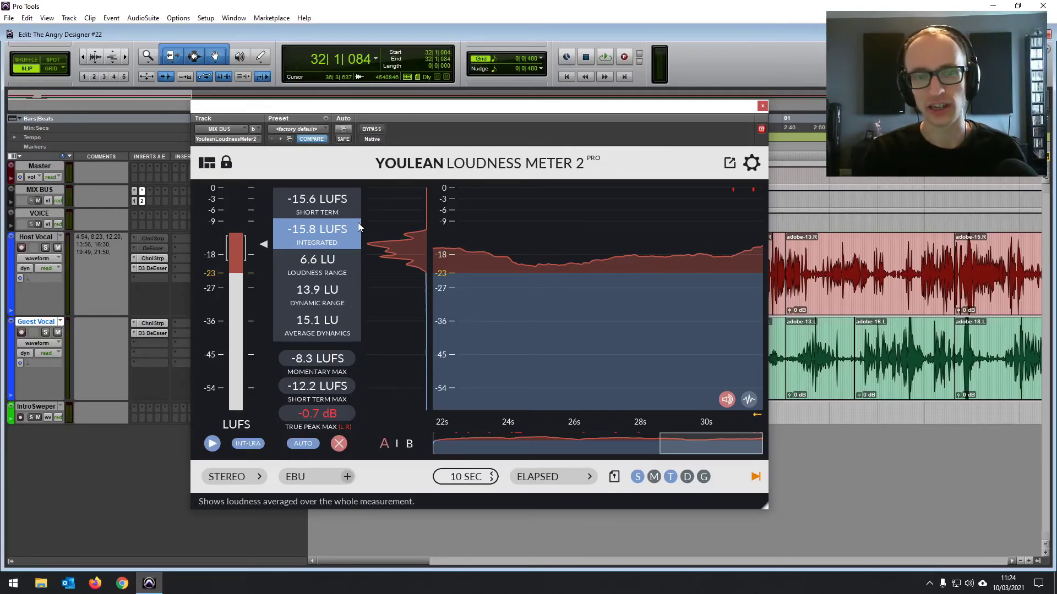
pyautogui.click(763, 106)
# Select the opening Host Vocal clip and extend the selection back to the session start at 1|1|000.
pyautogui.press('Return')
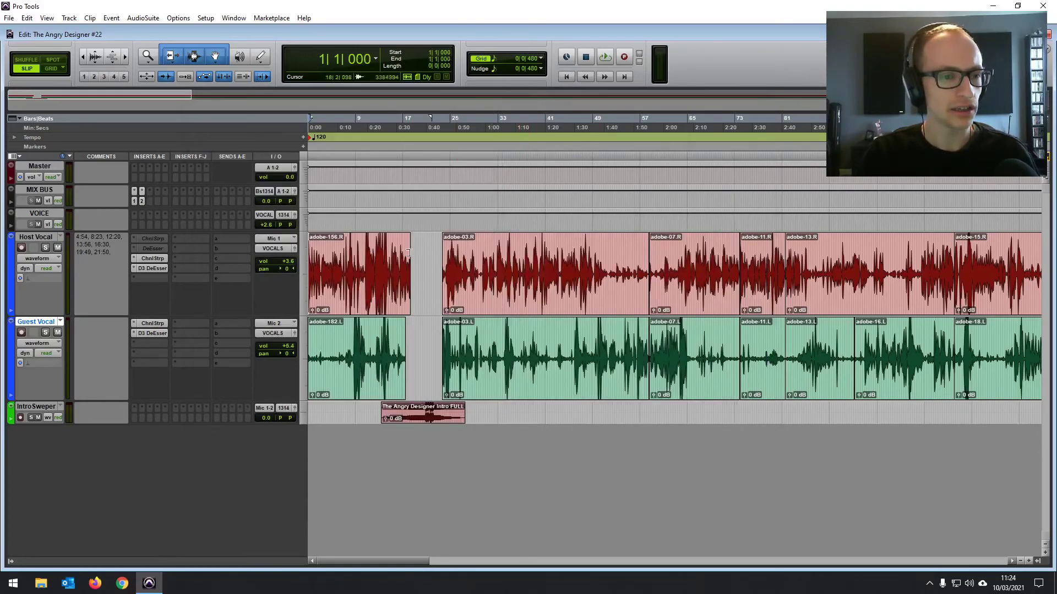
pyautogui.press('t')
pyautogui.press('t')
pyautogui.press('t')
pyautogui.press('t')
pyautogui.press('t')
pyautogui.press('t')
pyautogui.press('t')
pyautogui.click(359, 296)
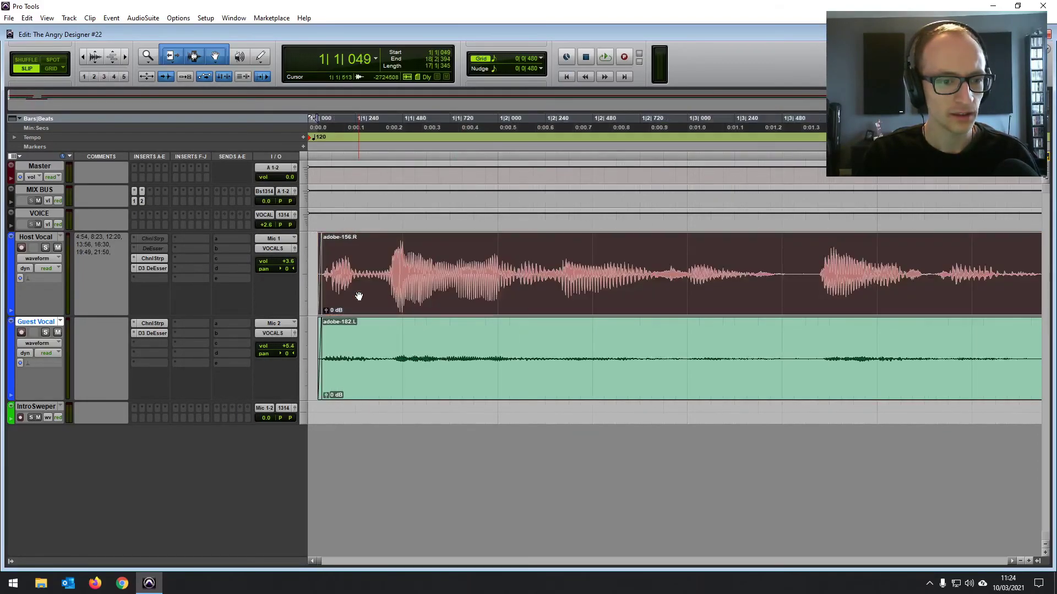
pyautogui.hotkey('shift', 'Return')
# Extend the timeline selection to just past the end of the closing IntroSweper clip, at about bar 700.
pyautogui.press('r')
pyautogui.press('r')
pyautogui.press('r')
pyautogui.press('r')
pyautogui.press('r')
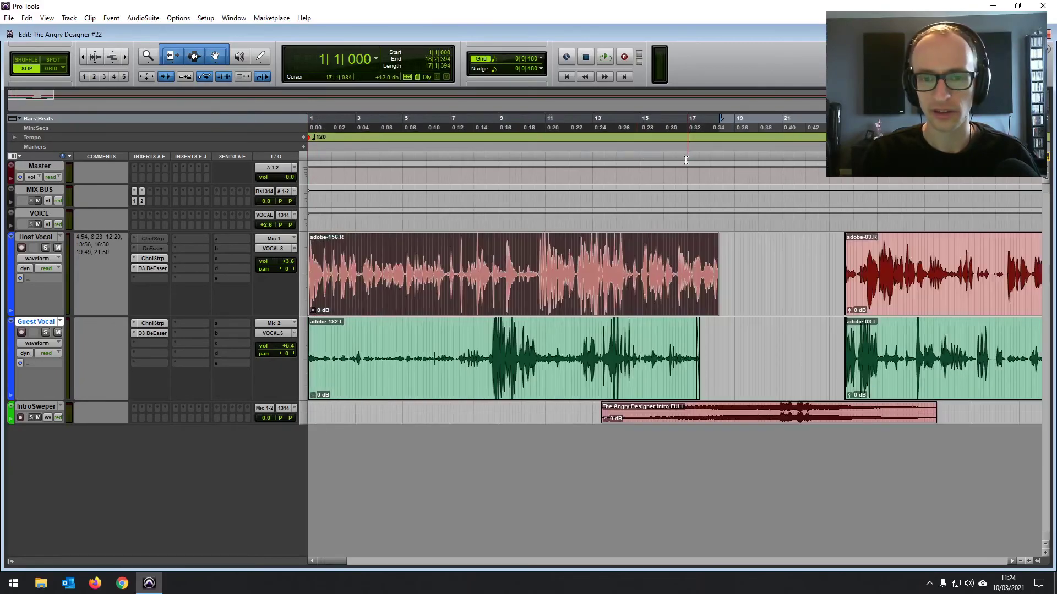
pyautogui.press('r')
pyautogui.press('r')
pyautogui.moveTo(413, 119)
pyautogui.mouseDown()
pyautogui.moveTo(907, 126)
pyautogui.moveTo(1055, 157)
pyautogui.moveTo(764, 168)
pyautogui.moveTo(545, 121)
pyautogui.moveTo(593, 119)
pyautogui.mouseUp()
pyautogui.press('t')
pyautogui.press('t')
pyautogui.press('t')
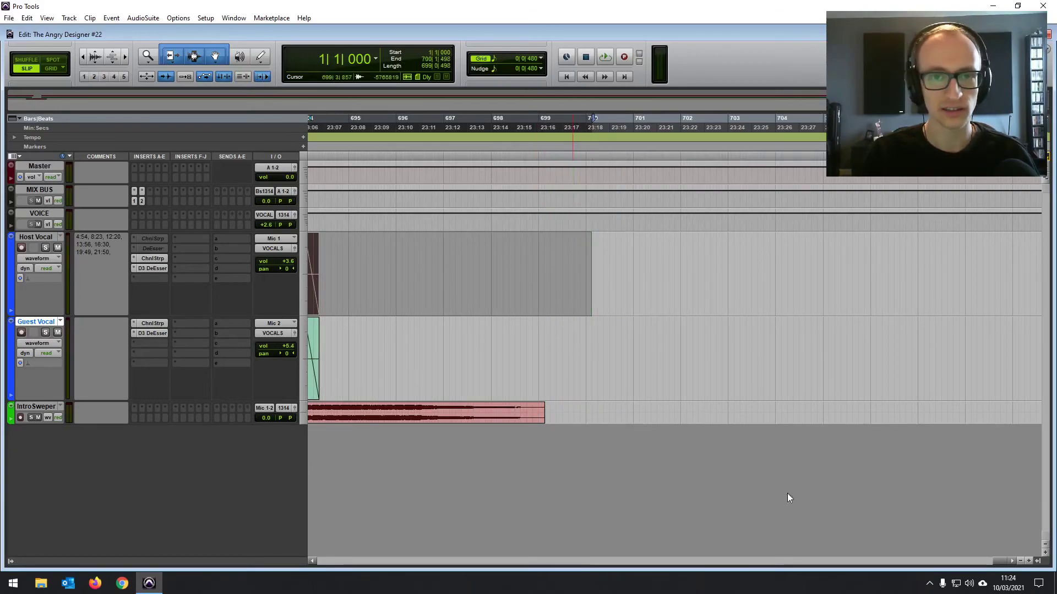
# Zoom out to the whole episode and open the MIX BUS Youlean Loudness Meter 2, placing it clear of the timeline.
pyautogui.click(1020, 561)
pyautogui.click(1019, 561)
pyautogui.click(1020, 561)
pyautogui.click(1020, 560)
pyautogui.click(1020, 561)
pyautogui.click(1020, 561)
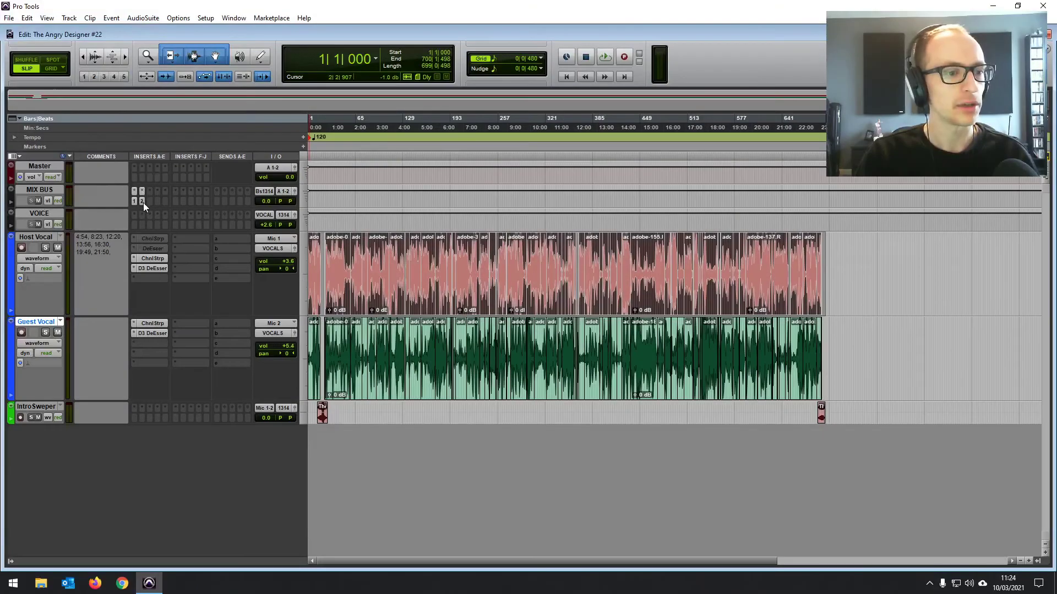
pyautogui.click(142, 202)
pyautogui.moveTo(391, 118); pyautogui.dragTo(207, 174)
# Set up an offline bounce to disk as 16-bit, 44.1 kHz interleaved WAV plus MP3, with the file name The Angry Designer #22.
pyautogui.click(8, 18)
pyautogui.moveTo(35, 146)
pyautogui.click(128, 147)
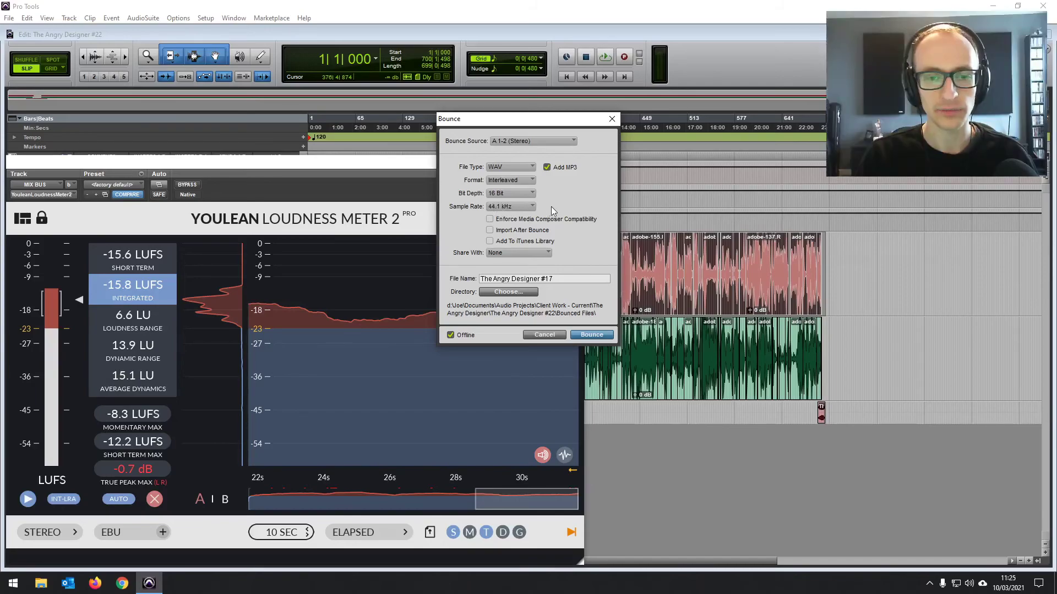
pyautogui.moveTo(546, 123); pyautogui.dragTo(543, 162)
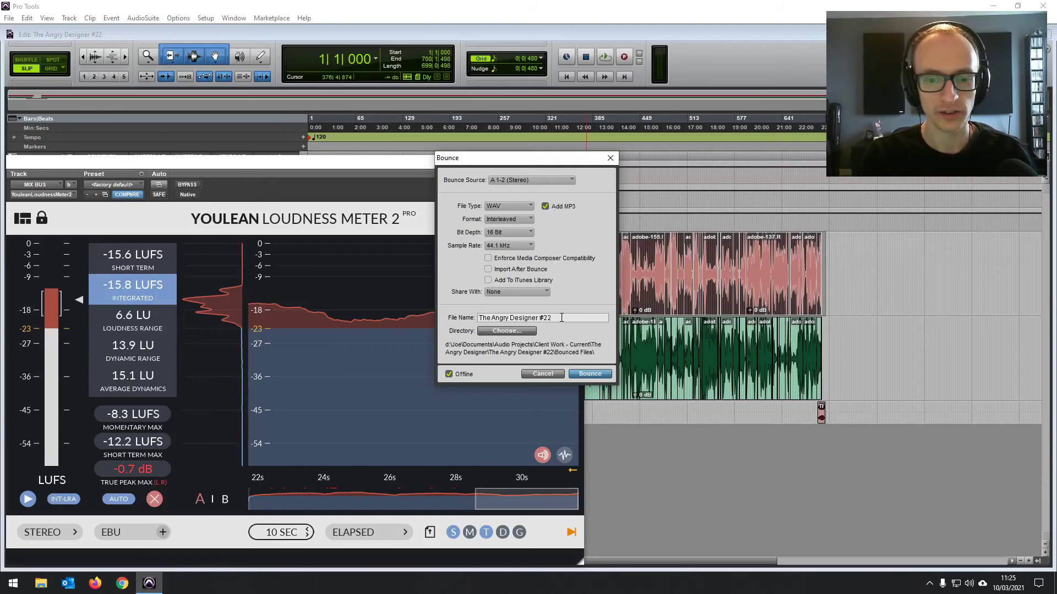
pyautogui.tripleClick(561, 318)
pyautogui.click(596, 376)
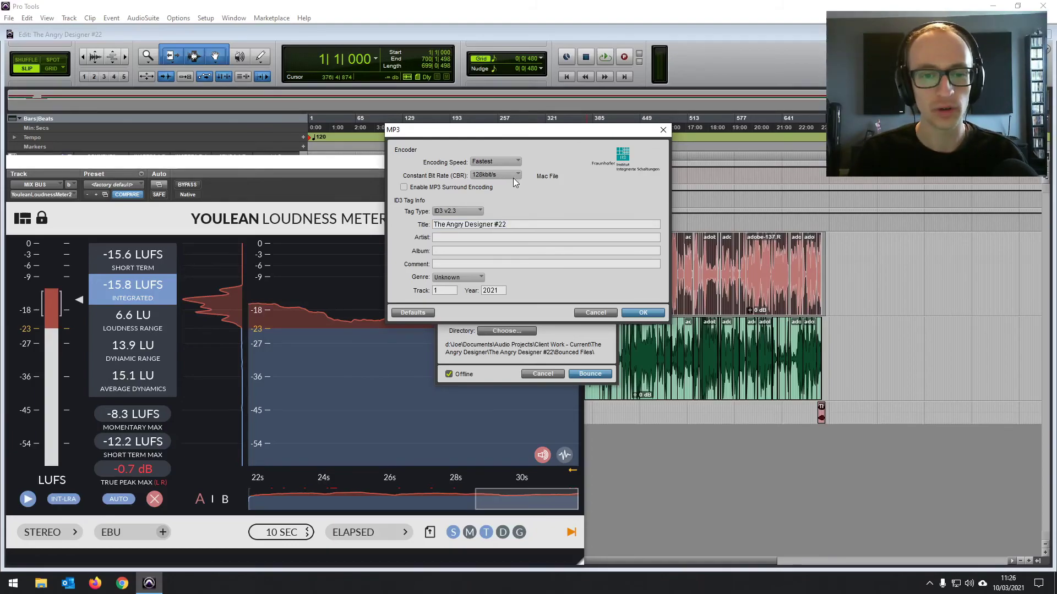
# Review the MP3 bit rate options, keep 128 kbit/s, and copy The Angry Designer from the title into the artist tag.
pyautogui.click(516, 176)
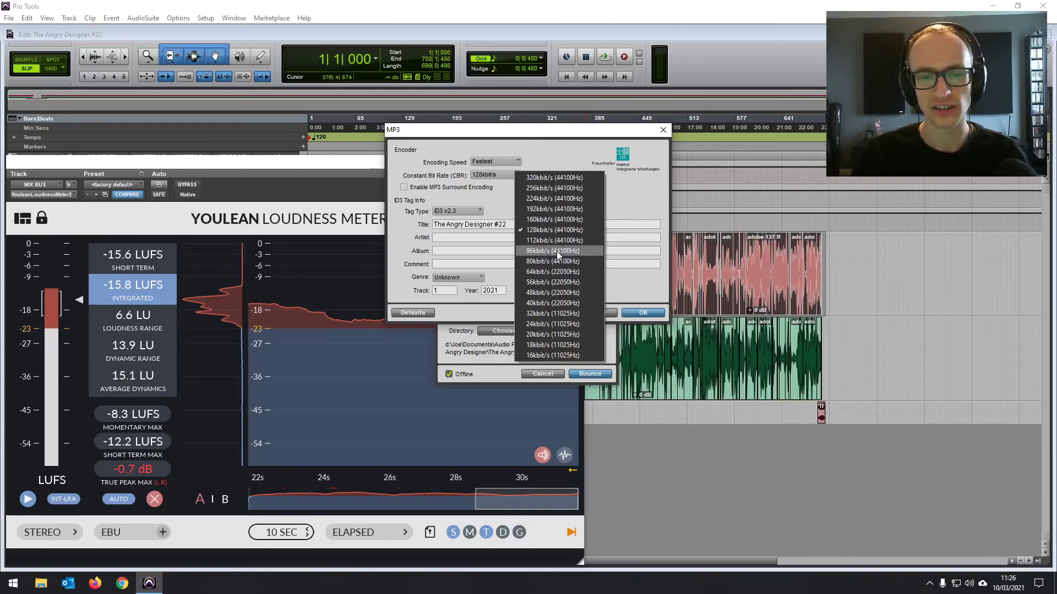
pyautogui.click(590, 139)
pyautogui.moveTo(595, 142); pyautogui.dragTo(599, 149)
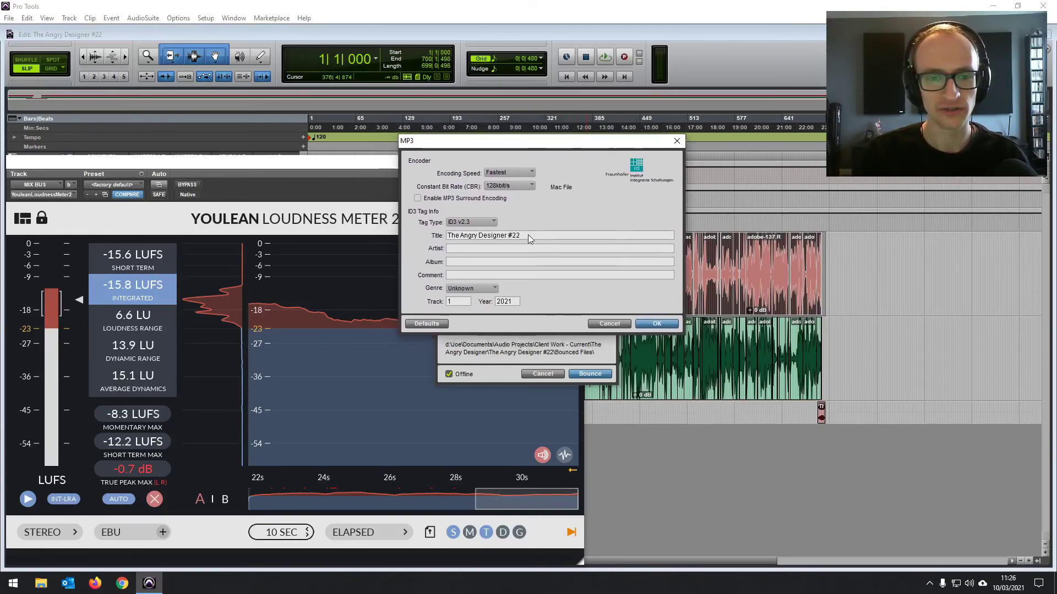
pyautogui.moveTo(506, 237); pyautogui.dragTo(390, 222)
pyautogui.hotkey('ctrl', 'c')
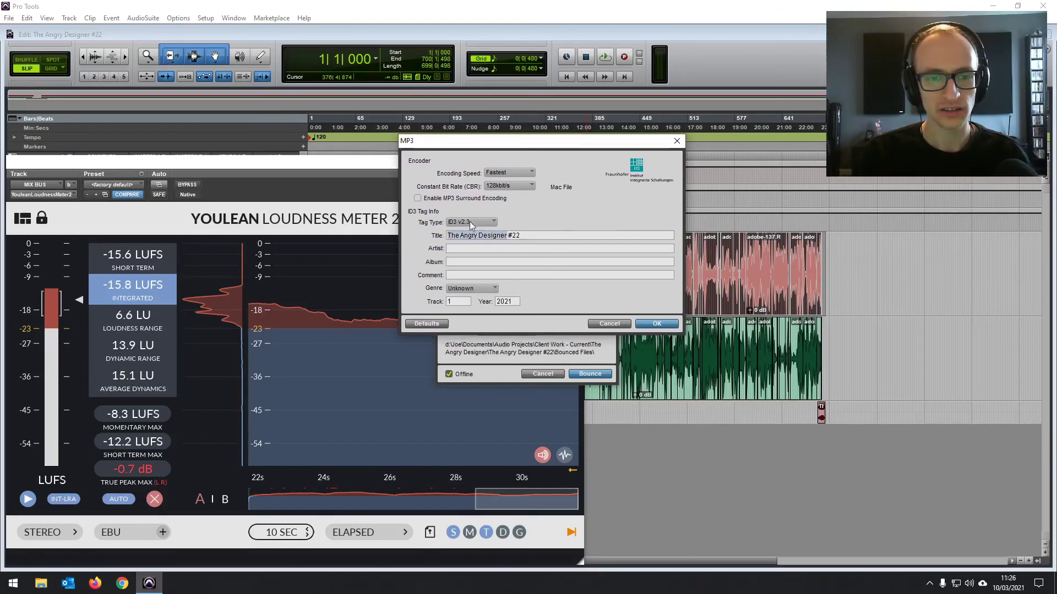
pyautogui.click(493, 249)
pyautogui.hotkey('ctrl', 'v')
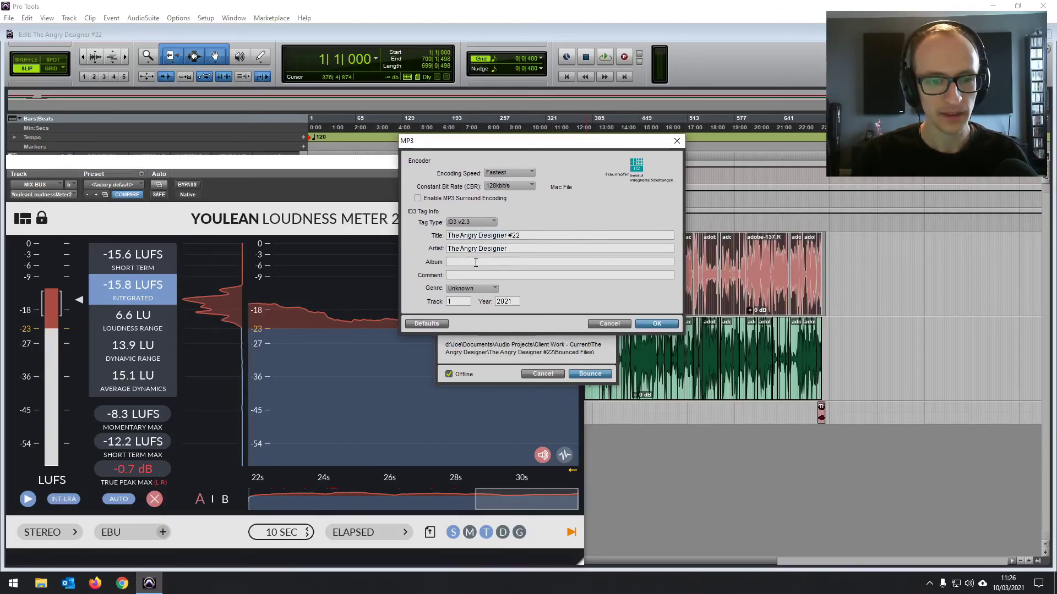
# Complete the MP3 tags with album The Angry Designer, genre Vocal and track 22, and start the bounce.
pyautogui.click(477, 289)
pyautogui.click(707, 164)
pyautogui.doubleClick(450, 302)
pyautogui.write('22')
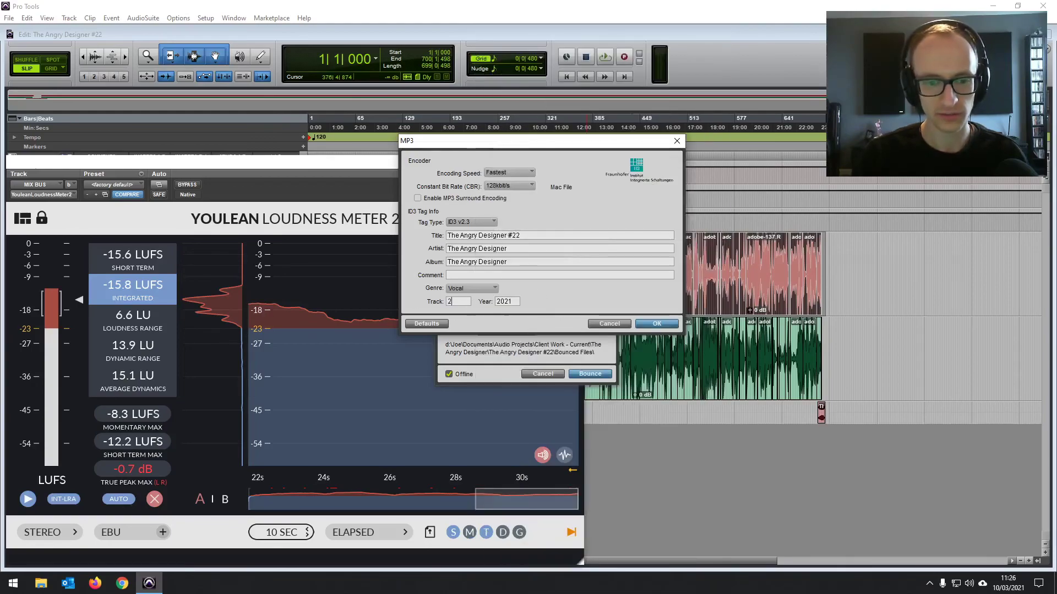
pyautogui.click(656, 325)
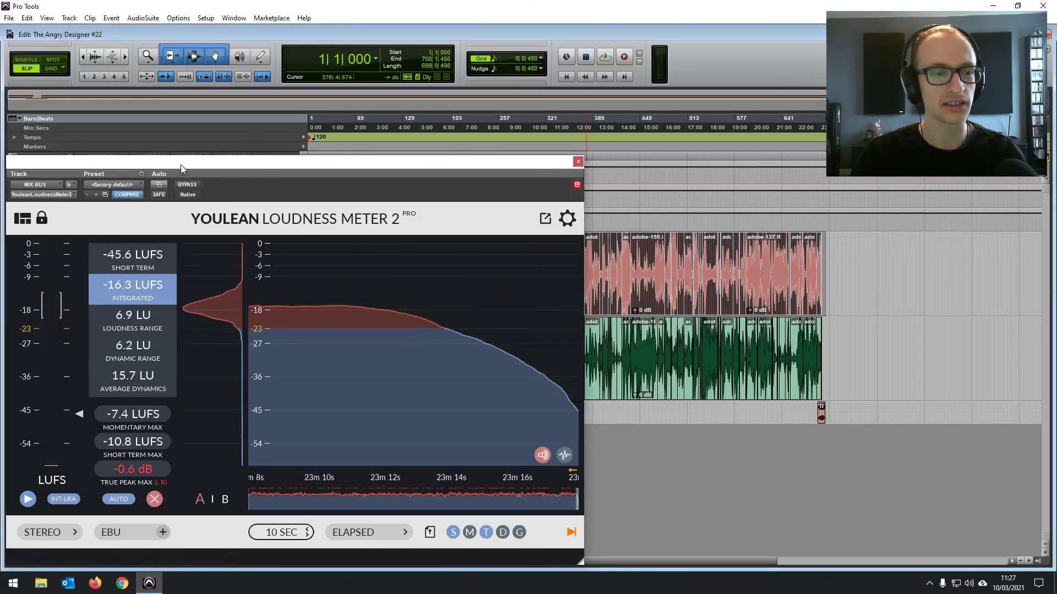
# Adjust the VOICE track's volume, moving the loudness meter out of the way and back over the tracks.
pyautogui.moveTo(181, 164); pyautogui.dragTo(164, 298)
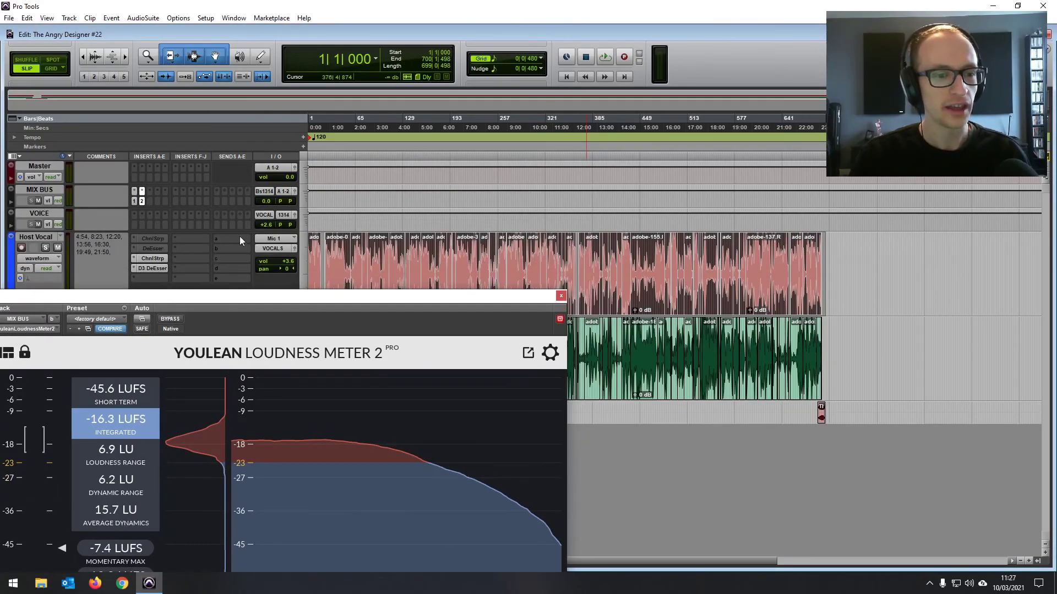
pyautogui.click(269, 226)
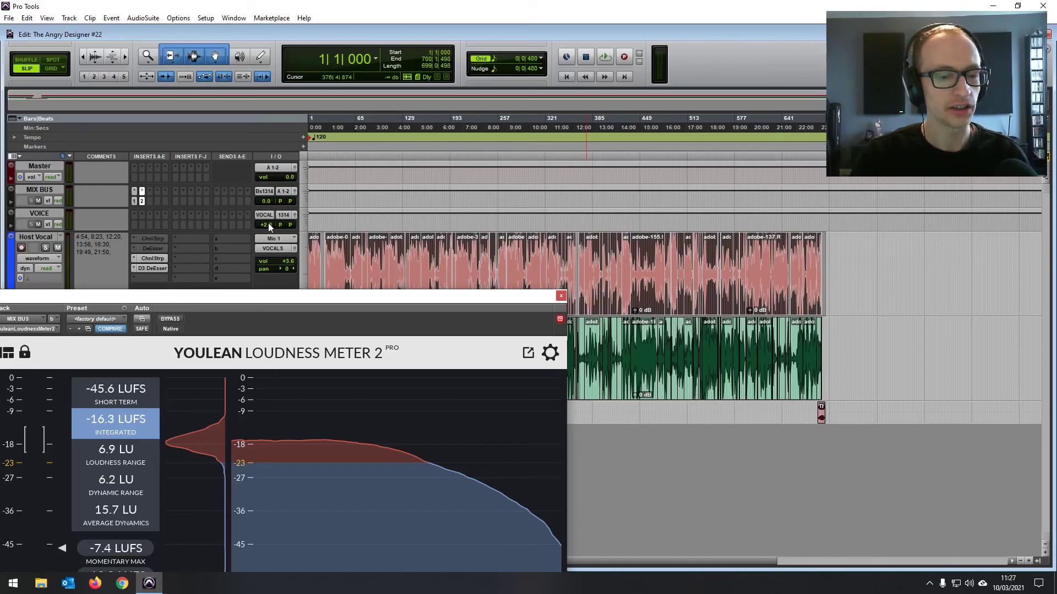
pyautogui.moveTo(232, 300); pyautogui.dragTo(254, 161)
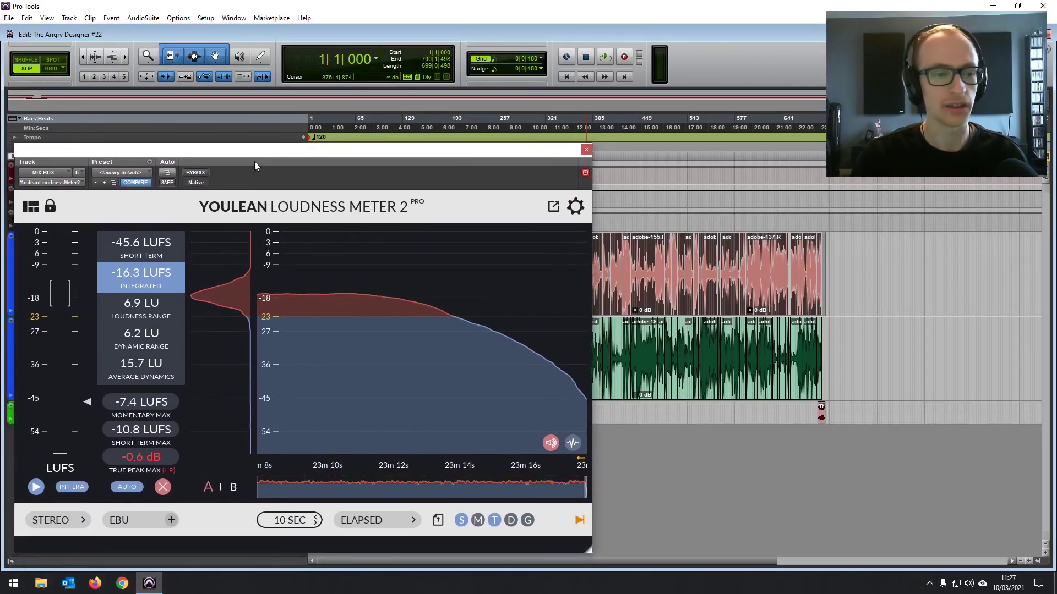
# Bounce the episode to disk again as The Angry Designer #22, reusing the existing 128 kbit/s MP3 settings and tags.
pyautogui.click(9, 17)
pyautogui.moveTo(33, 146)
pyautogui.click(128, 146)
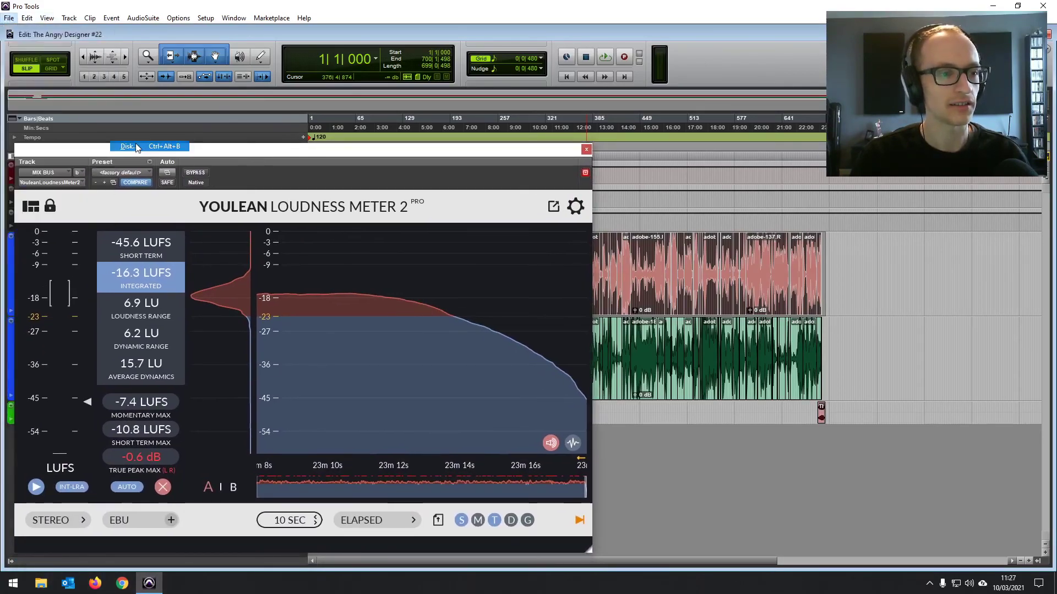
pyautogui.press('BackSpace')
pyautogui.click(592, 335)
pyautogui.click(615, 240)
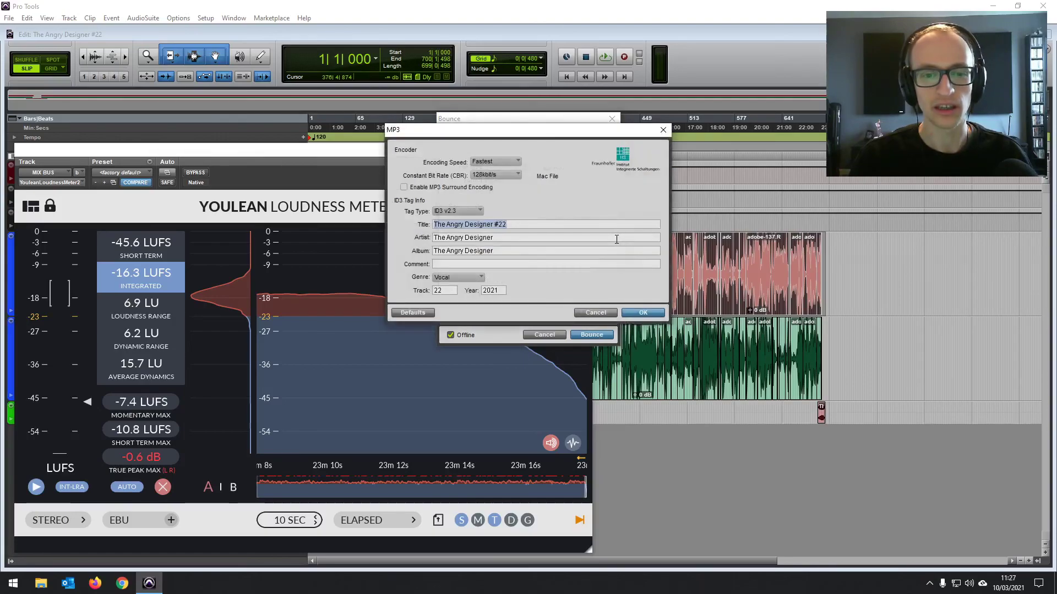
pyautogui.click(523, 227)
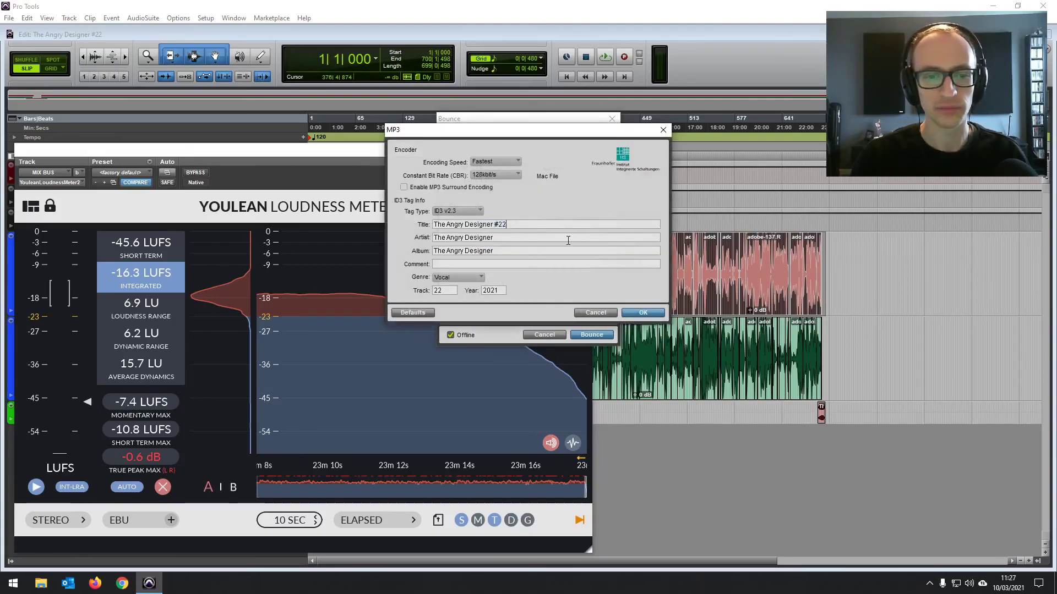
pyautogui.click(643, 313)
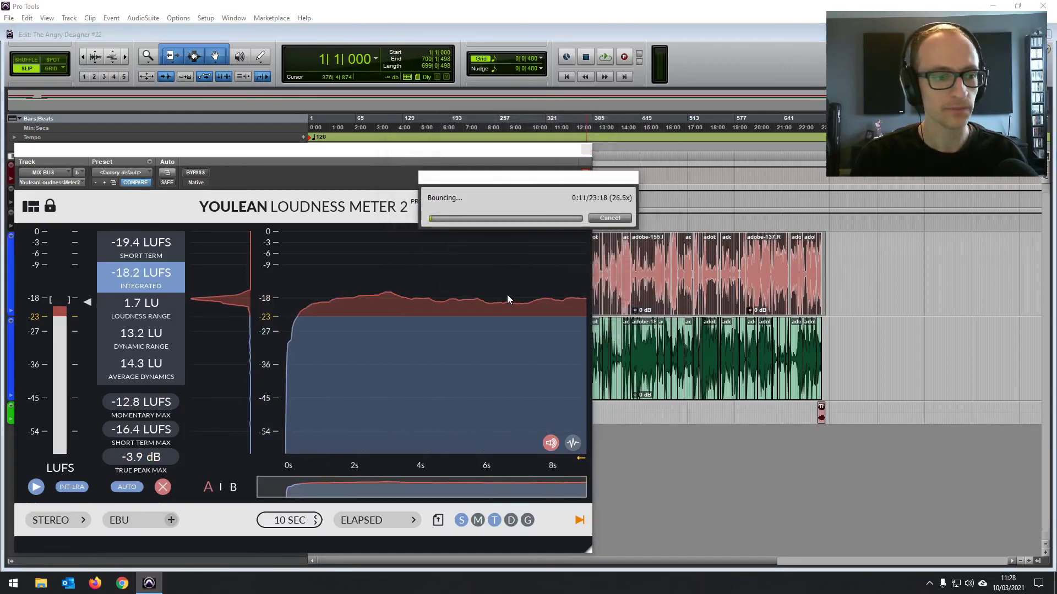